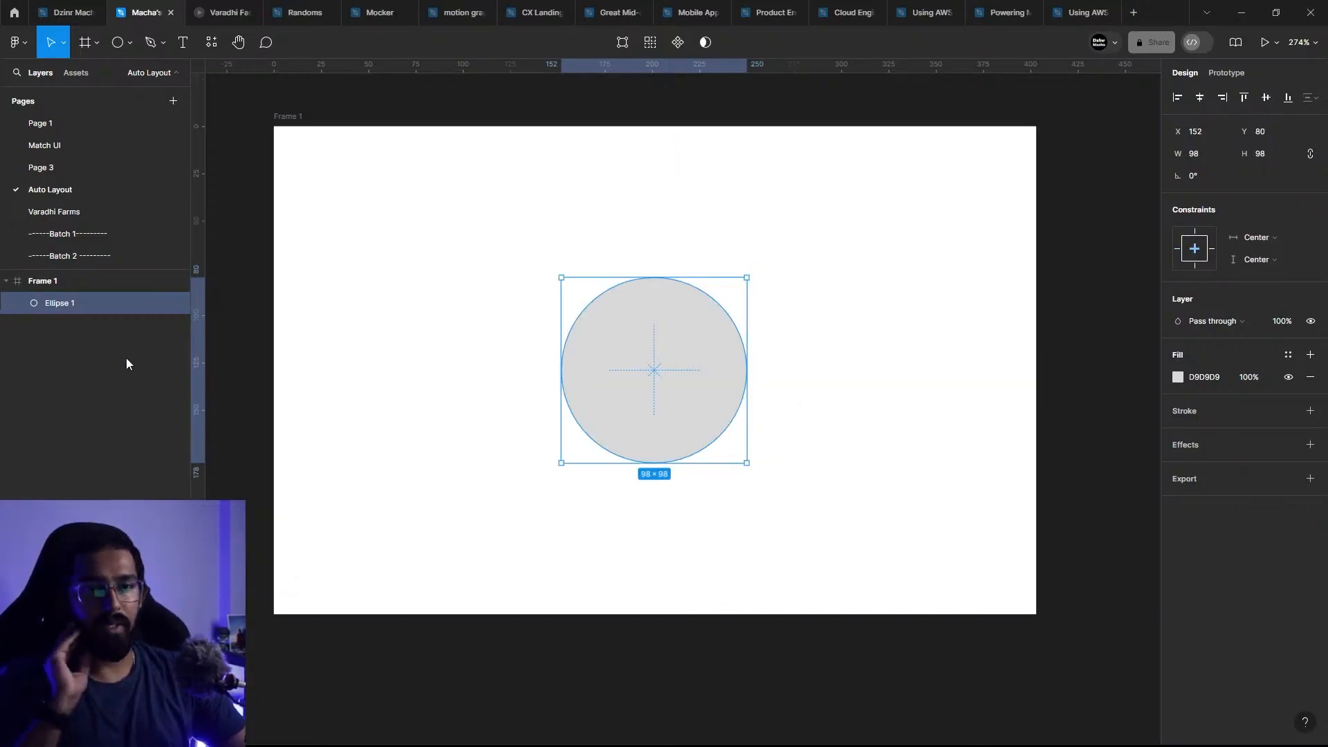
Step: Select Frame 1 and the ellipse nested inside it to examine the ellipse's constraints
click(80, 280)
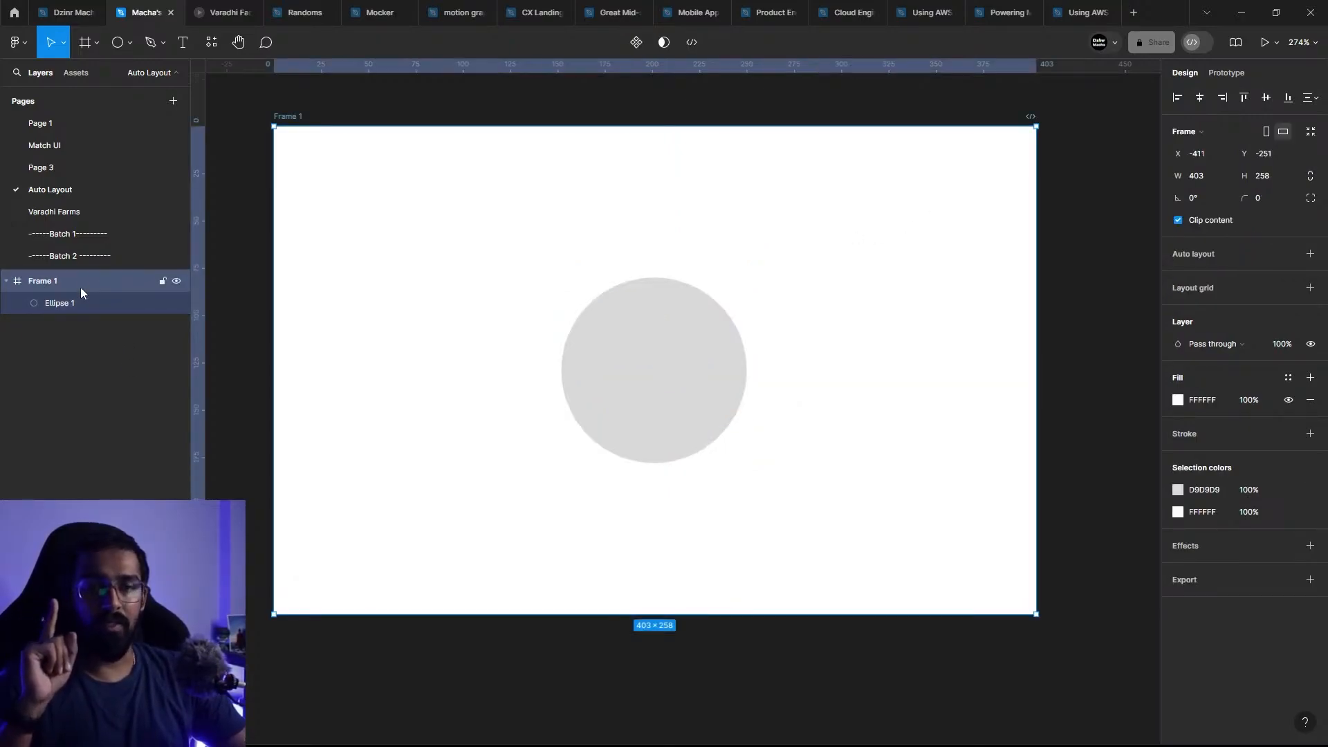
click(80, 302)
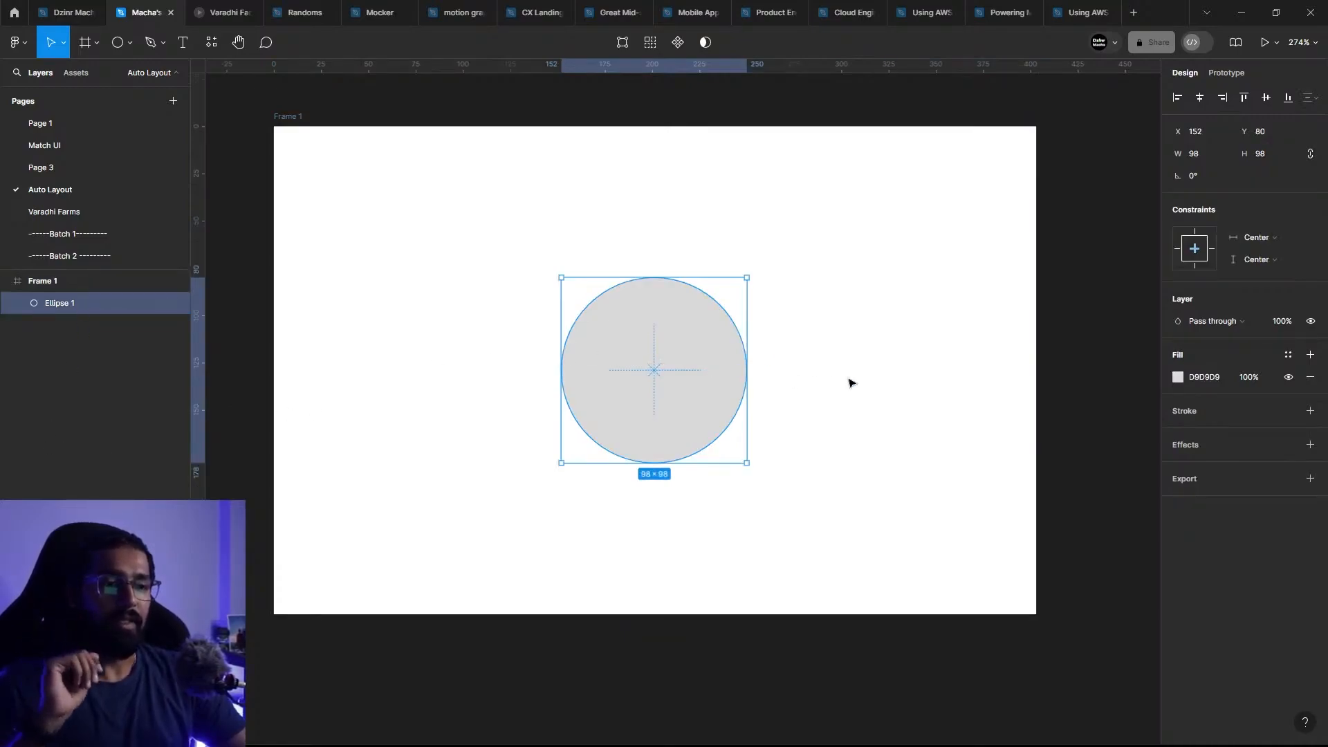
click(1098, 325)
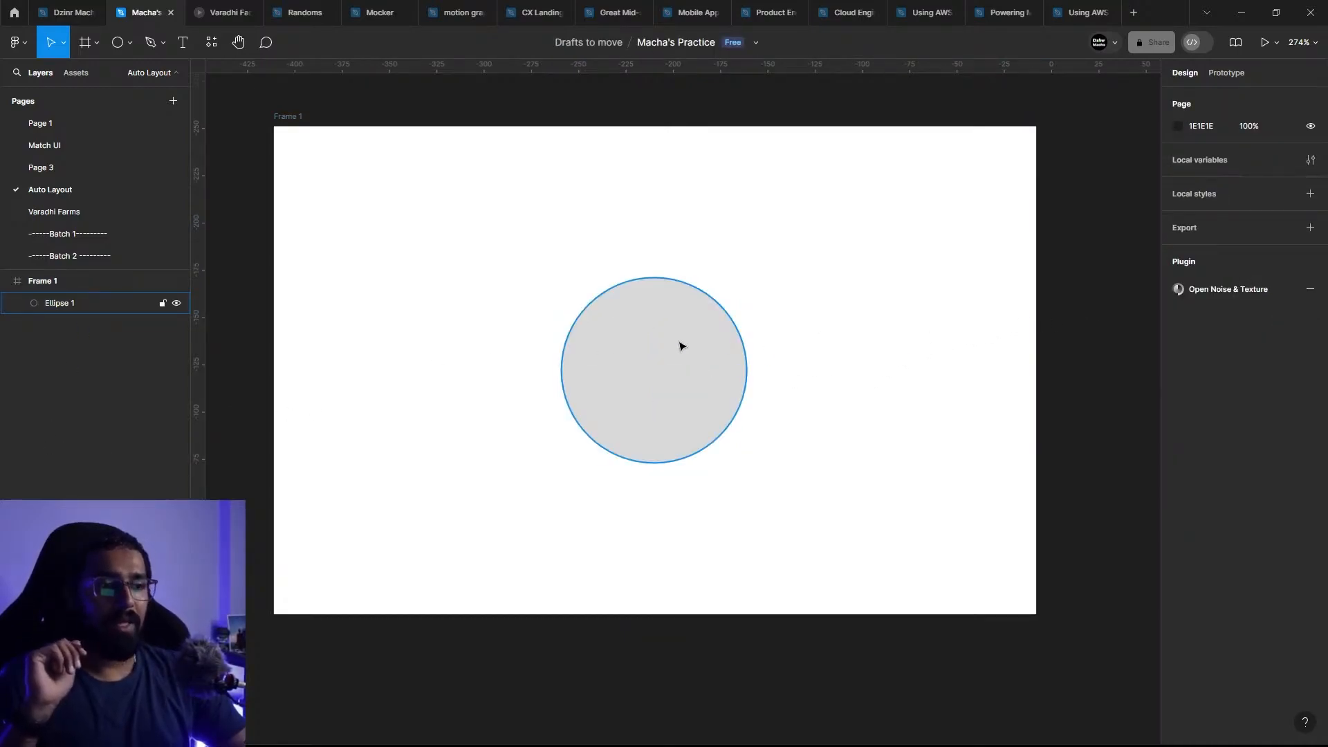
click(682, 346)
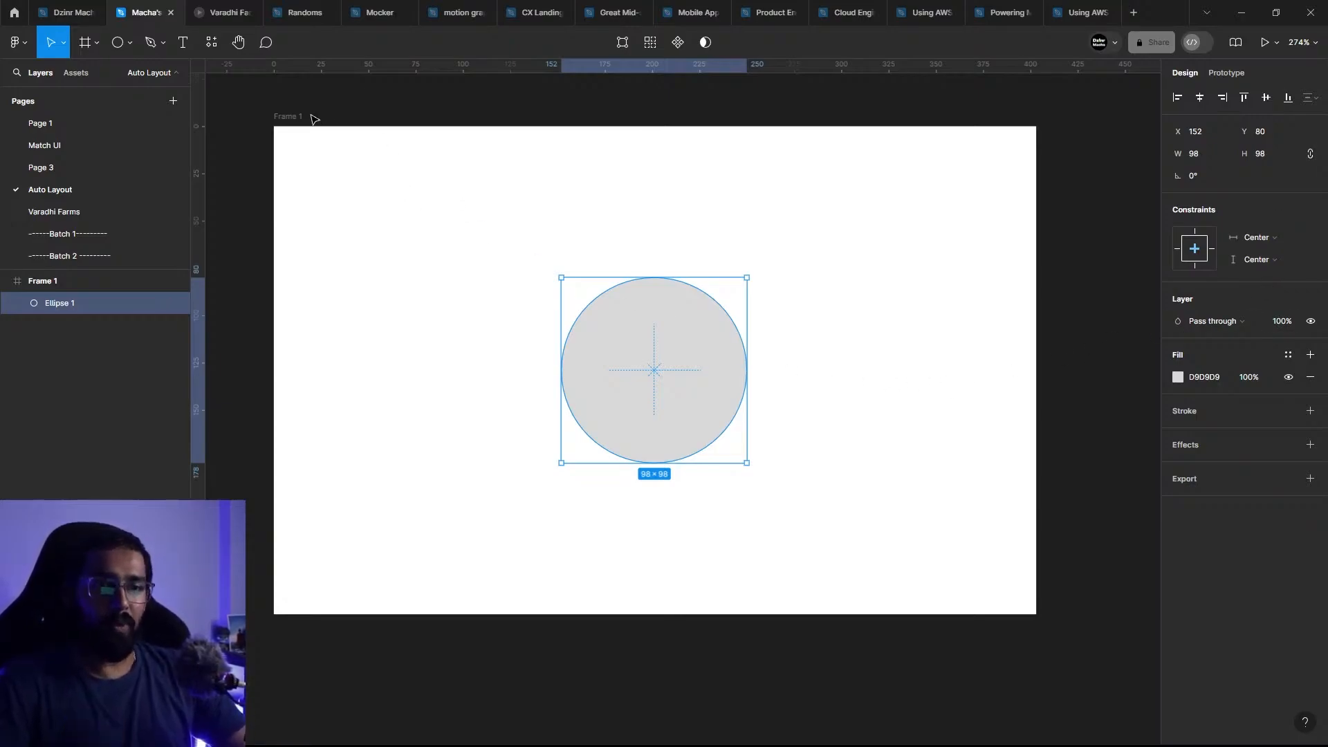
Step: Resize Frame 1 from its right edge, narrowing it to 364 and 214 and widening it to 320, to test the centered ellipse
click(288, 118)
scroll(663, 312, down, 2)
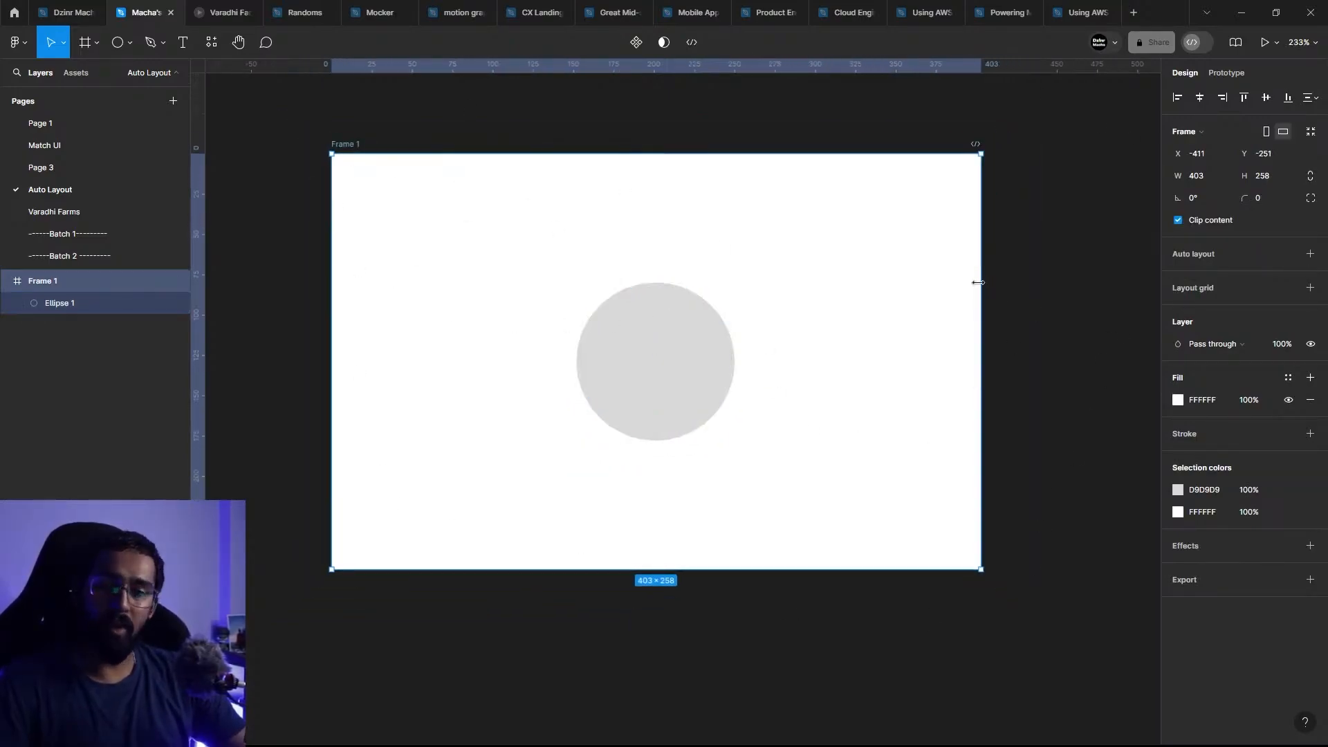
drag(978, 282, 918, 282)
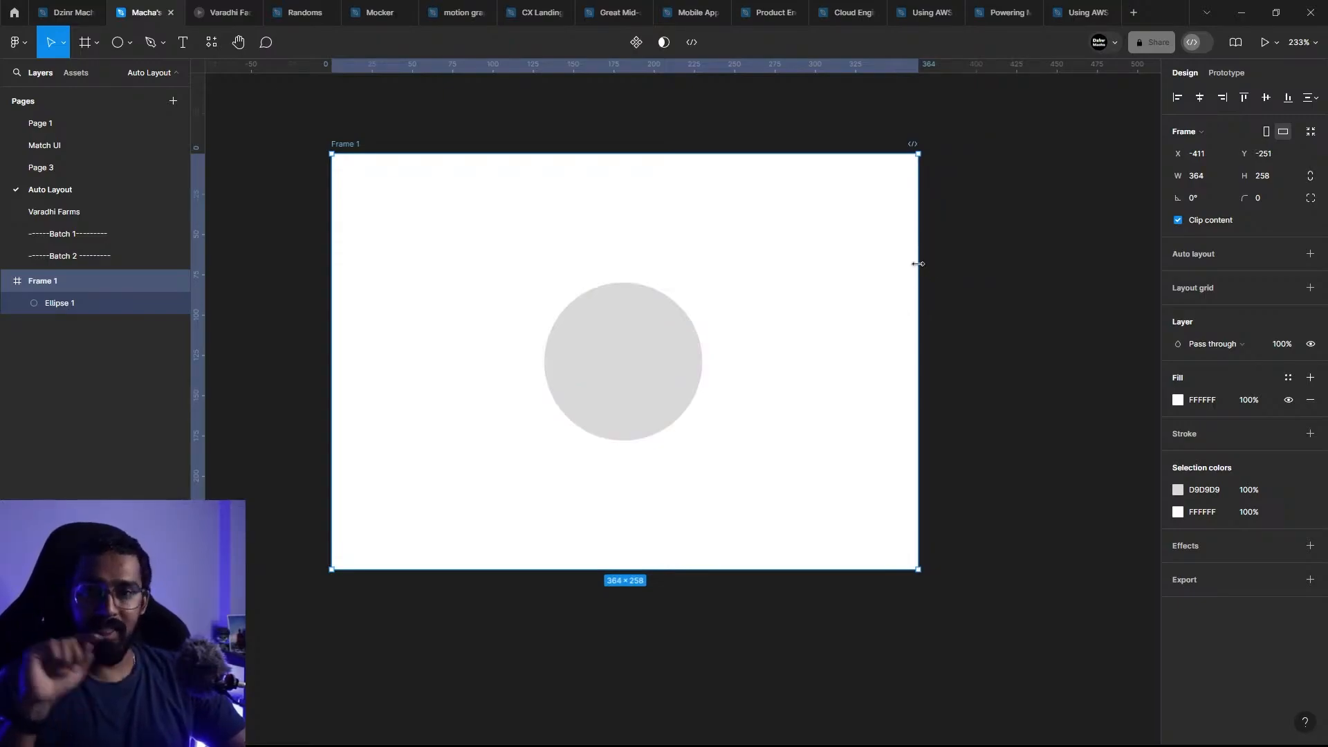
drag(919, 263, 677, 243)
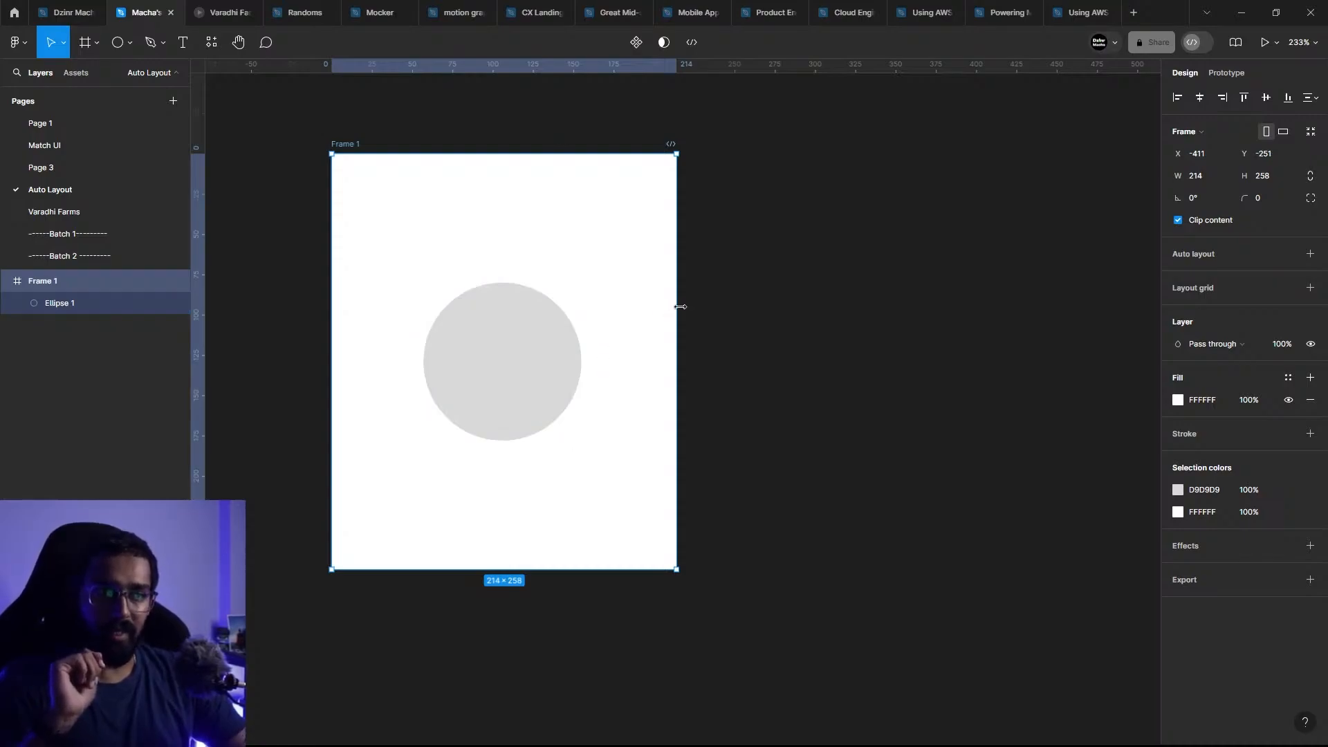
drag(681, 307, 847, 339)
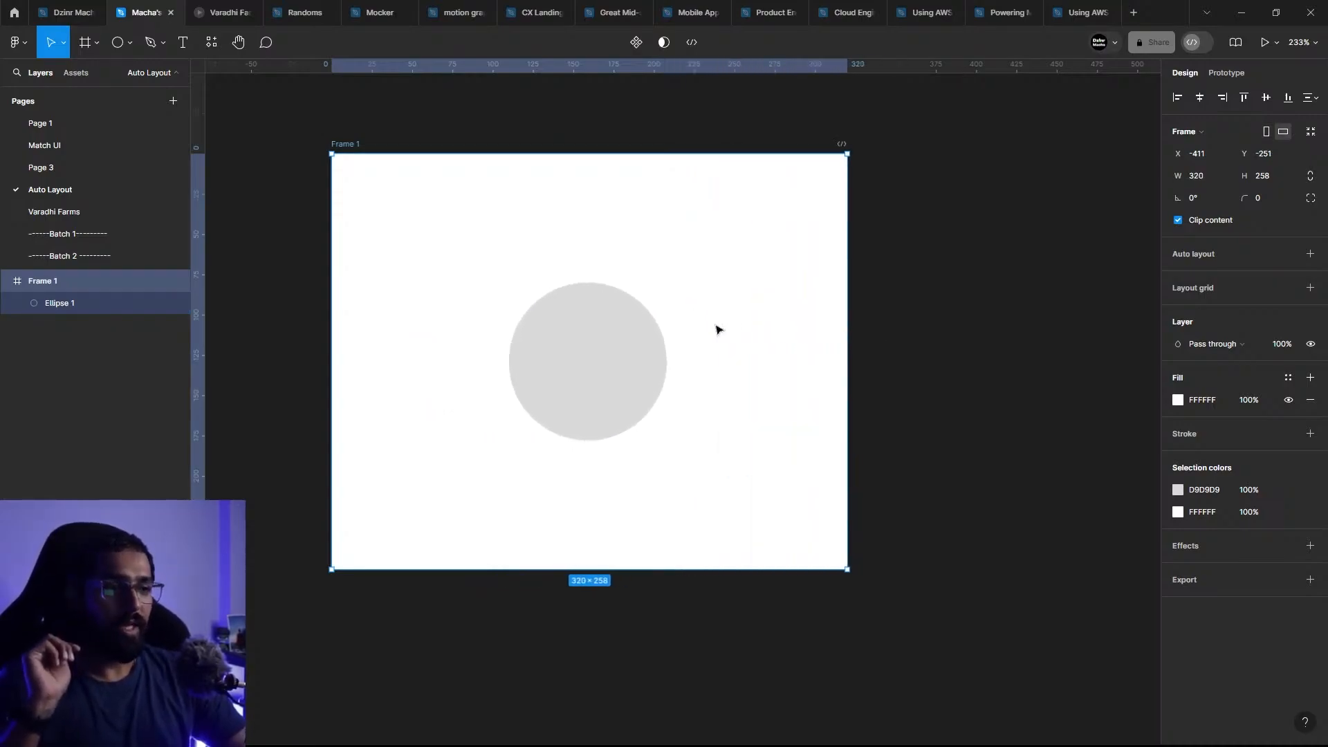
Step: Check the ellipse's constraints and reduce Frame 1's height to 203
click(617, 329)
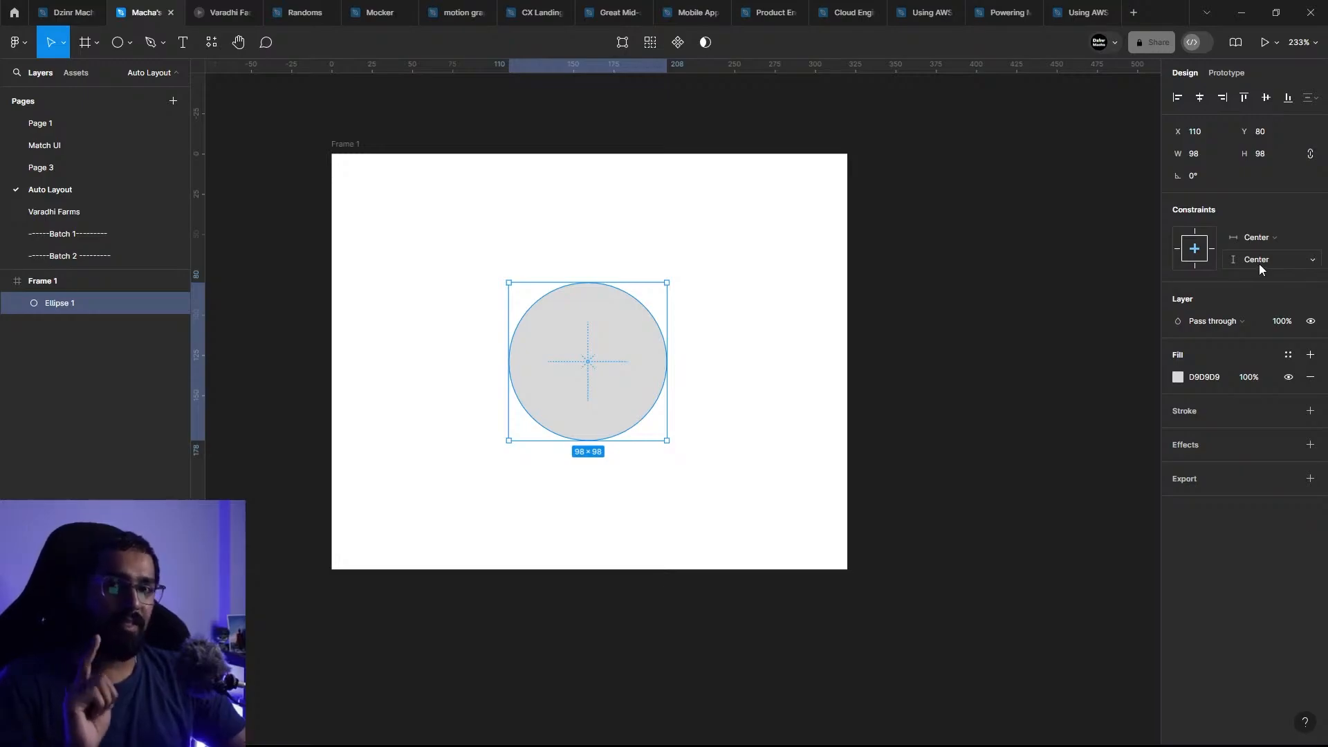
click(367, 148)
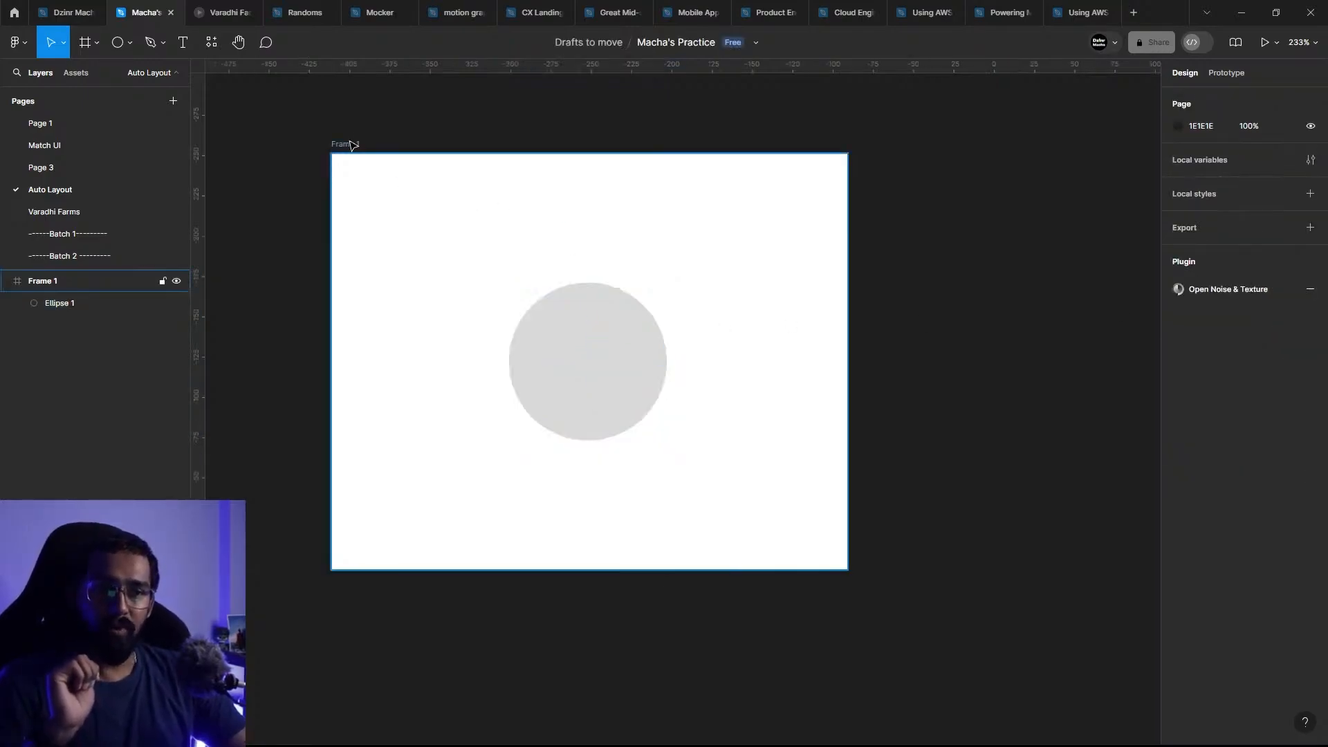
click(349, 142)
drag(668, 569, 692, 517)
scroll(713, 484, up, 3)
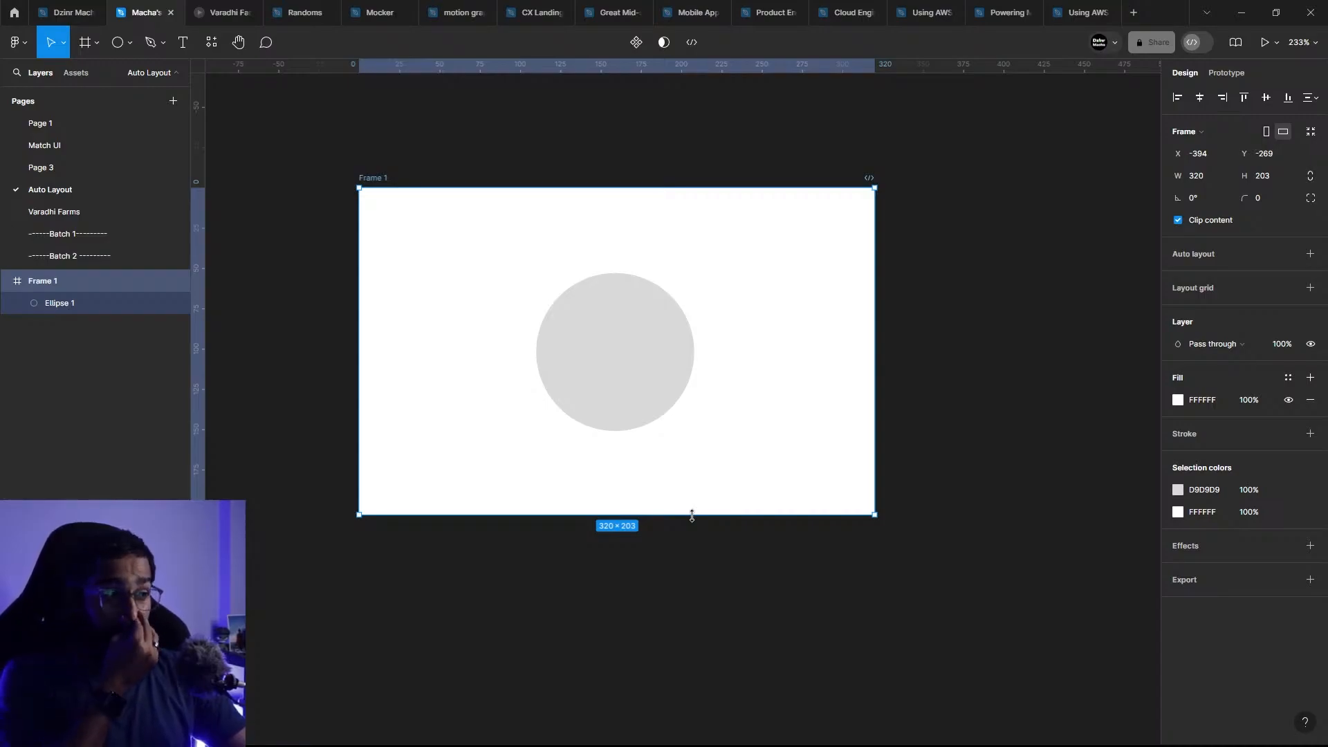
Step: Try the Left horizontal constraint on the ellipse and return it to Center
click(572, 386)
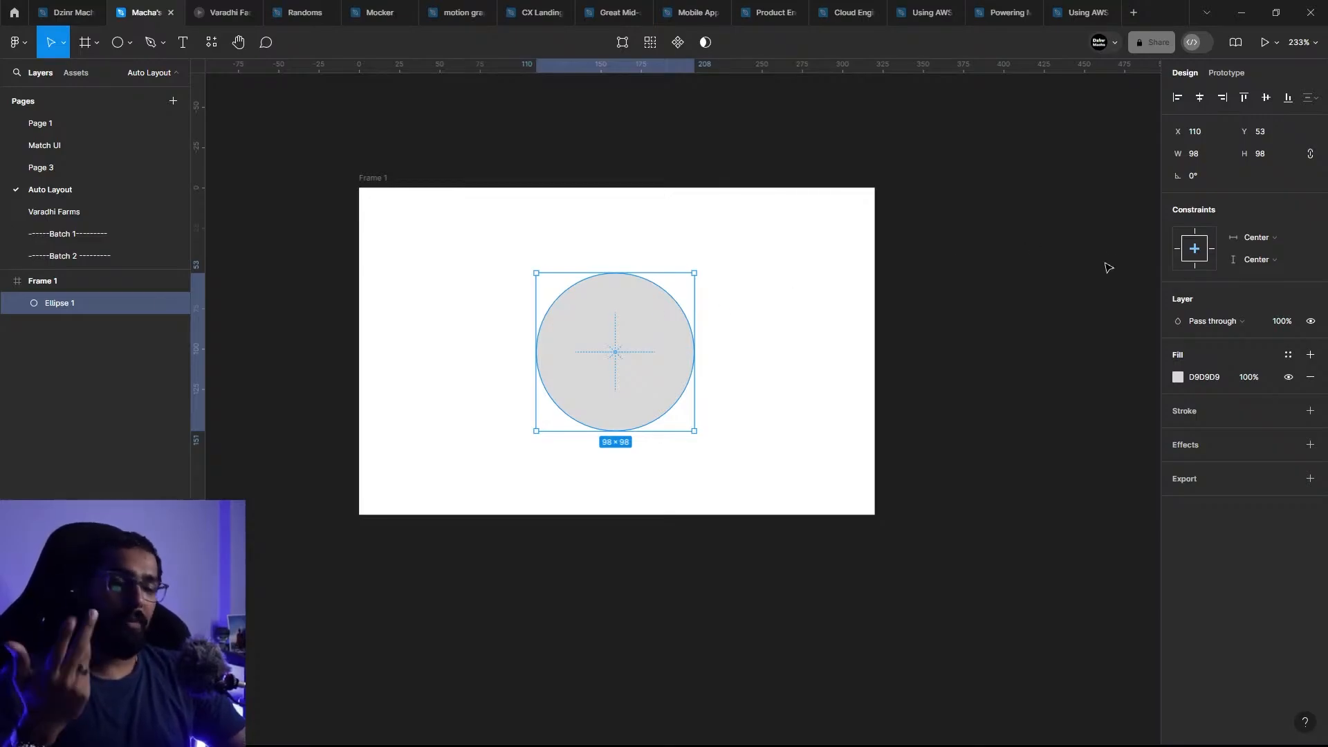
click(1259, 237)
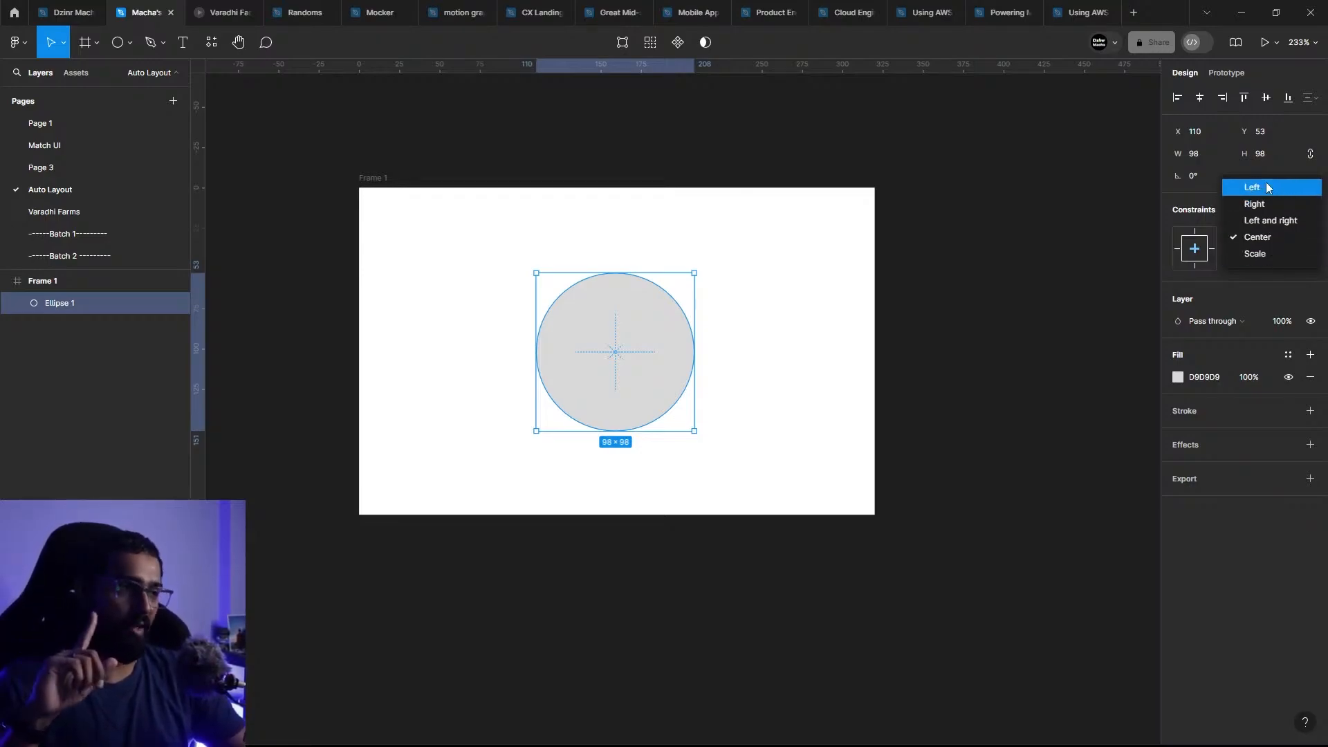
click(1050, 234)
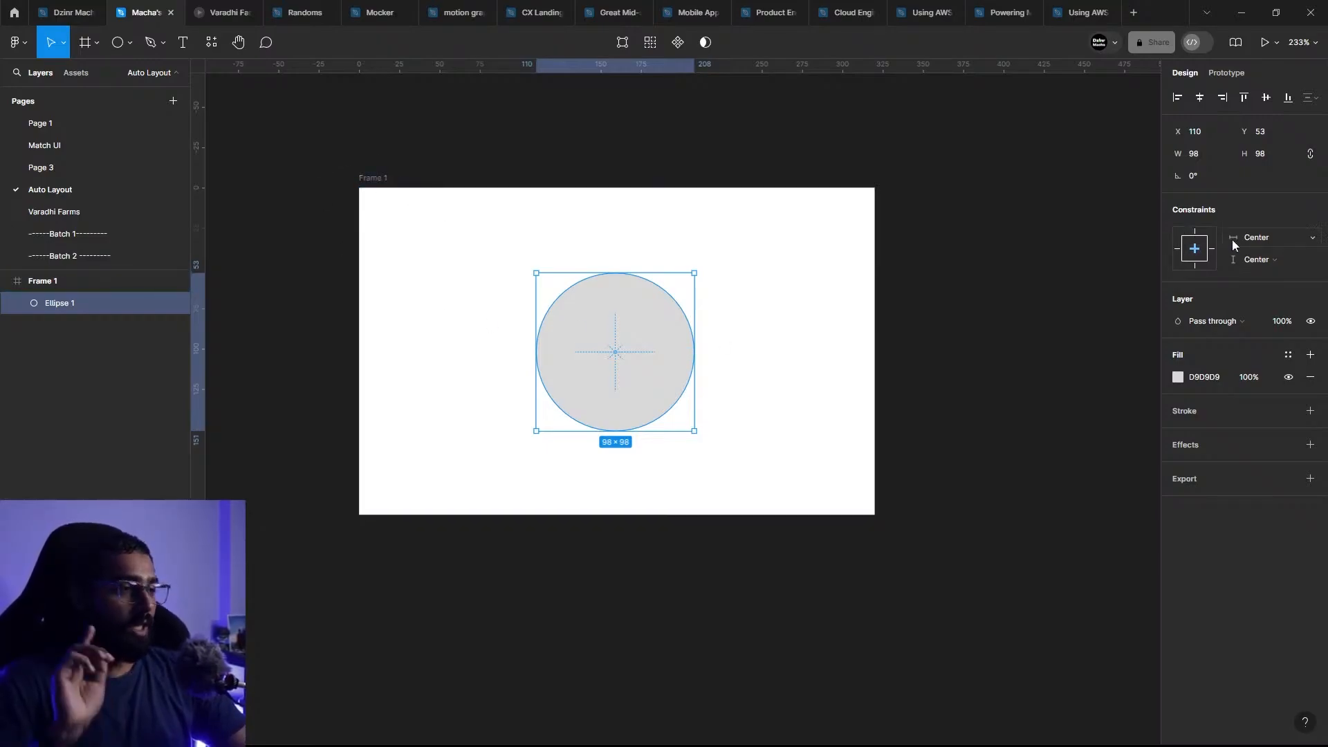
click(1267, 239)
click(1284, 187)
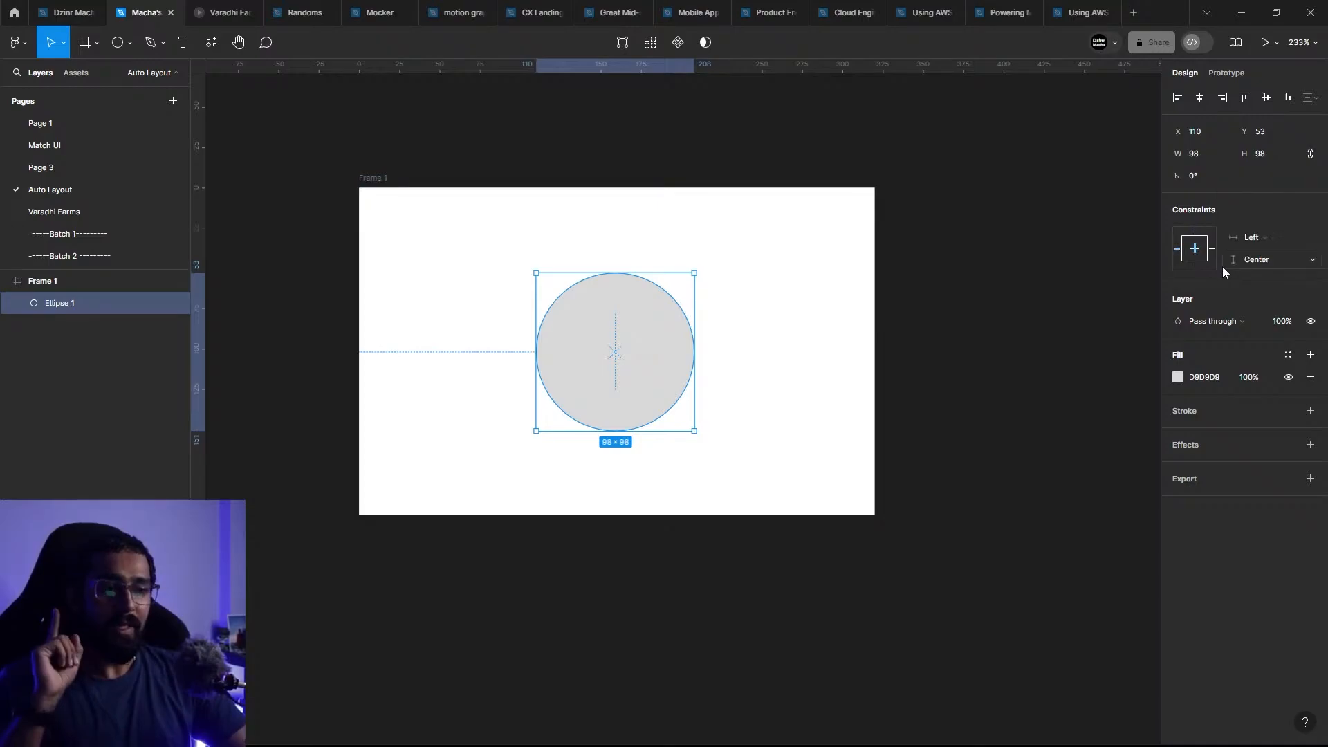
click(1256, 240)
click(1273, 285)
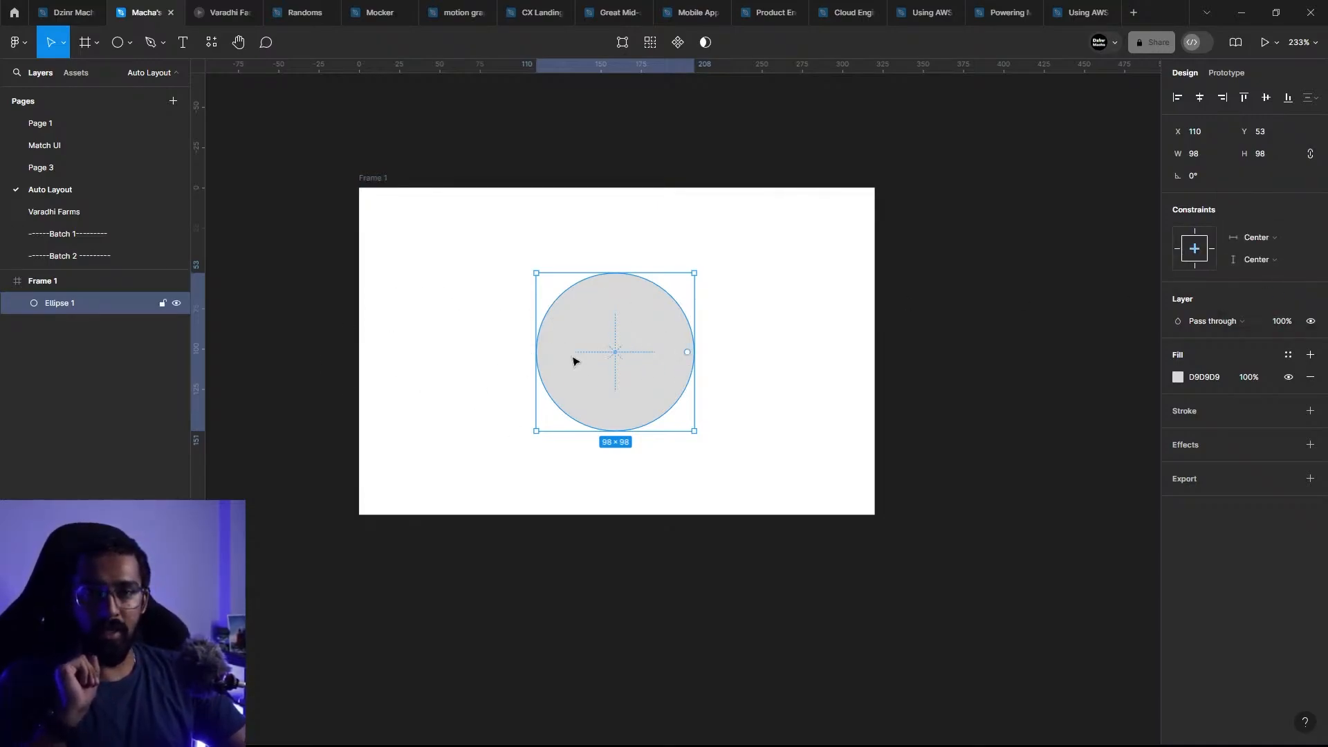
Step: Set the ellipse's horizontal constraint to Left and widen Frame 1 from its right edge to 340
click(1272, 245)
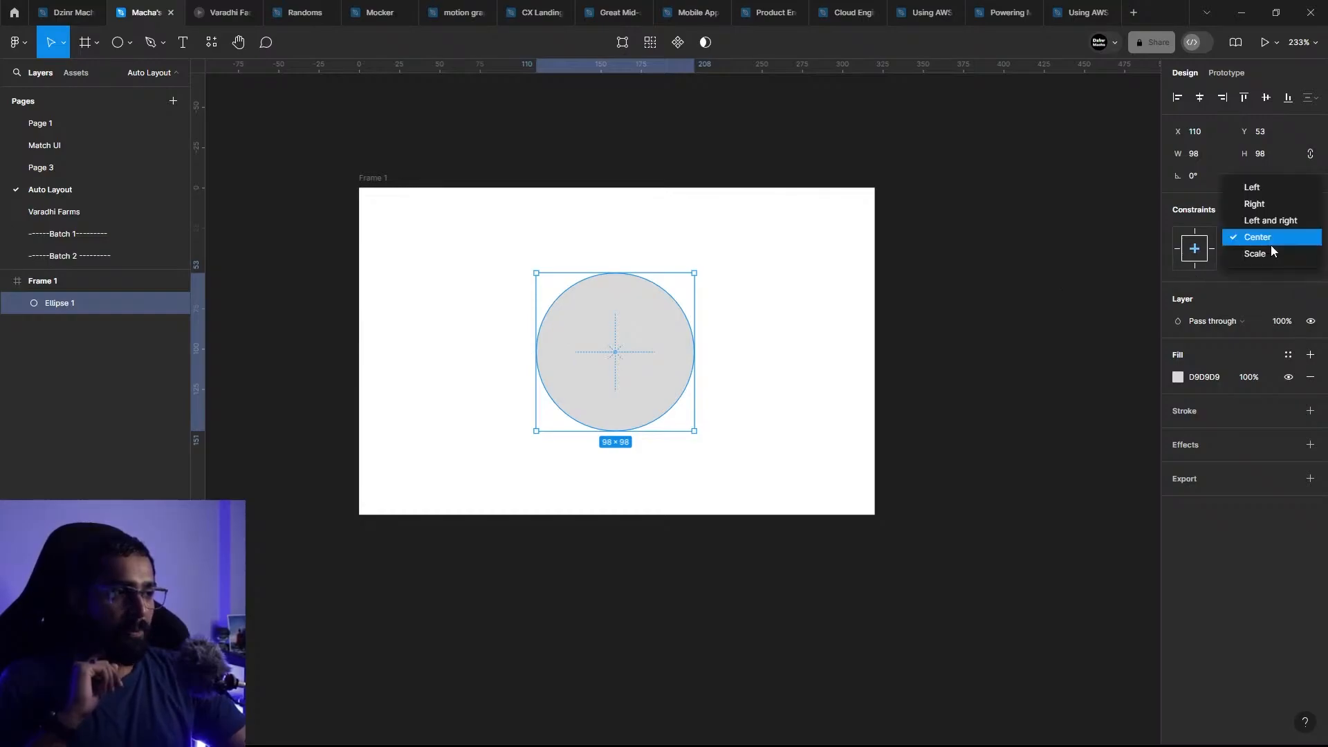
click(1273, 191)
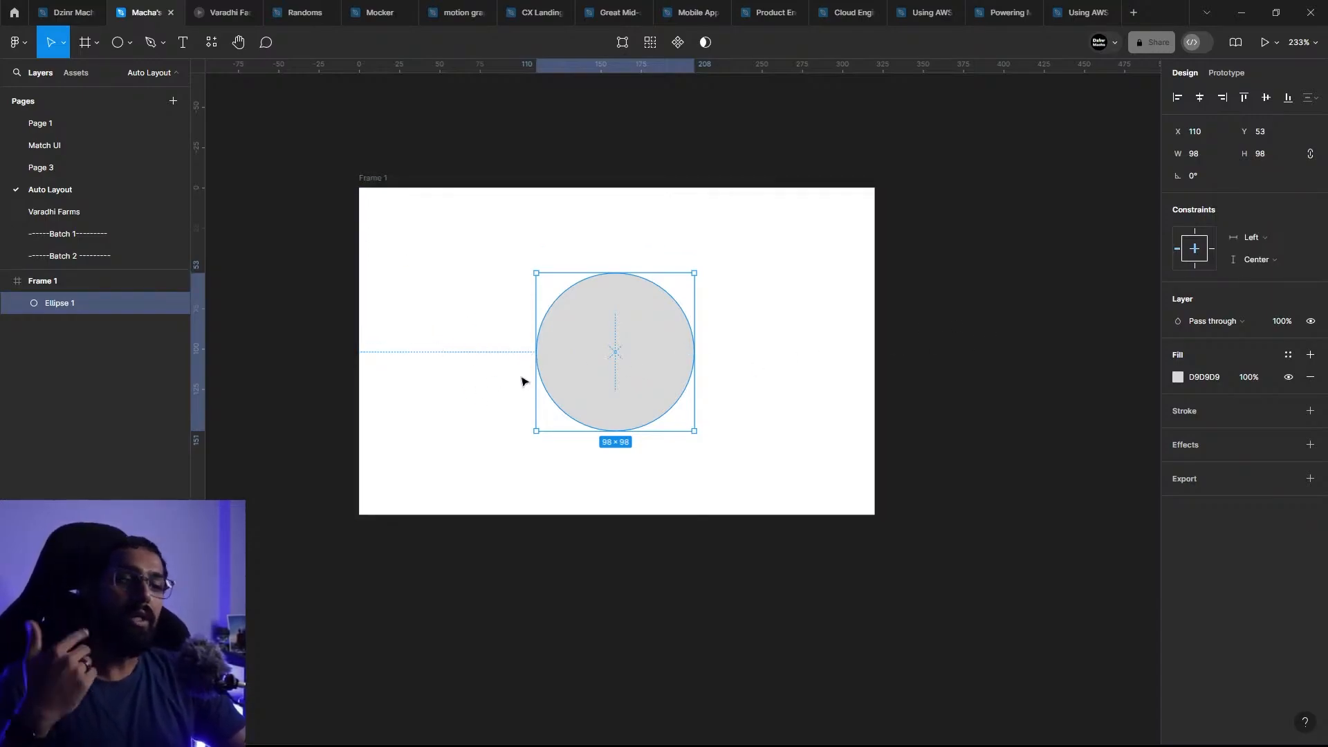
click(391, 183)
drag(873, 335, 907, 325)
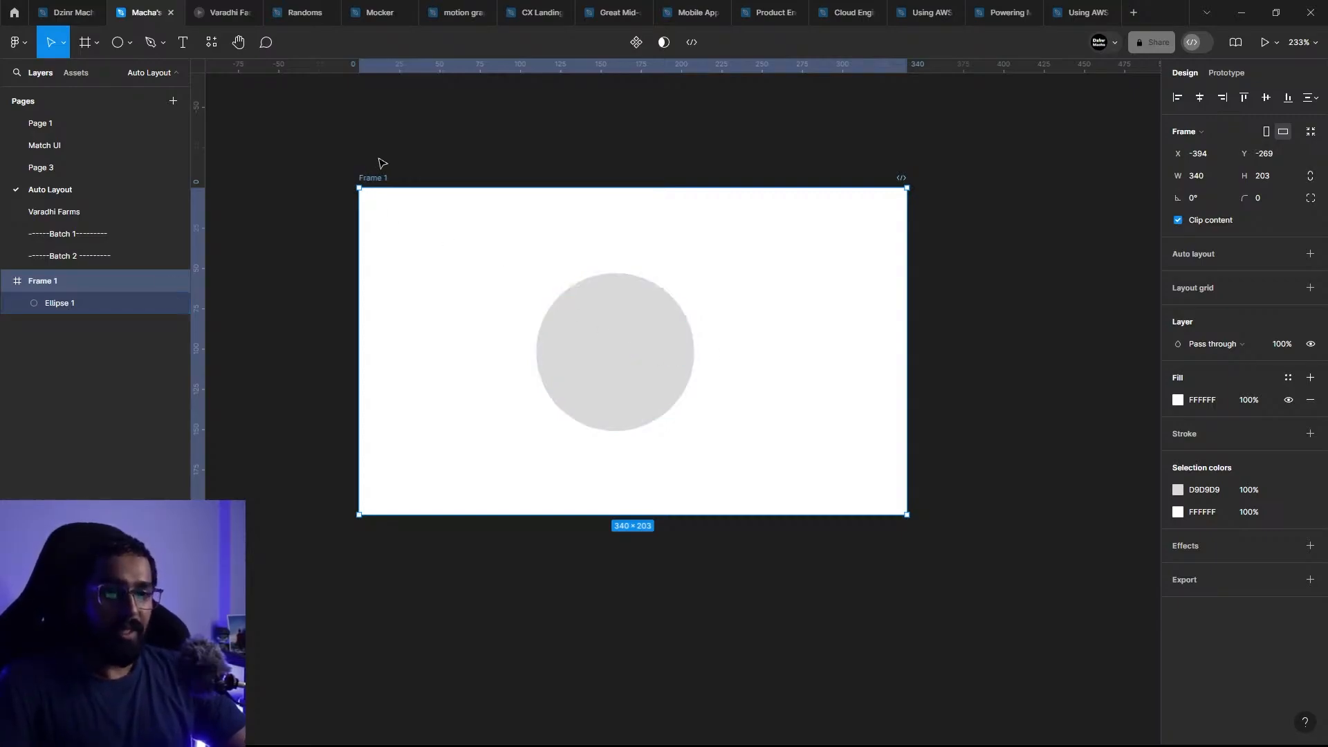
Step: Review the ellipse's Left constraint and widen Frame 1 from its right edge to 378
click(626, 366)
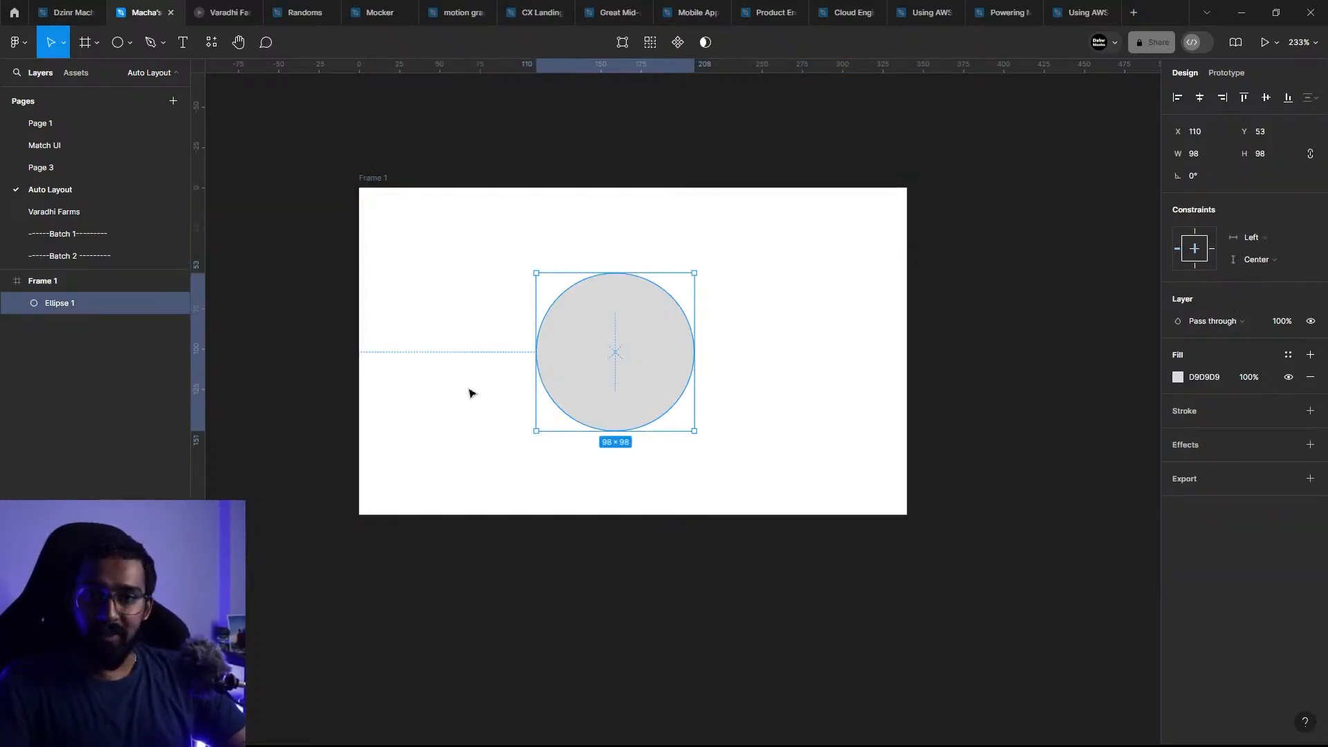
mouse_move(625, 361)
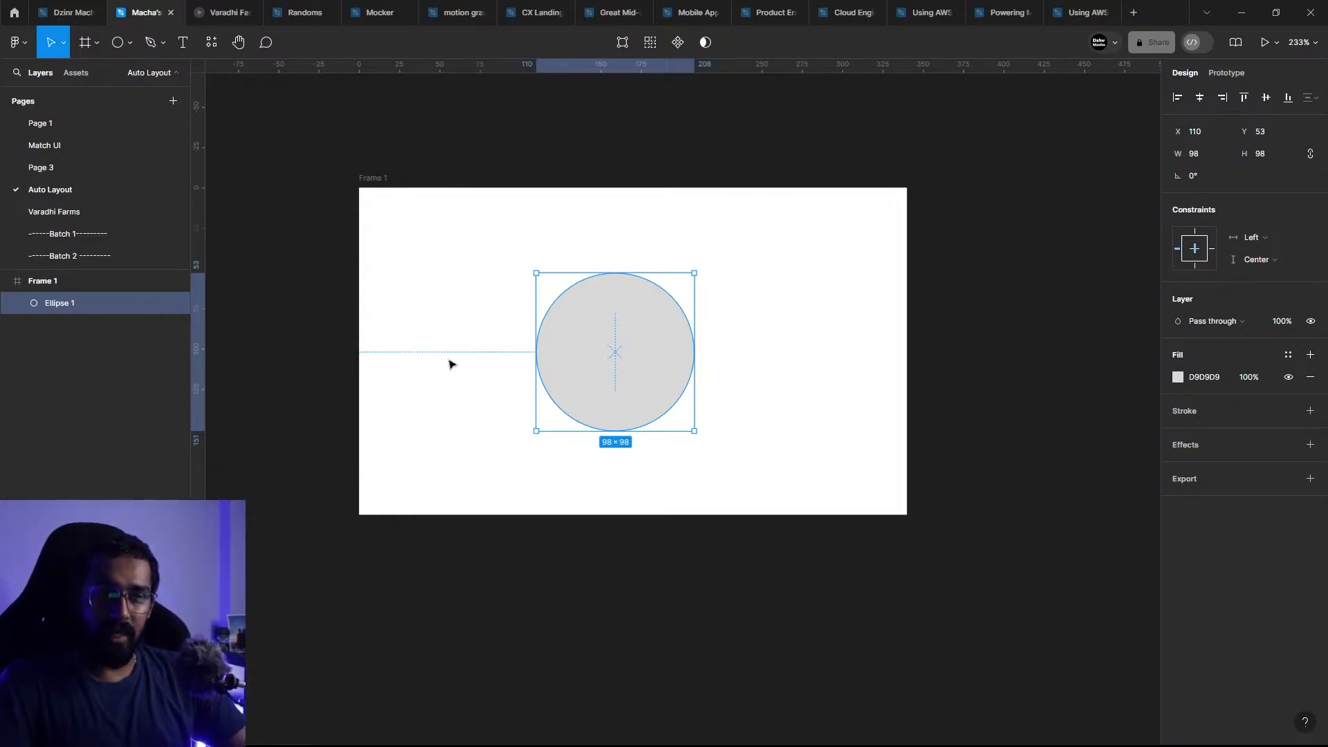
mouse_move(672, 371)
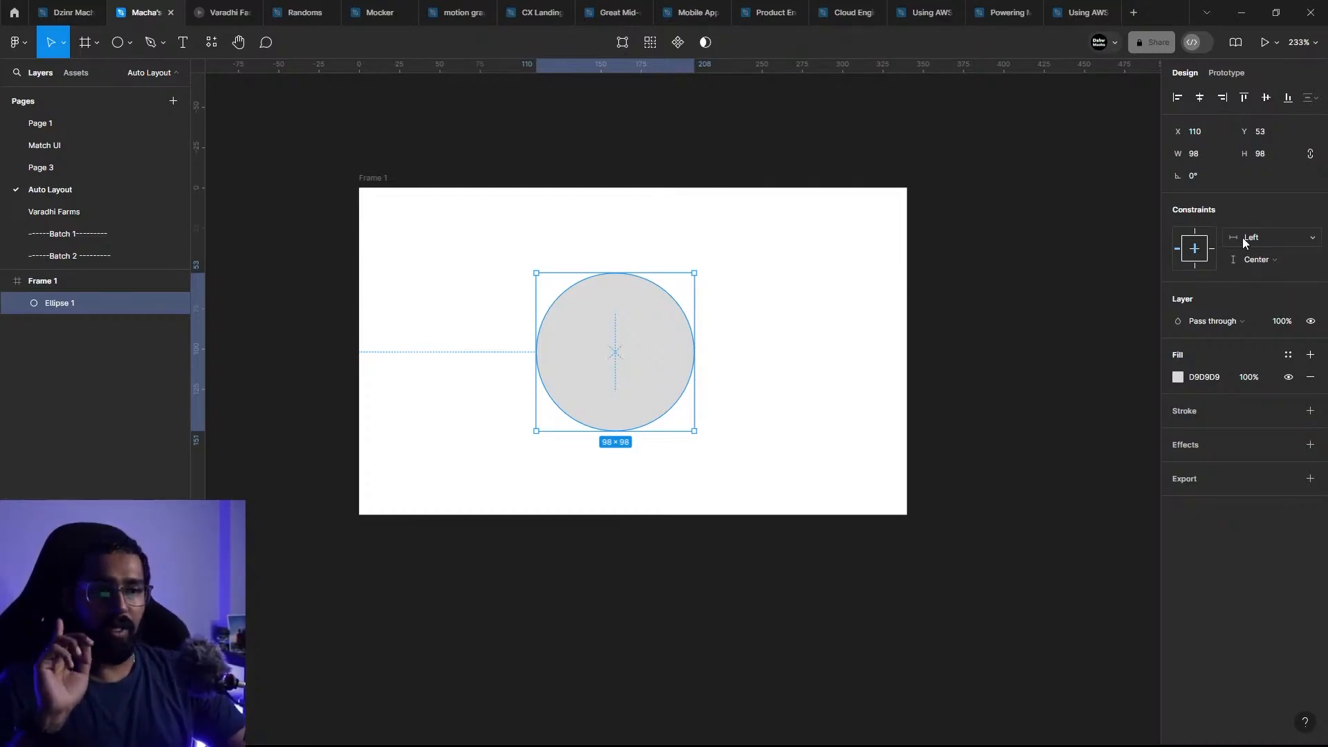
click(706, 276)
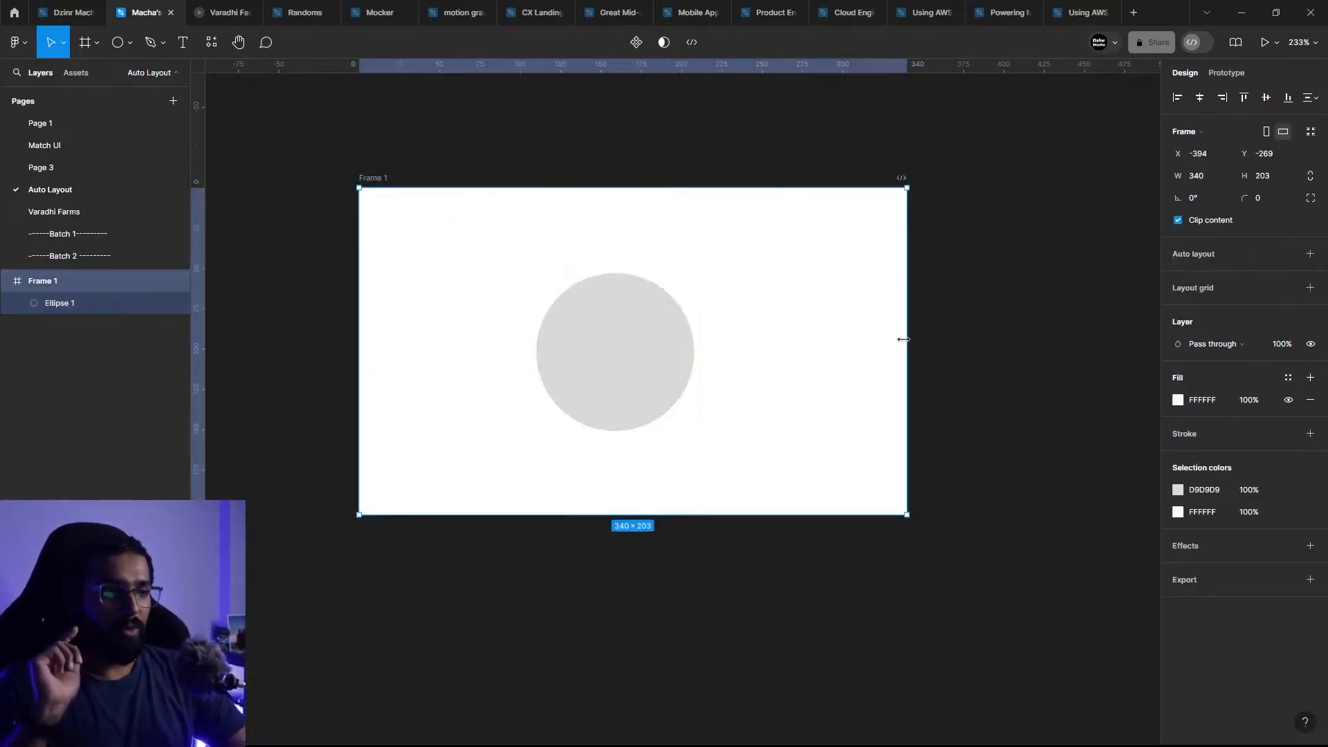
mouse_move(945, 339)
mouse_down()
mouse_move(839, 336)
mouse_move(937, 334)
mouse_move(910, 362)
mouse_move(955, 362)
mouse_up()
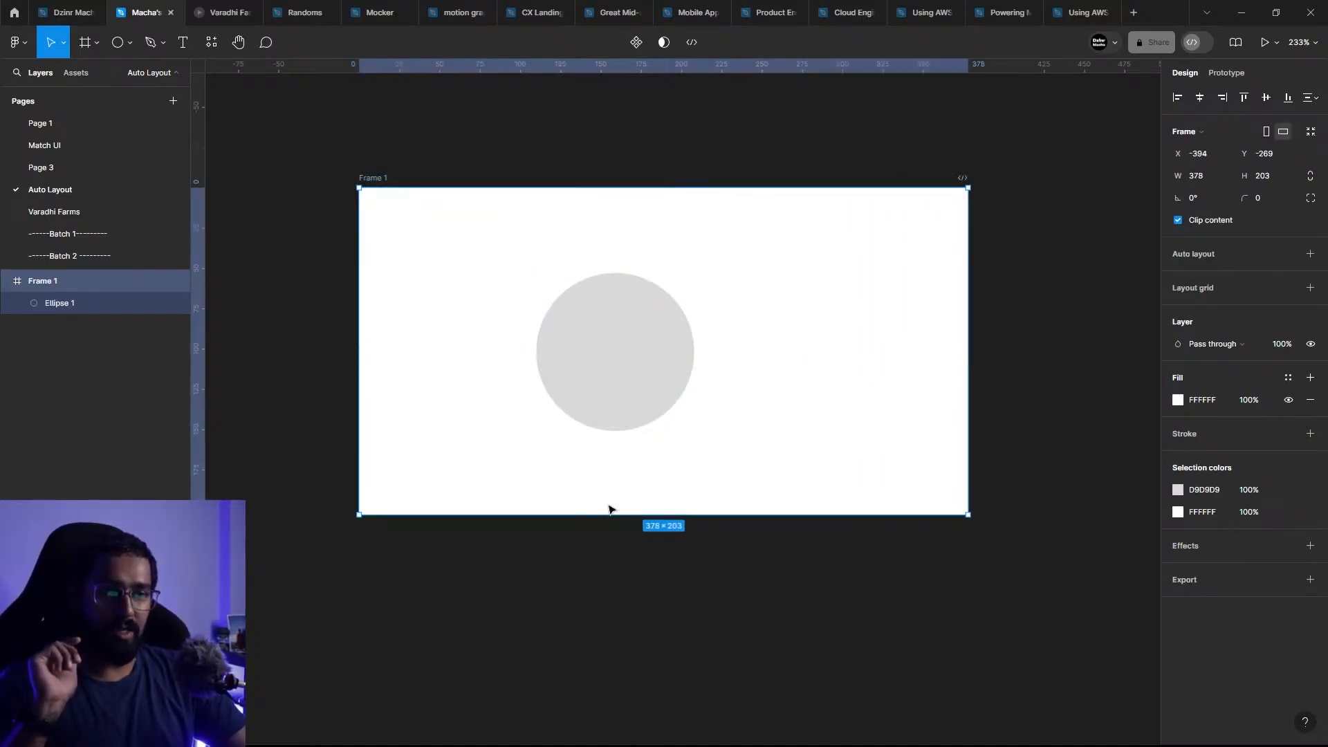
Step: Reduce Frame 1's height to 196 from its bottom edge and select the ellipse to check its vertical Center constraint
drag(622, 512, 610, 539)
key(ctrl+z)
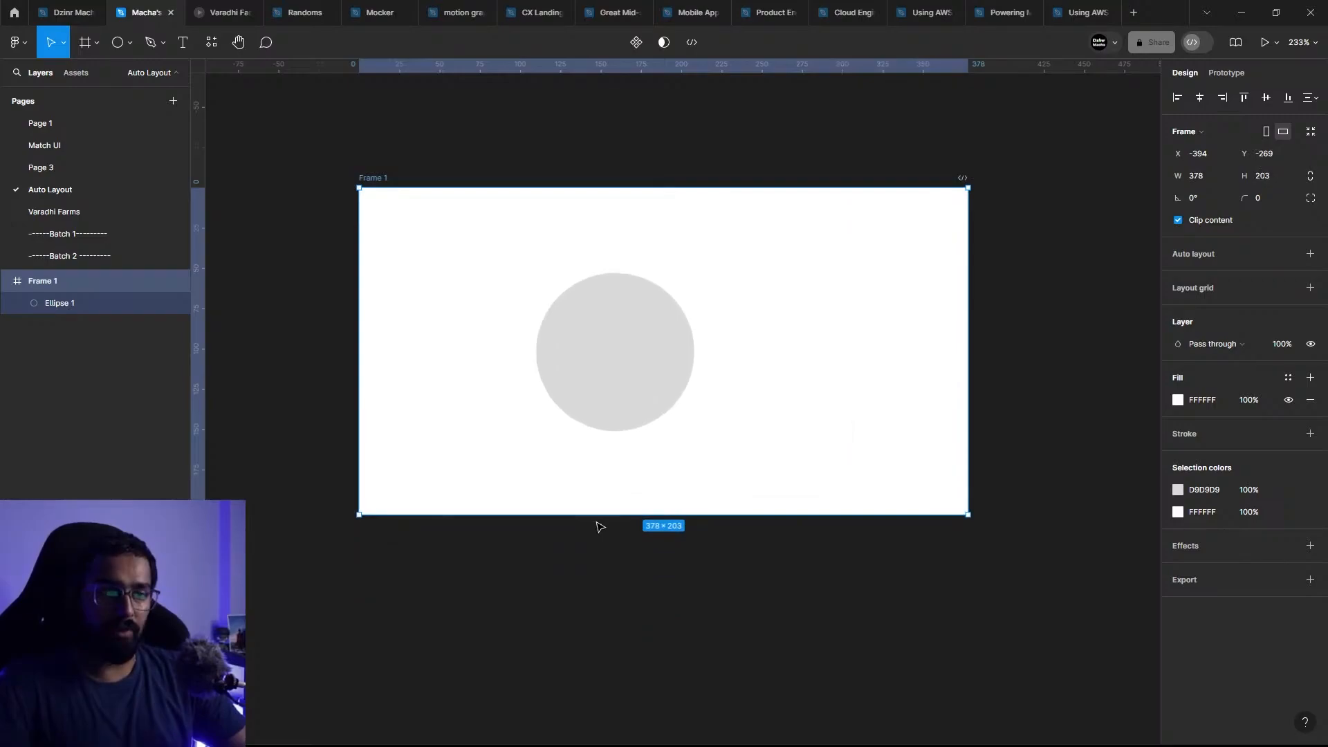
click(676, 330)
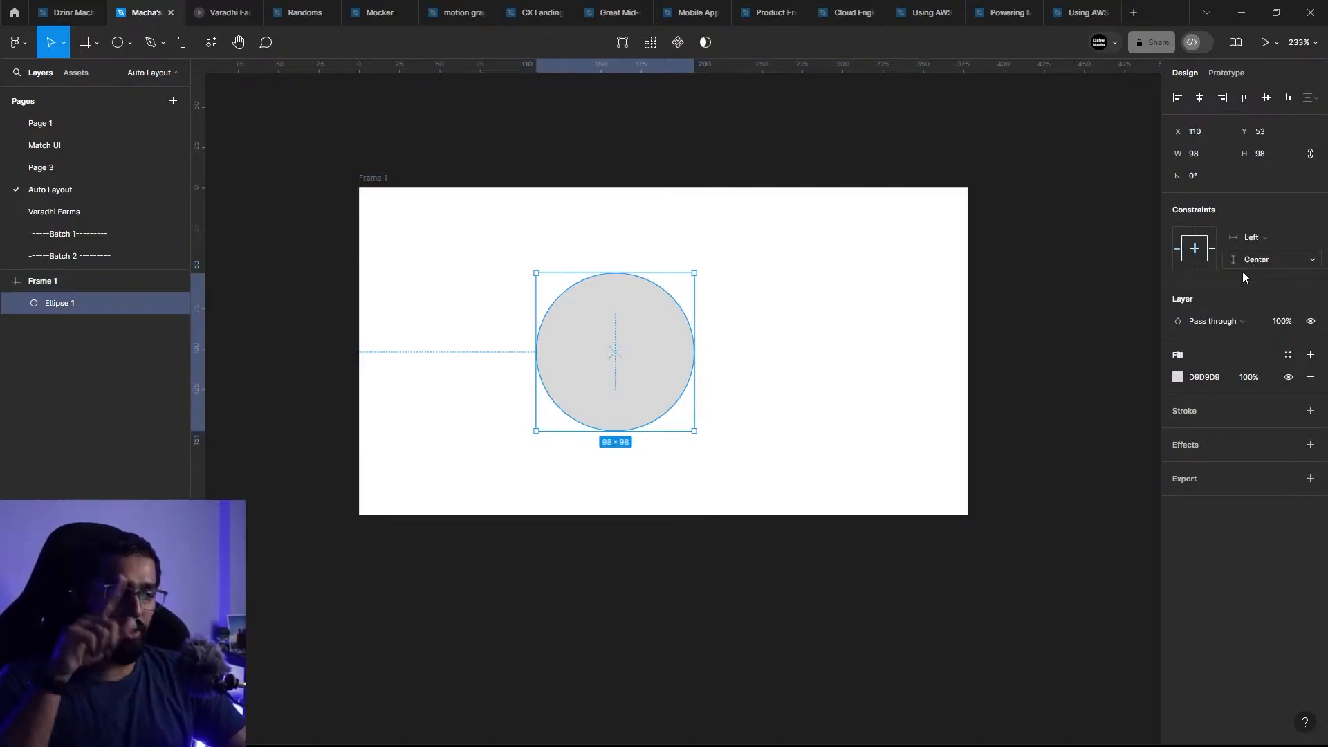
click(794, 523)
click(373, 179)
mouse_move(707, 516)
mouse_down()
mouse_move(705, 578)
mouse_move(709, 492)
mouse_move(694, 629)
mouse_move(699, 504)
mouse_up()
click(631, 383)
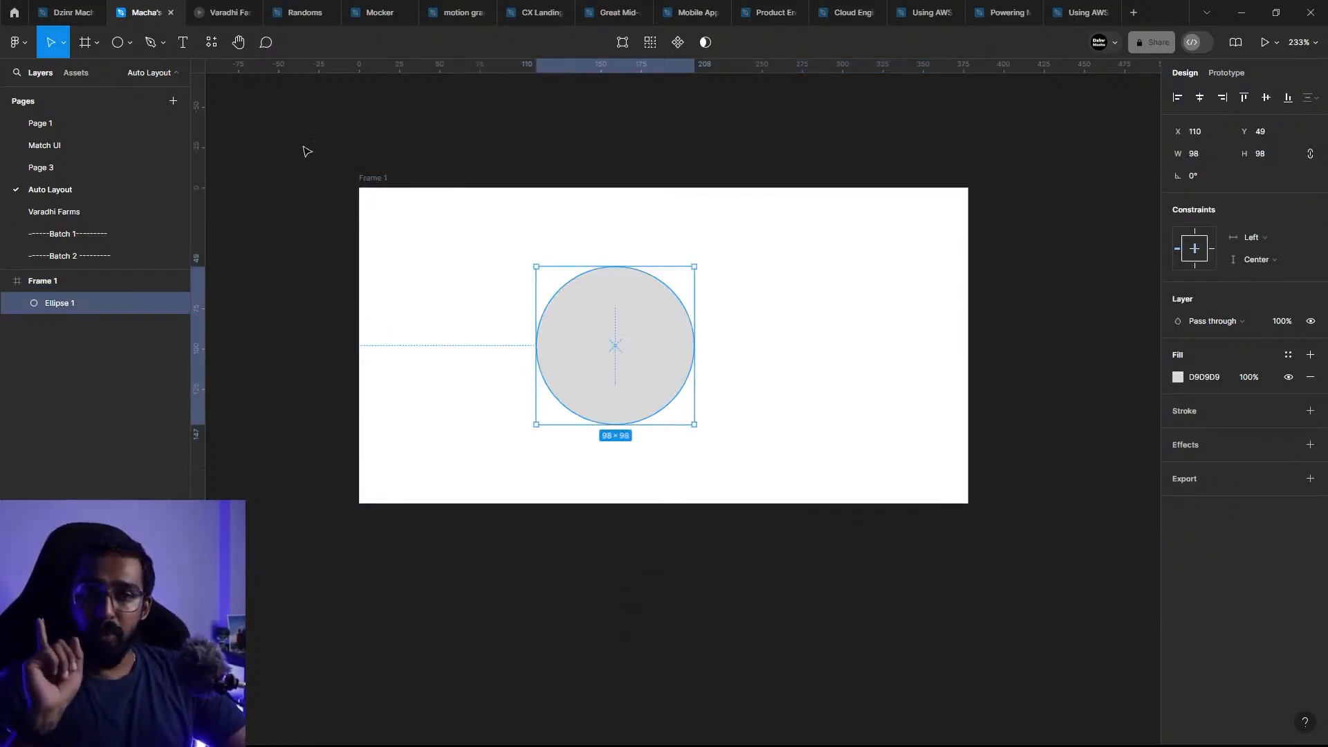
Step: Resize Frame 1 from its left edge, narrowing it to 249 and widening it to 418
click(374, 180)
drag(391, 193, 488, 193)
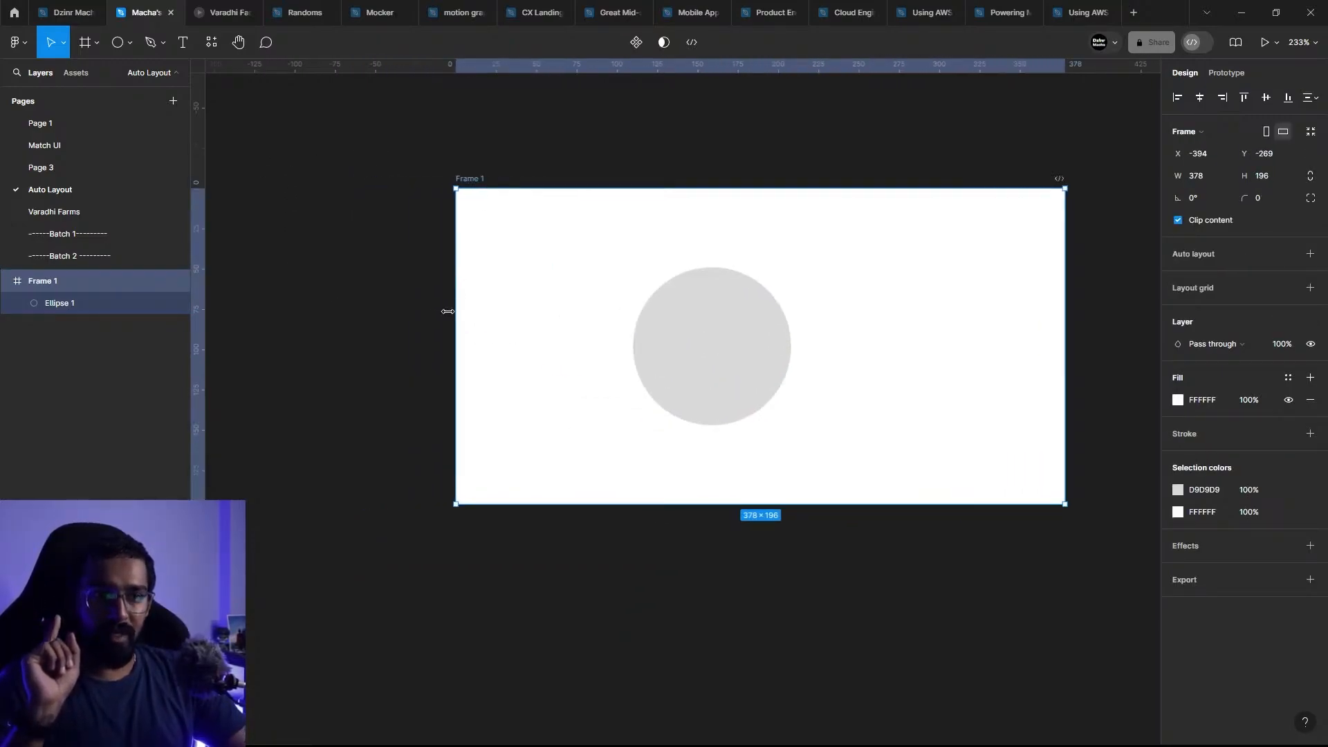
drag(448, 312, 663, 299)
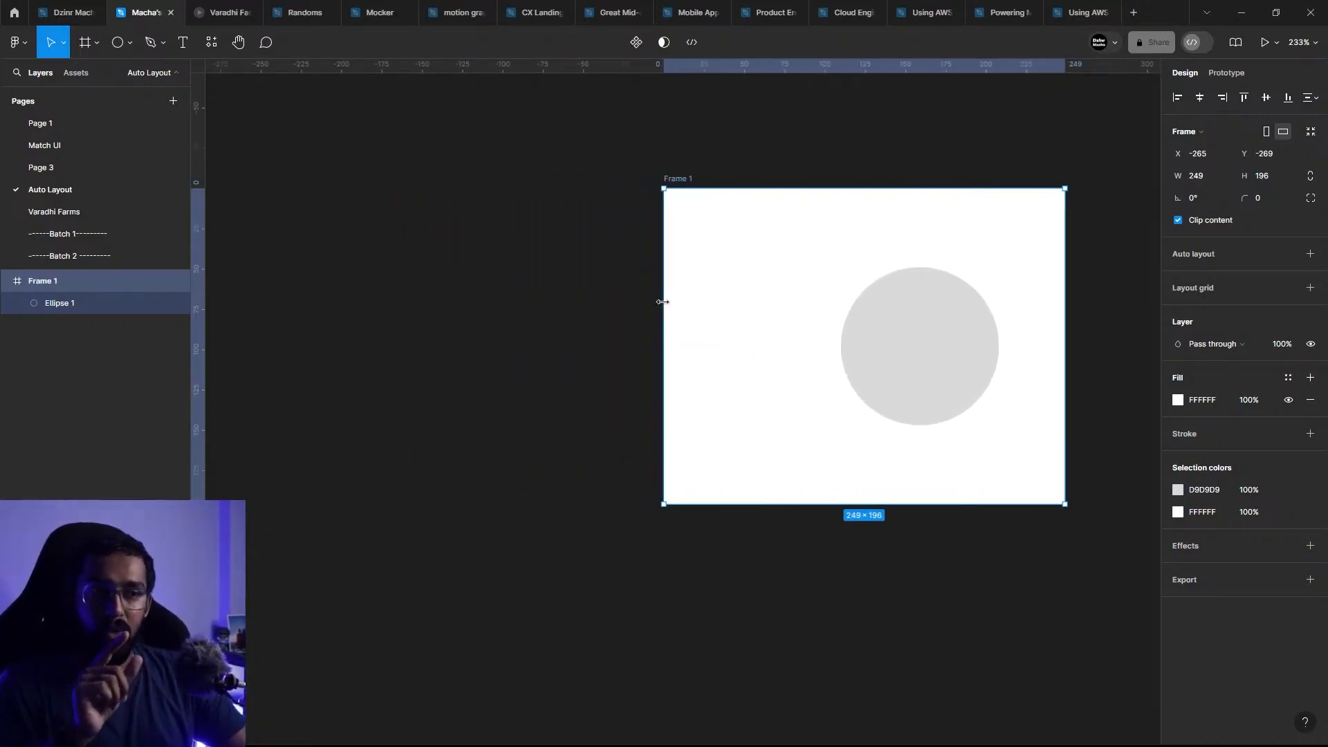
drag(663, 301, 392, 278)
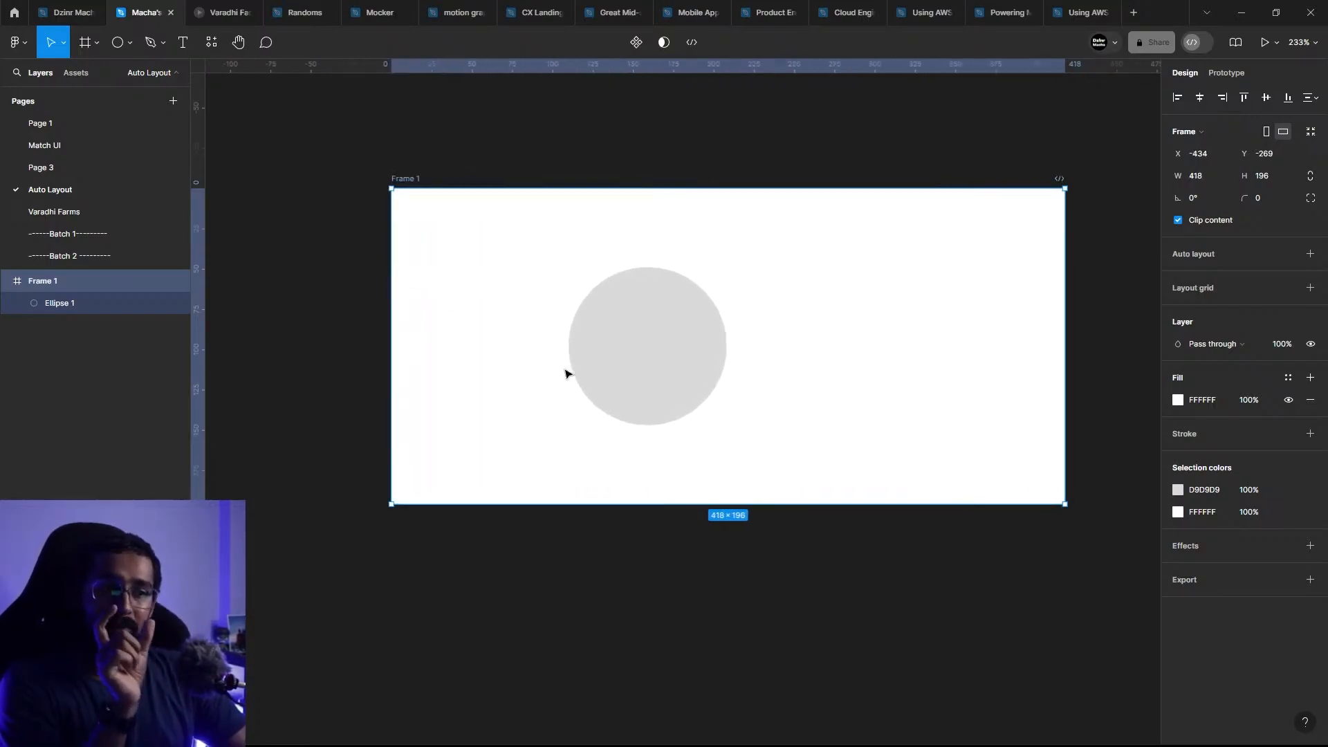
Step: Set the ellipse's horizontal constraint to Right and widen Frame 1 from its left edge to 446
click(651, 345)
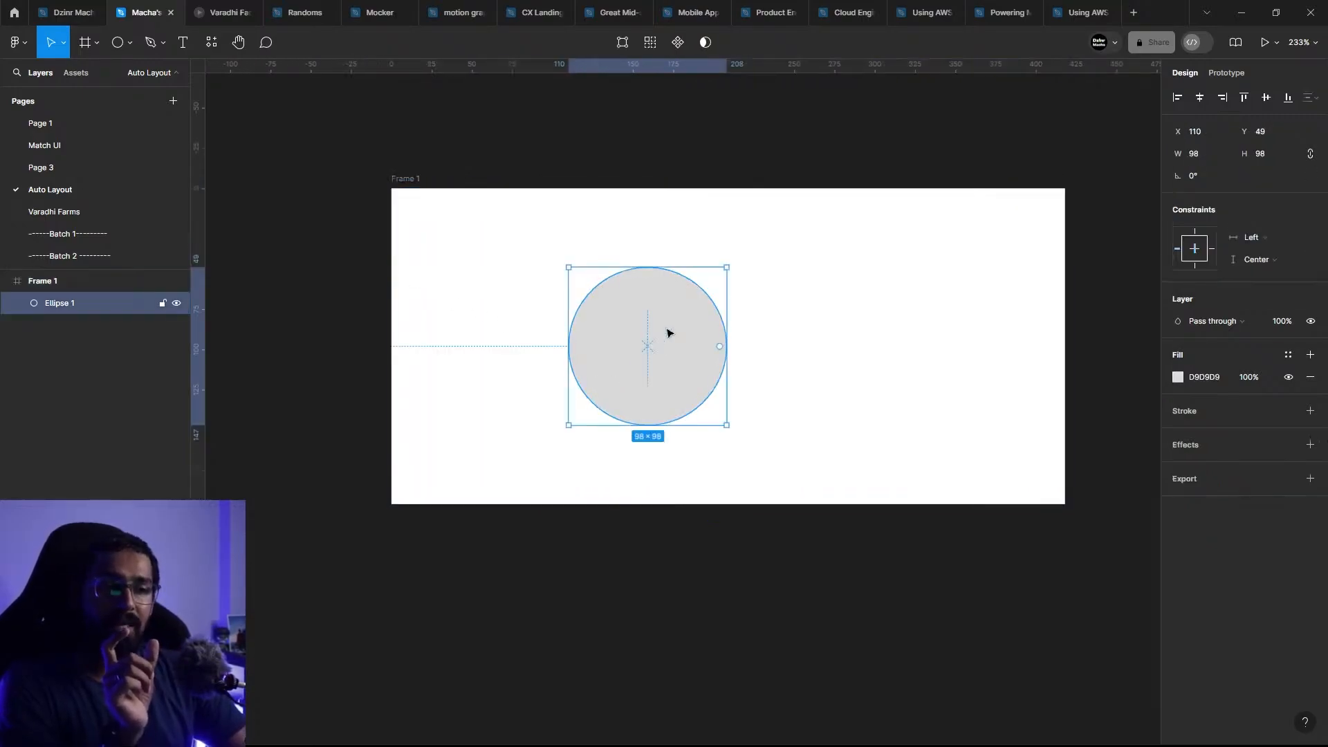
drag(754, 305, 710, 323)
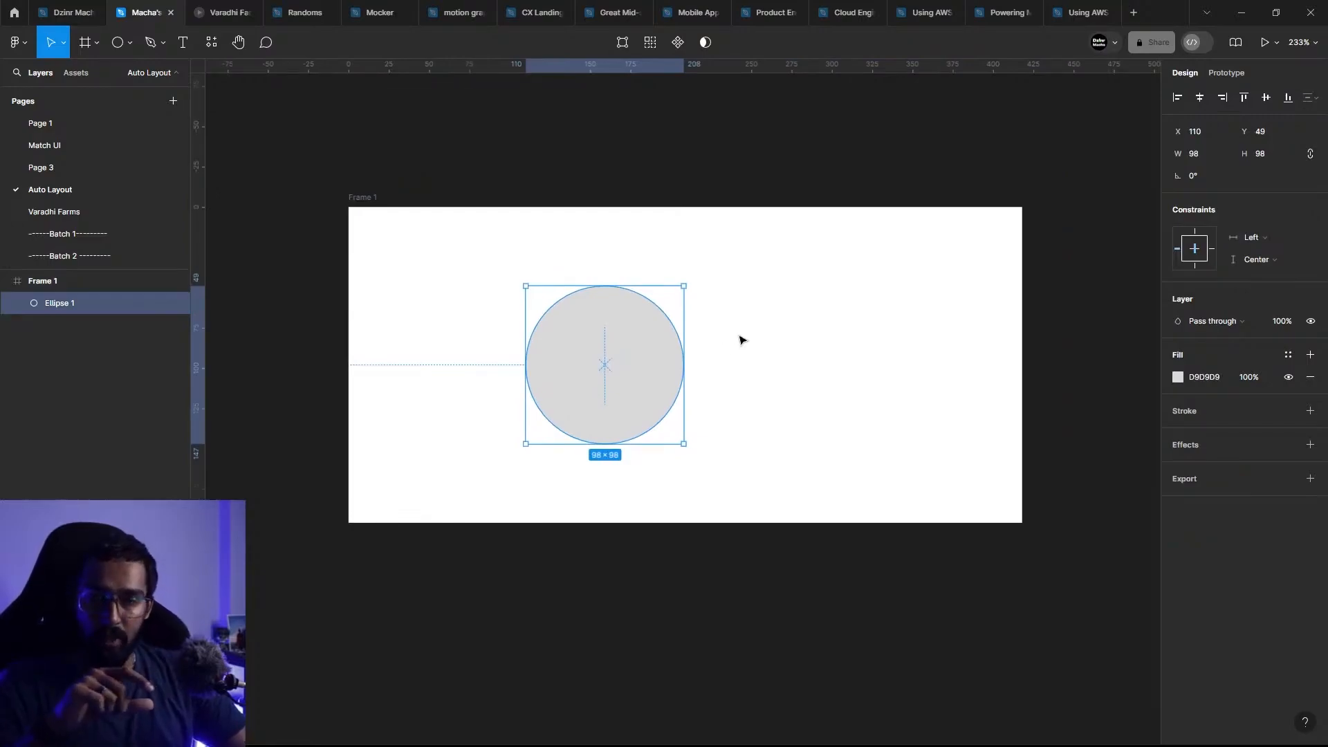
click(1260, 240)
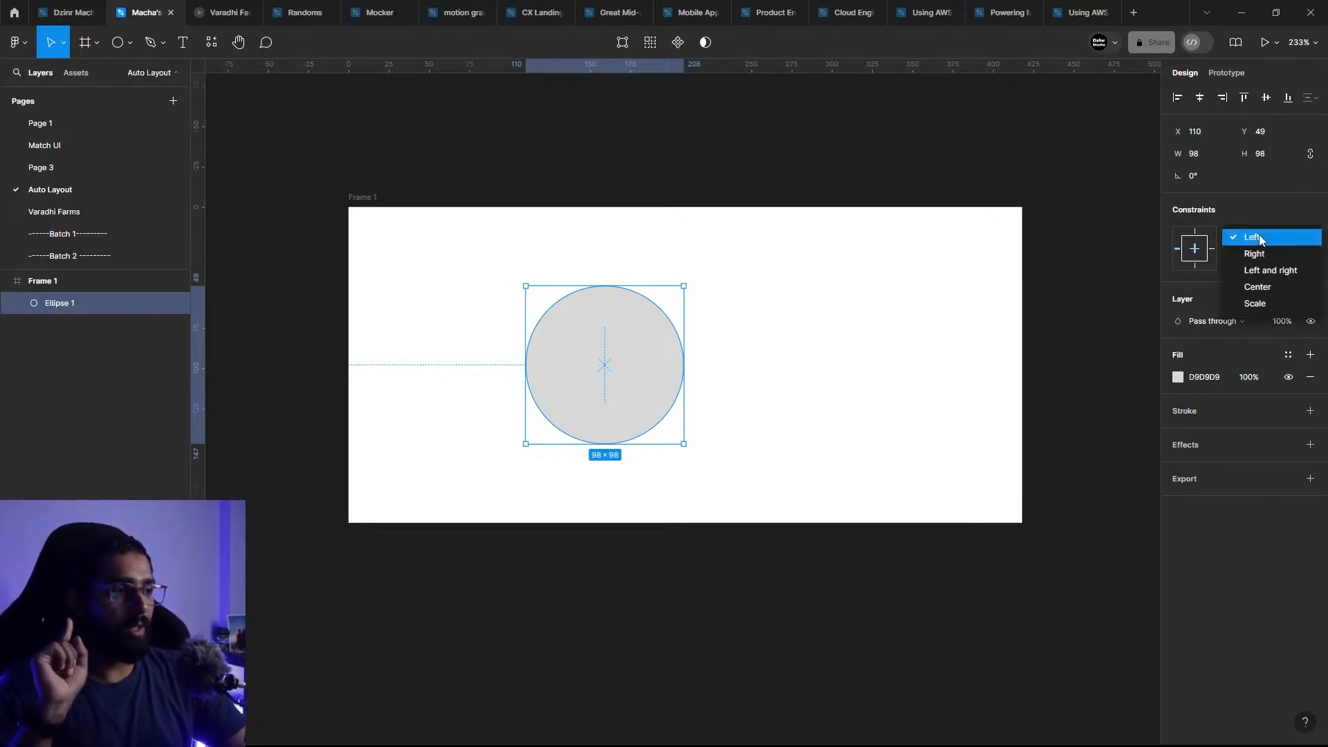
click(1264, 254)
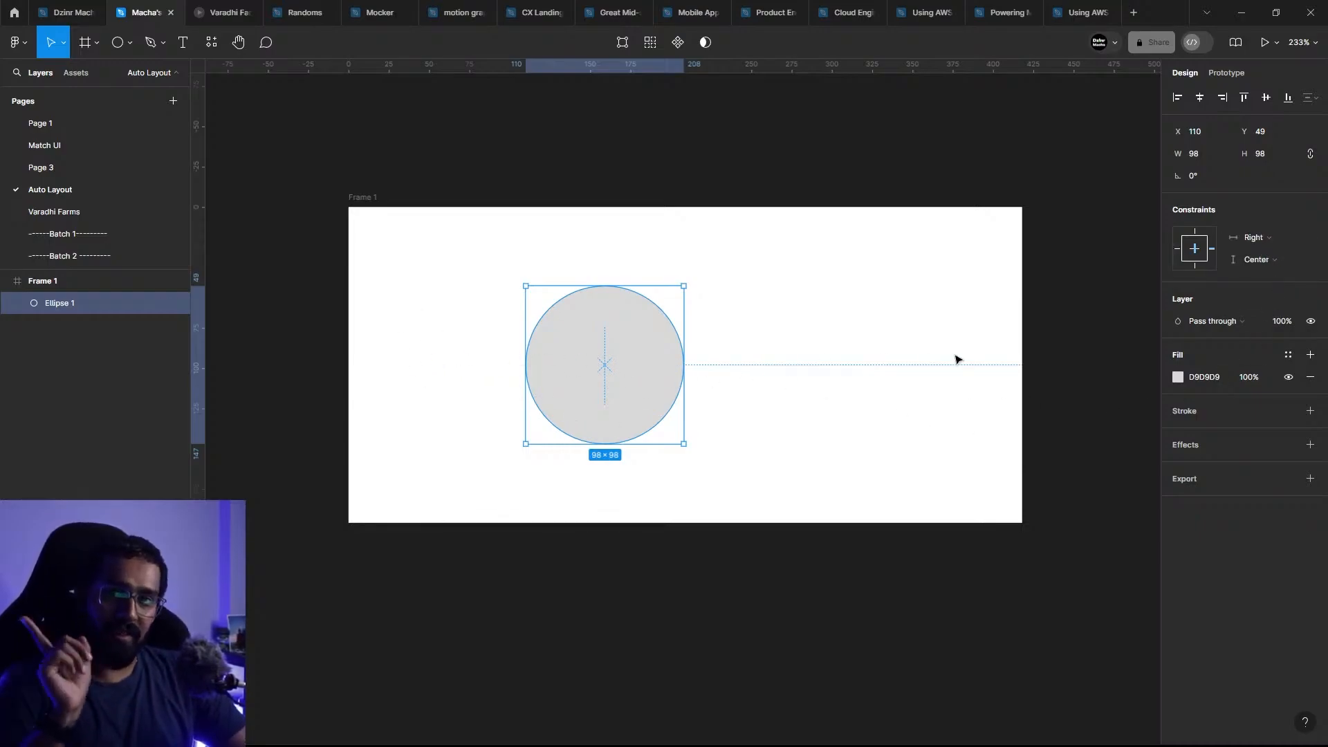
click(382, 199)
drag(348, 332, 302, 317)
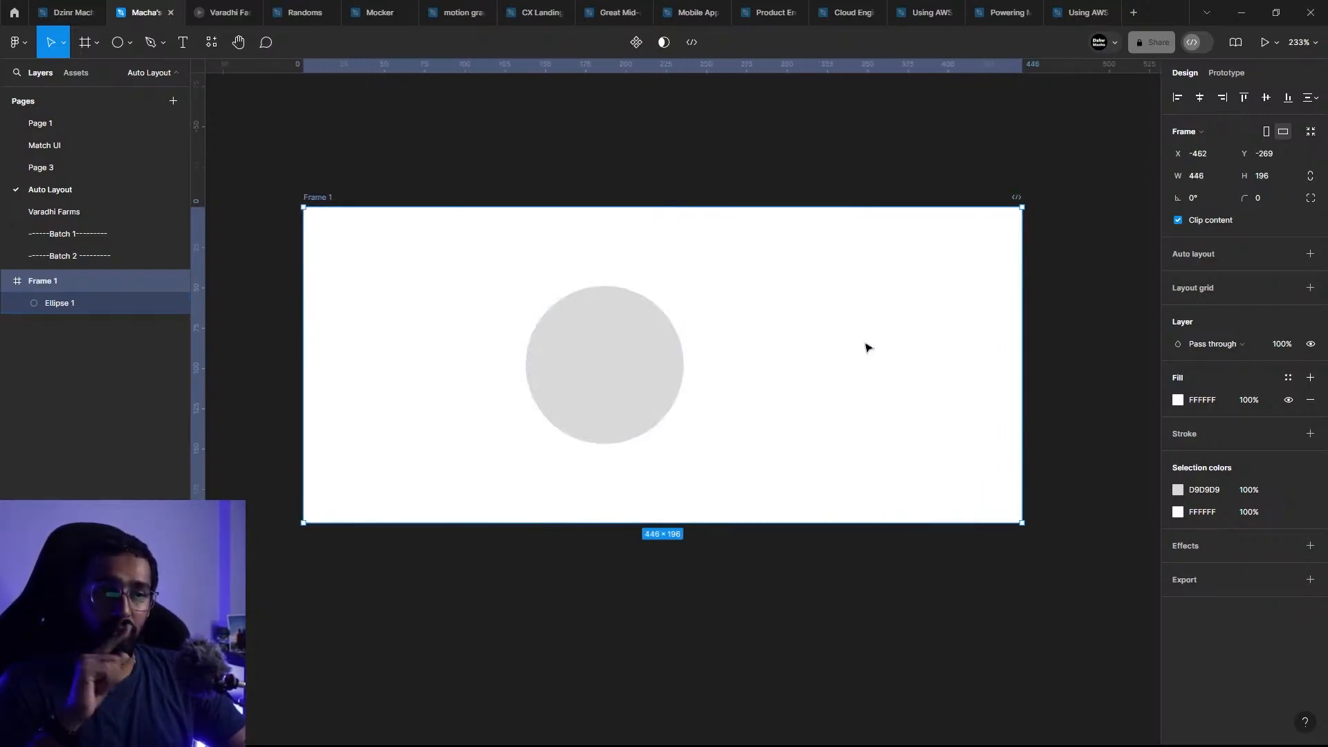
Step: Narrow Frame 1 to 441 from its right edge and set the ellipse's horizontal constraint to Left and right
drag(1027, 320, 992, 344)
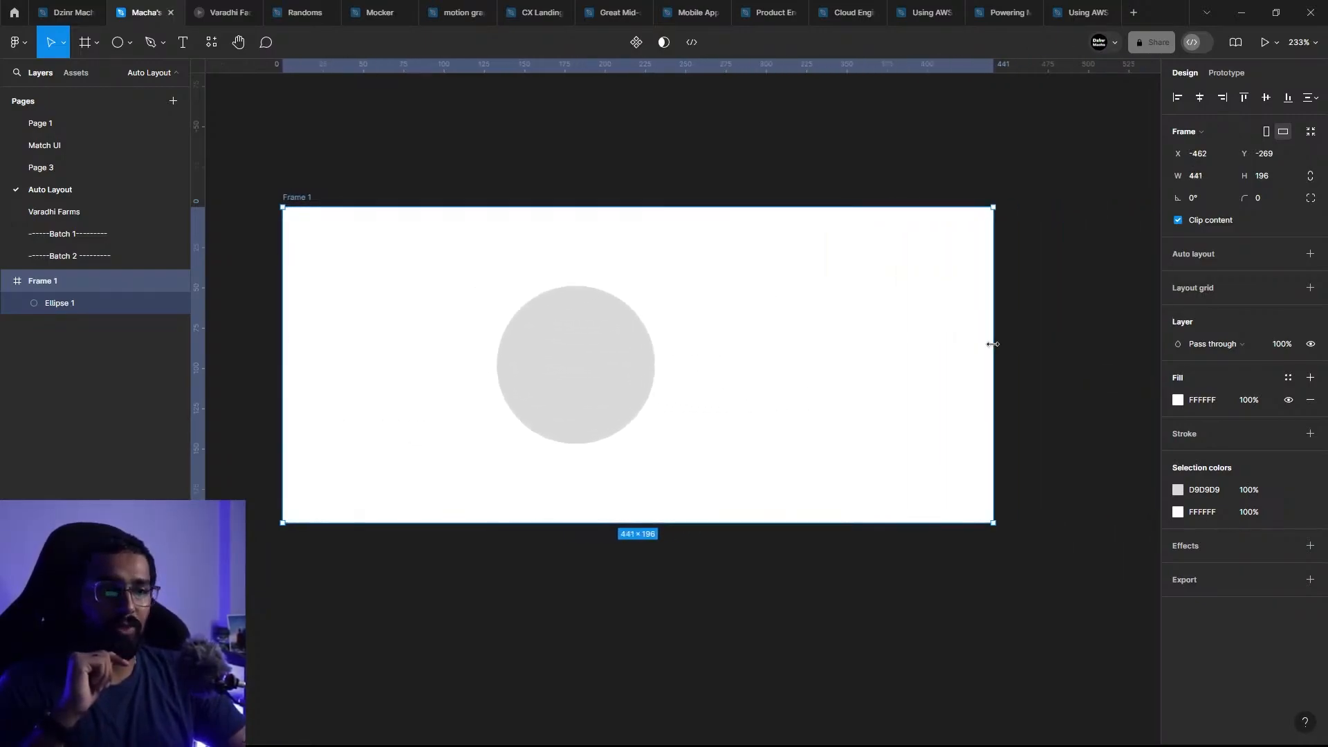
click(581, 339)
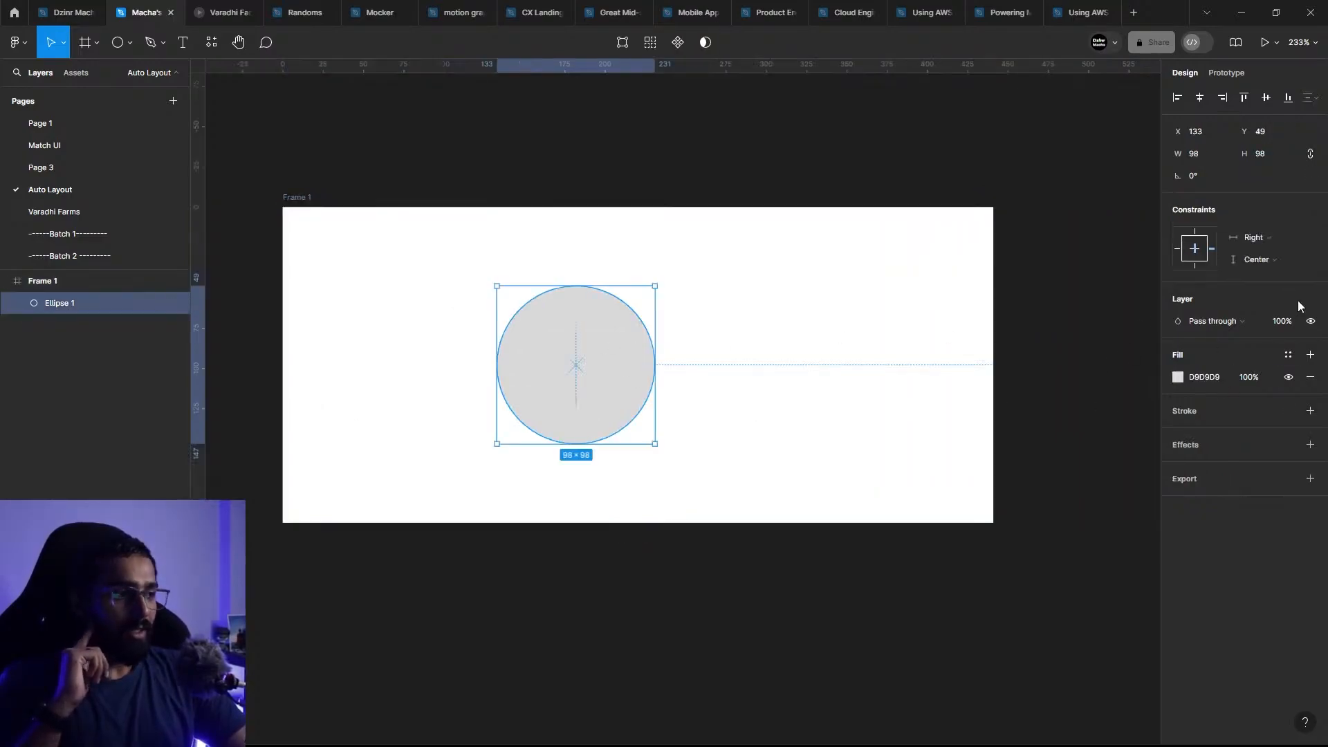
click(1264, 239)
click(1264, 256)
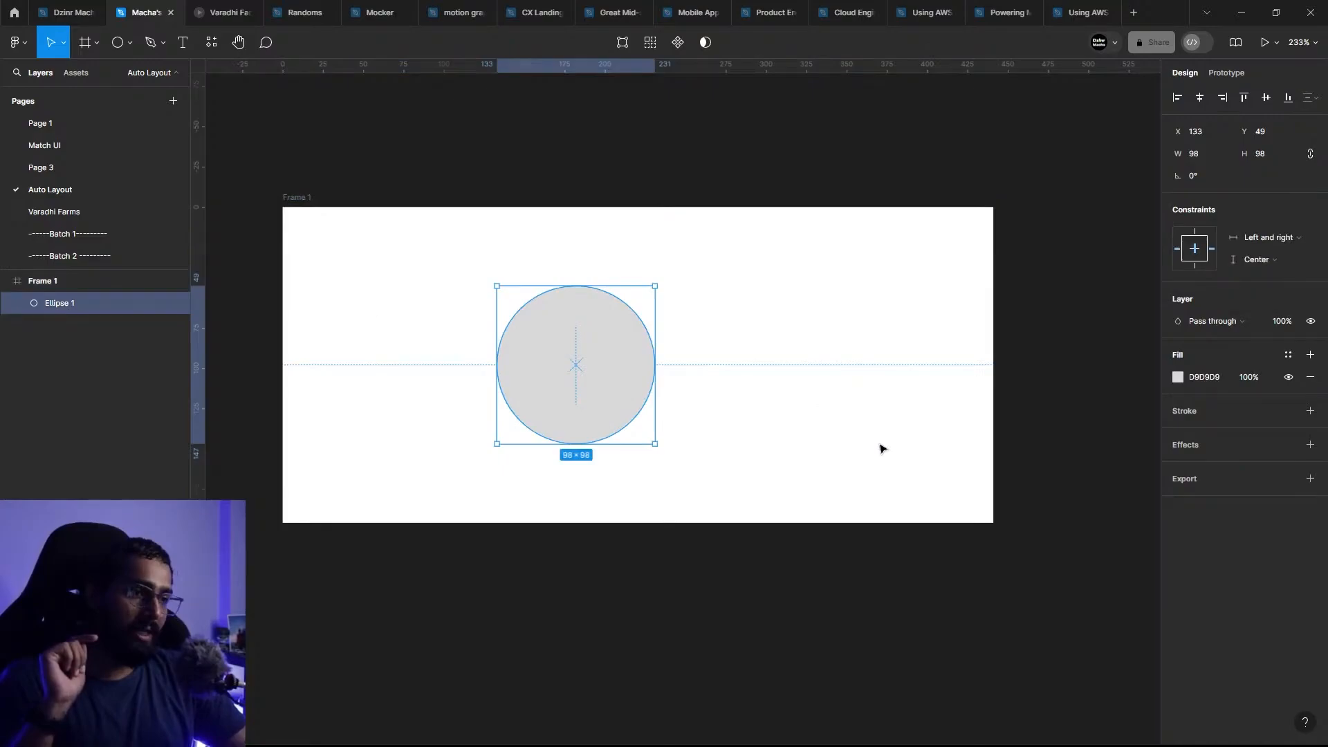
Step: Resize Frame 1 from its left edge, narrowing it to 408 and widening it to 478
click(946, 260)
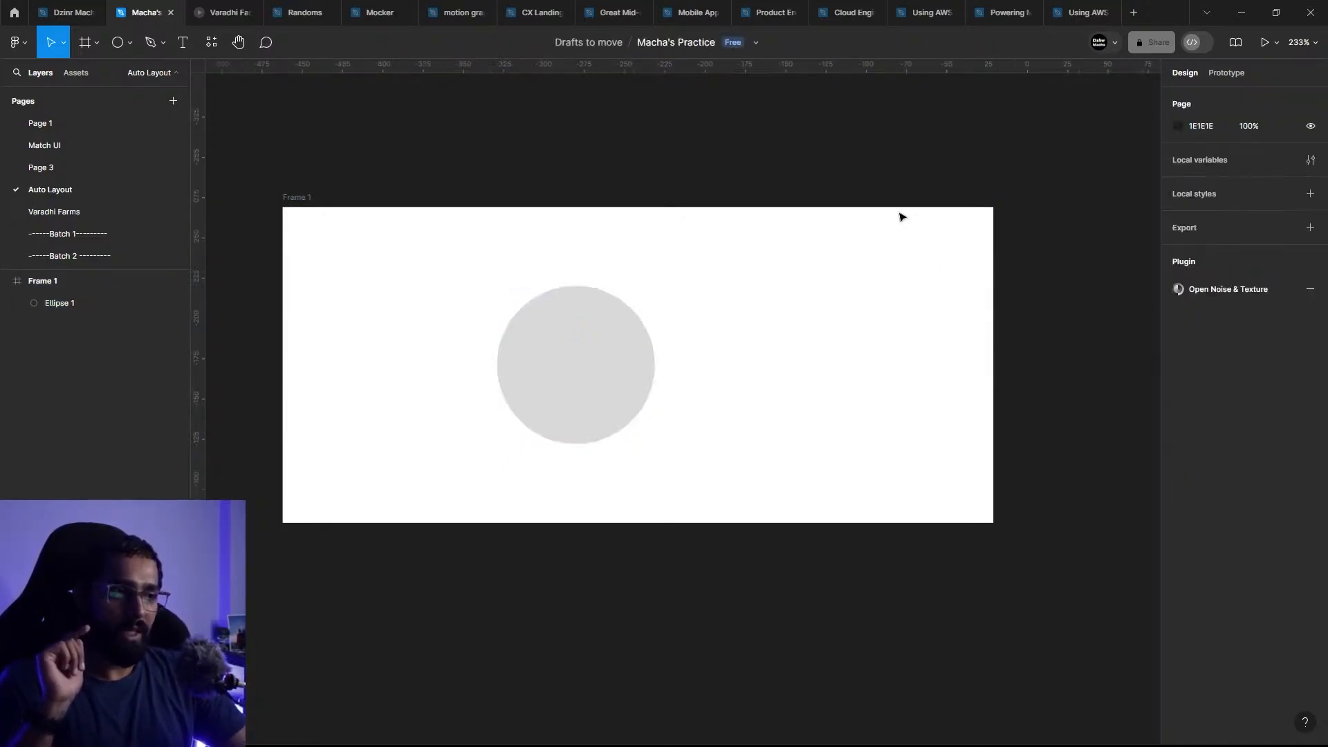
click(298, 201)
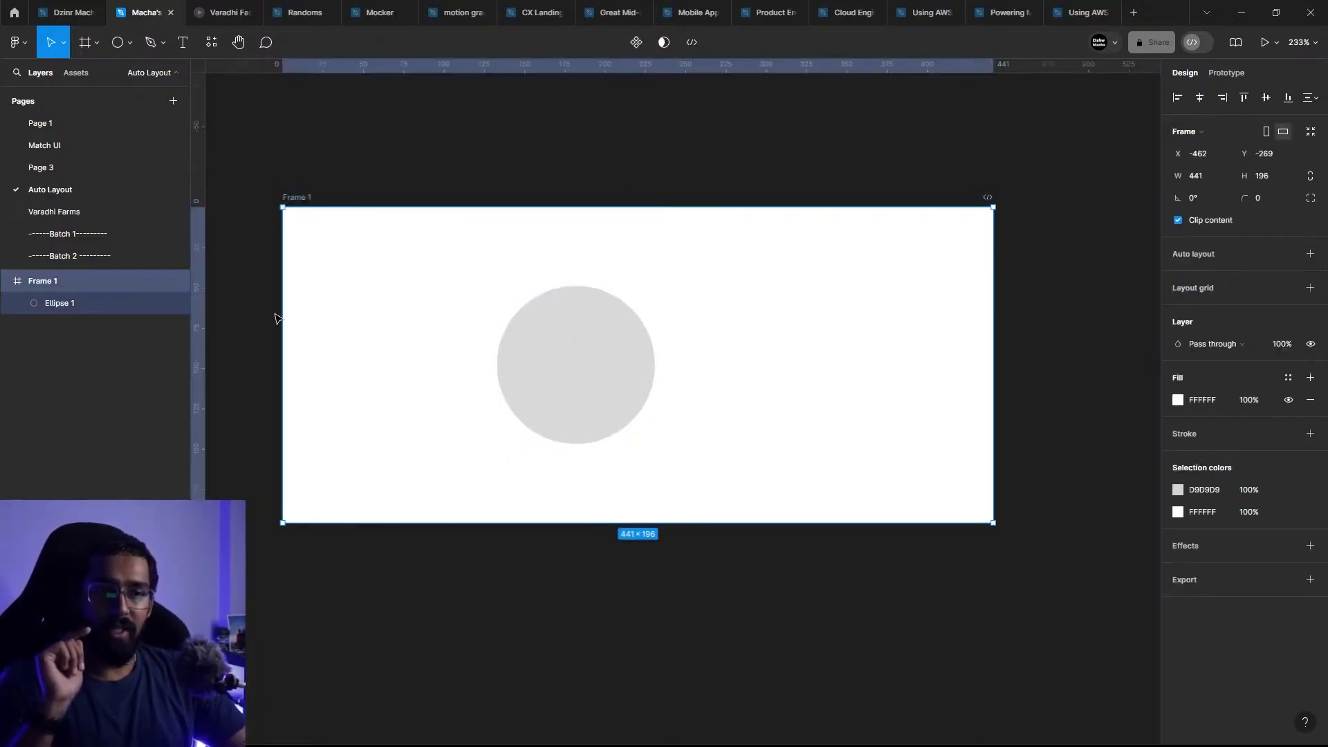
drag(283, 309, 382, 294)
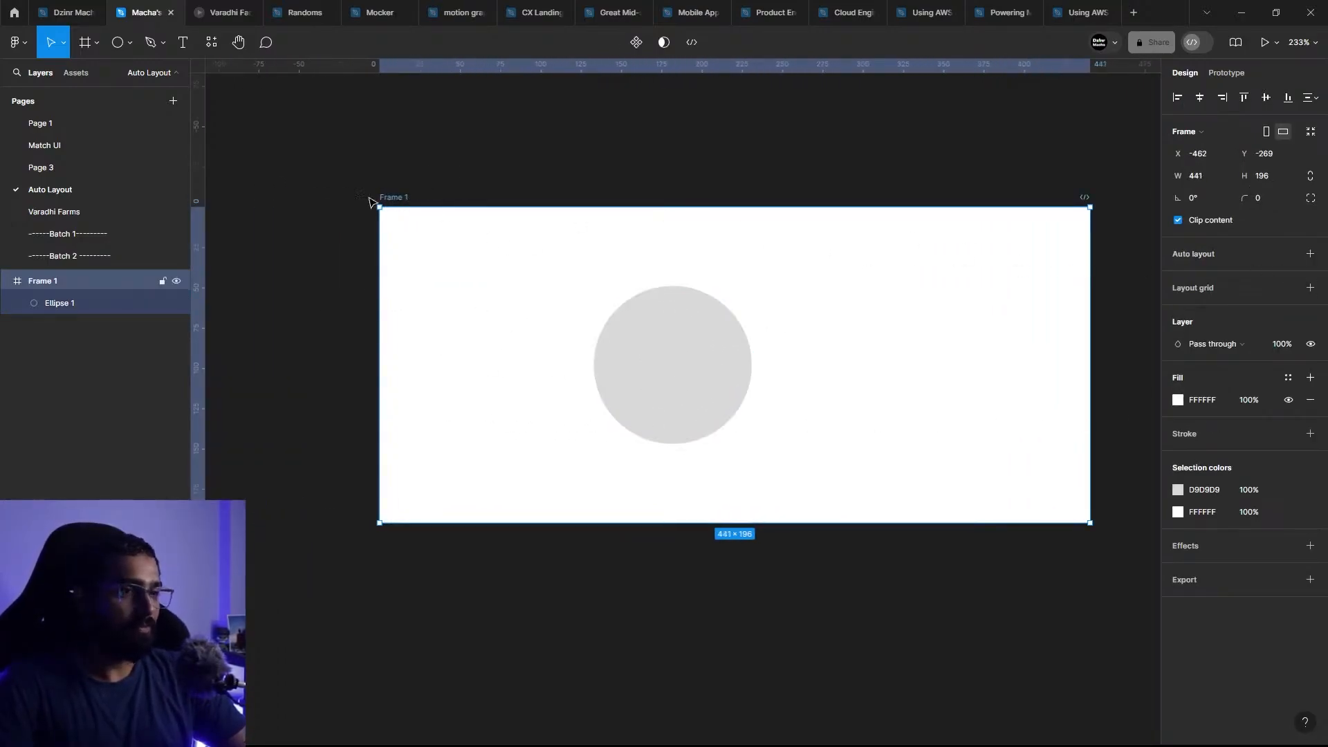
click(688, 352)
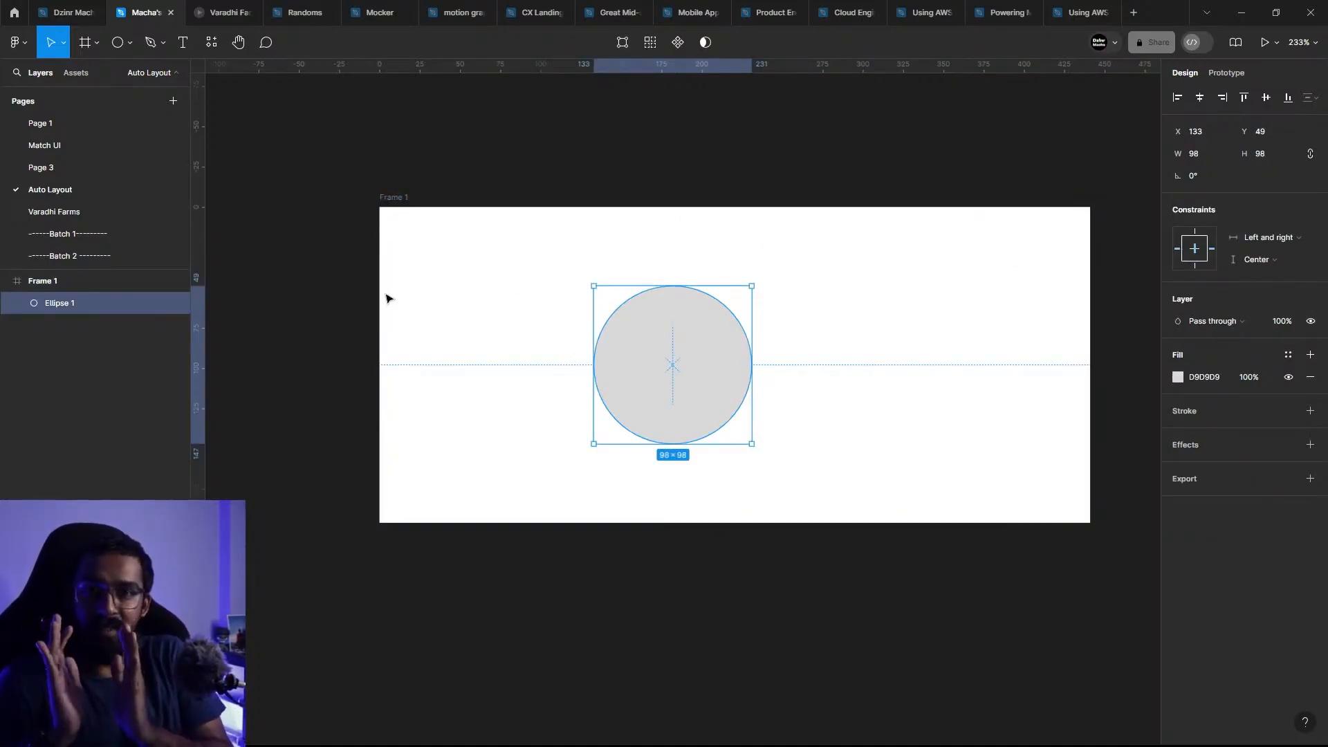
click(408, 254)
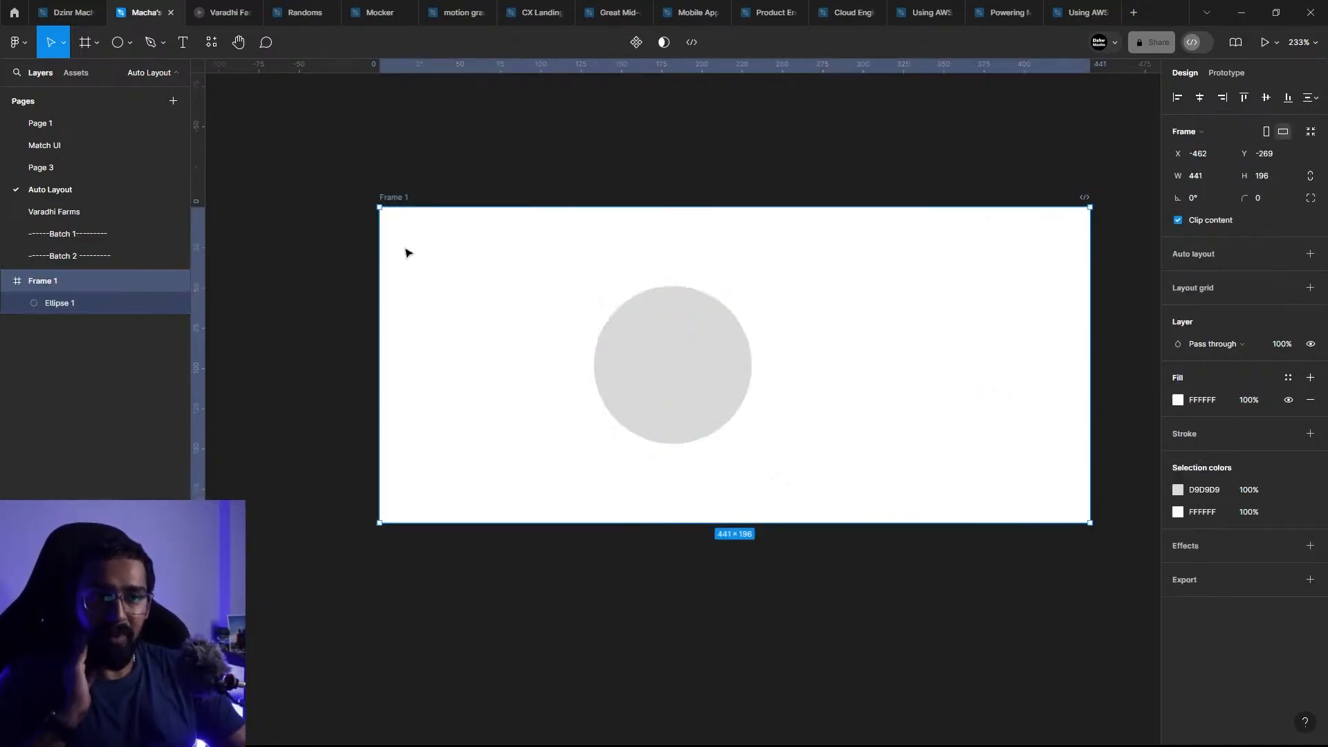
drag(380, 299, 432, 300)
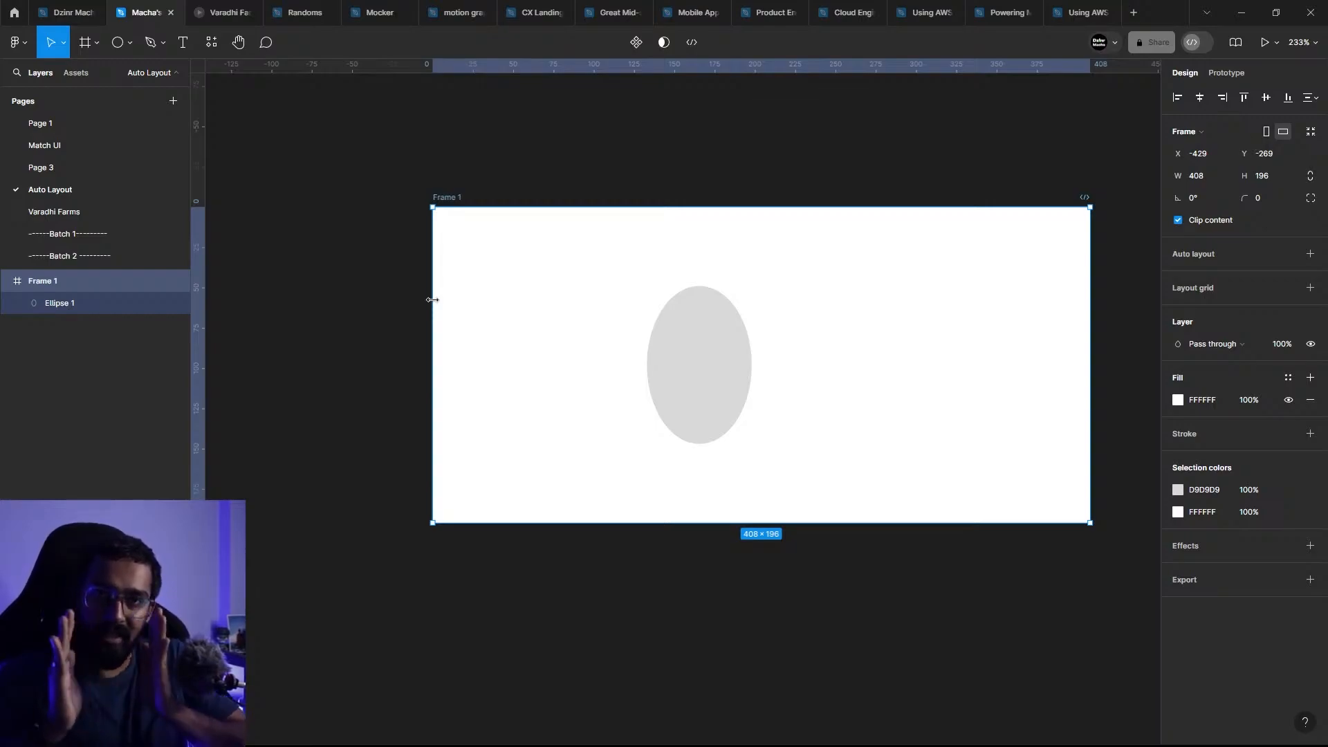
drag(433, 300, 319, 316)
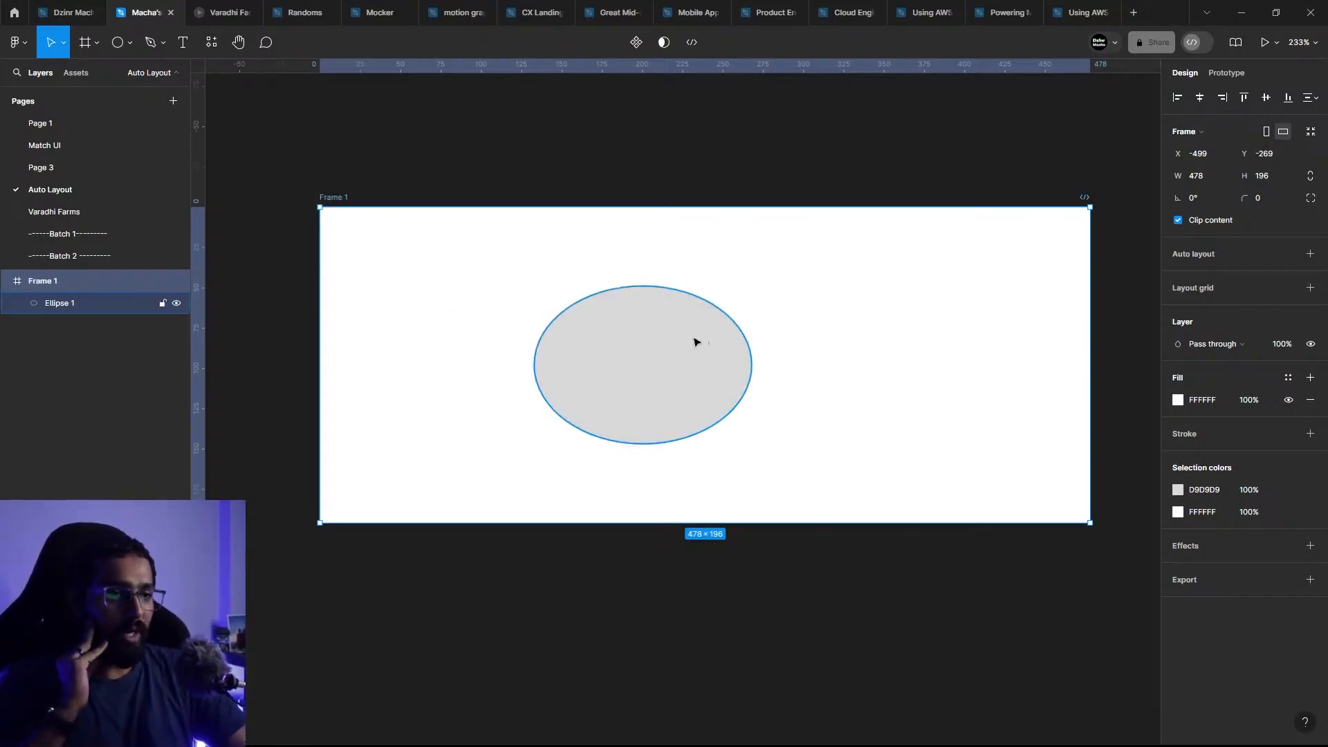
Step: Undo the latest width changes made to Frame 1
click(685, 359)
key(ctrl+z)
key(ctrl+z)
key(ctrl+z)
key(ctrl+z)
key(ctrl+z)
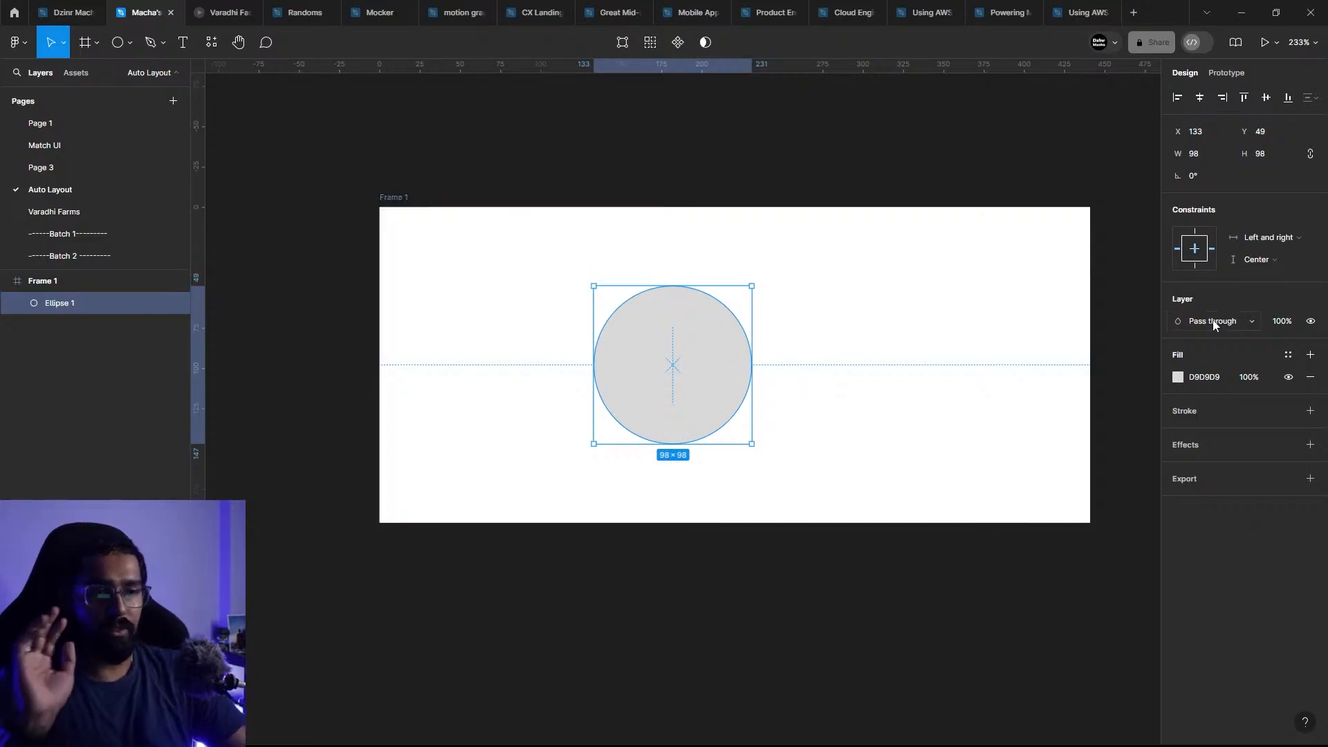
Step: Set the ellipse's horizontal constraint to Center, try resizing Frame 1 from its left edge, and undo the resize
click(1263, 242)
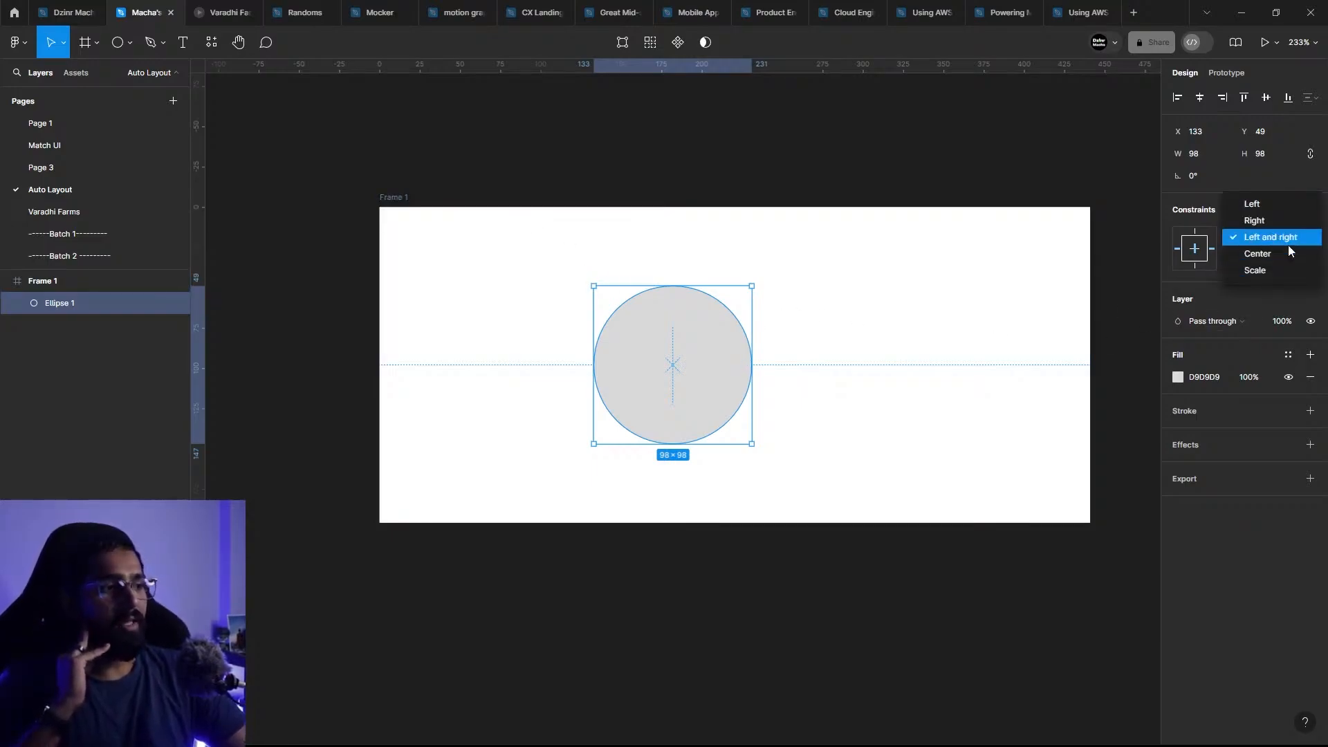
click(1279, 254)
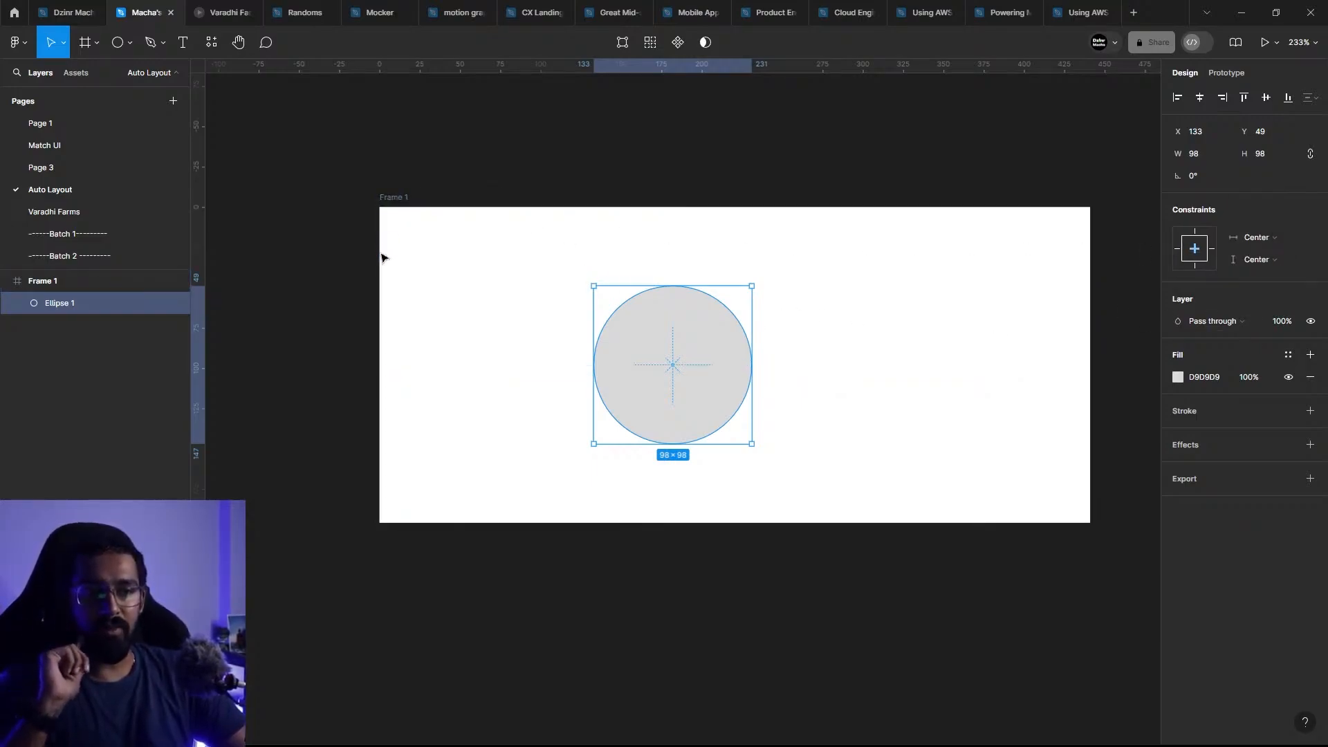
click(392, 199)
drag(375, 280, 465, 432)
key(ctrl+z)
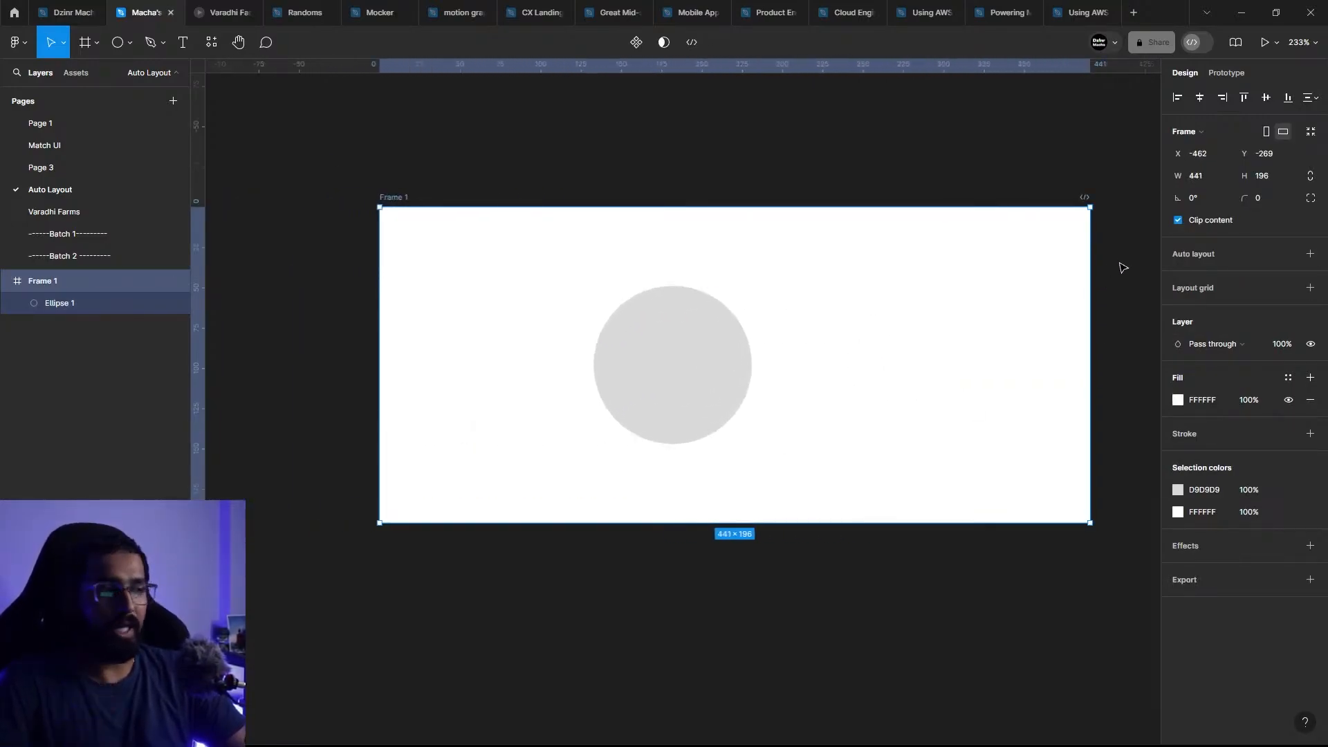
Step: Set the ellipse's horizontal constraint to Scale and narrow Frame 1 to 434 from its left edge
click(682, 341)
click(1258, 237)
click(1270, 260)
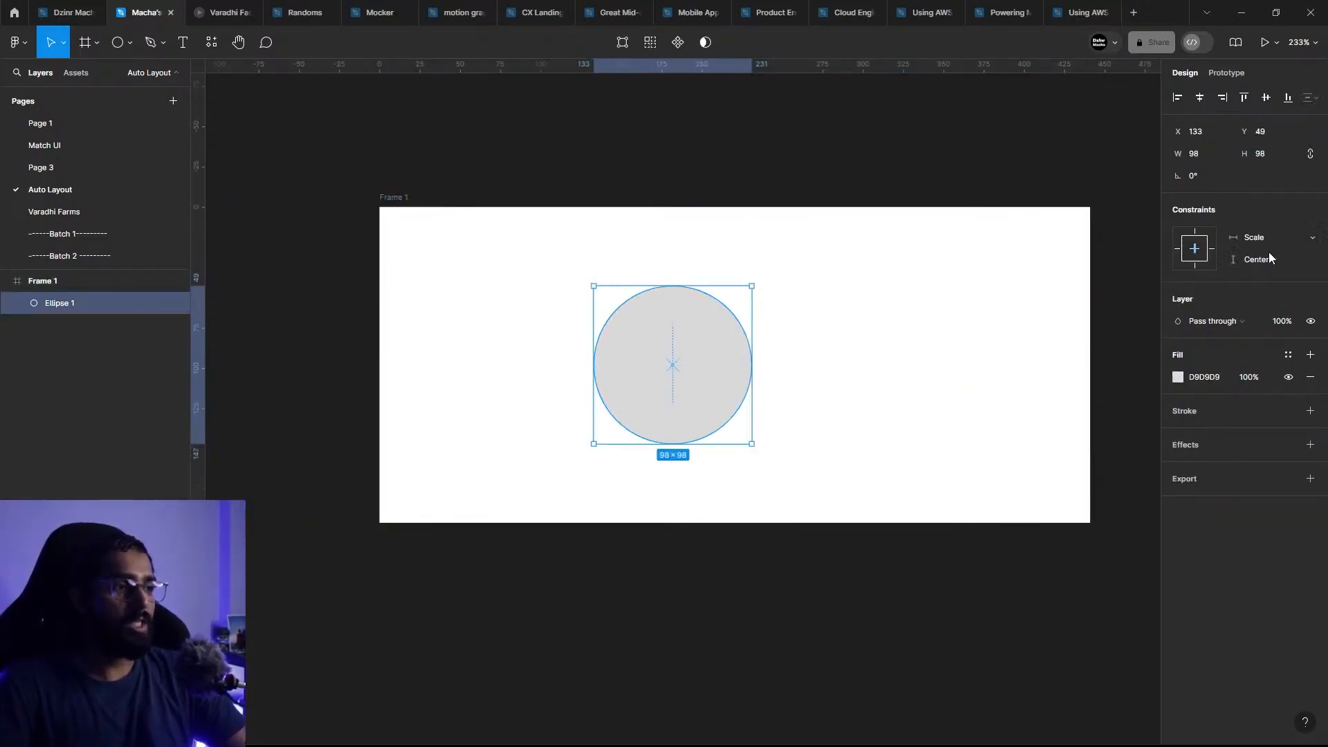
click(405, 230)
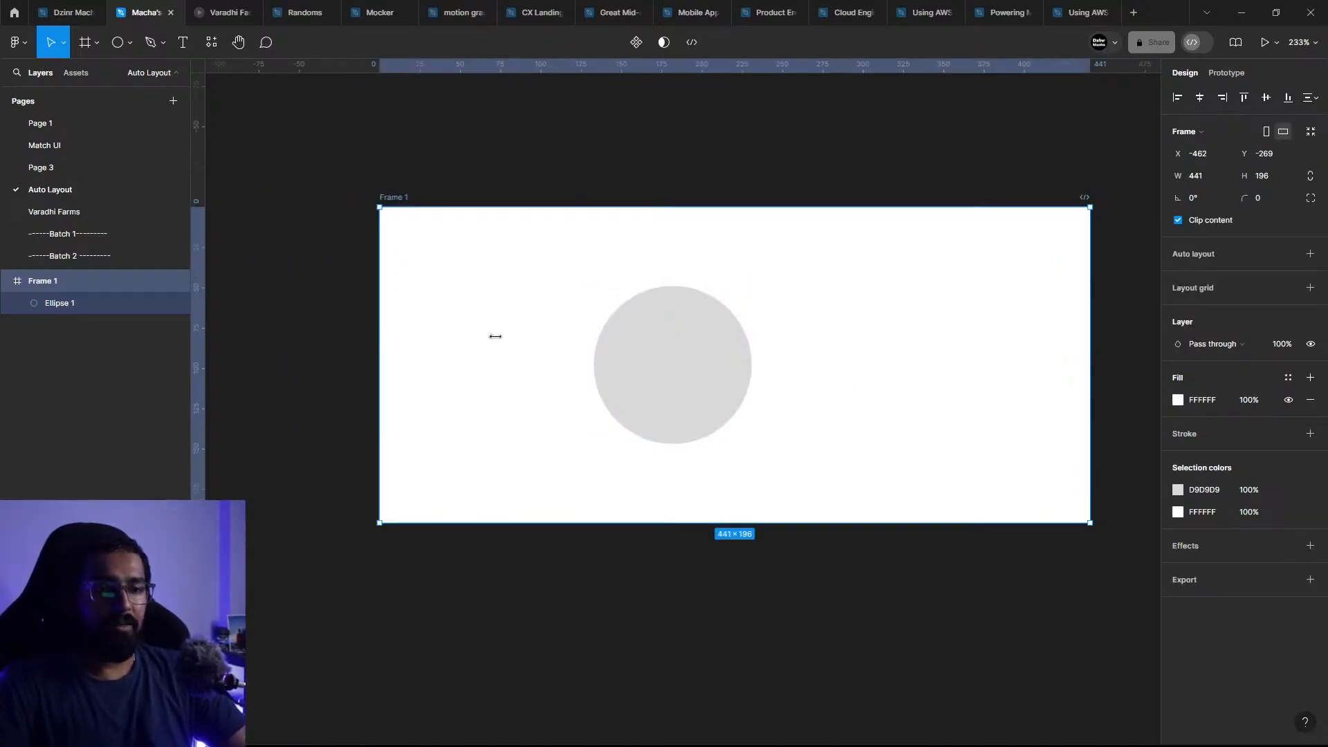
drag(496, 336, 547, 314)
scroll(301, 296, down, 3)
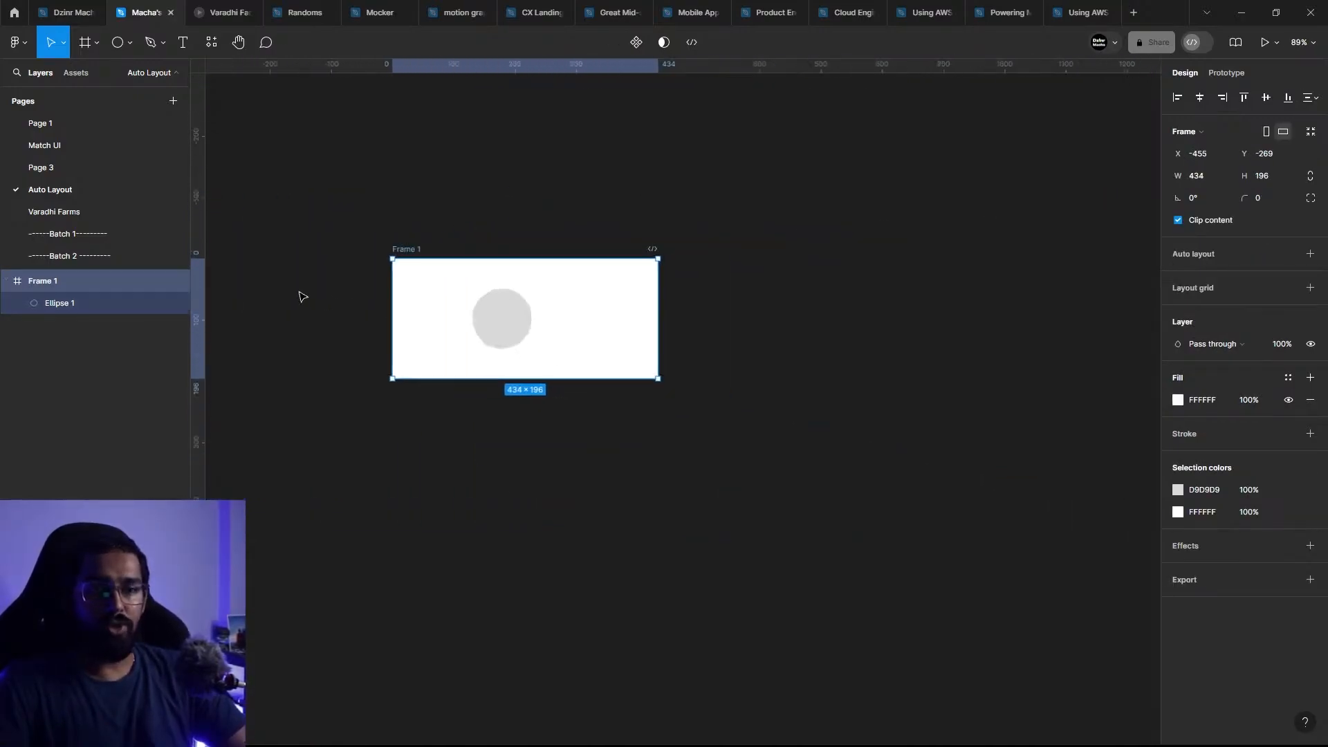
scroll(388, 304, up, 5)
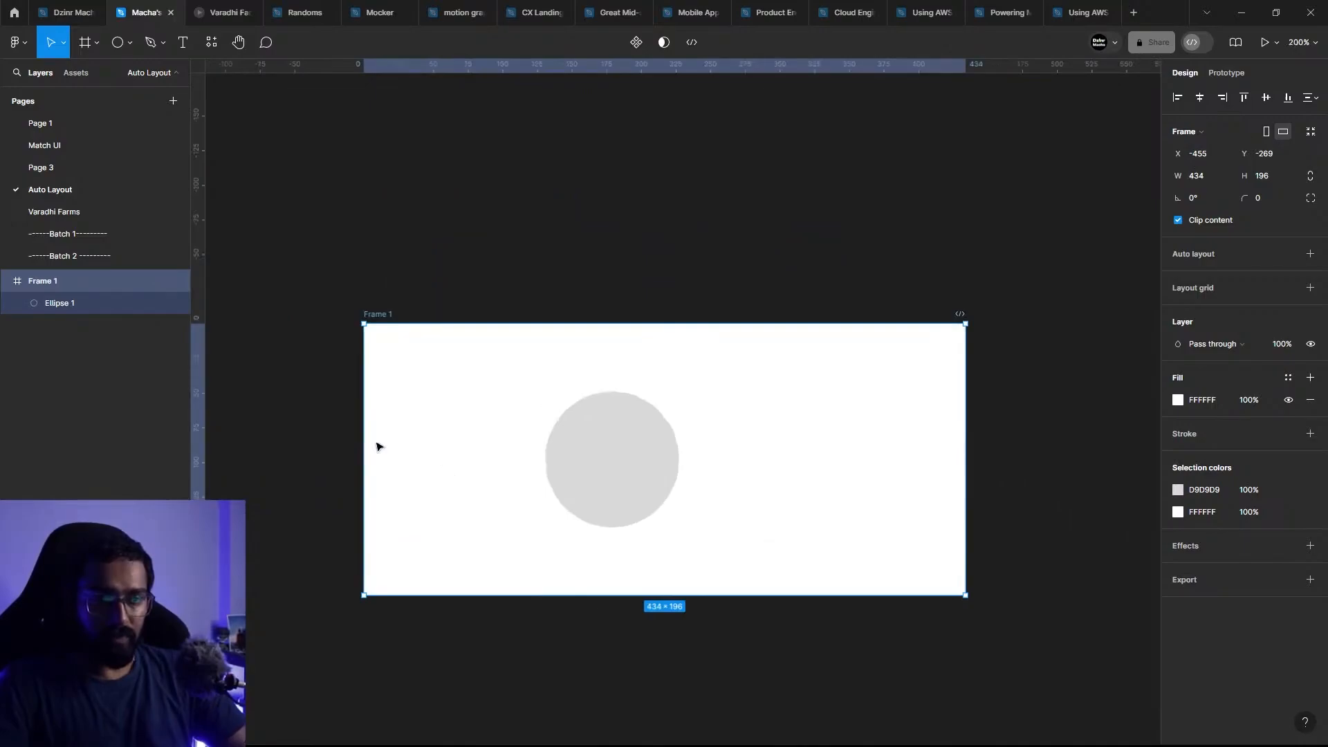
Step: Resize Frame 1 repeatedly from its left edge, ending at a width of 481
drag(365, 443, 341, 418)
drag(499, 319, 588, 323)
drag(341, 421, 421, 346)
scroll(727, 373, down, 3)
scroll(737, 437, up, 3)
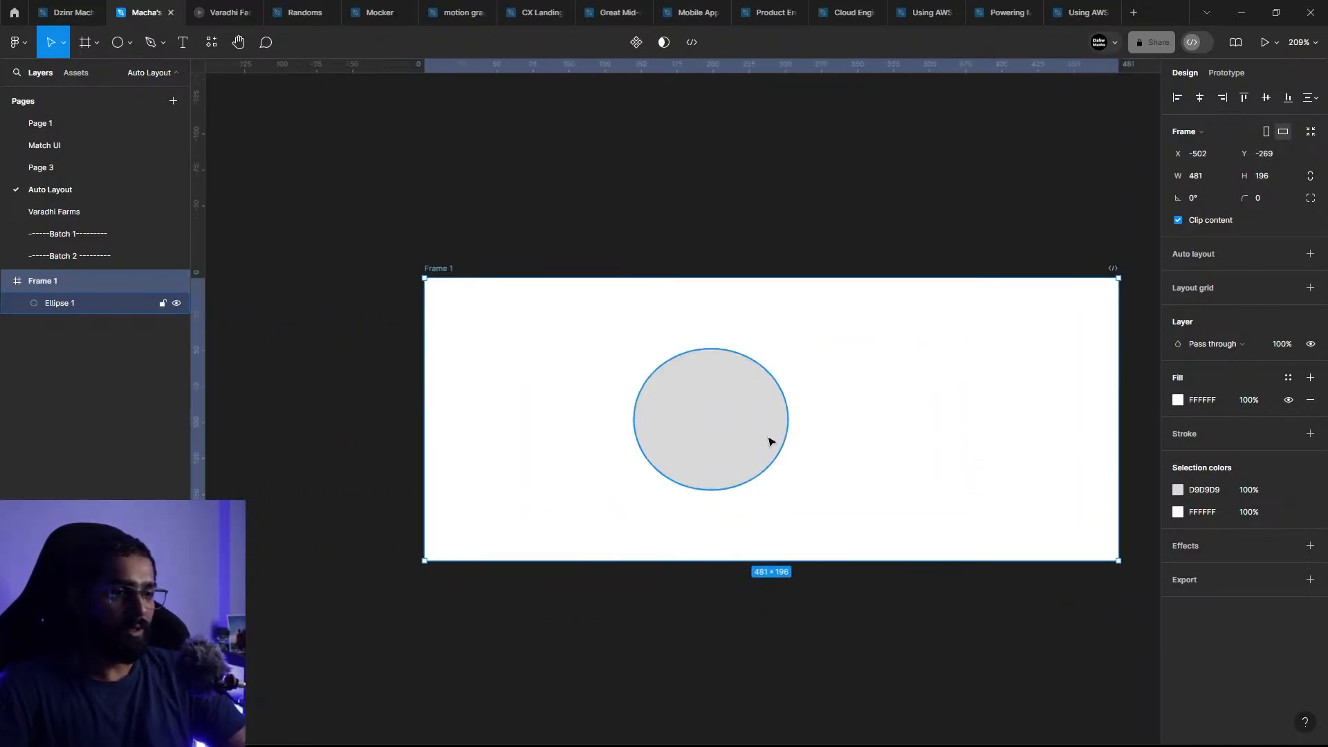
Step: Set the ellipse's vertical constraint to Top
click(770, 436)
scroll(816, 423, right, 2)
scroll(858, 412, down, 1)
scroll(851, 411, up, 2)
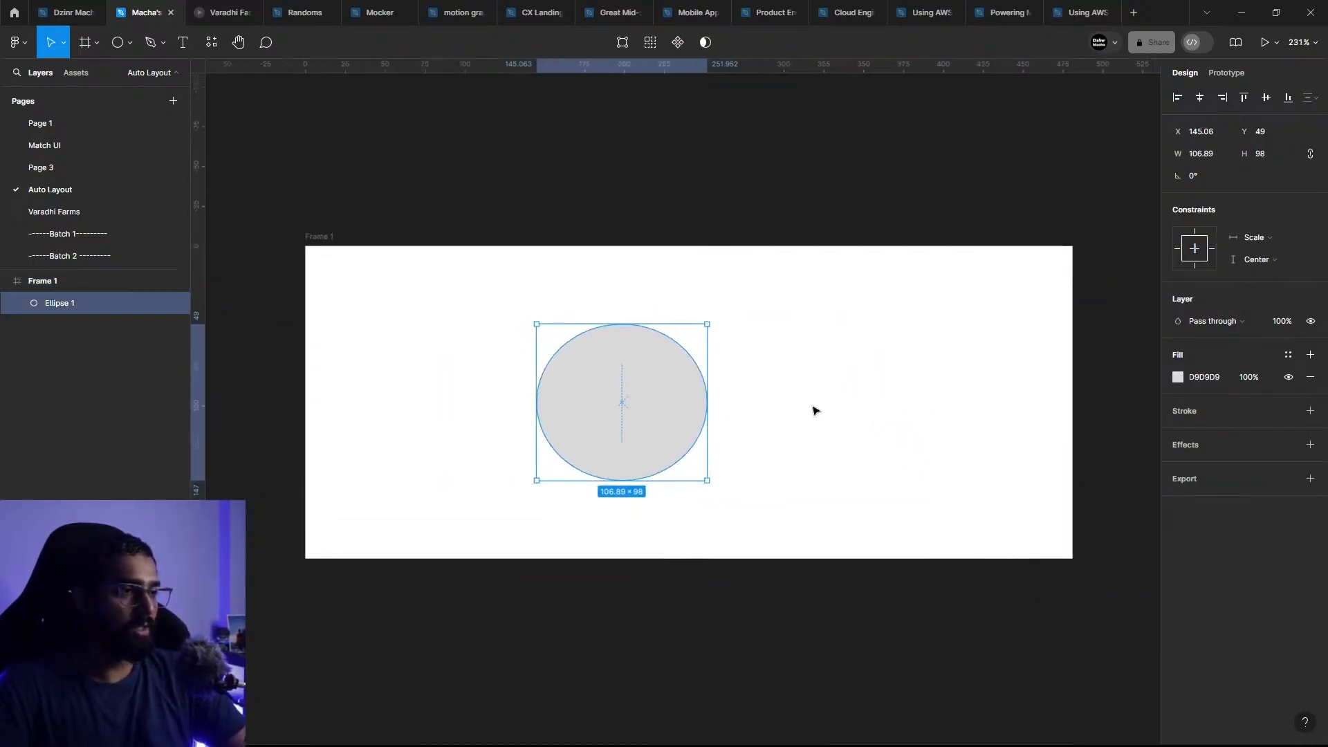
click(1269, 262)
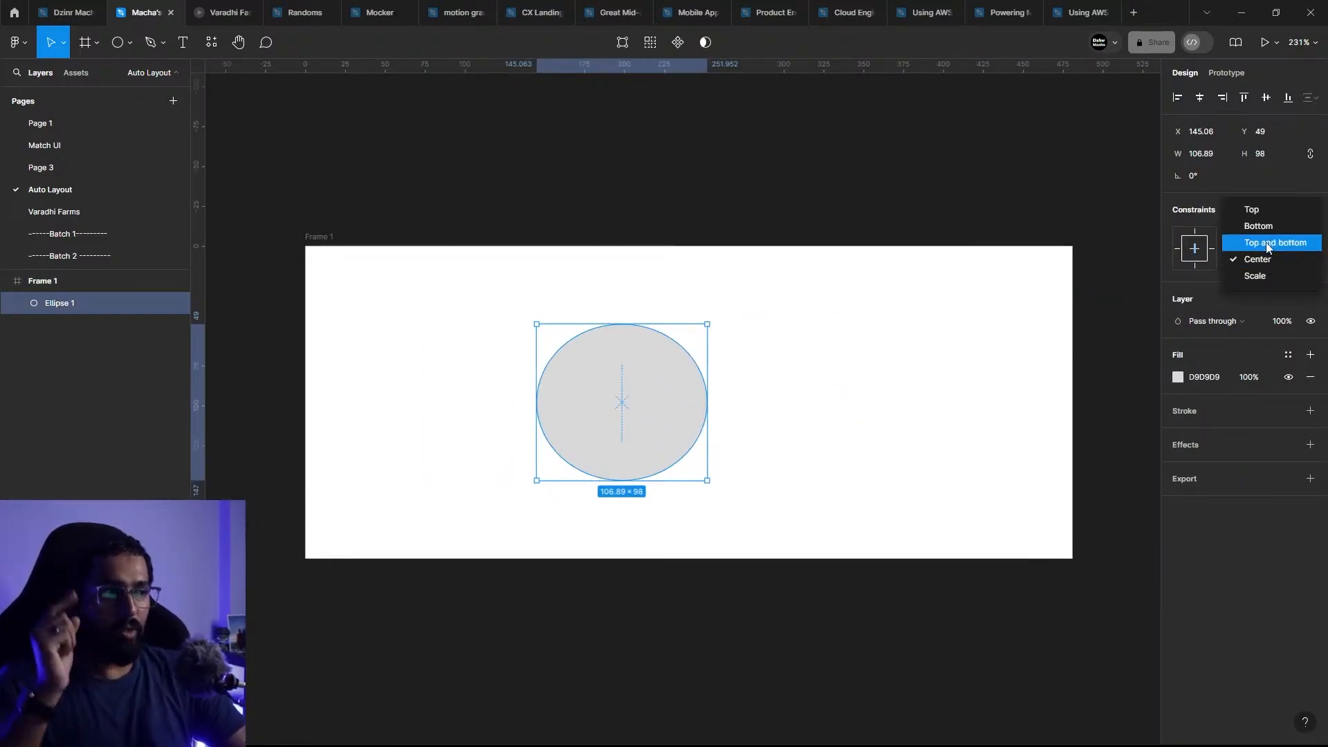
click(1252, 209)
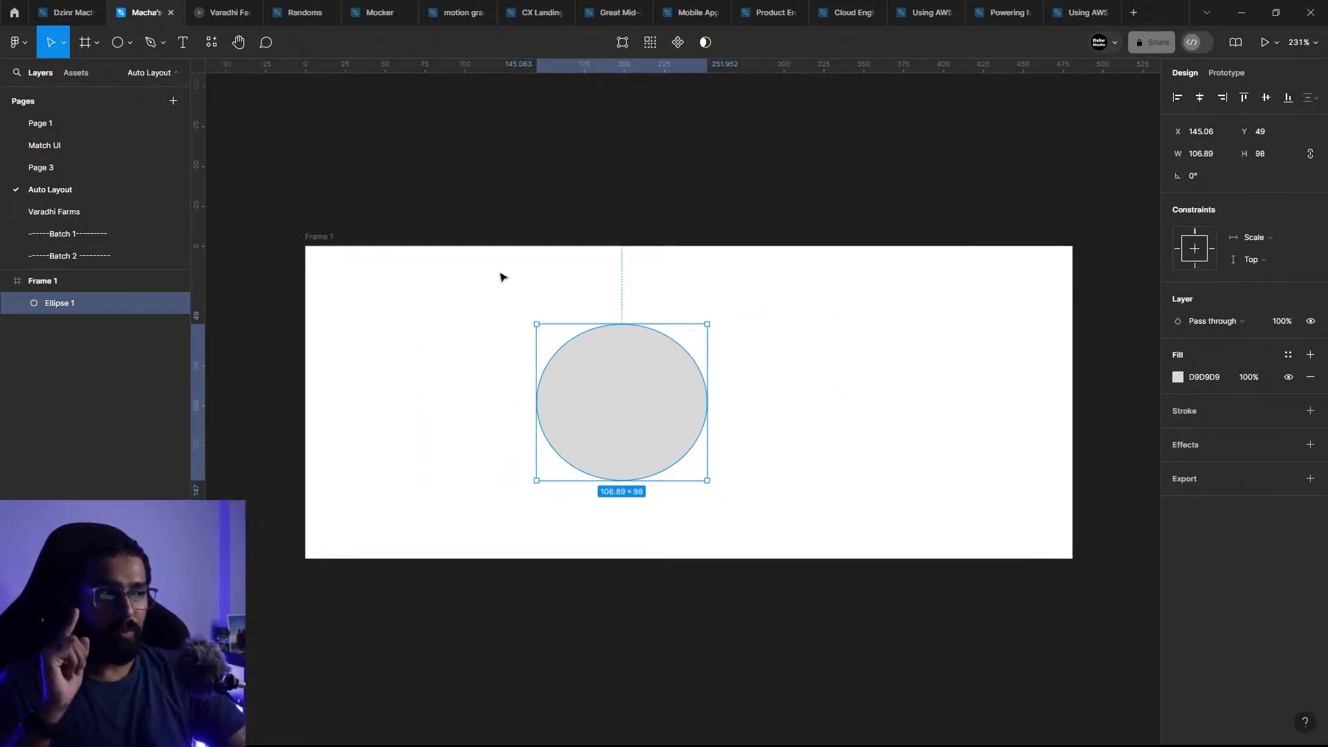
Step: Make Frame 1 taller by extending its top edge upward and its bottom edge downward
click(330, 237)
drag(402, 249, 398, 208)
drag(396, 555, 440, 650)
Step: Set the ellipse's vertical constraint to Bottom
click(695, 346)
click(1254, 261)
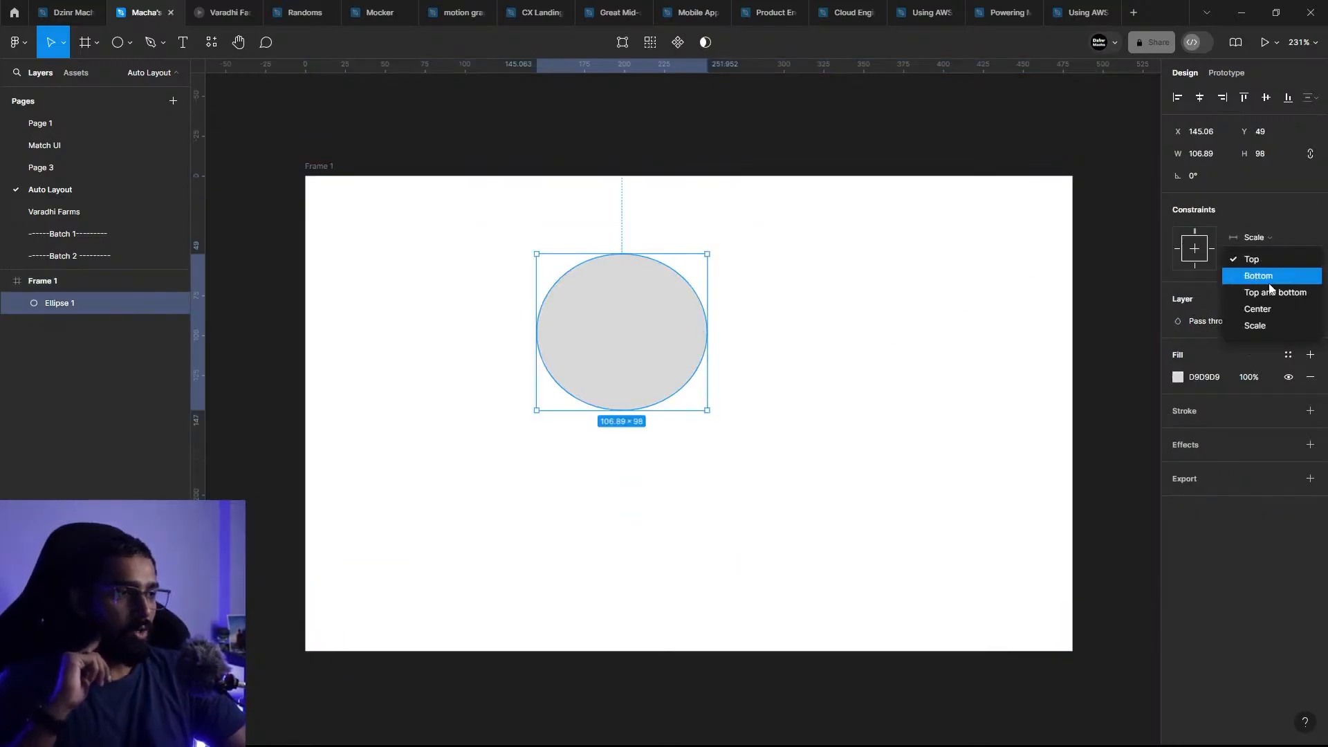
click(1259, 277)
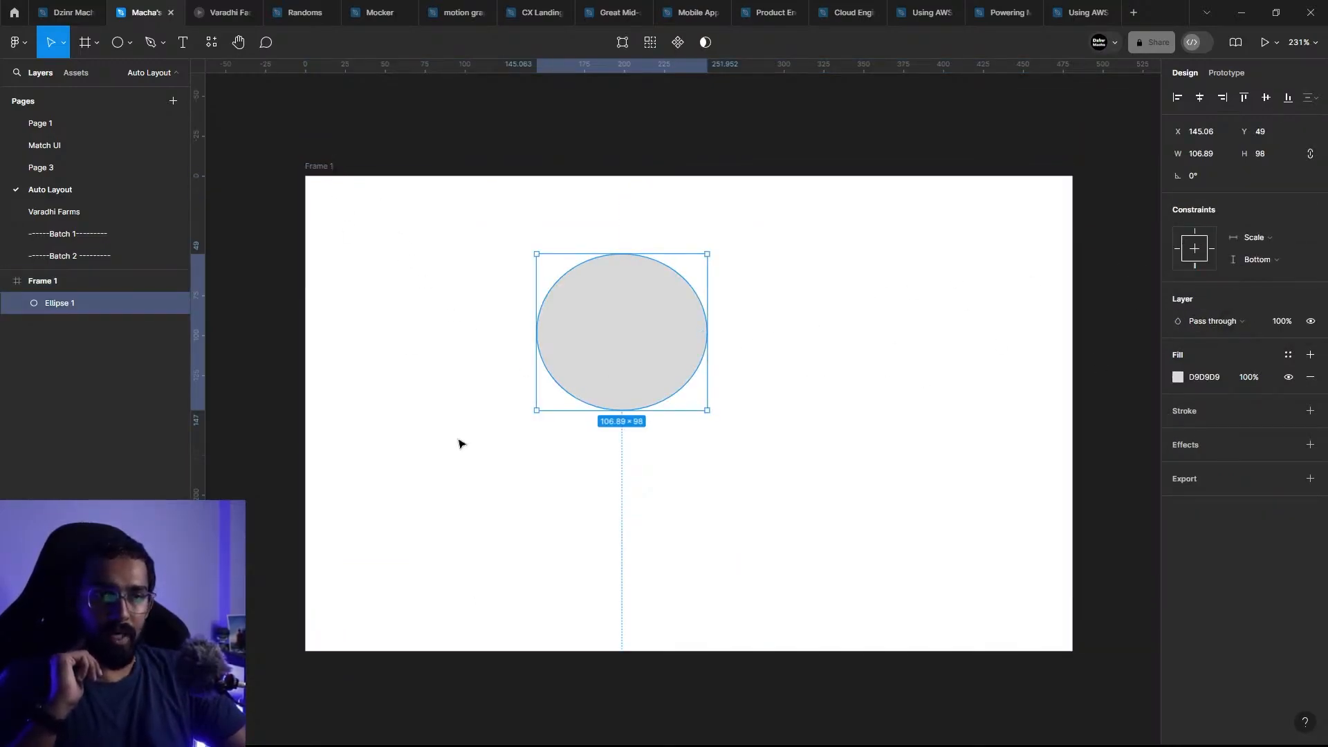
Step: Increase Frame 1's height to 411 from its bottom edge and reduce it to 366 from its top edge
click(531, 645)
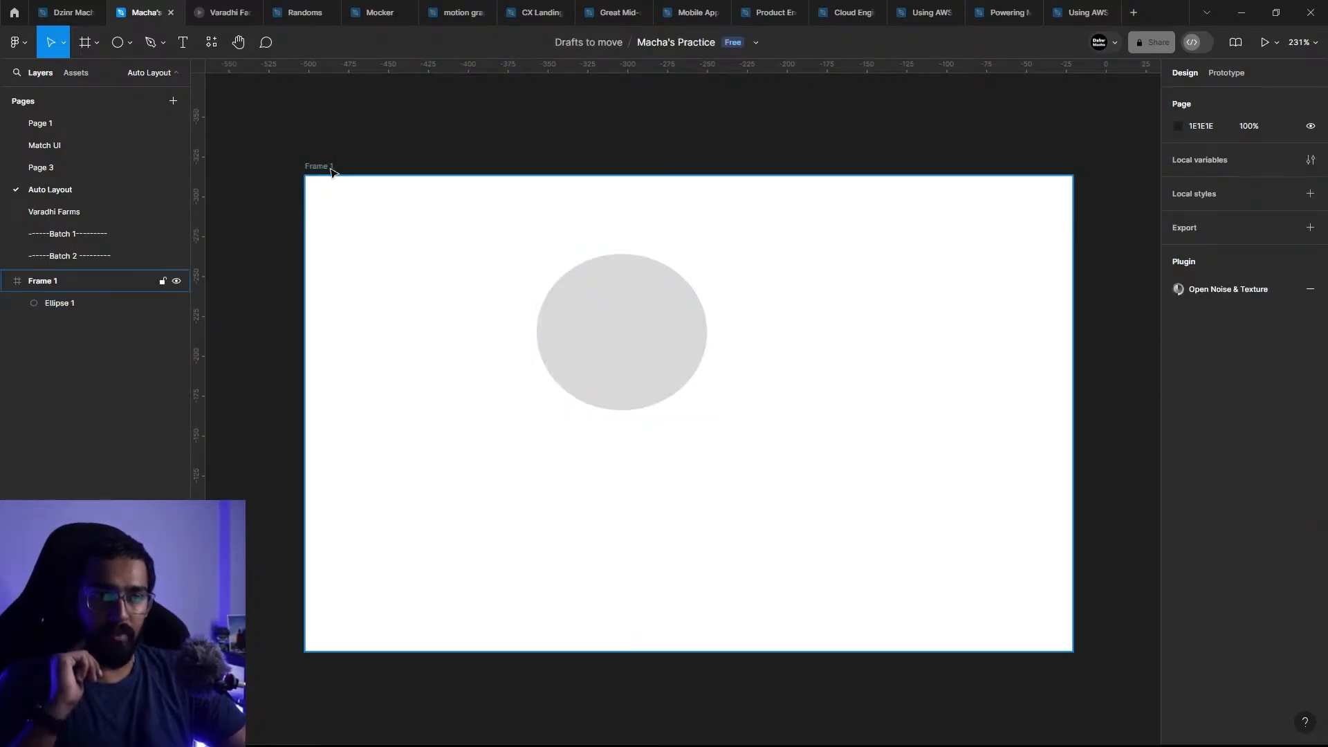
click(321, 167)
drag(455, 651, 425, 740)
ctrl+scroll(408, 295, down, 2)
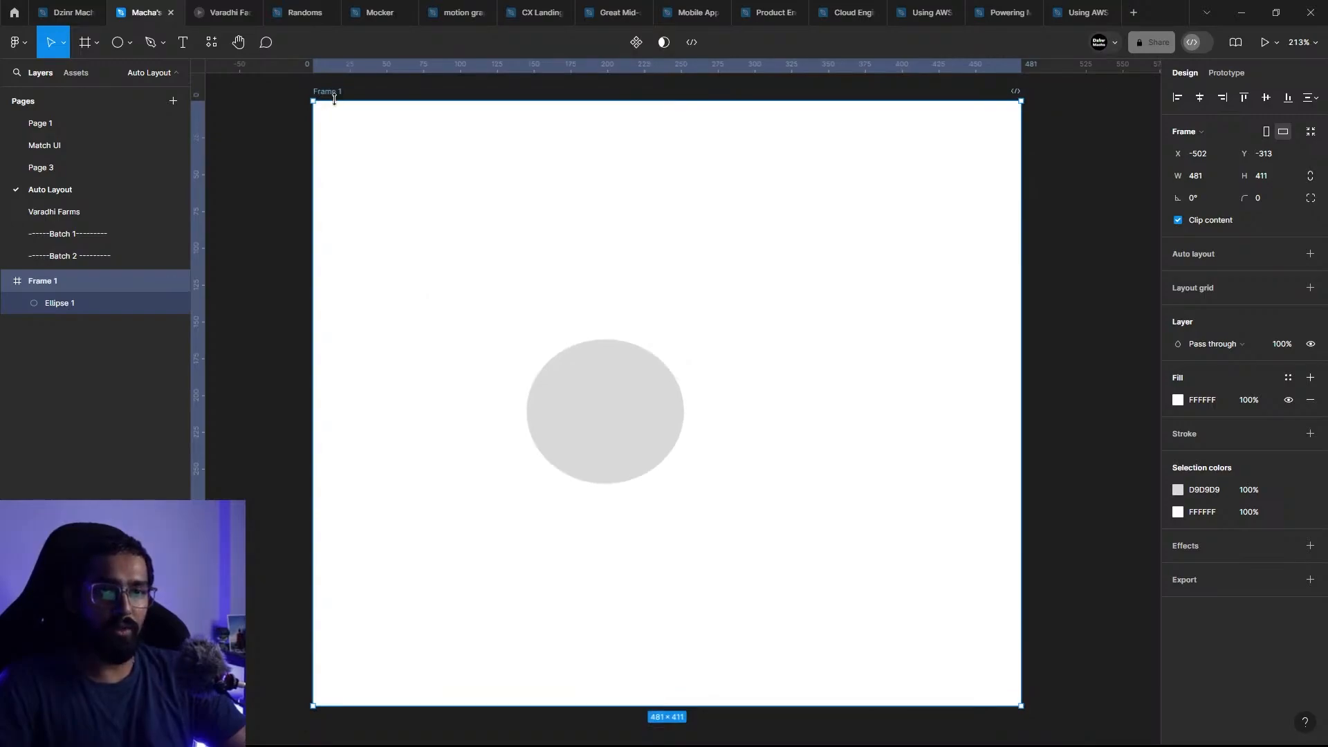
drag(335, 101, 344, 165)
Step: Set the ellipse's vertical constraint to Top and bottom and test it by resizing Frame 1 from its top edge
click(616, 401)
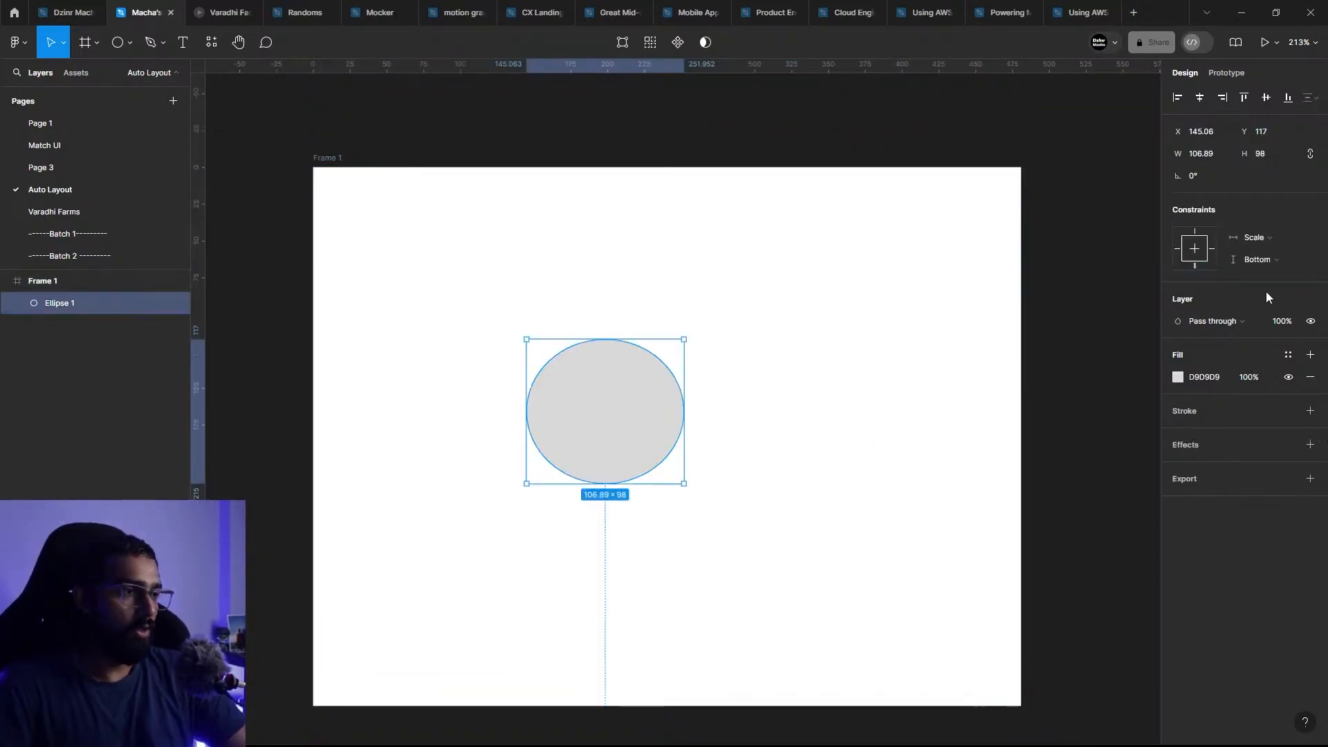
click(1289, 260)
click(1289, 277)
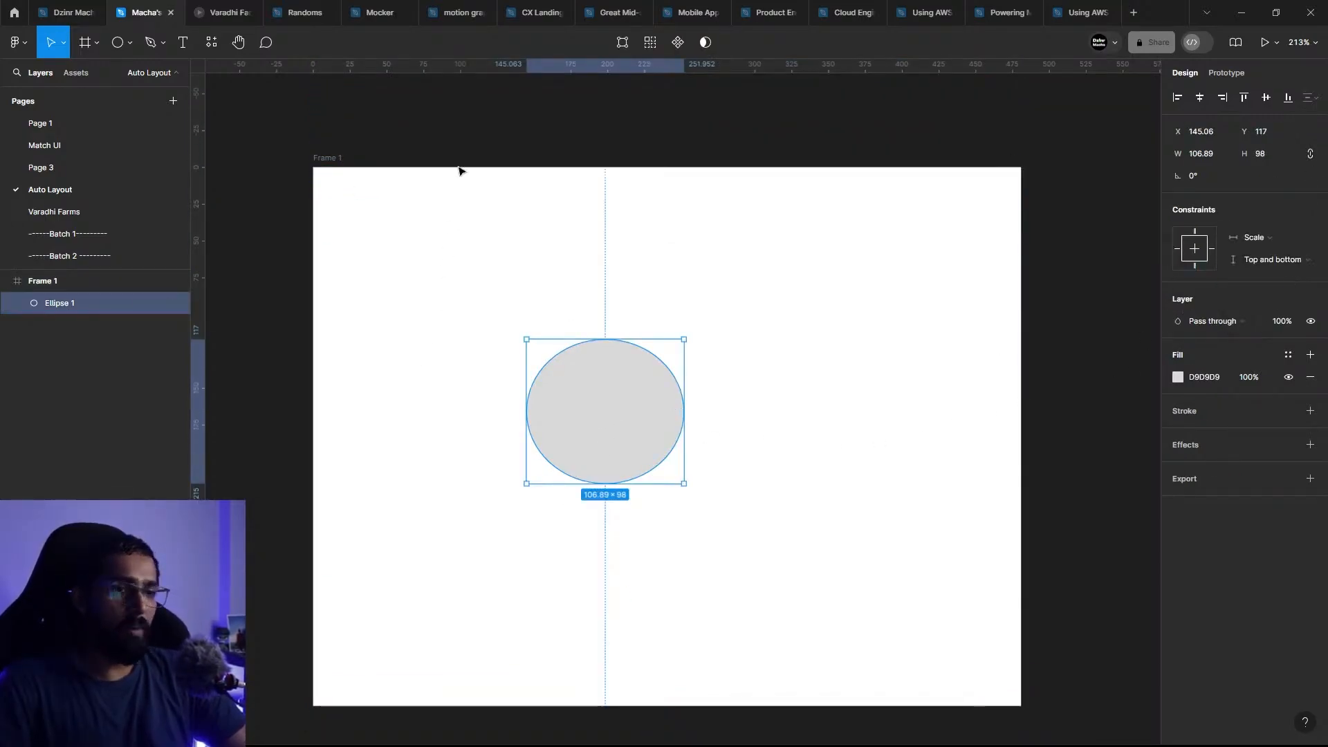
click(328, 158)
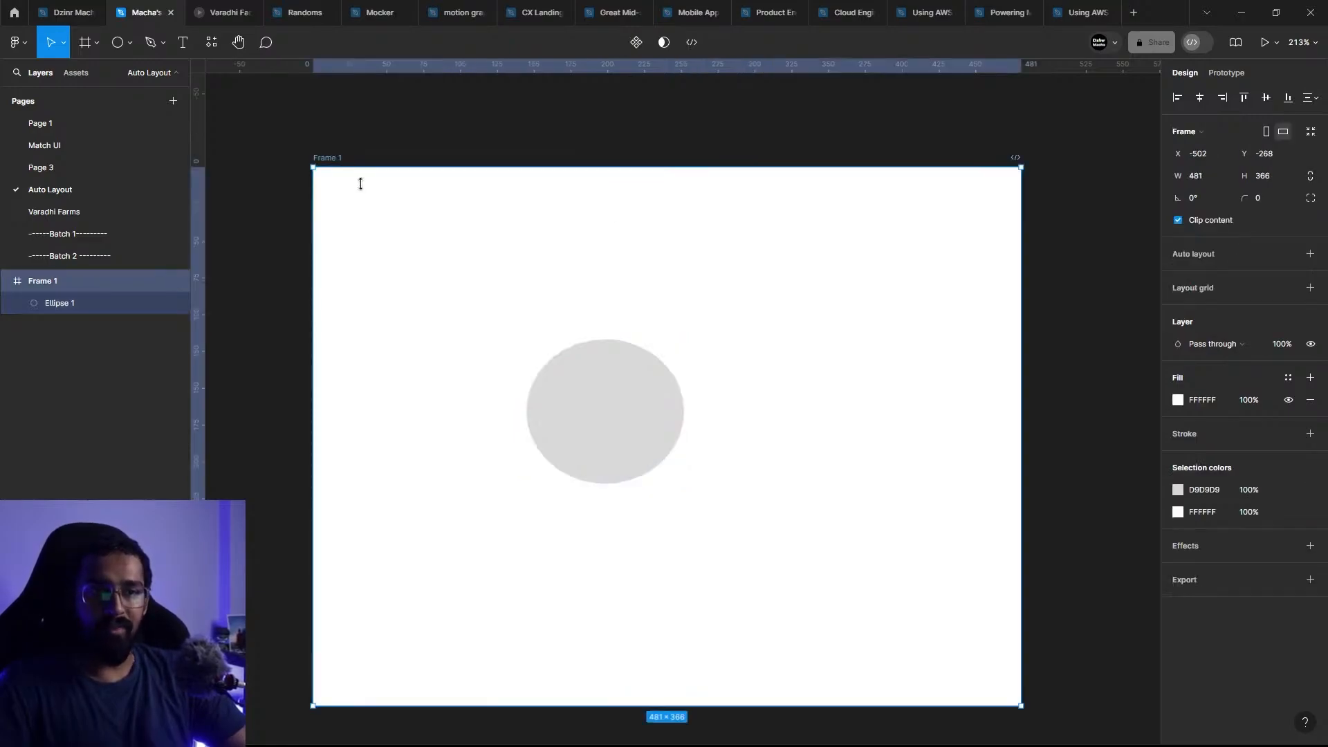
drag(364, 168, 415, 167)
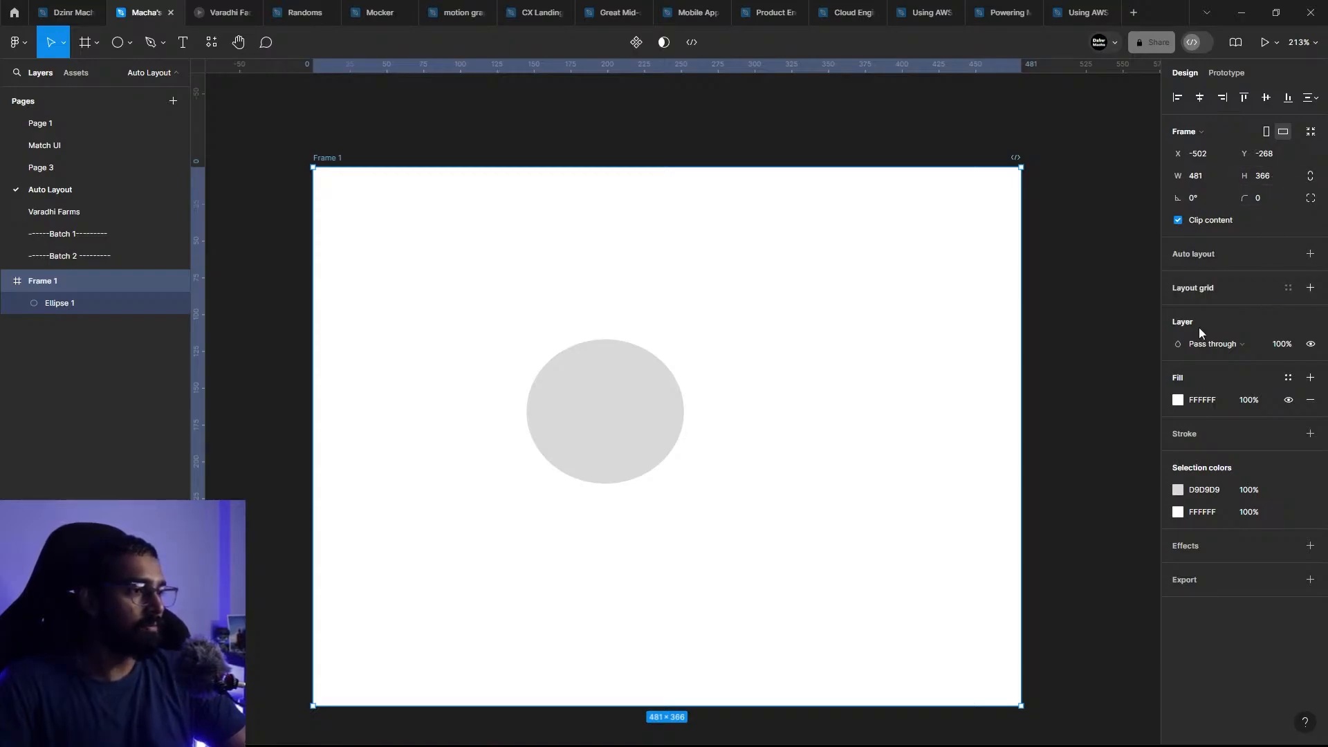
Step: Keep the ellipse's vertical constraint at Top and bottom and set its horizontal constraint to Left and right
click(644, 395)
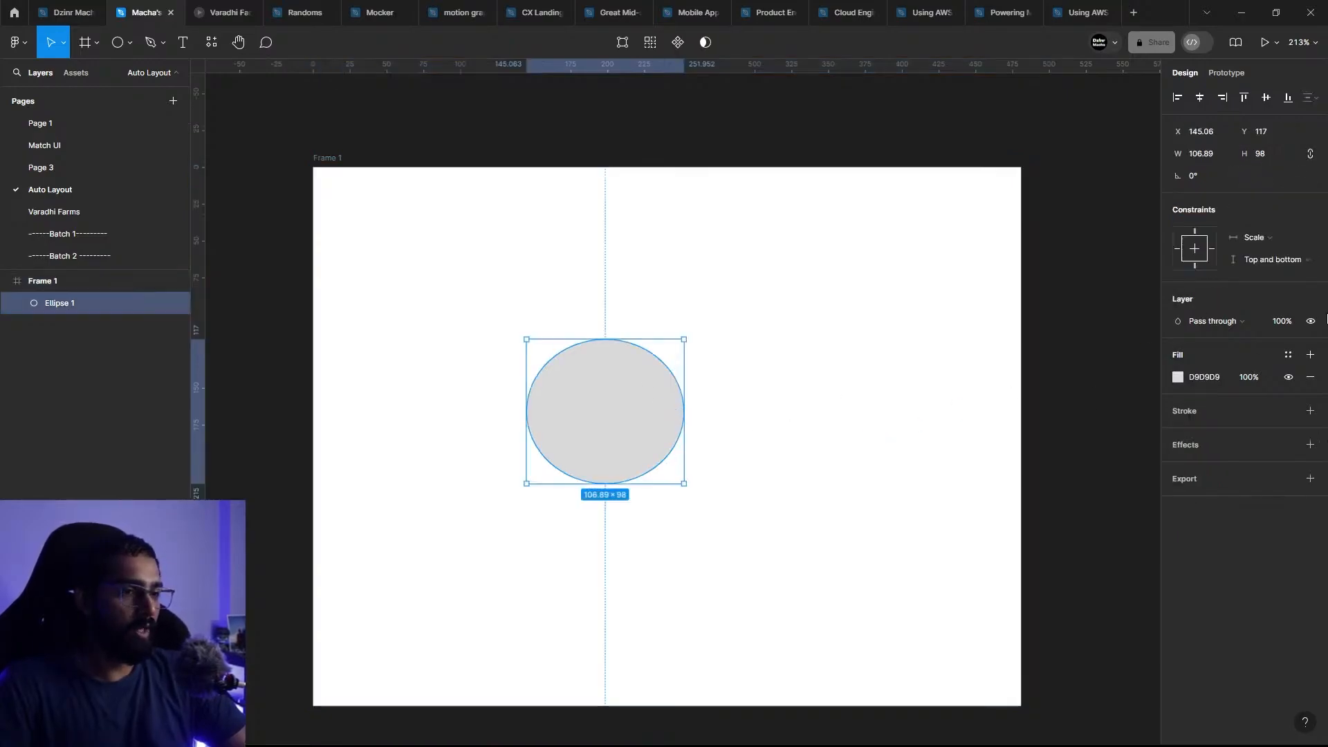
click(1279, 269)
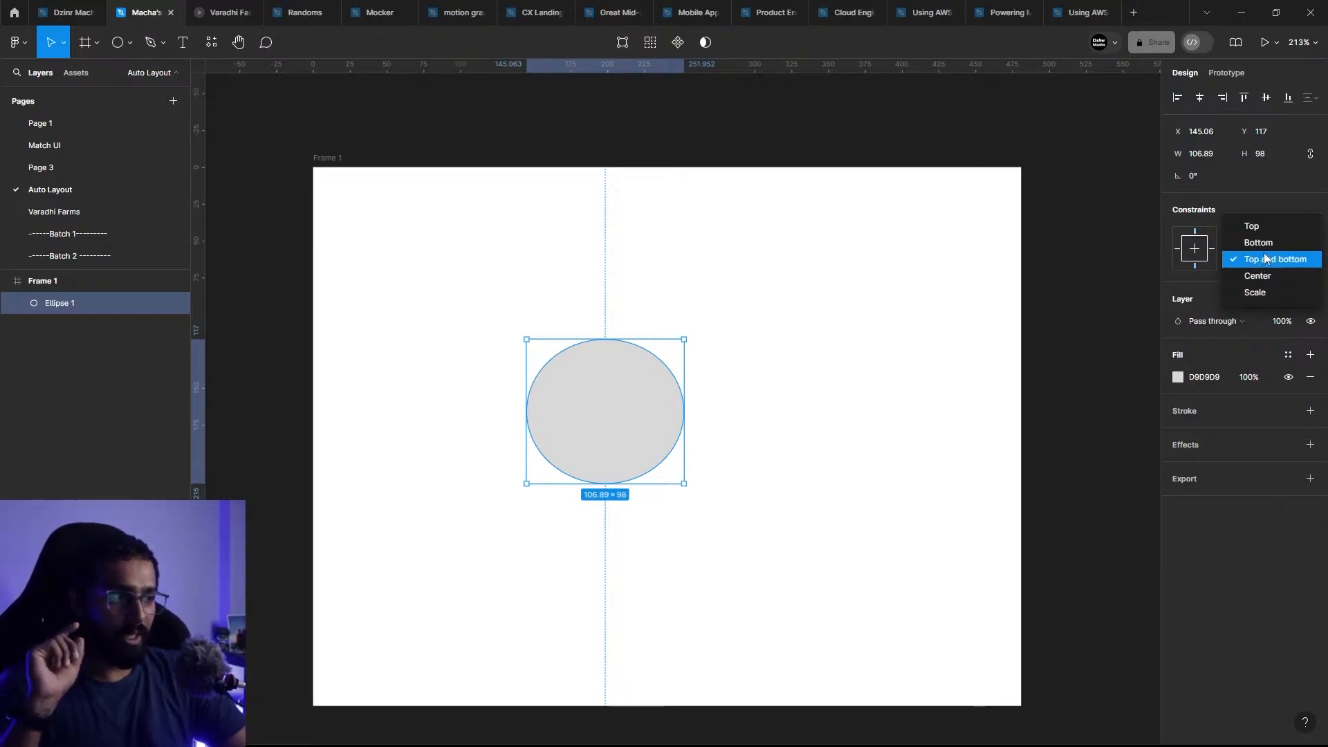
click(1258, 262)
click(1267, 238)
click(1271, 204)
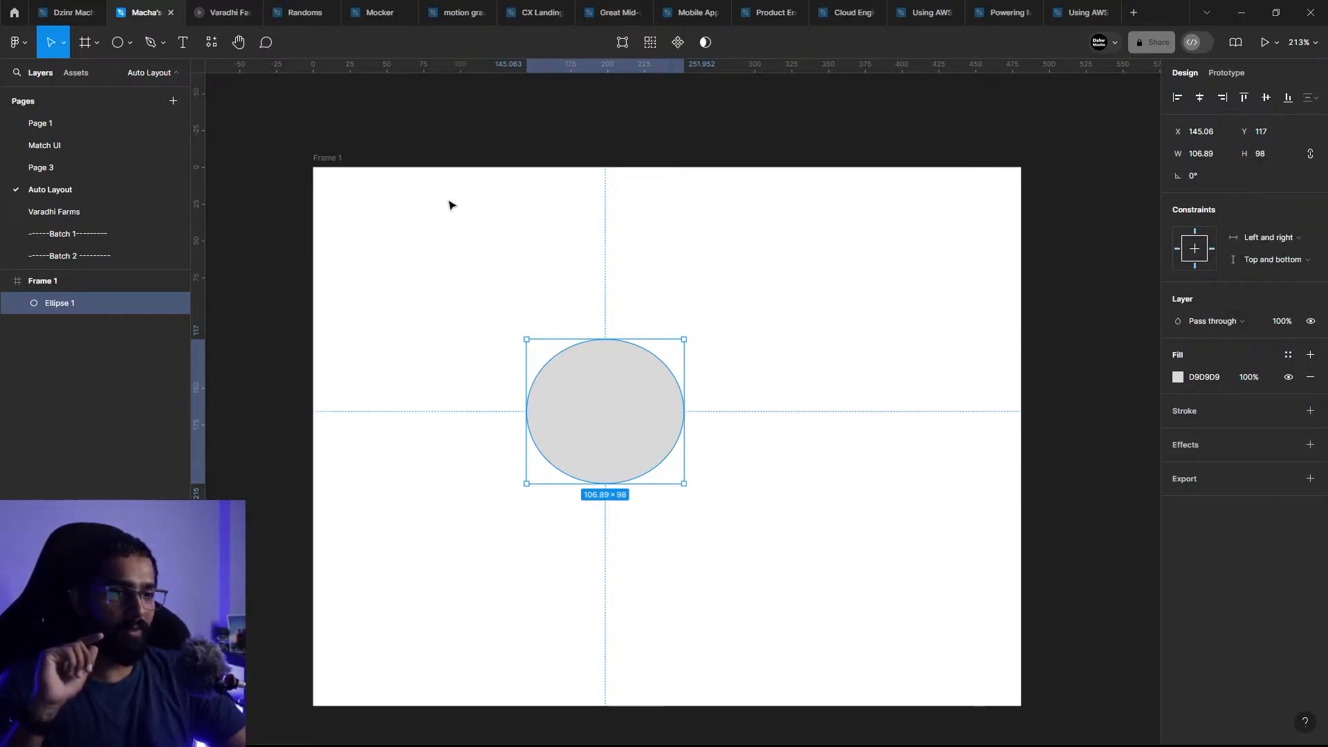
Step: Resize Frame 1 from its top-left corner and right edge, making it slightly narrower and shorter
click(318, 165)
drag(311, 166, 465, 193)
drag(1046, 329, 916, 277)
Step: Set the ellipse's horizontal and vertical constraints to Center and align it to the middle of Frame 1 in both directions
click(656, 385)
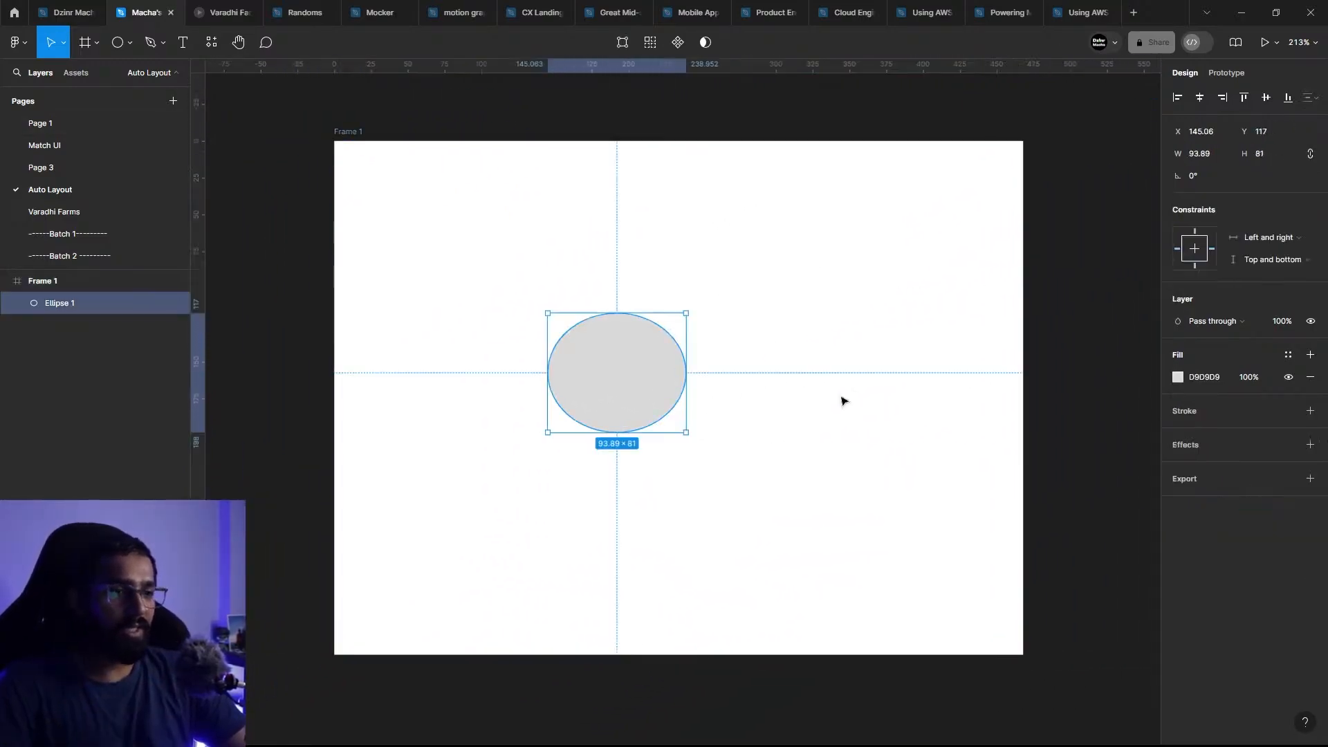
click(1284, 237)
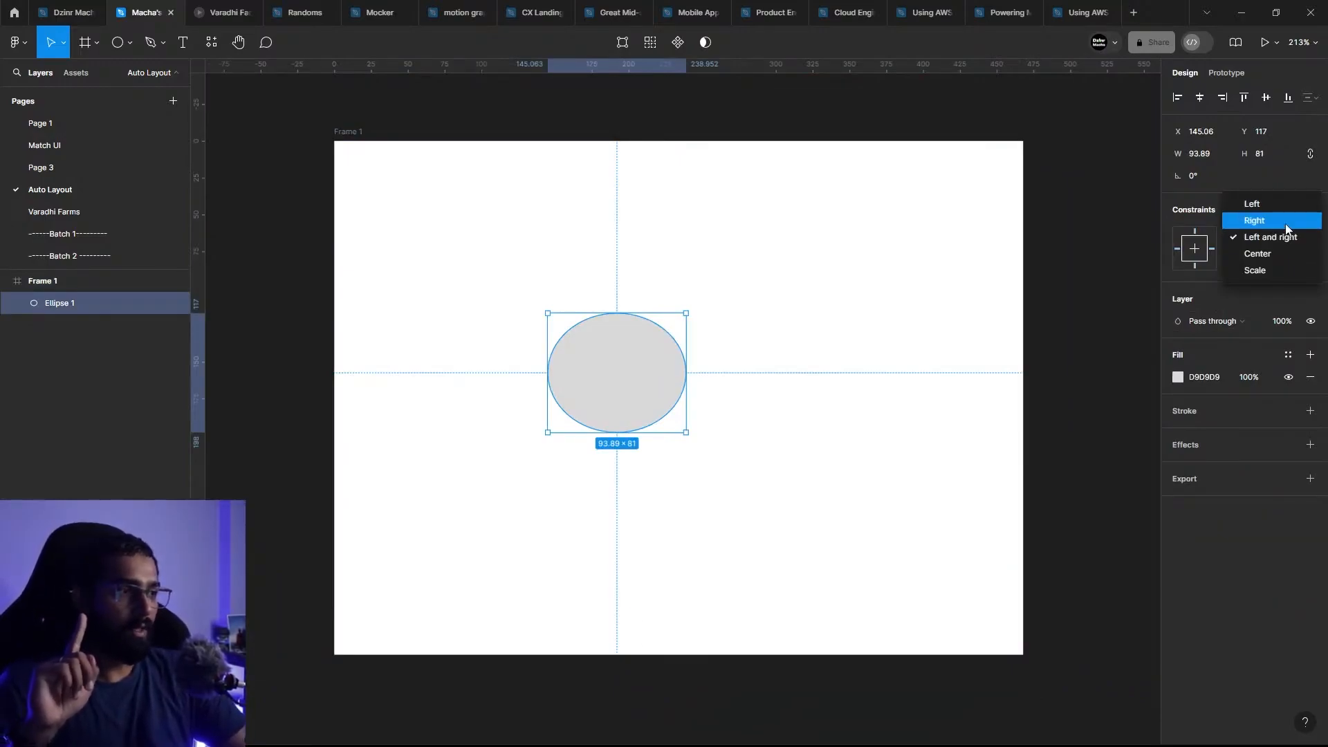
click(1286, 221)
click(1261, 239)
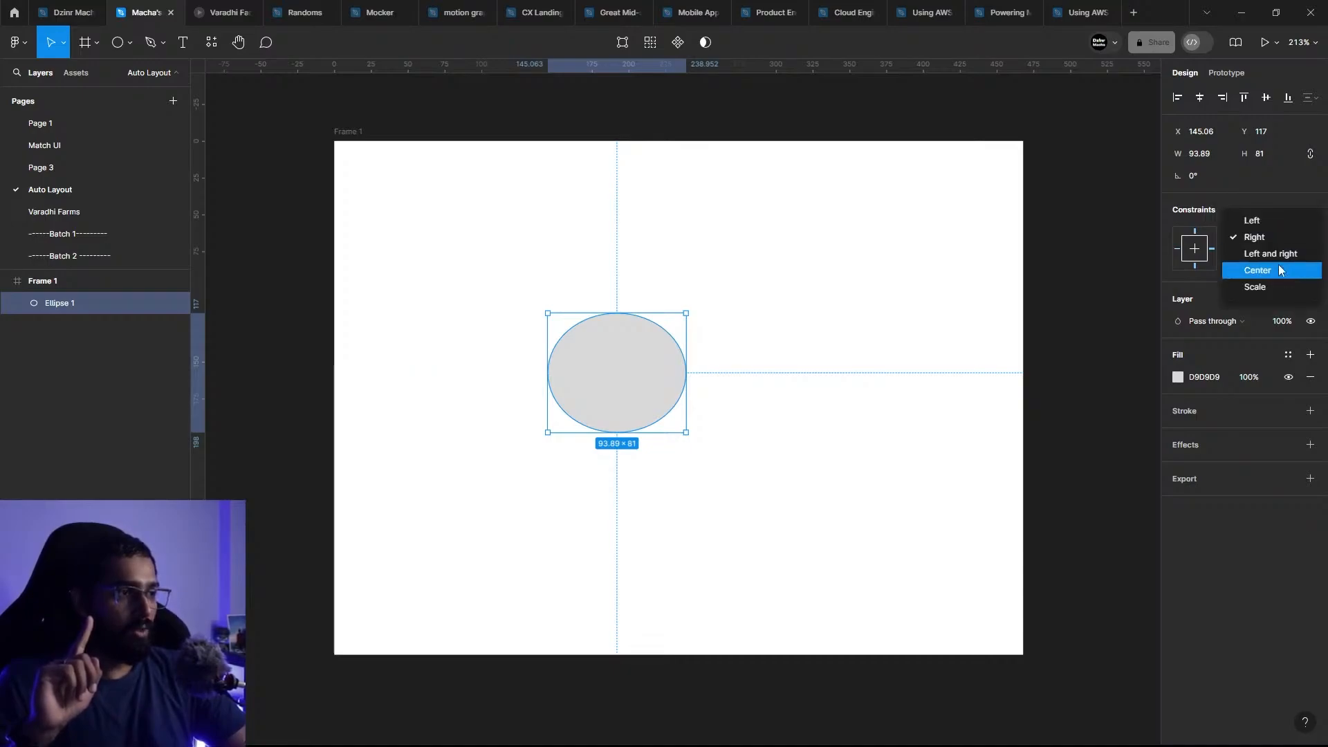
click(1281, 270)
click(1281, 269)
click(1272, 276)
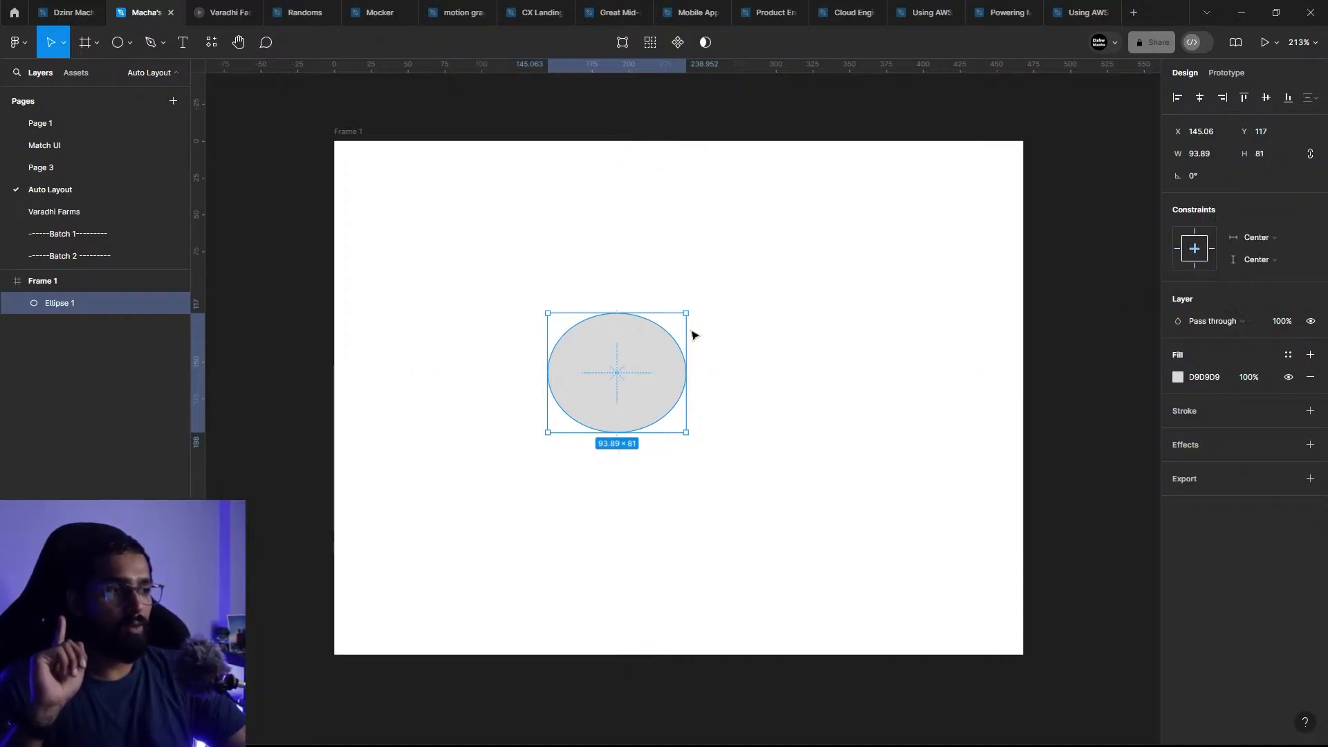
click(1200, 97)
click(1266, 97)
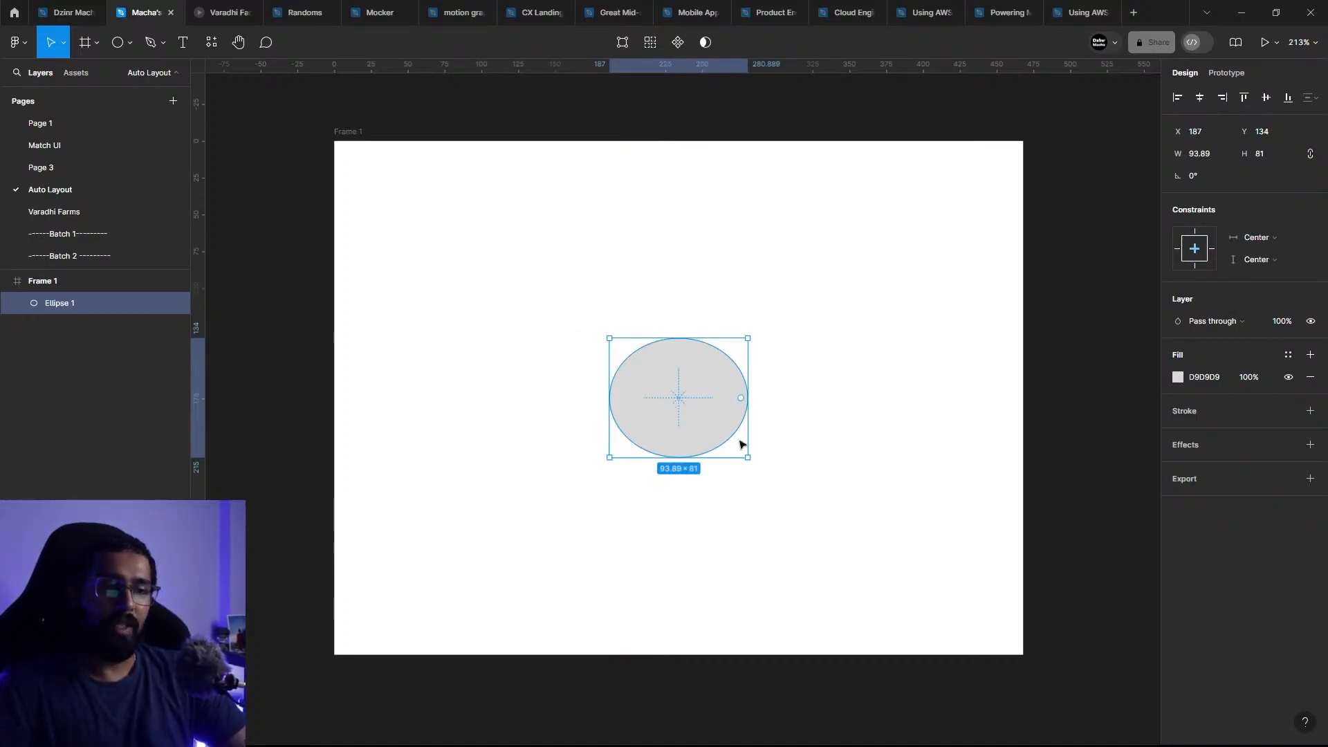
Step: Move the ellipse near Frame 1's top-left corner, to X 16, Y 9, and set its constraints to Left and Top
drag(717, 418, 459, 237)
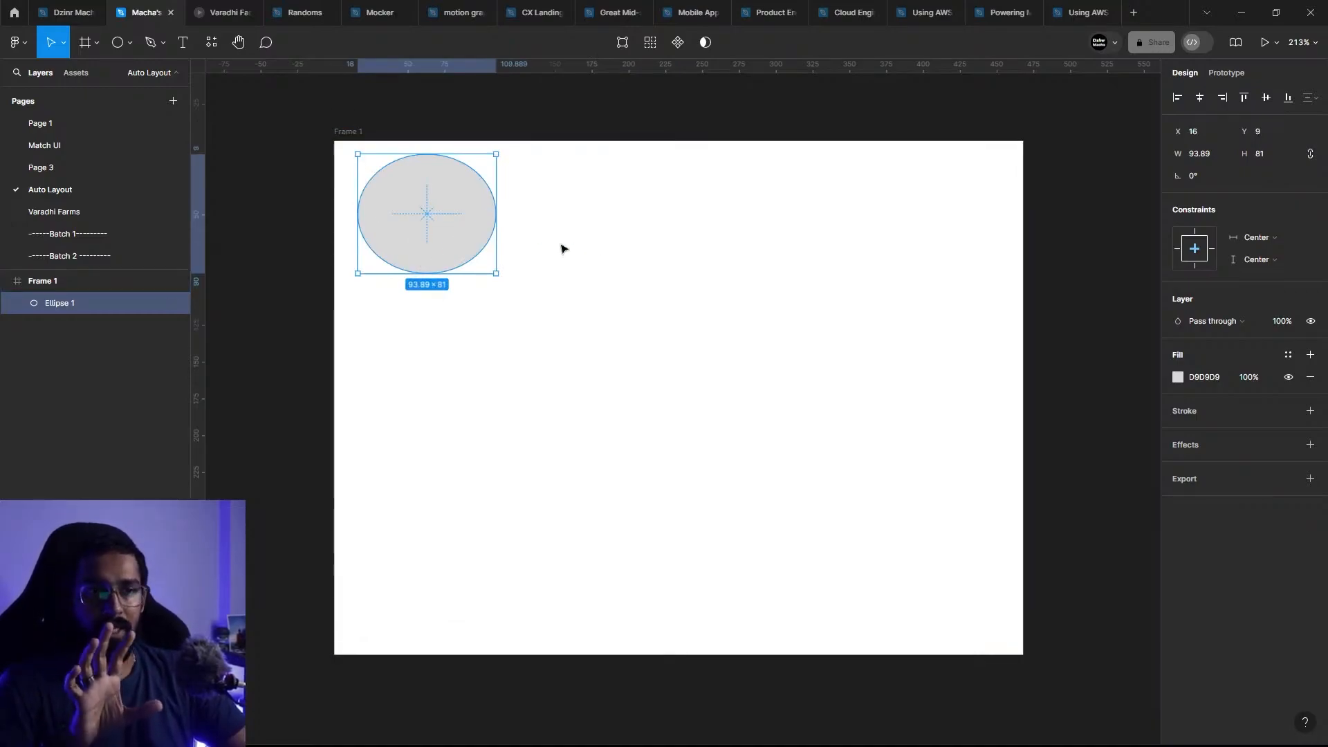
click(1260, 239)
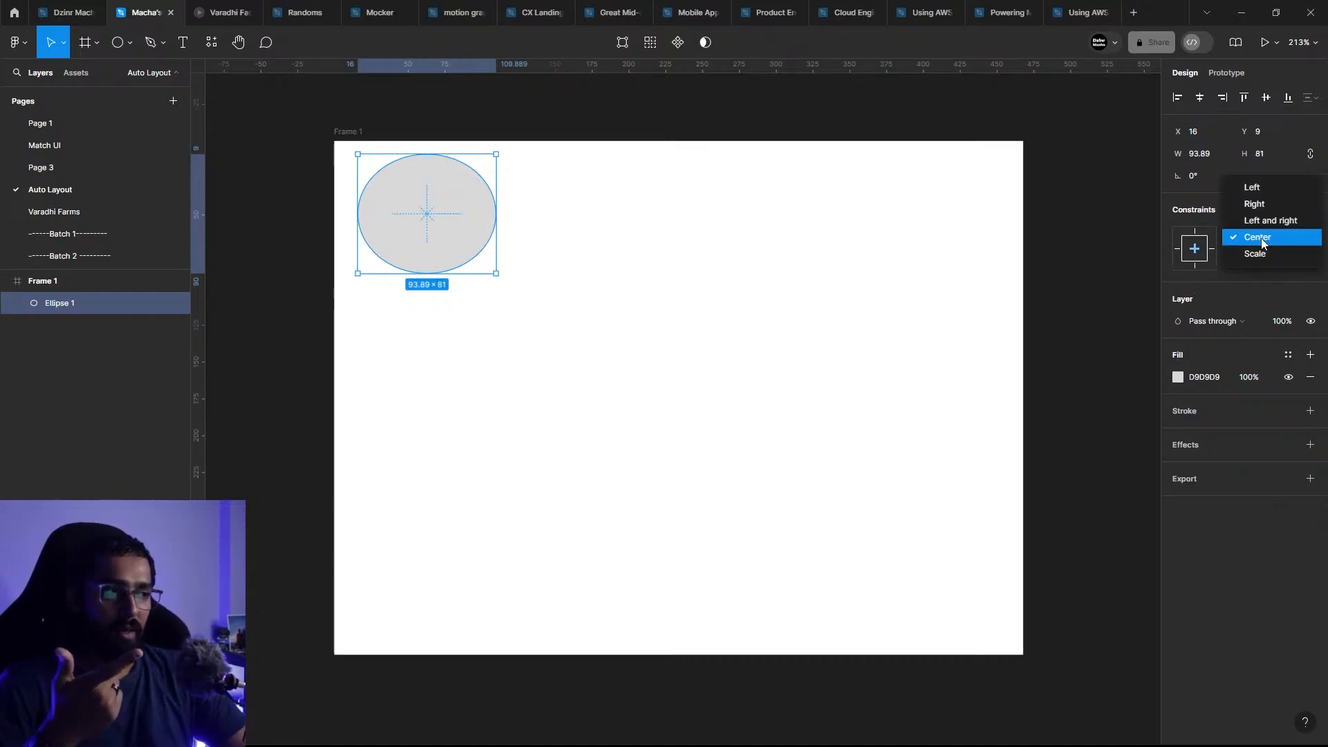
click(1254, 189)
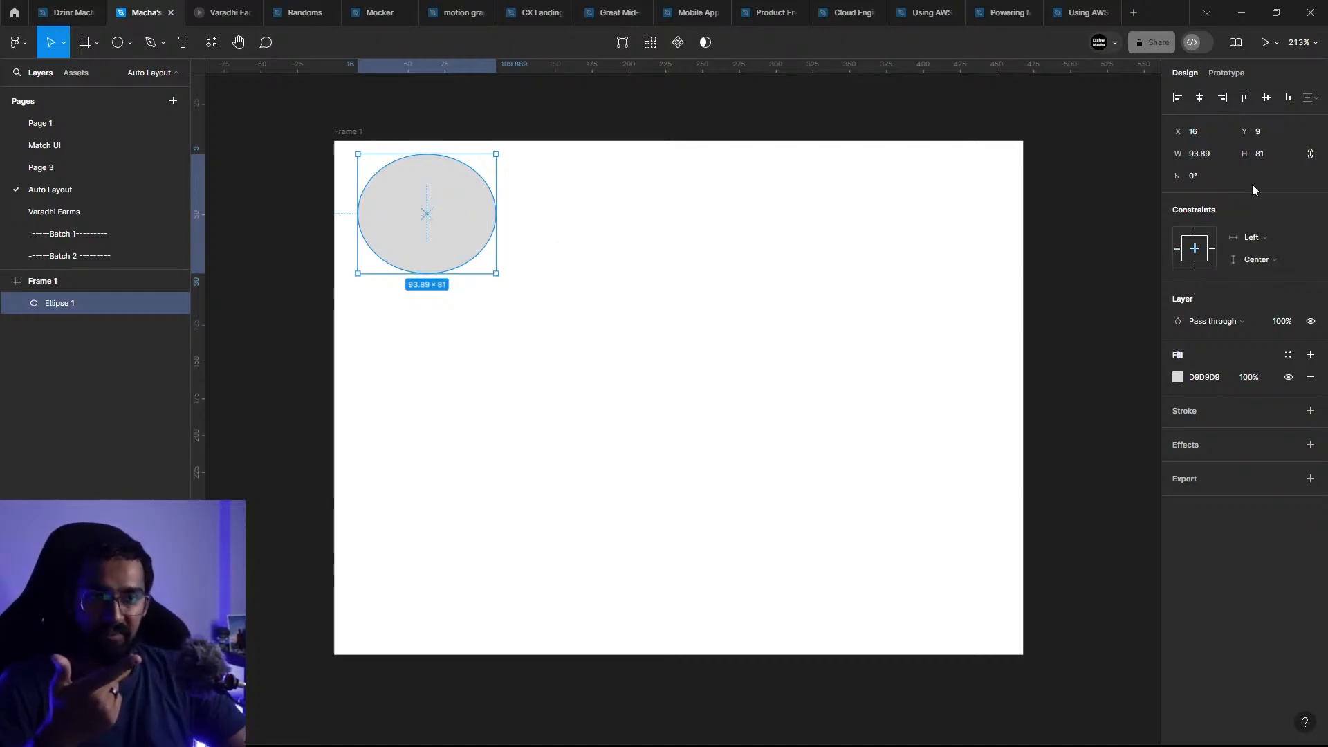
click(1277, 268)
click(1281, 209)
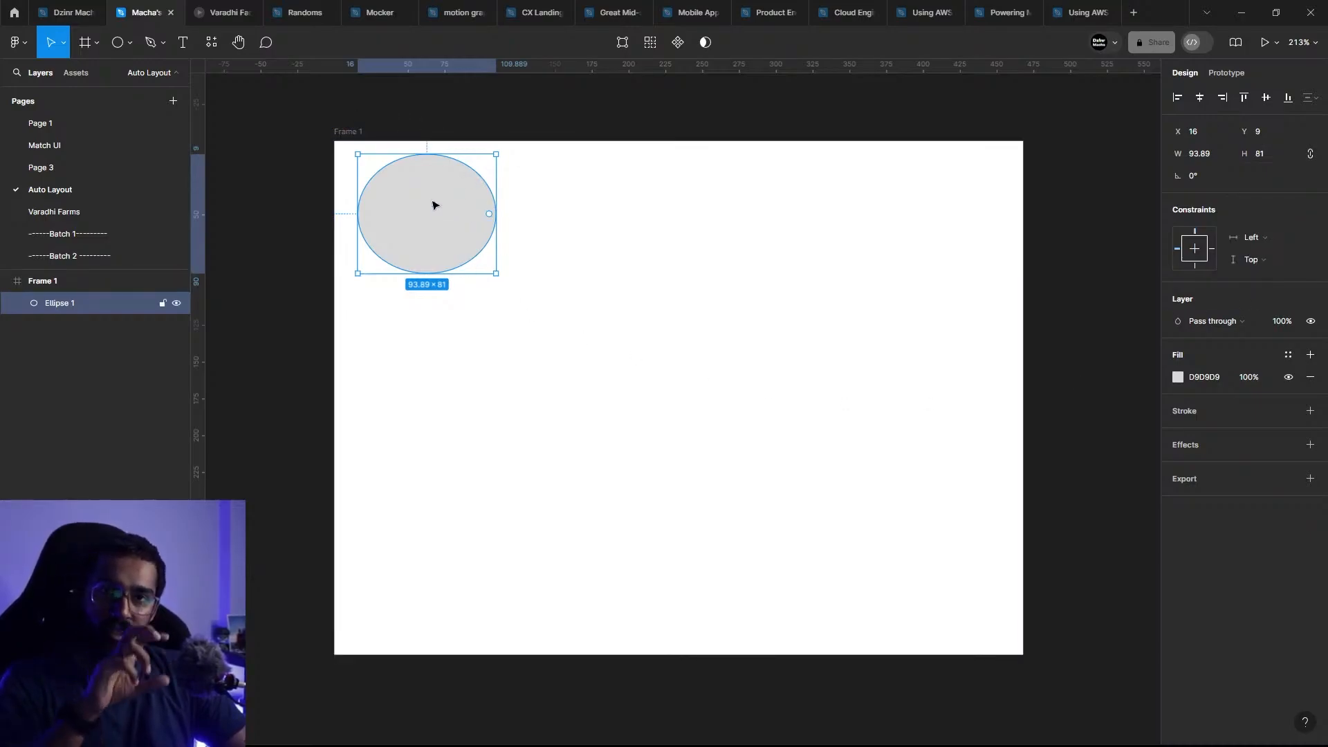
Step: Enlarge Frame 1 to 569 × 404 from its top-left corner to test the Left and Top constraints
click(546, 385)
scroll(697, 507, down, 5)
drag(507, 315, 426, 272)
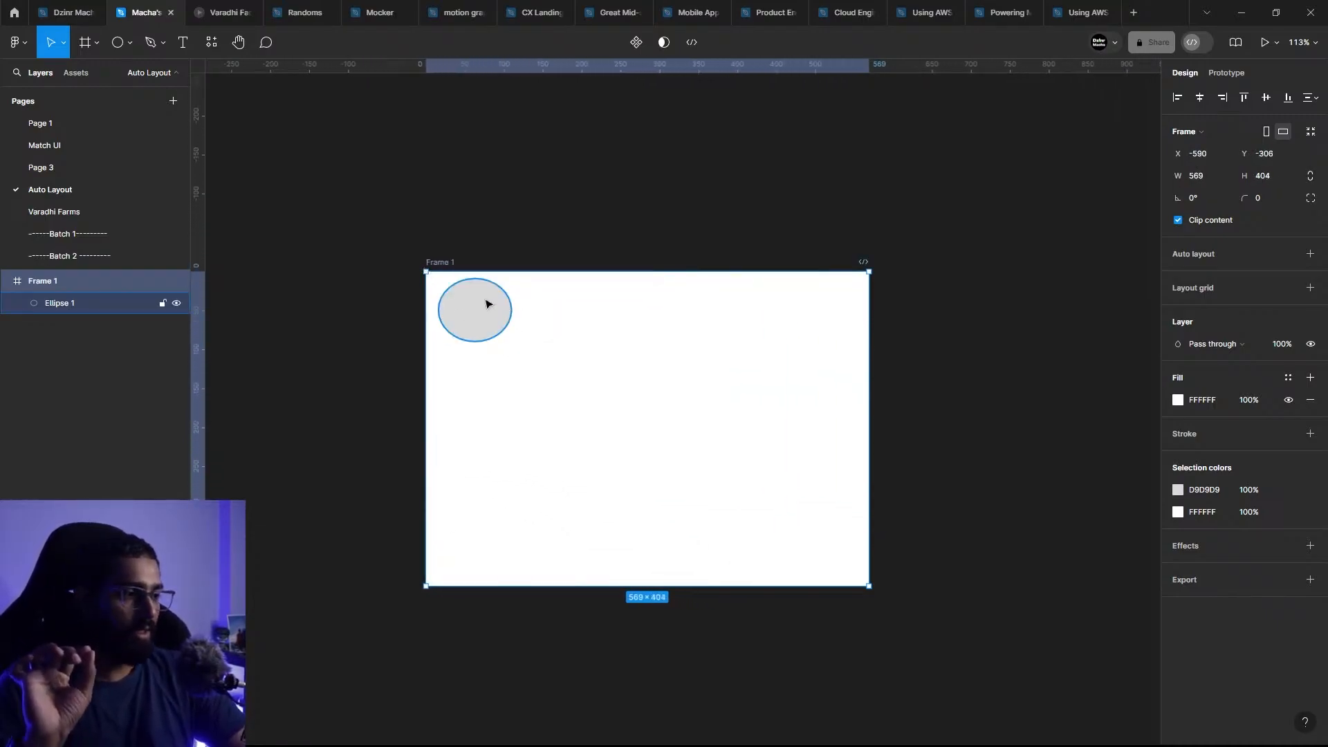
Step: Set both of the ellipse's constraints to Center and move it to Frame 1's center at X 237, Y 162
click(483, 307)
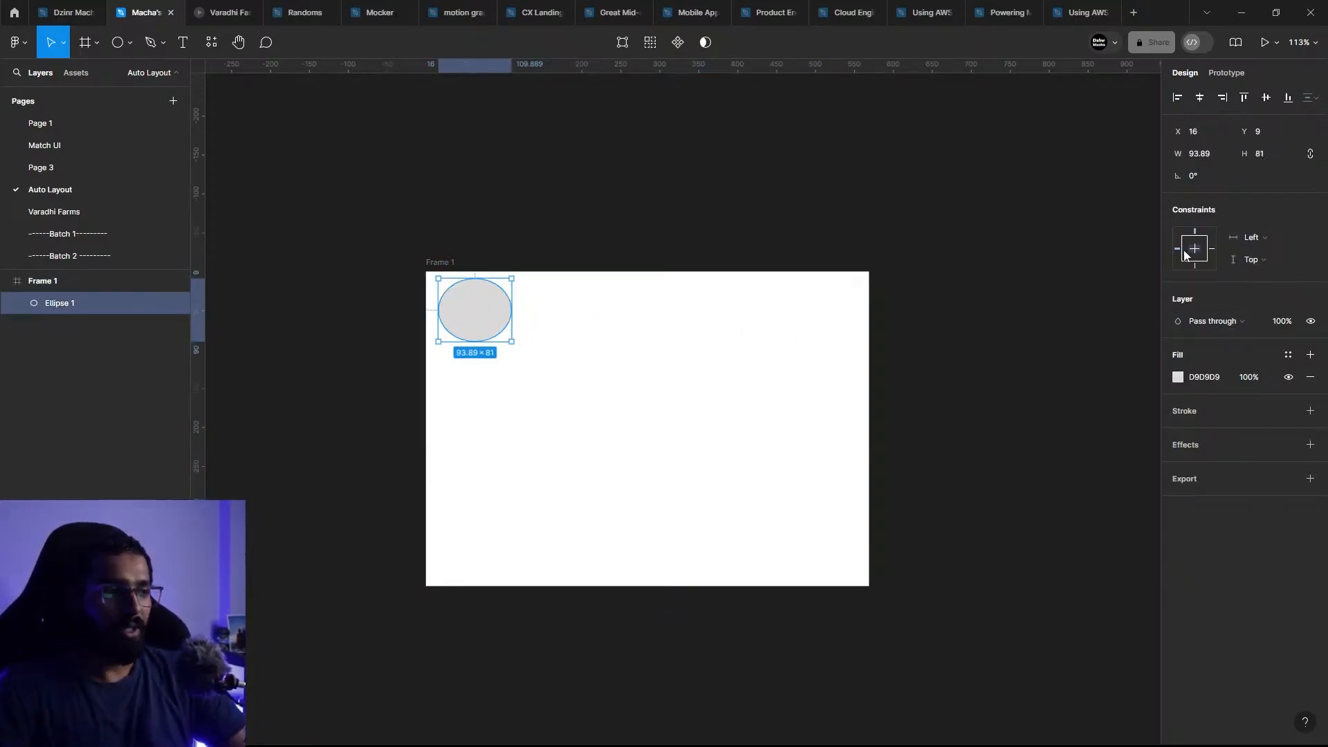
click(1252, 238)
click(1259, 287)
click(1253, 259)
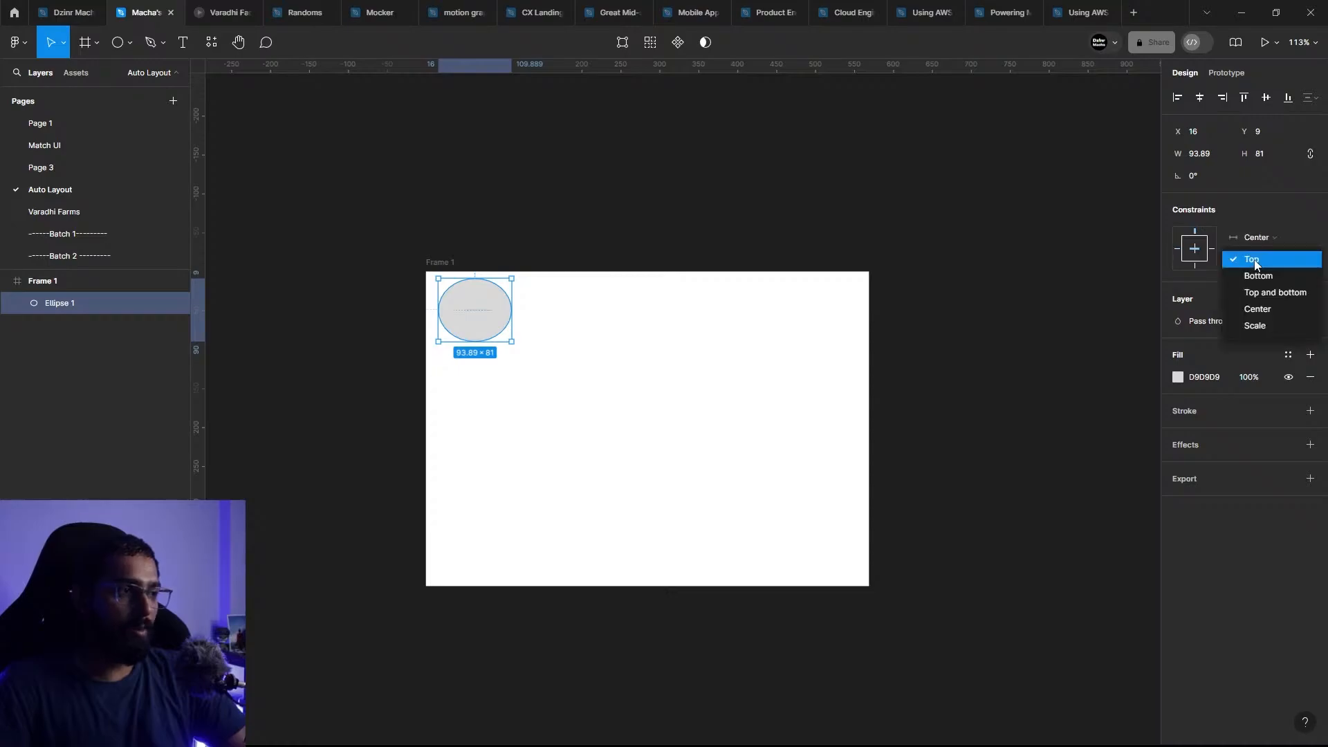
click(1278, 309)
drag(505, 306, 670, 436)
Step: Test the centered ellipse by resizing Frame 1 from its top-left corner
click(438, 264)
mouse_move(425, 271)
mouse_down()
mouse_move(784, 337)
mouse_move(333, 416)
mouse_move(676, 204)
mouse_move(436, 394)
mouse_move(531, 297)
mouse_move(408, 253)
mouse_up()
click(908, 321)
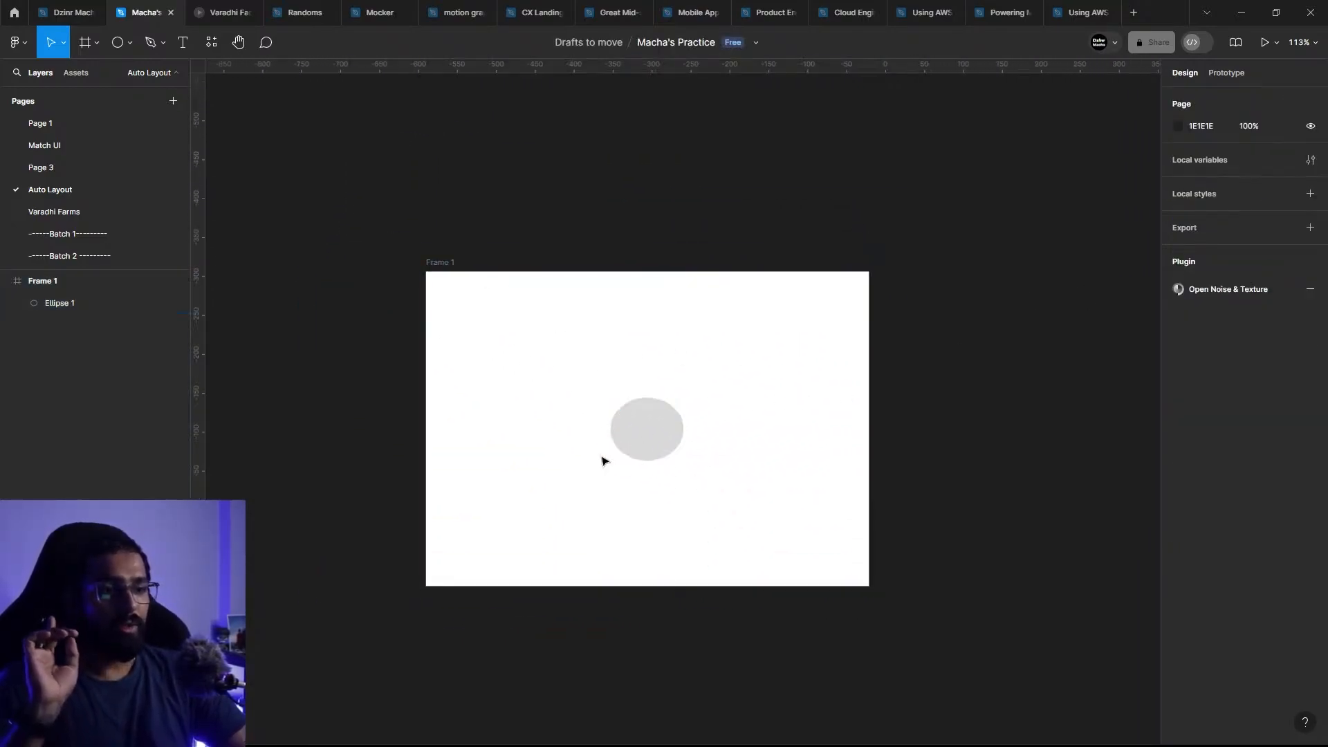
Step: Clear Frame 1 and its ellipse from the Auto Layout page
click(648, 432)
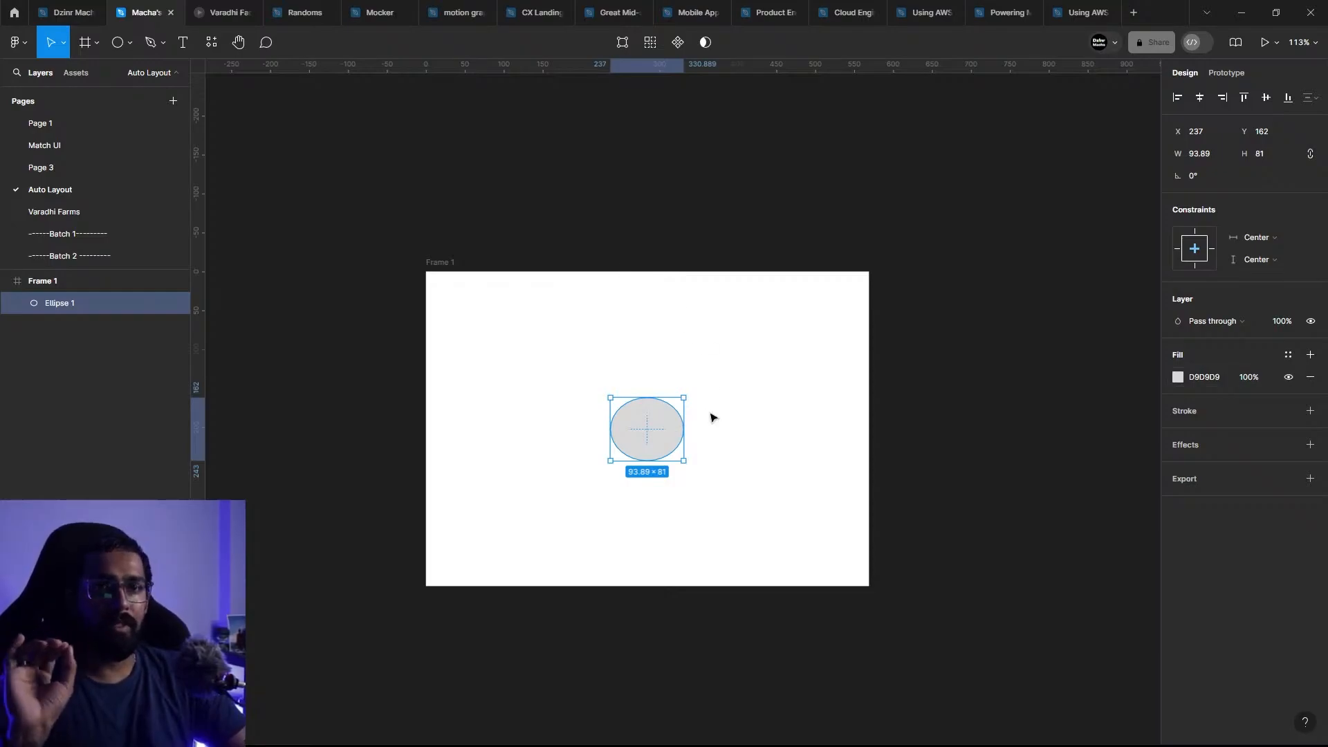
key(ctrl+z)
key(ctrl+z)
key(ctrl+z)
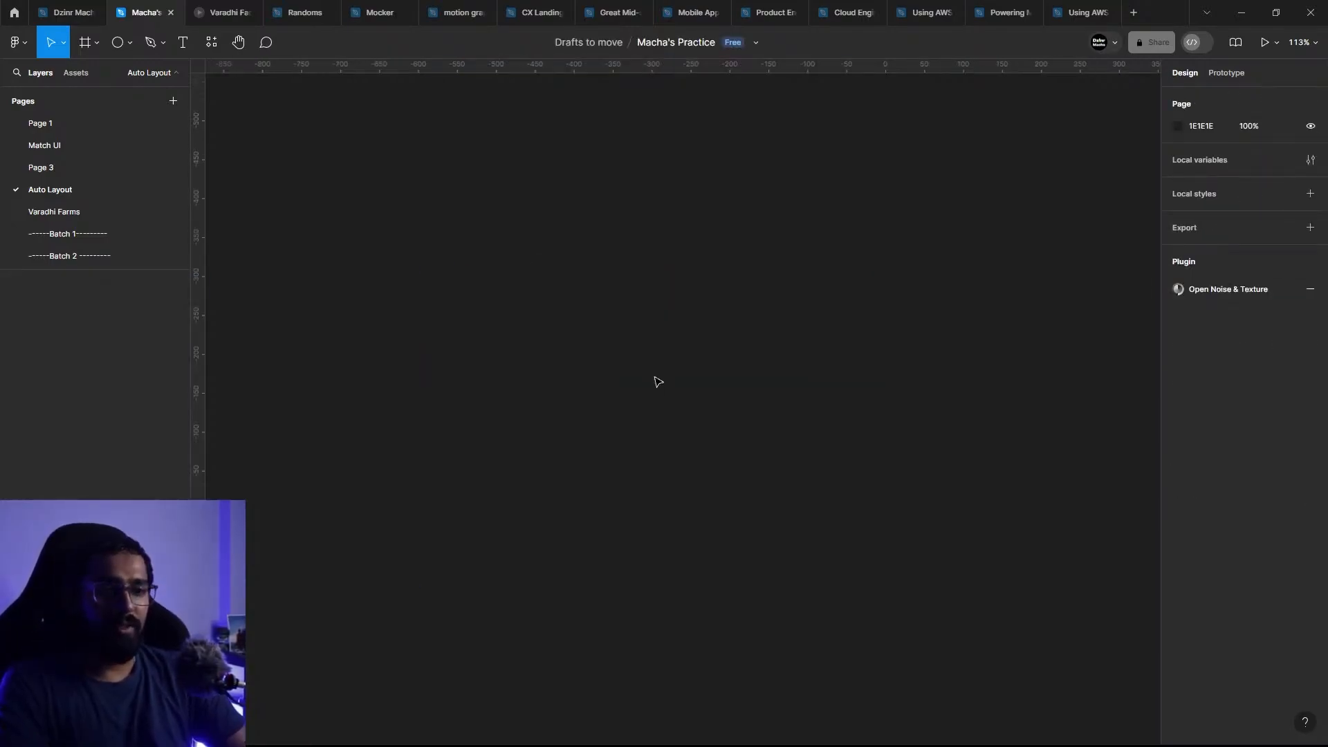
Step: Look at the Varadhi Farms prototype, then select the Small bee honey image in the product grid on the Varadhi Farms page
click(218, 13)
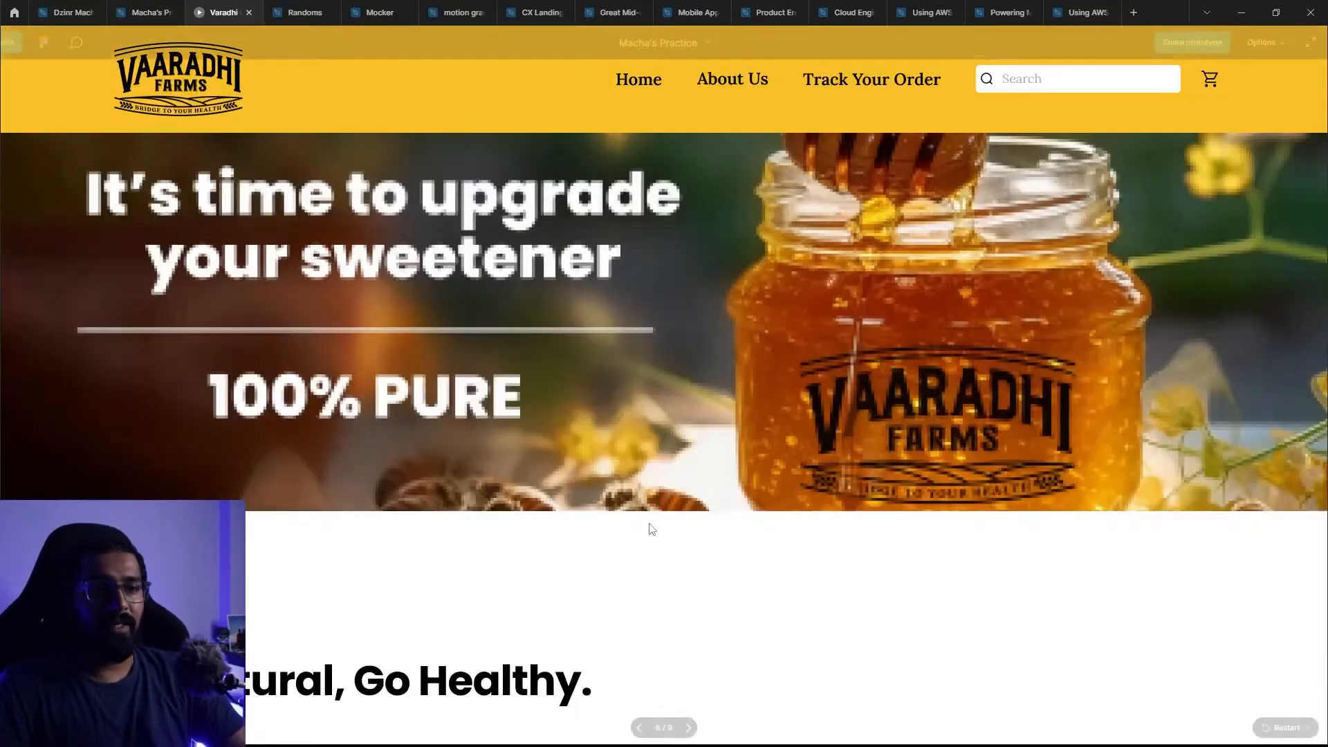
click(154, 10)
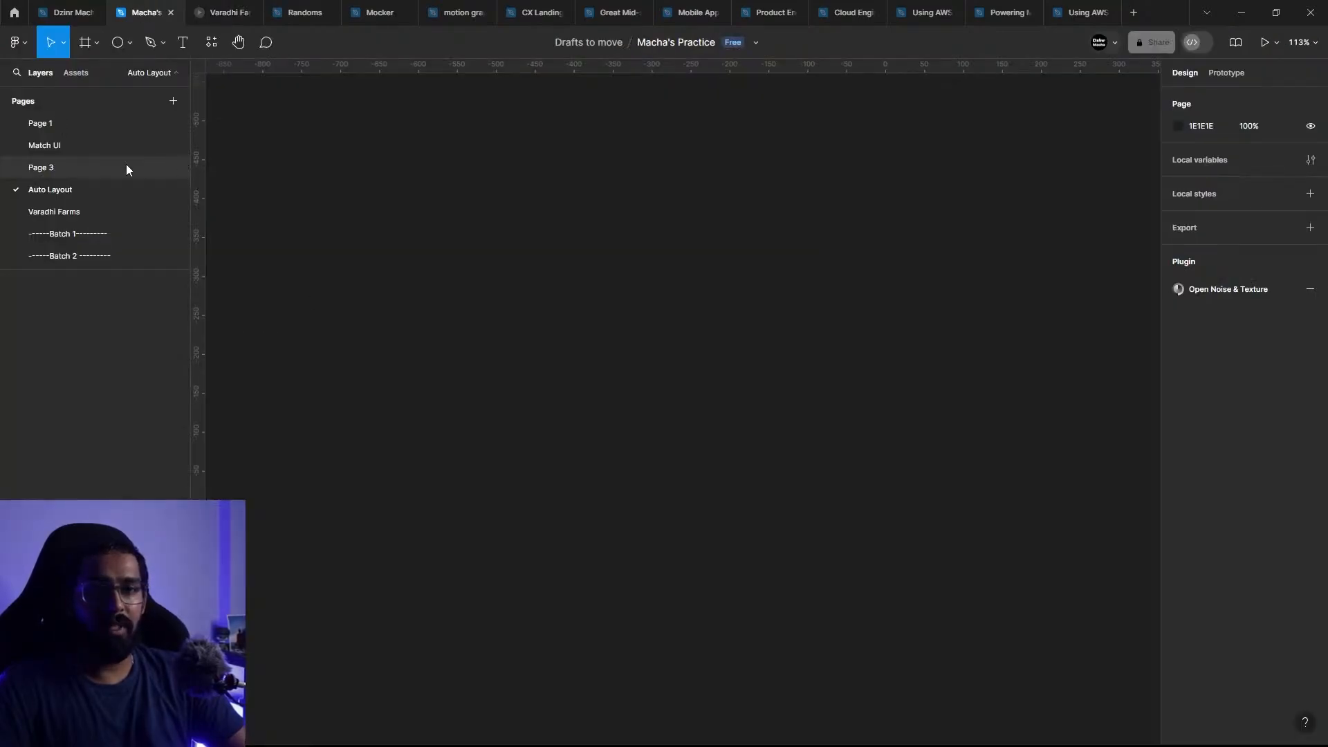
click(68, 212)
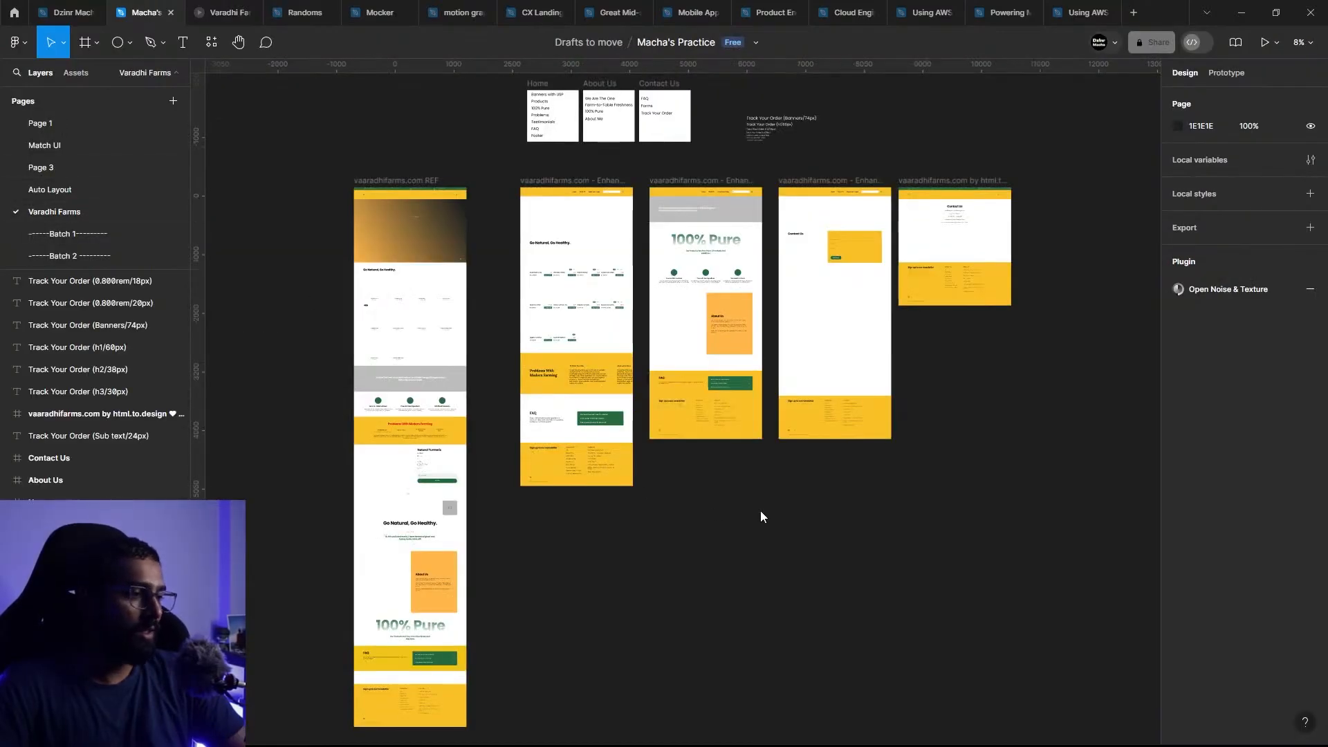
scroll(540, 264, up, 10)
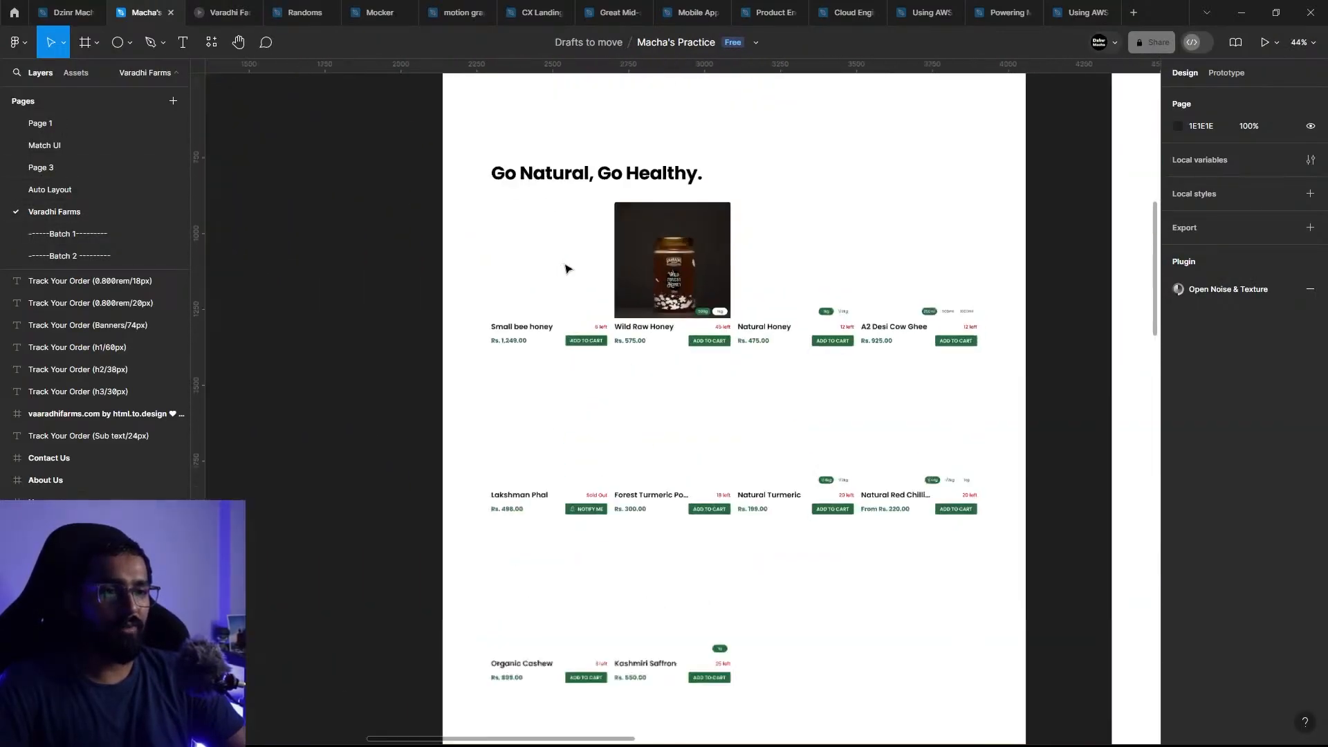
click(546, 278)
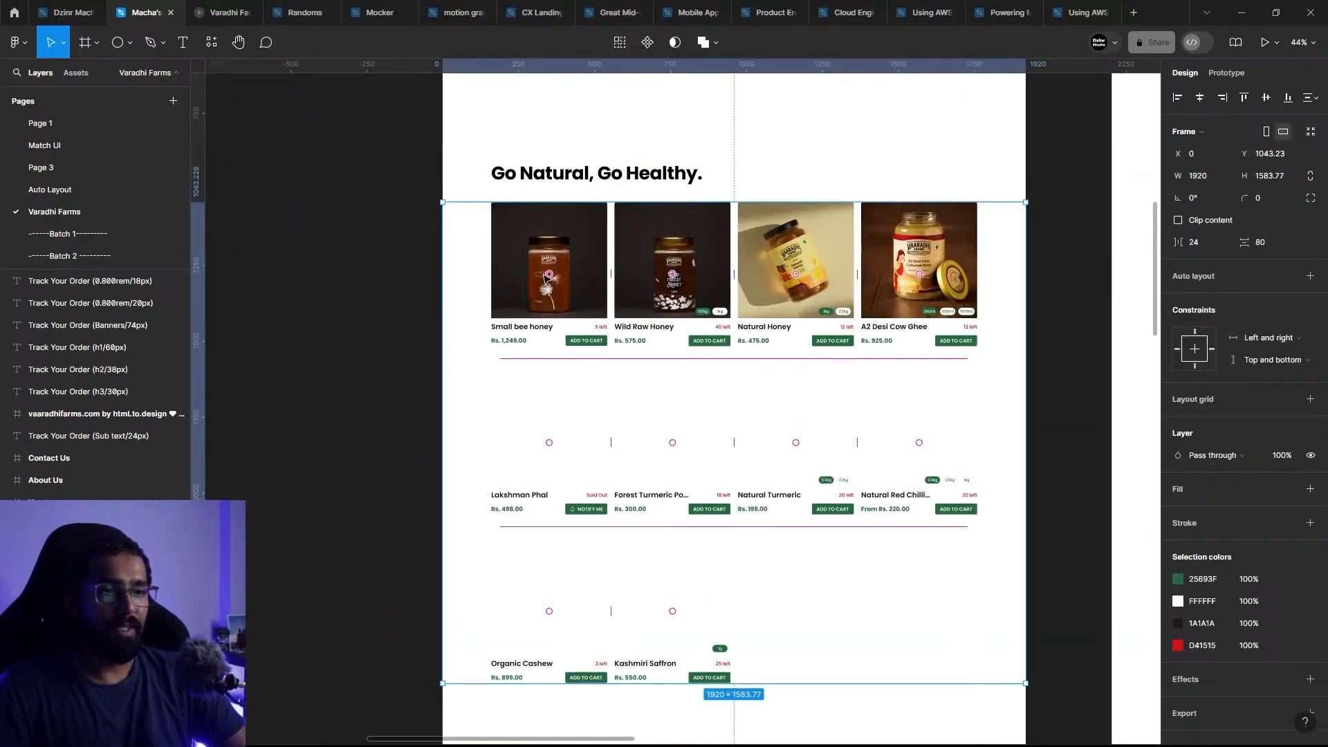
double_click(545, 279)
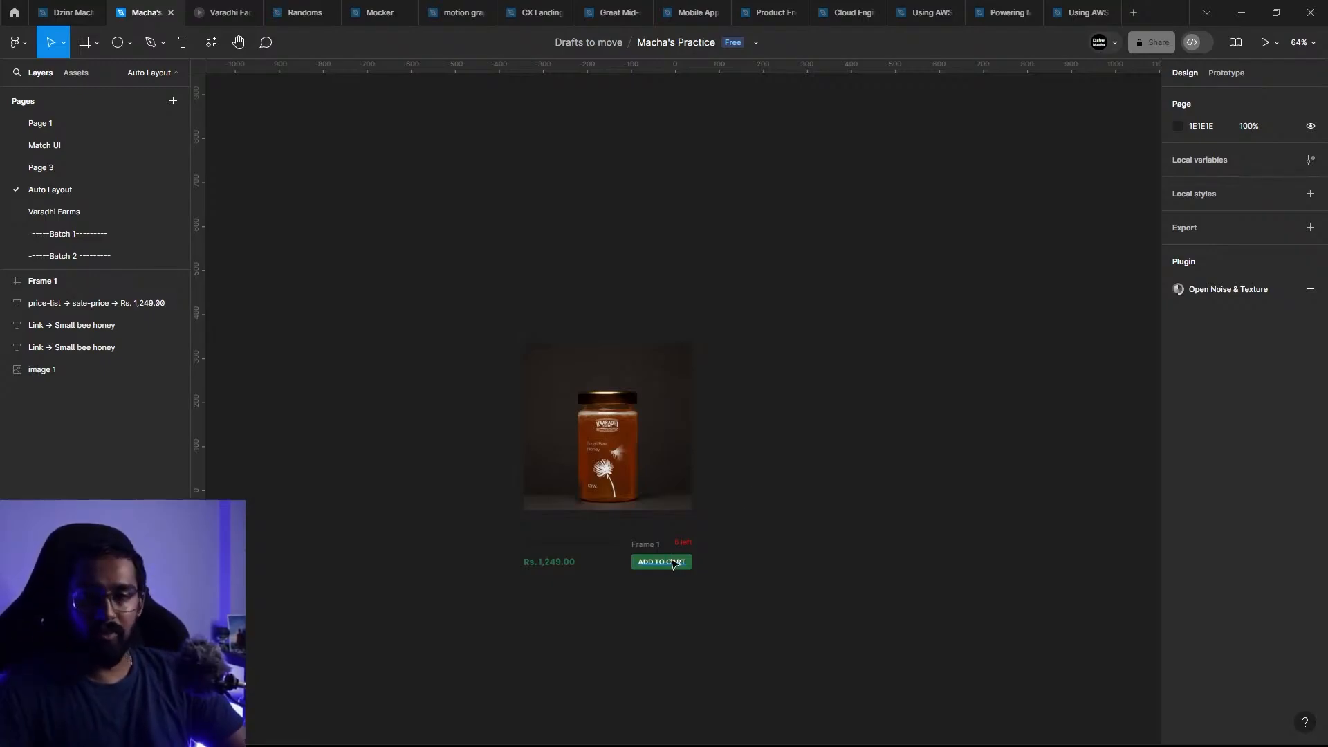
Step: Duplicate the ADD TO CART button frame and place the copy on empty canvas above the product image, at X -181, Y -630
click(643, 548)
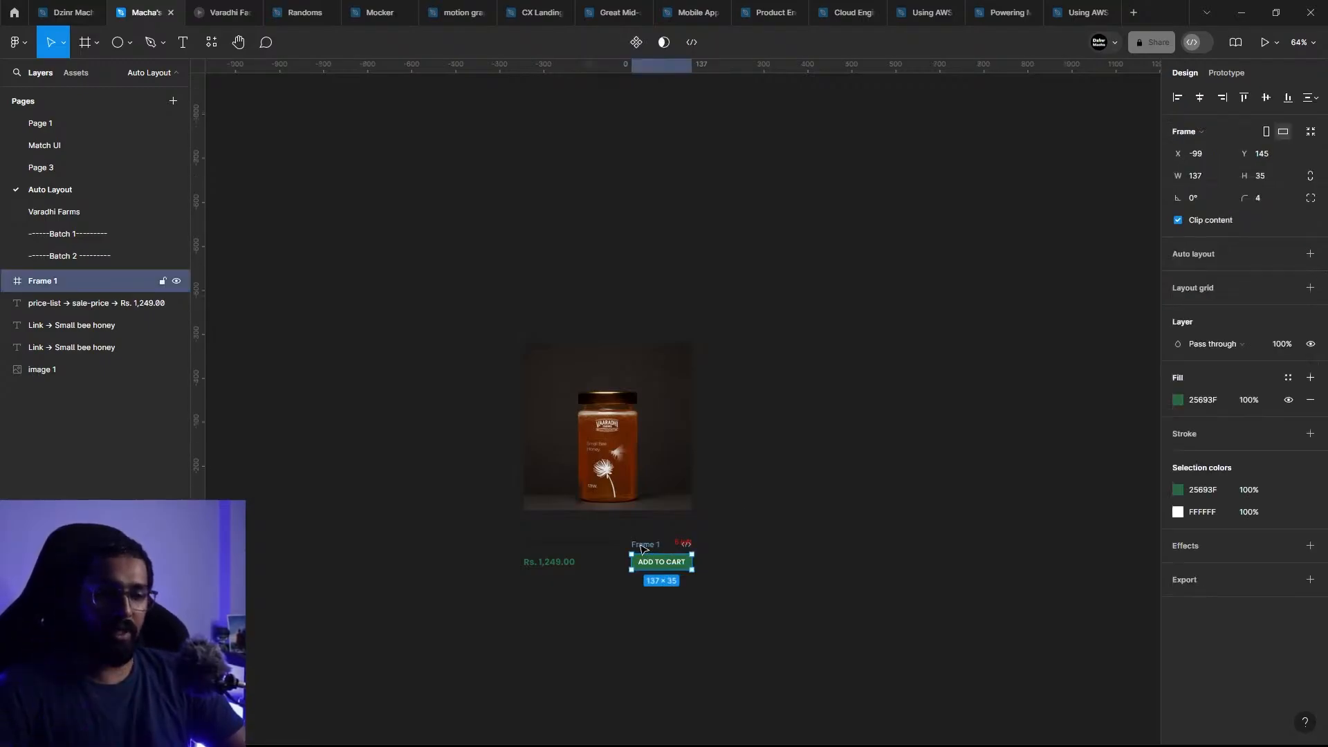
scroll(701, 324, up, 3)
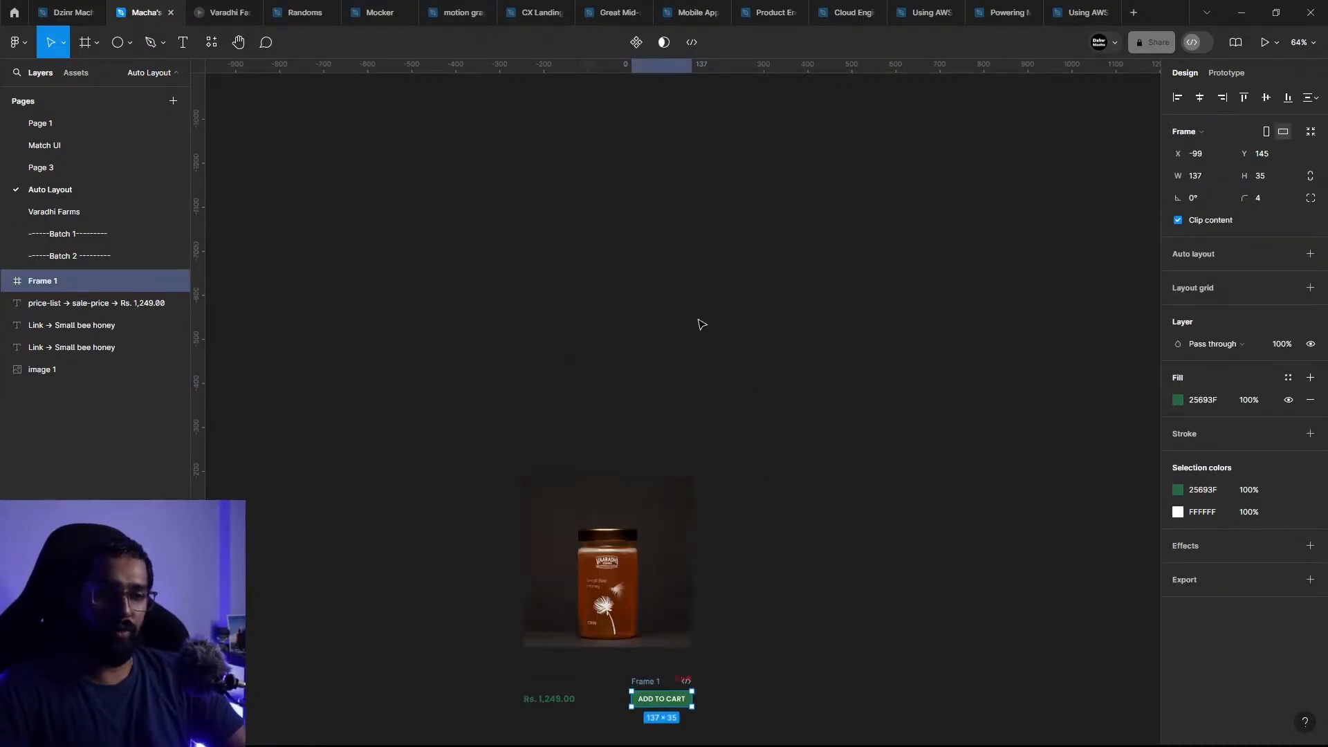
key(ctrl+d)
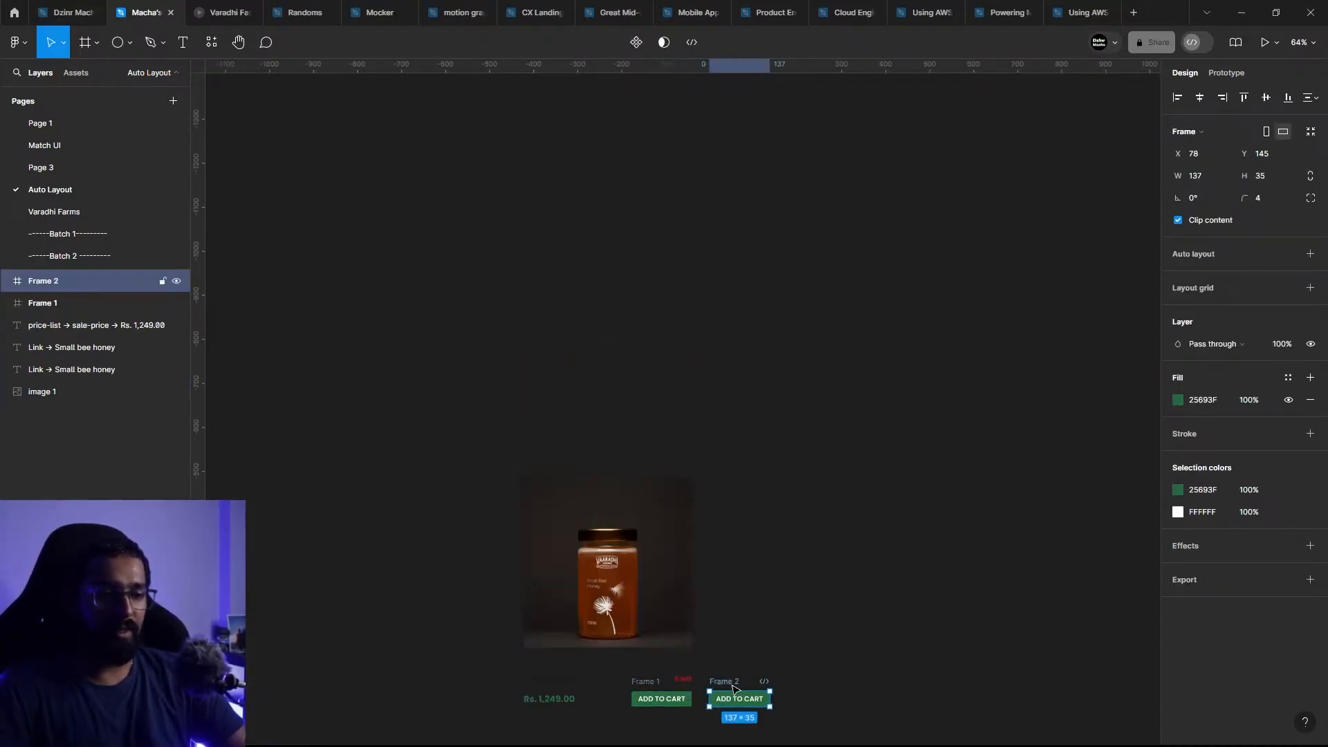
drag(735, 688, 620, 346)
scroll(620, 346, up, 10)
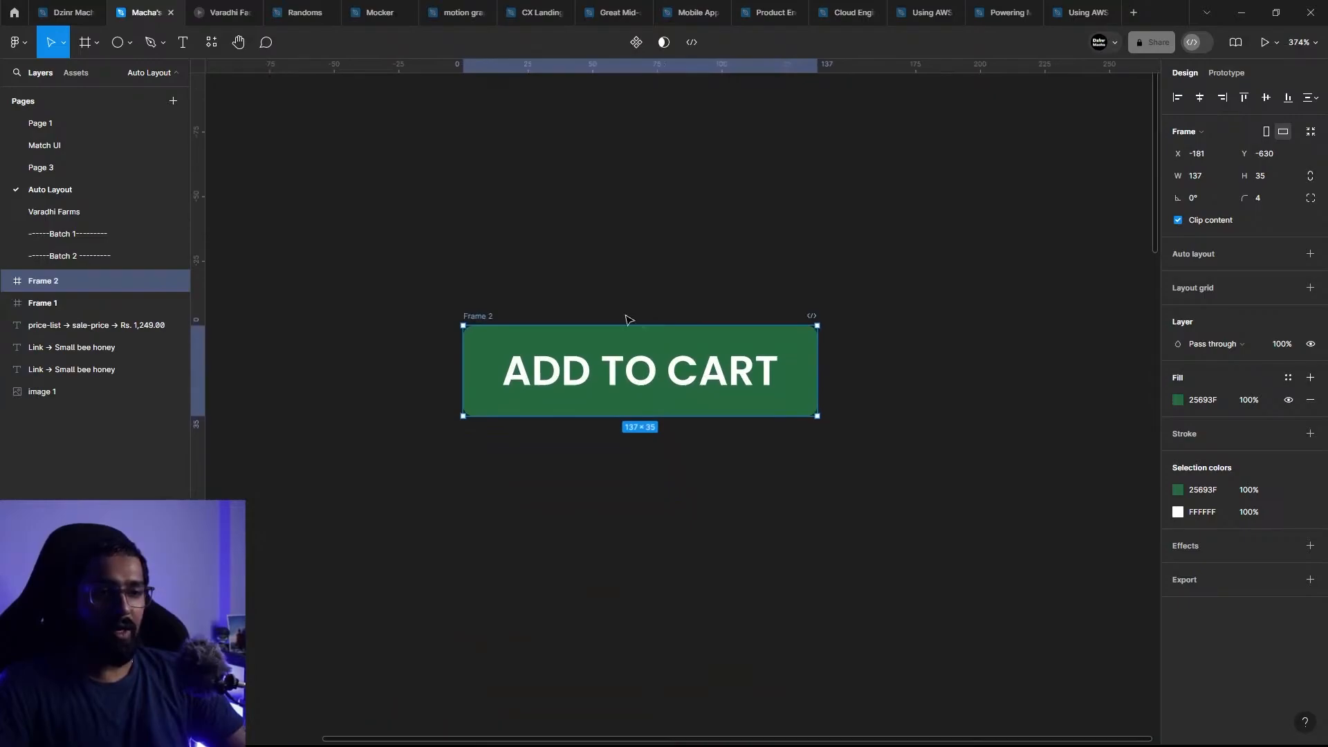
Step: Ungroup the copied ADD TO CART button's frame, leaving only its text on the canvas
scroll(624, 317, up, 2)
drag(658, 407, 582, 399)
key(Escape)
click(638, 398)
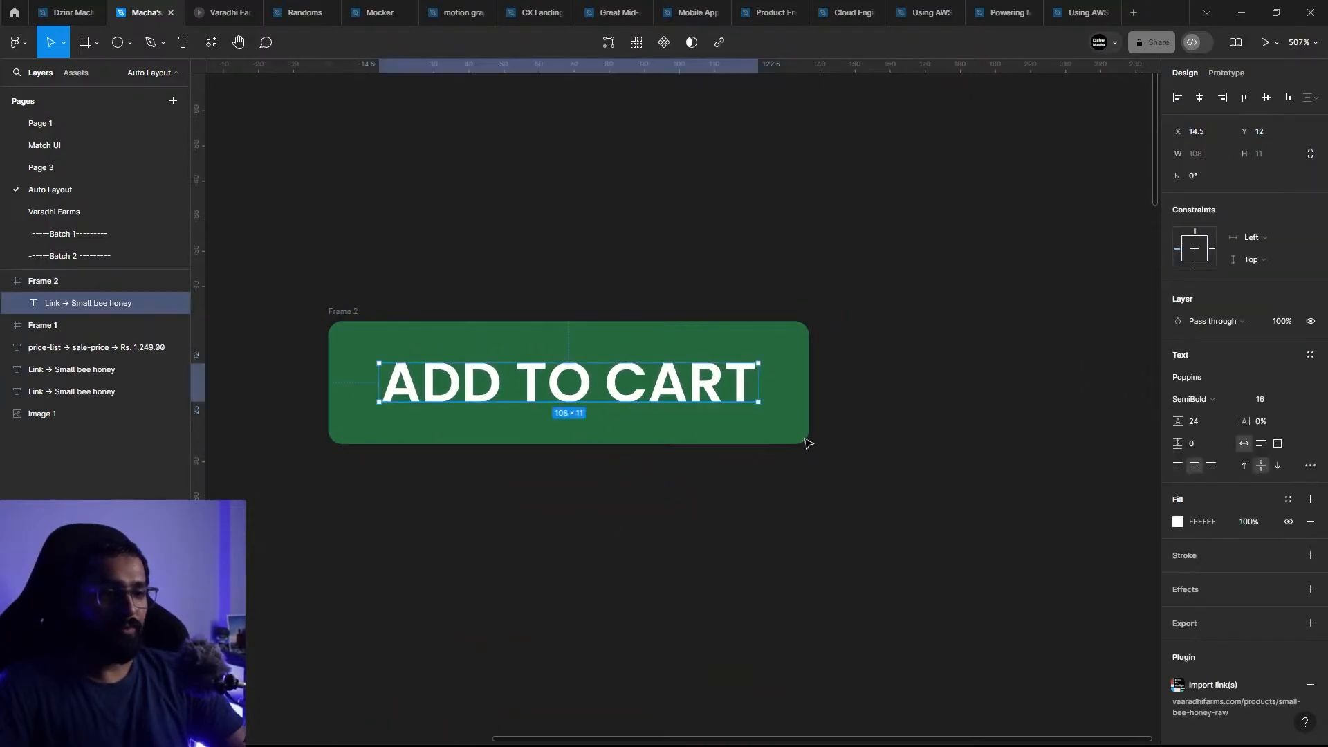
click(808, 443)
click(477, 401)
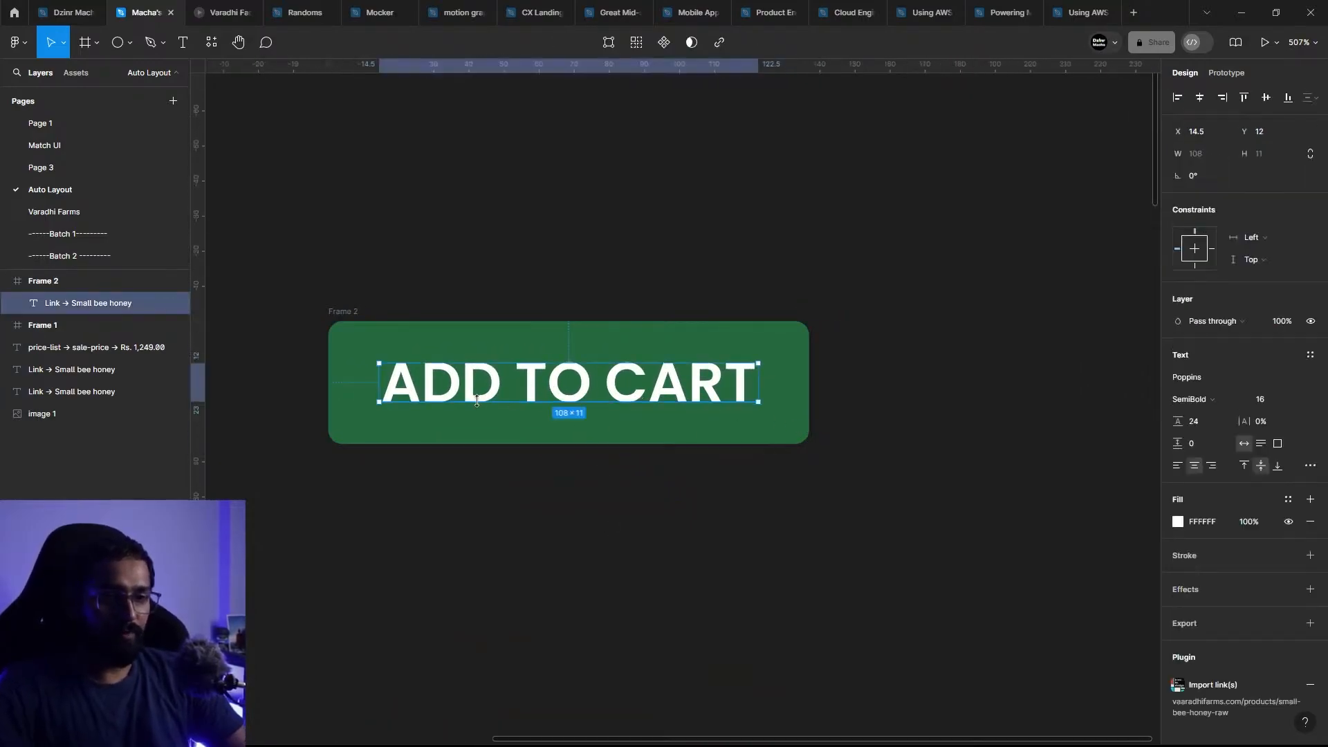
click(309, 317)
click(335, 311)
key(ctrl+shift+g)
click(573, 302)
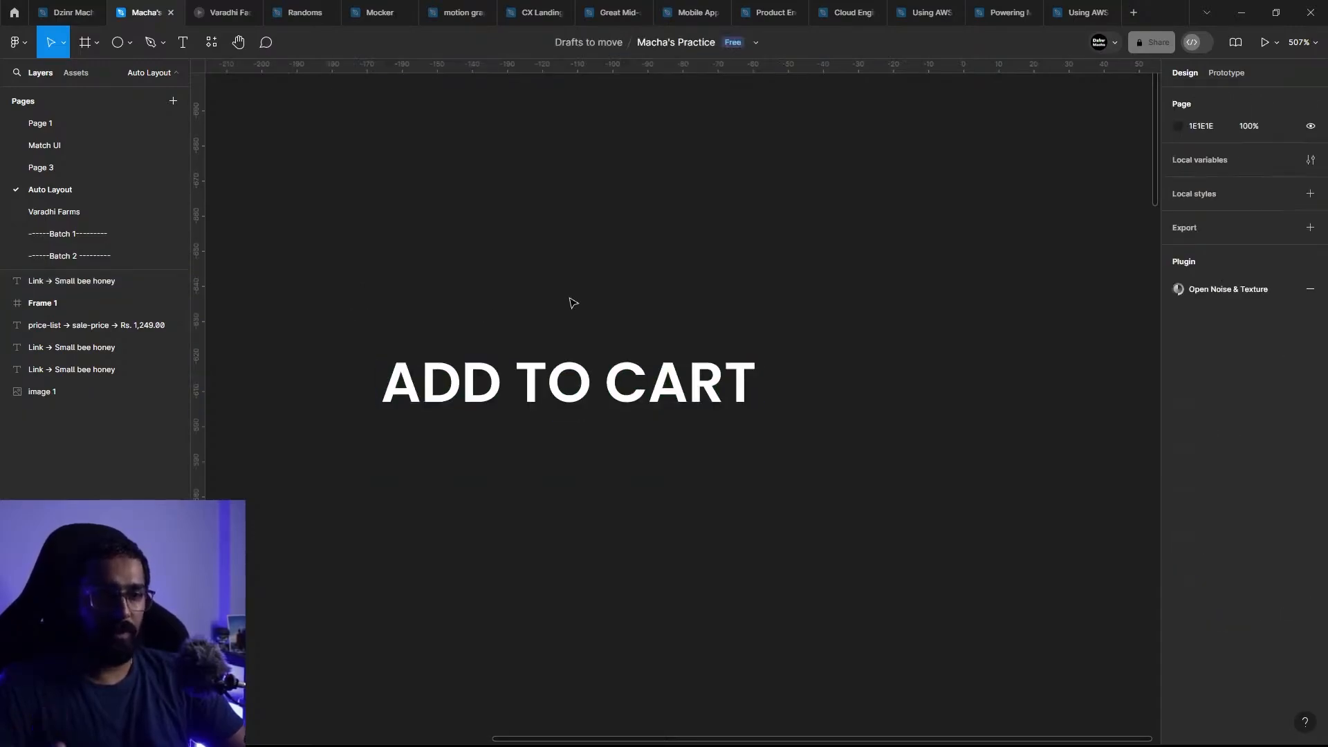
Step: Add auto layout around the standalone ADD TO CART text
click(574, 382)
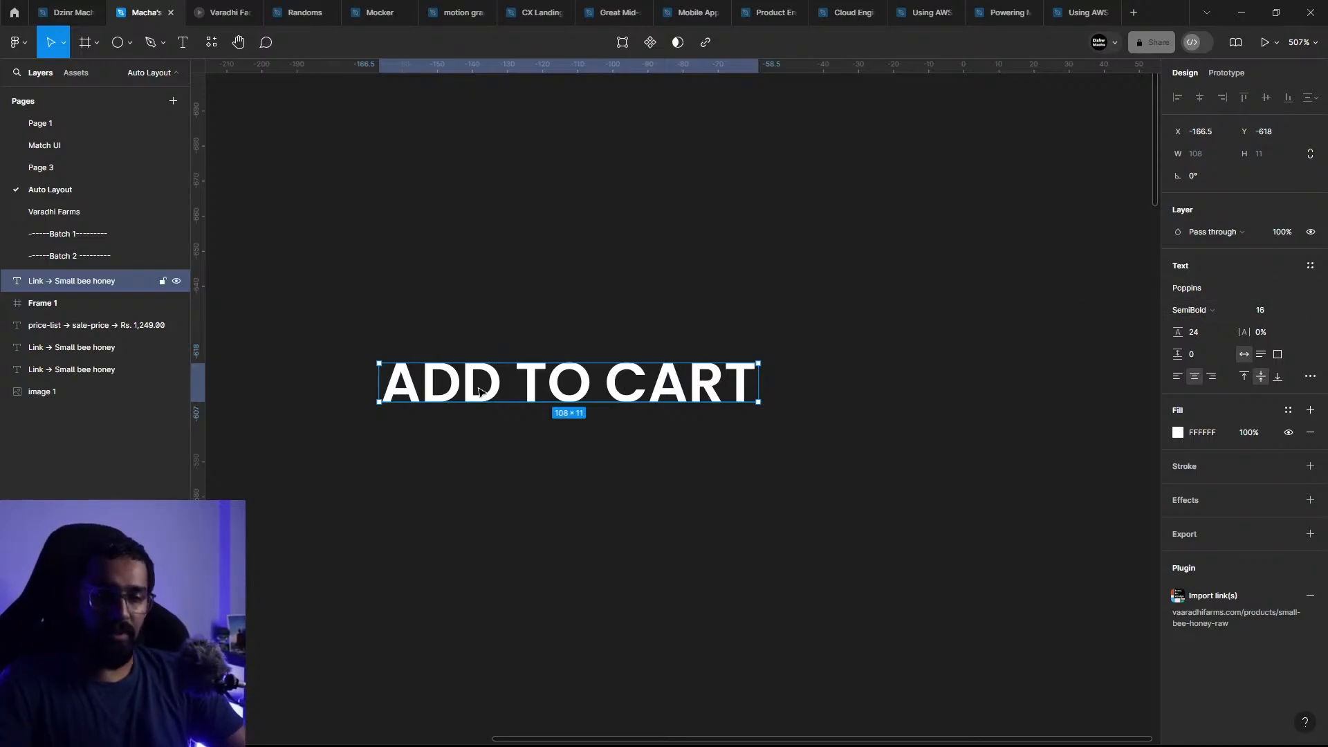
key(shift+a)
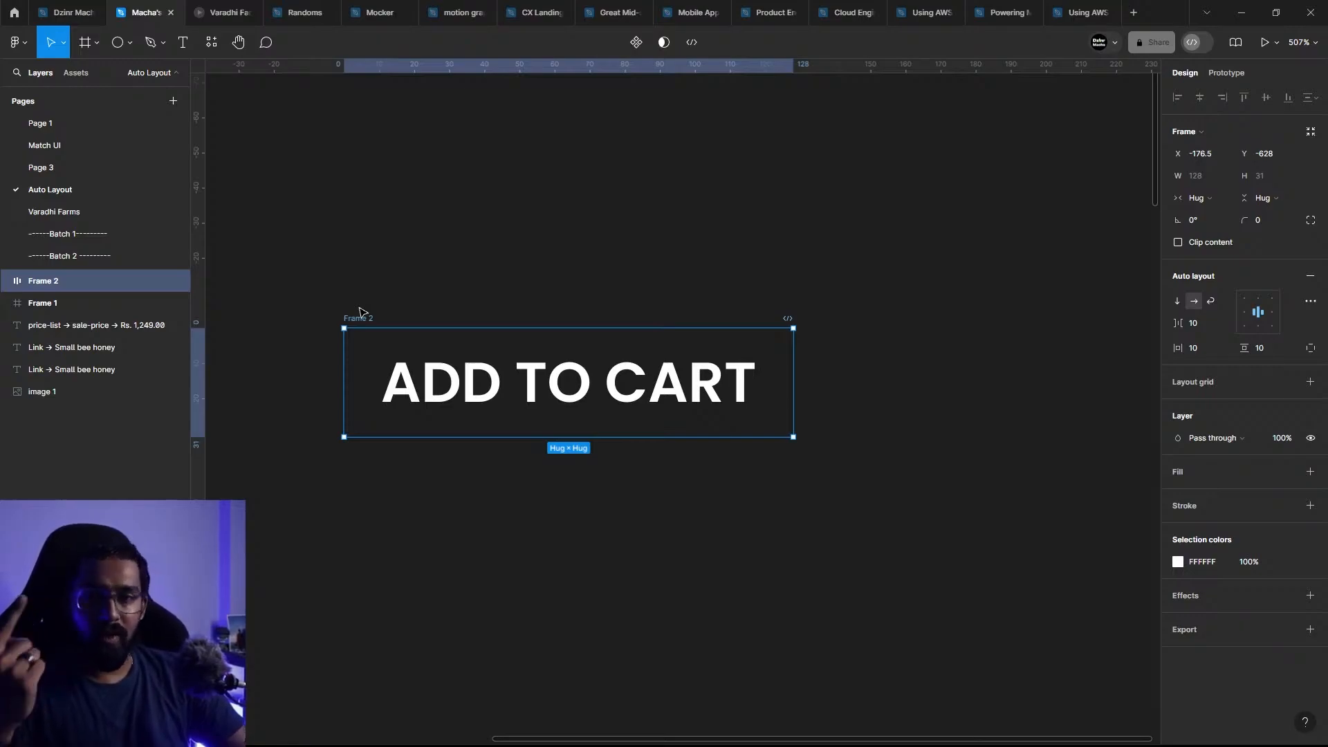
click(454, 315)
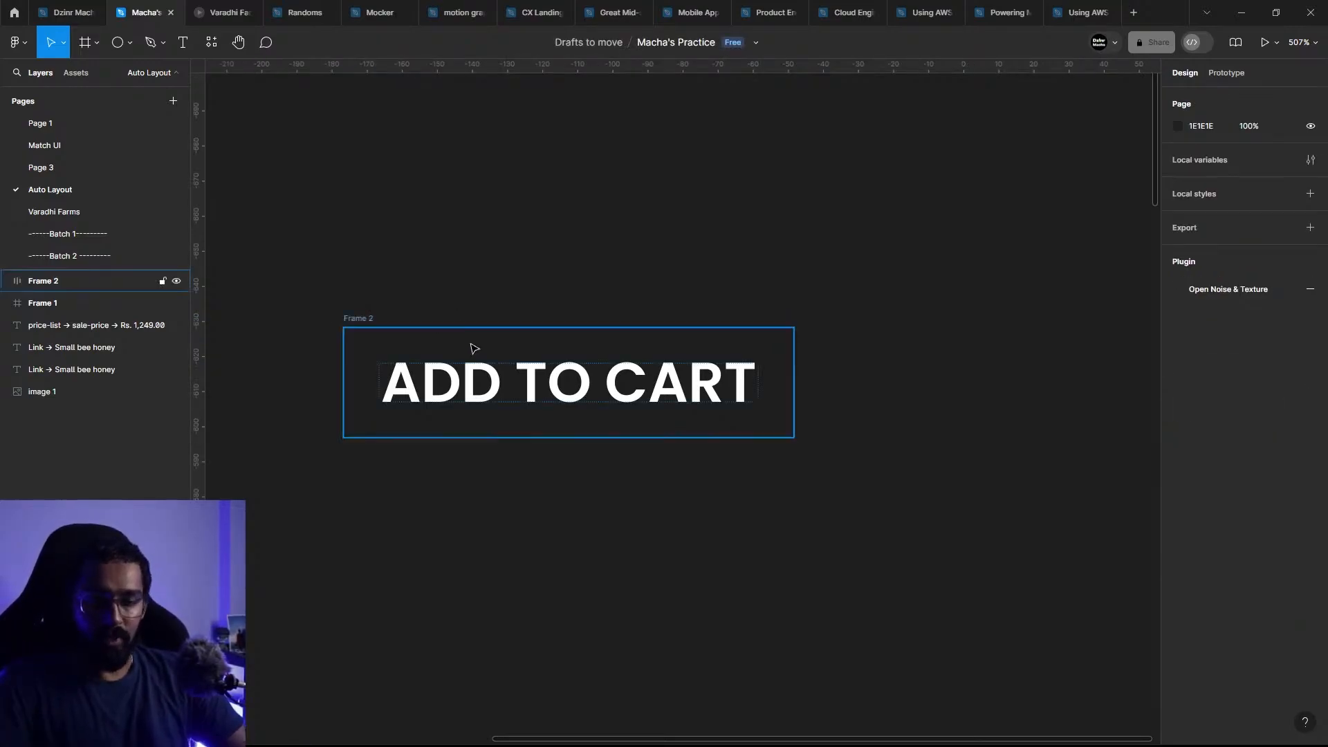
Step: Ungroup the auto layout frame around the ADD TO CART text and select the text alone
click(475, 359)
key(ctrl+shift+g)
click(571, 431)
click(569, 407)
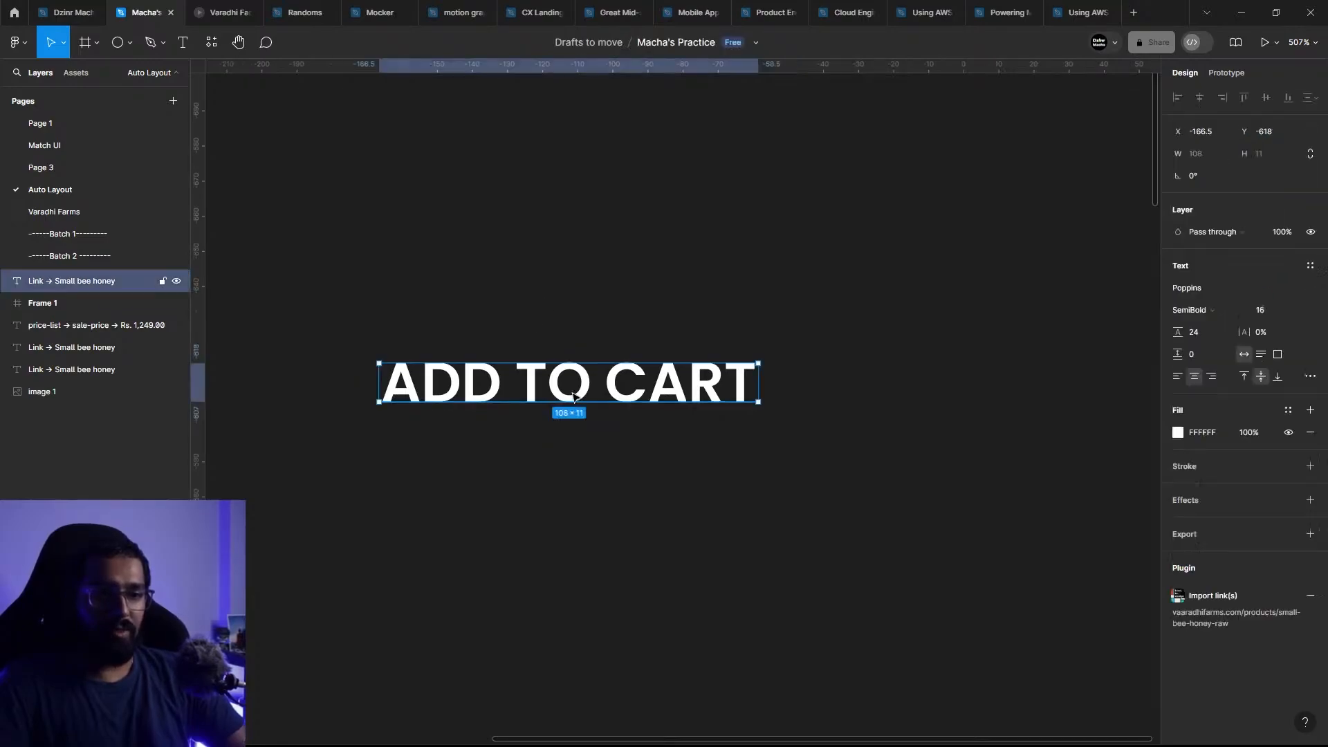
Step: Duplicate the ADD TO CART text below the original at X -167, Y -584, and wrap the copy in a frame
scroll(688, 448, down, 3)
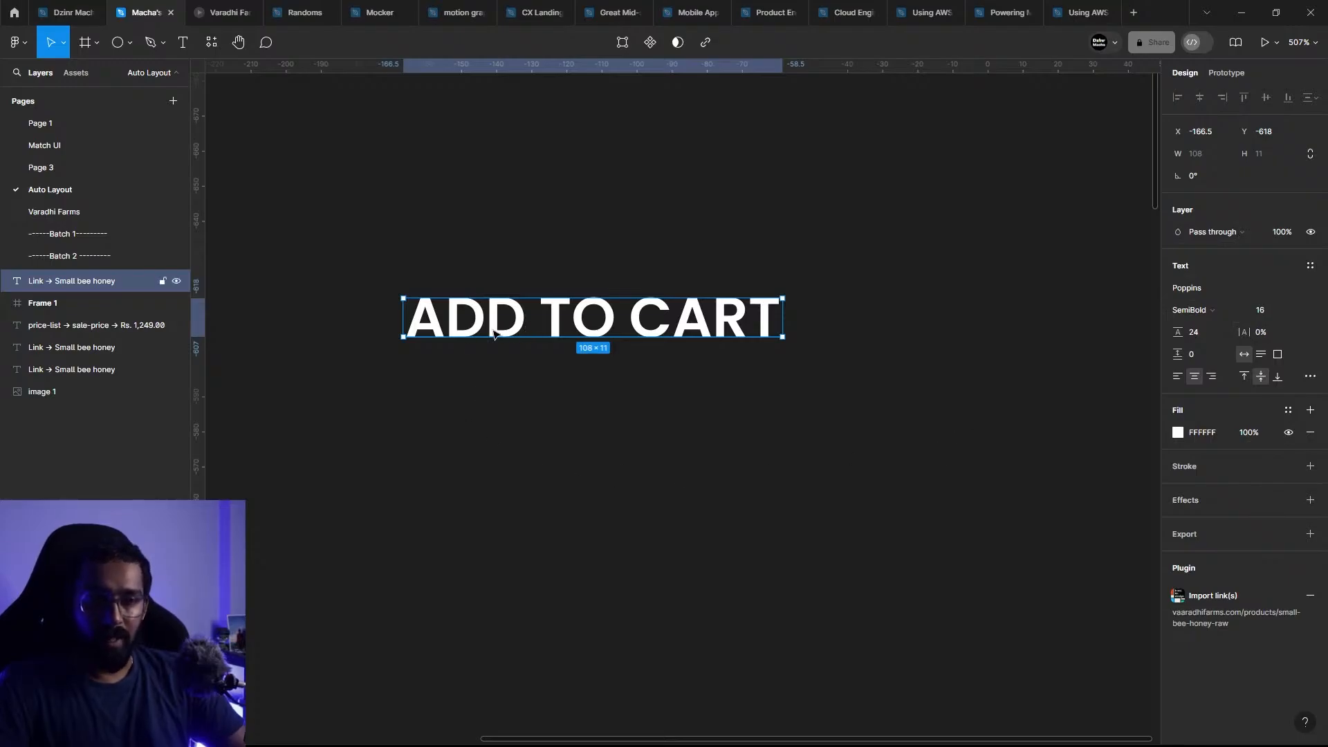
drag(505, 322, 503, 443)
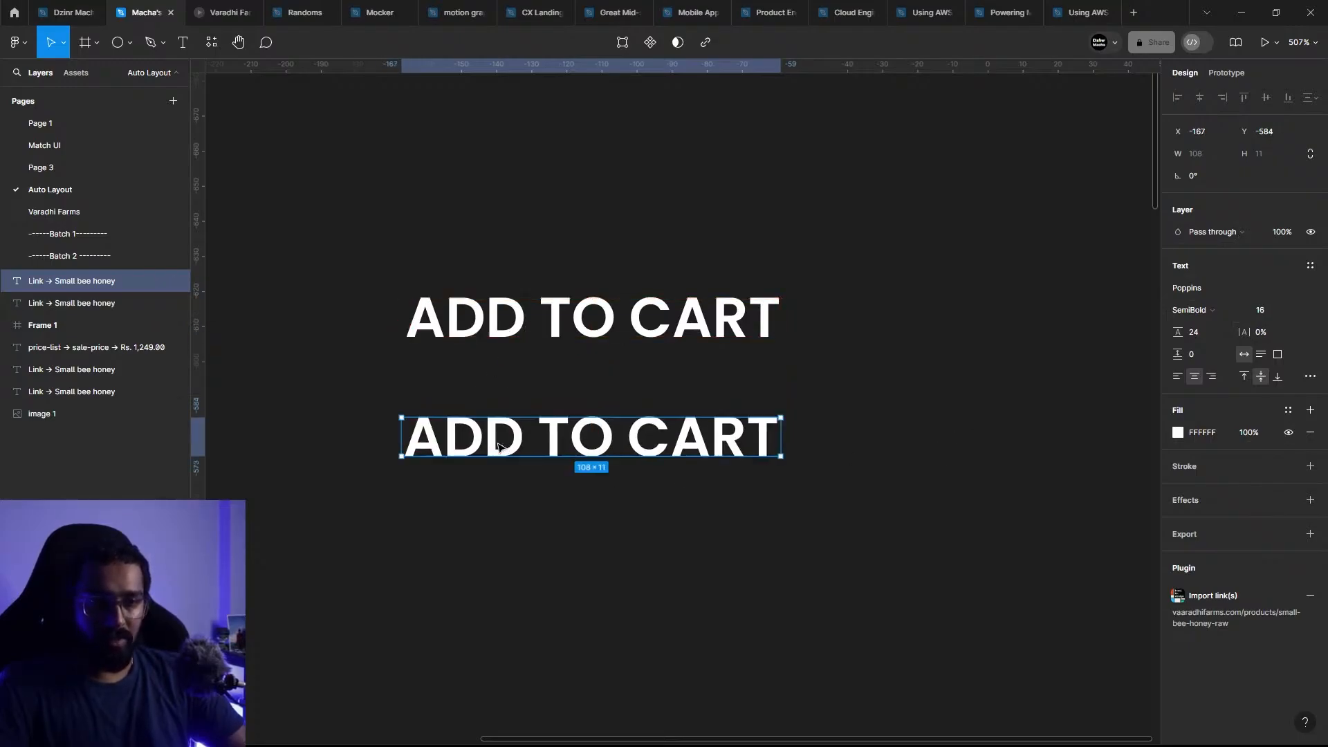
right_click(498, 443)
mouse_move(601, 597)
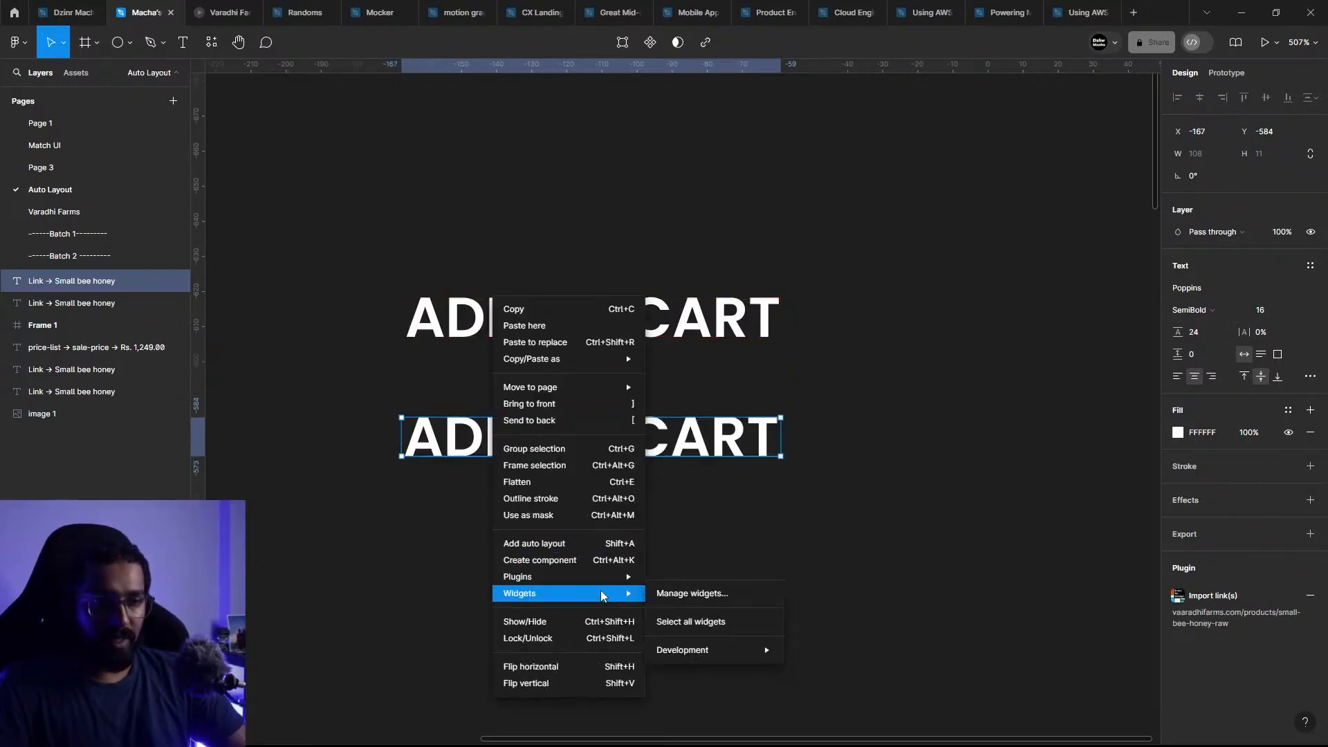
click(583, 465)
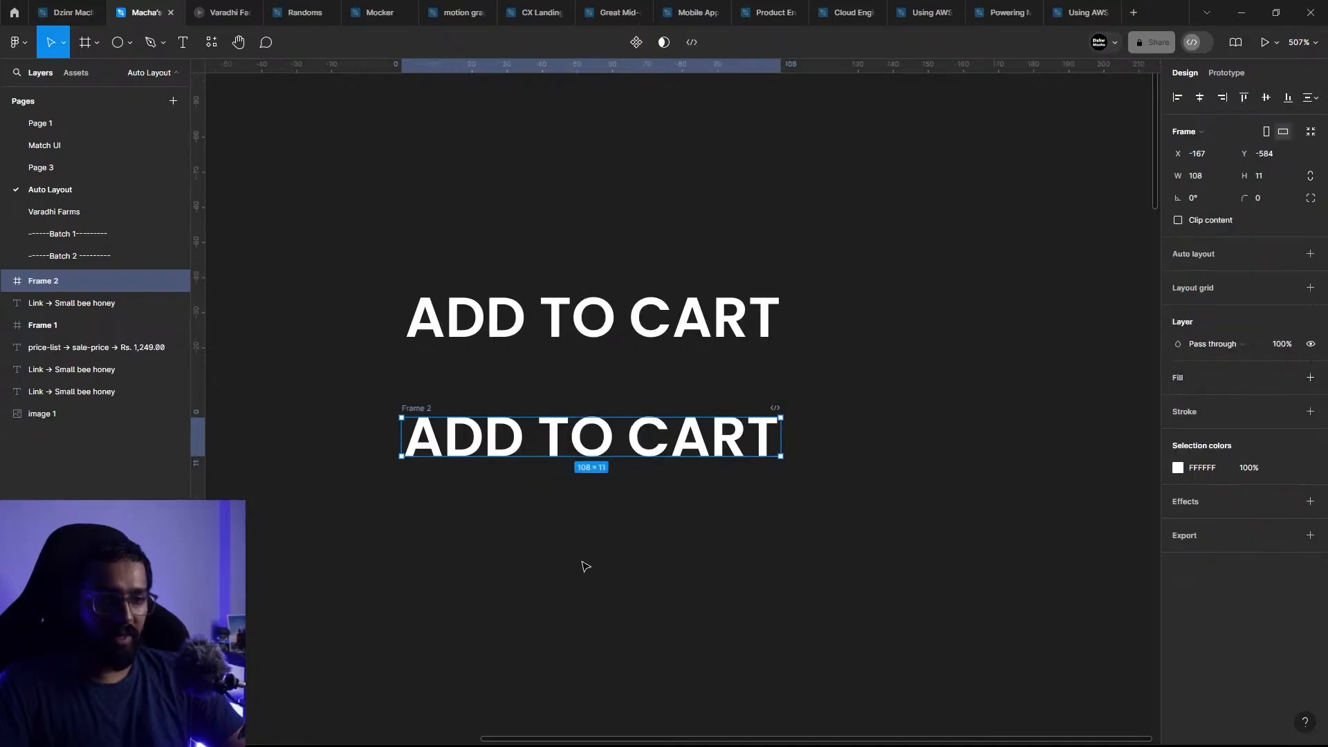
Step: Add auto layout to the frame around the lower ADD TO CART text
click(426, 424)
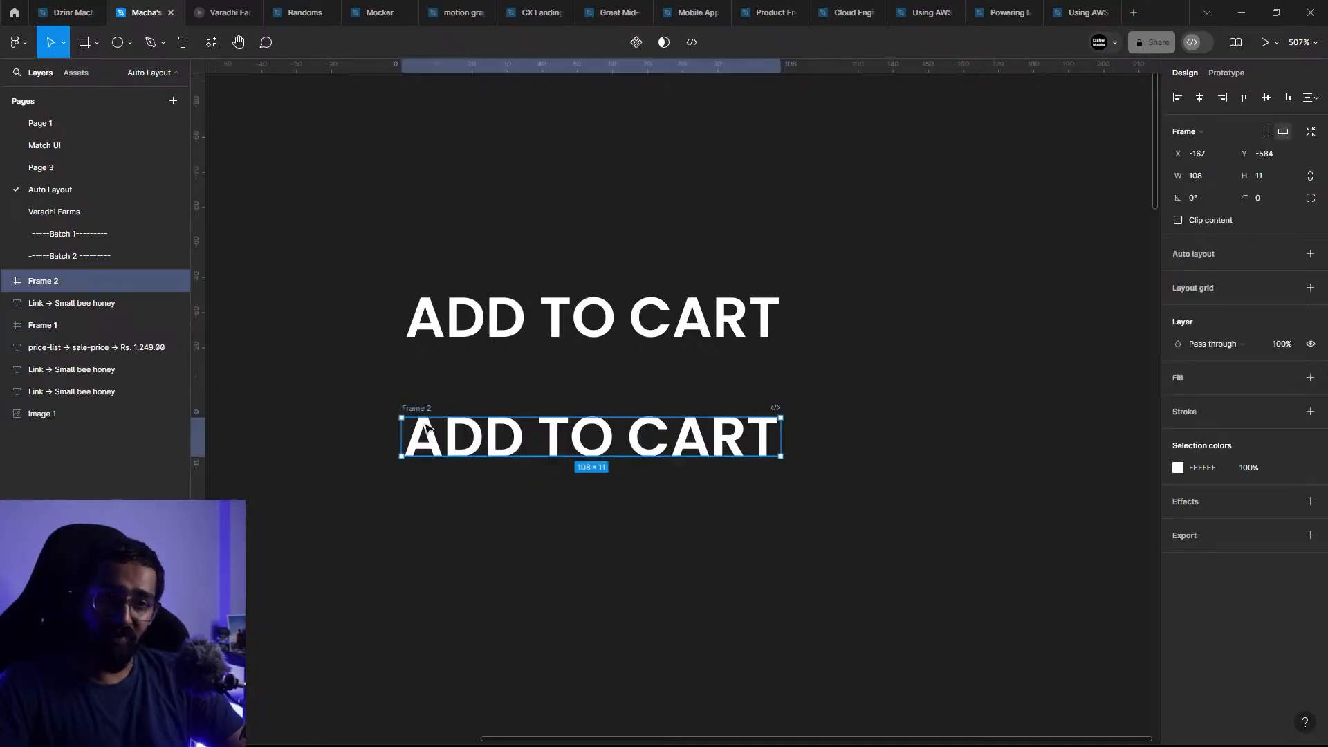
click(1310, 254)
drag(706, 505, 484, 396)
Step: Add auto layout directly to the upper ADD TO CART text and inspect its horizontal and vertical padding
click(501, 302)
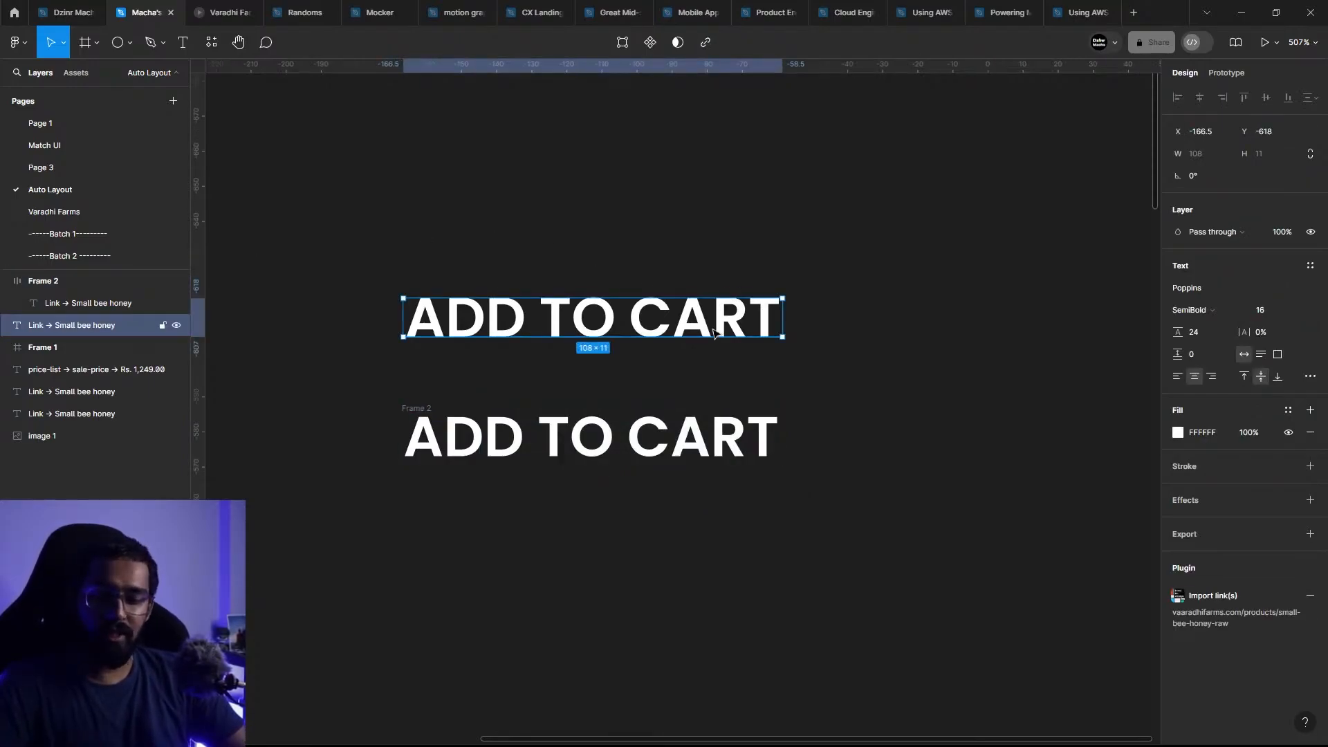
key(shift+a)
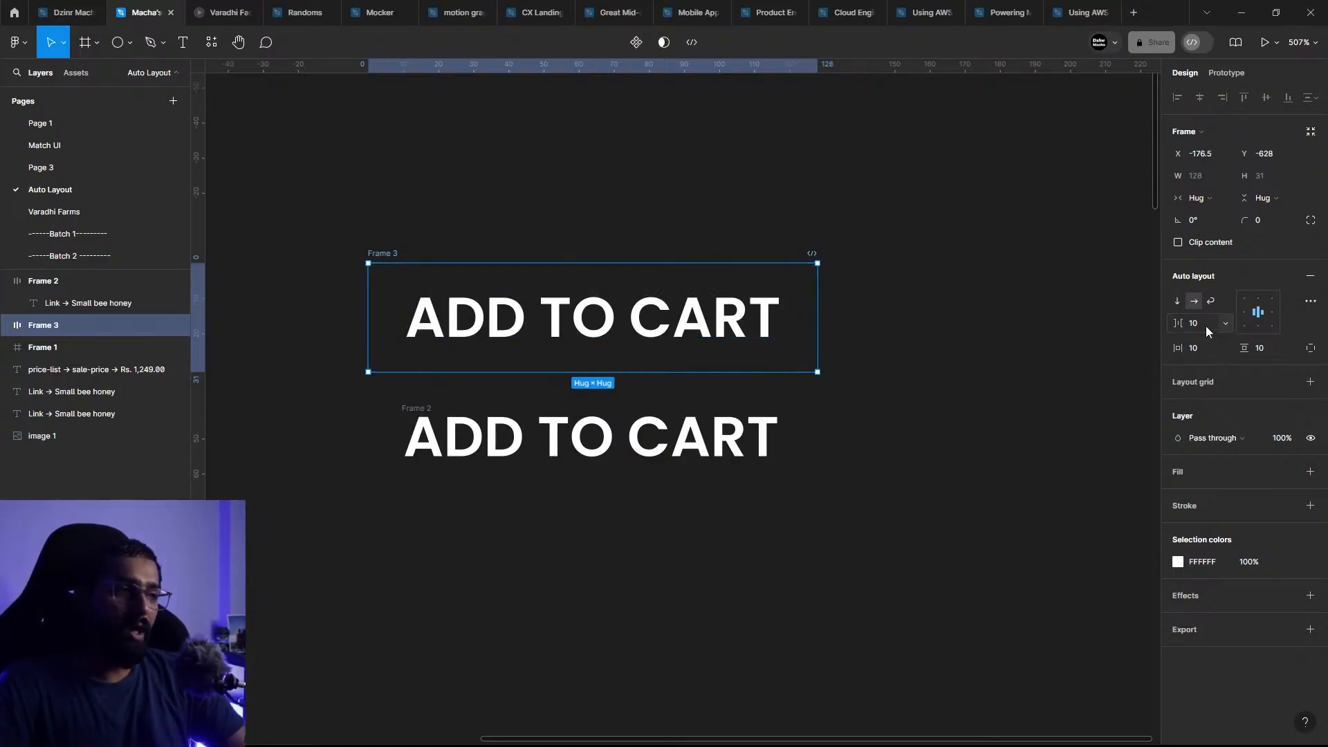
click(1170, 334)
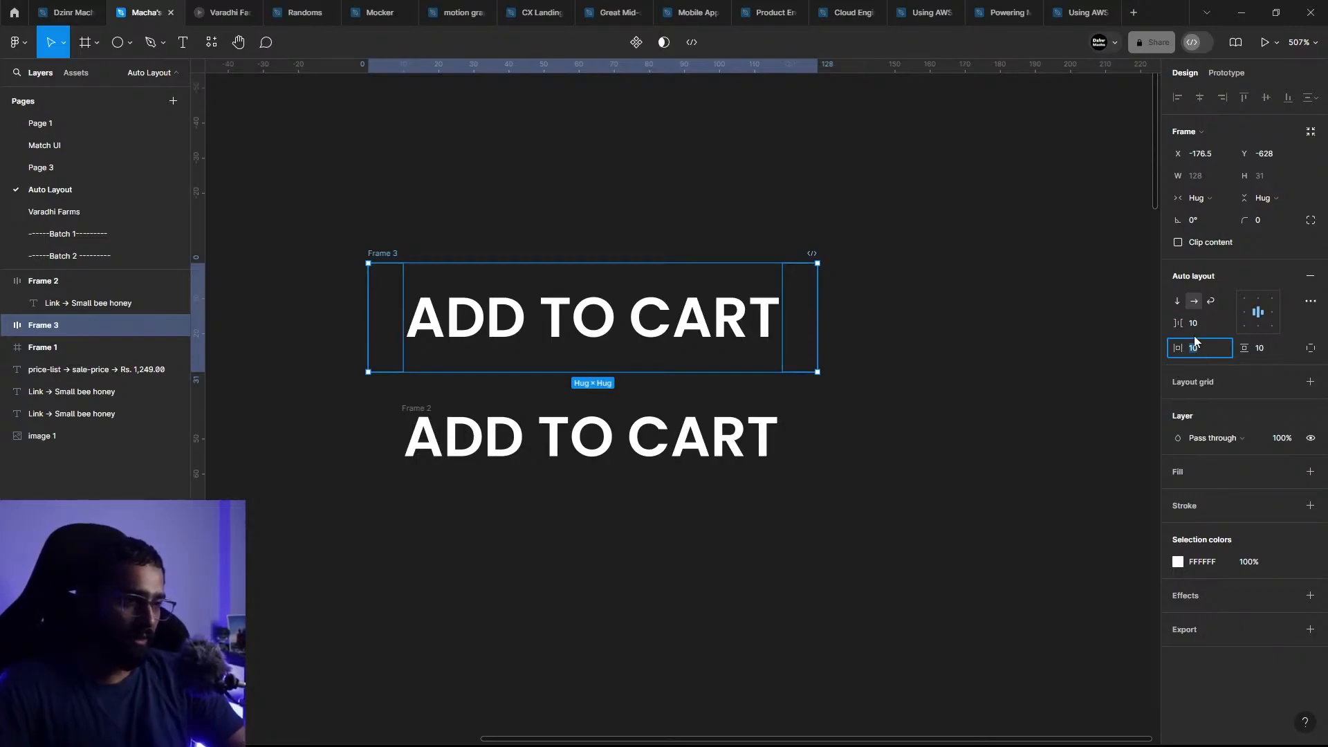
click(1212, 349)
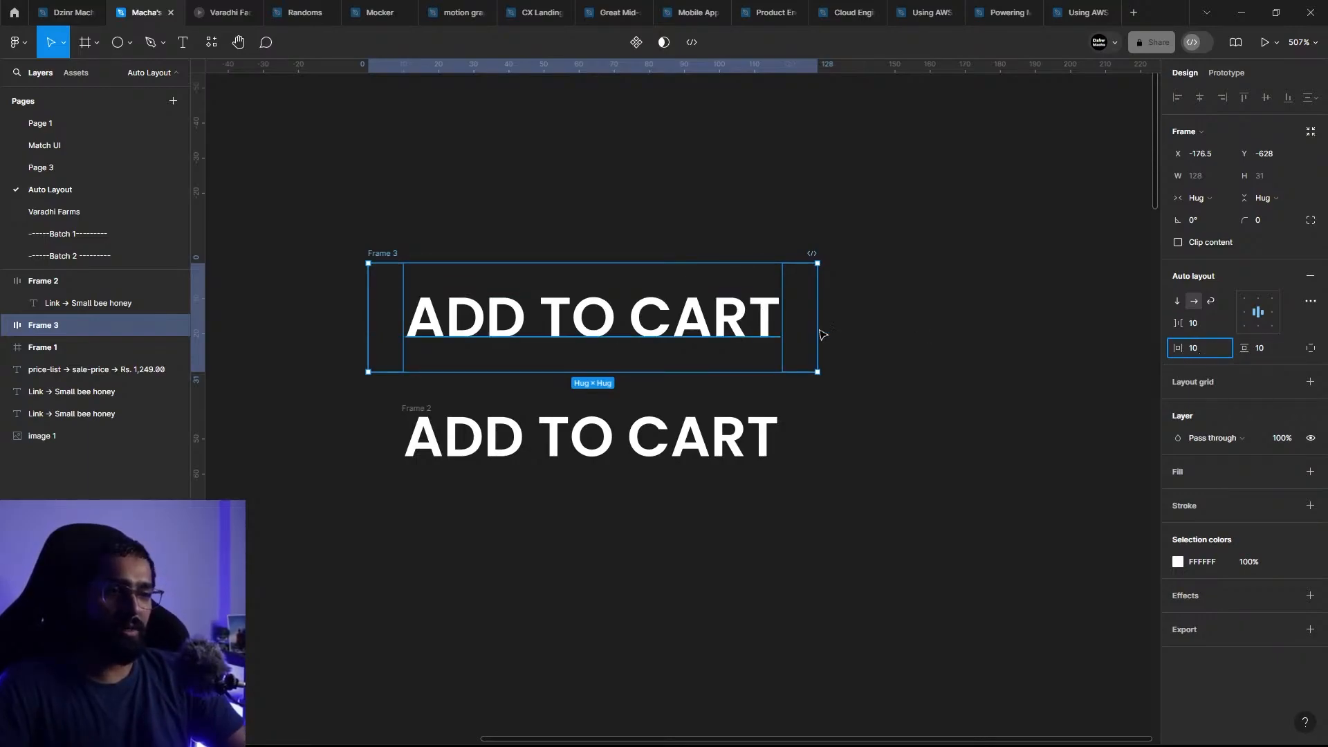
key(Tab)
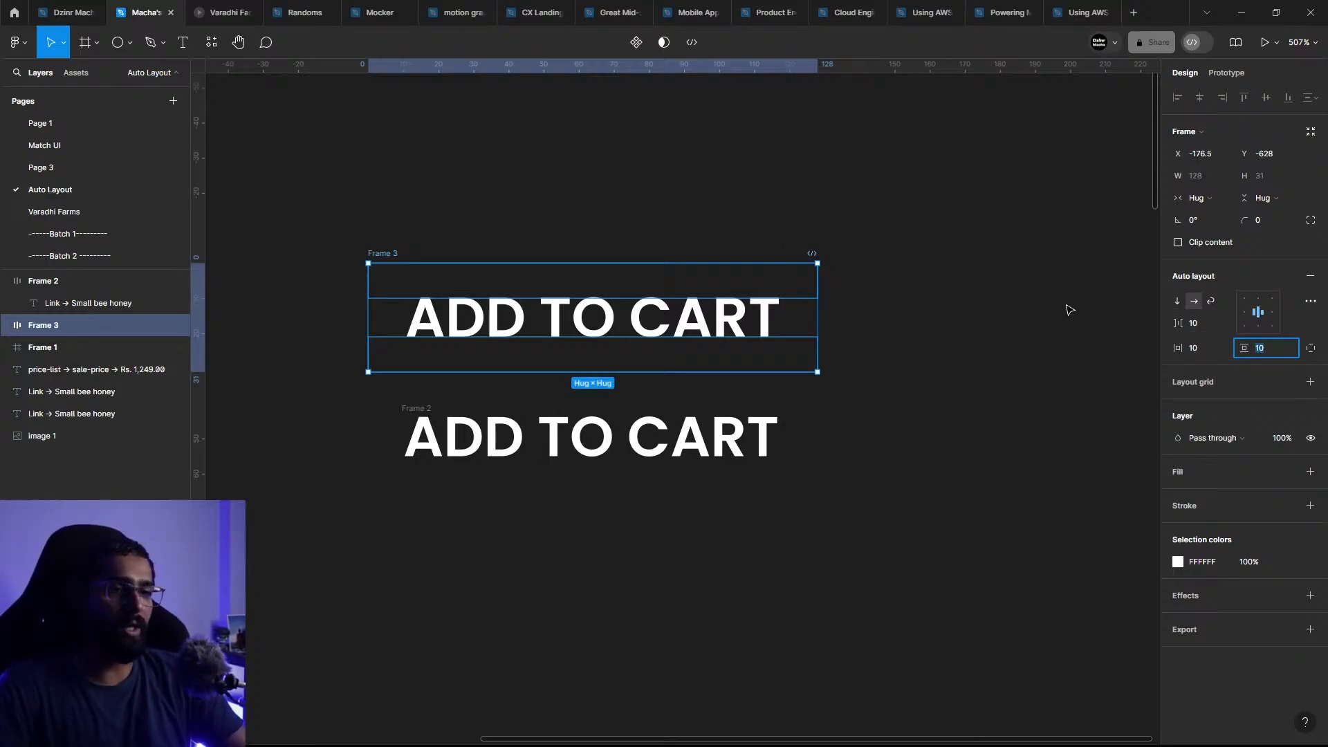
key(Escape)
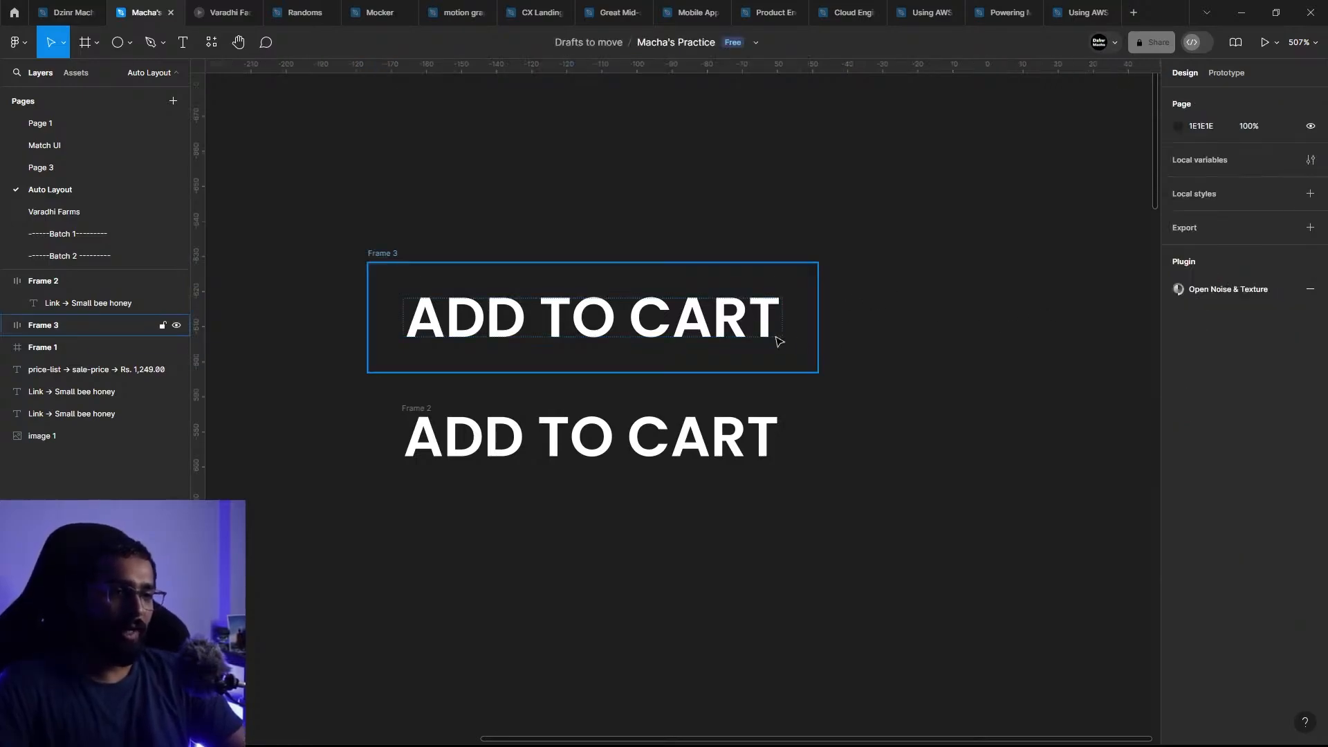
Step: Give the upper ADD TO CART auto layout frame a fill in the page's green, 25693F
click(387, 254)
click(1311, 382)
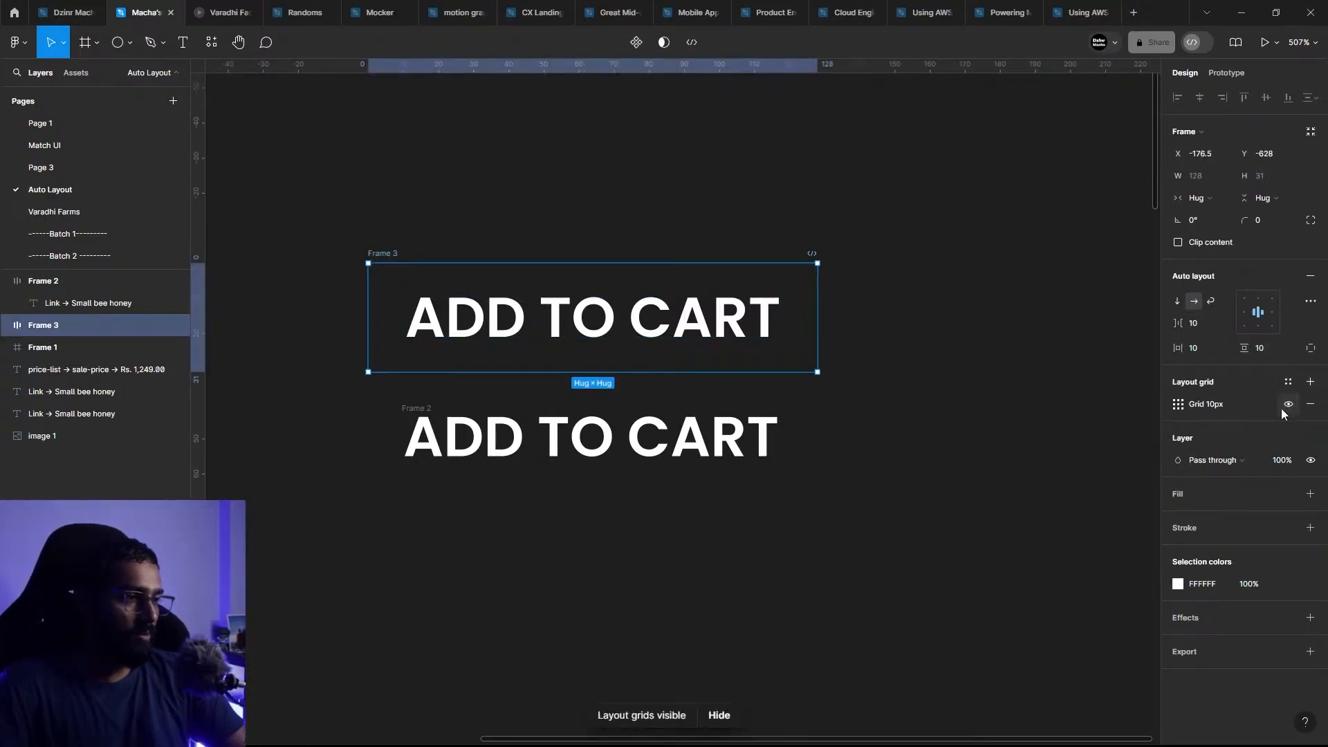
click(1311, 403)
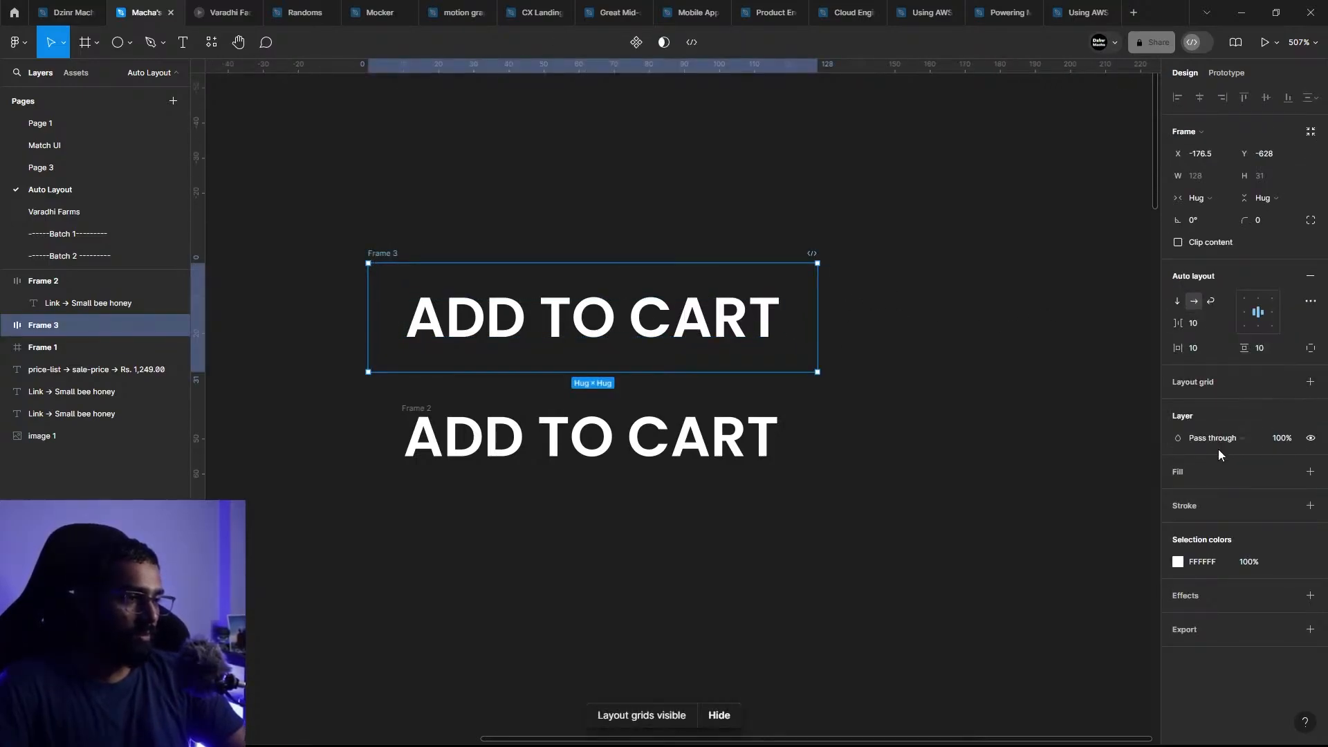
click(1310, 471)
click(1174, 498)
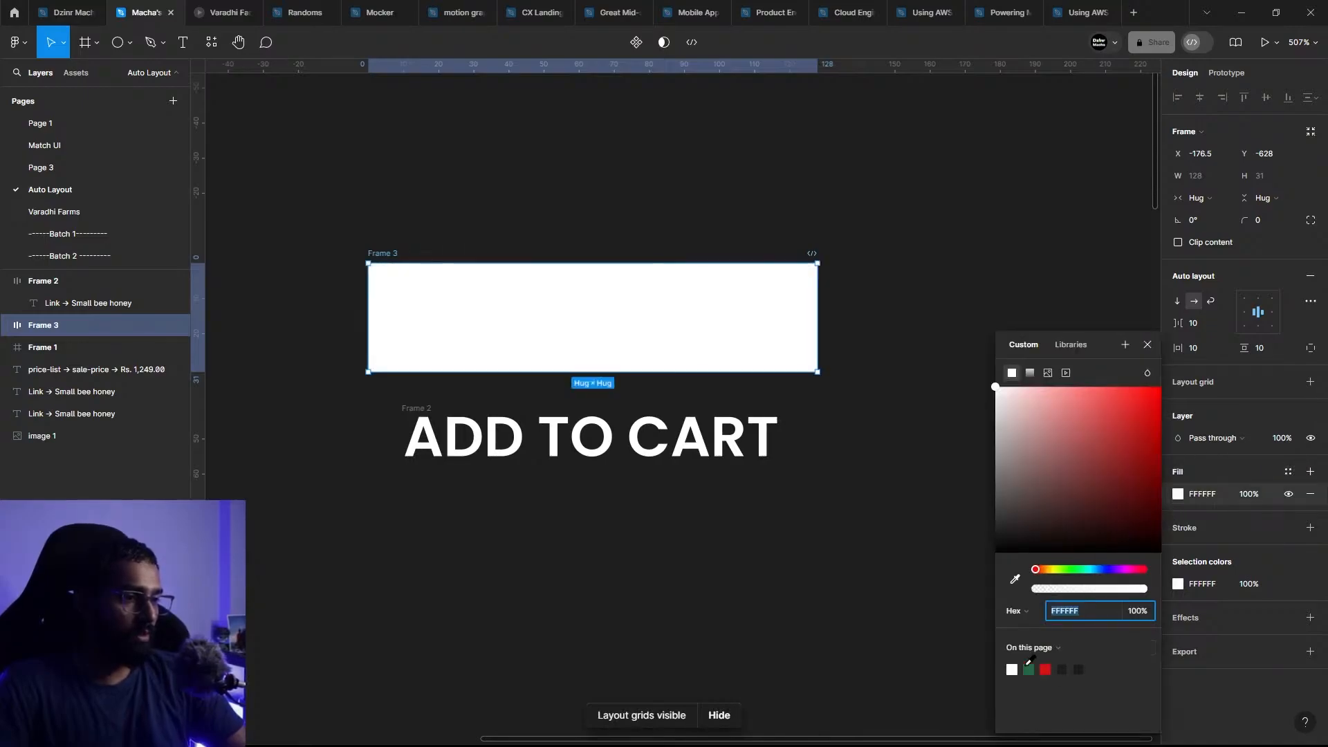
click(1031, 670)
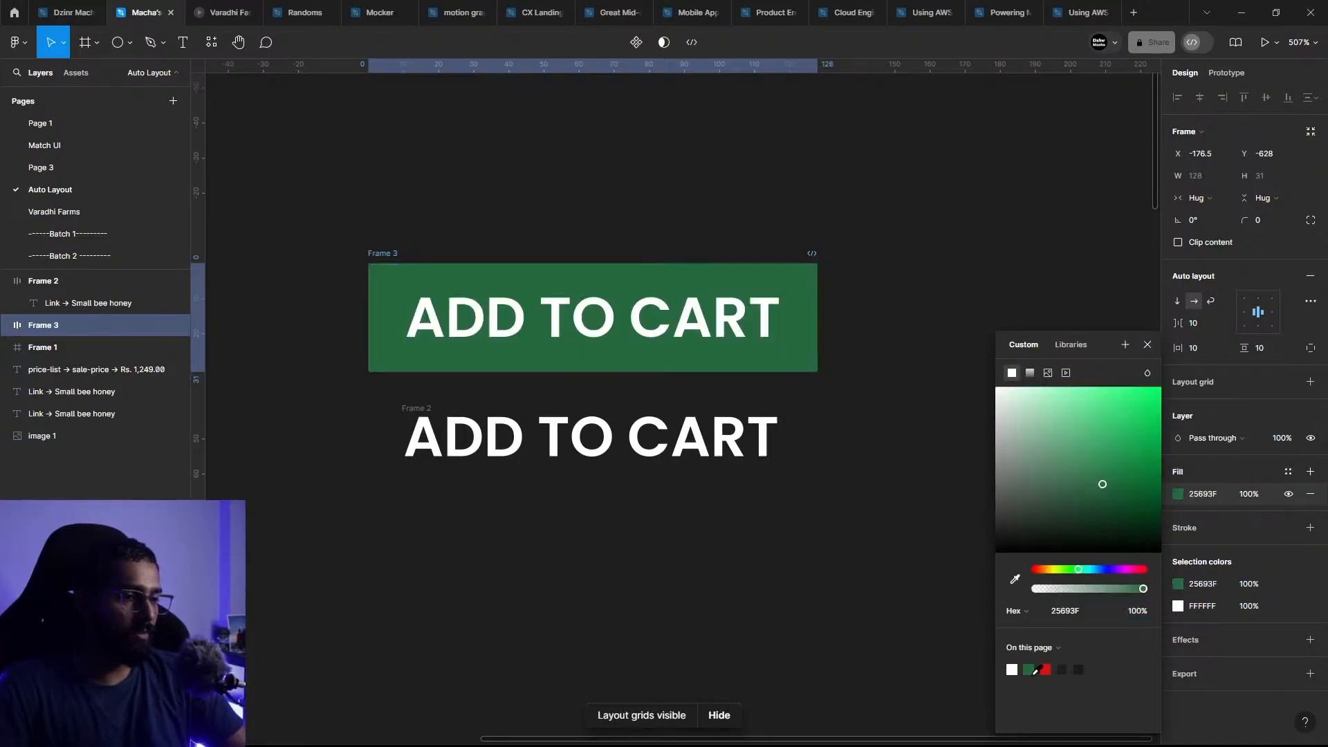
click(866, 460)
Step: Move the green ADD TO CART button up and away from the lower text, to X -191, Y -657
scroll(864, 397, down, 1)
scroll(864, 397, down, 2)
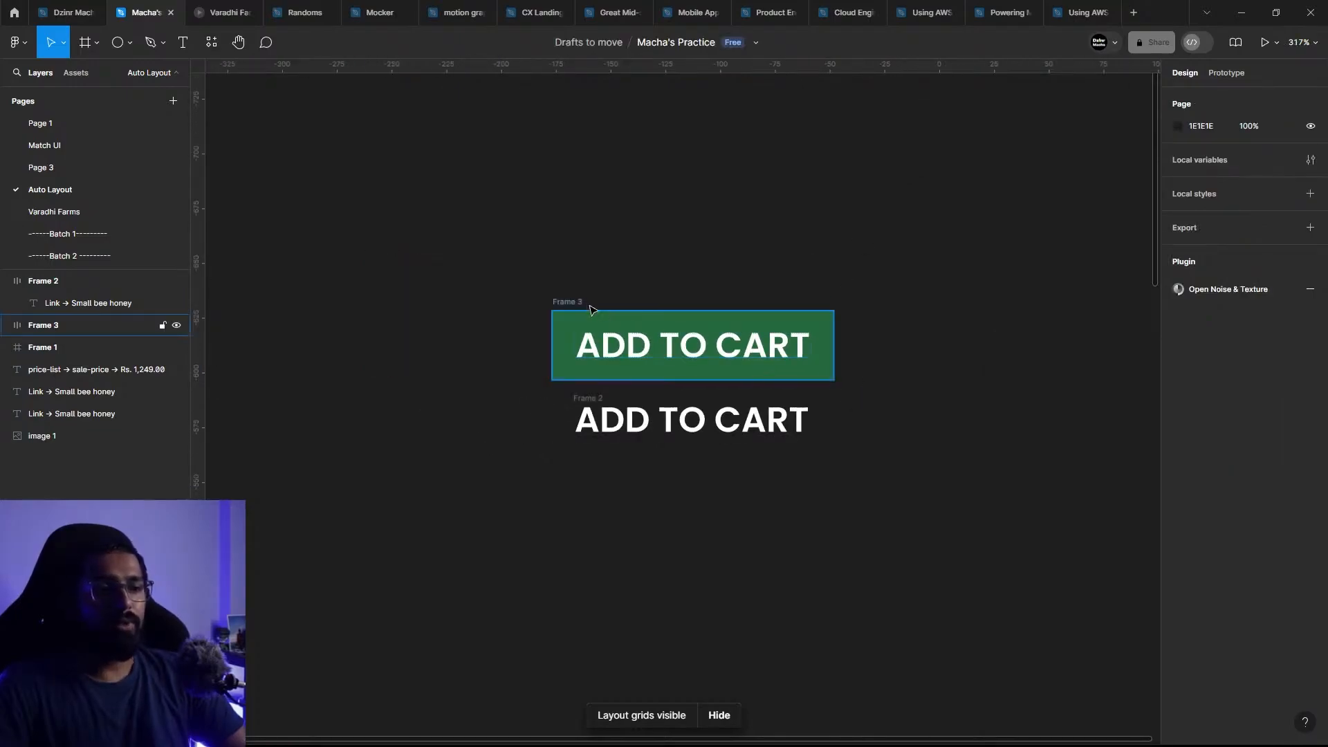
drag(578, 305, 546, 241)
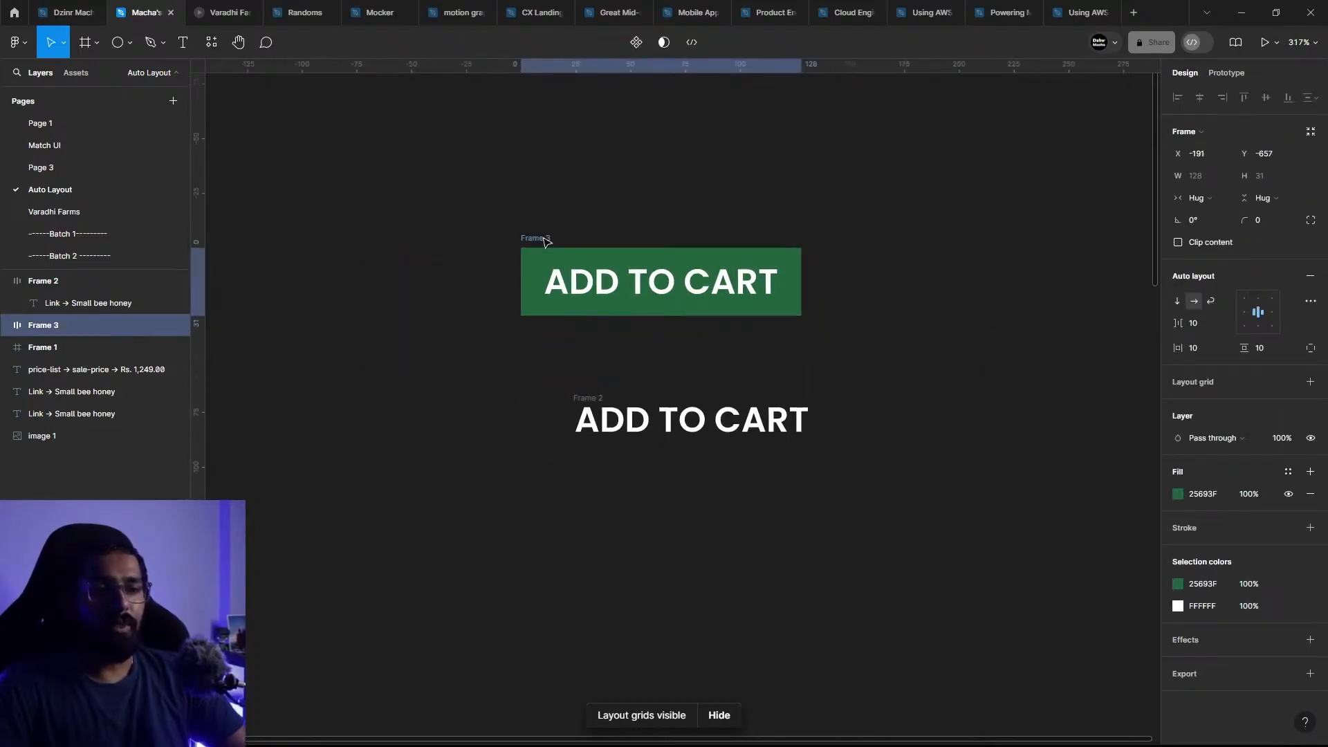
click(667, 186)
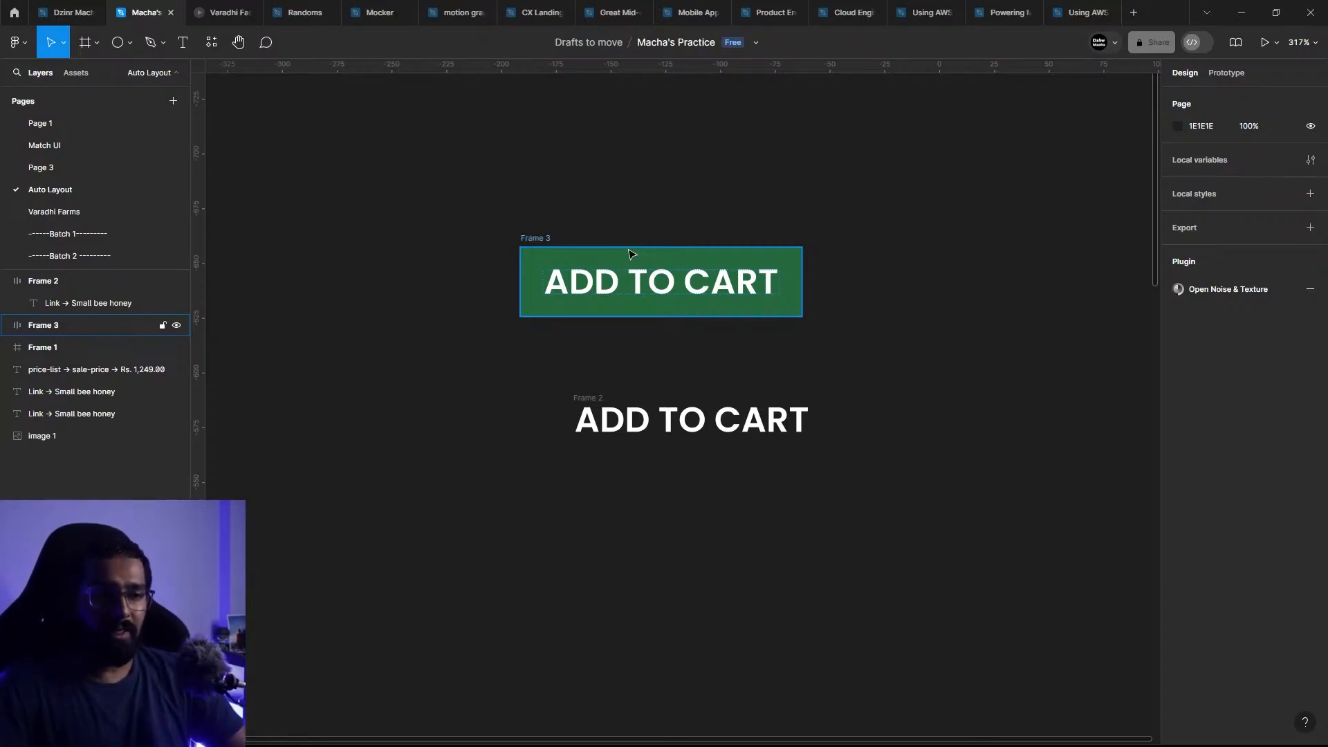
Step: Set the green button's horizontal padding to 30 and its vertical padding to 20
click(529, 242)
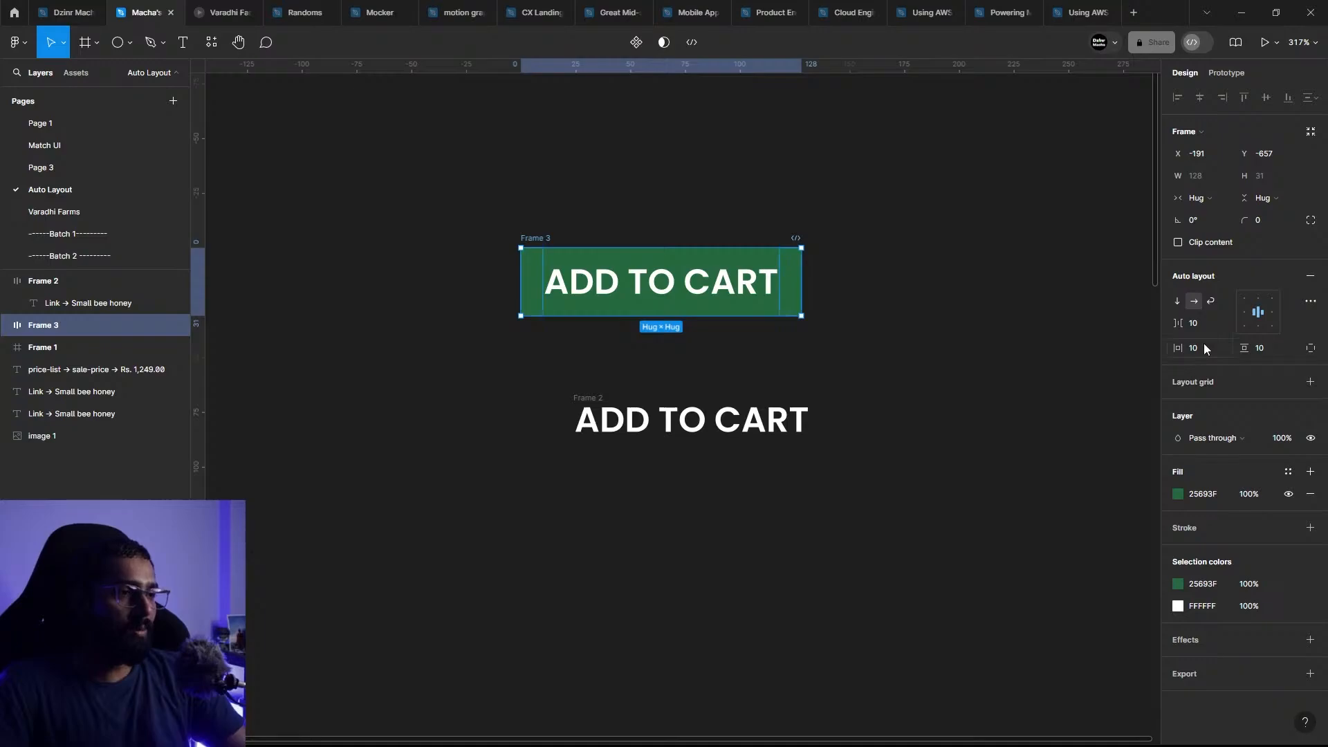
key(shift+Up)
key(shift+Up)
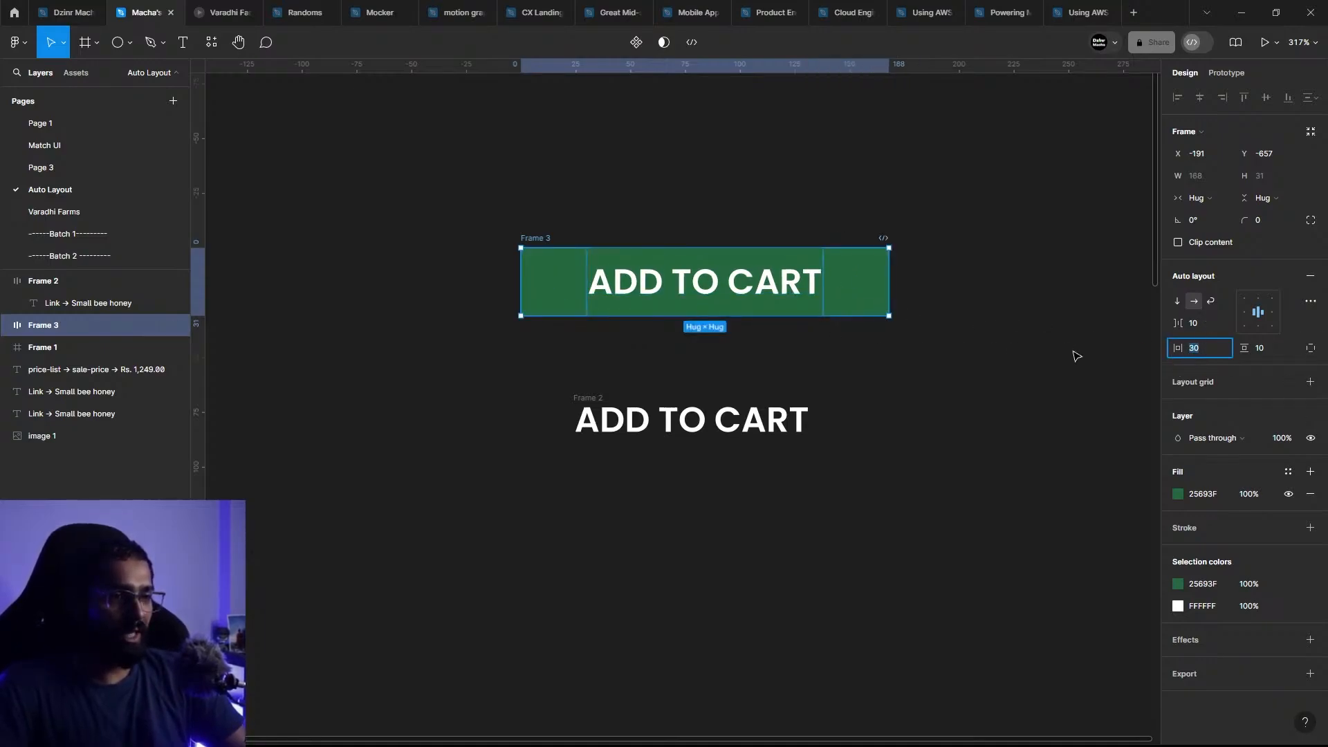
click(1269, 347)
text(20)
key(Return)
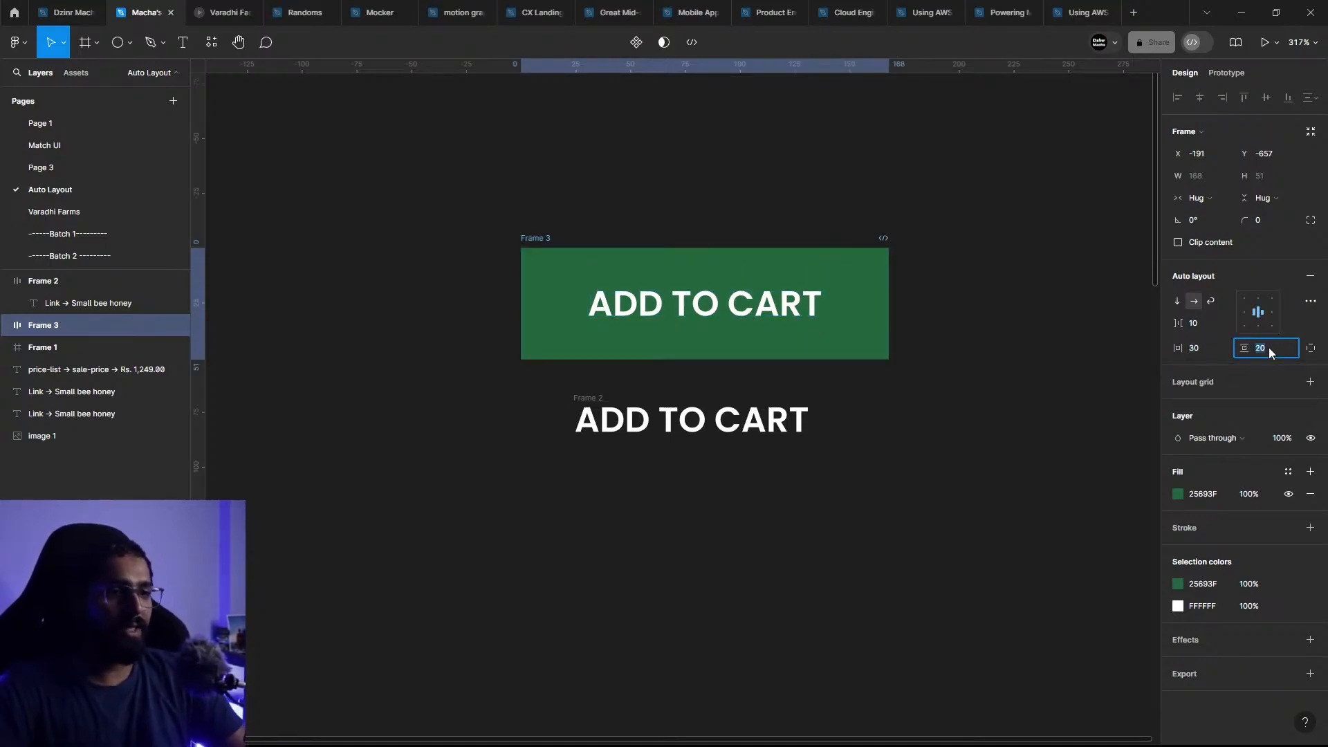
click(825, 365)
drag(891, 364, 731, 364)
double_click(731, 363)
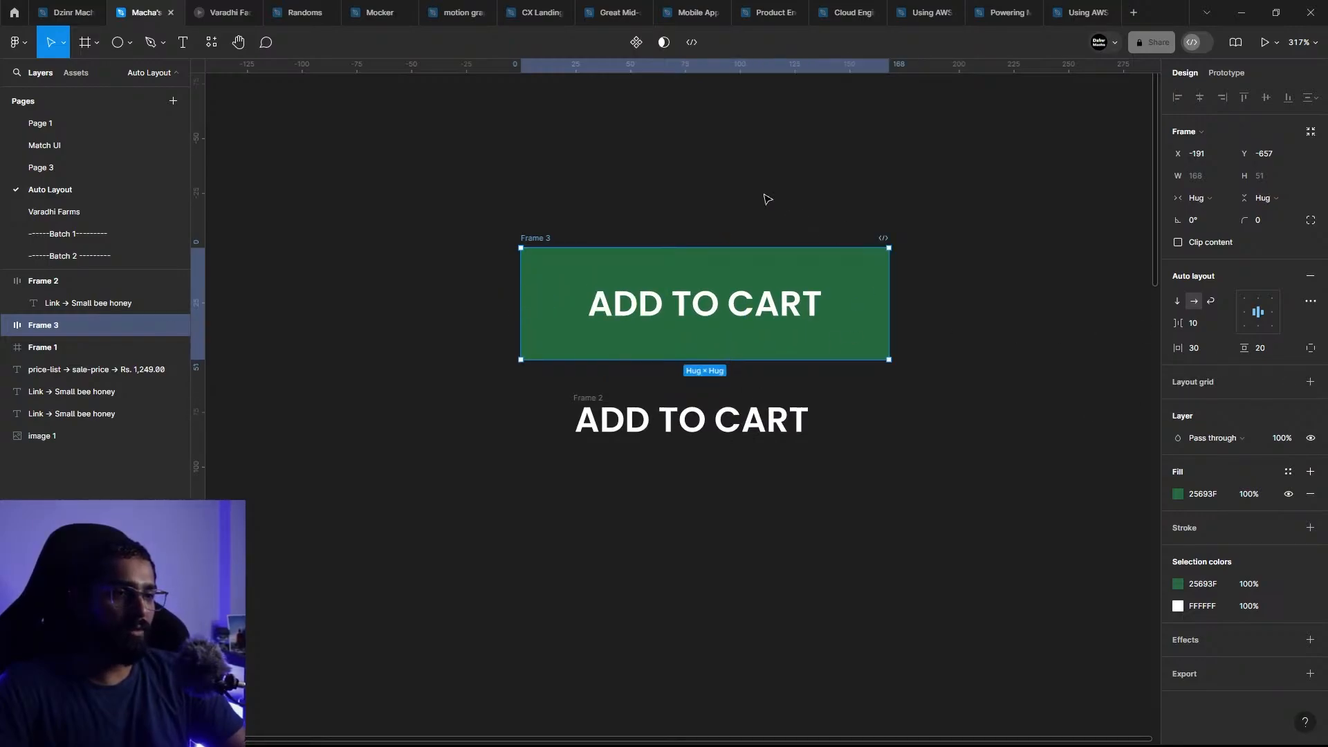
click(697, 308)
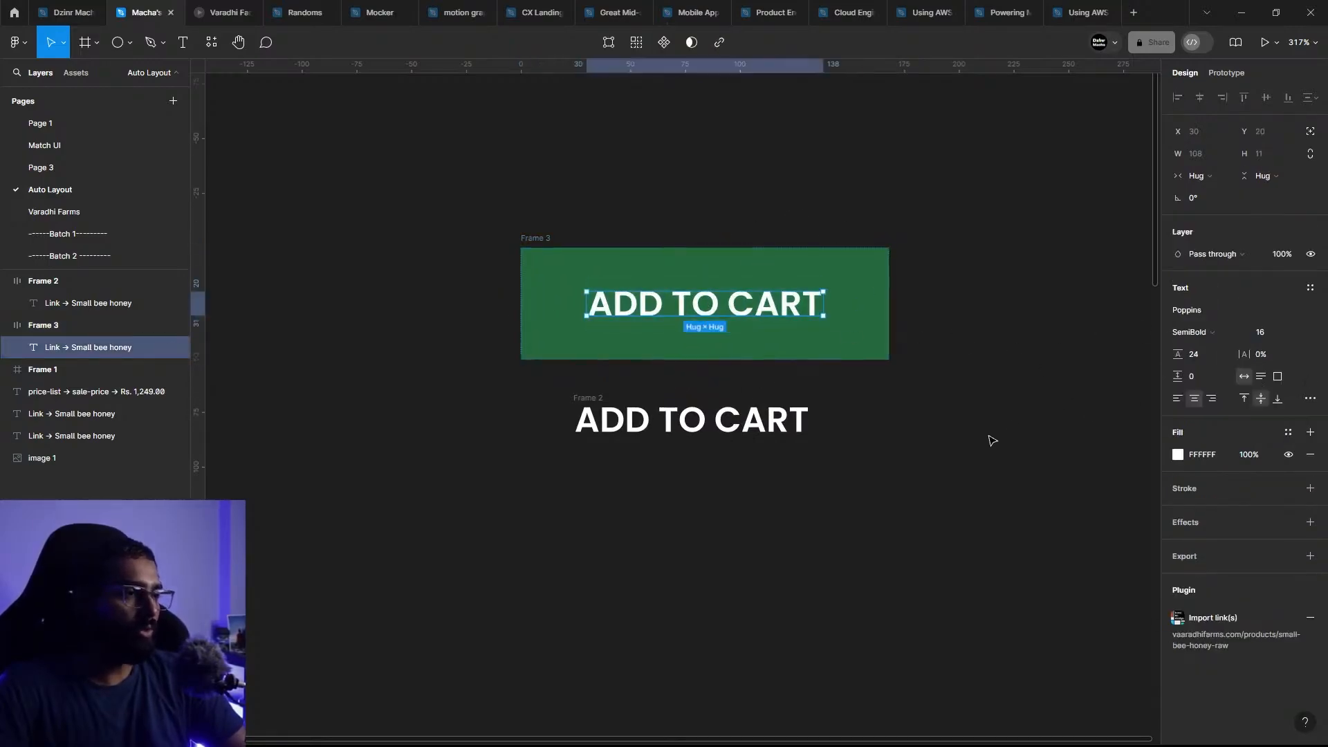
click(638, 213)
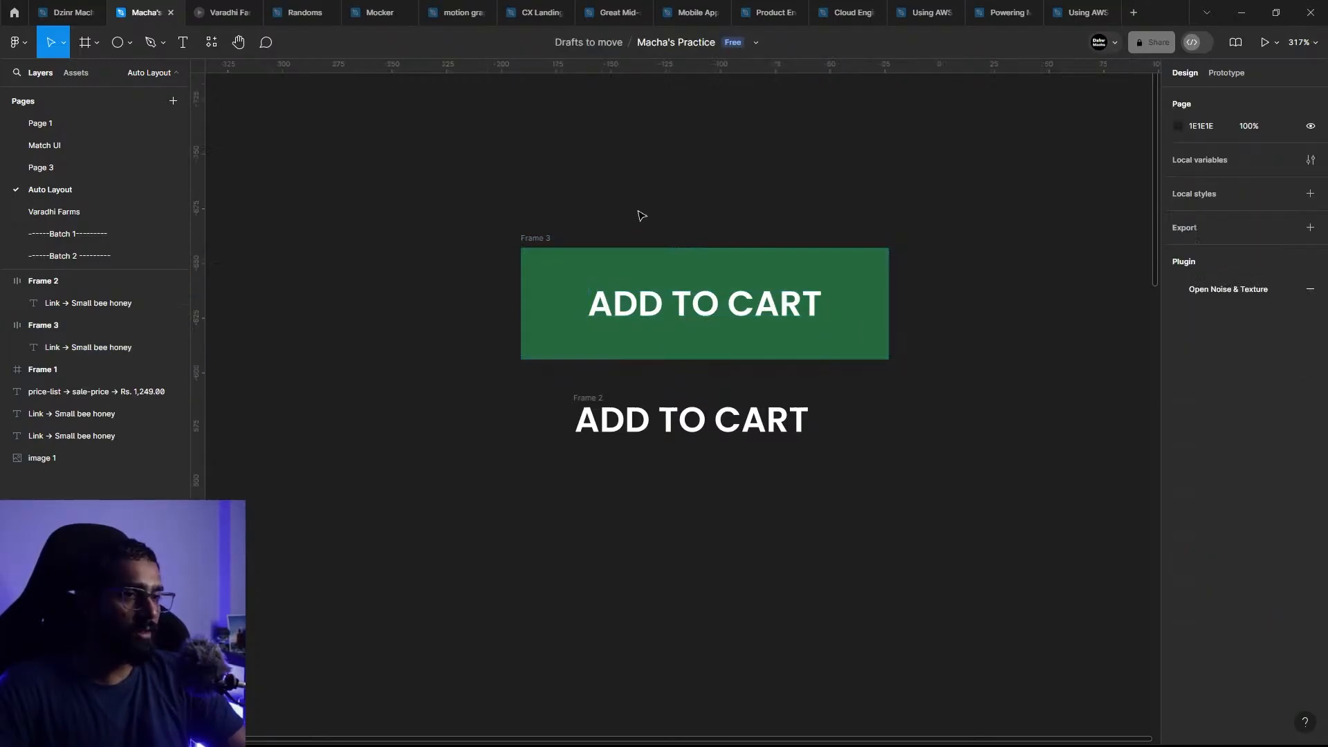
Step: Try the vertical, horizontal and wrap auto layout directions on the green button, then return it to horizontal layout
click(526, 238)
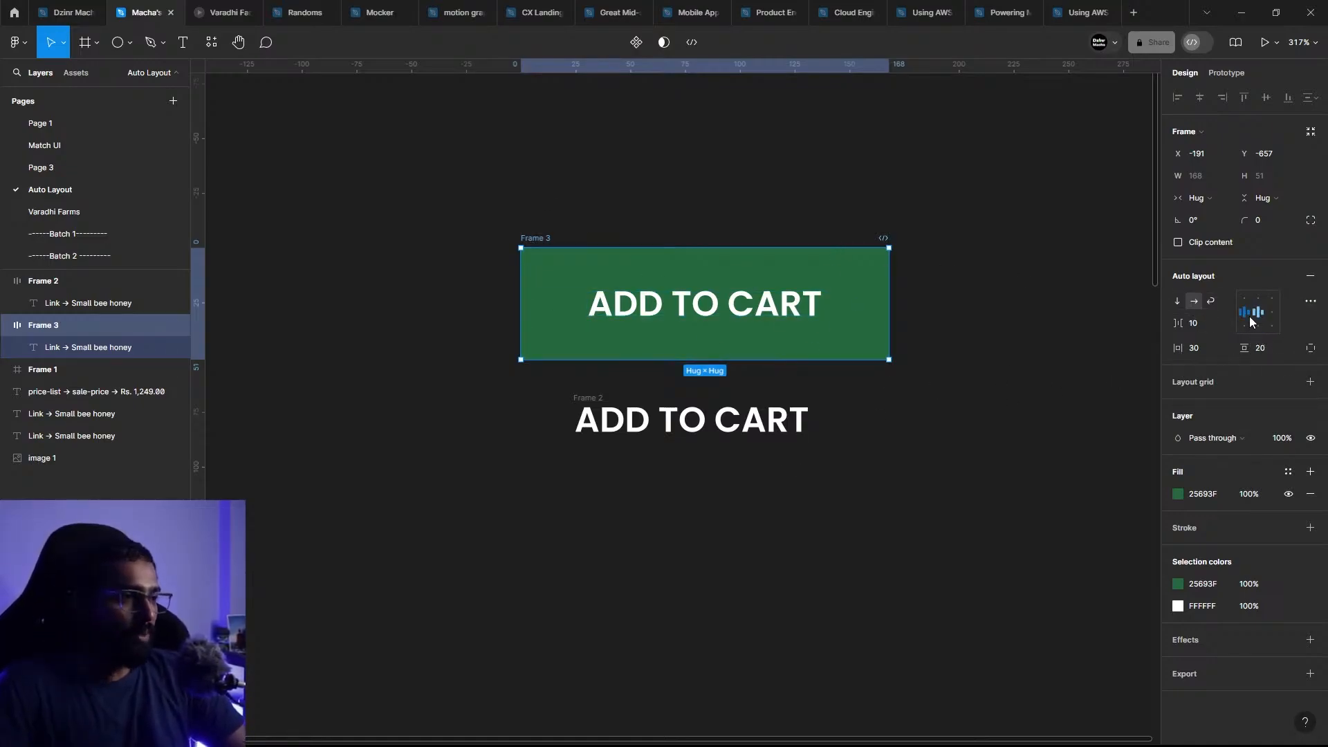
click(1177, 301)
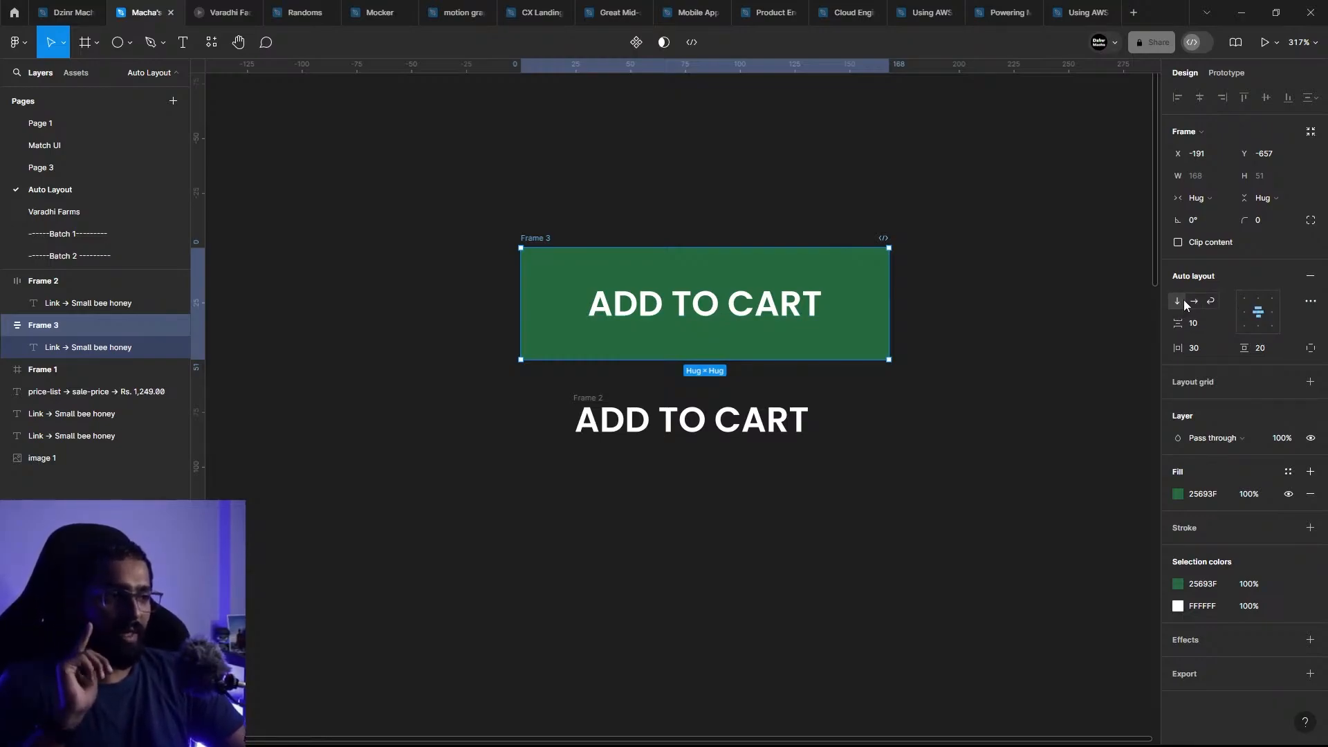
click(1194, 301)
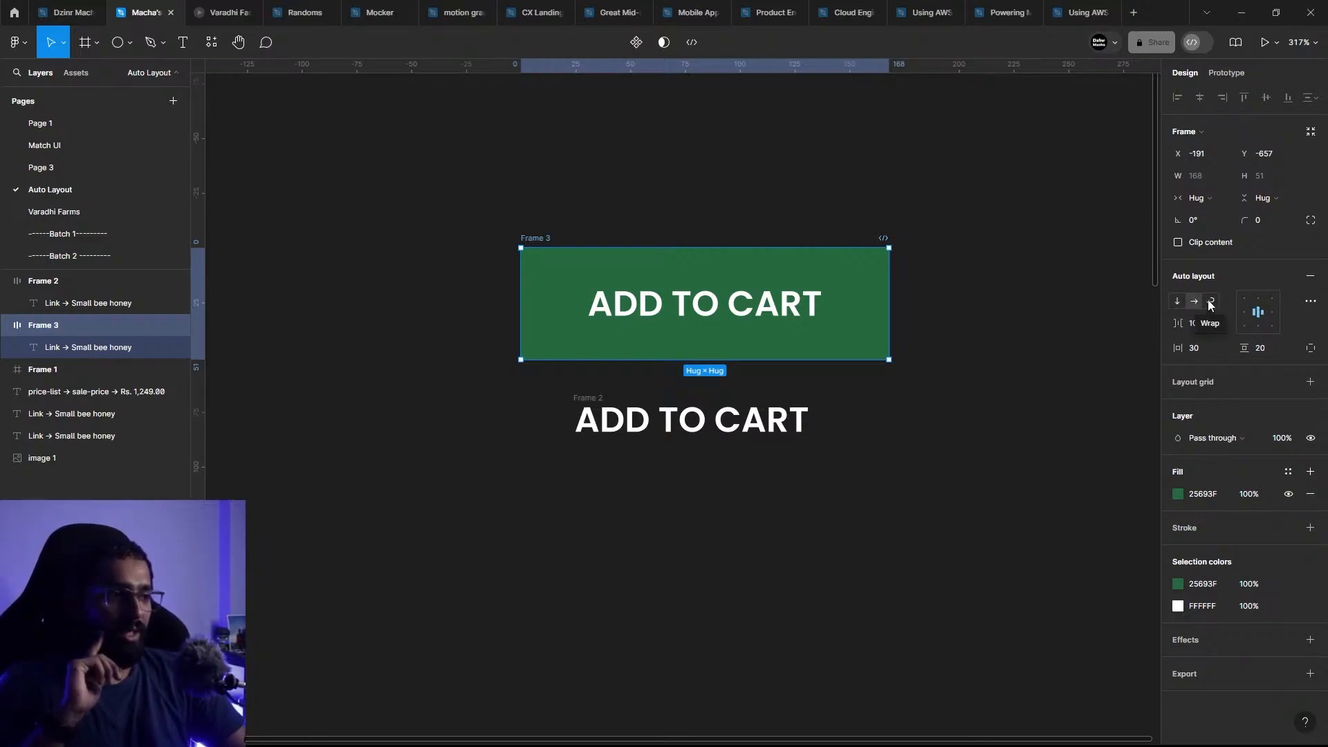
click(1210, 301)
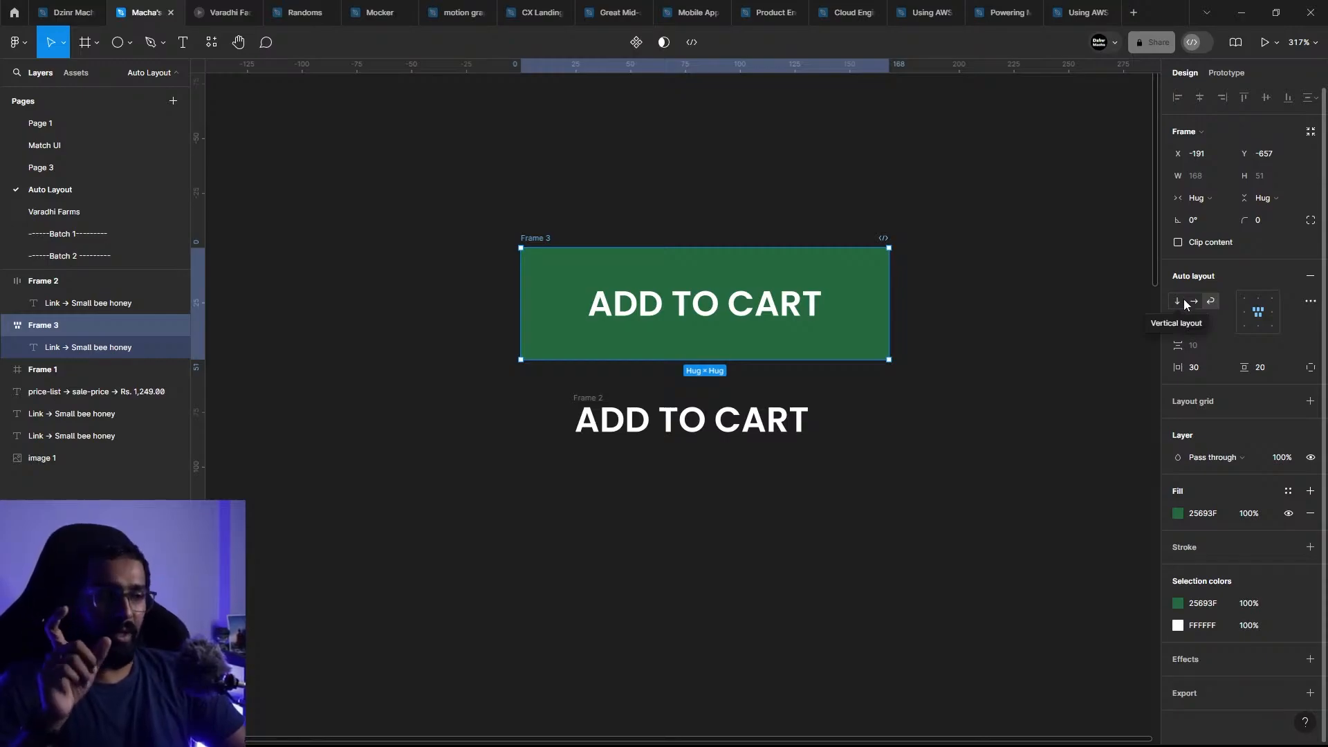
click(1180, 301)
click(1193, 302)
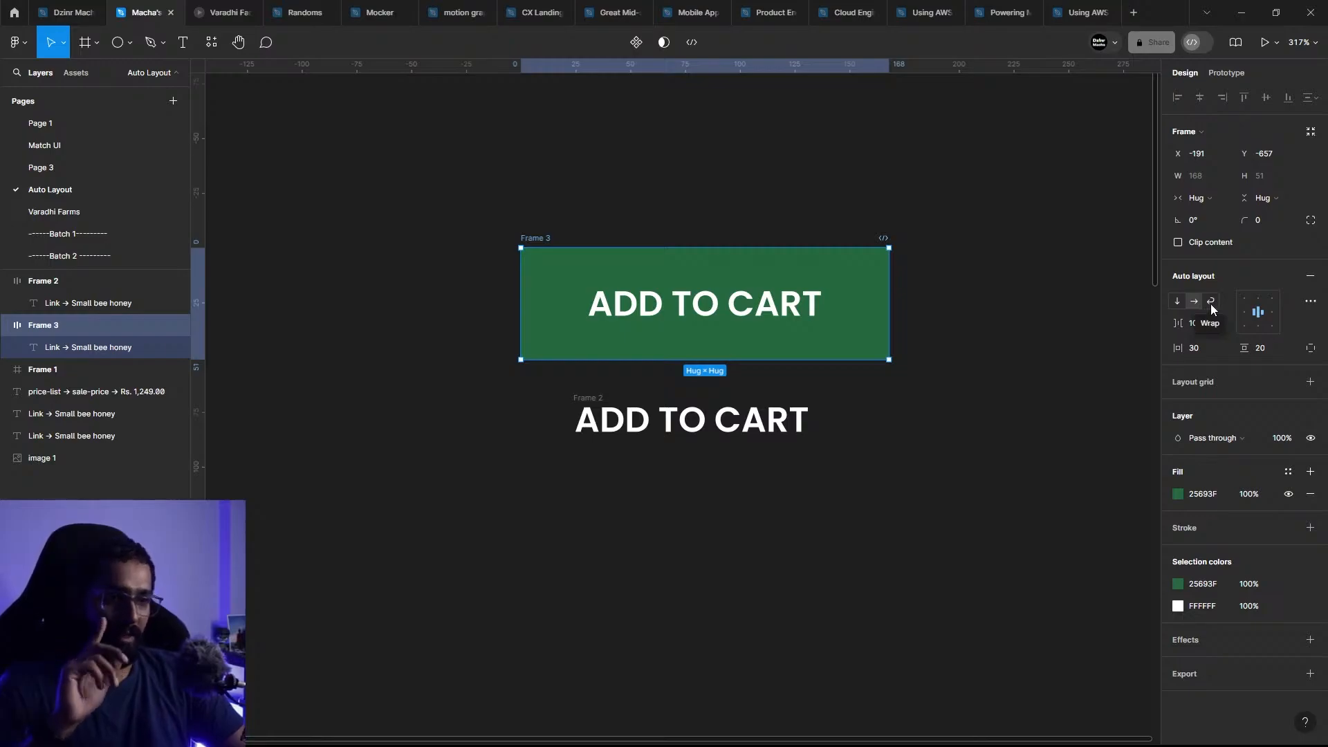
Step: Set the green button's auto layout alignment to left, vertically centred
drag(611, 266, 578, 280)
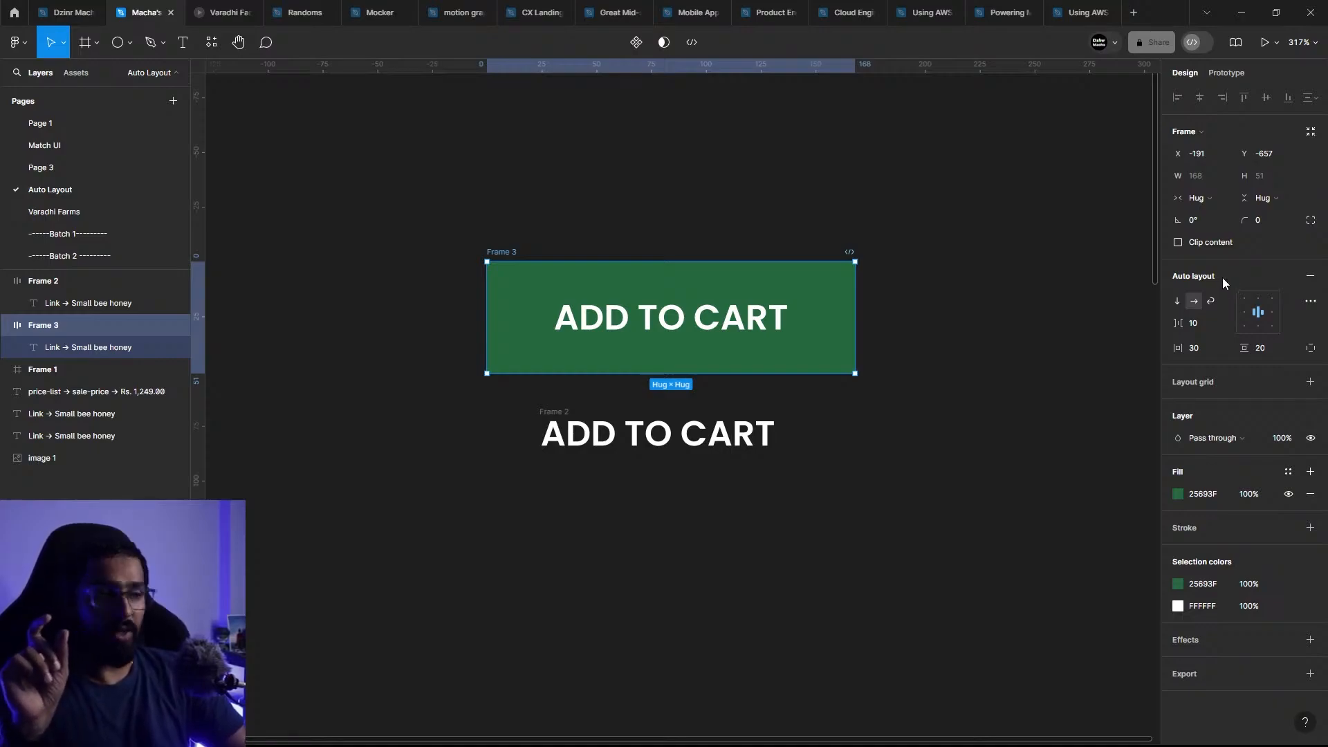
click(1251, 317)
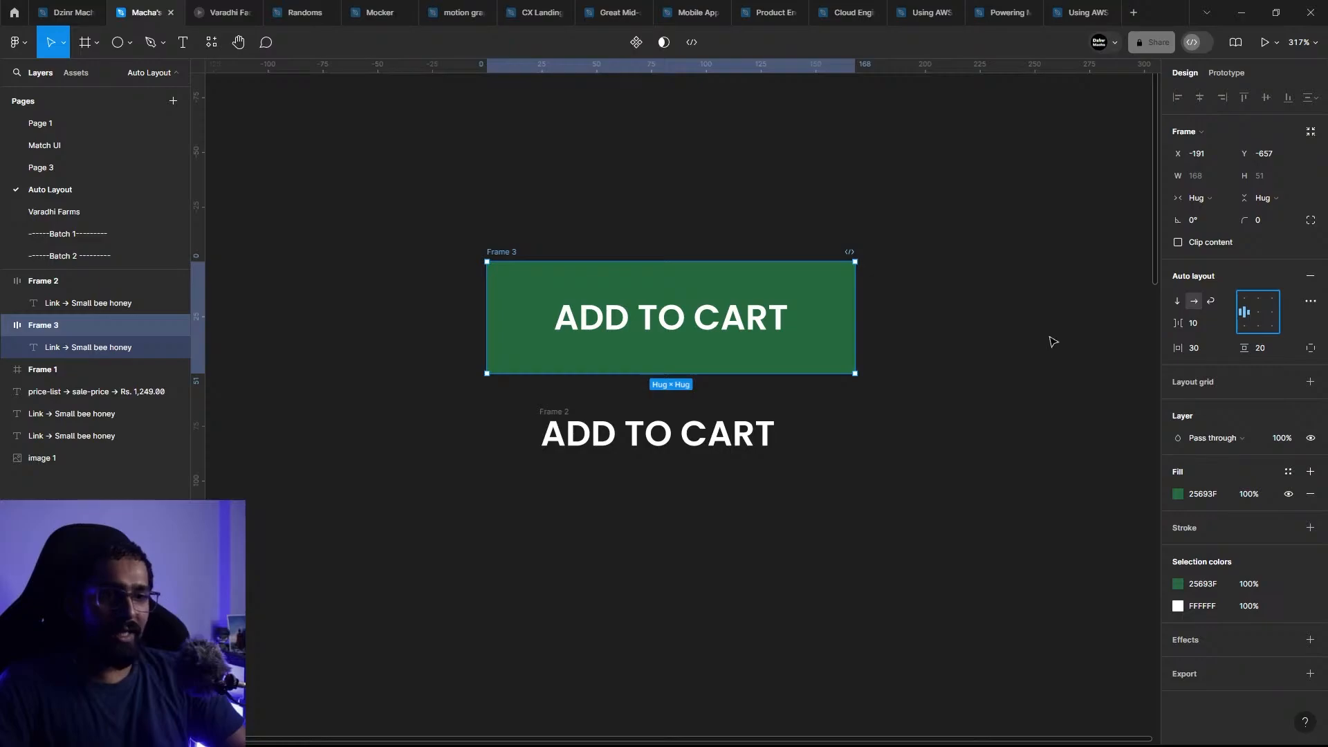
Step: Try resizing the green button to a width of 218 and to a height of 80, undoing each resize
drag(857, 308, 965, 312)
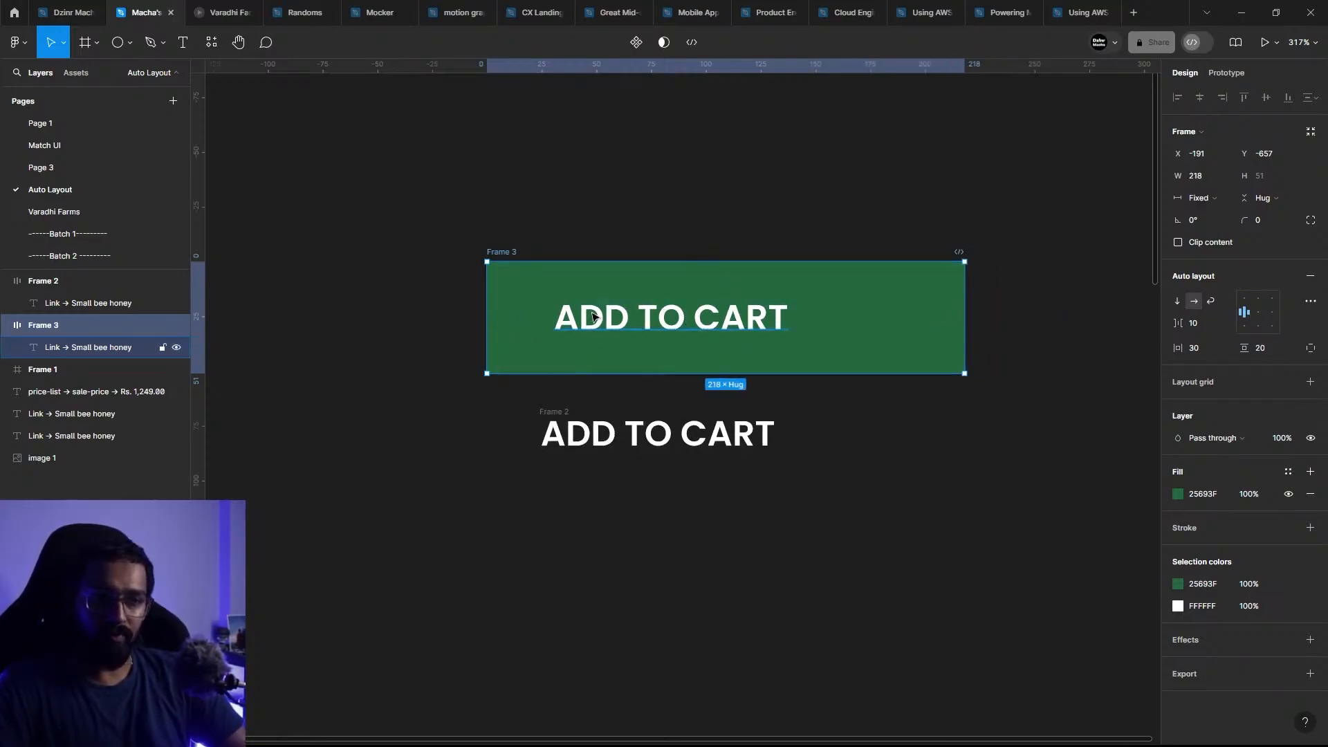
key(ctrl+z)
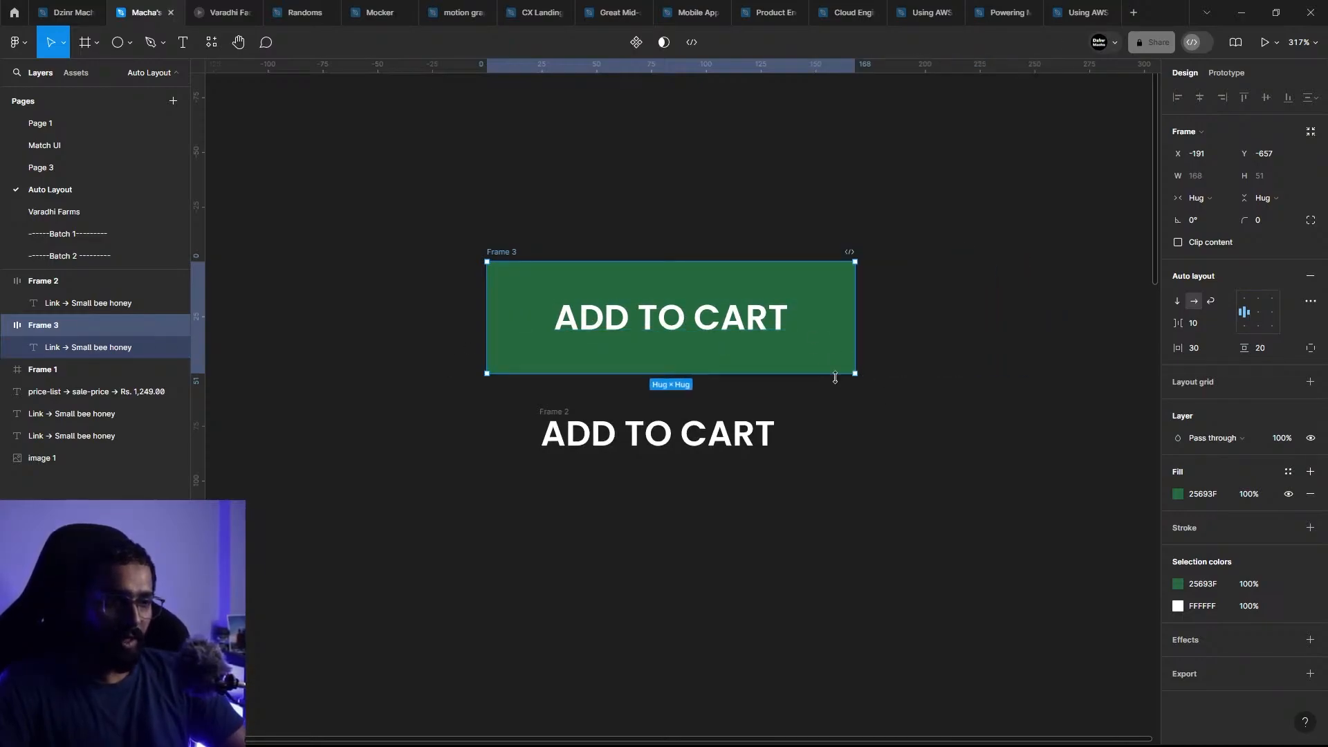
drag(834, 374, 822, 437)
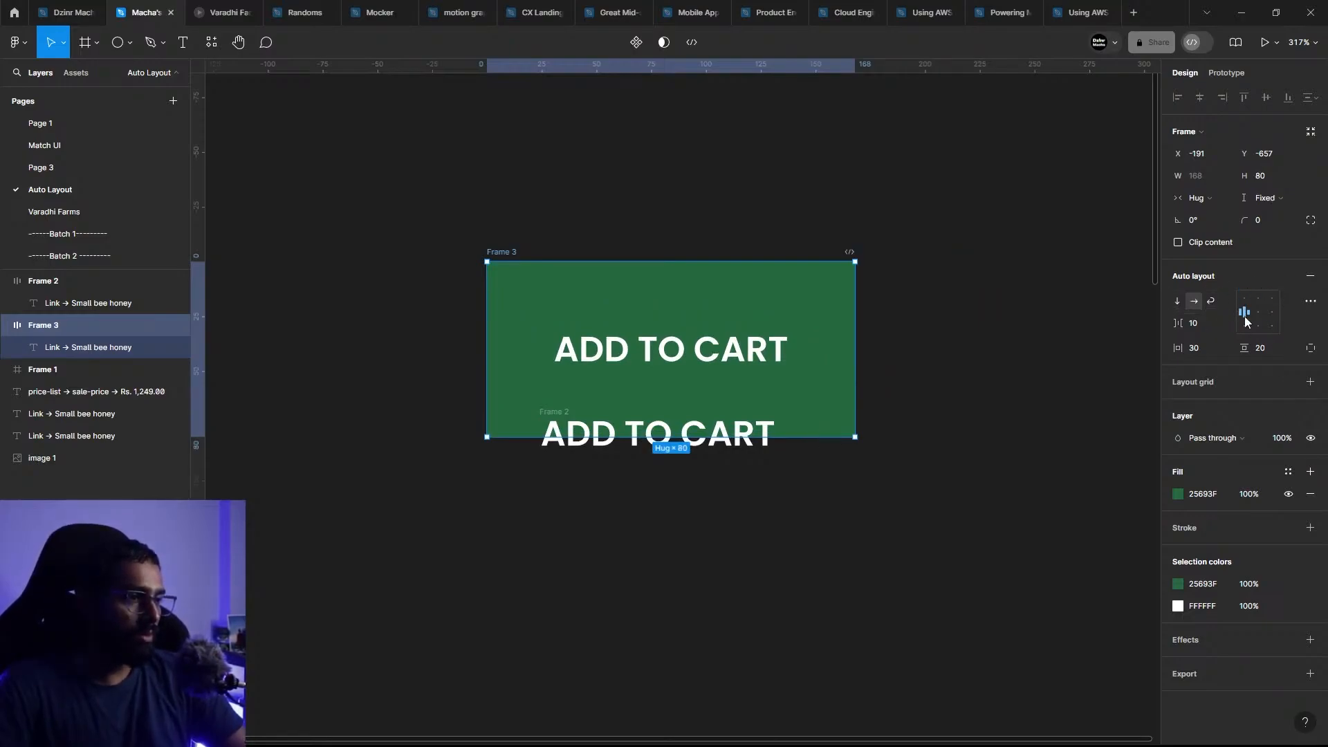
key(ctrl+z)
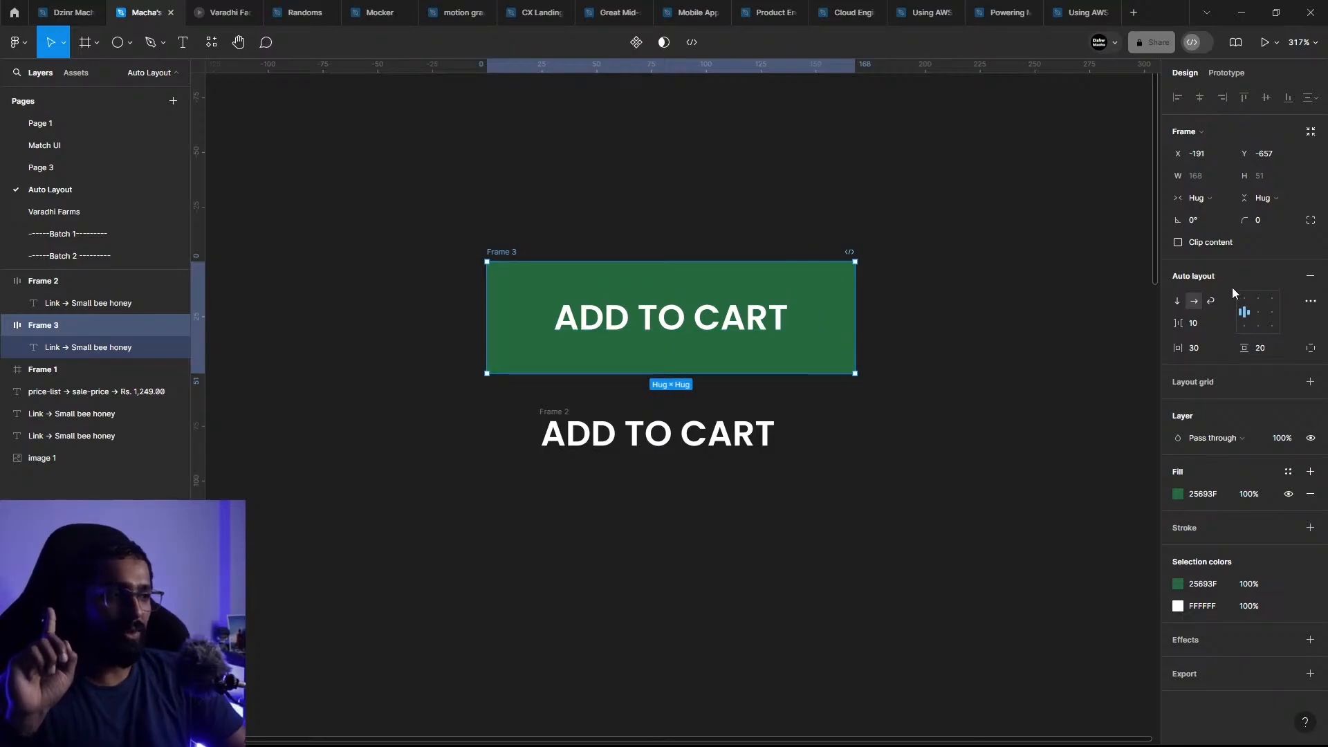
Step: Set the green button's auto layout alignment to centre
click(1258, 315)
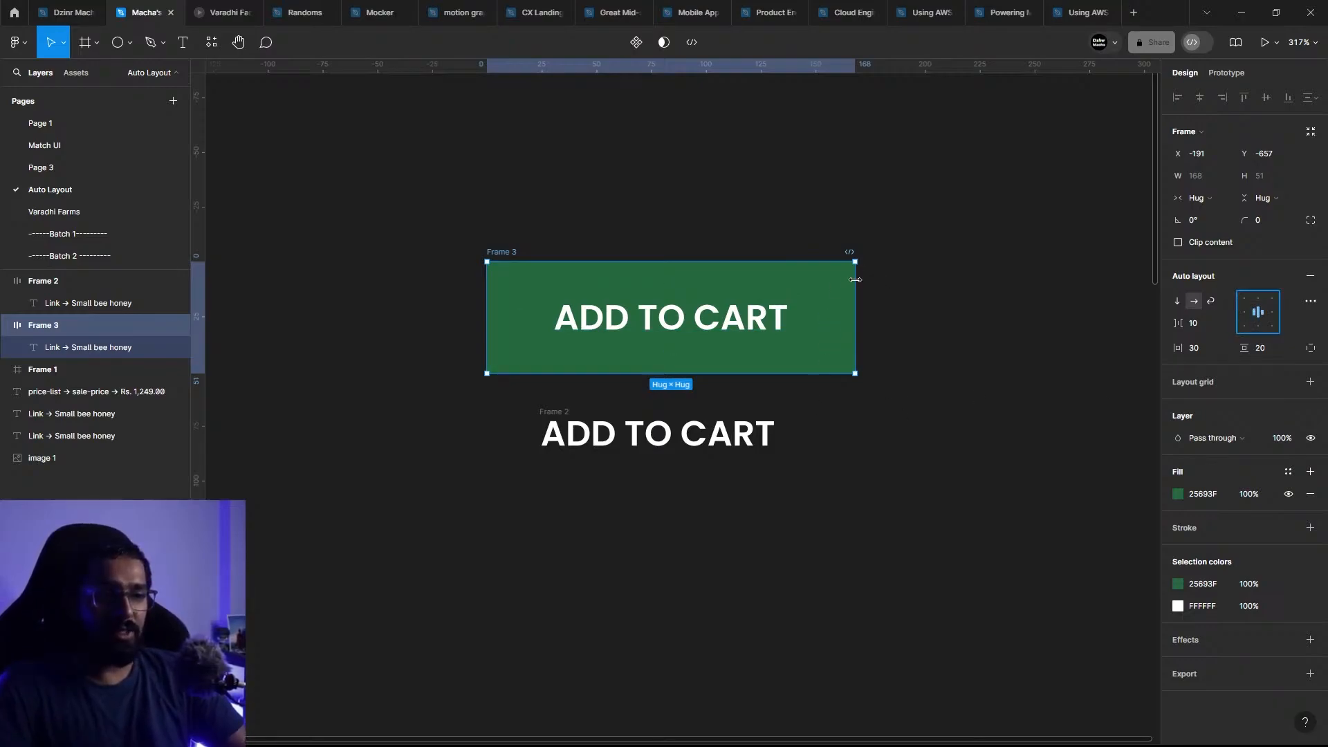
Step: Try widening the green button to a width of 223, and undo the resize
drag(856, 279, 981, 451)
click(920, 389)
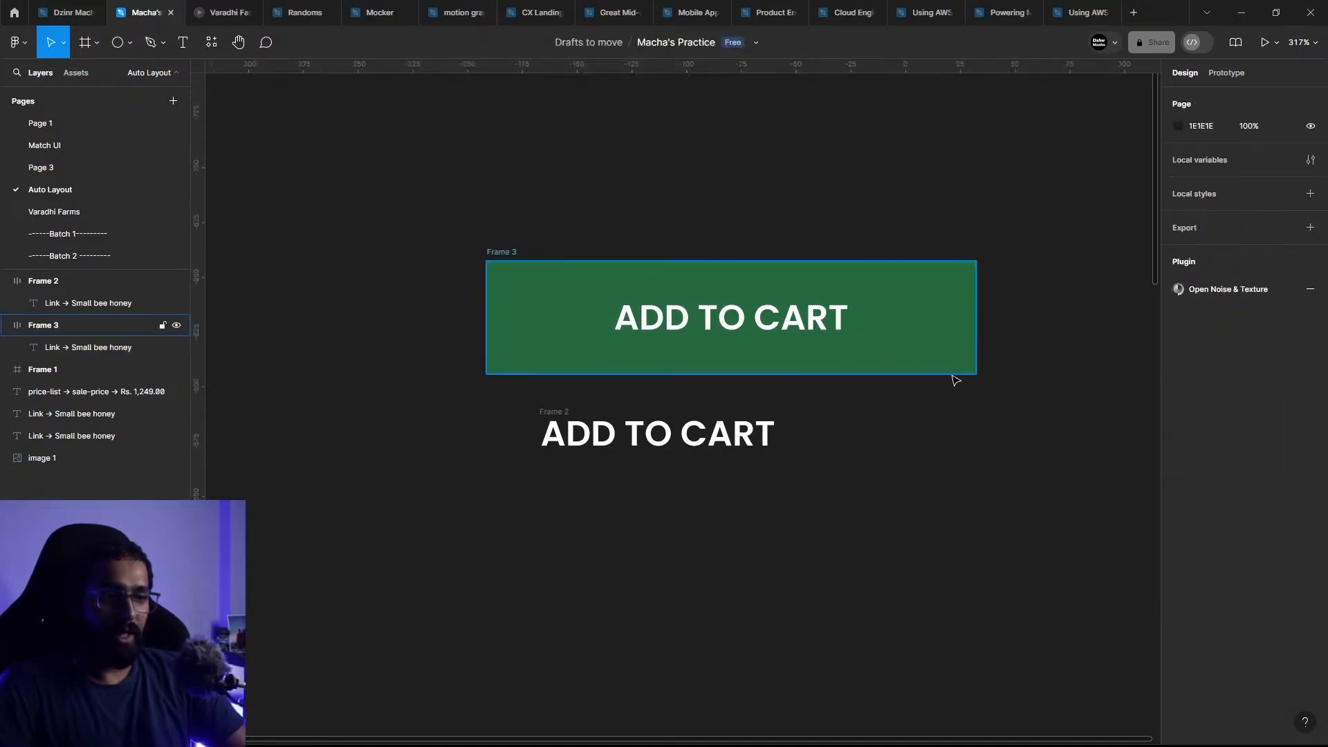
click(946, 364)
drag(976, 375, 680, 291)
key(ctrl+z)
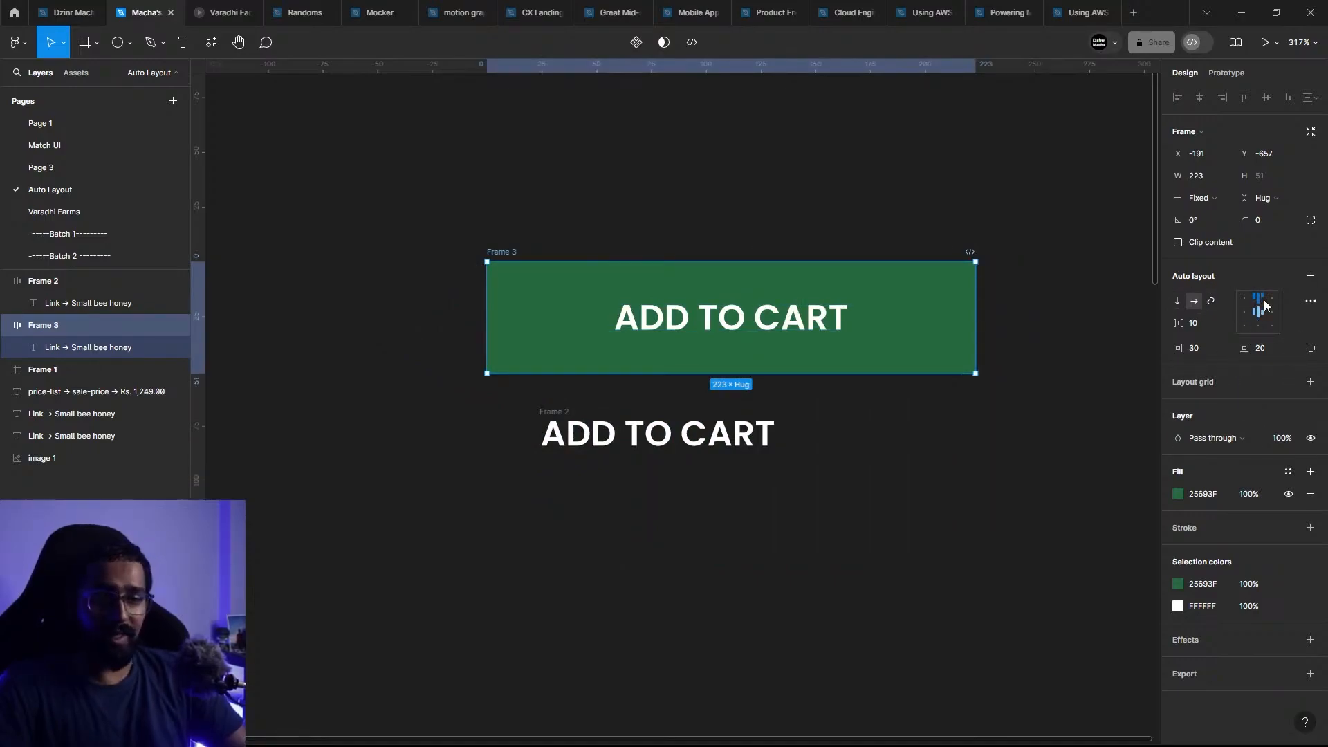
key(ctrl+z)
key(ctrl+z)
key(ctrl+z)
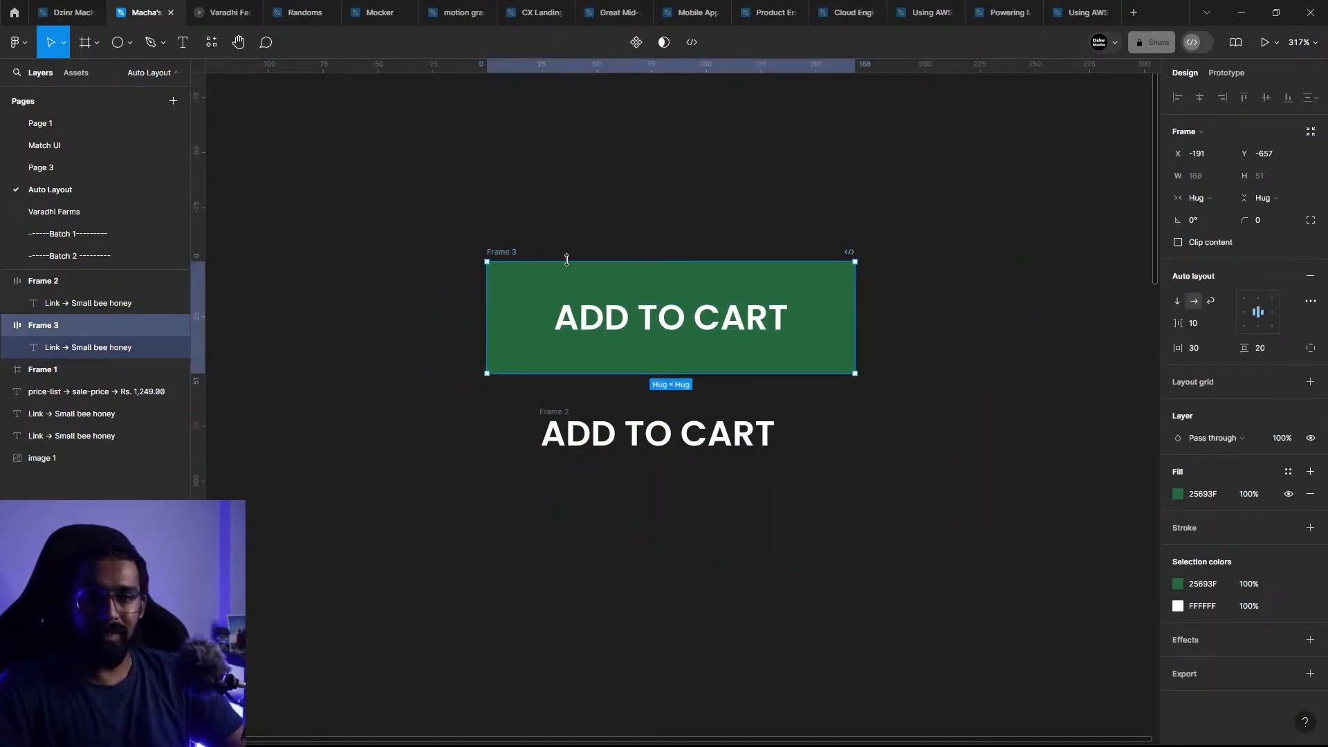
key(ctrl+z)
key(ctrl+z)
key(ctrl+z)
key(ctrl+z)
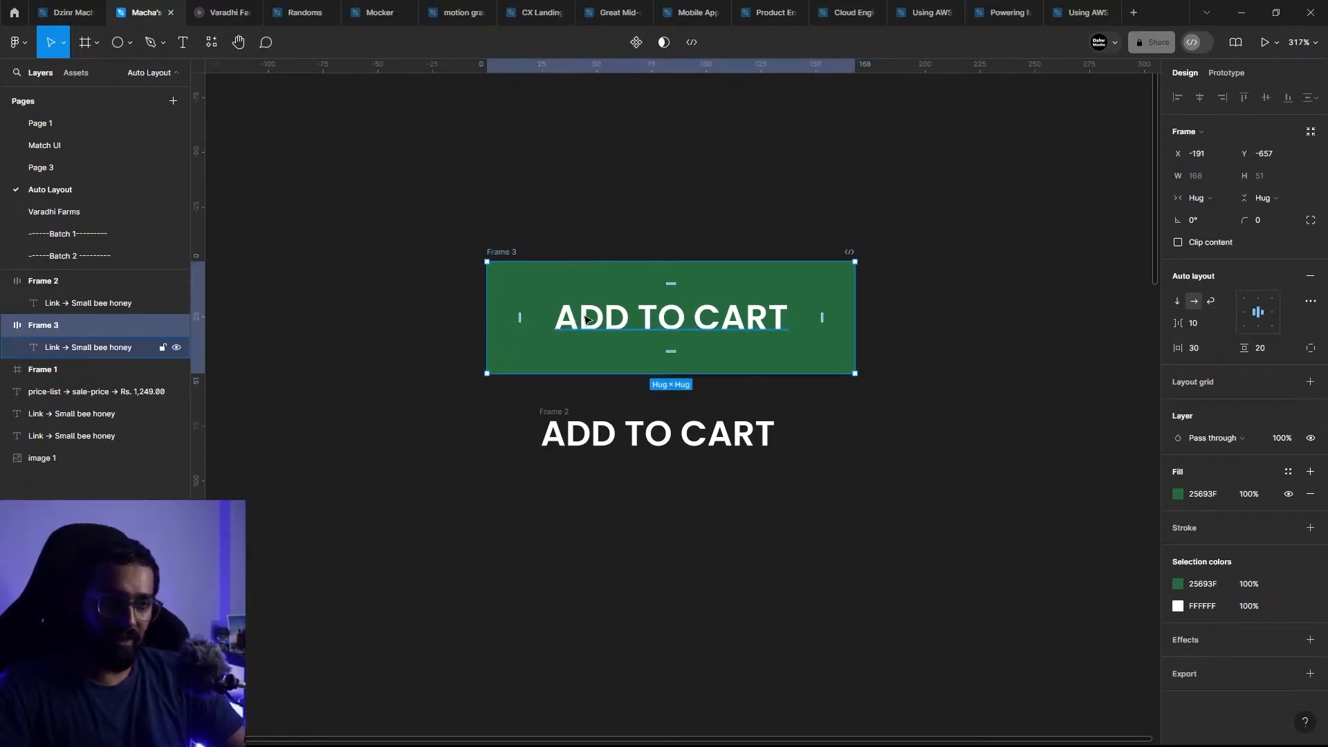
key(ctrl+z)
key(ctrl+z)
key(ctrl+z)
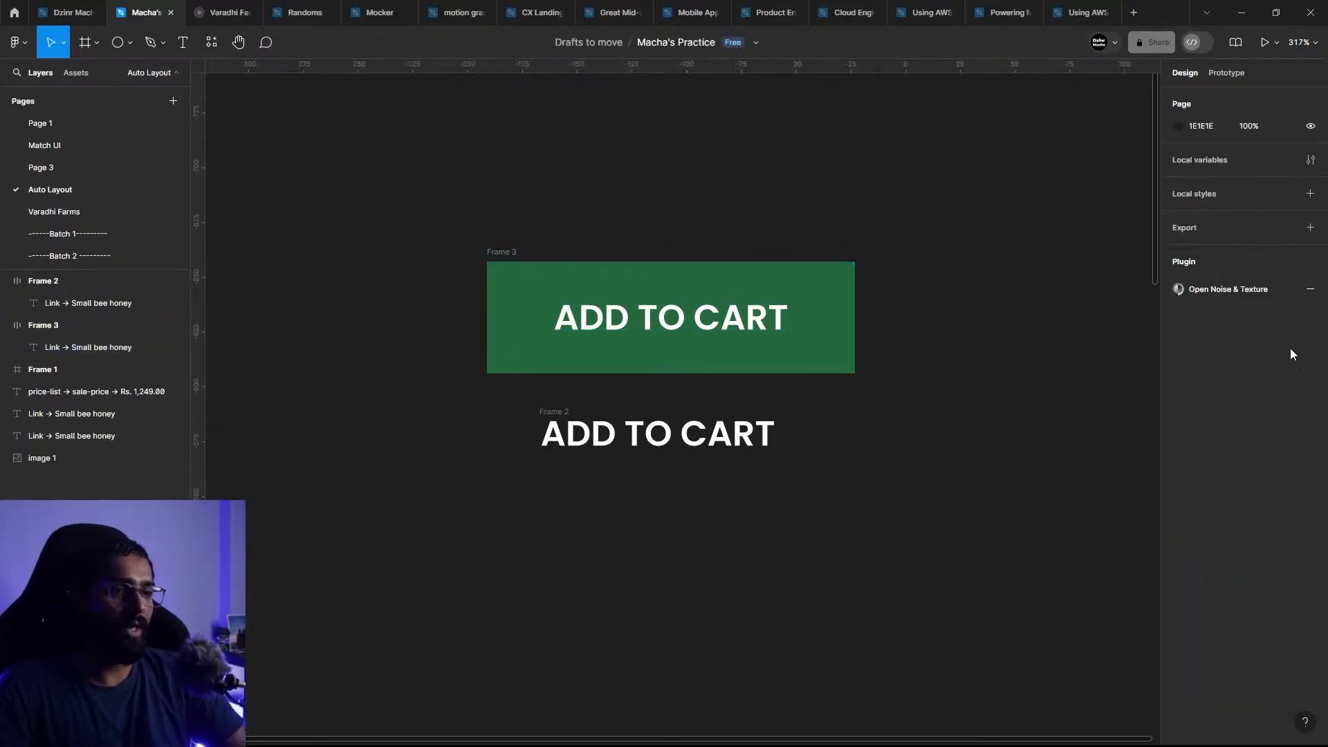
key(ctrl+z)
key(ctrl+z)
key(ctrl+z)
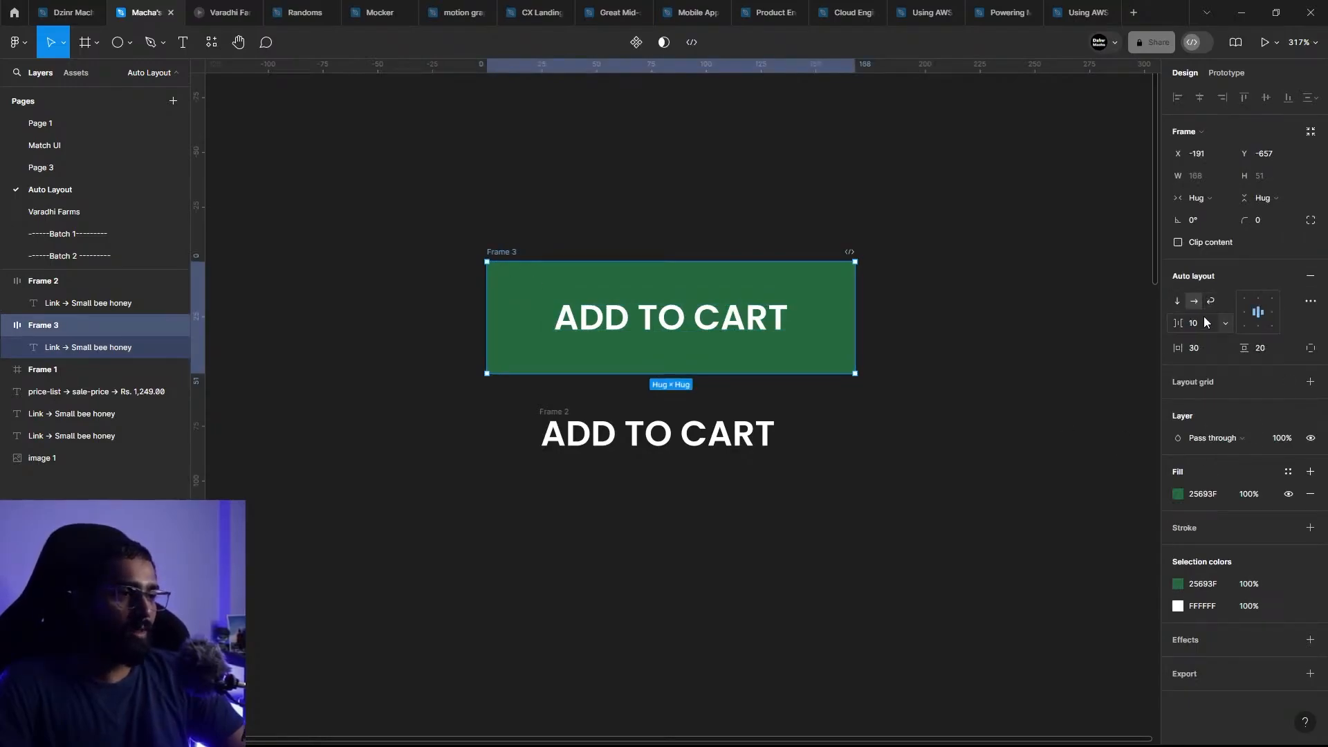
Step: Search the plugins for "icon" and add the search icon from Feather Icons by Iconduck
click(677, 316)
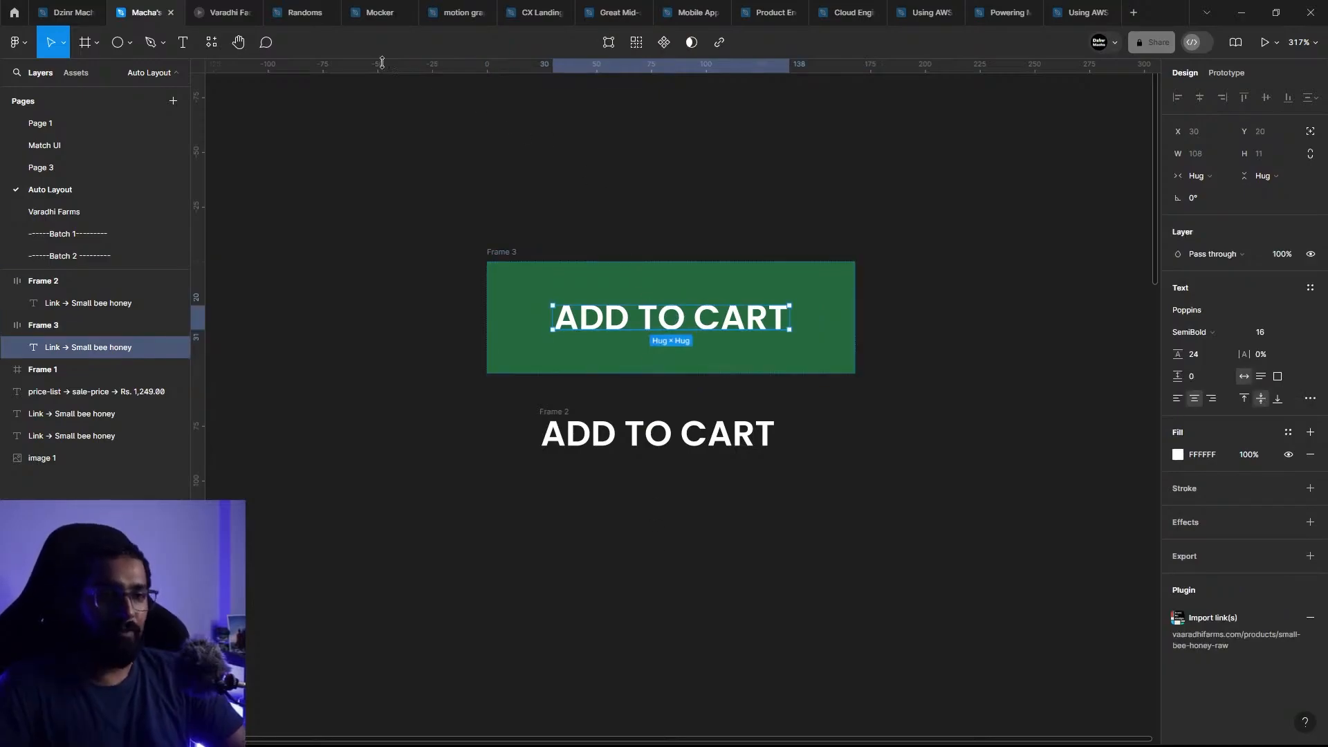
click(211, 42)
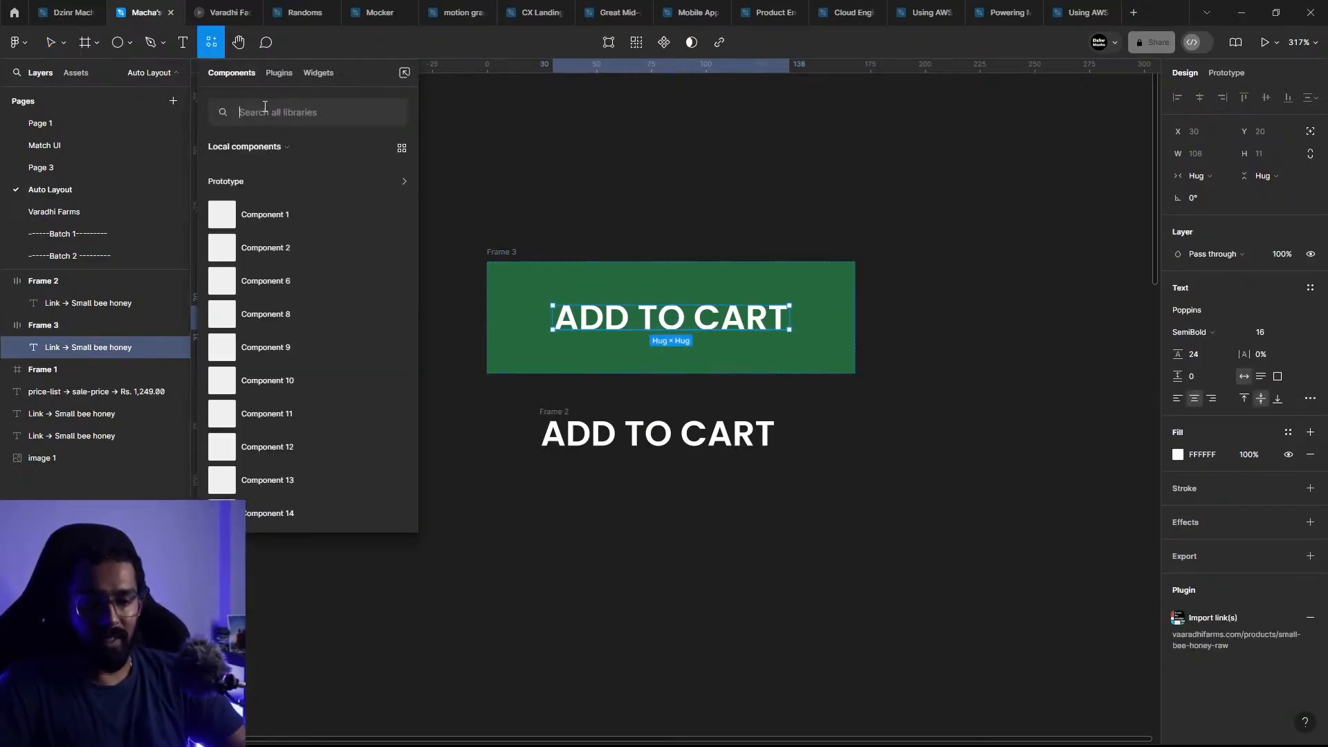
click(286, 74)
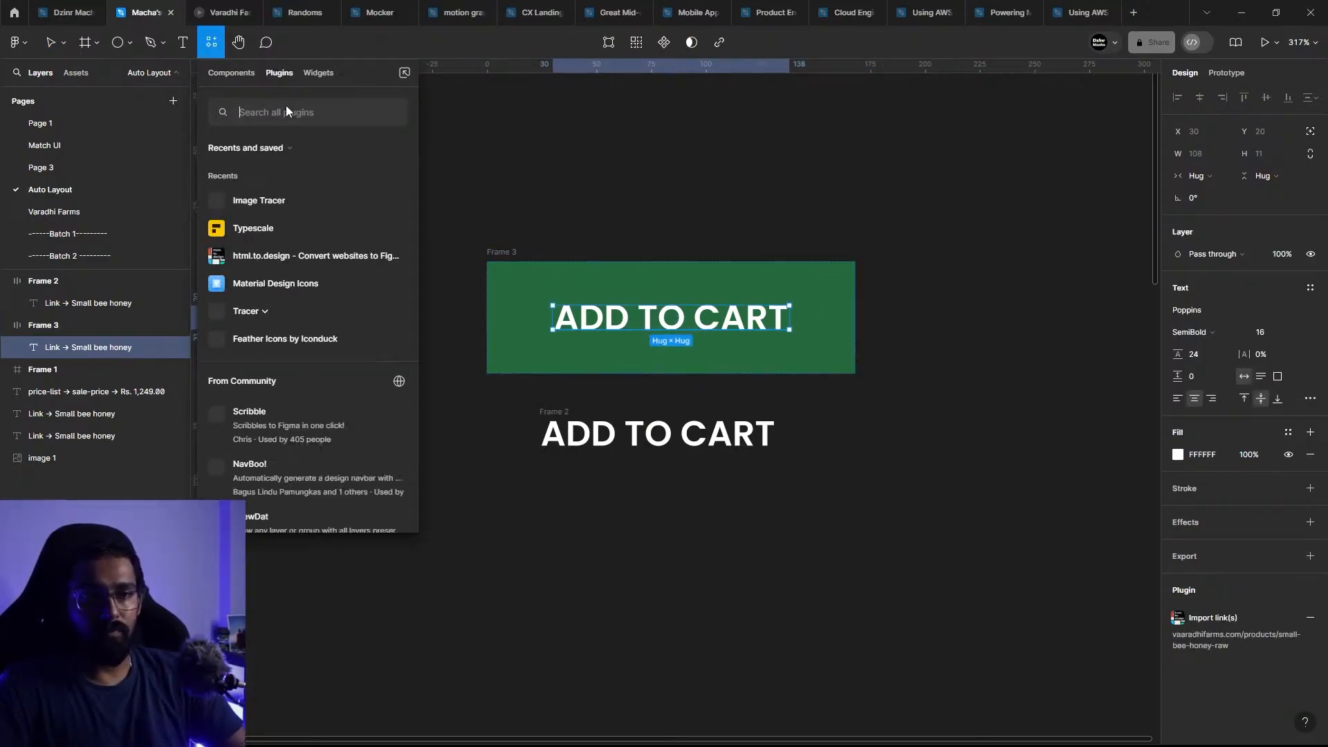
text(icon)
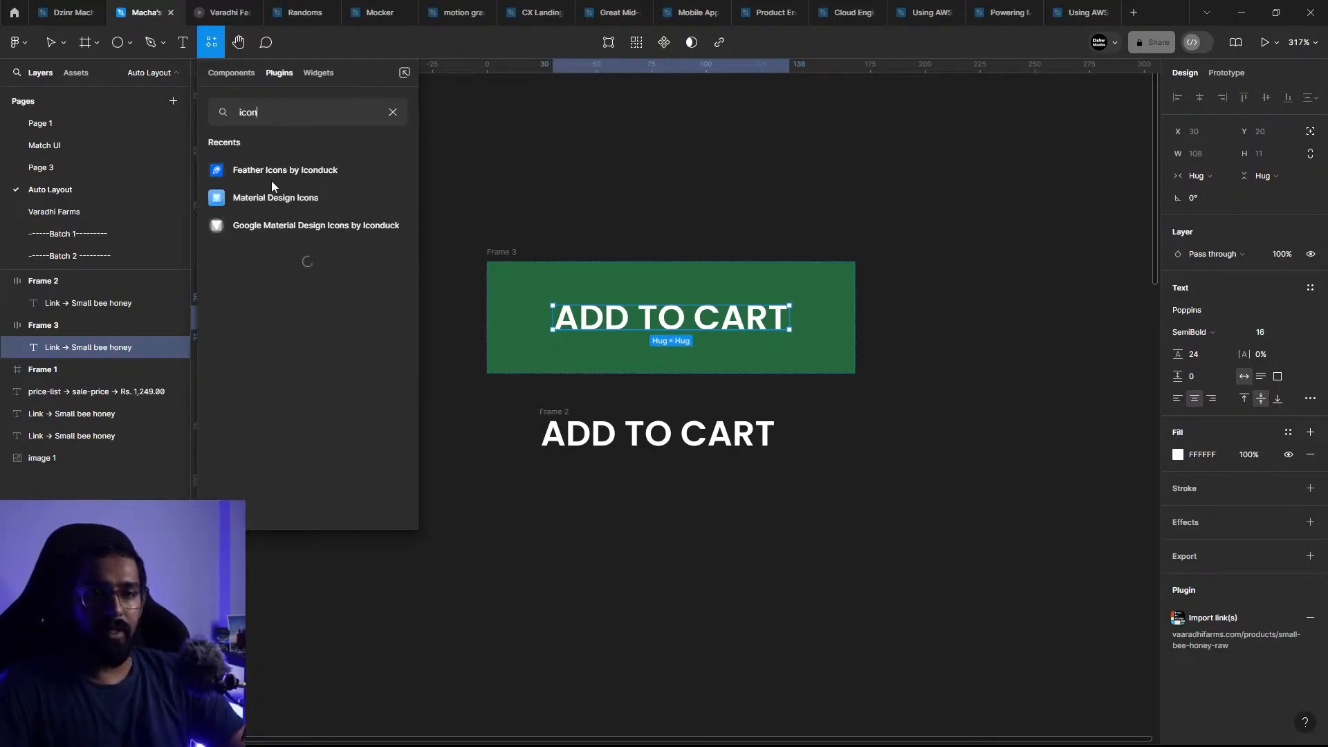
key(Escape)
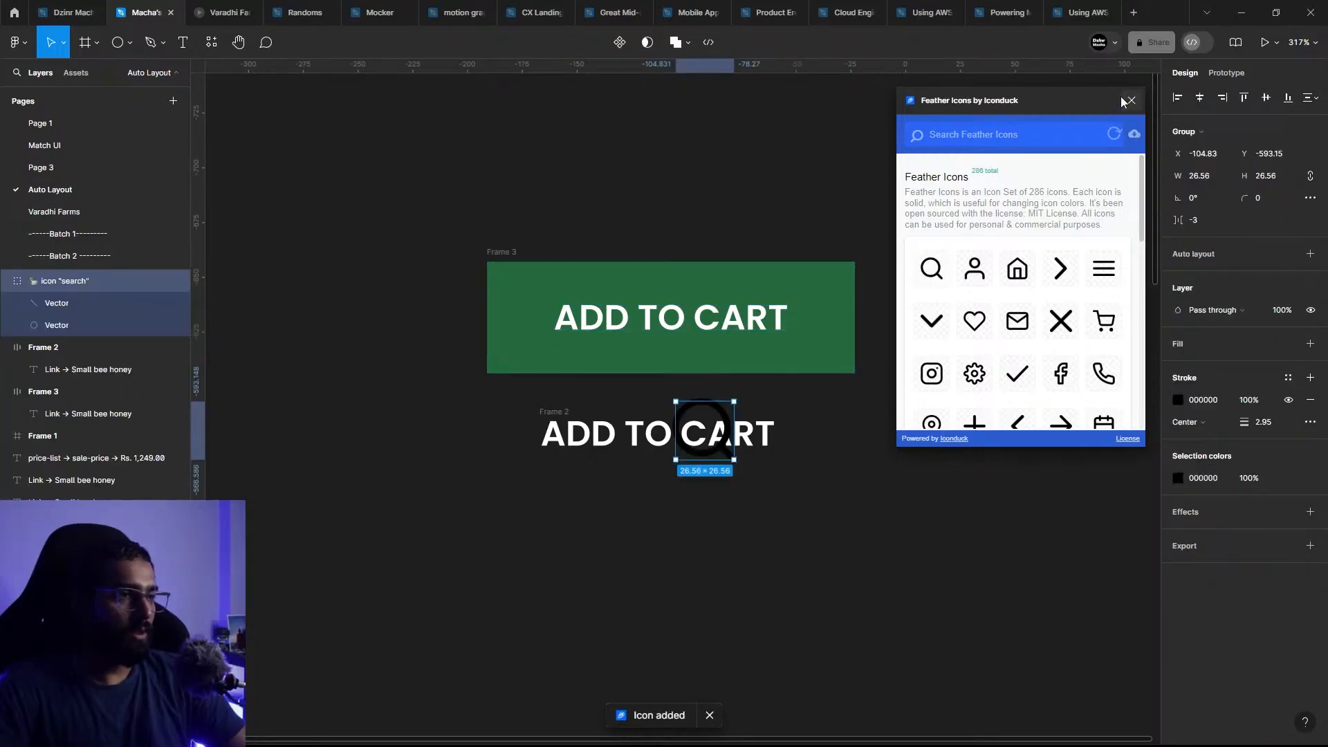
Step: Place the search icon before the green button's text at about 14.56 × 14.56 and set its stroke weight to 1.3
mouse_move(718, 453)
mouse_down()
mouse_move(816, 394)
mouse_move(753, 341)
mouse_move(549, 326)
mouse_move(544, 337)
mouse_move(580, 319)
mouse_move(566, 330)
mouse_up()
click(1269, 446)
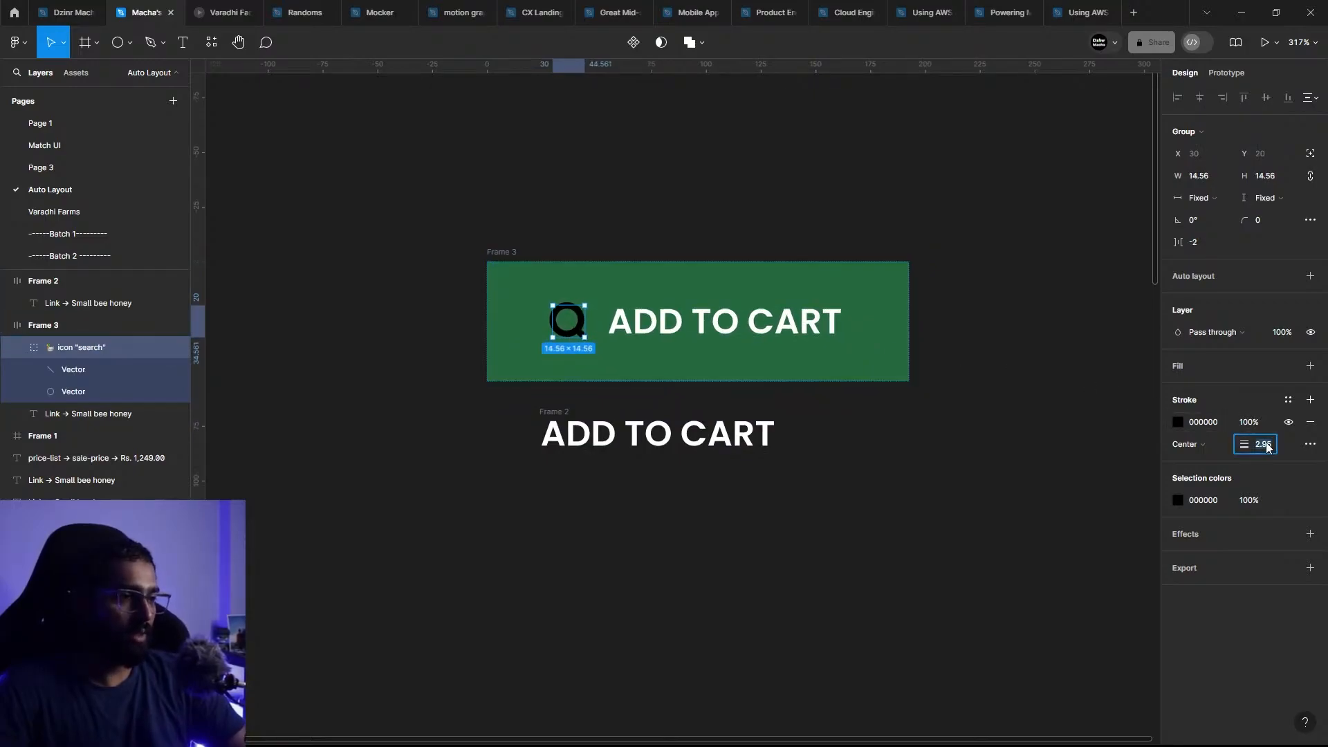
text(1)
key(Return)
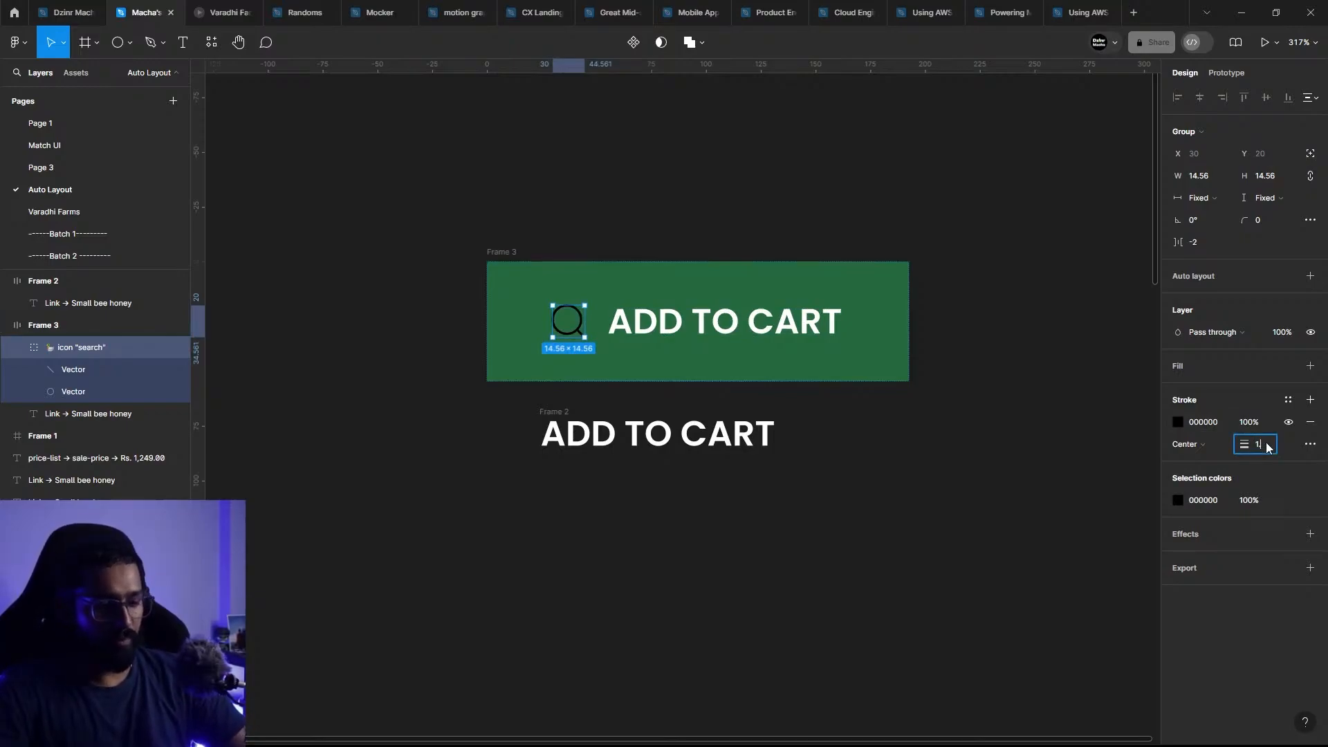
text(.3)
key(Return)
click(1031, 415)
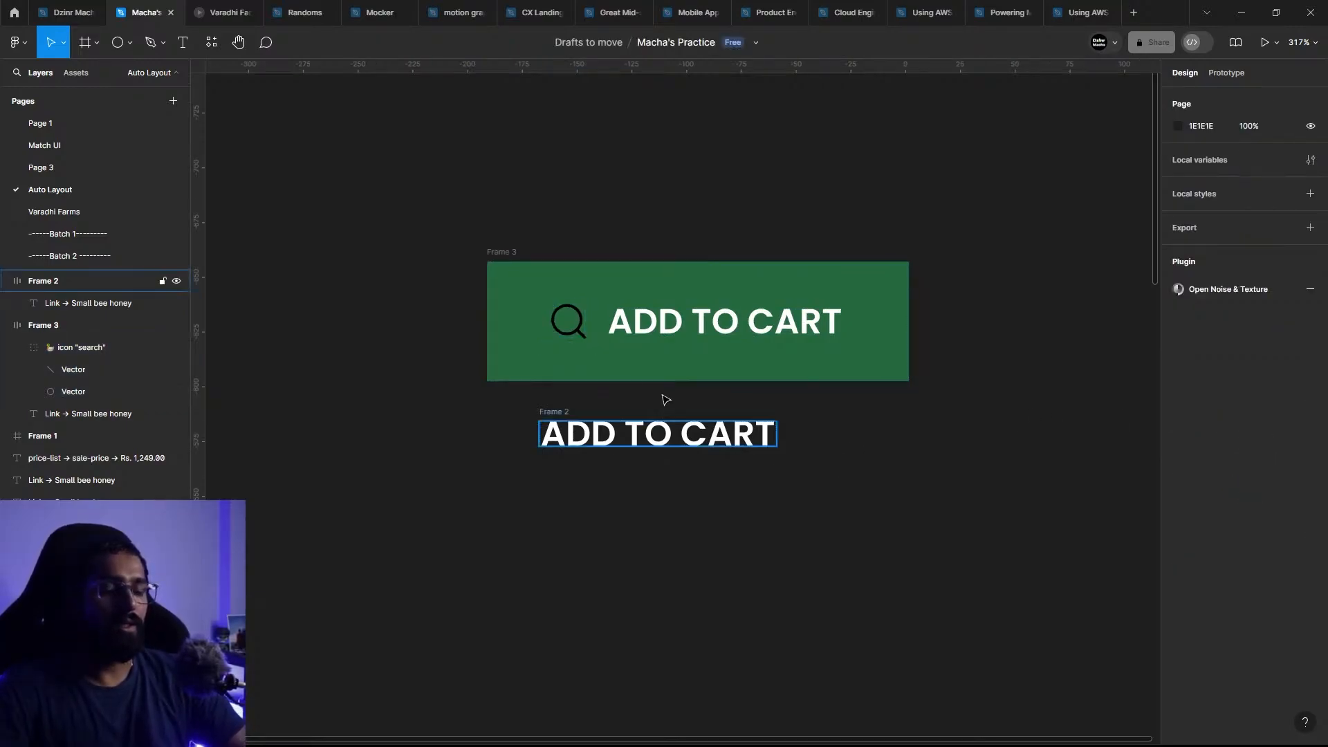
Step: Set the green button's auto layout gap between the search icon and the text to 20
drag(609, 380, 540, 523)
drag(537, 458, 546, 347)
scroll(526, 369, up, 3)
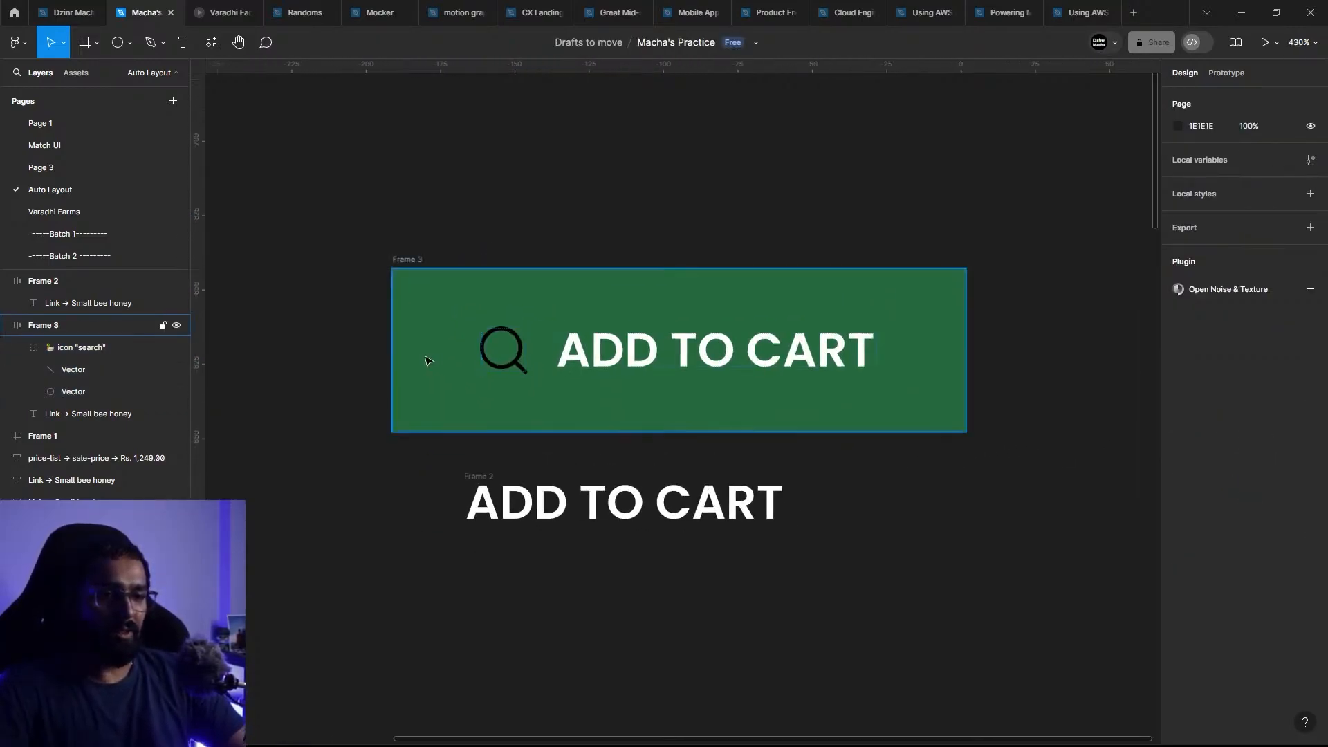
click(520, 367)
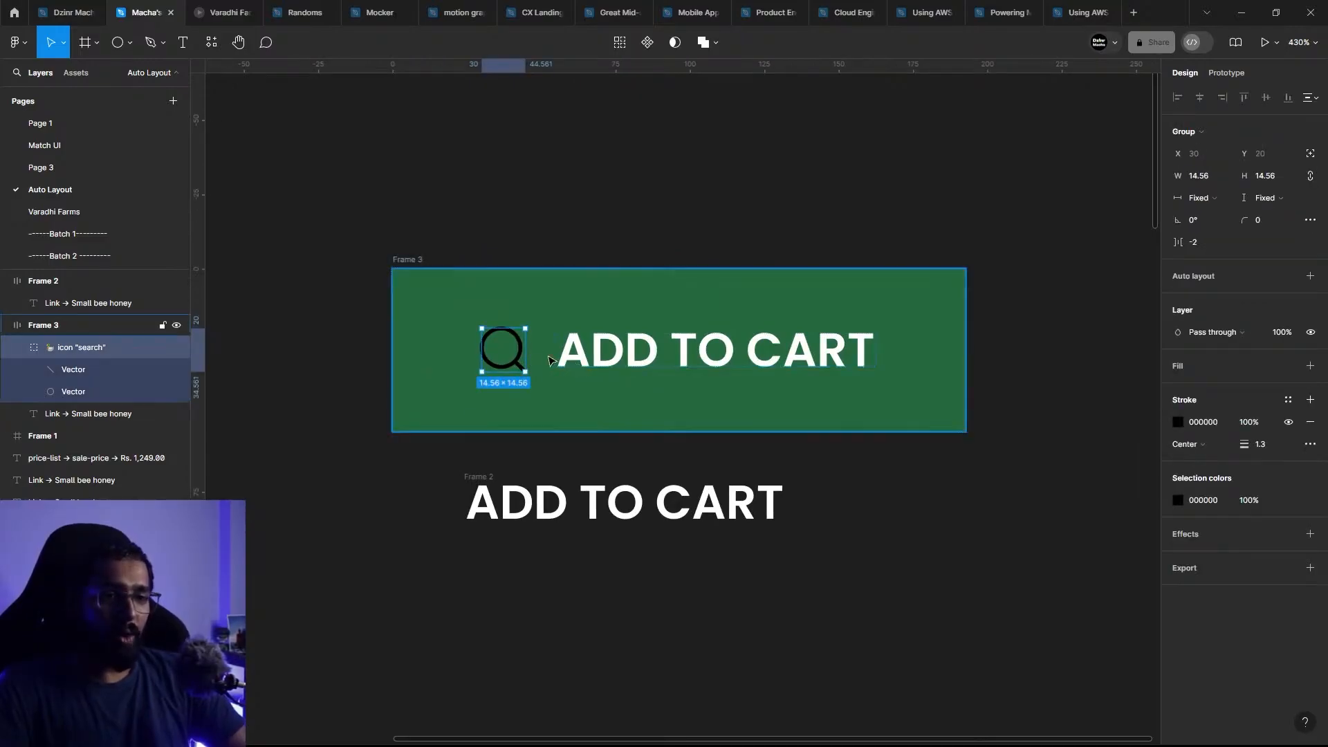
click(407, 253)
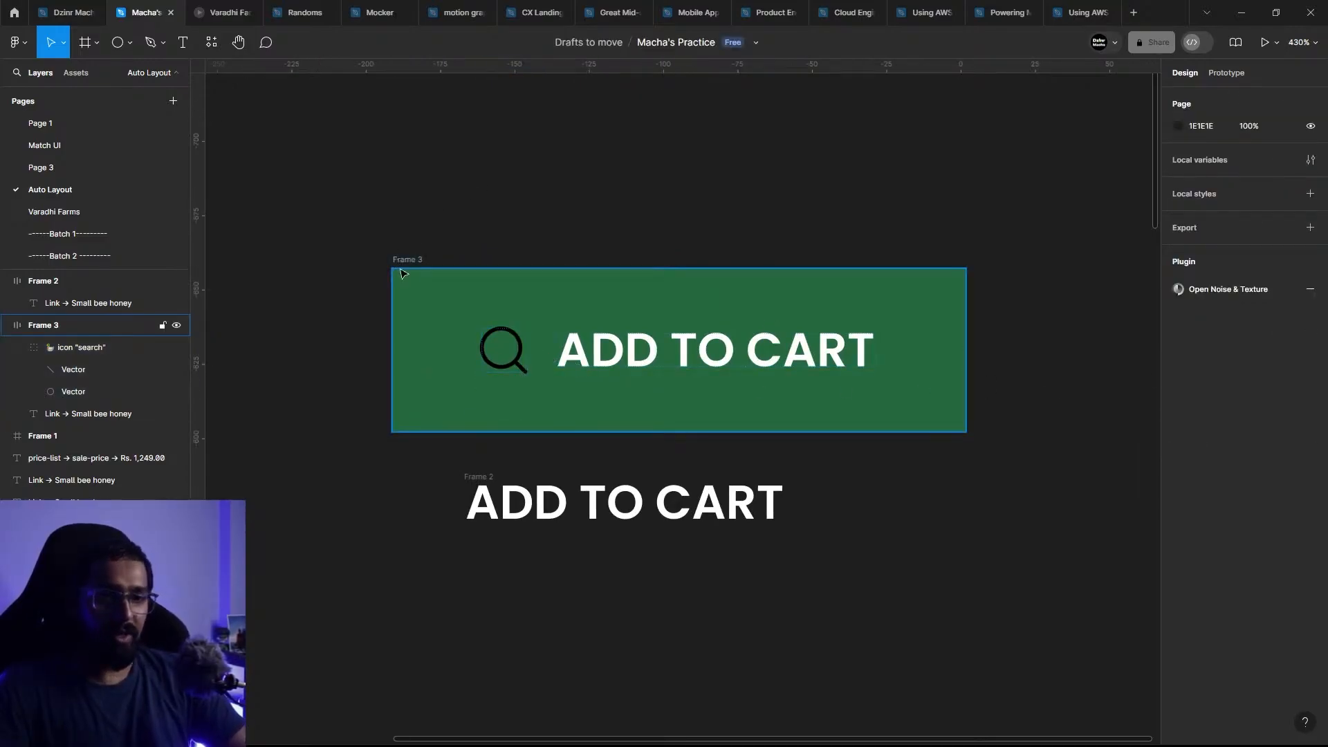
click(407, 260)
click(1193, 329)
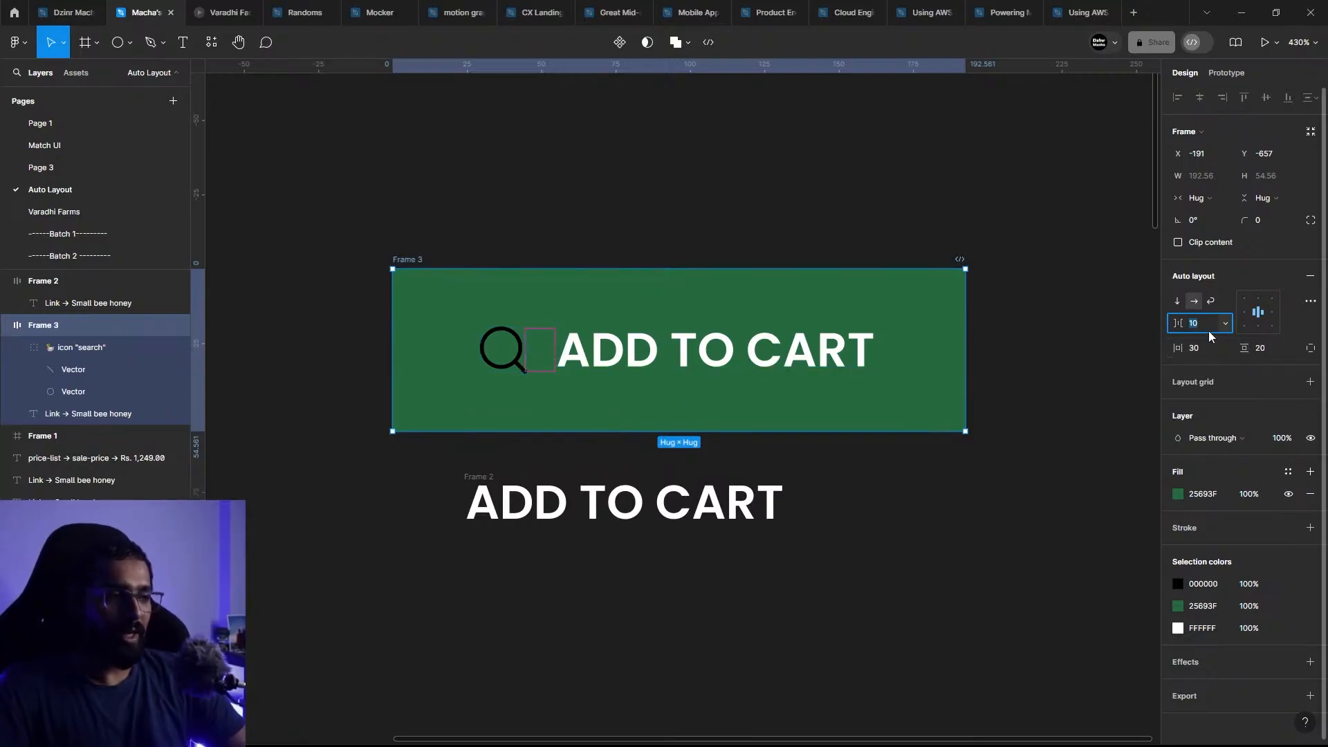
text(20)
key(Return)
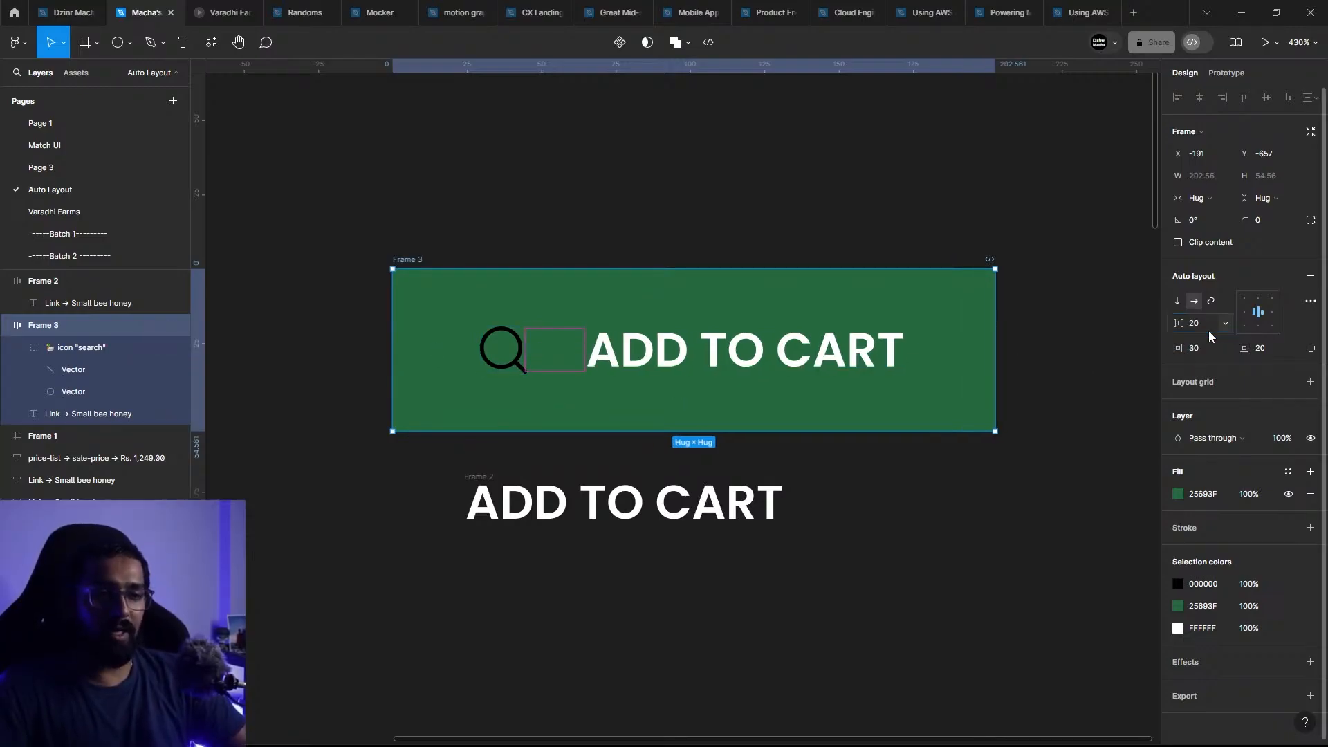
Step: Set the green button's auto layout gap between icon and text back to 10
click(465, 255)
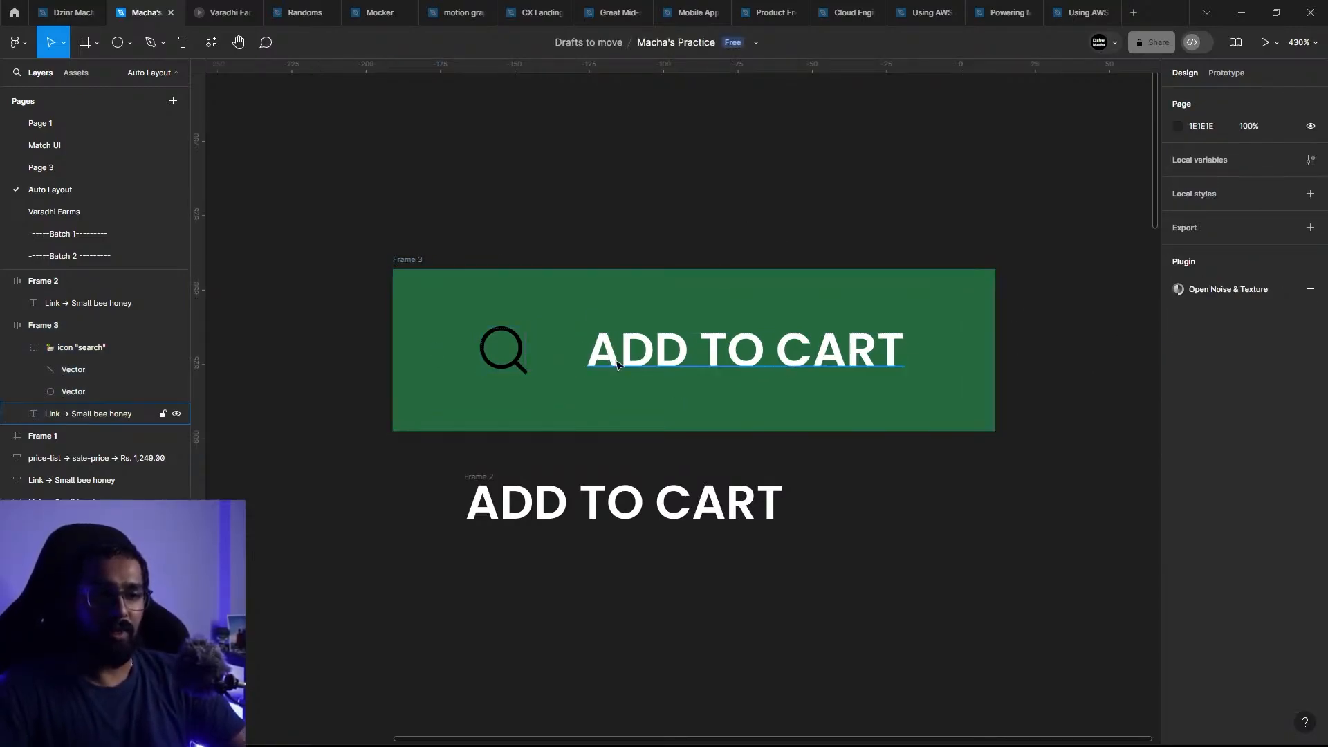
click(647, 368)
click(652, 356)
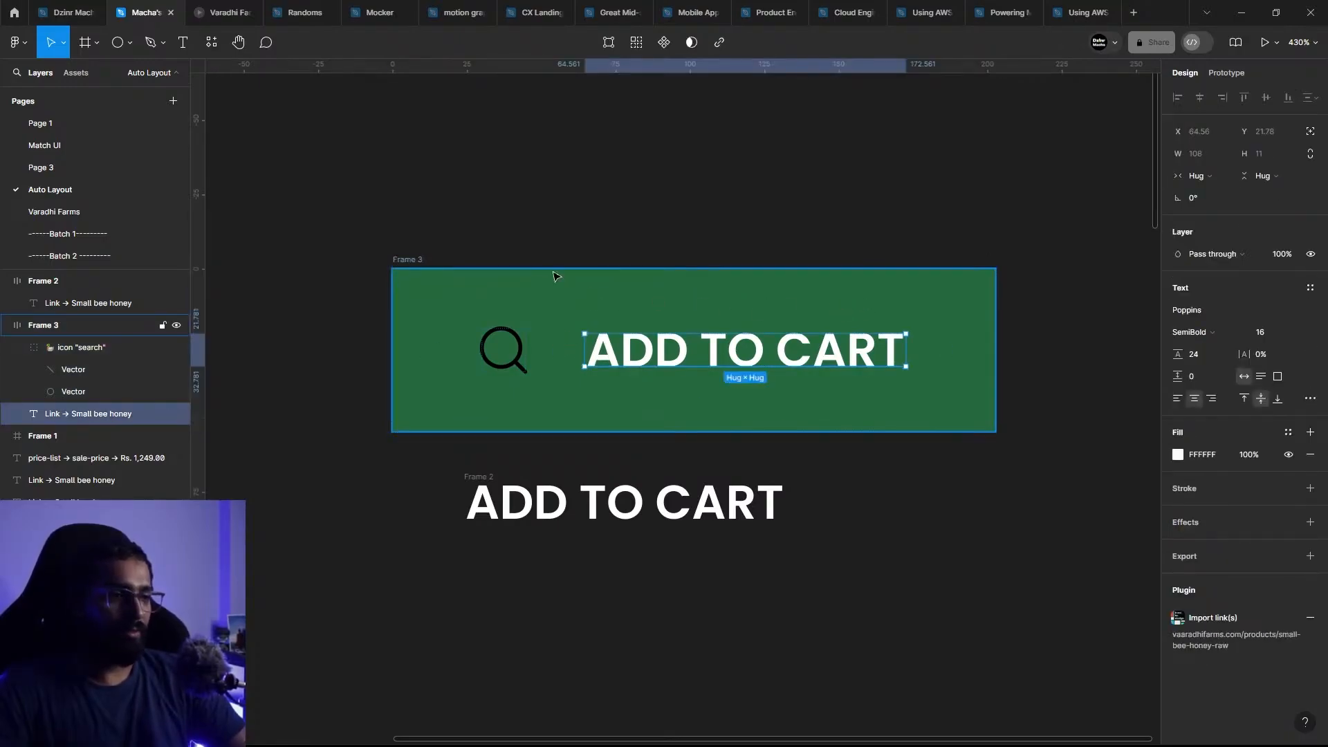
key(Escape)
click(1204, 323)
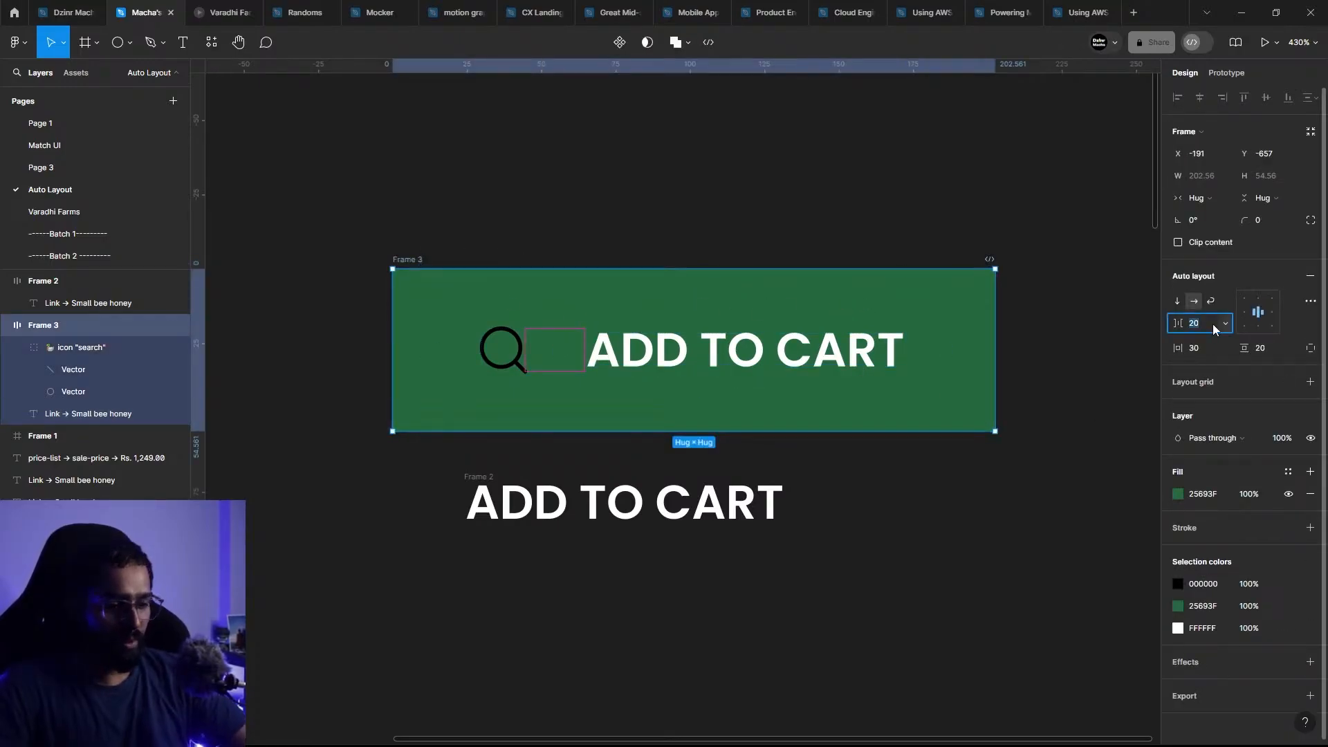
text(10)
key(Return)
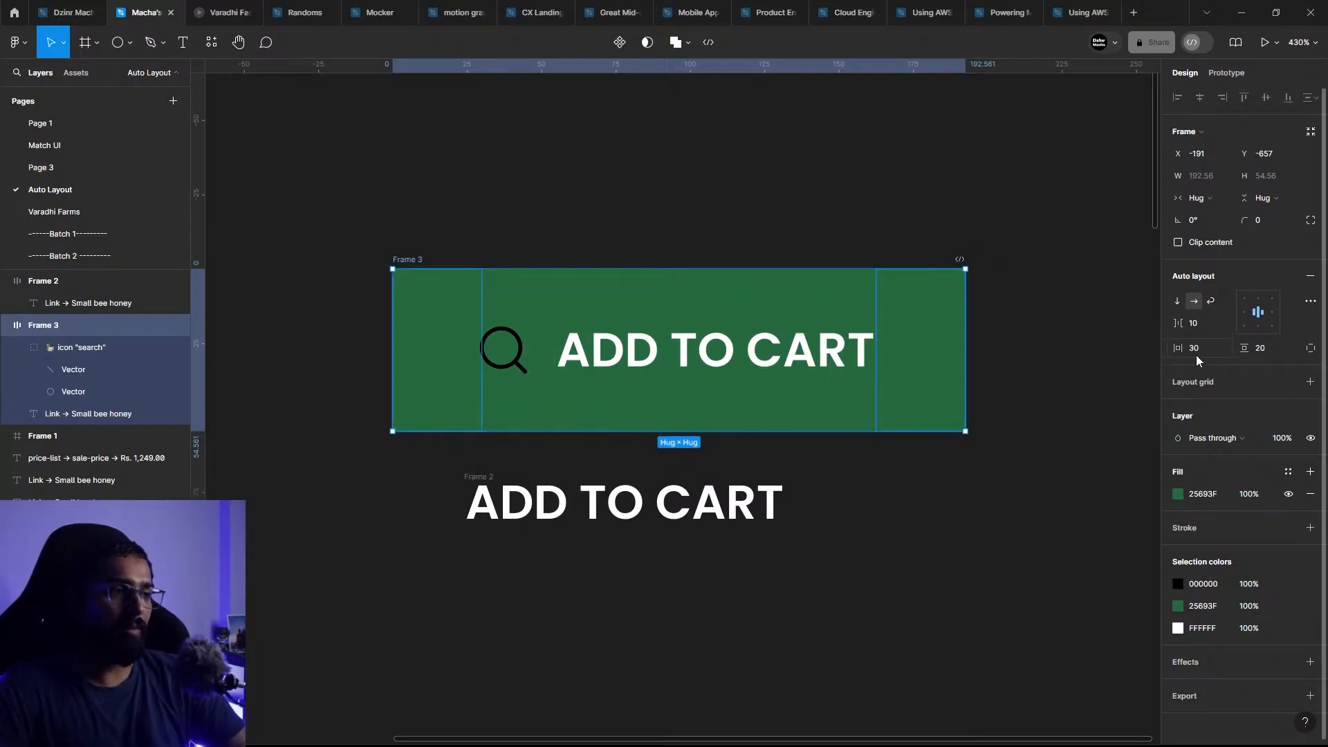
Step: Switch the green button to vertical layout and delete the separate ADD TO CART text frame overlapping it
click(1177, 305)
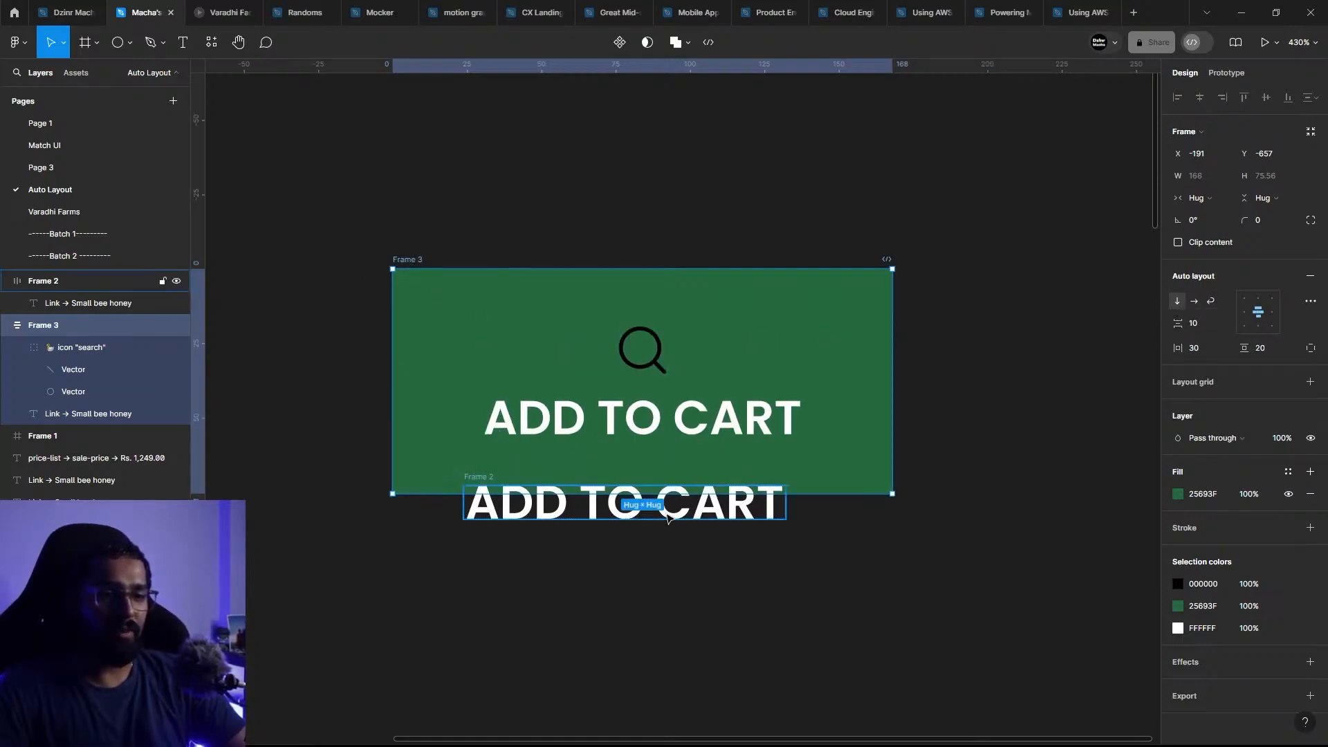
click(643, 507)
key(Delete)
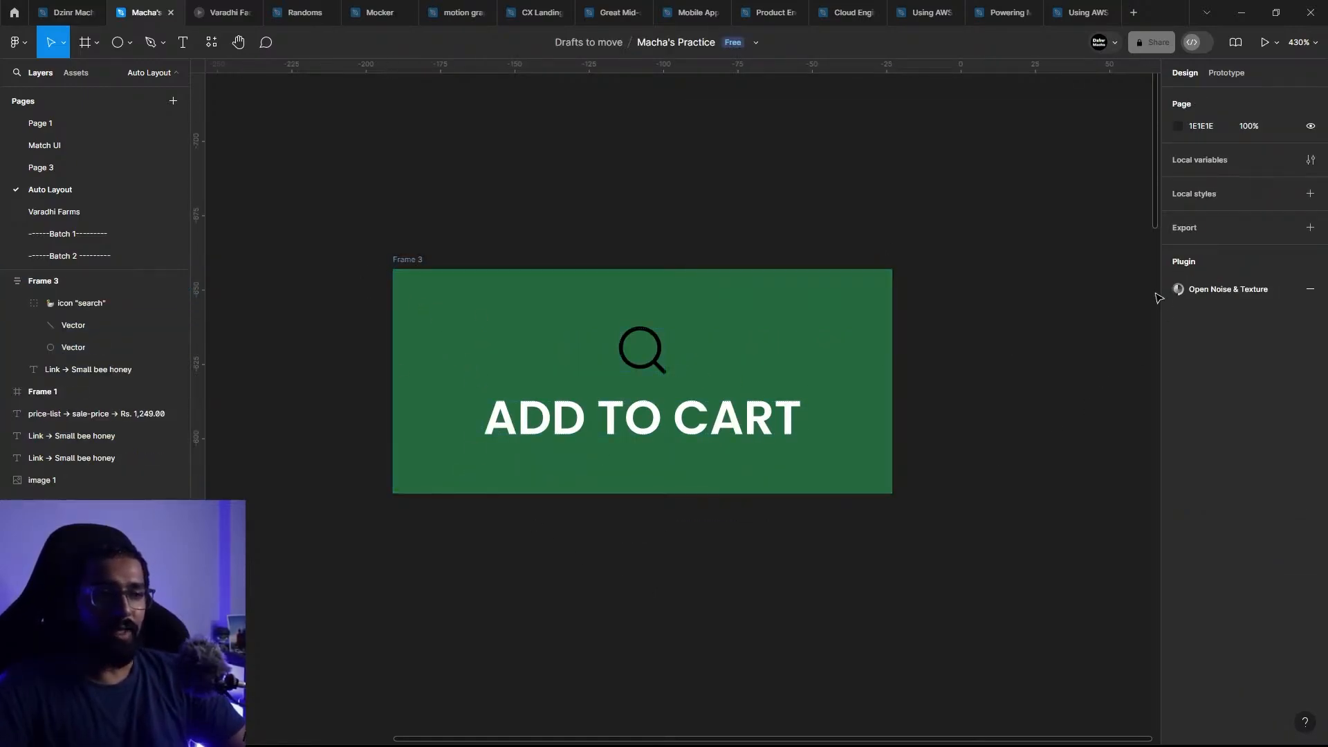
Step: Compare horizontal and vertical layout on the green button, finishing with horizontal layout
click(401, 260)
click(401, 261)
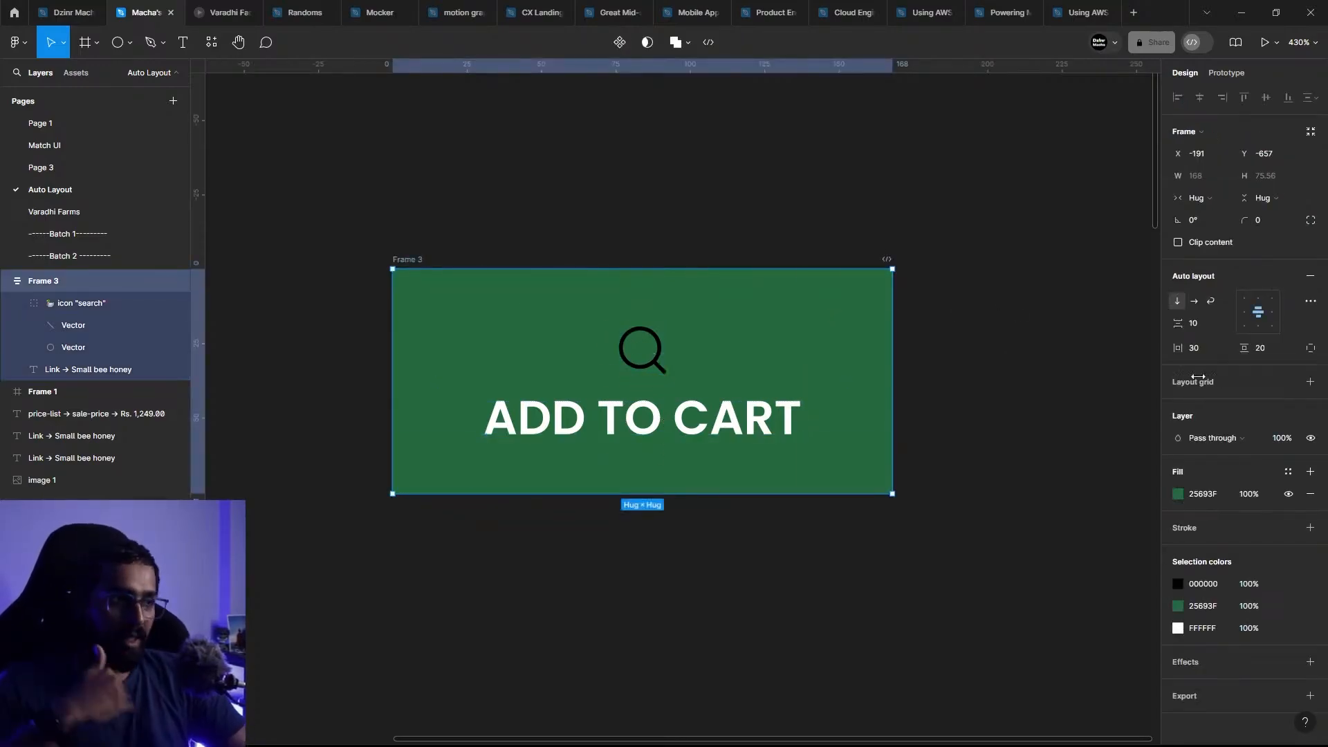
click(1193, 302)
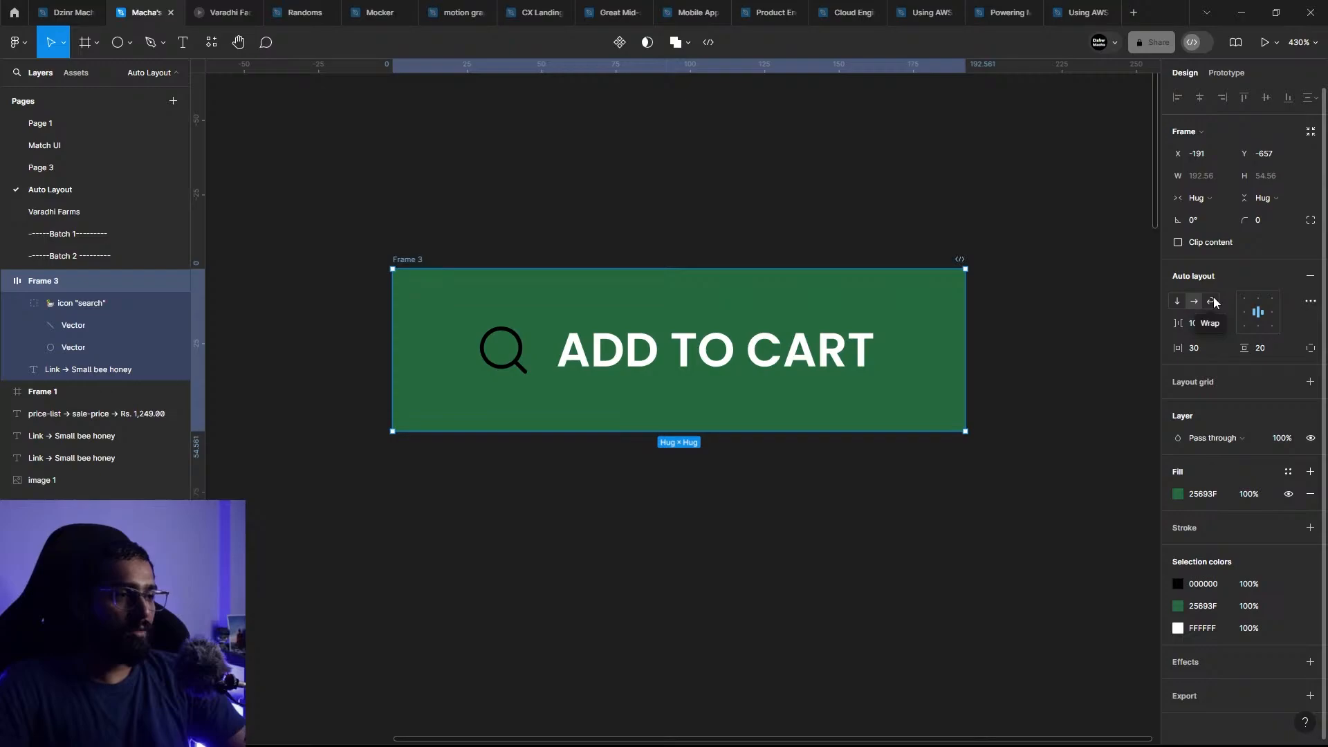
click(1178, 302)
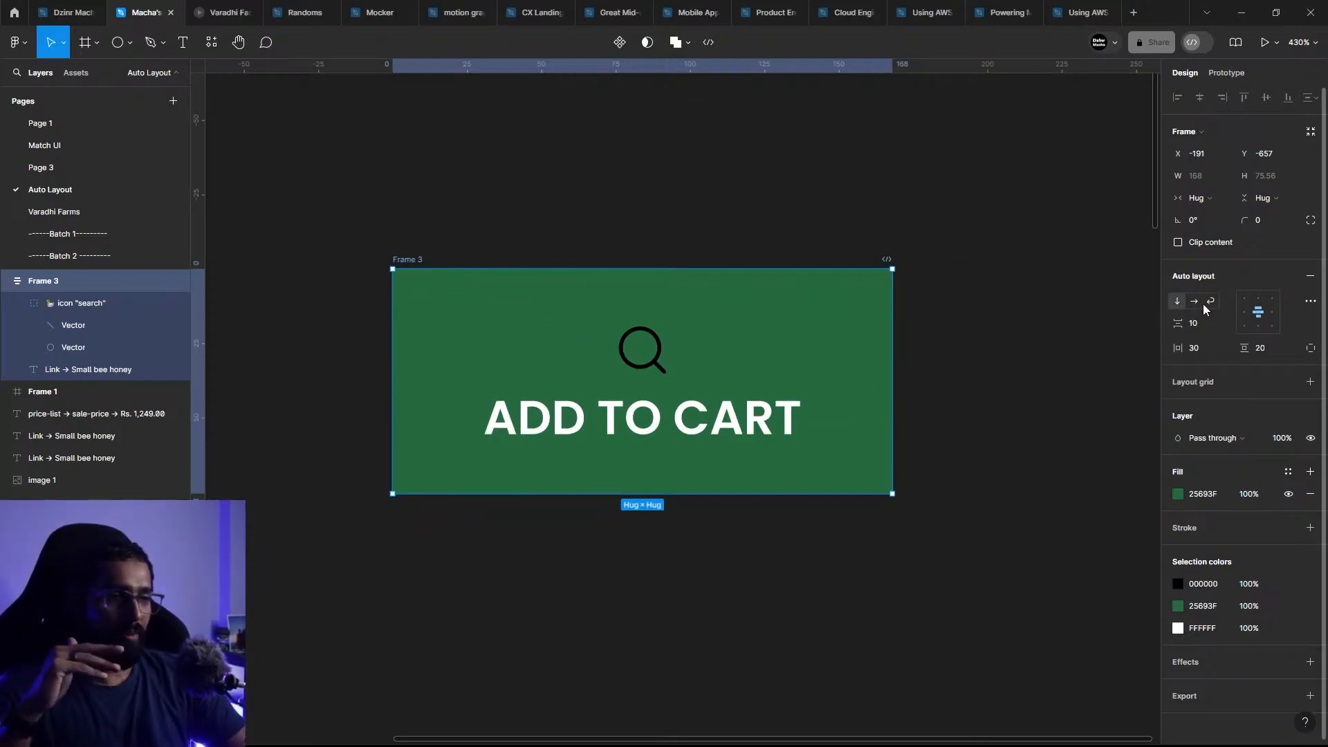
click(1193, 303)
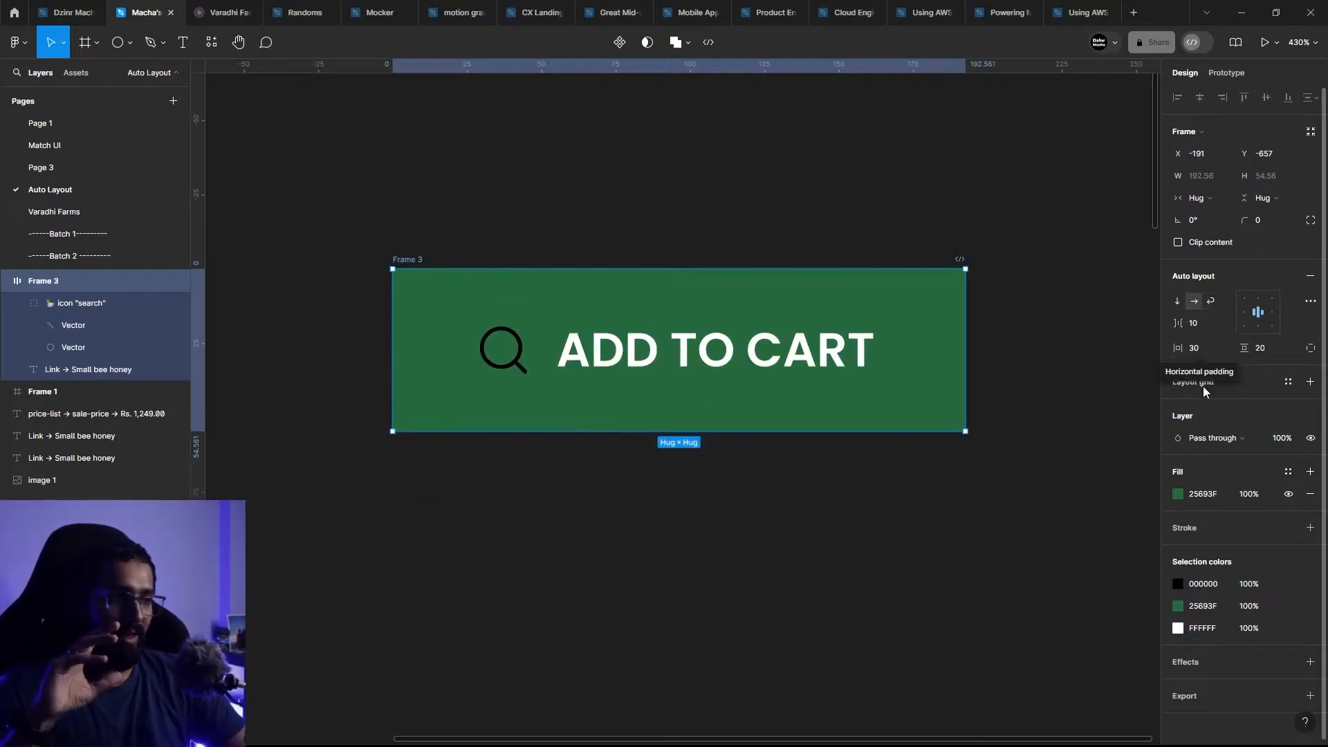
Step: Try a smaller gap of 6 between the icon and the text, then return the gap to 10
click(1207, 330)
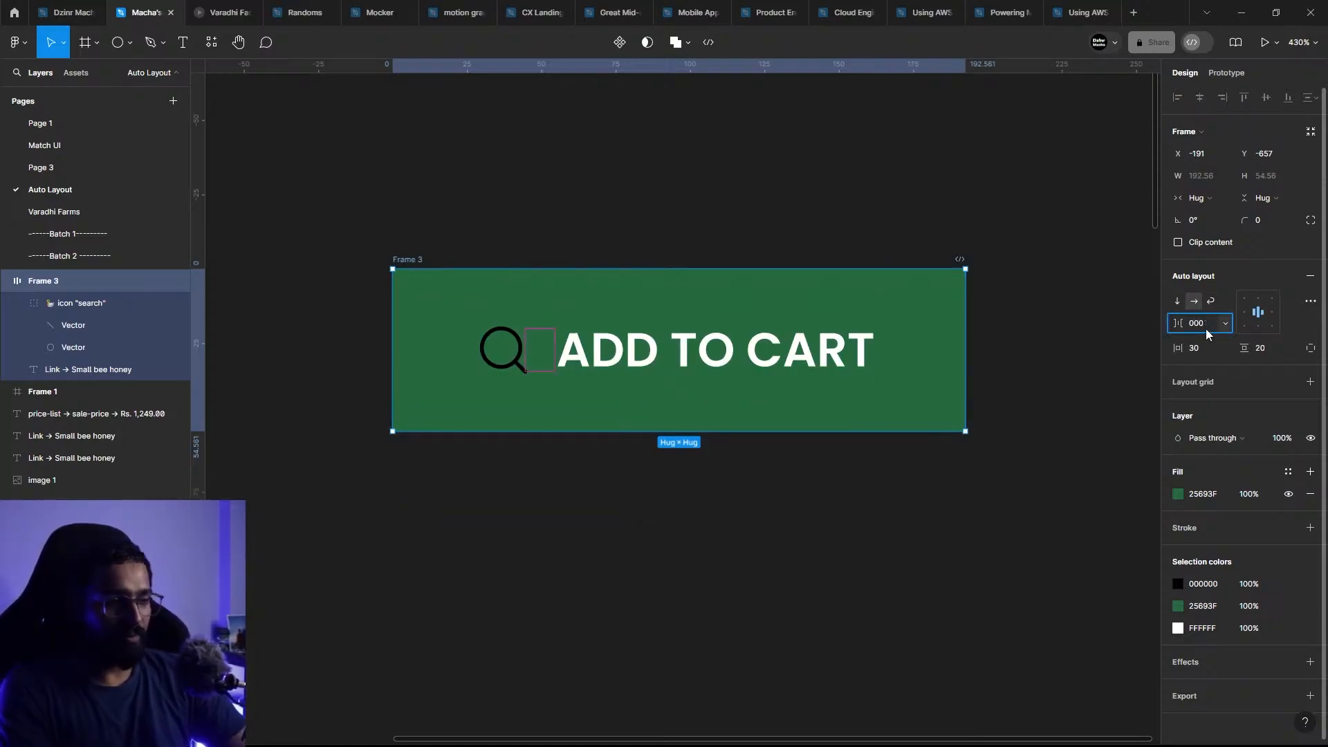
text(7)
key(Return)
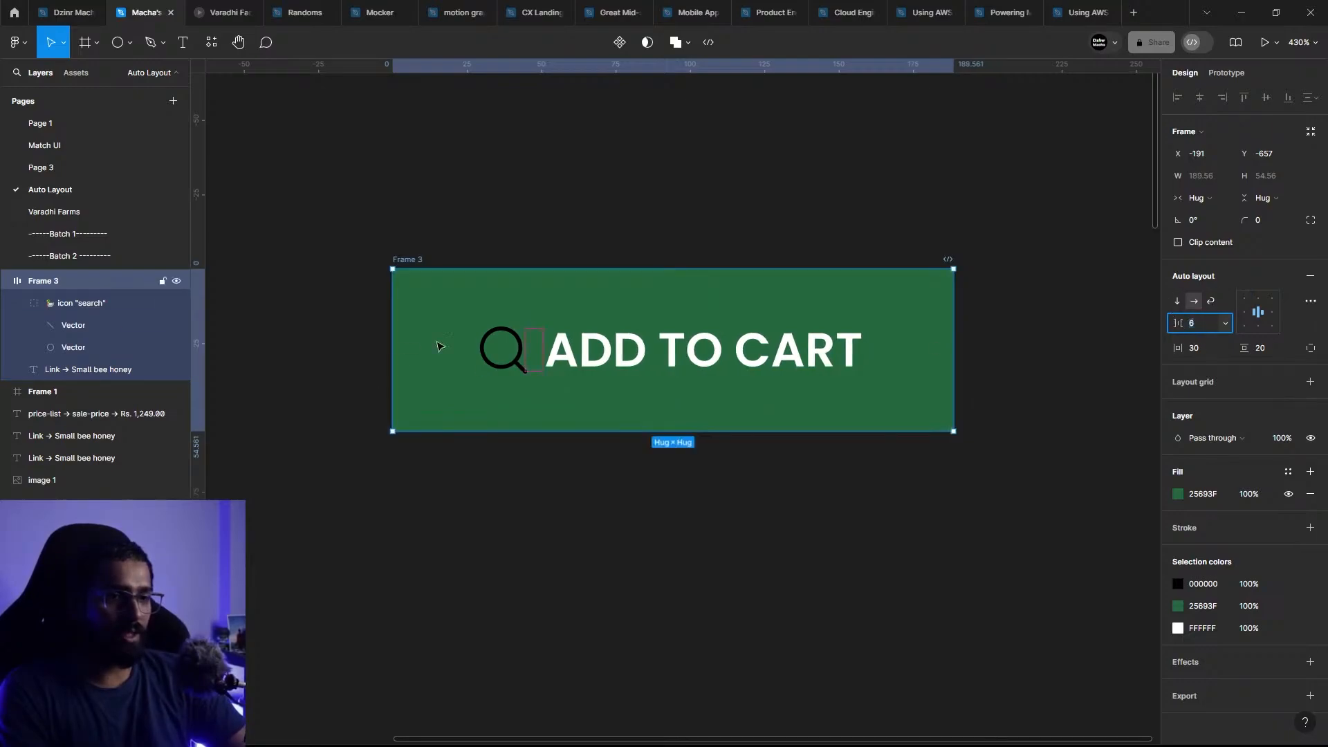
text(9)
key(Return)
key(Up)
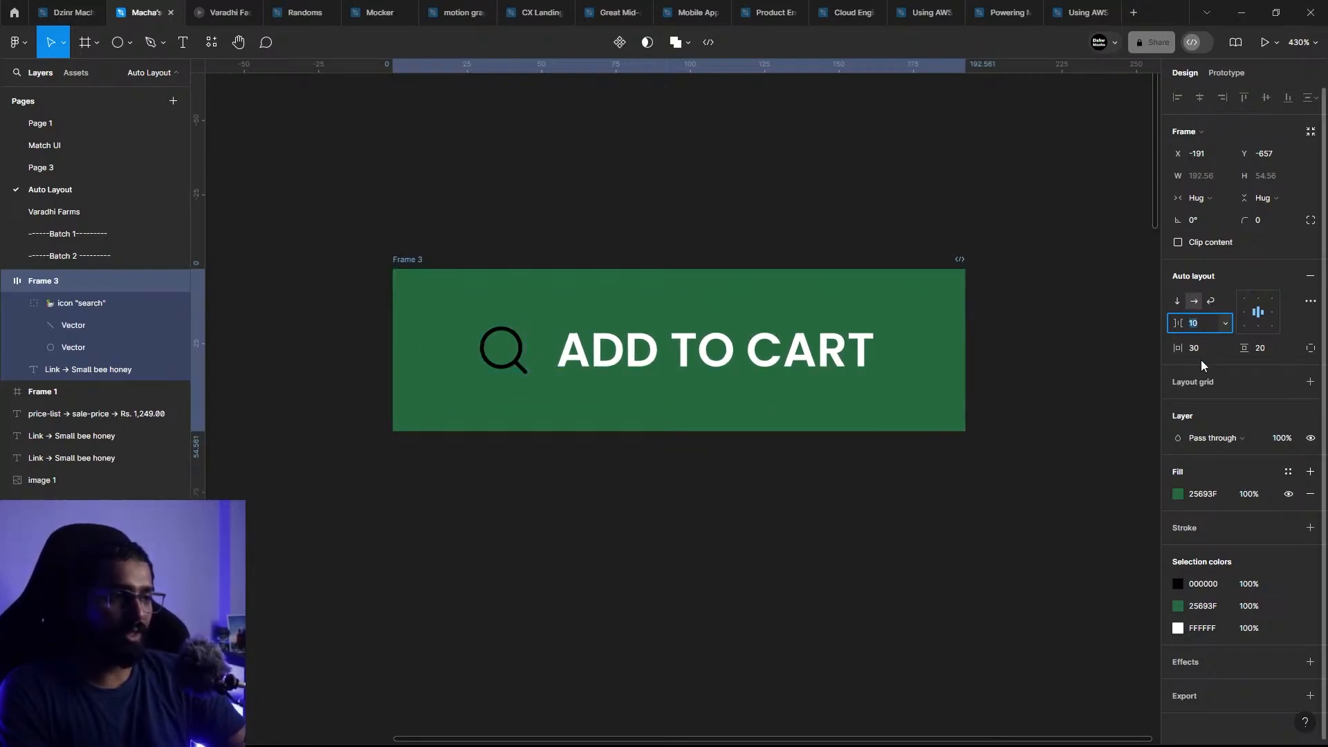
Step: Reduce the green button's horizontal padding to 13
click(1203, 349)
key(Down)
key(Down)
key(Down)
key(Down)
key(Down)
key(Down)
key(Down)
key(Down)
key(Down)
key(Down)
key(Down)
key(Down)
key(Down)
key(Down)
key(Down)
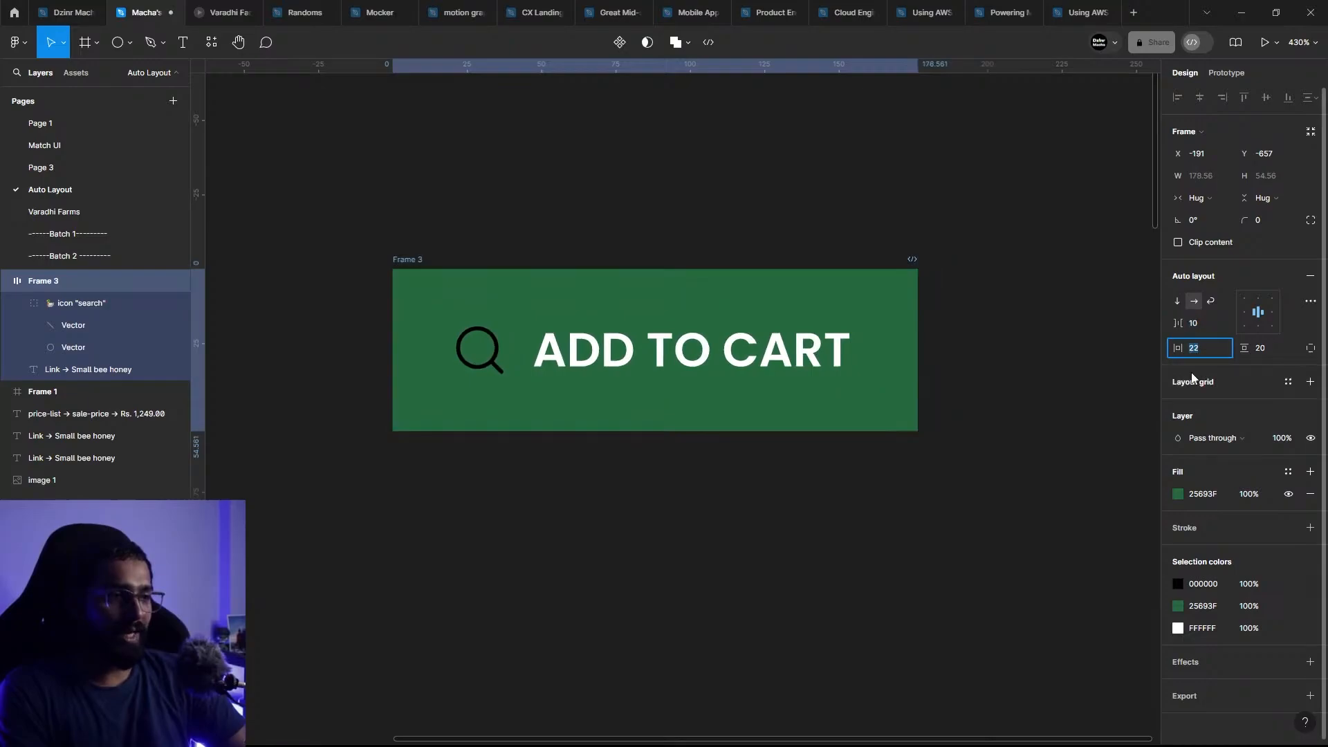
key(Down)
key(Down)
key(Down)
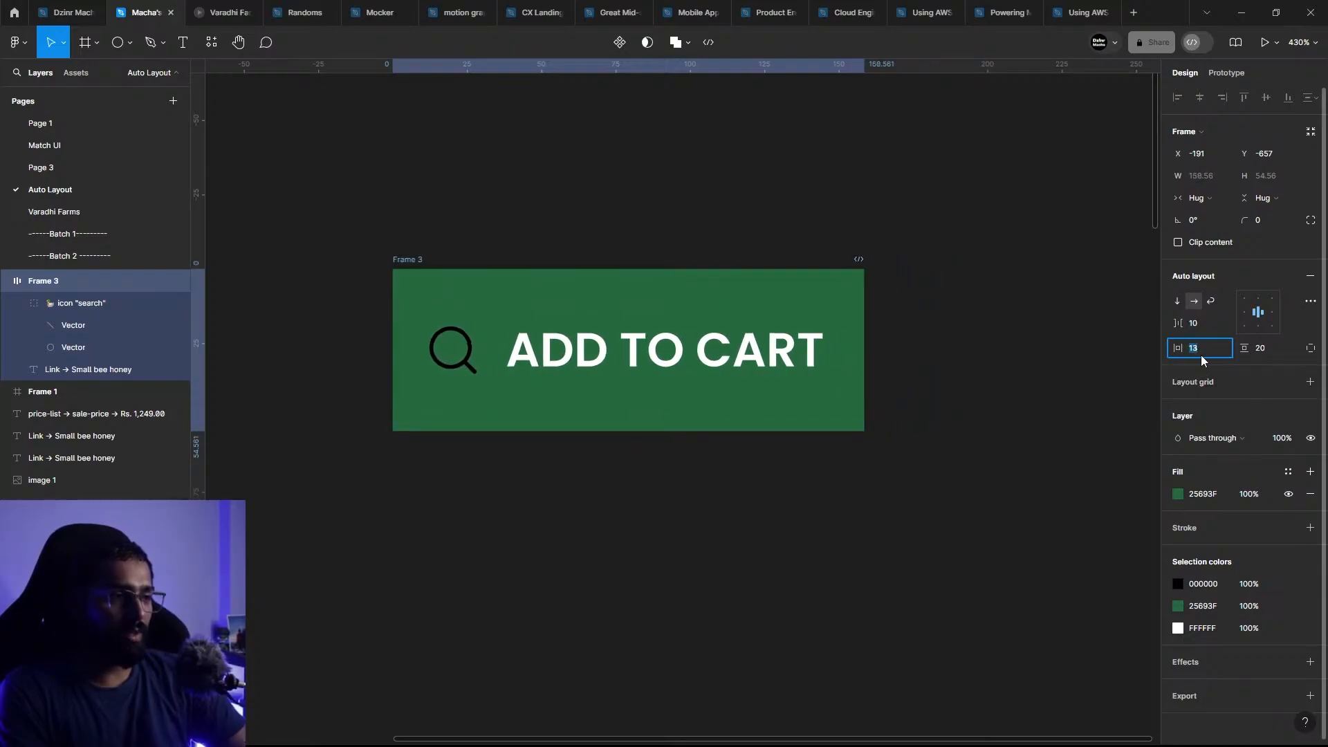
Step: Increase the green button's horizontal padding to 20
key(Up)
key(Up)
key(Up)
key(Up)
key(Up)
key(Up)
key(Up)
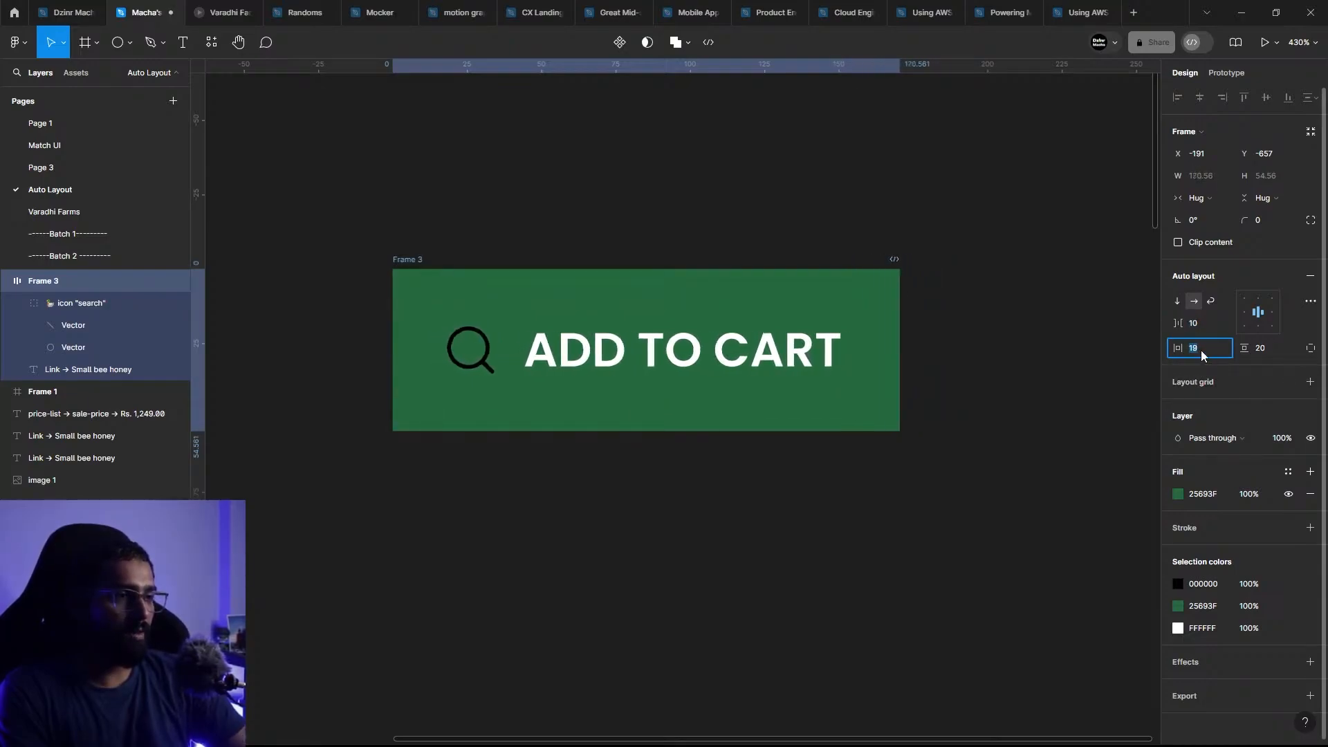
key(Up)
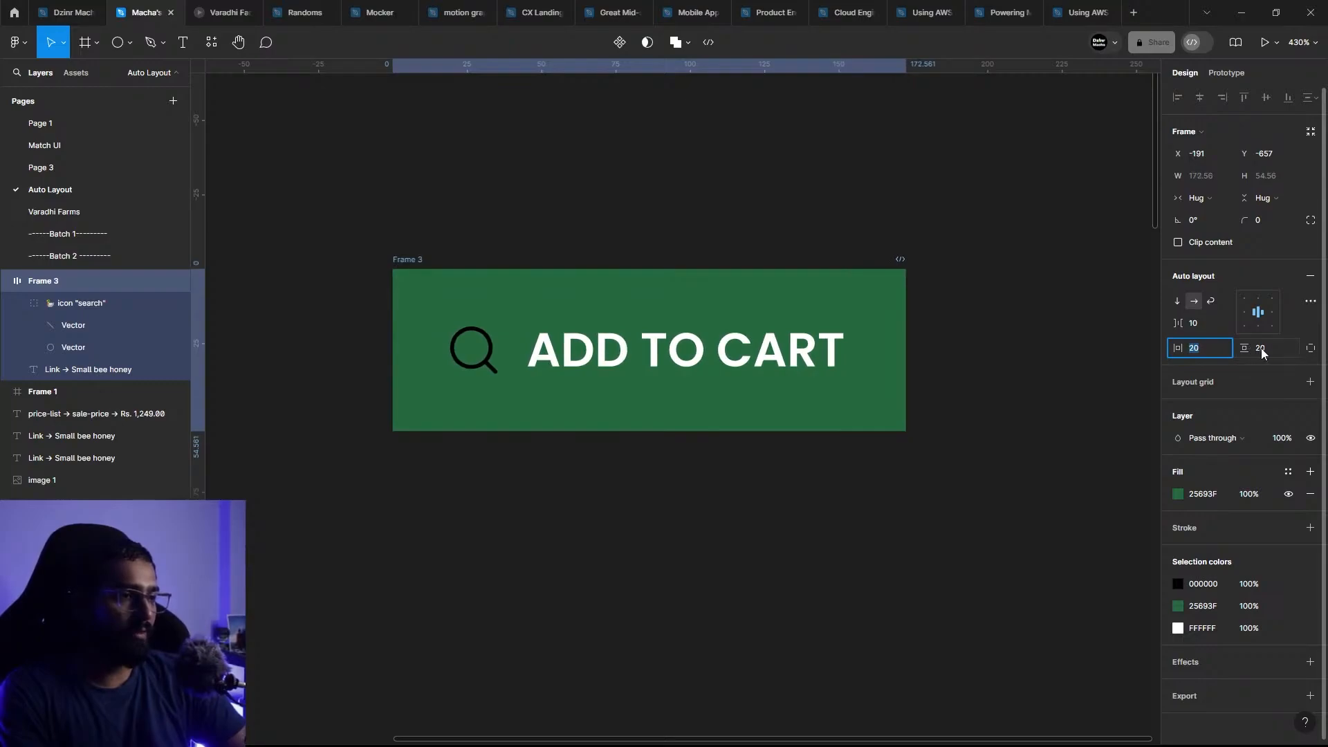
Step: Reduce the green button's vertical padding to 10
click(1262, 350)
key(Down)
key(Down)
key(Down)
key(Down)
key(Down)
key(Down)
key(Down)
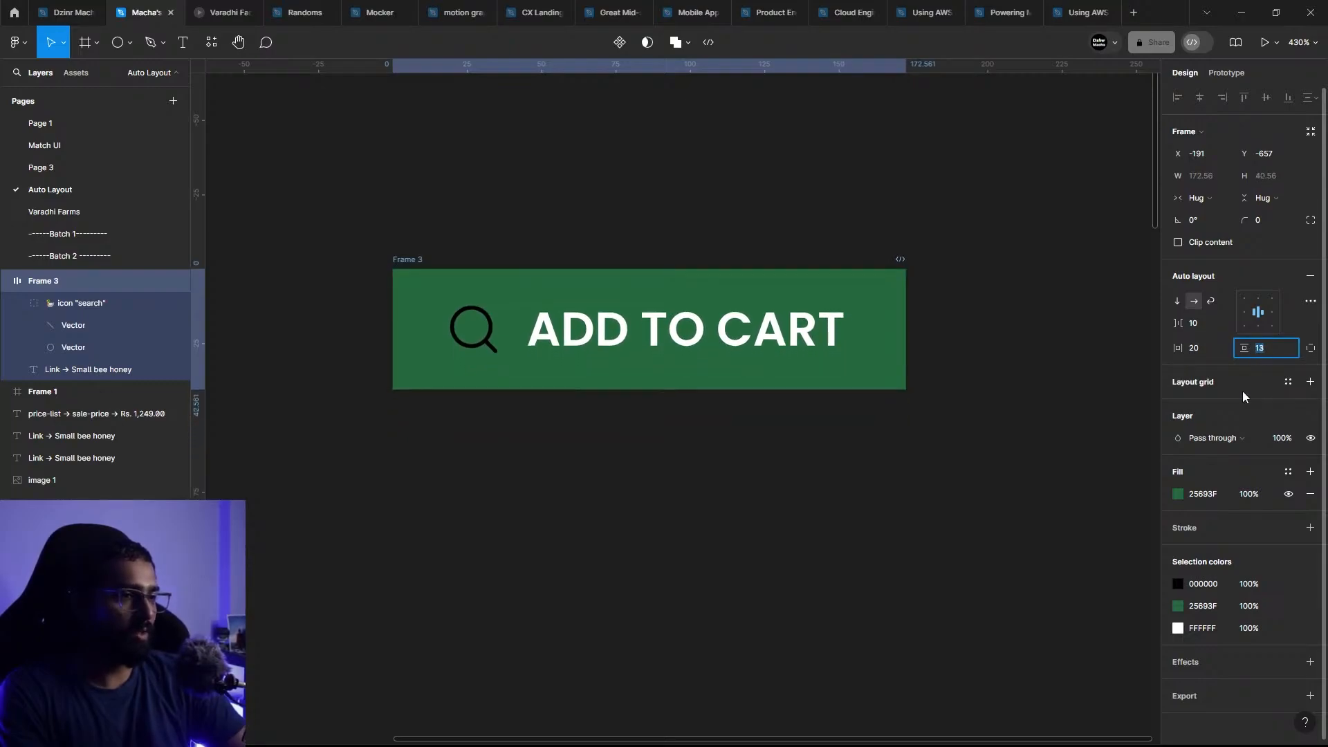
key(Down)
key(Down)
key(Down)
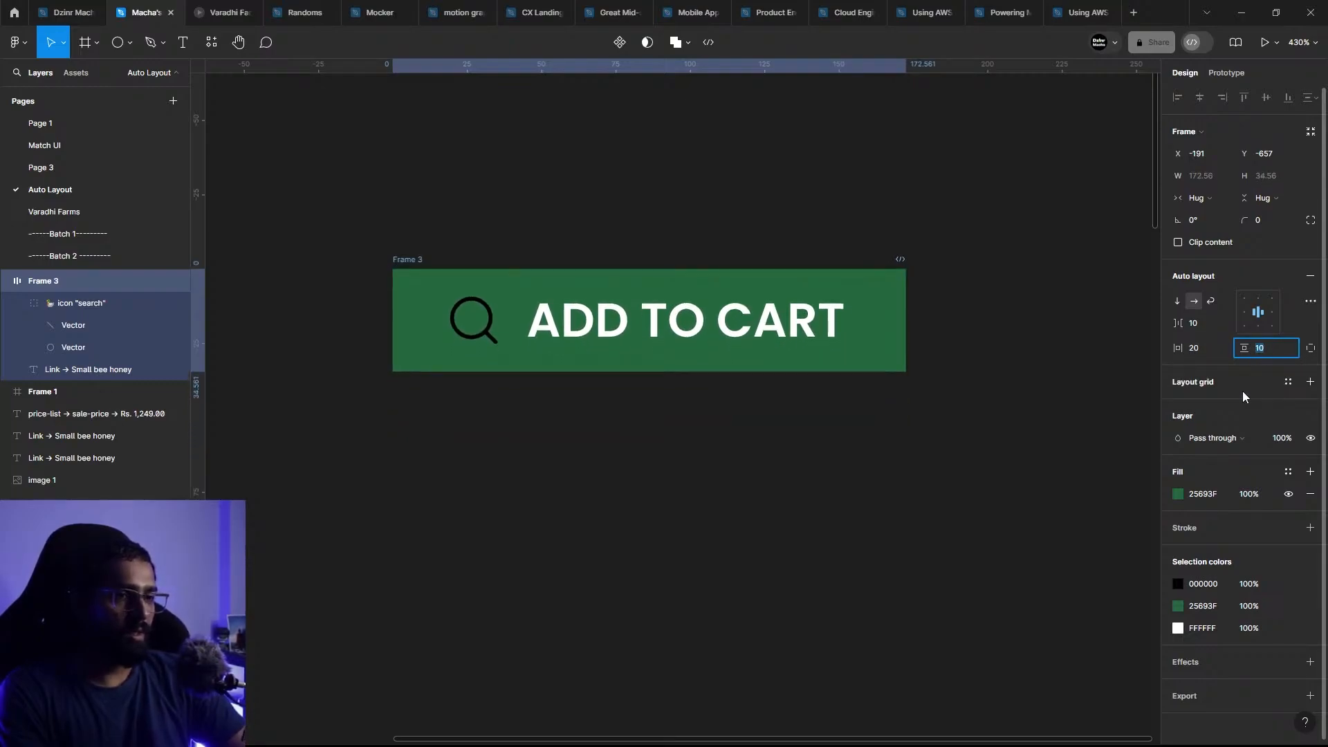
click(792, 510)
Step: Duplicate the green ADD TO CART button and place the copy directly below the original
scroll(761, 428, down, 3)
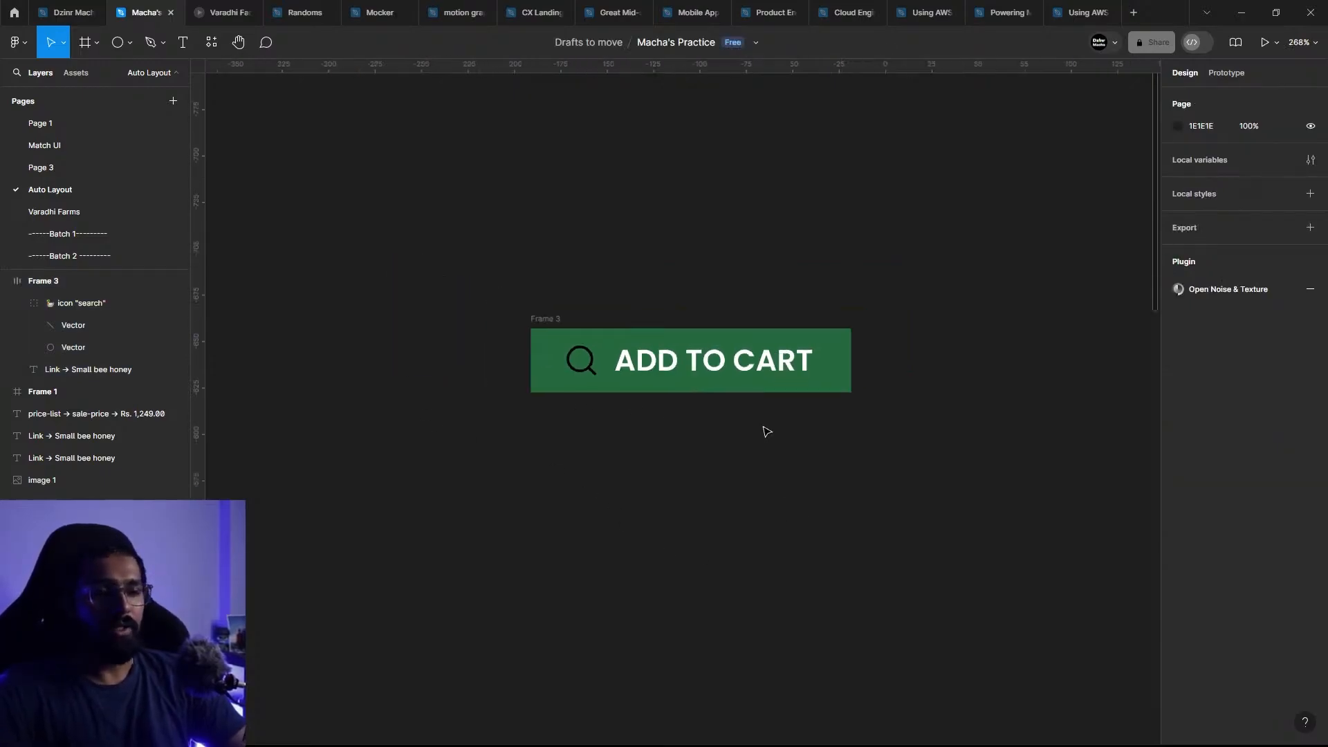
drag(572, 289, 477, 235)
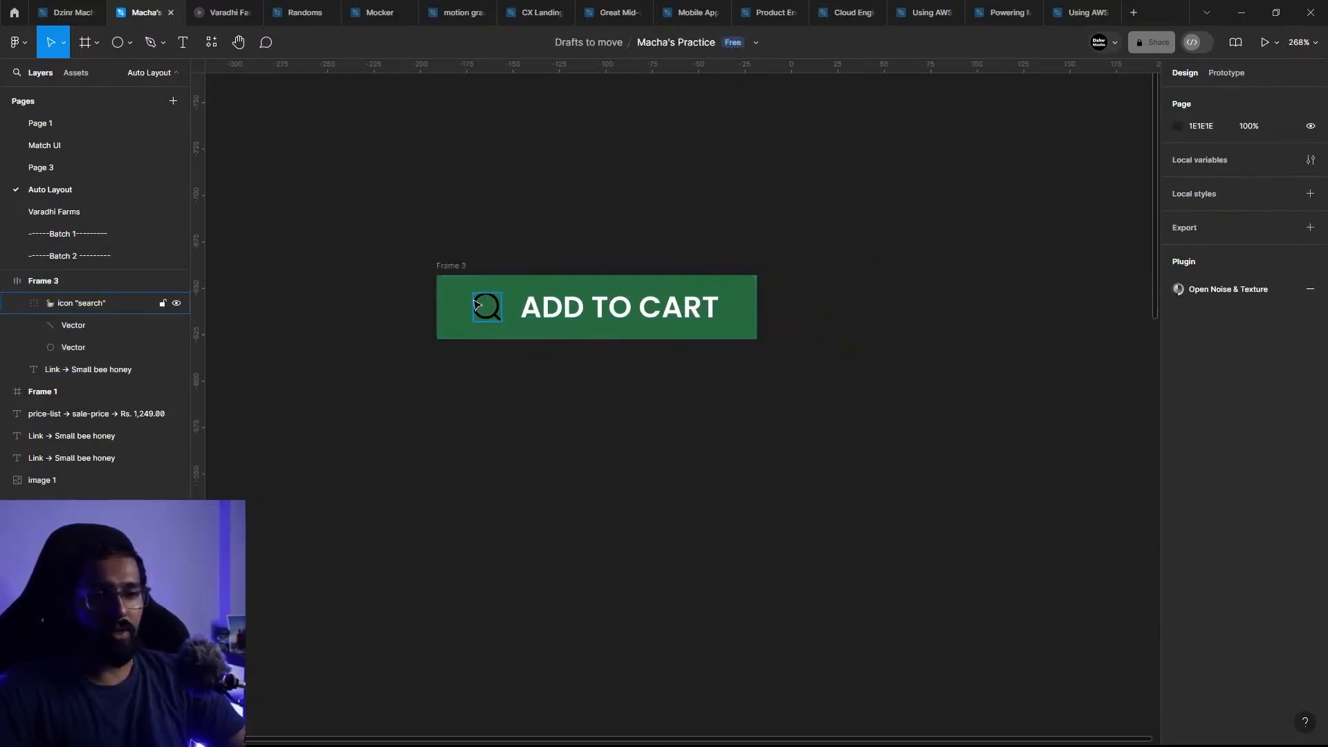
click(453, 270)
drag(587, 301, 587, 438)
Step: Try labels of different lengths on the copied button, first DALBDALD and then DADNADBADABDFAKDADLANDLD, to test its resizing
double_click(588, 436)
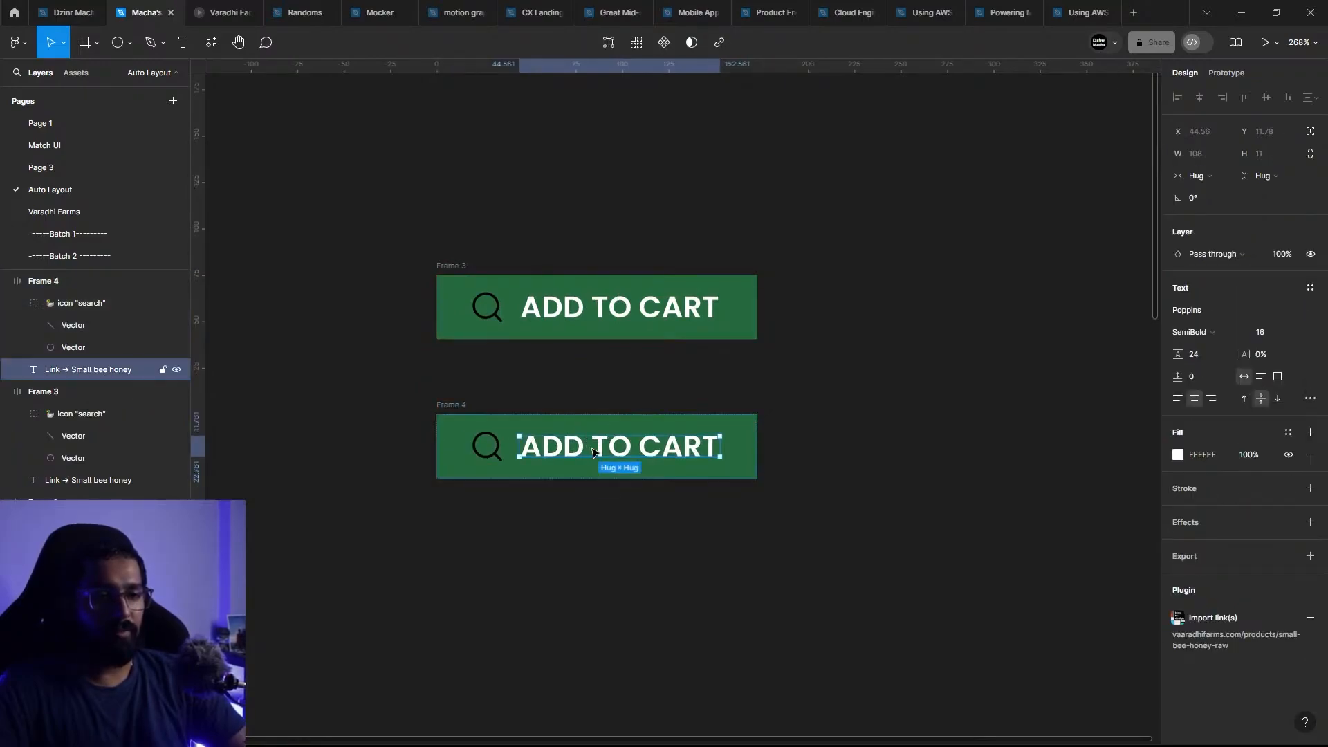
key(Return)
text(DALBDALD)
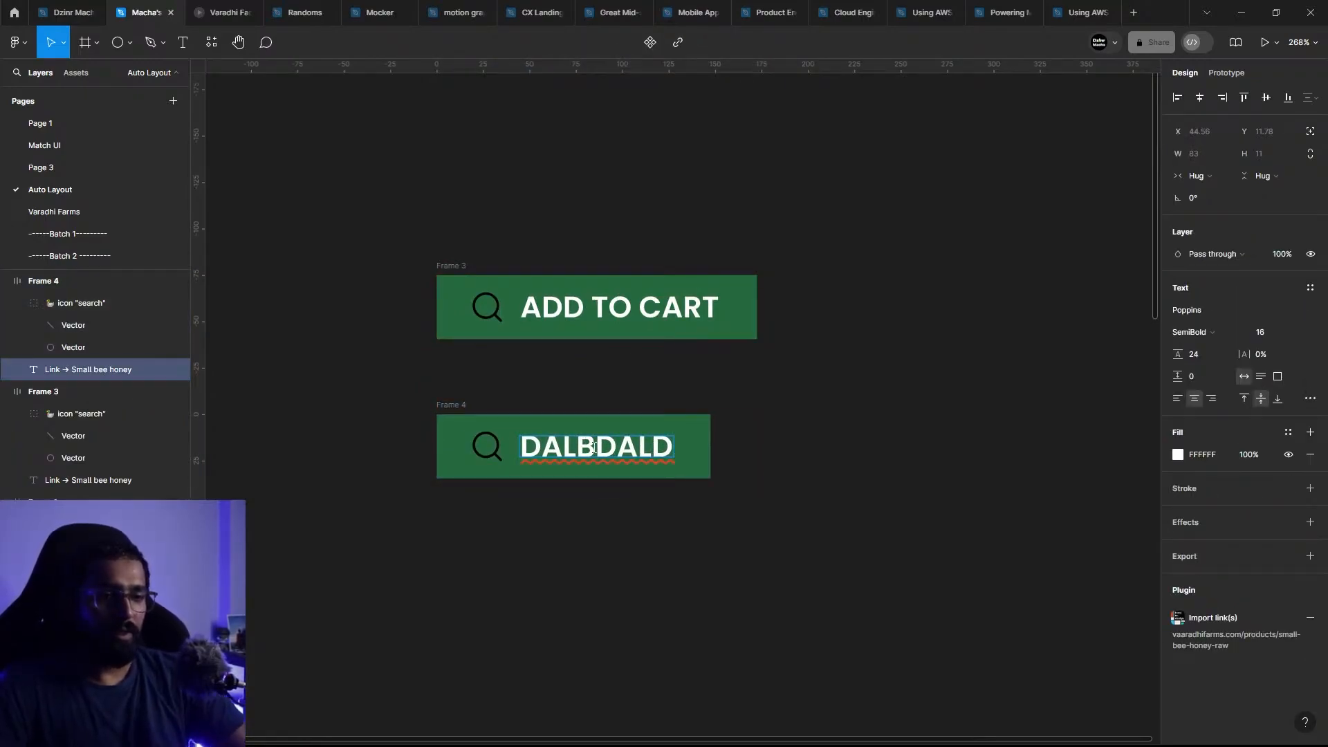
key(Escape)
click(680, 583)
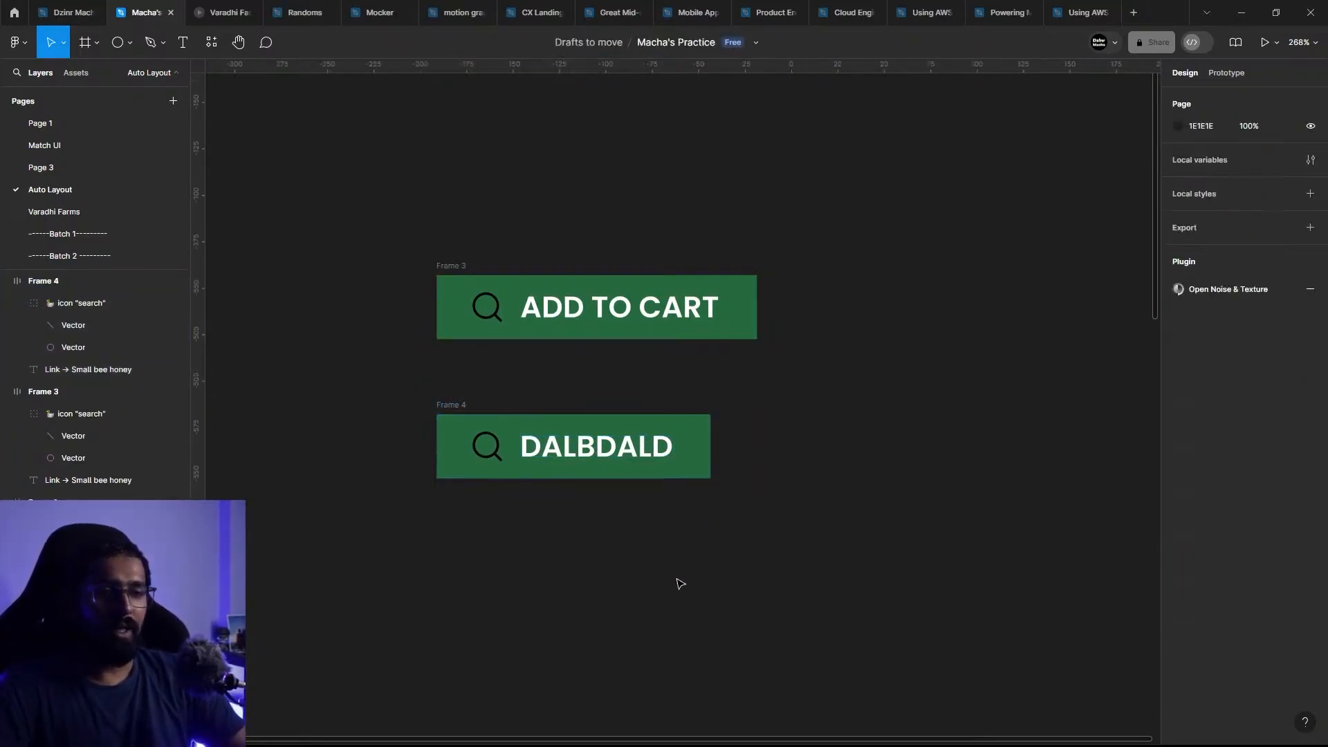
click(618, 440)
double_click(613, 444)
text(DA)
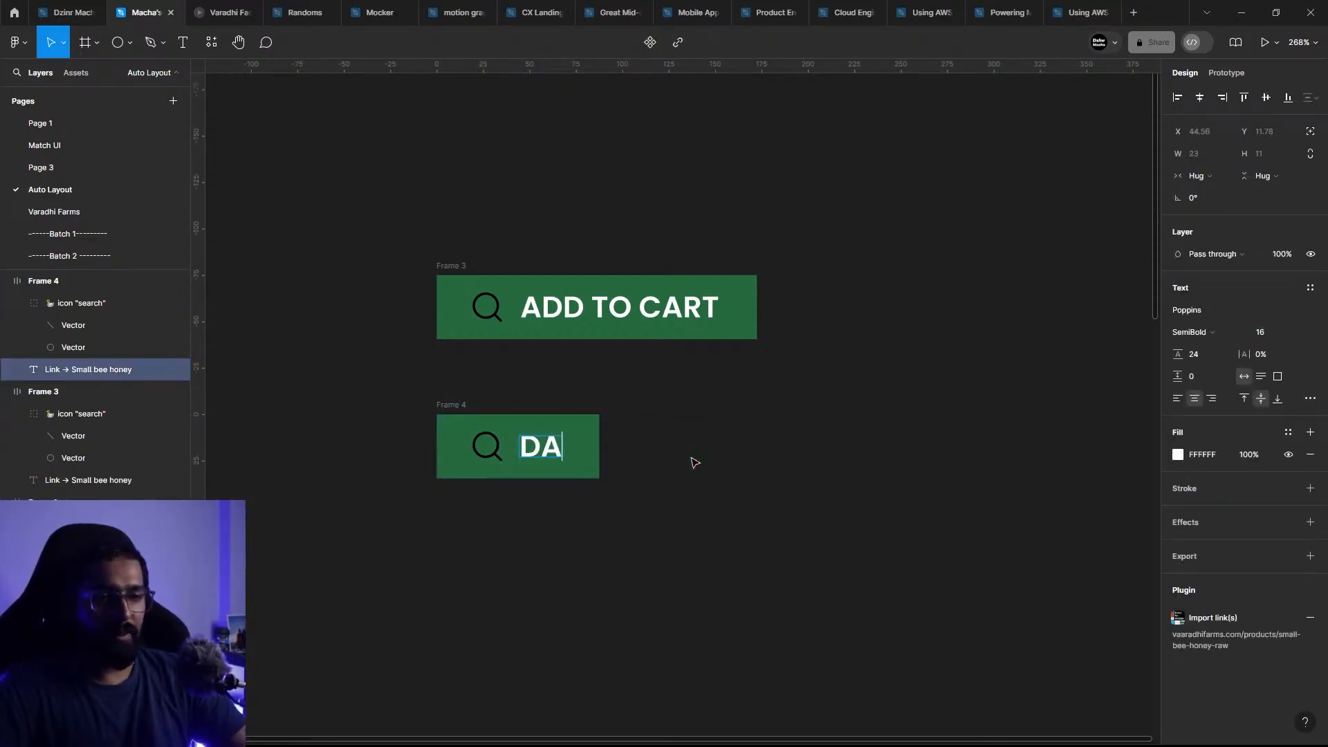
text(DNADBADABDFAKDADLANDLD)
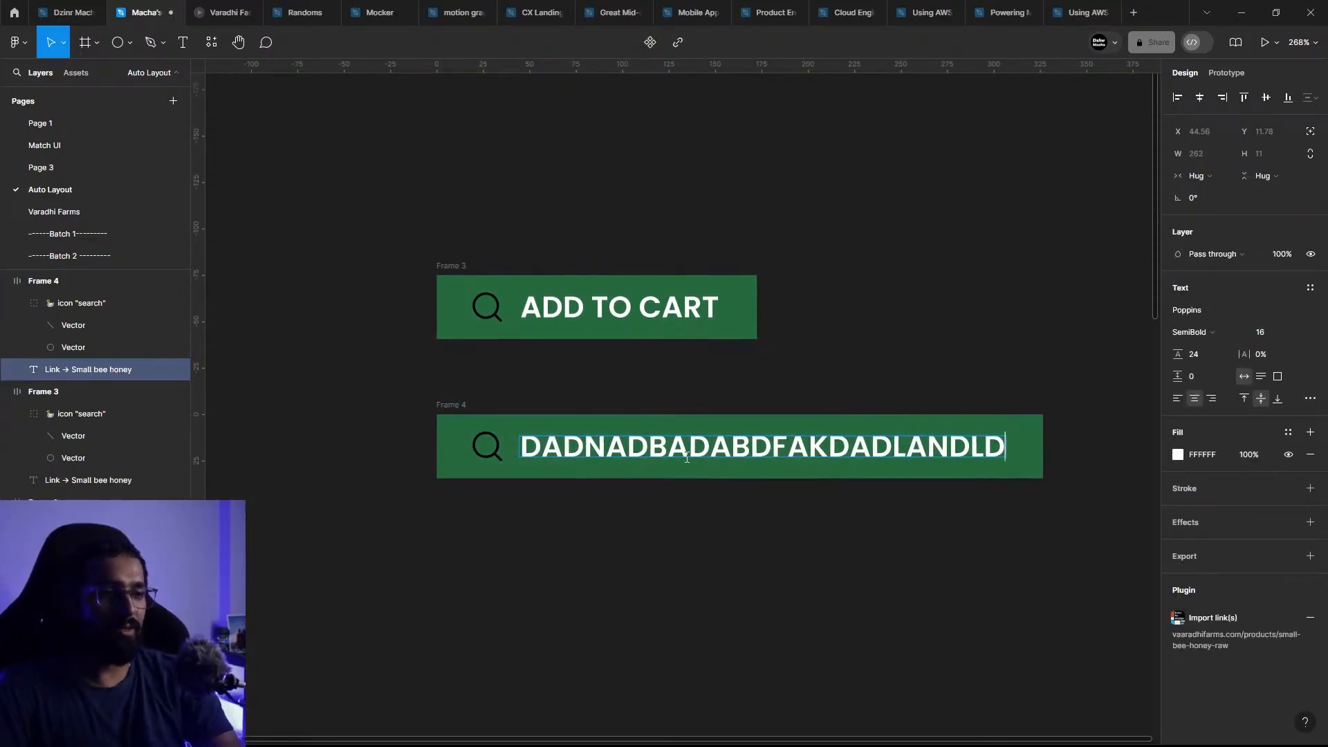
Step: Replace the copied button's label with SEARCH
double_click(687, 458)
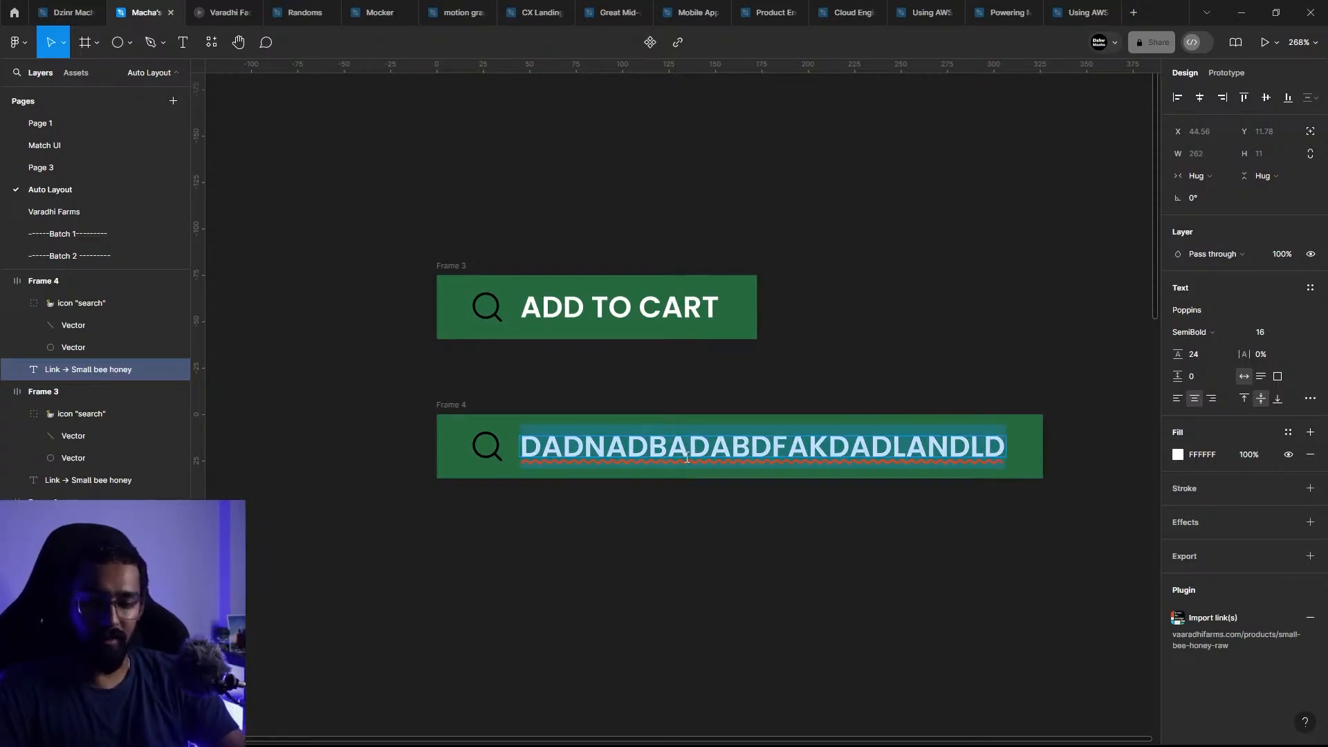
text(SEARCH)
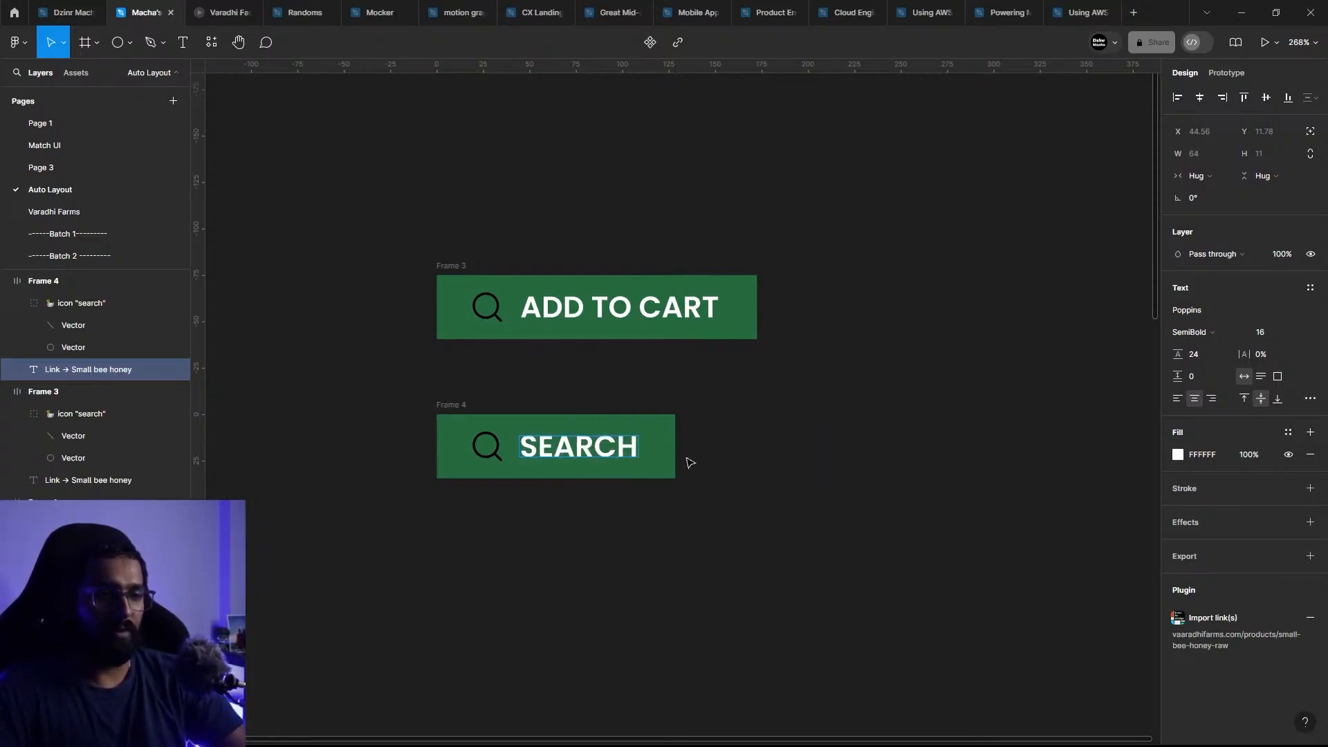
click(793, 453)
Step: Change the stroke color of the magnifier icon in the SEARCH button to white
click(497, 453)
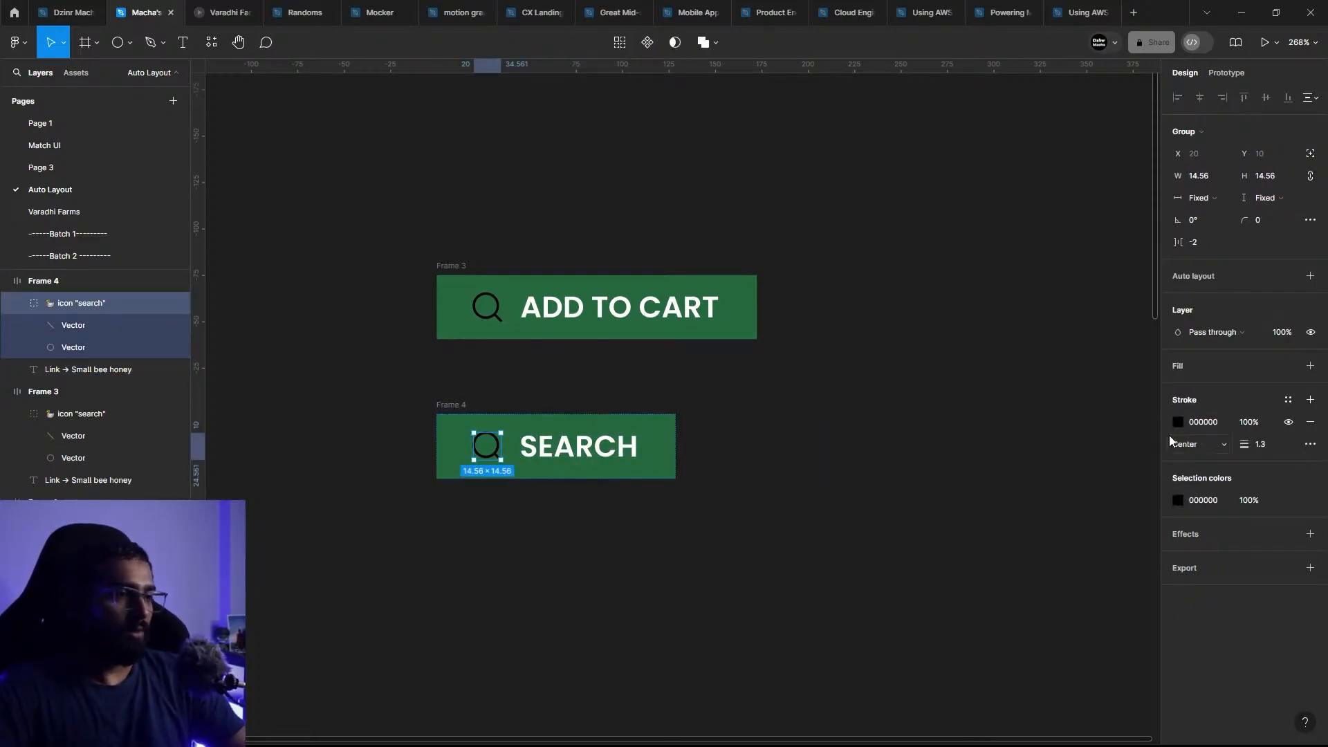
click(1178, 422)
drag(1125, 421, 878, 305)
click(858, 325)
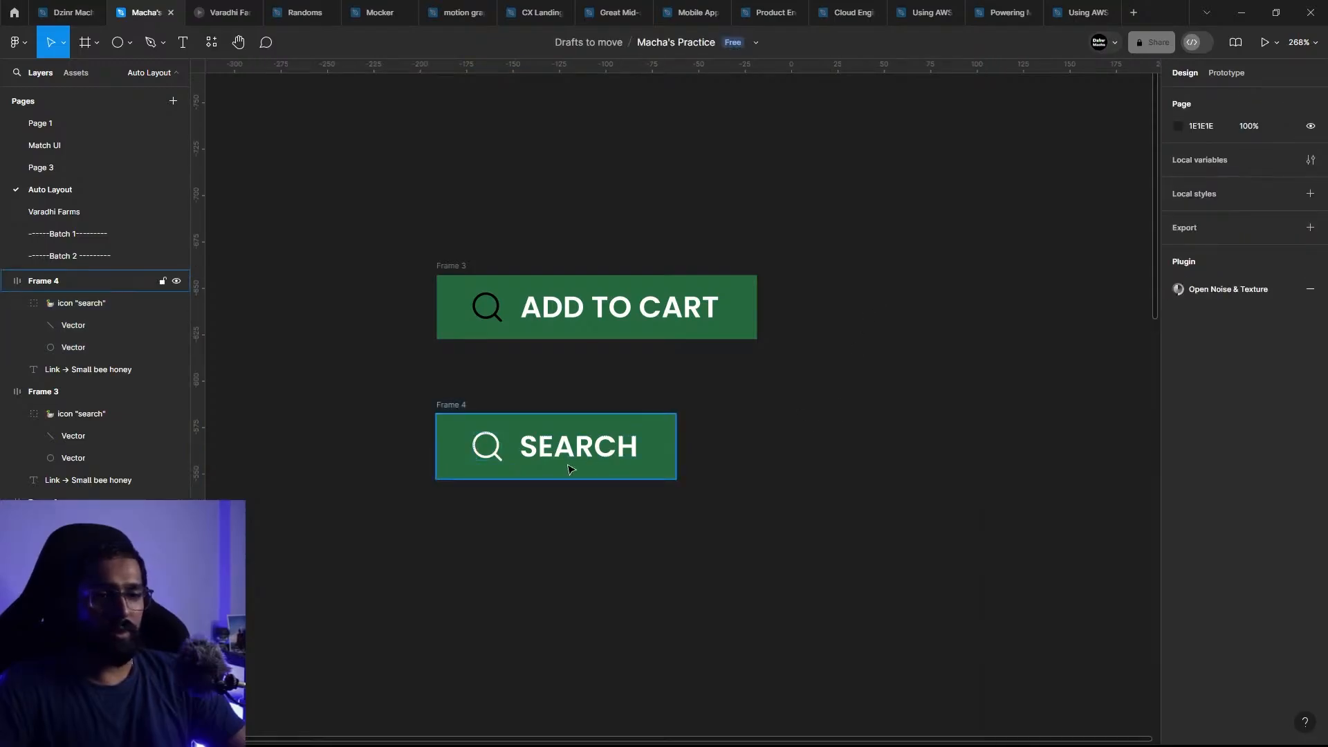
click(571, 469)
click(601, 446)
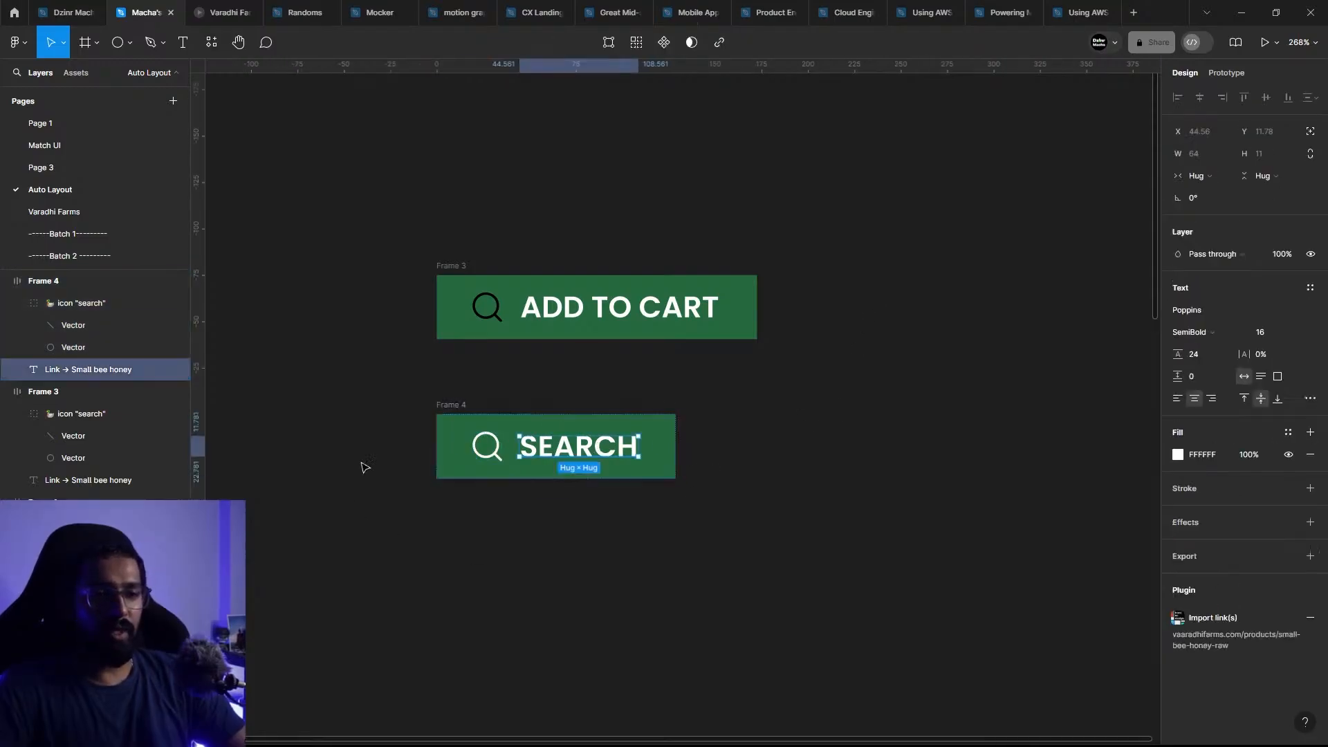
click(748, 455)
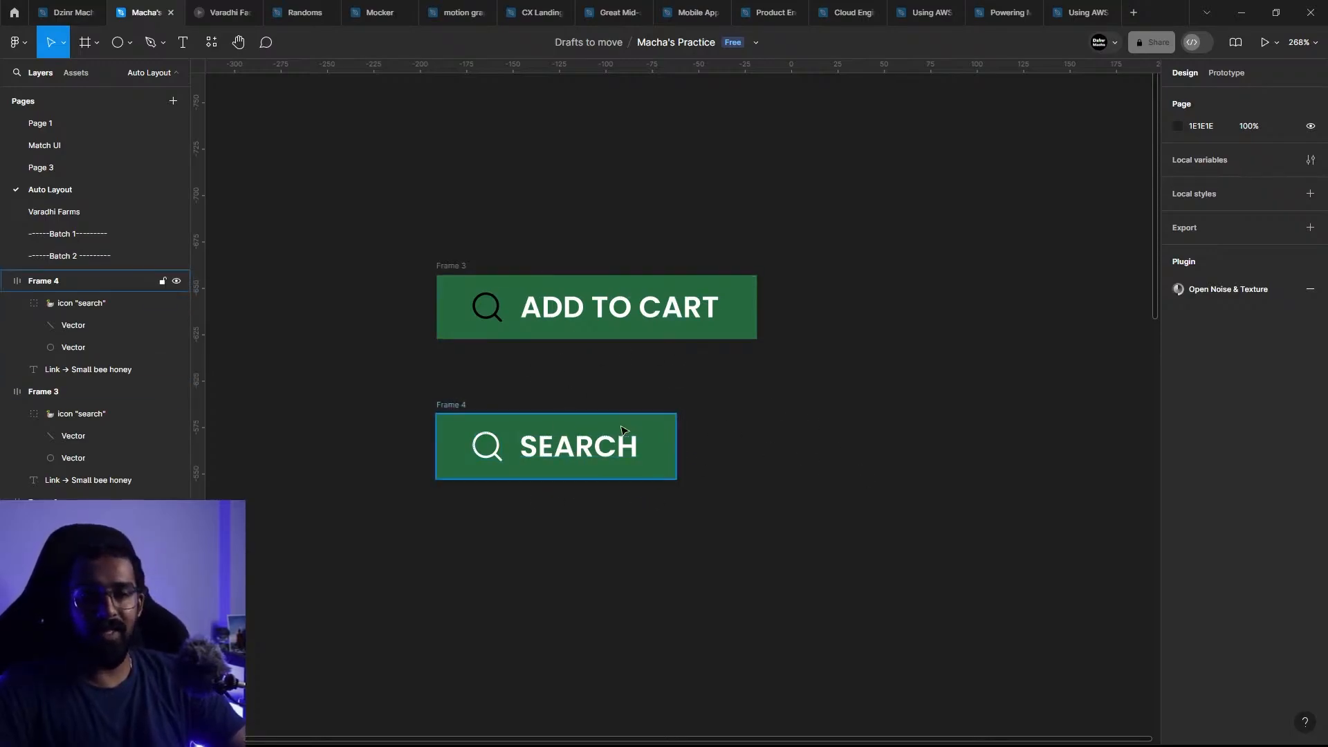
Step: Change the stroke color of the magnifier icon in the ADD TO CART button to white
click(487, 308)
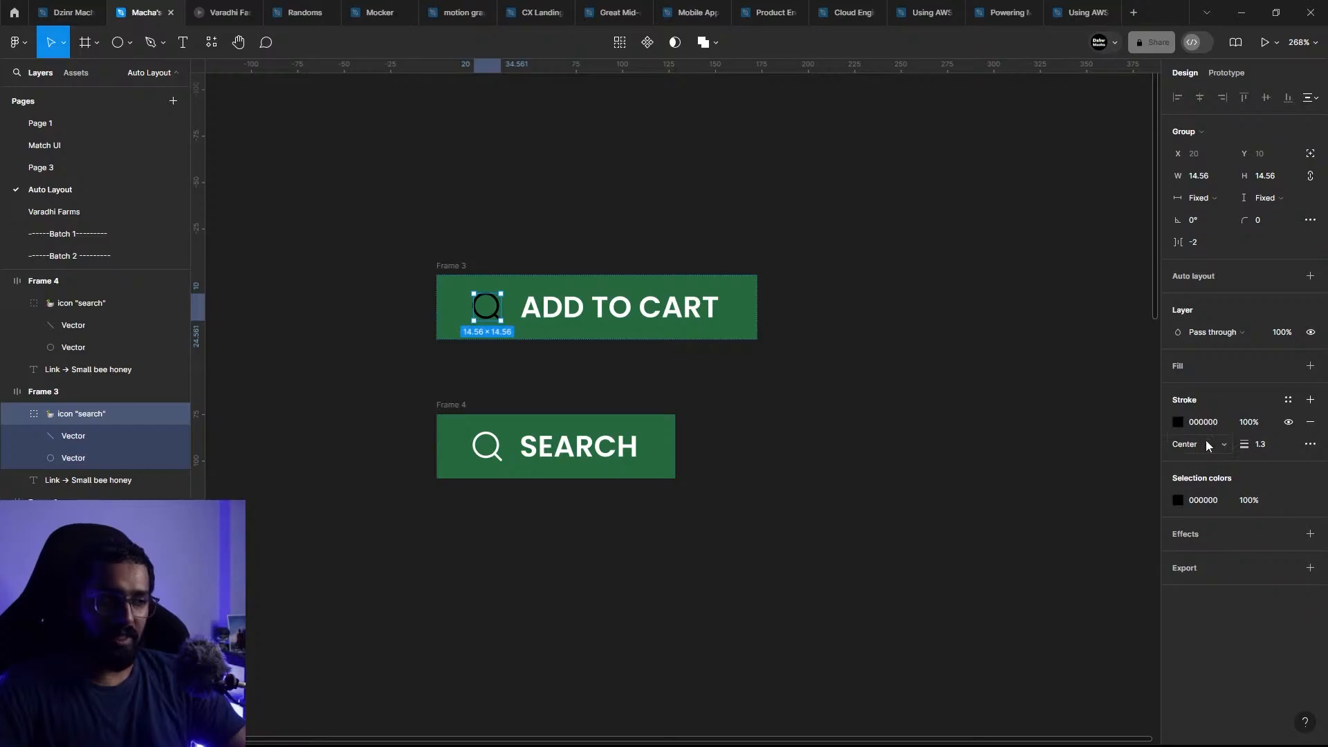
click(1178, 422)
click(498, 261)
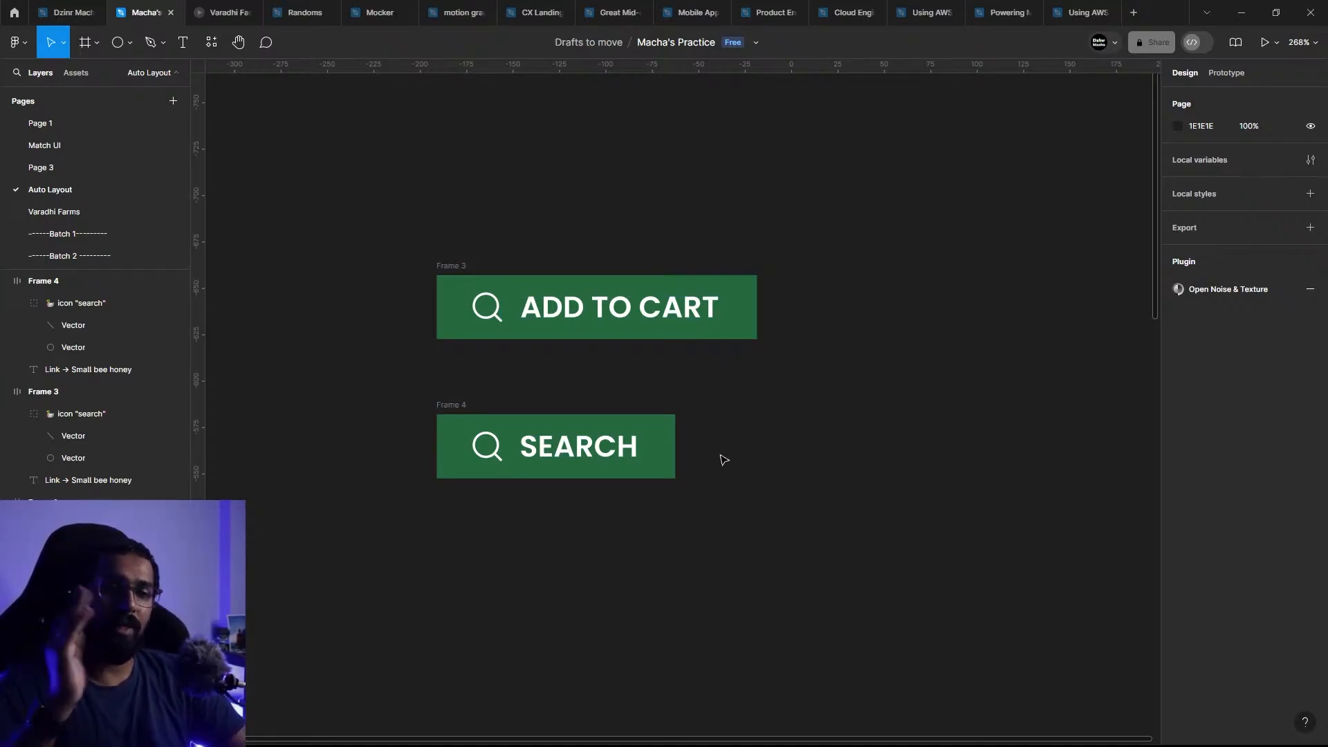
Step: Fill the dark product title text below the honey jar image with white and set it to auto width
scroll(720, 457, down, 5)
scroll(712, 443, down, 1)
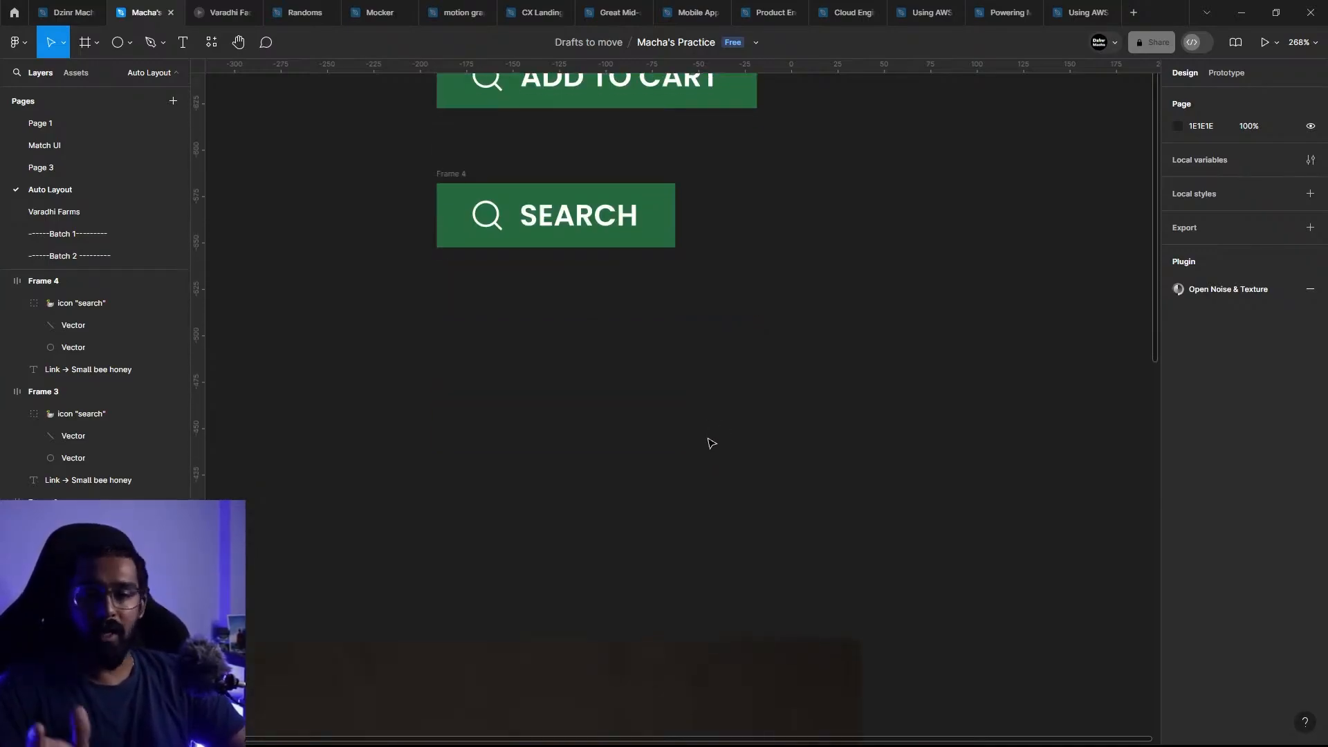
scroll(711, 443, down, 8)
scroll(786, 456, down, 5)
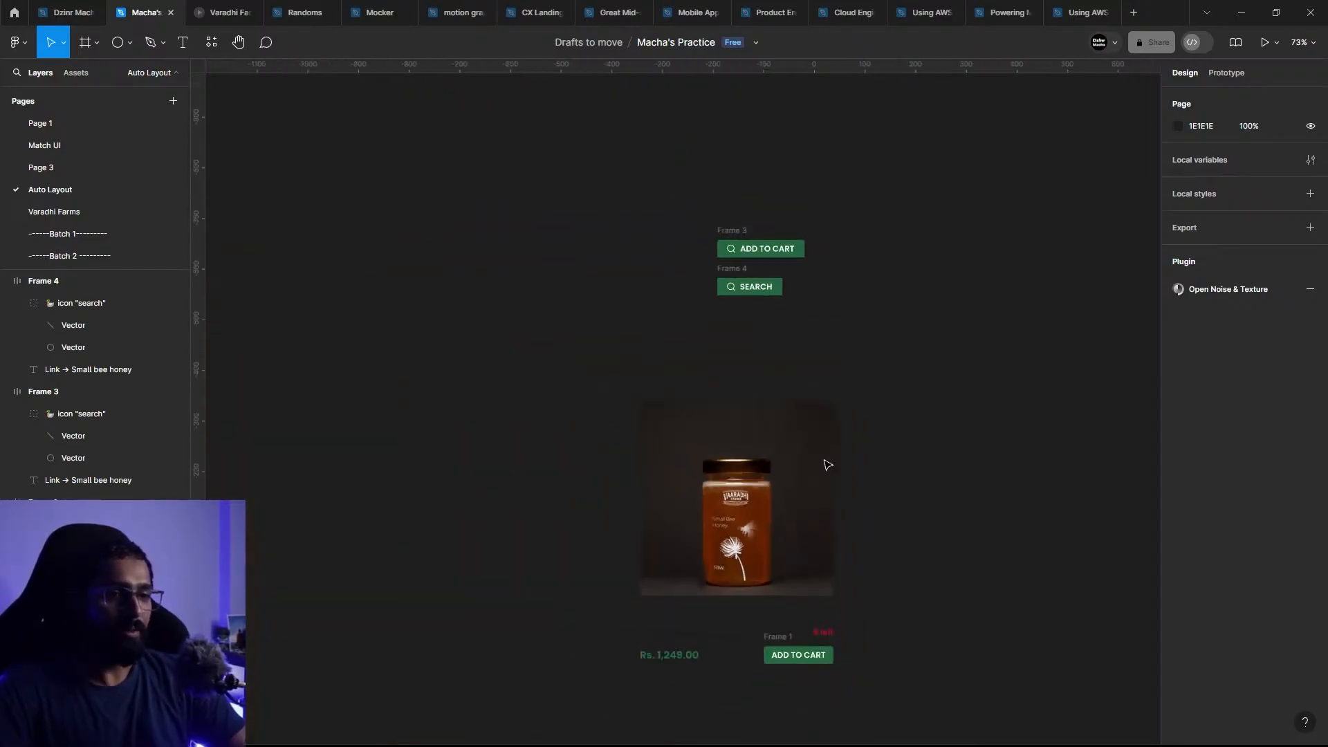
scroll(796, 505, down, 2)
scroll(780, 501, up, 3)
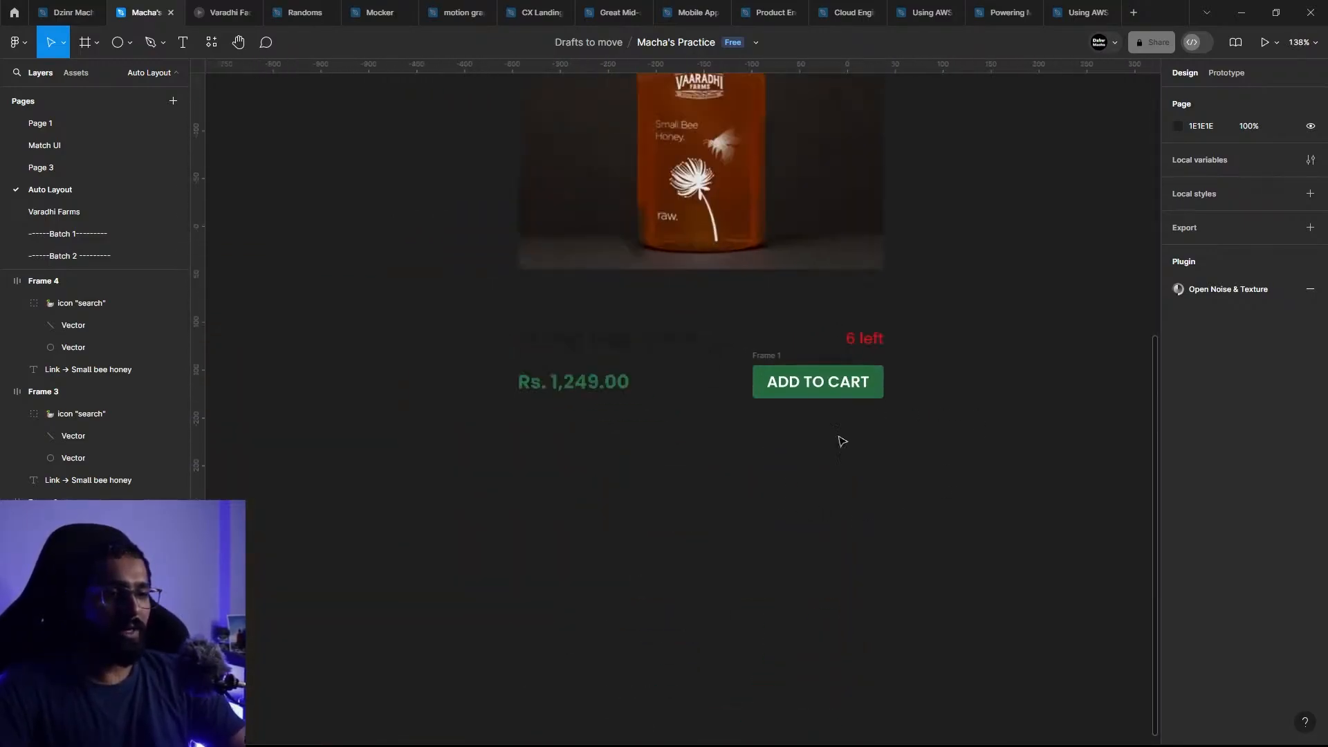
click(620, 377)
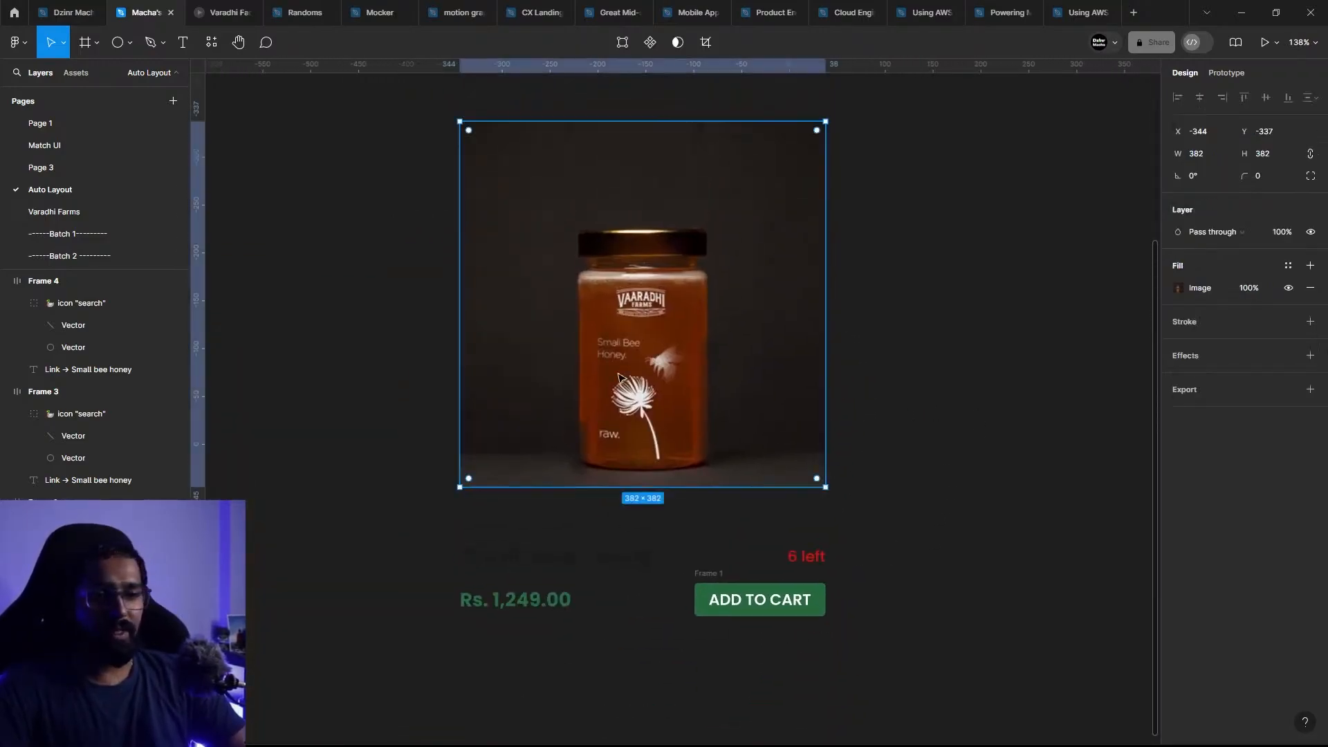
click(549, 563)
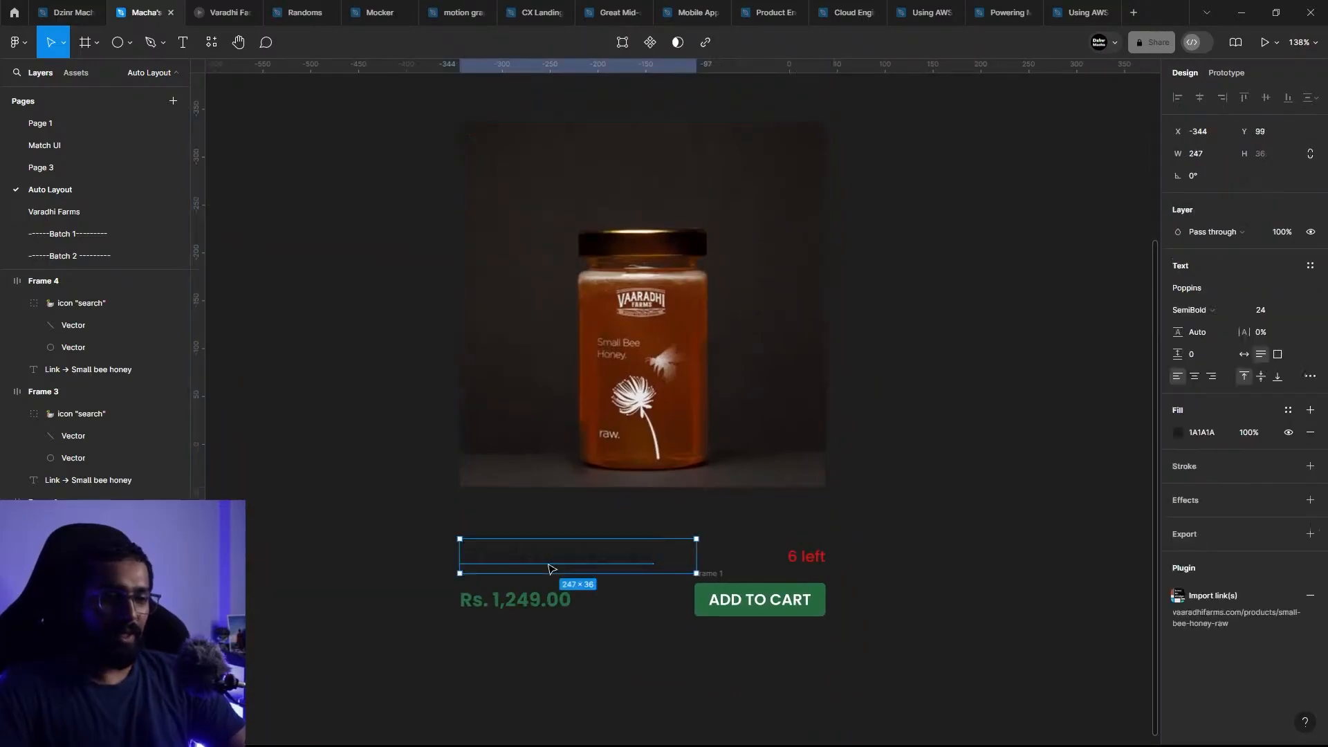
click(1179, 432)
drag(1044, 458, 862, 309)
click(1023, 326)
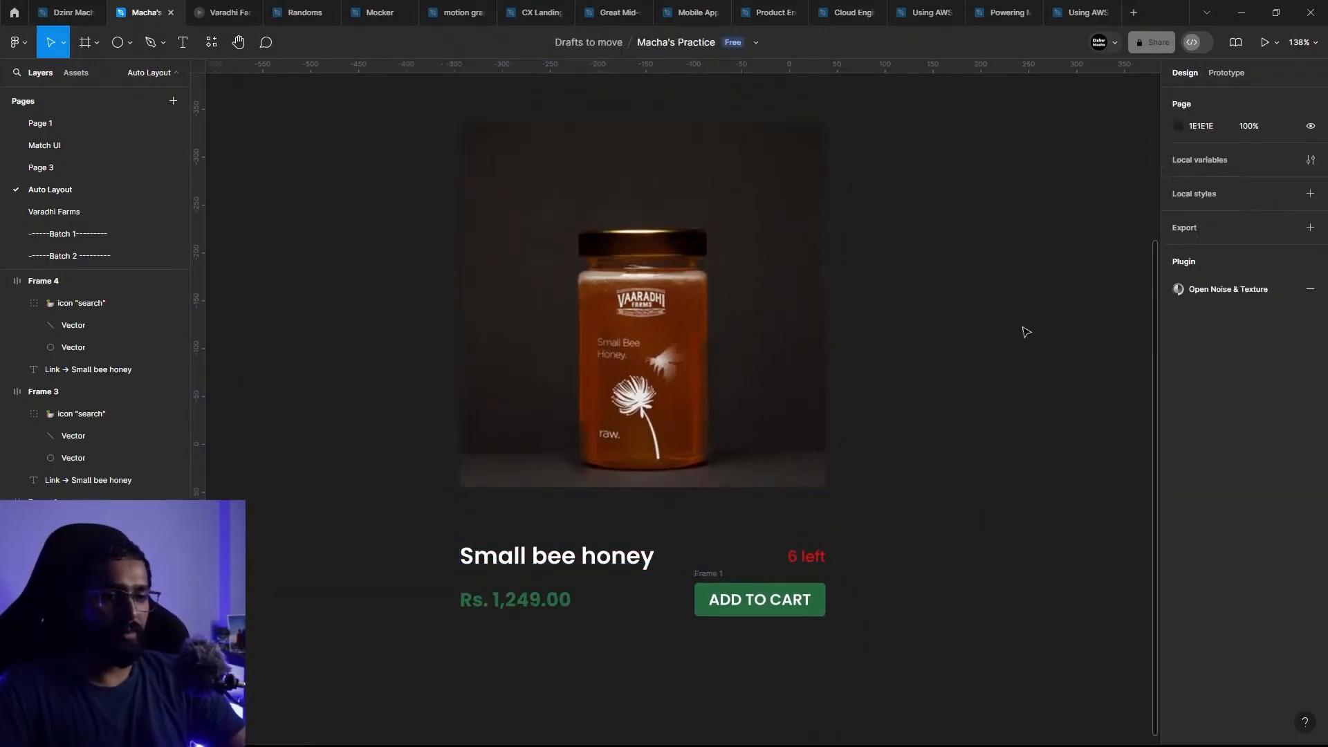
click(557, 566)
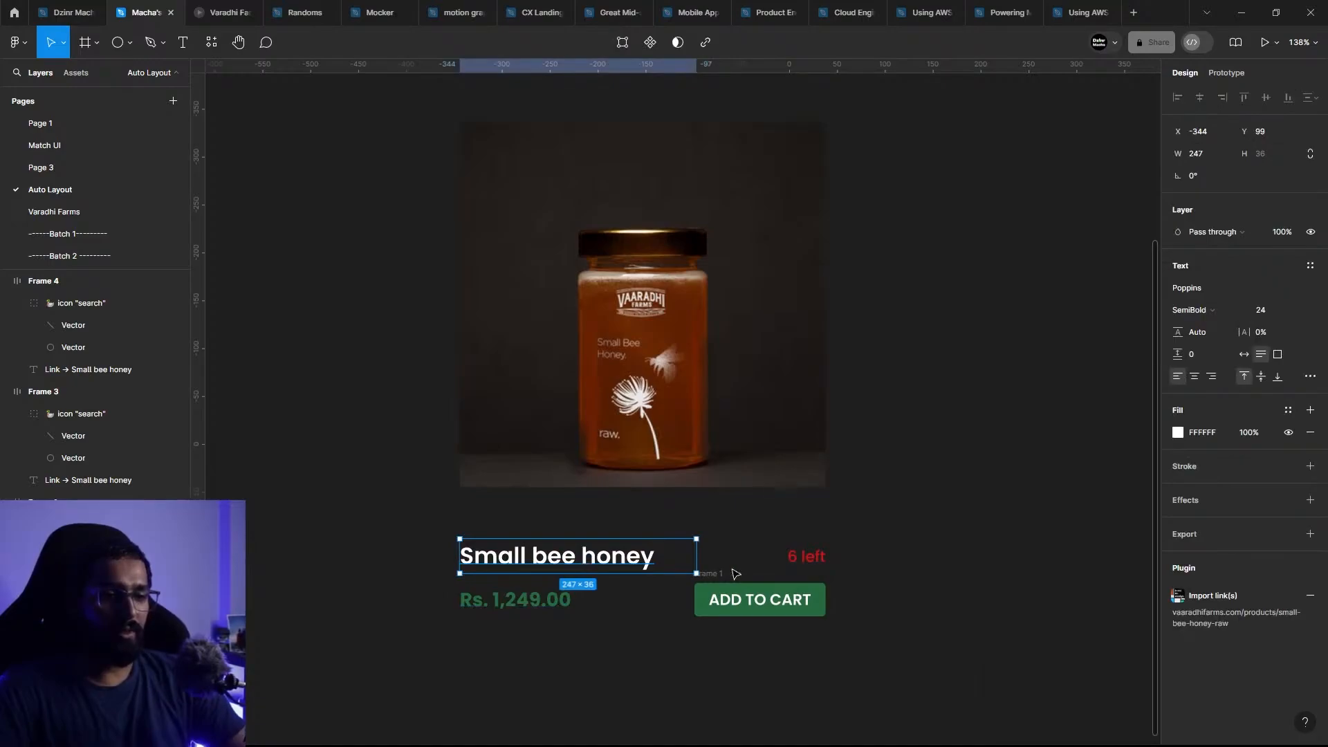
click(1244, 355)
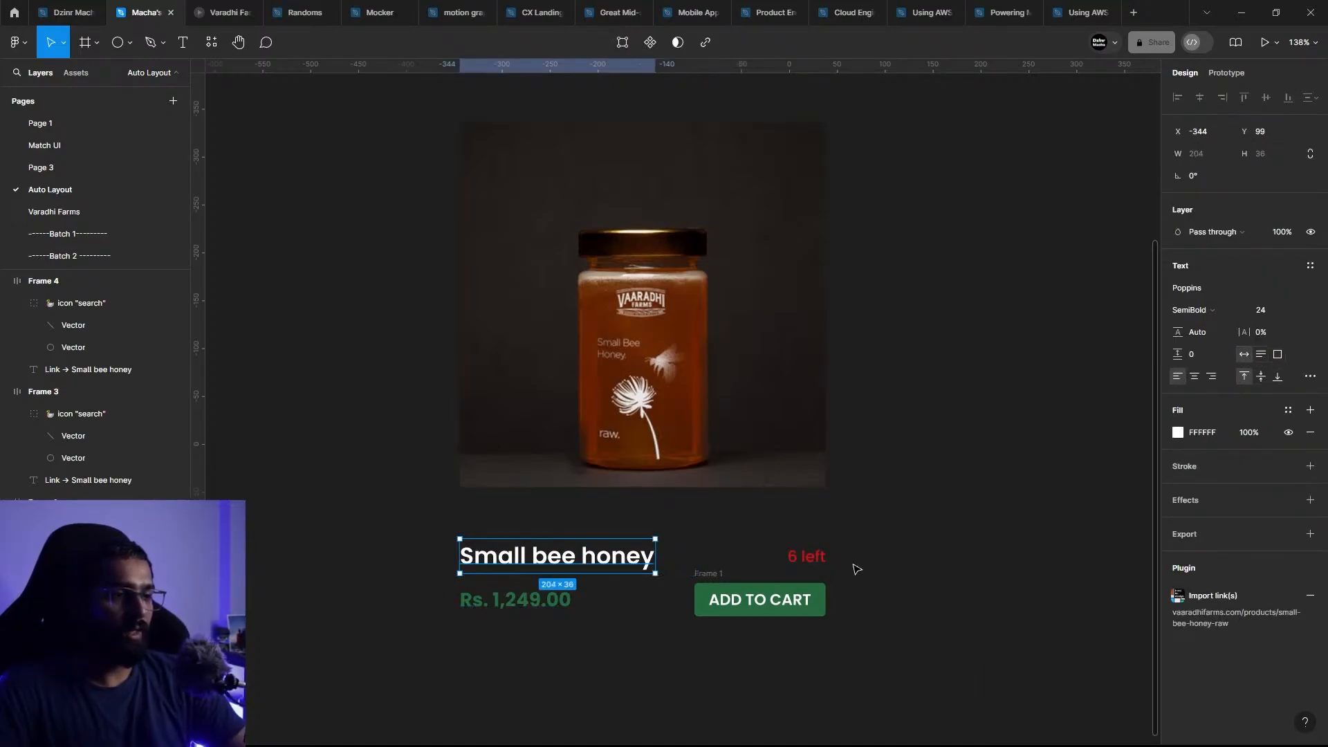
Step: Inspect the red stock label, the price text and the ADD TO CART button below the product image
click(797, 557)
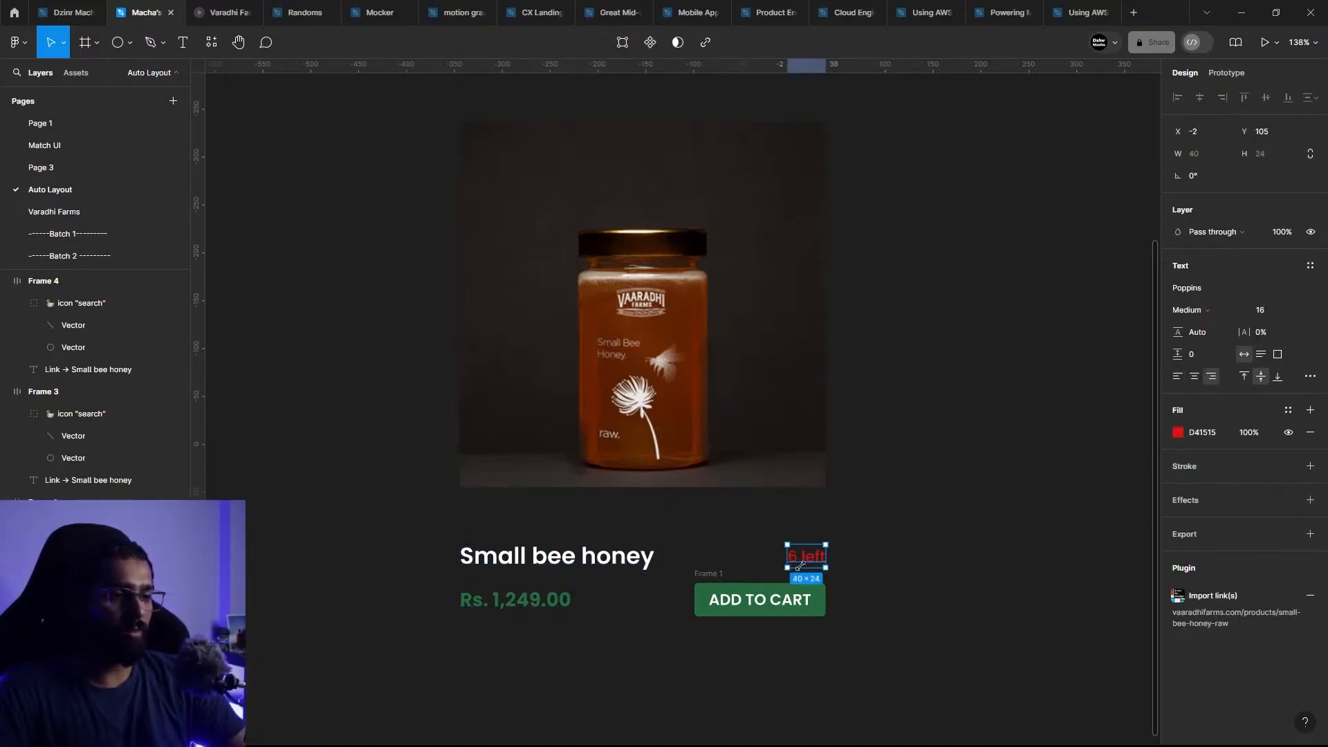
click(555, 609)
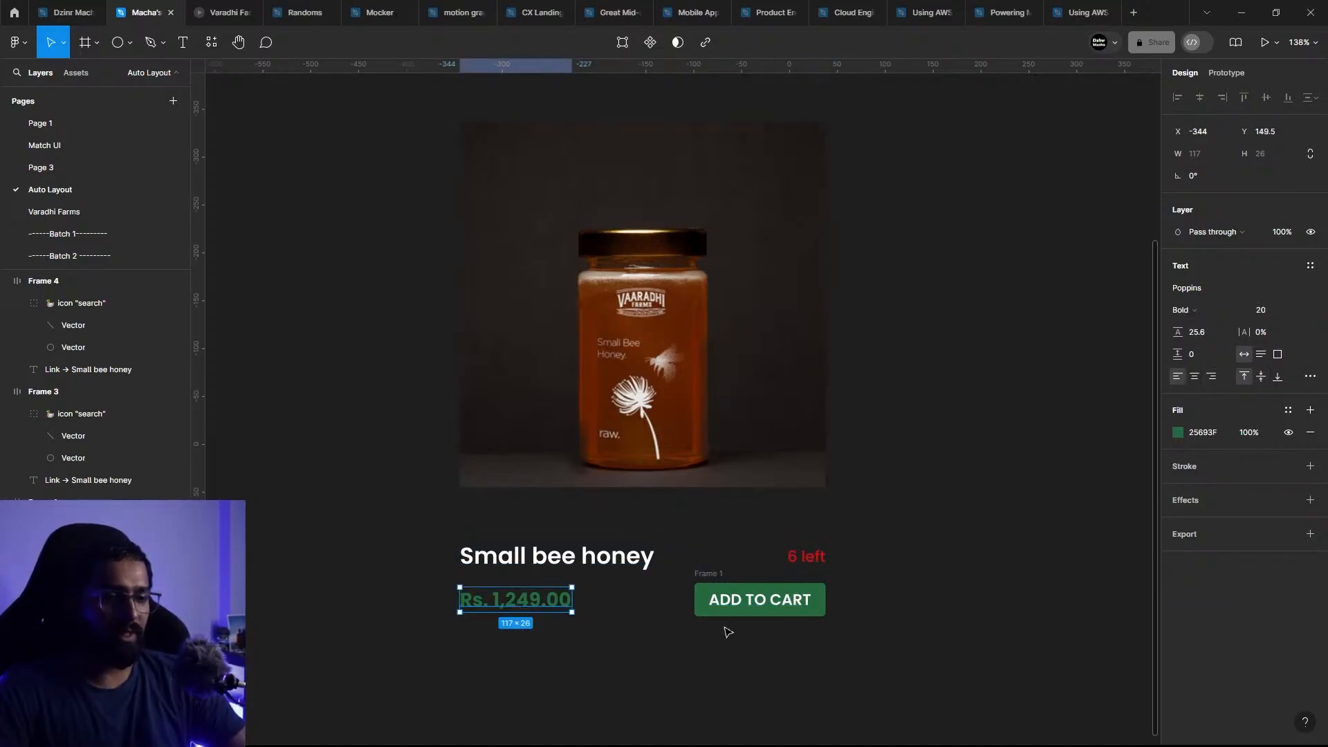
click(766, 613)
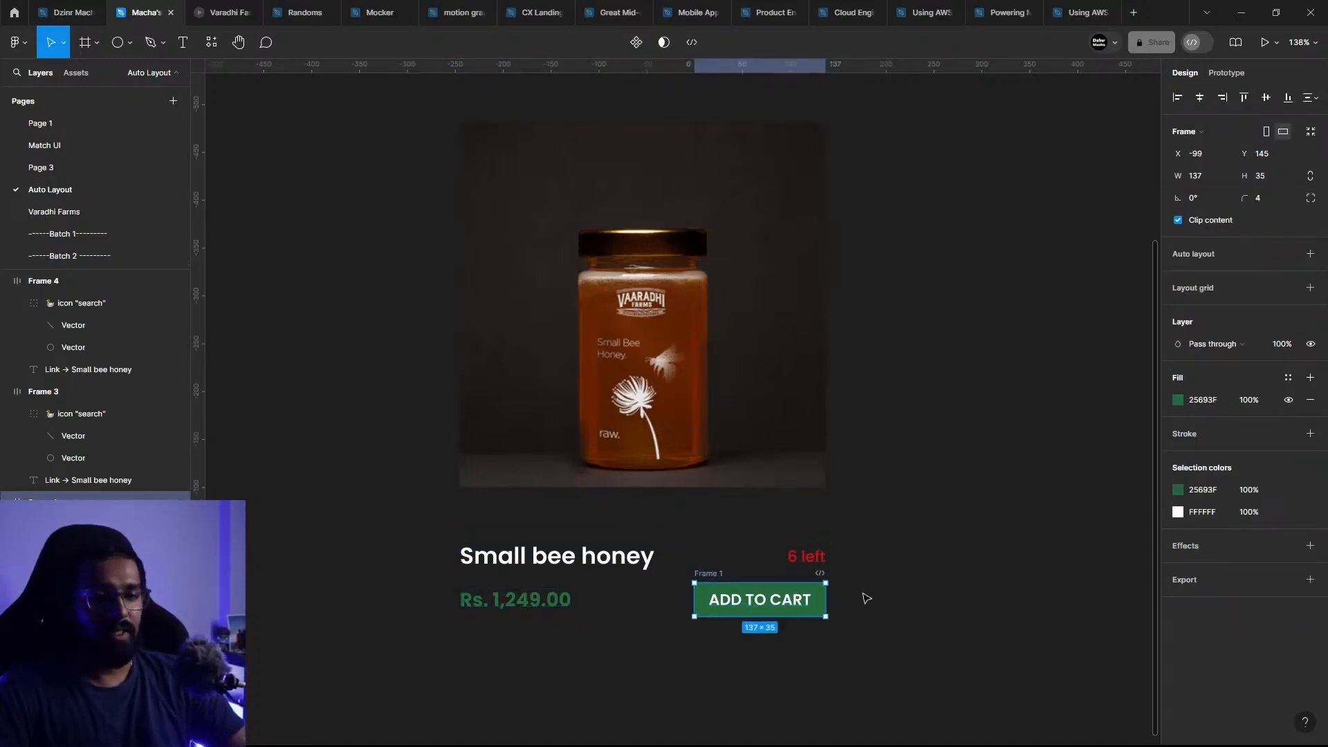
click(917, 598)
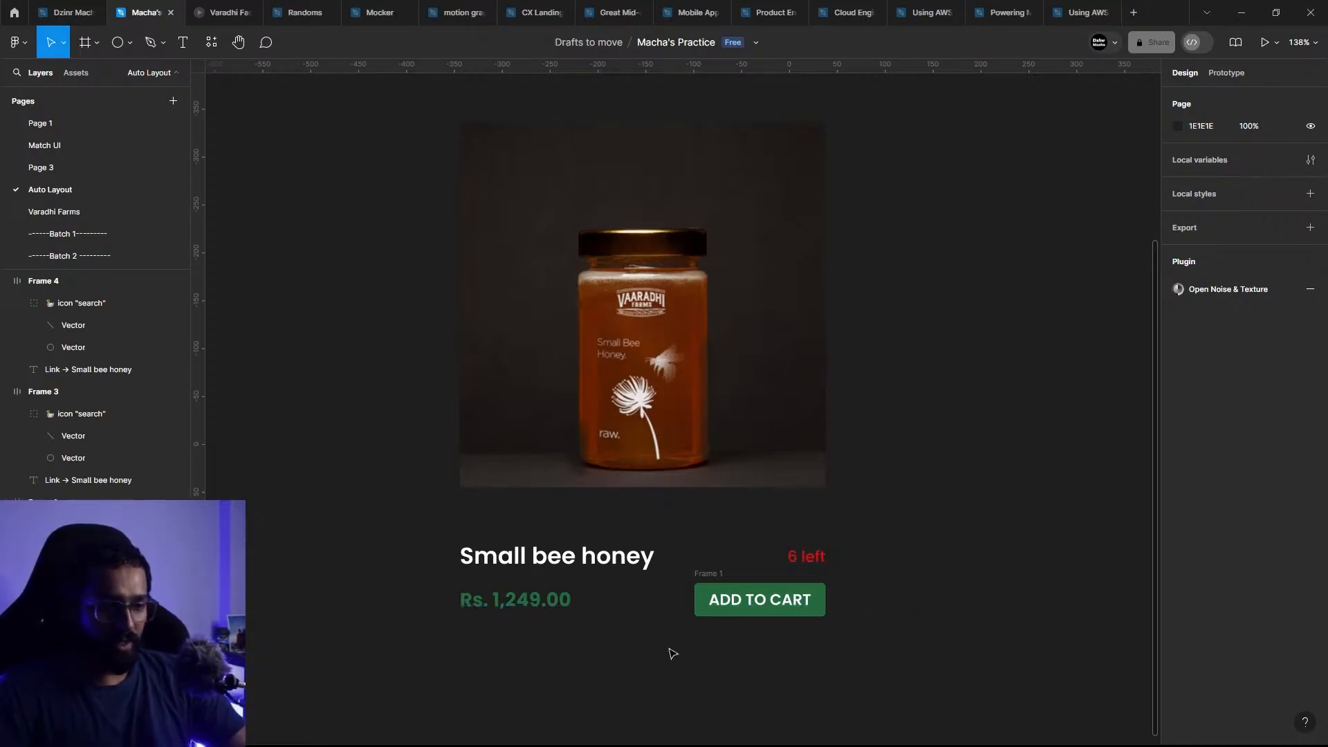
Step: Select the price text together with the ADD TO CART button frame and wrap both in an auto layout
drag(882, 616, 408, 589)
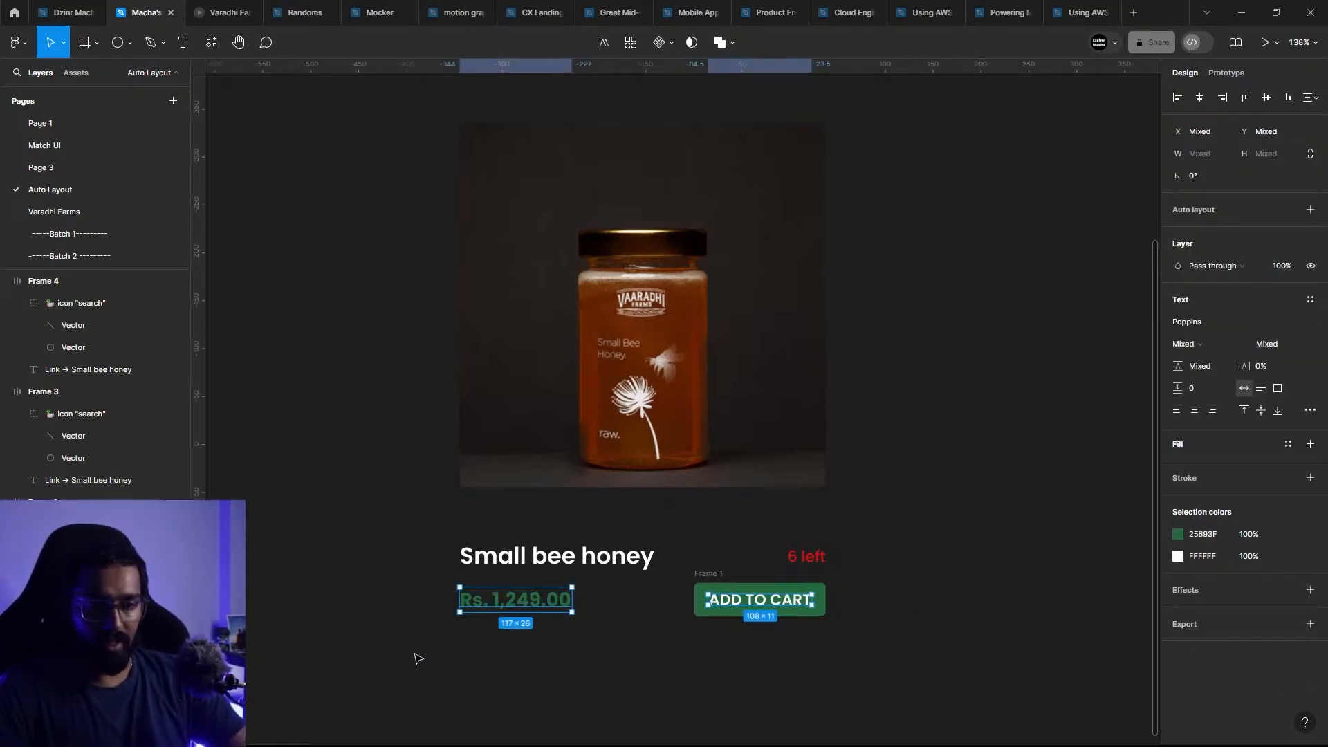
click(678, 695)
click(734, 607)
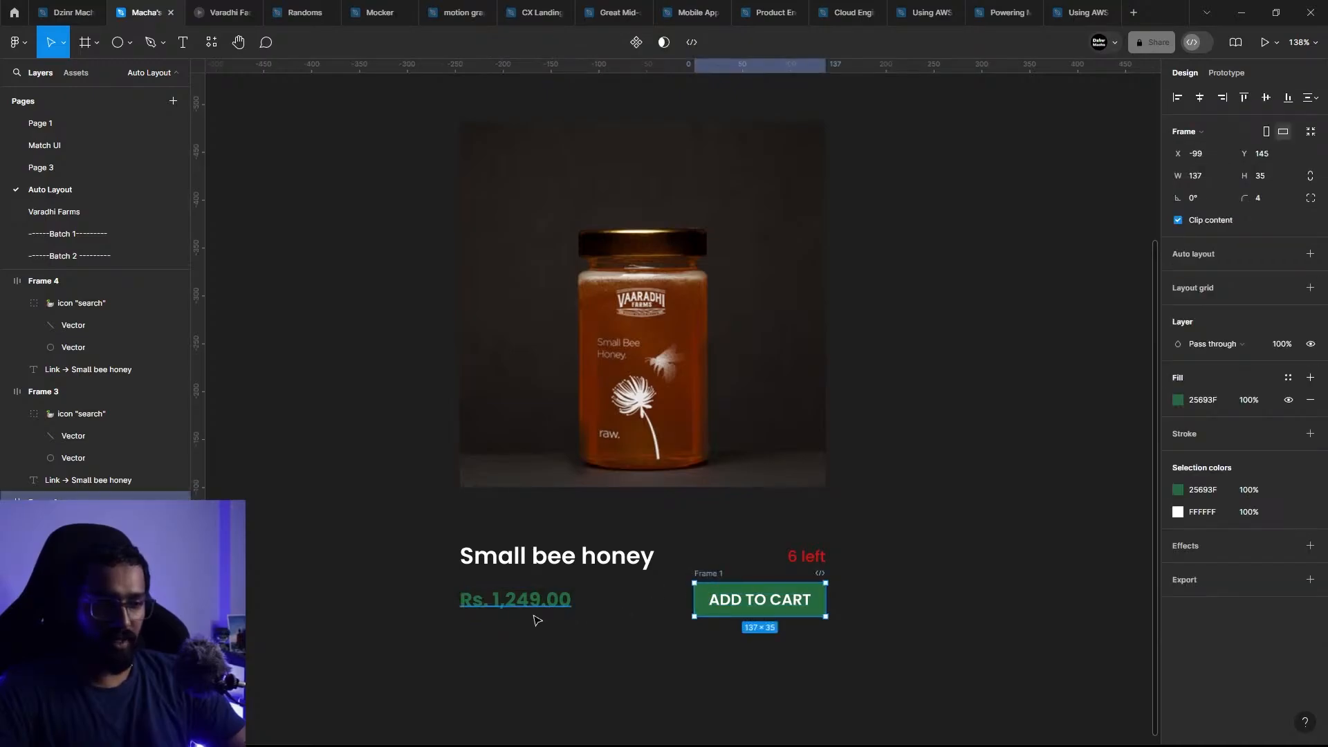
shift+click(534, 606)
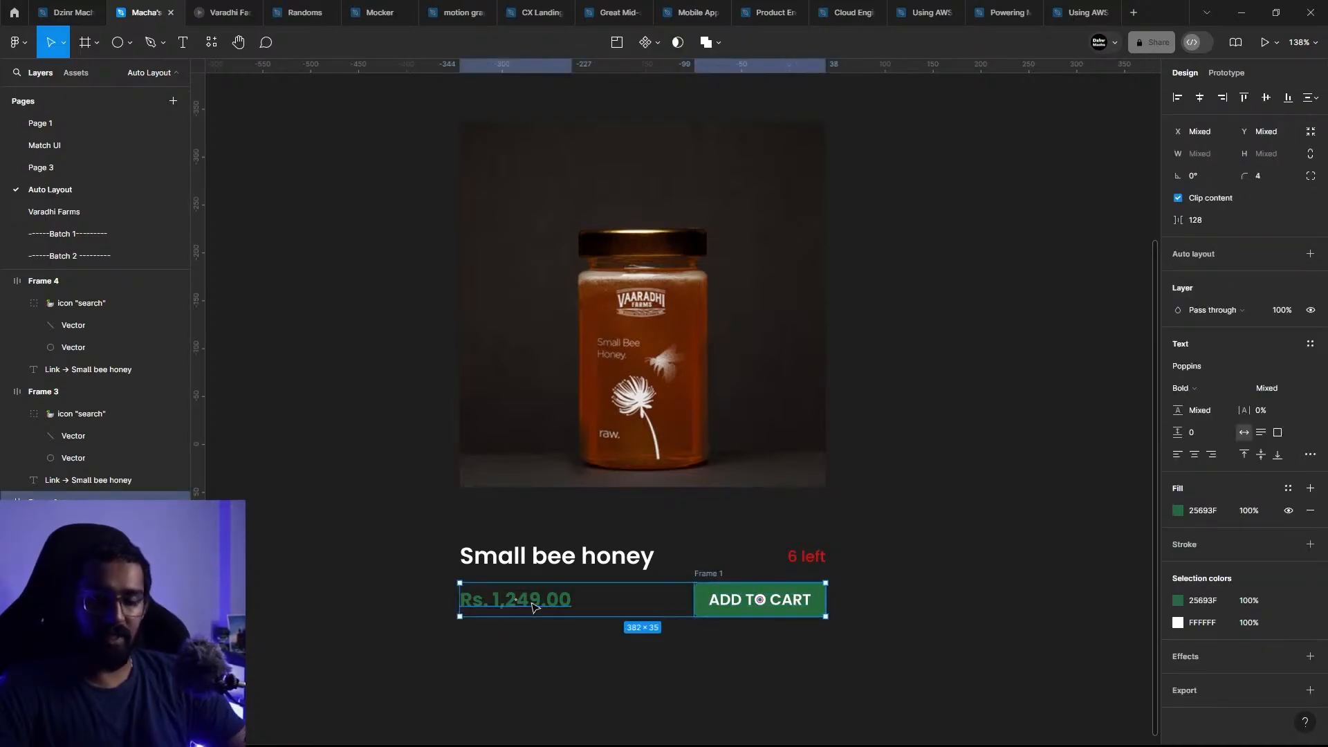
key(shift+a)
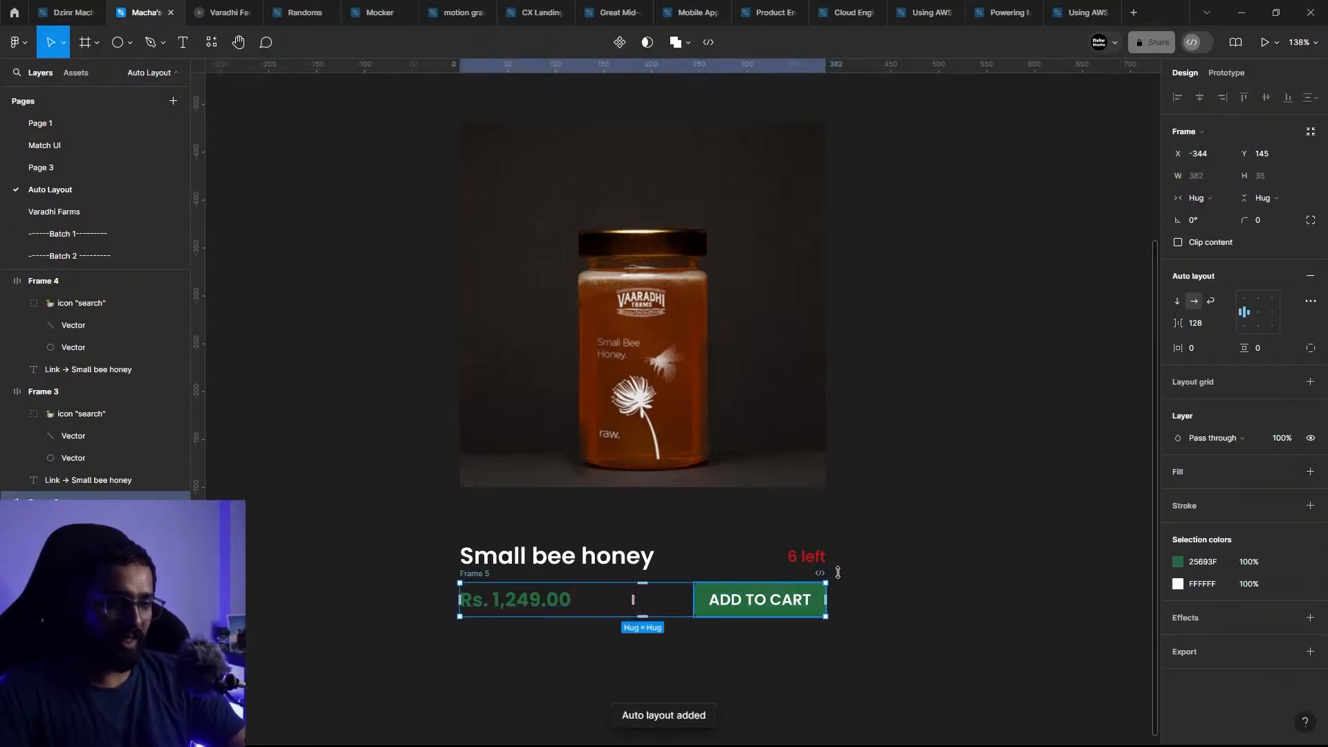
Step: Give the price and ADD TO CART row a fixed width of 382 and set its horizontal gap to Auto
scroll(817, 576, down, 2)
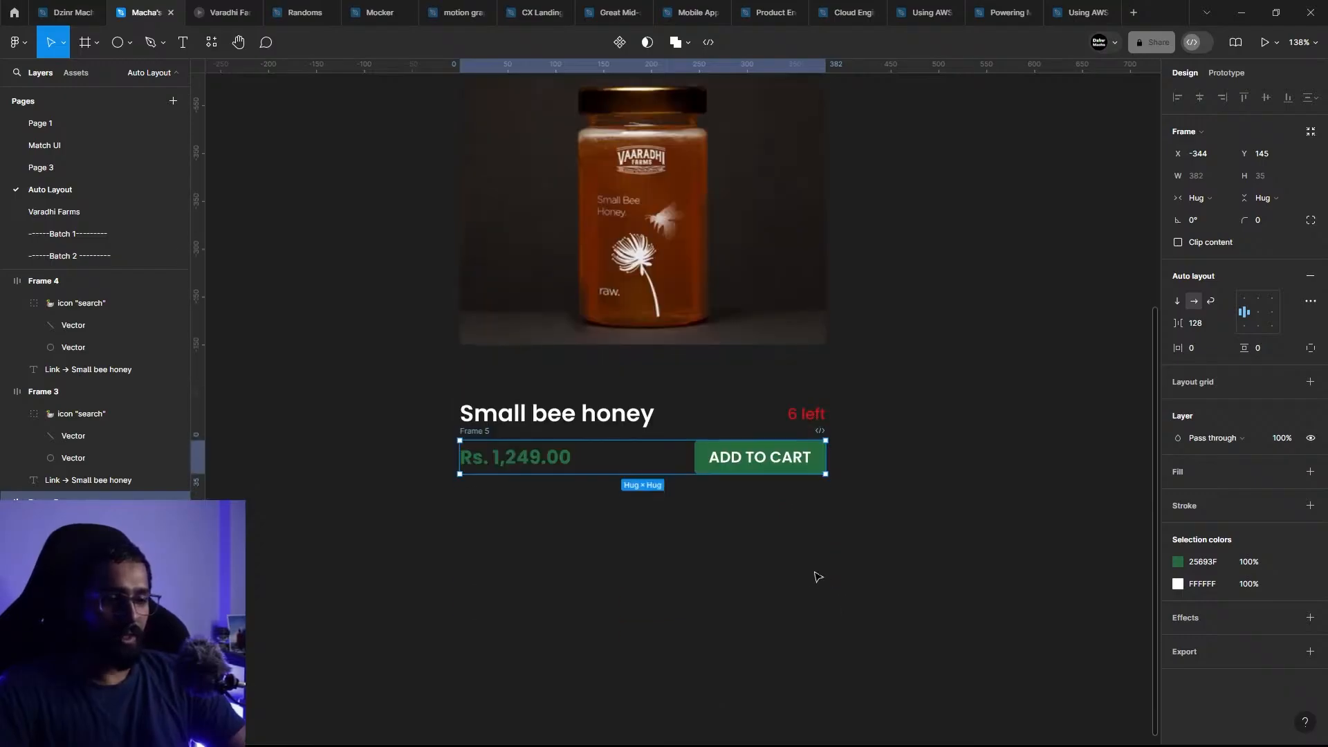
ctrl+scroll(640, 480, up, 5)
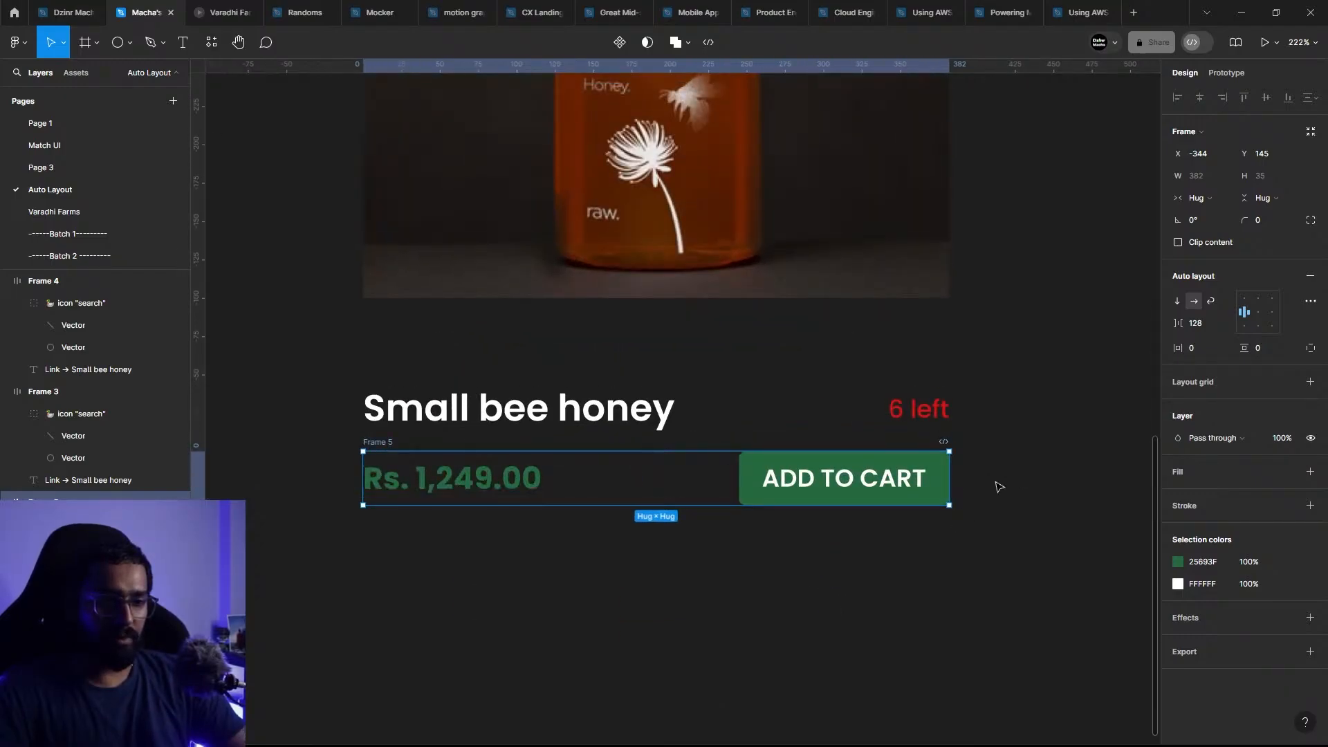
mouse_move(950, 481)
mouse_down()
mouse_move(522, 484)
mouse_move(952, 492)
mouse_move(964, 504)
mouse_move(949, 504)
mouse_up()
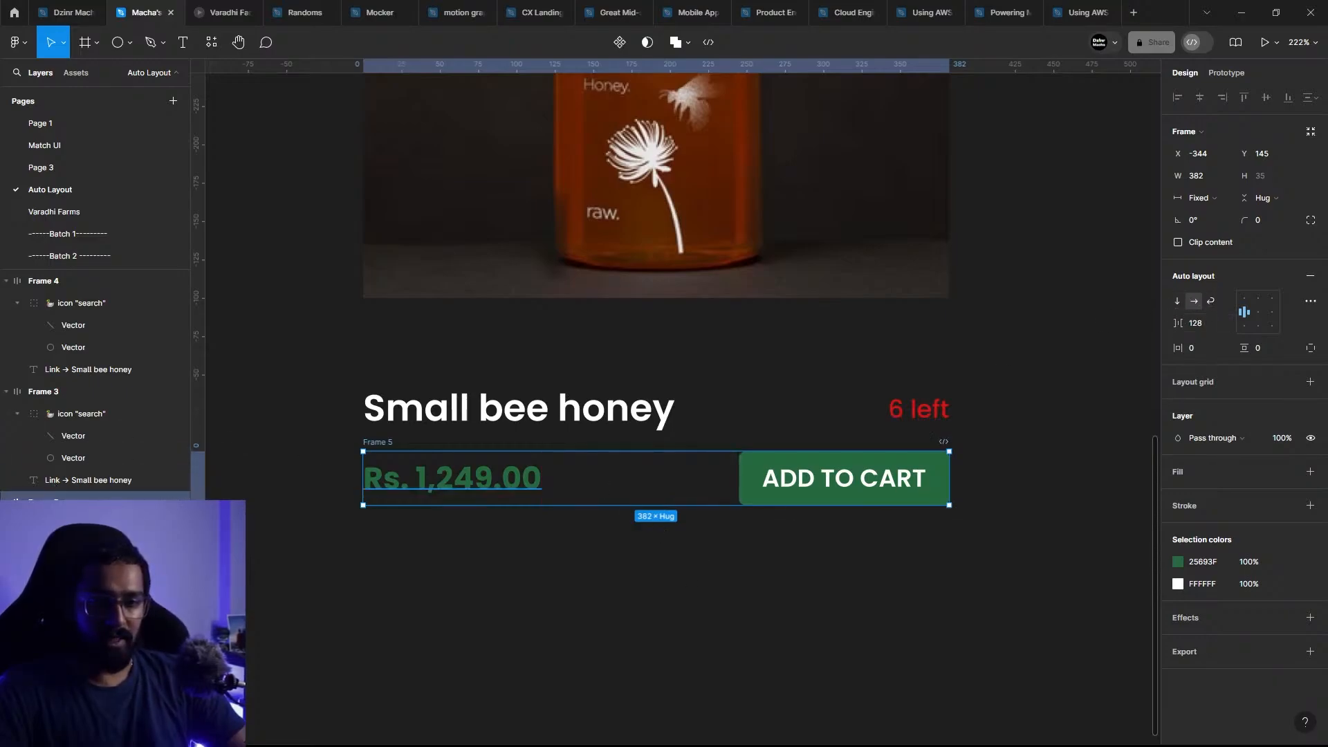
click(449, 477)
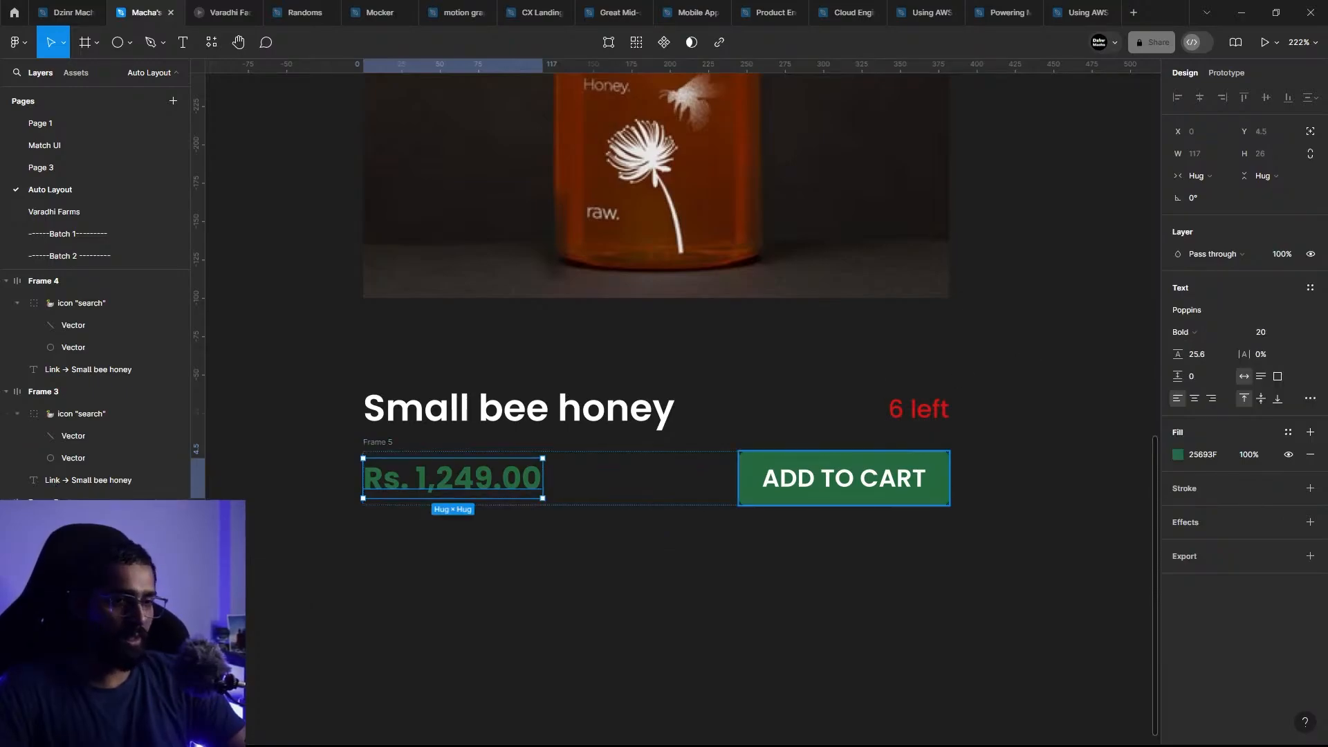
key(Escape)
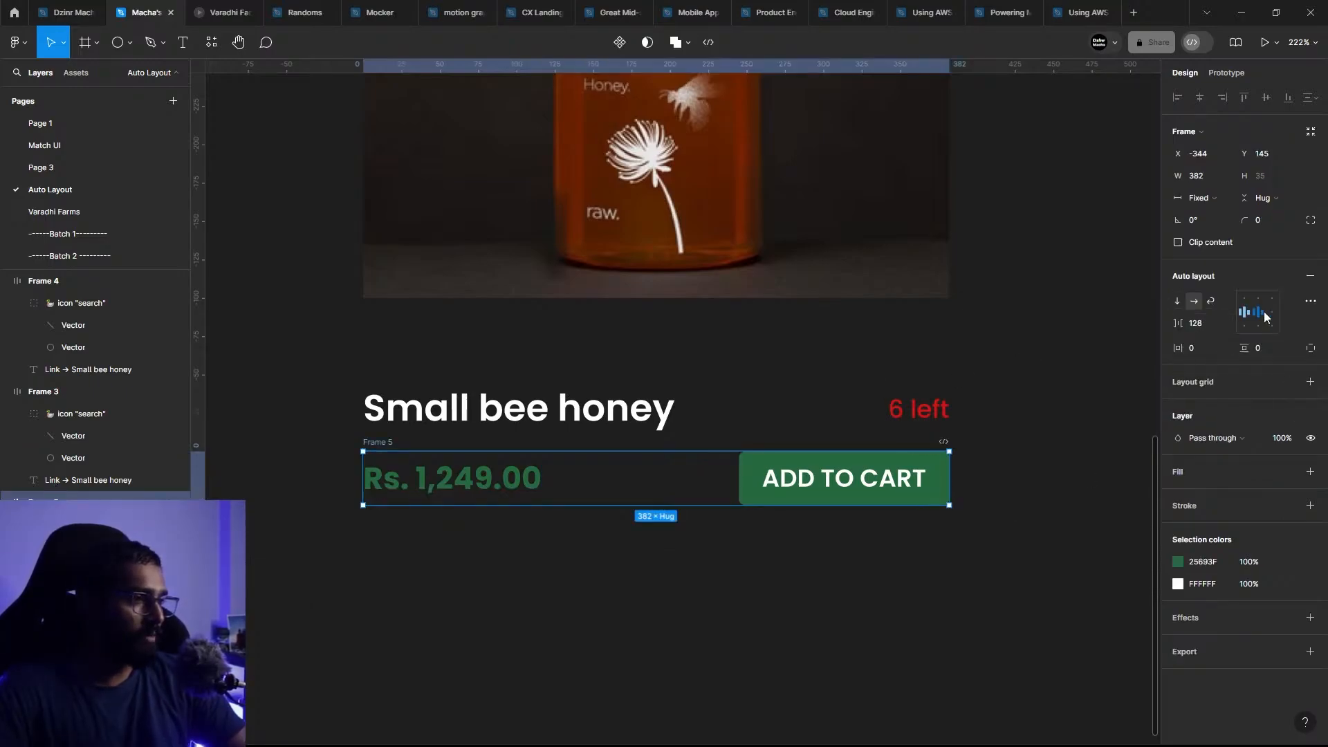
text(auto)
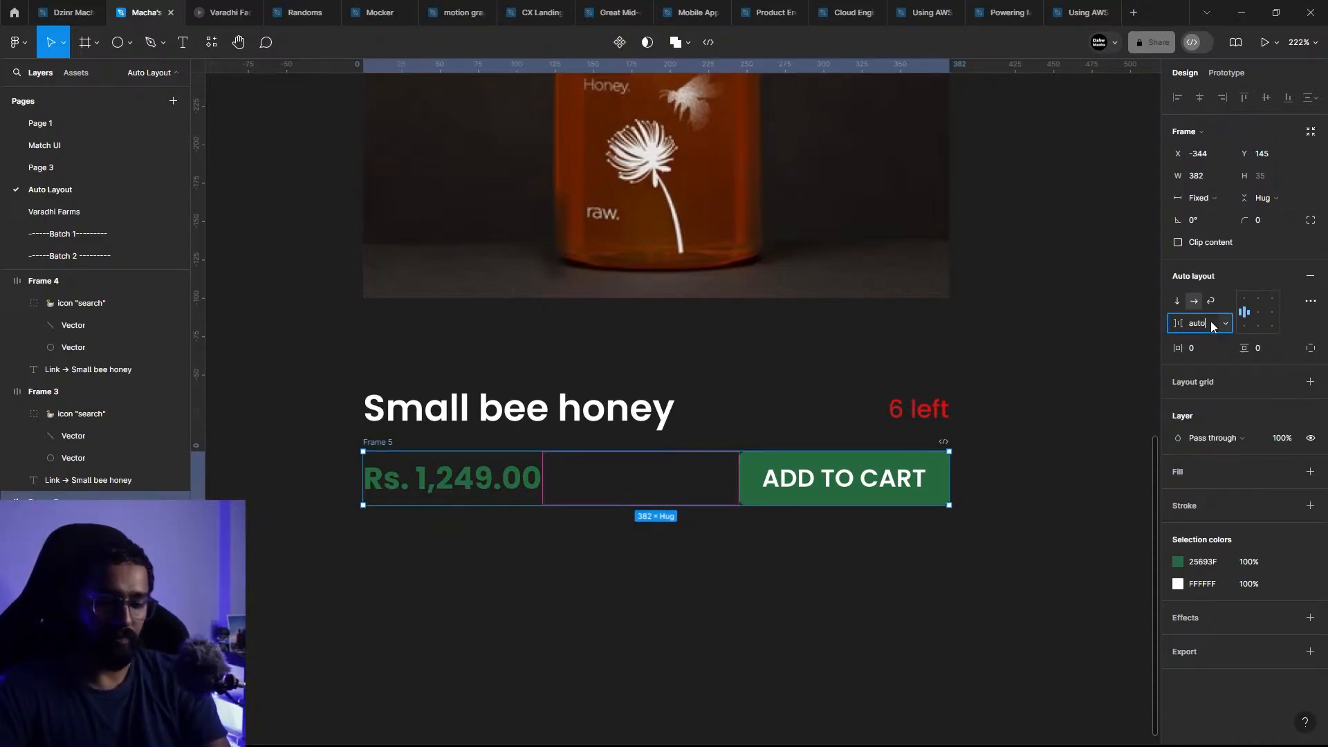
key(Return)
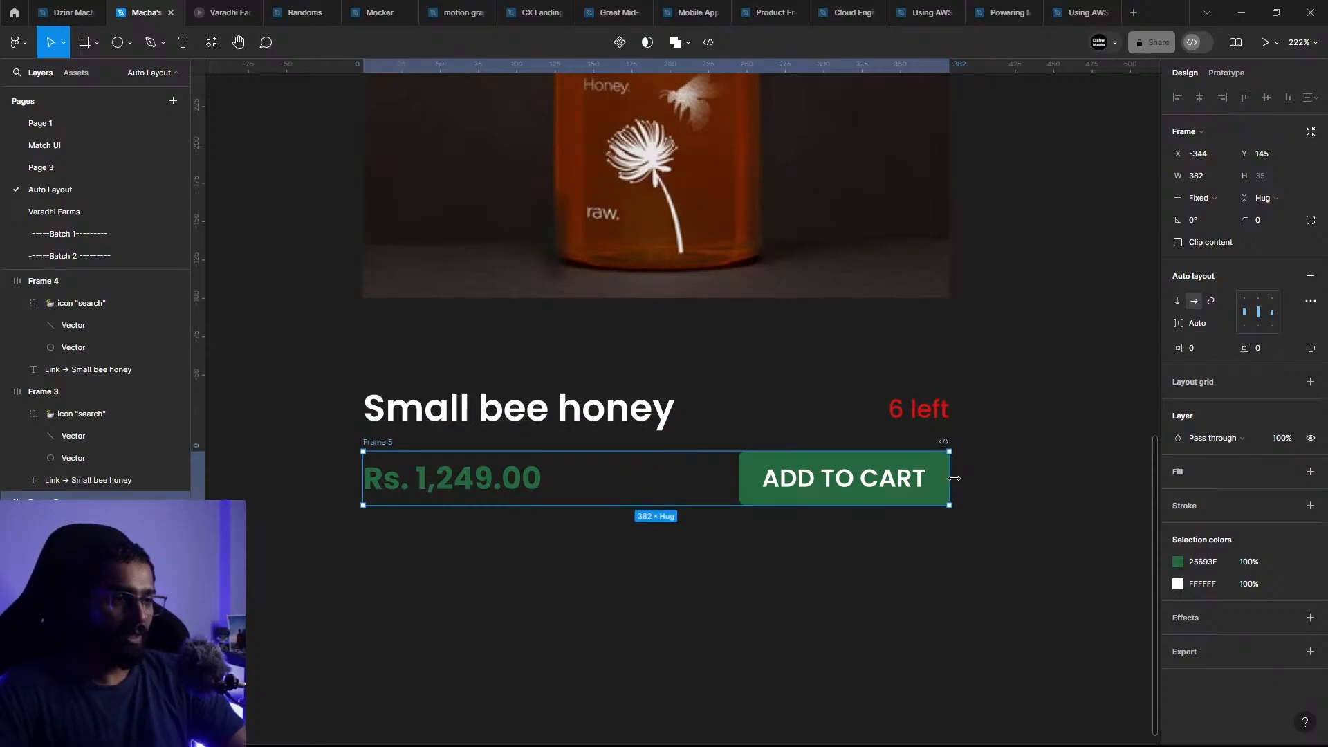
mouse_move(951, 477)
mouse_down()
mouse_move(692, 478)
mouse_move(952, 467)
mouse_up()
click(540, 534)
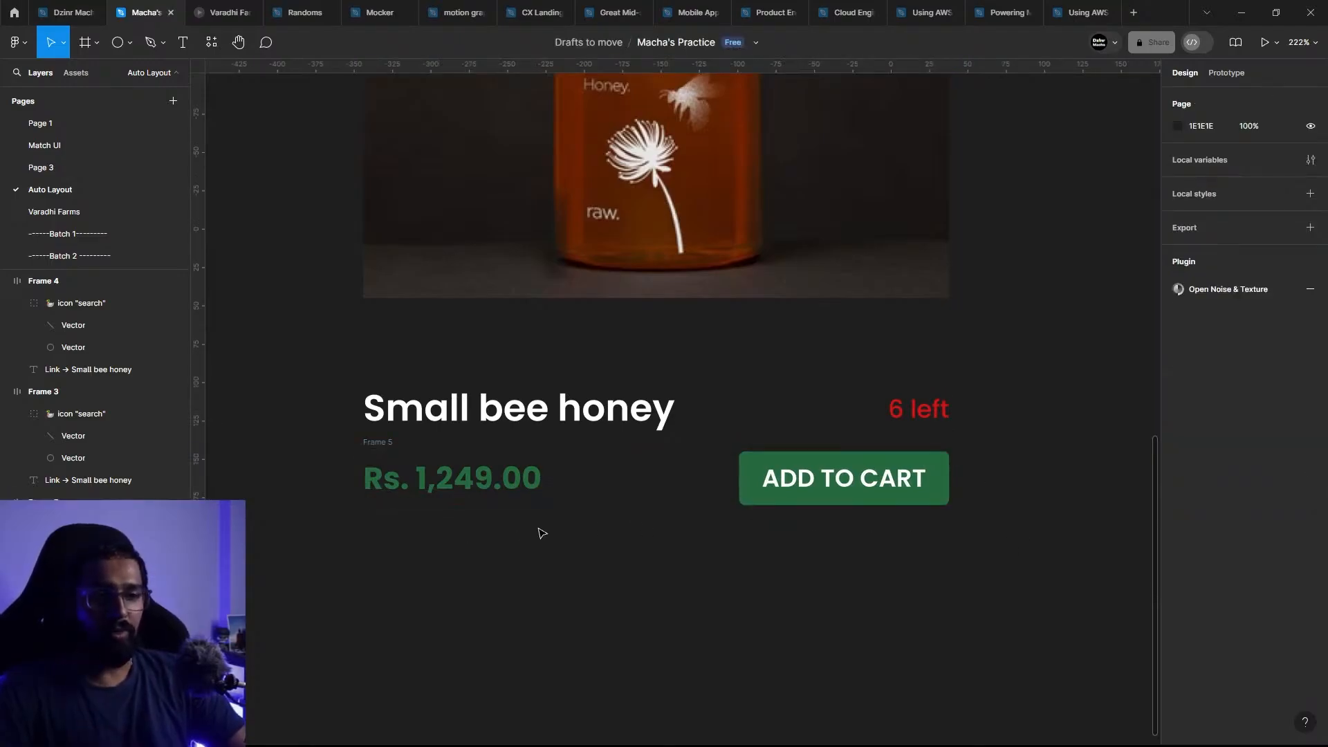
Step: Switch the price and ADD TO CART row to wrap and set its vertical gap between rows to 10
click(741, 466)
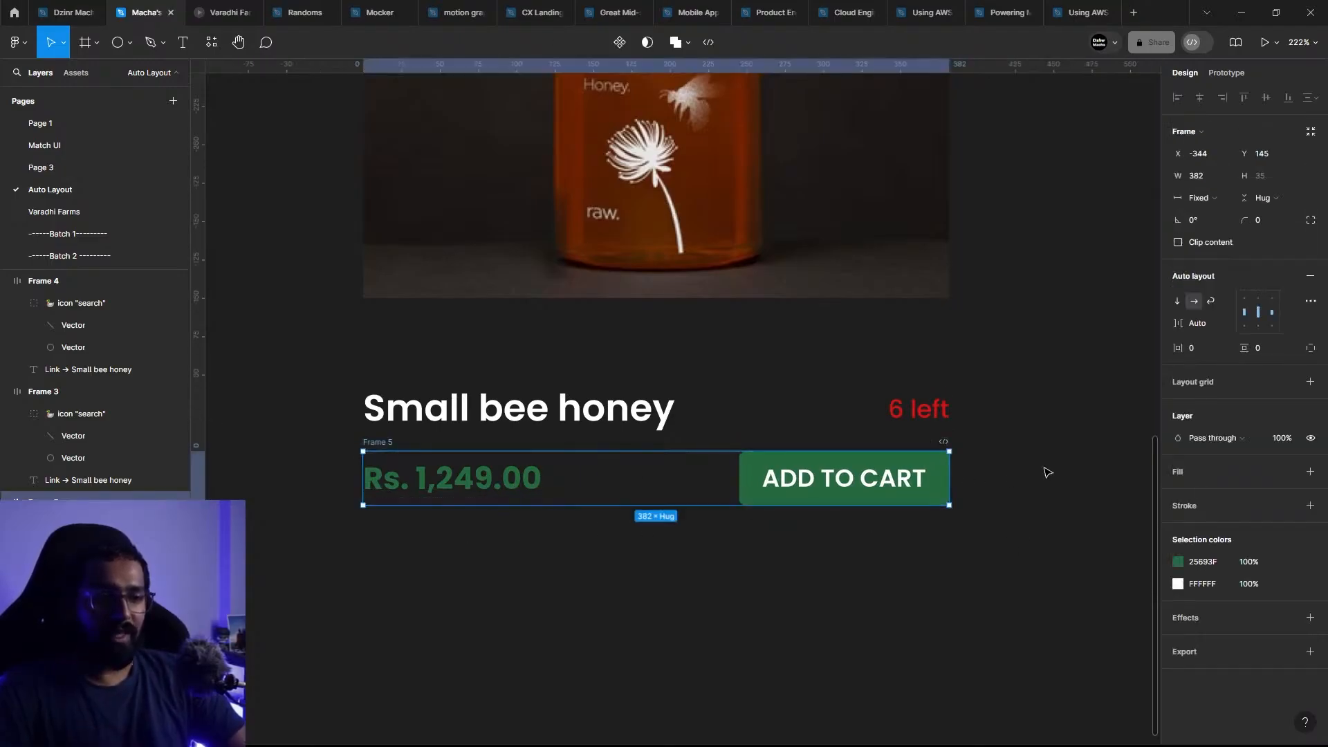
click(1210, 301)
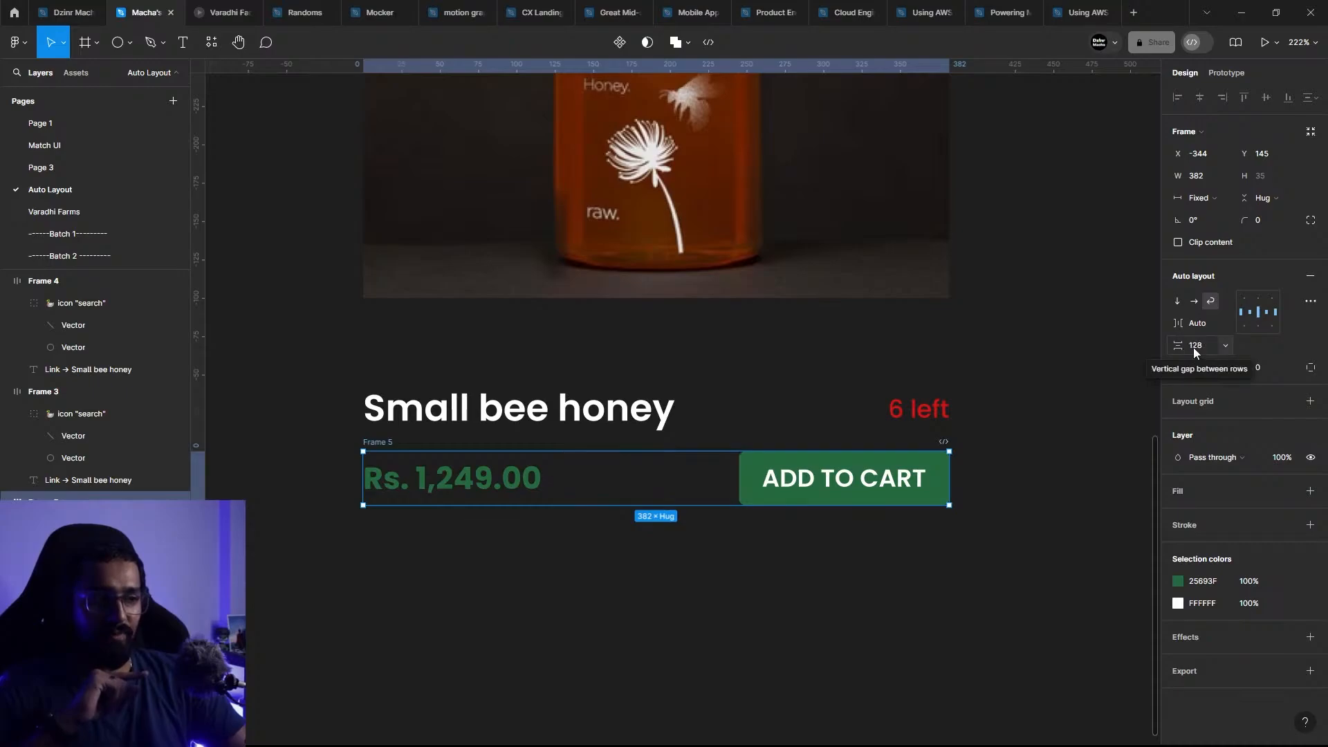
click(1194, 302)
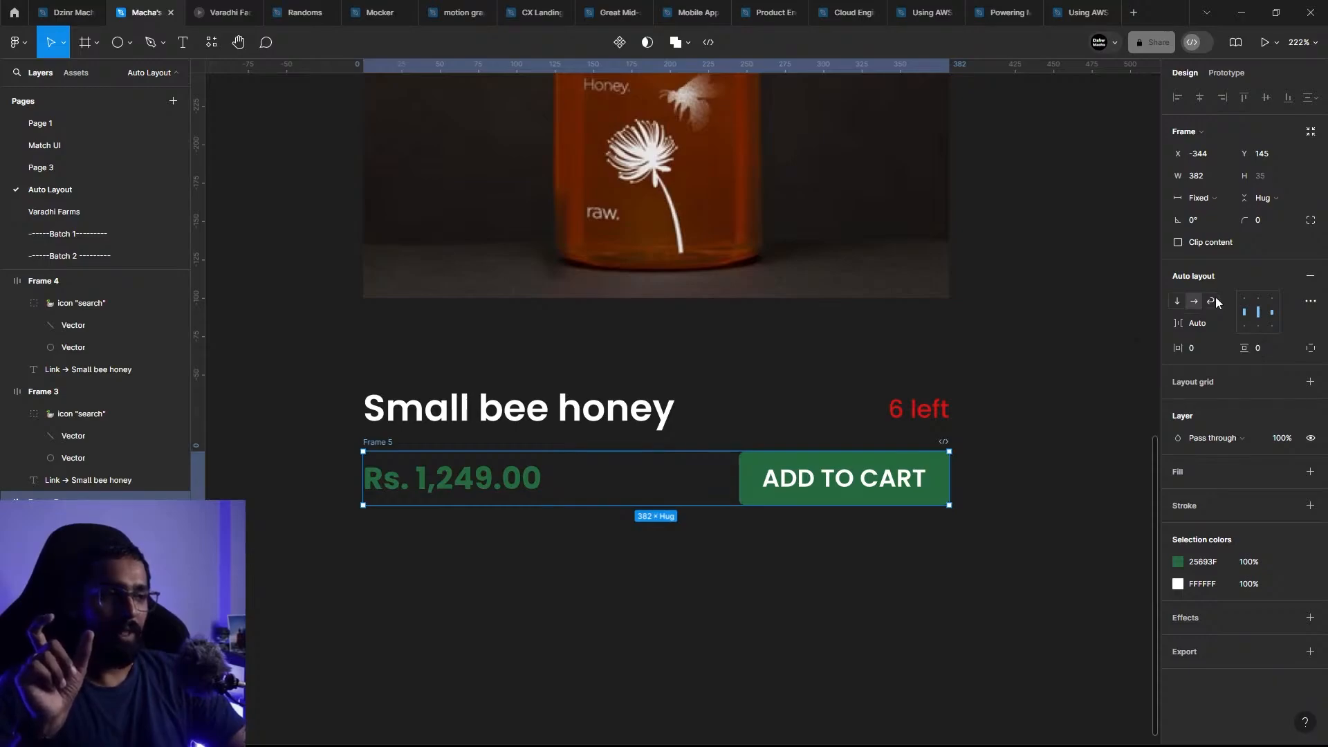
click(1212, 302)
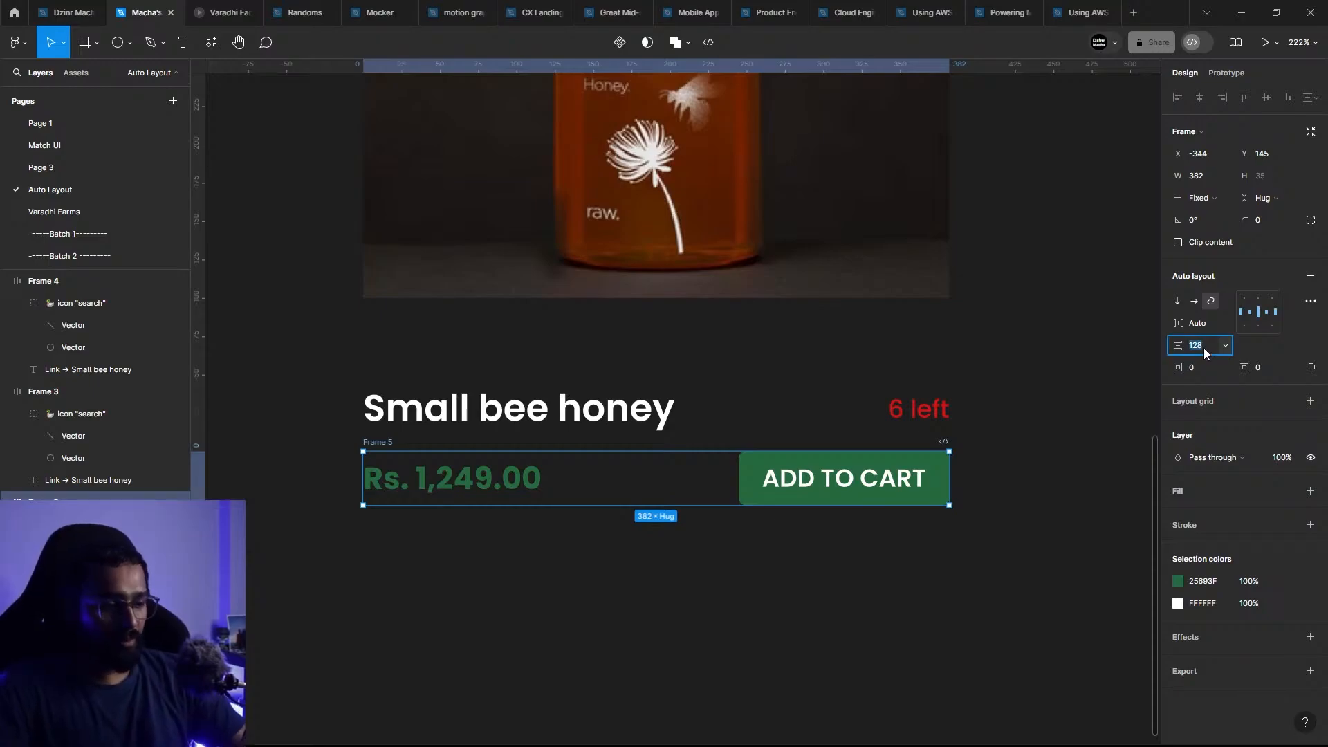
text(10)
key(Return)
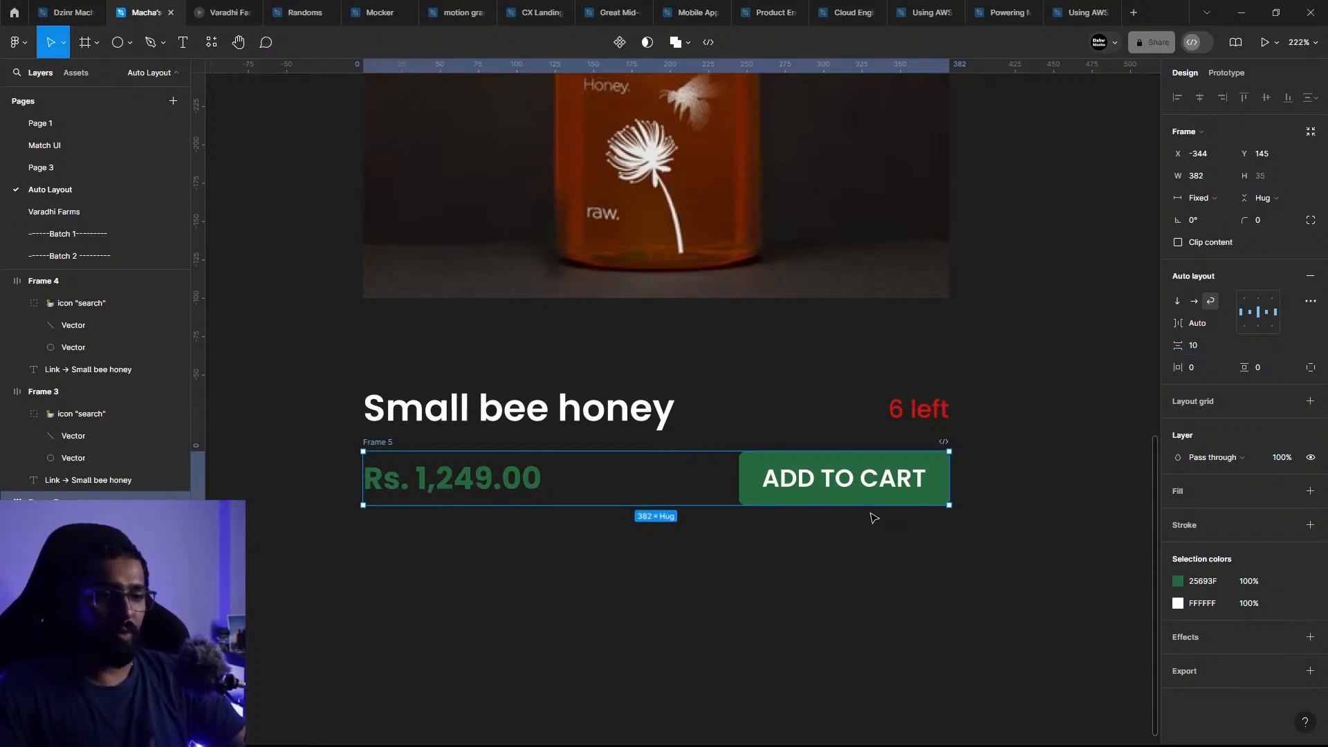
Step: Test the price row's wrapping by narrowing it to about 246 wide, and widen it back to 382
drag(950, 476, 741, 481)
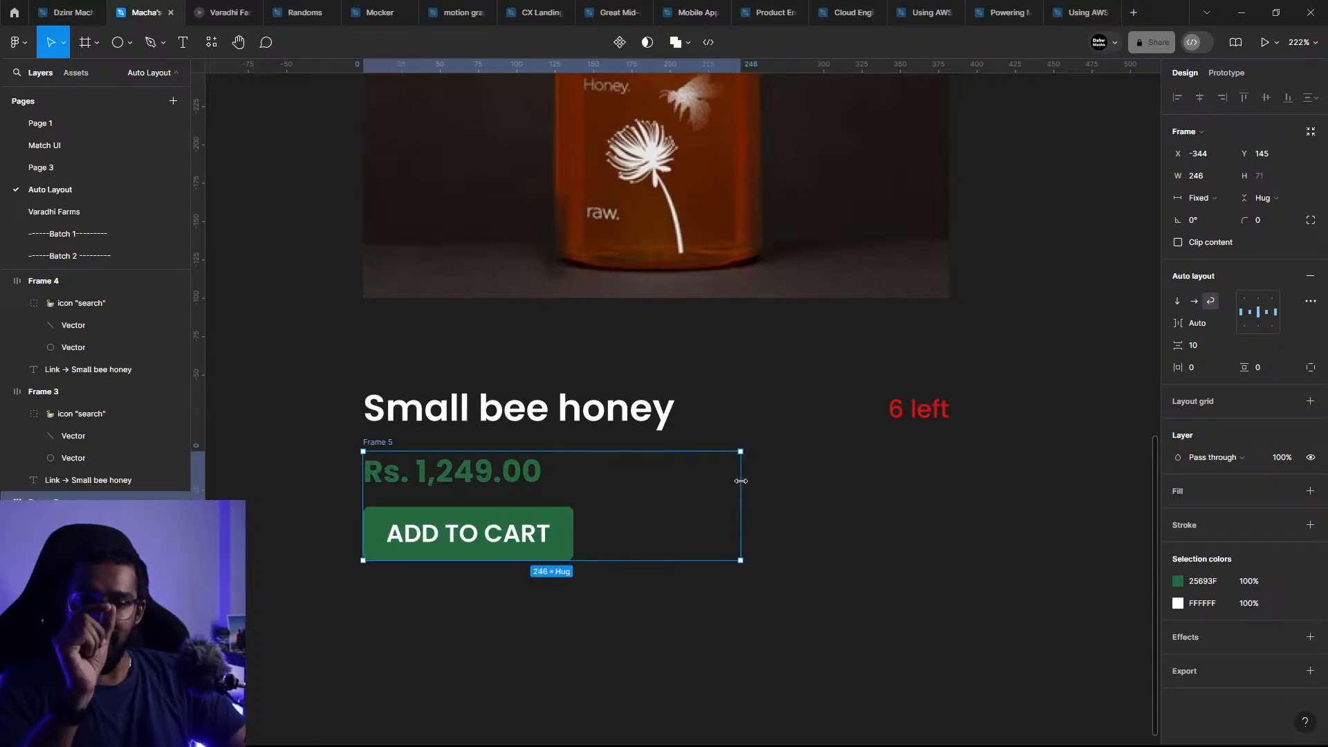
drag(741, 481, 948, 503)
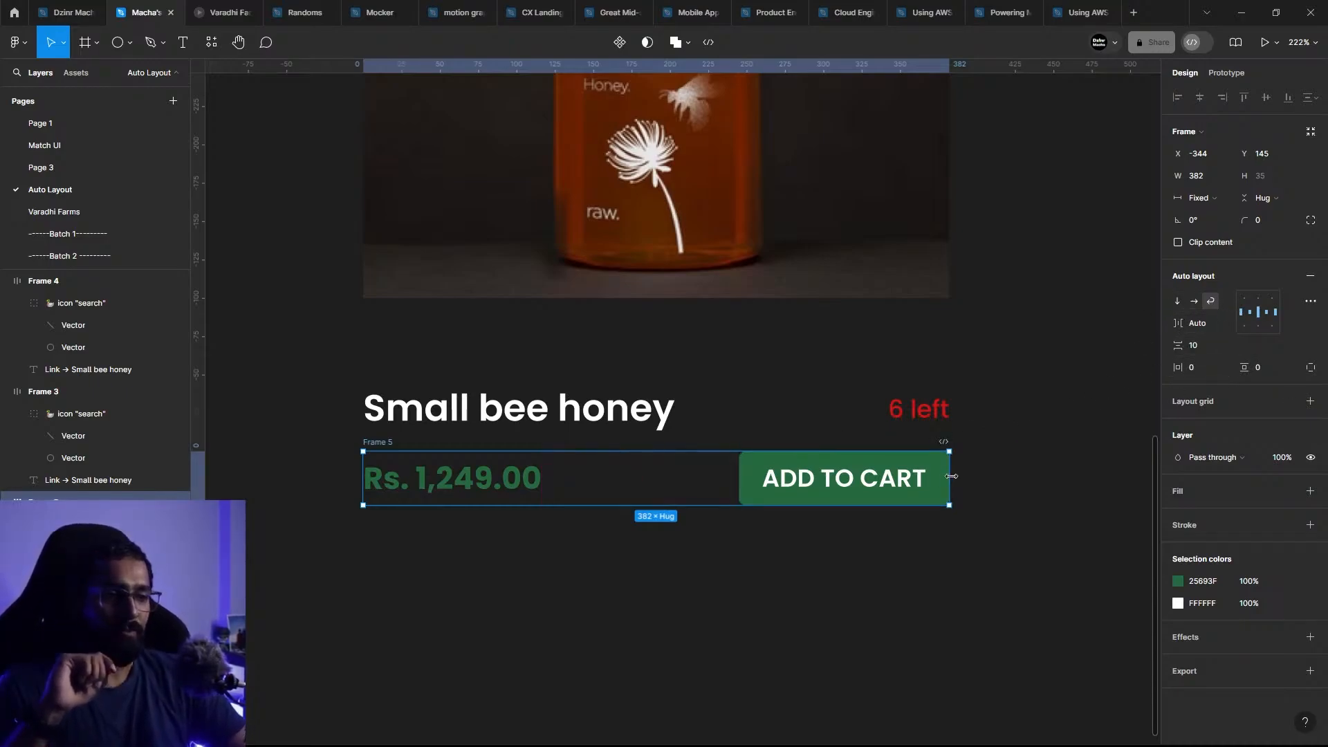
mouse_move(948, 479)
mouse_down()
mouse_move(737, 474)
mouse_move(811, 469)
mouse_move(698, 458)
mouse_move(953, 474)
mouse_up()
click(1015, 470)
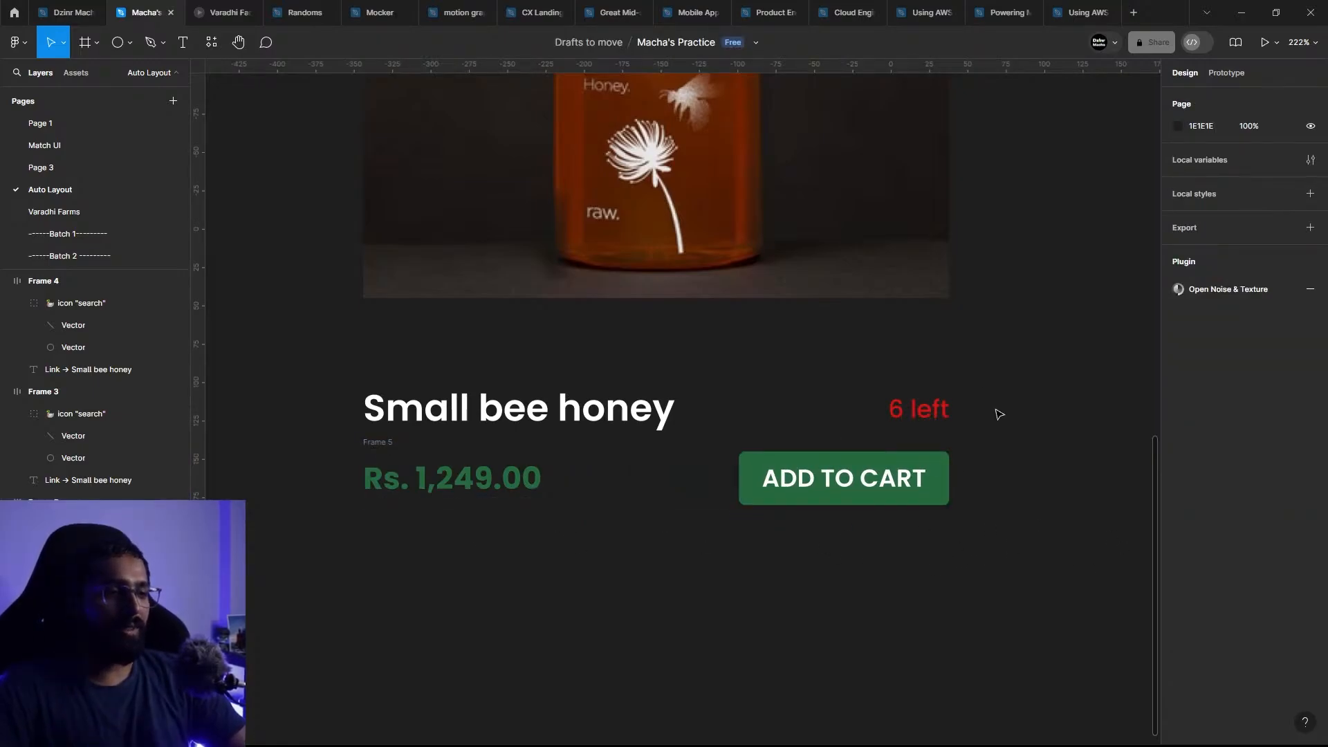
Step: Put the product title and red stock label in a wrapping auto layout with an Auto horizontal gap and a vertical gap of 10
drag(1024, 409, 508, 375)
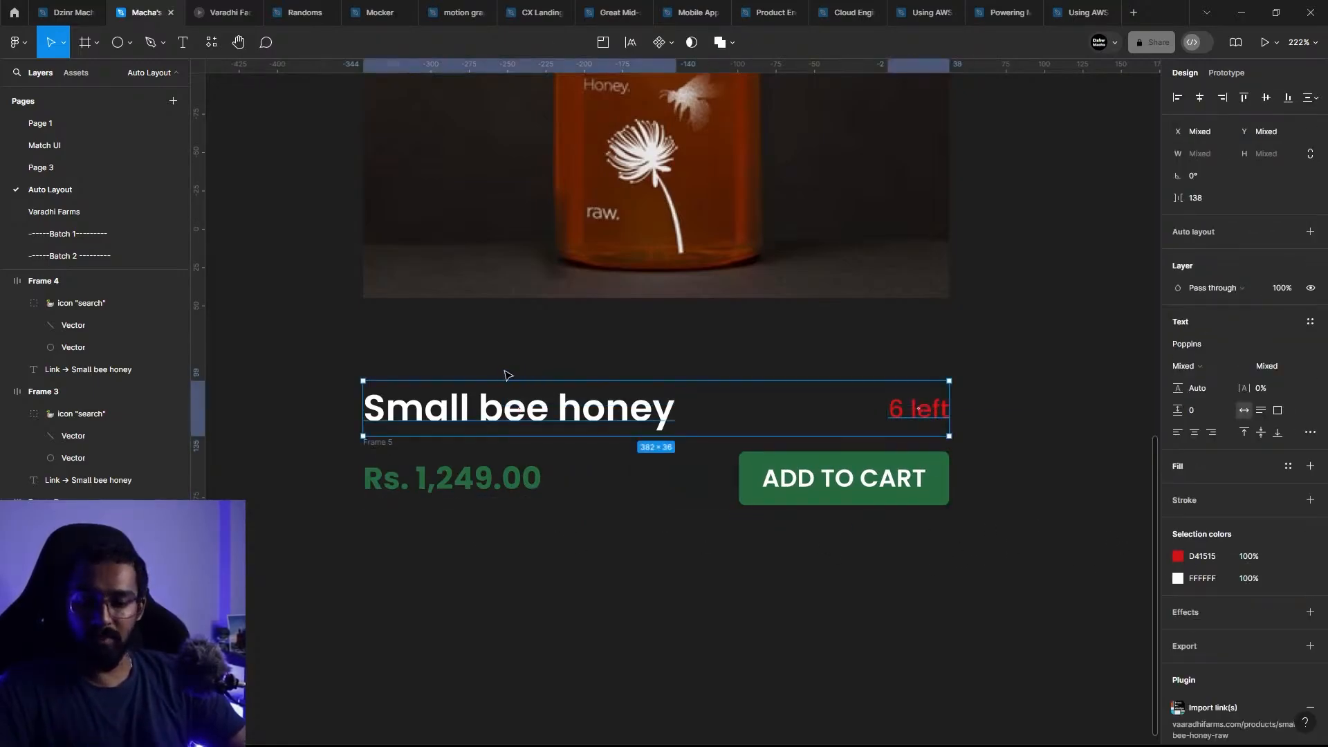
key(shift+a)
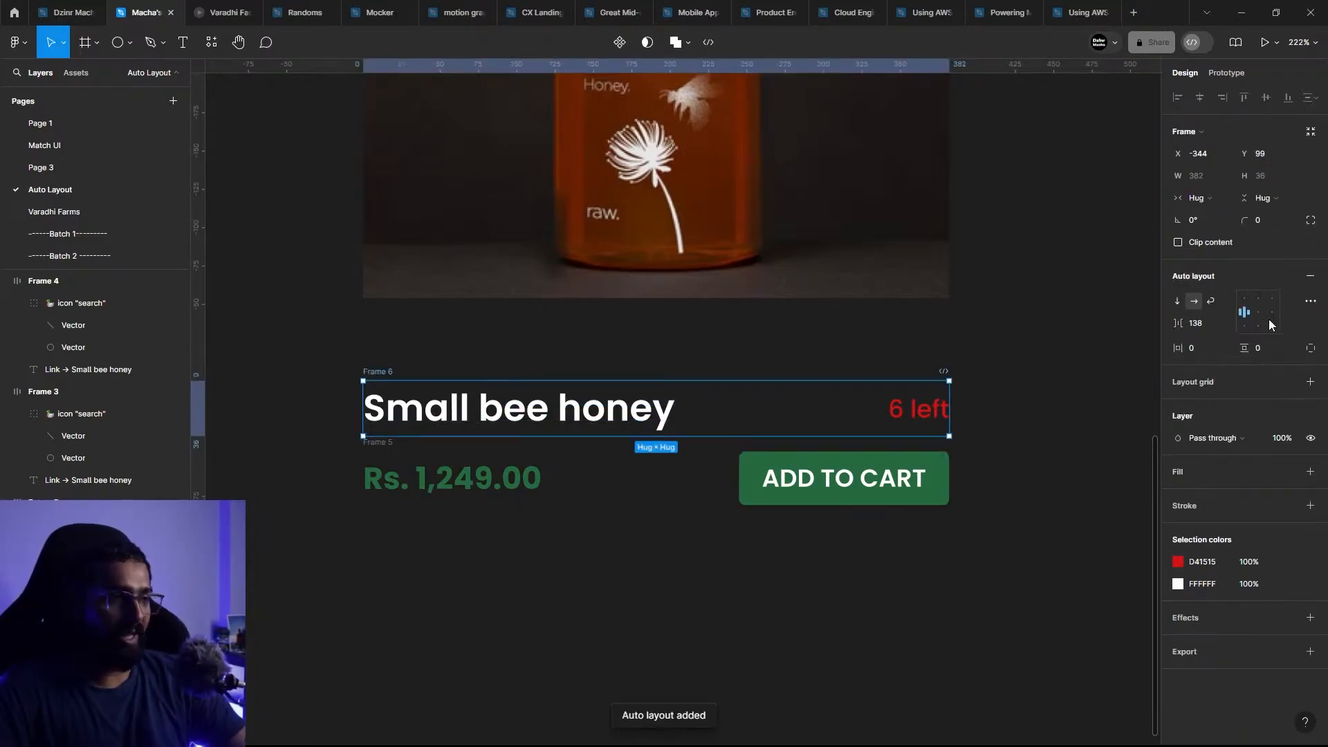
click(1211, 301)
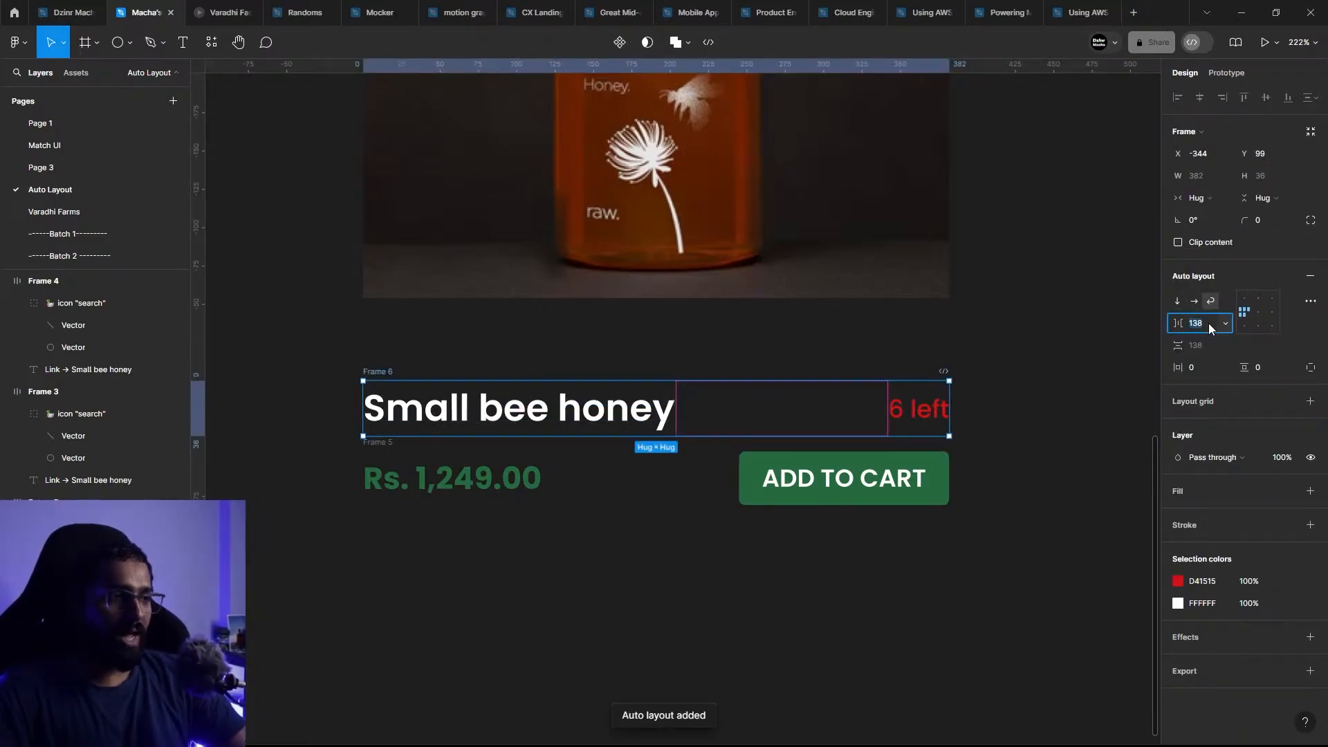
text(auto)
key(Return)
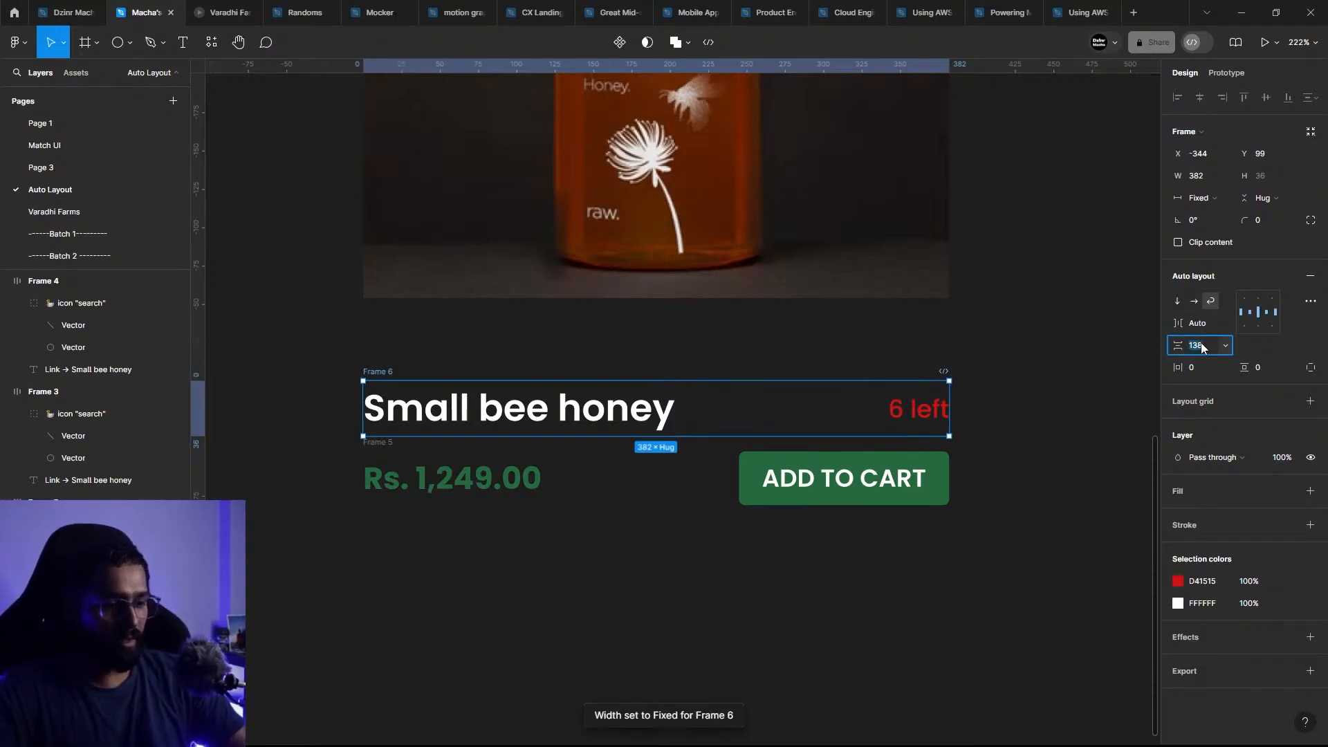
text(10)
key(Return)
click(1028, 427)
click(931, 415)
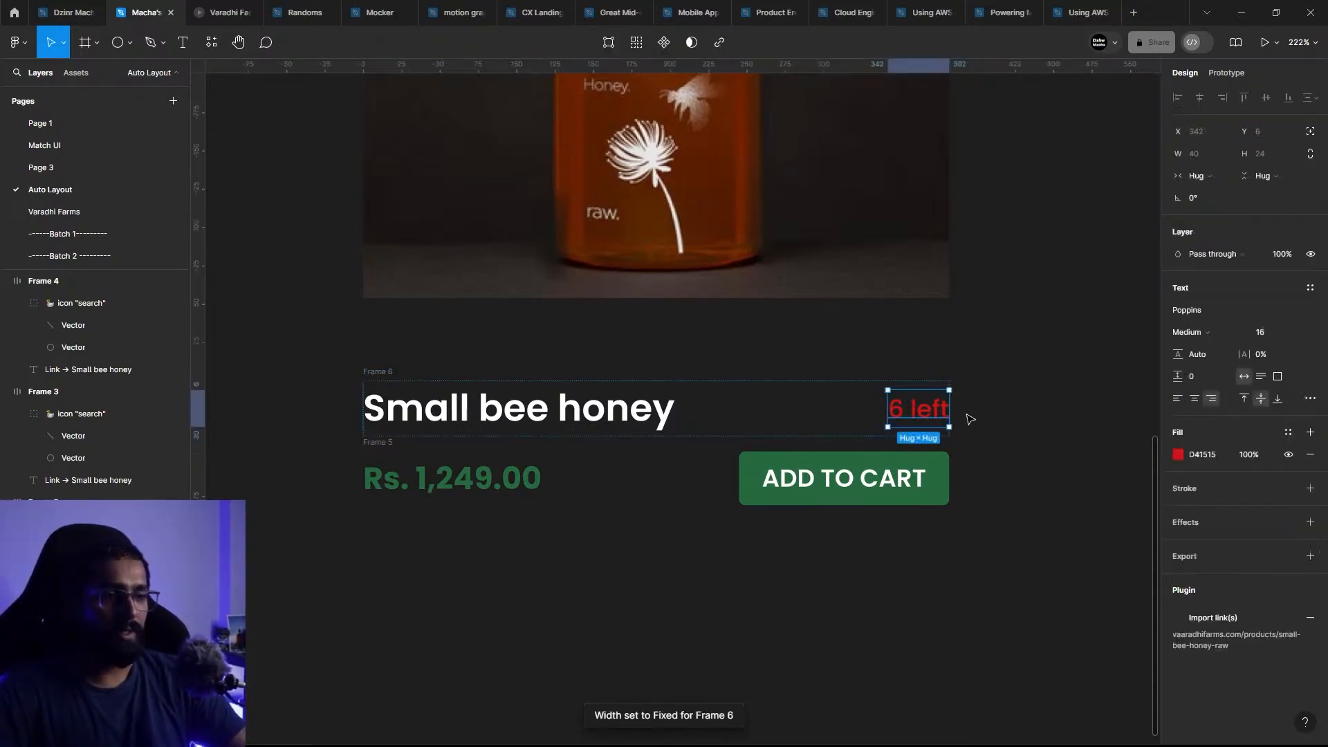
click(572, 370)
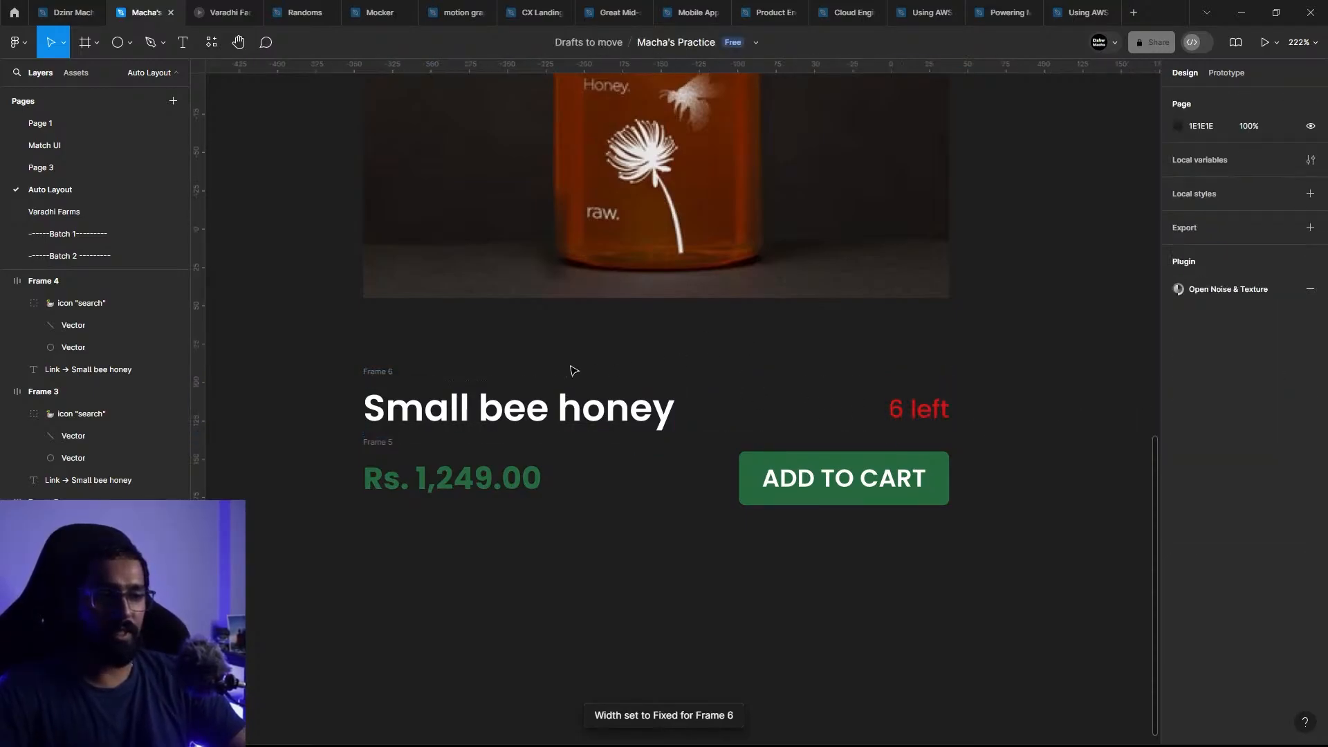
Step: Test the title row's wrapping by narrowing it to about 237 wide, and widen it back to 382
click(380, 371)
drag(950, 405, 726, 399)
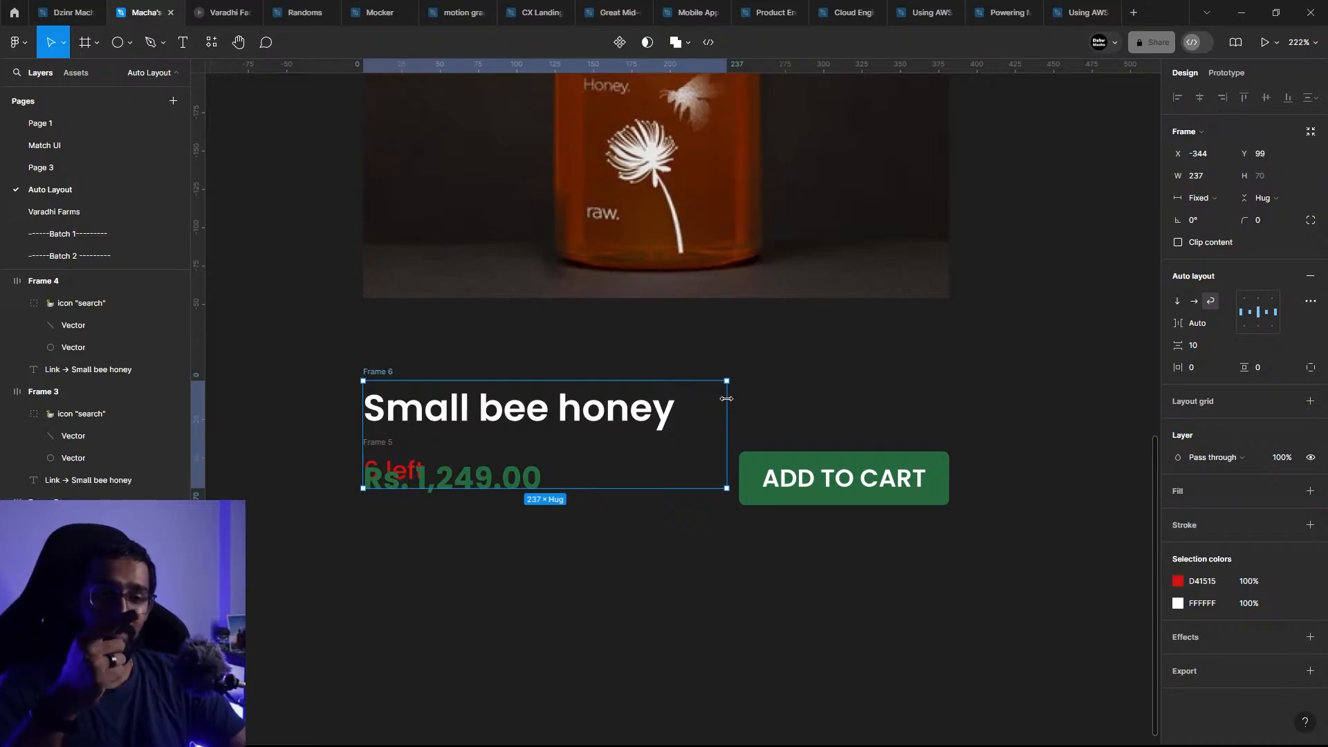
drag(727, 398, 950, 416)
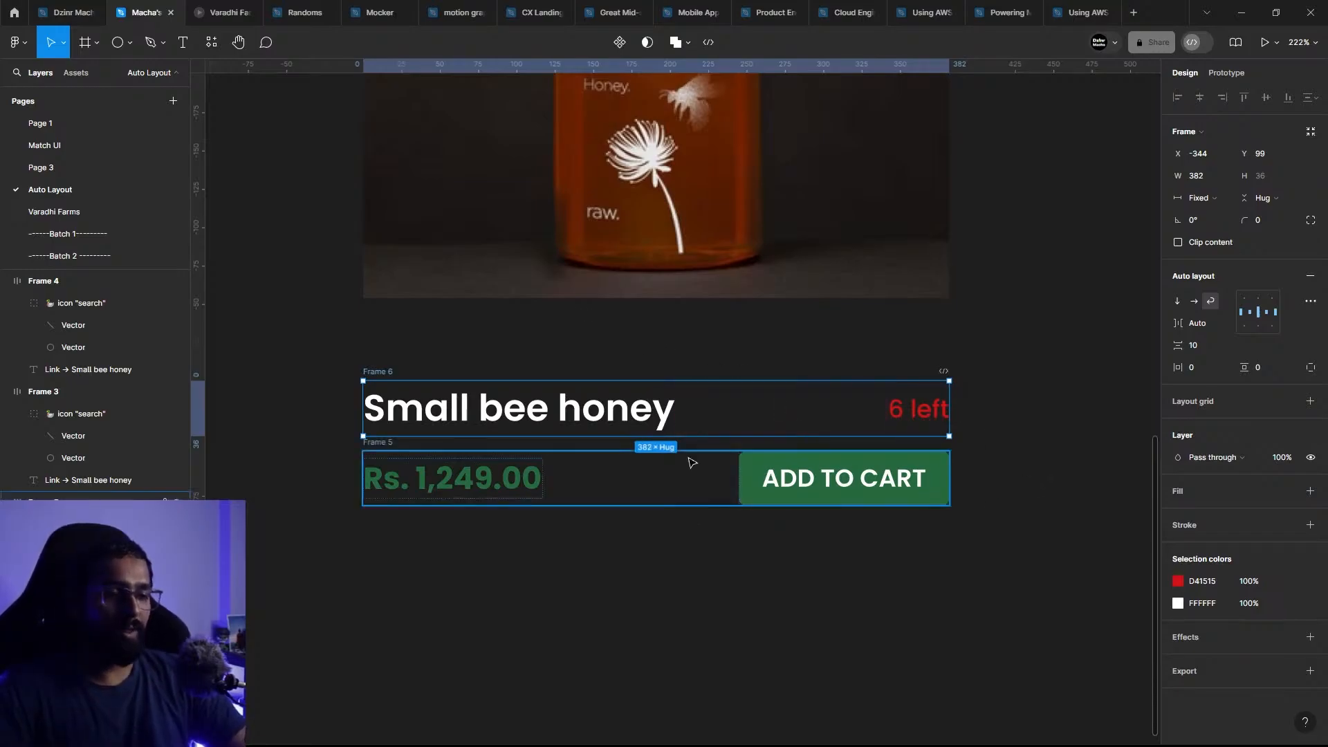
Step: Select the title row and the price row together and nest both in a new vertical auto layout frame
drag(936, 611, 365, 391)
drag(326, 335, 987, 546)
key(shift+a)
key(shift+a)
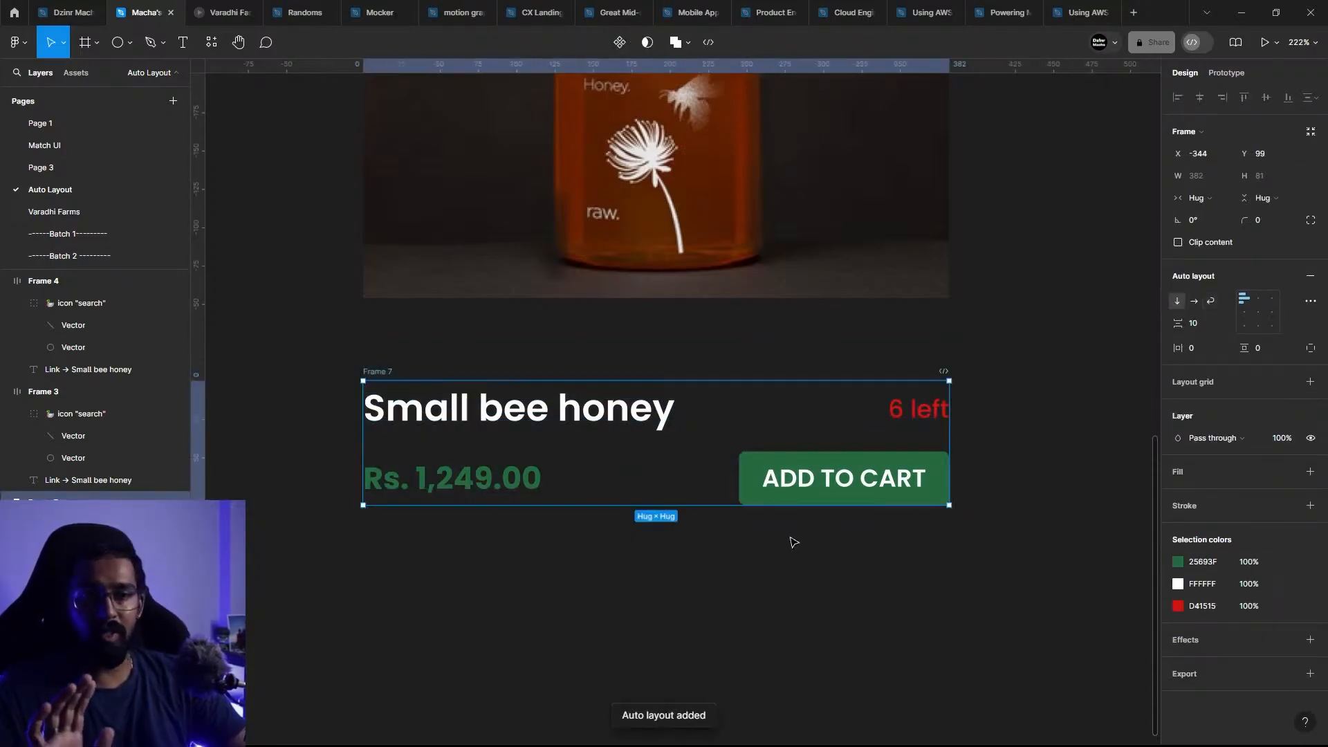
click(1208, 304)
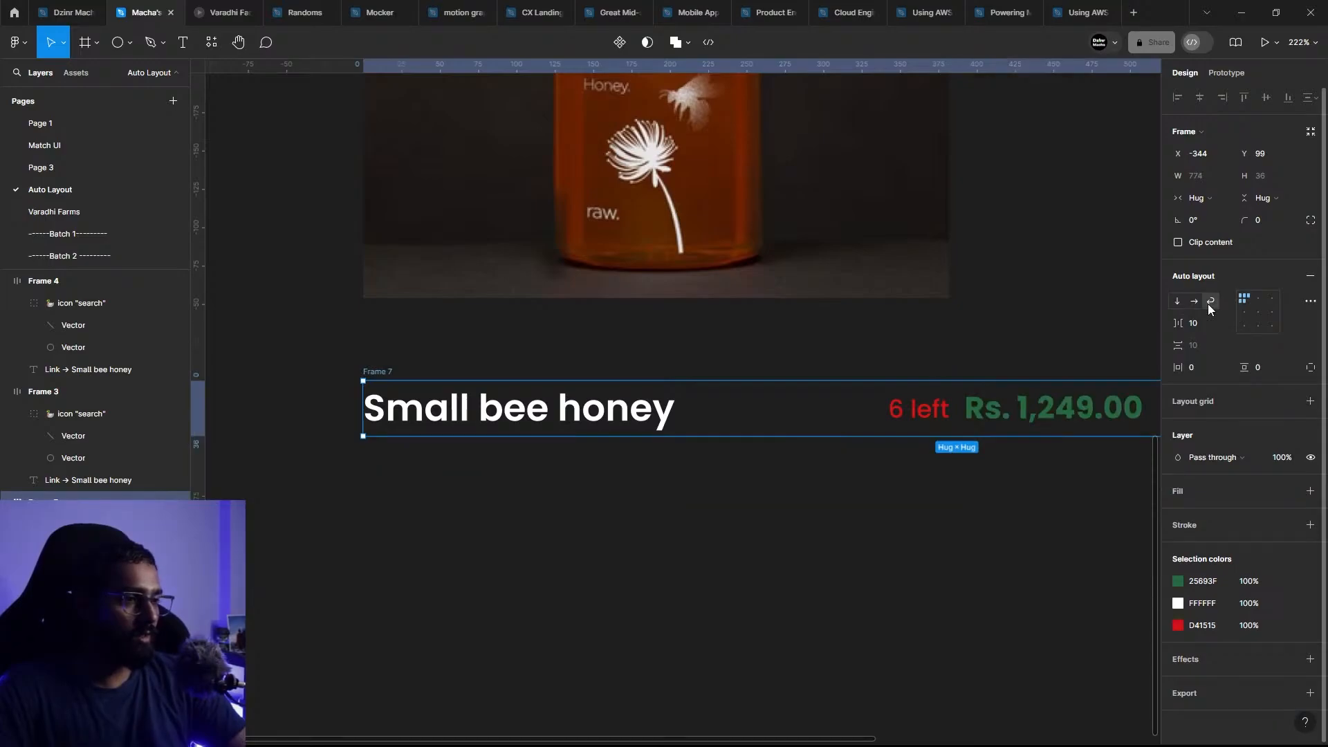
key(ctrl+z)
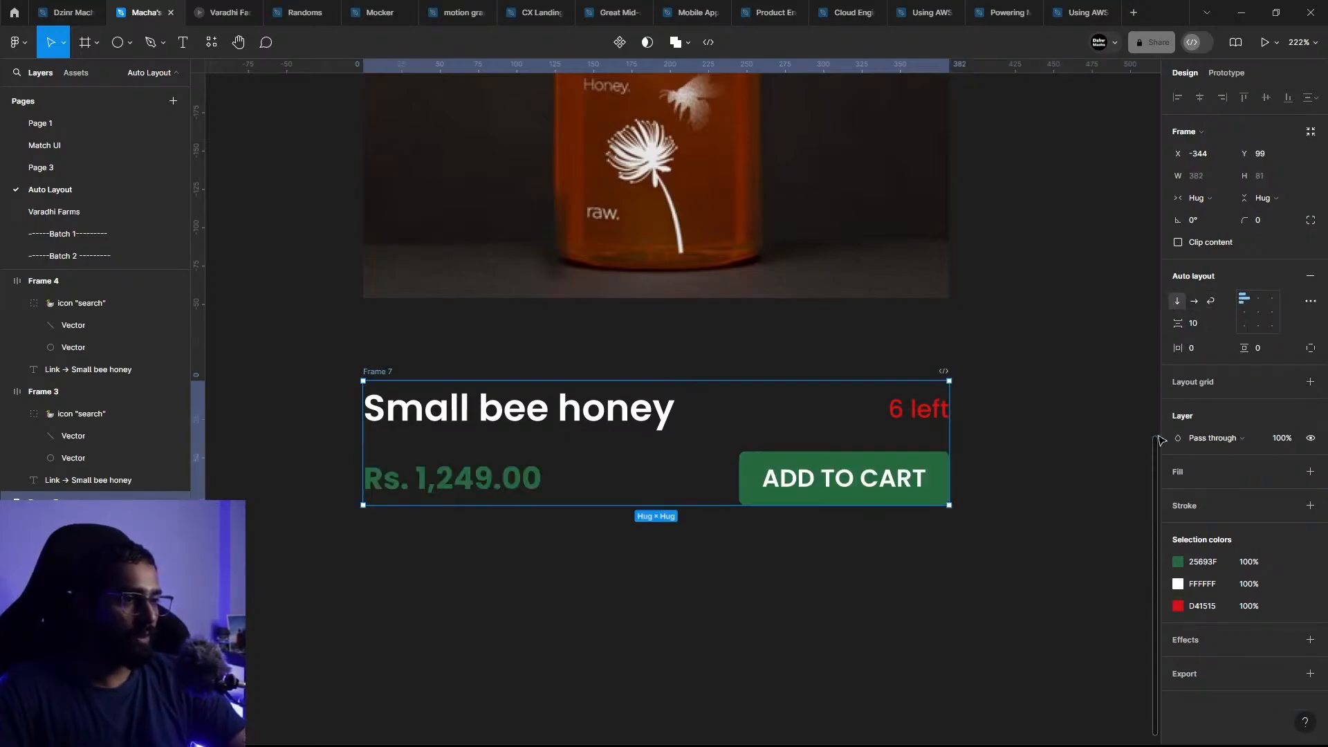
drag(952, 433, 677, 428)
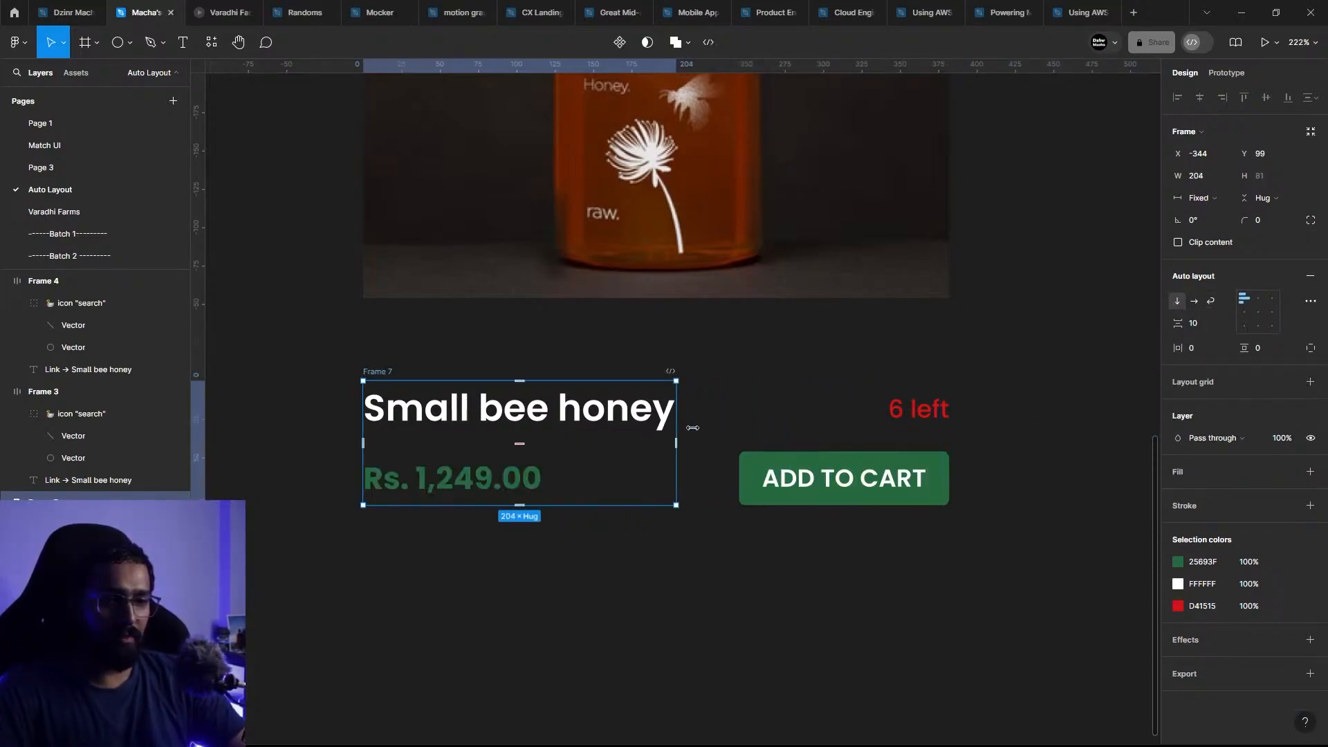
key(ctrl+z)
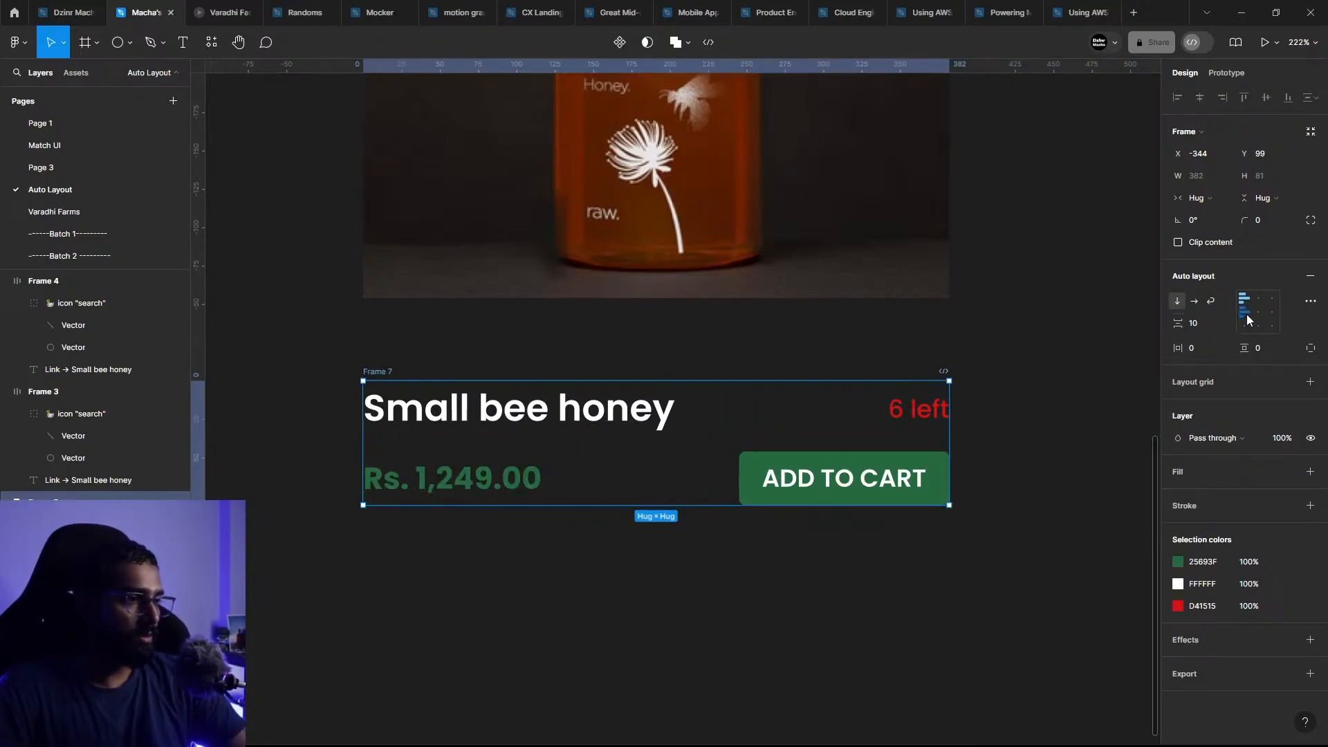
click(1195, 300)
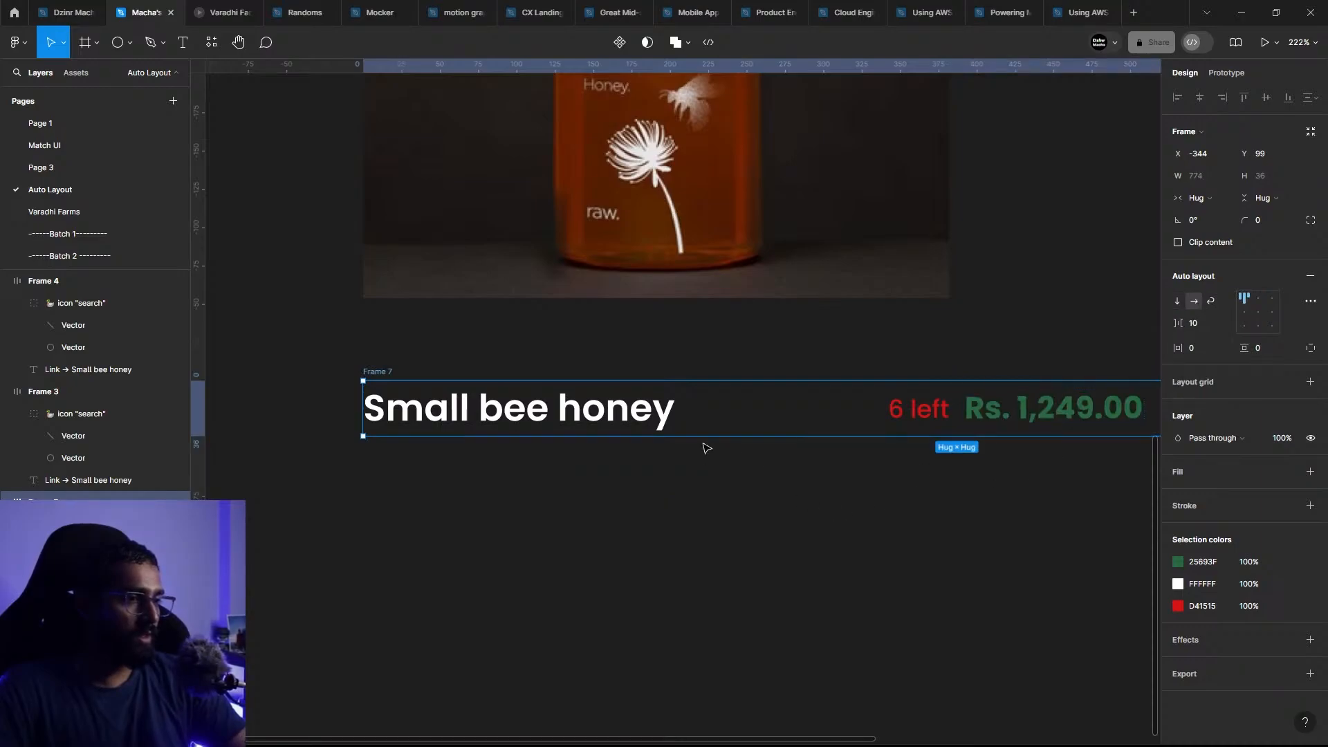
scroll(707, 447, down, 2)
scroll(768, 441, right, 1)
key(ctrl+z)
scroll(952, 579, up, 3)
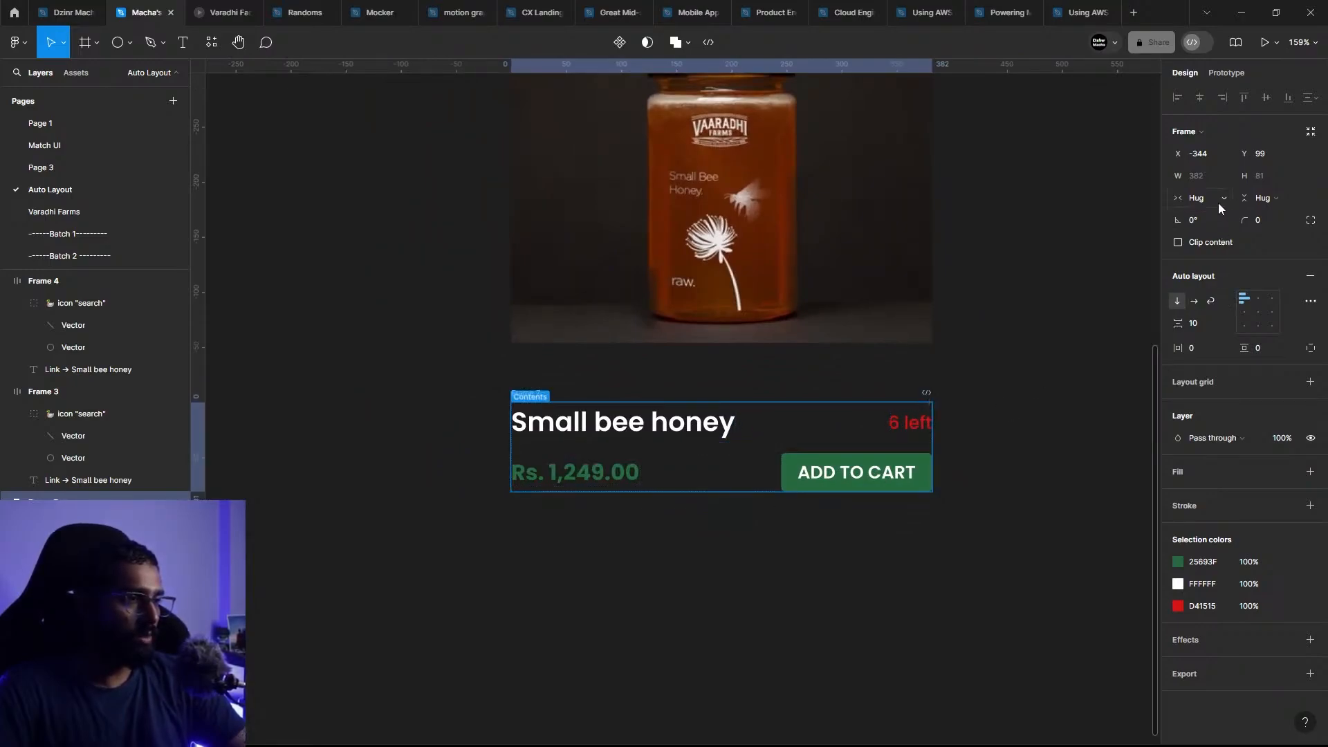
Step: Examine the horizontal resizing of the title row, the price row and the outer frame holding them
click(710, 429)
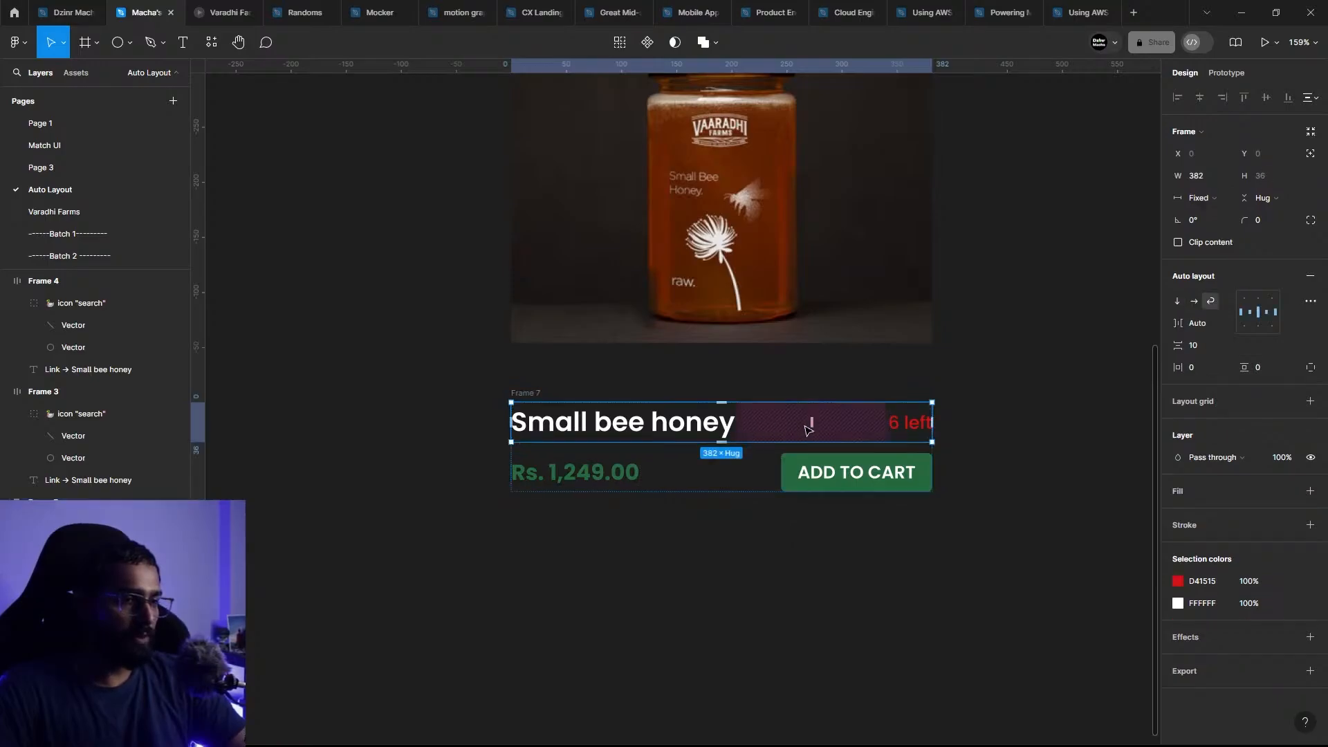
scroll(745, 478, up, 3)
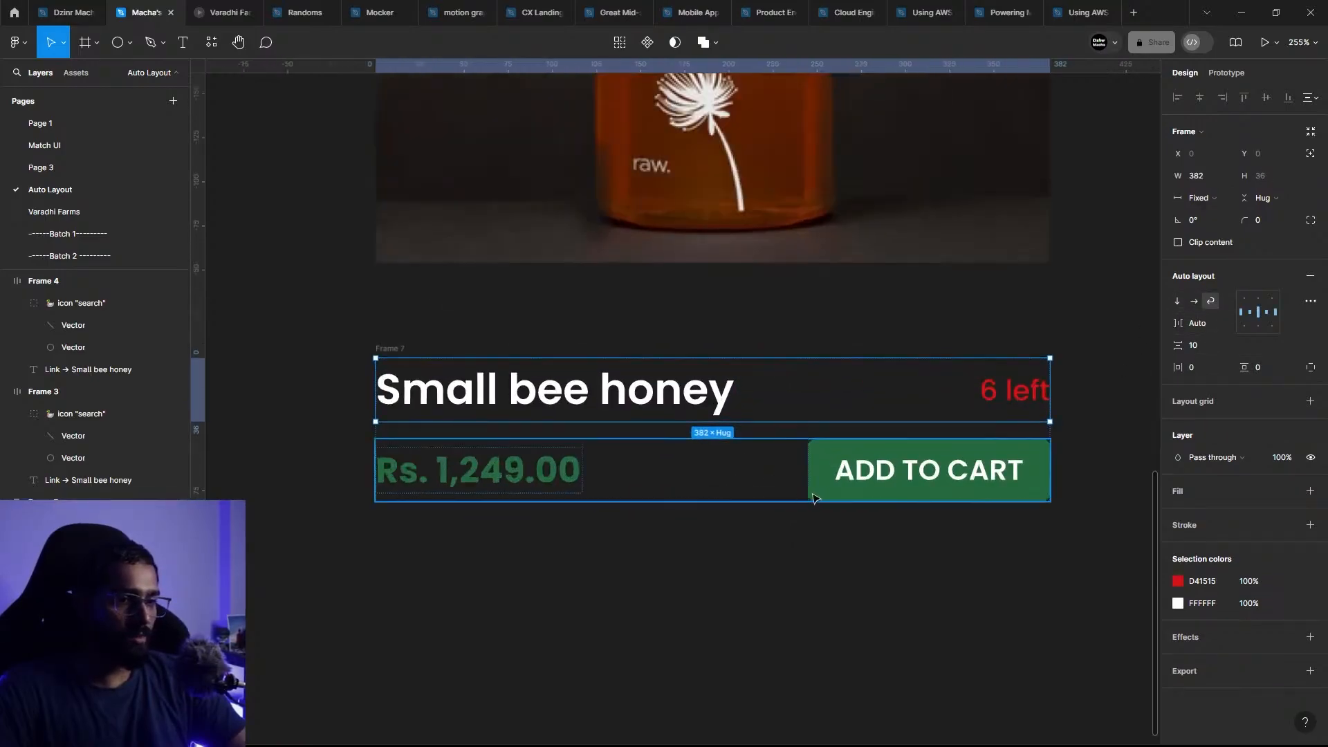
drag(736, 478, 651, 530)
click(328, 386)
click(303, 400)
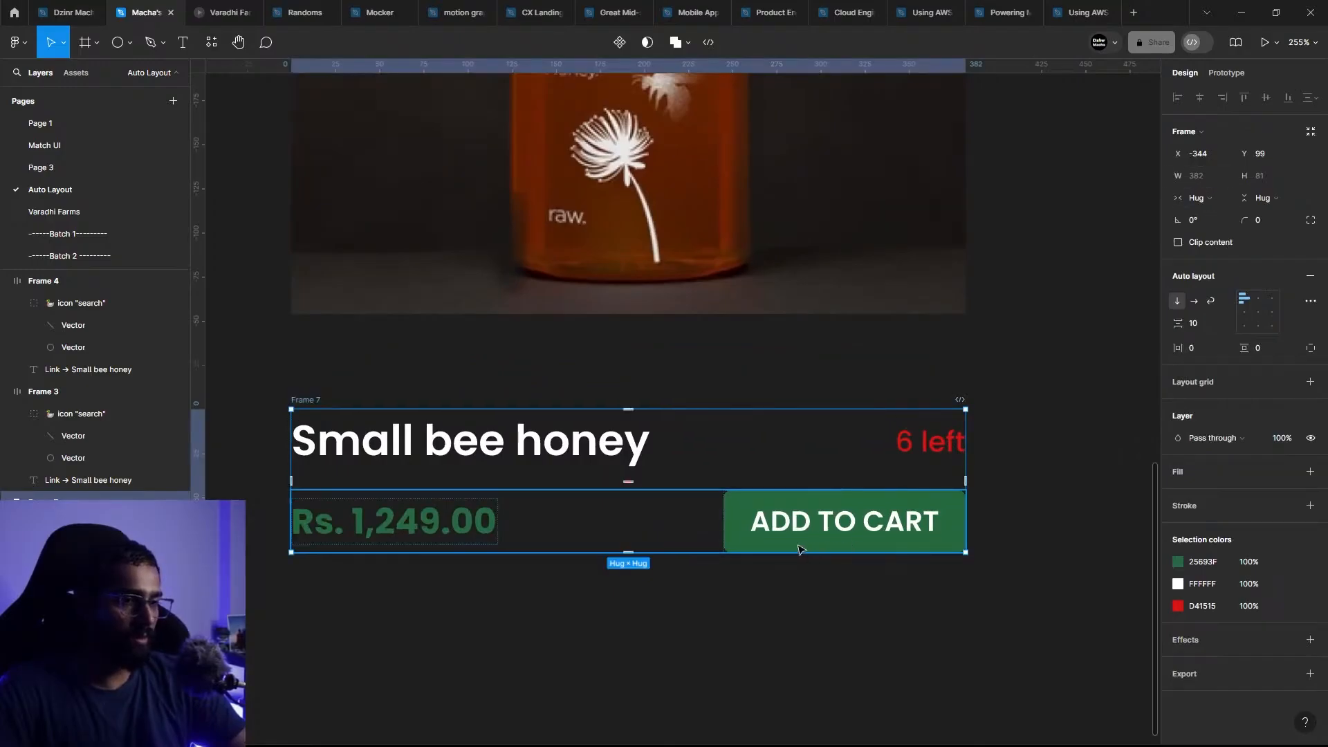
click(436, 528)
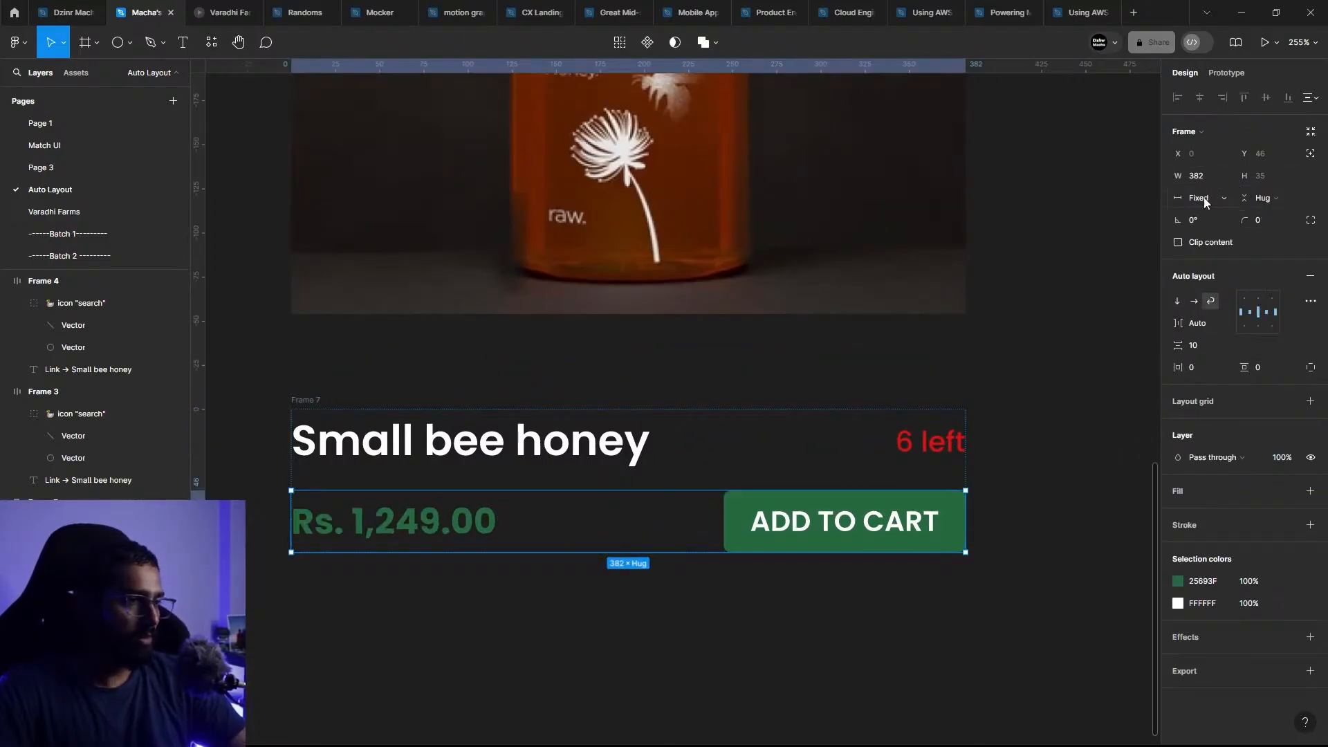
click(443, 429)
click(528, 618)
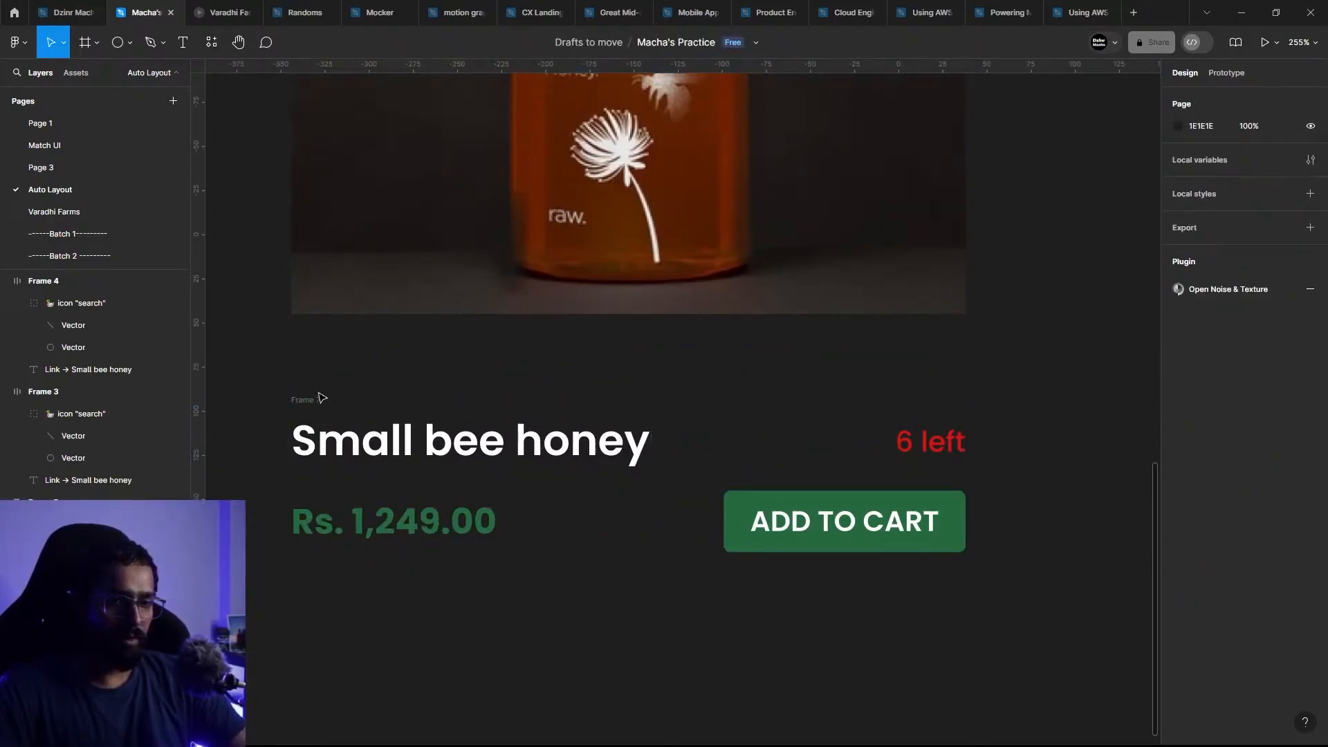
click(321, 398)
click(1209, 198)
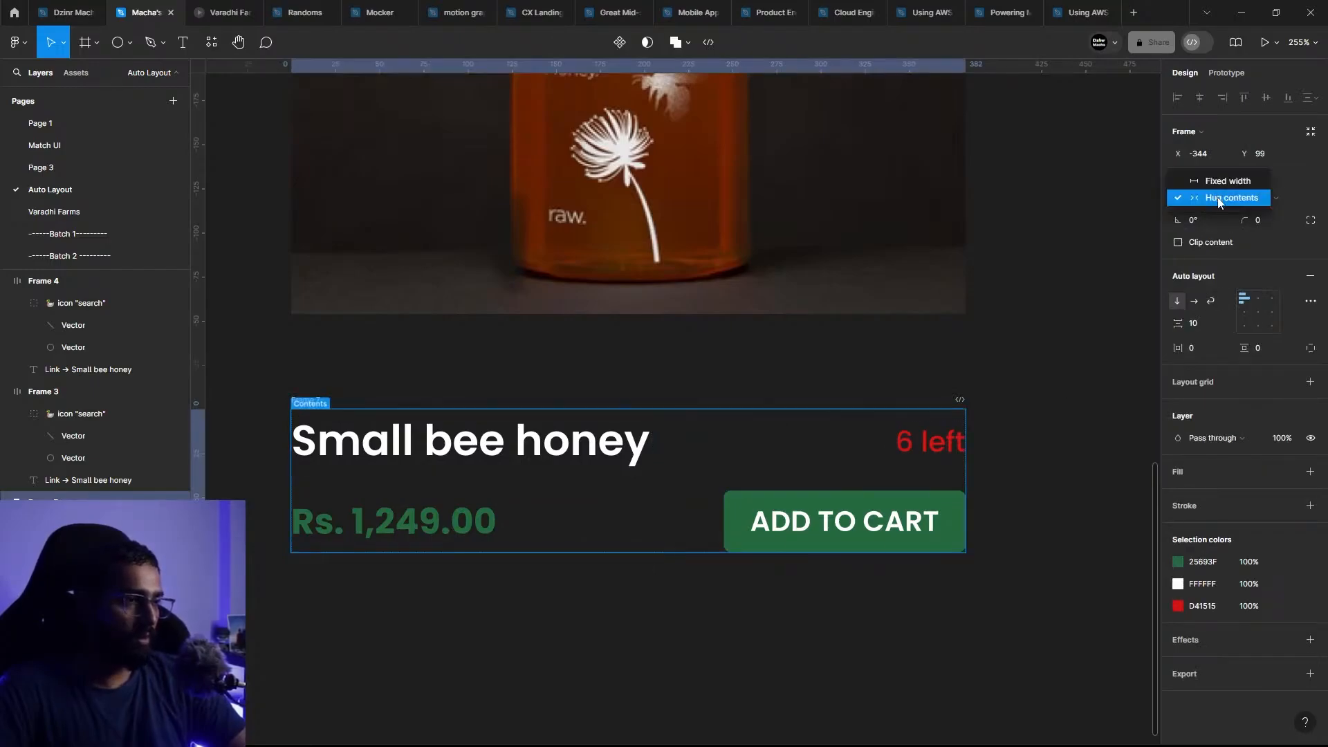
click(464, 442)
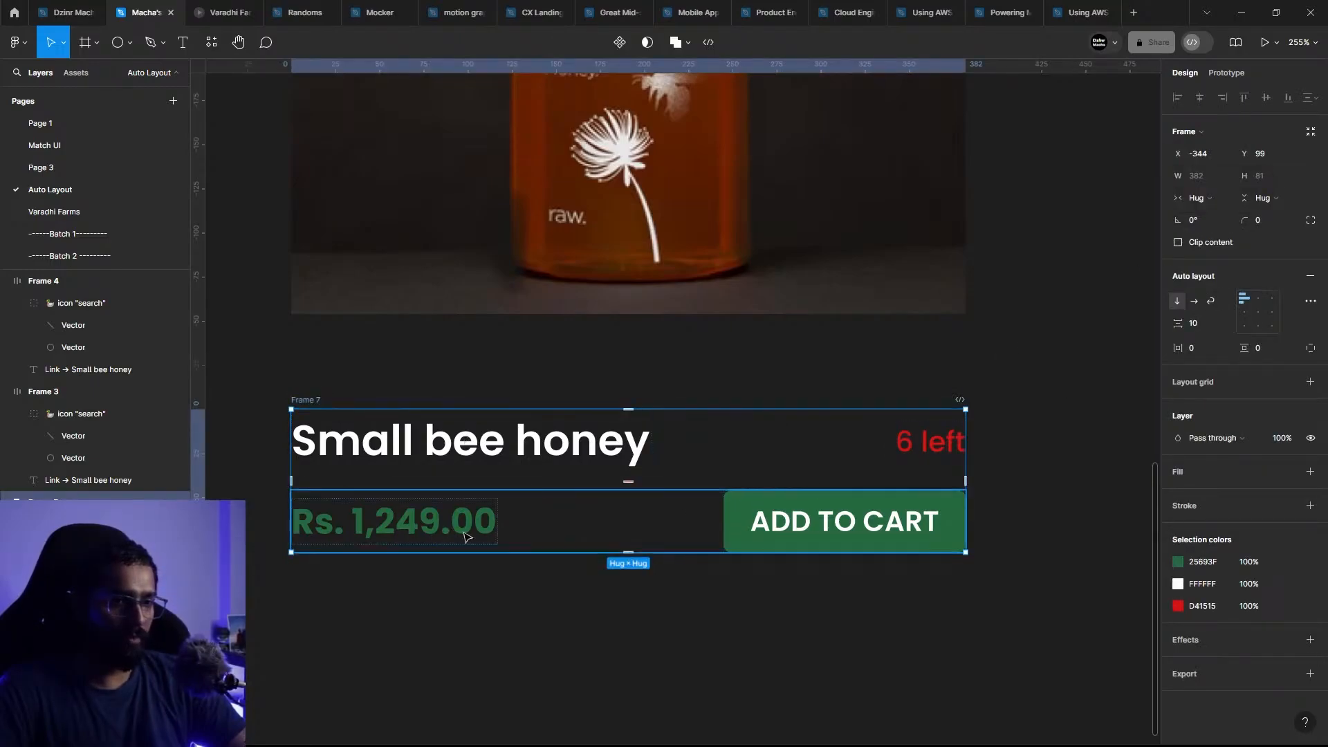
Step: Review the horizontal resizing options of the price text and compare it with its parent price row
click(478, 512)
click(482, 523)
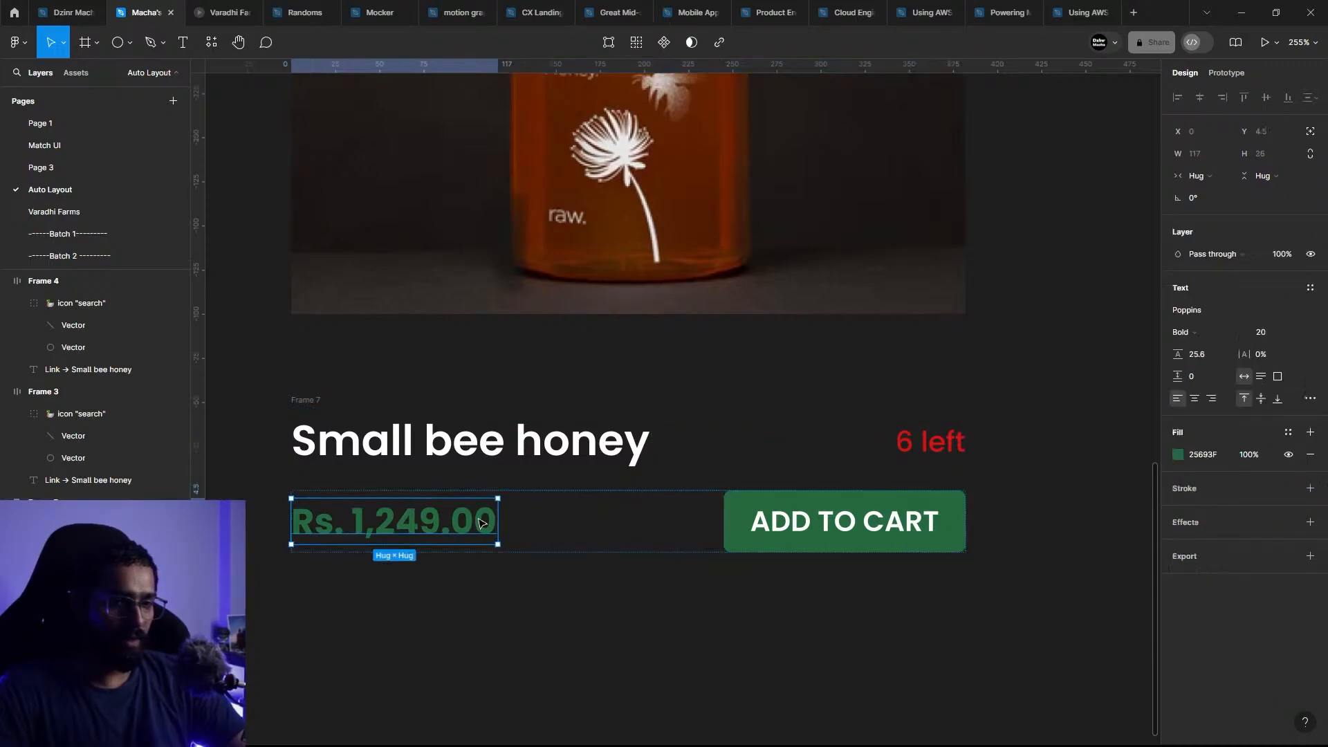
click(1211, 175)
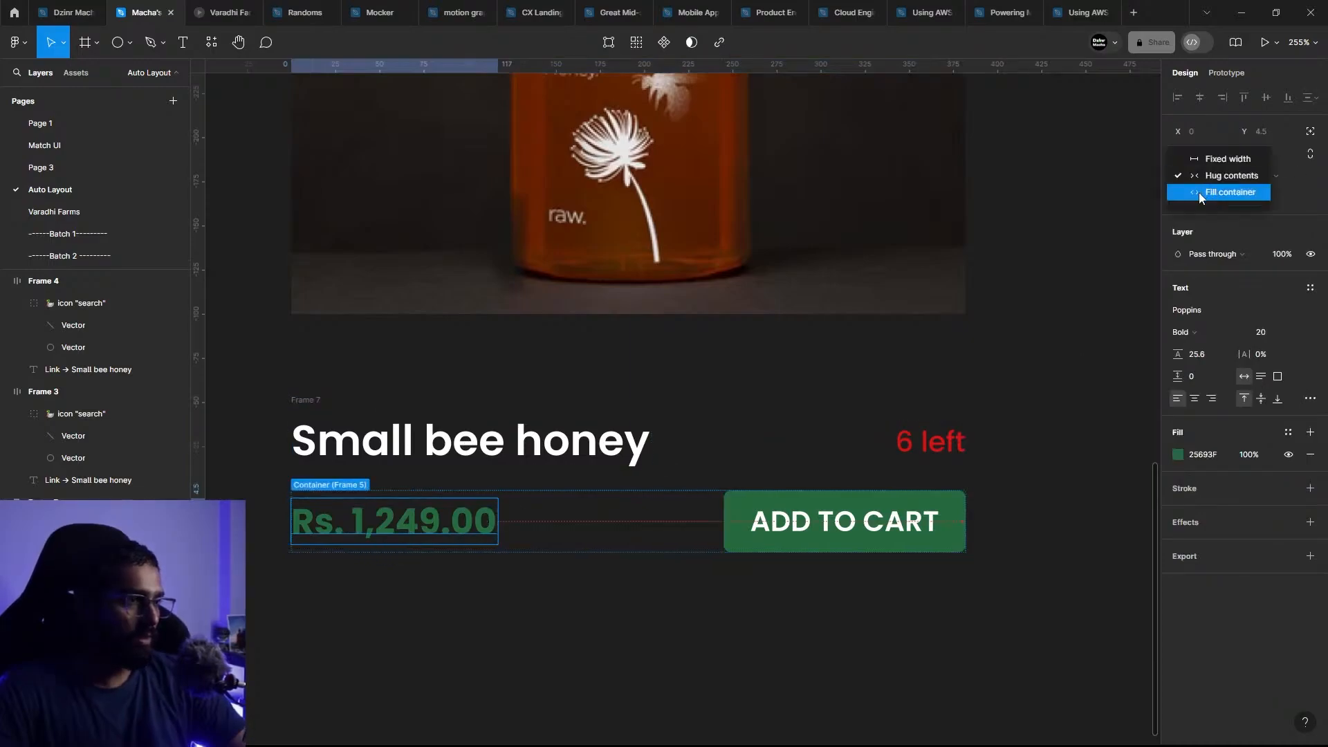
click(1071, 317)
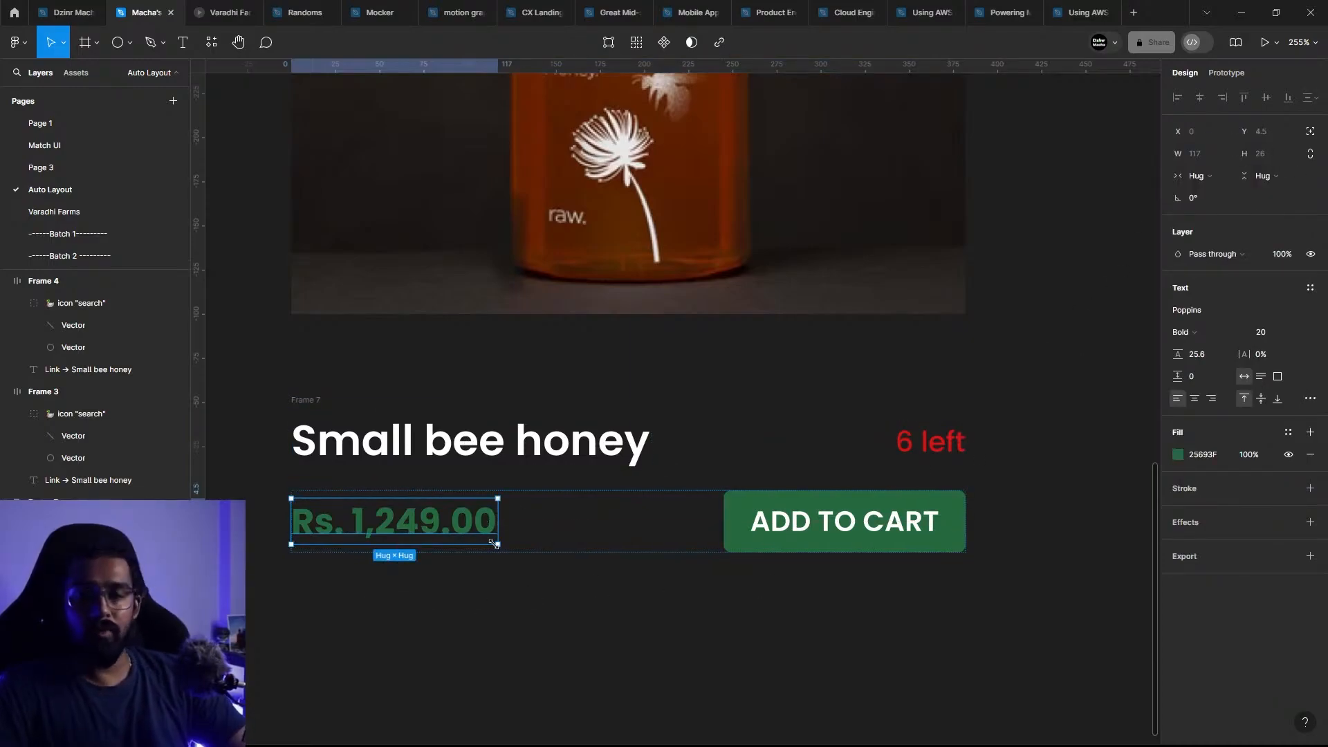
click(609, 652)
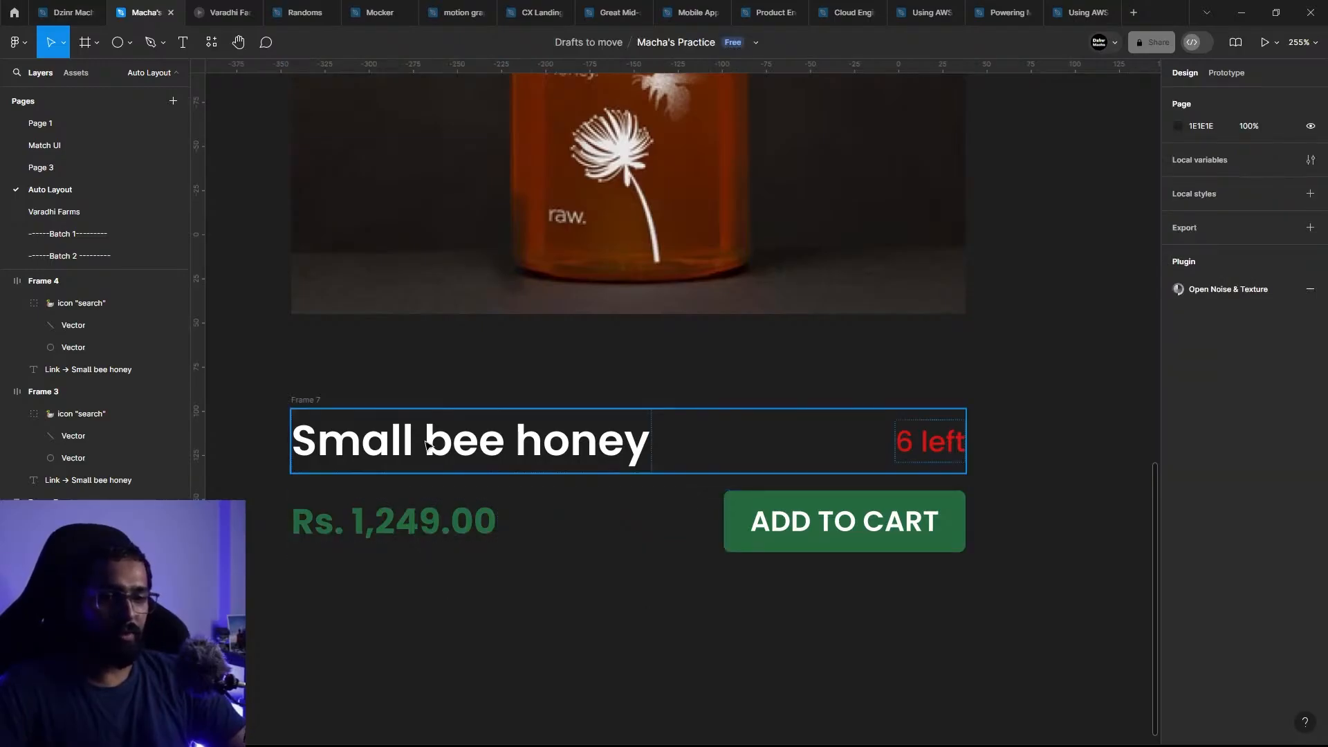
click(427, 445)
click(294, 528)
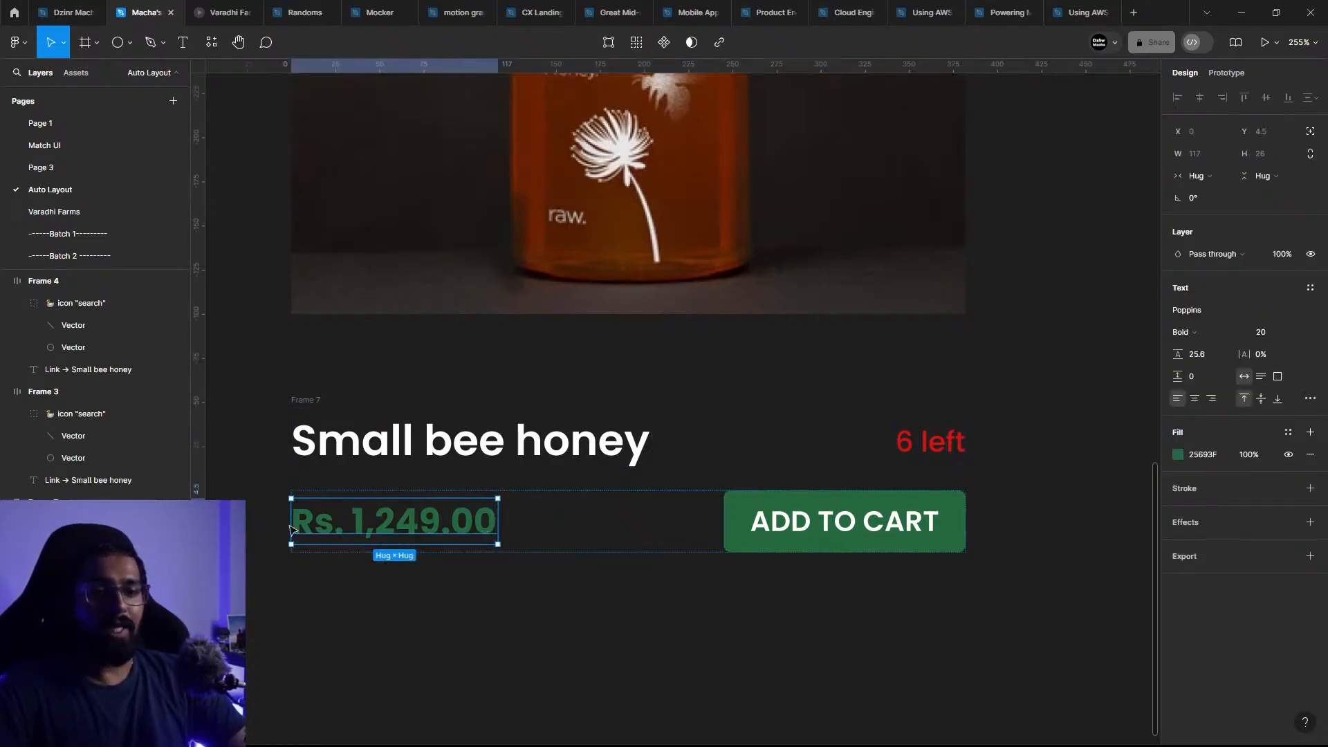
click(538, 497)
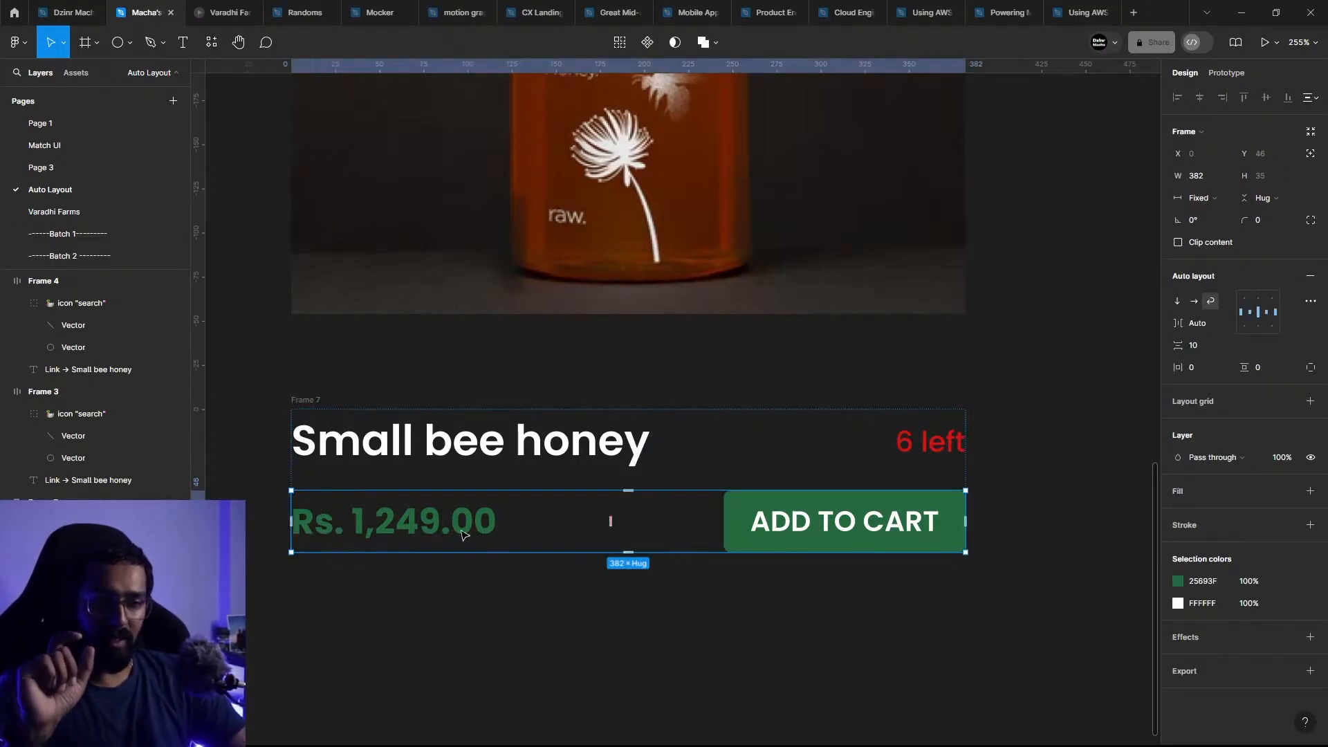
Step: Try Fill container as the price text's horizontal resizing, test it by narrowing the price row, and undo the narrowing
click(360, 508)
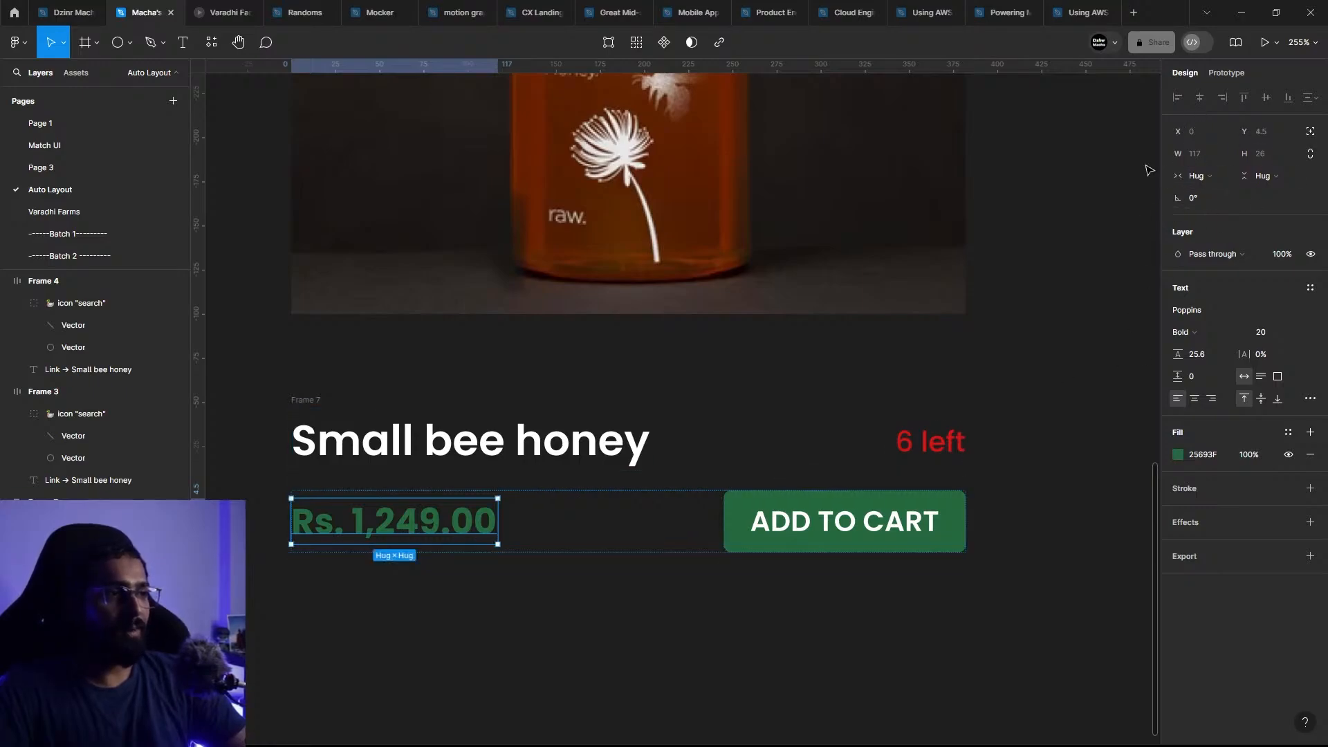
click(1221, 177)
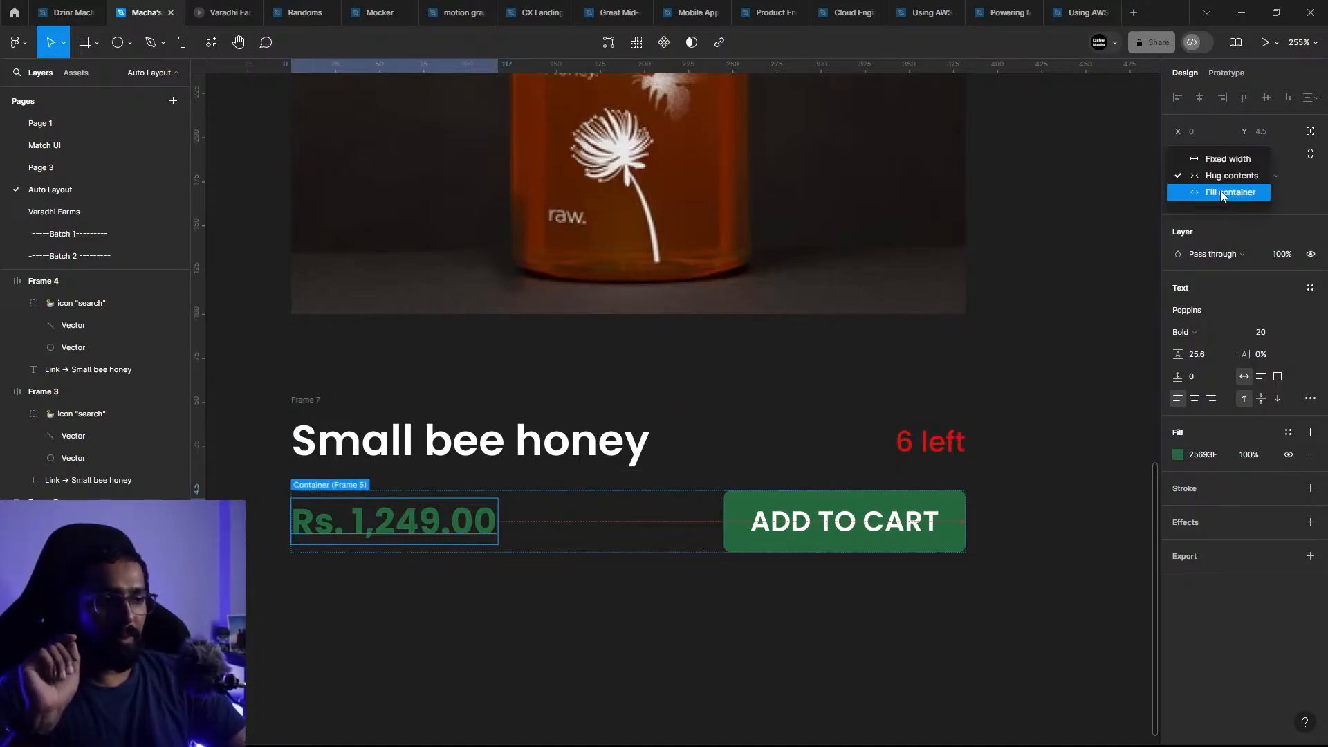
click(1222, 196)
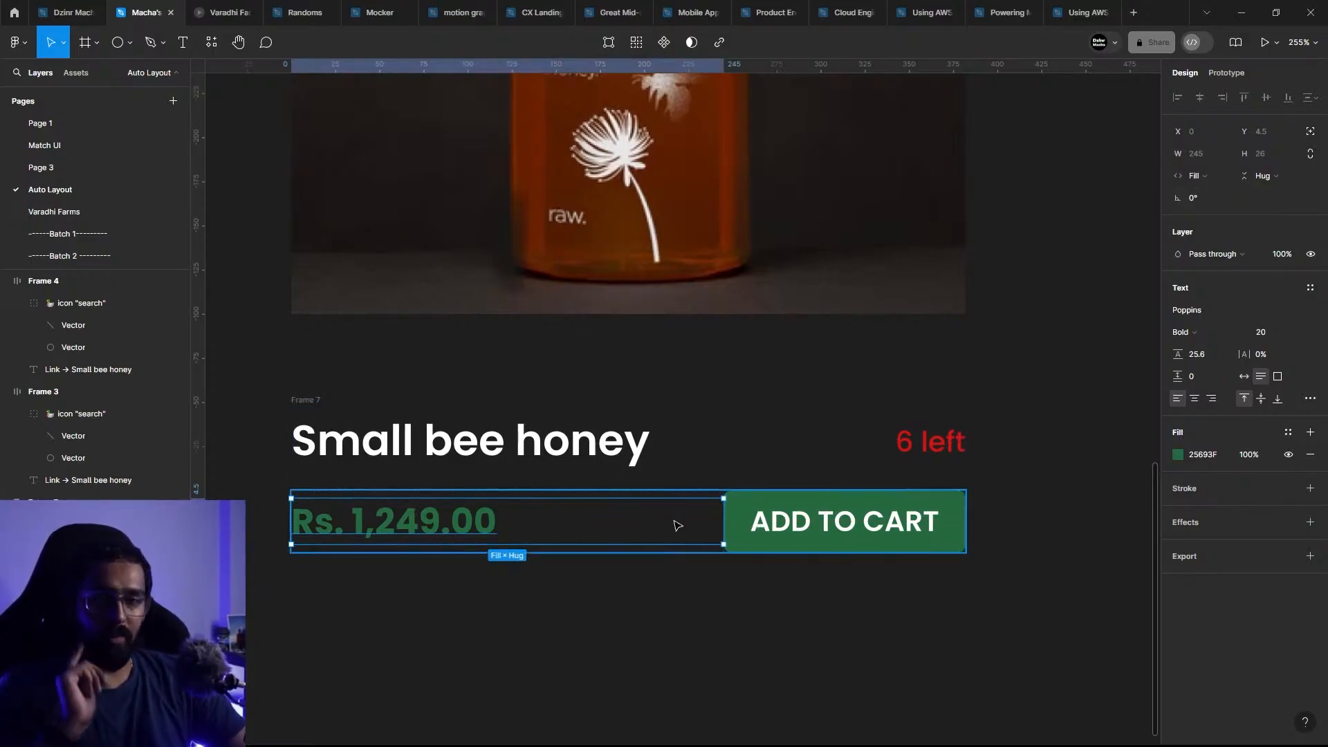
click(944, 514)
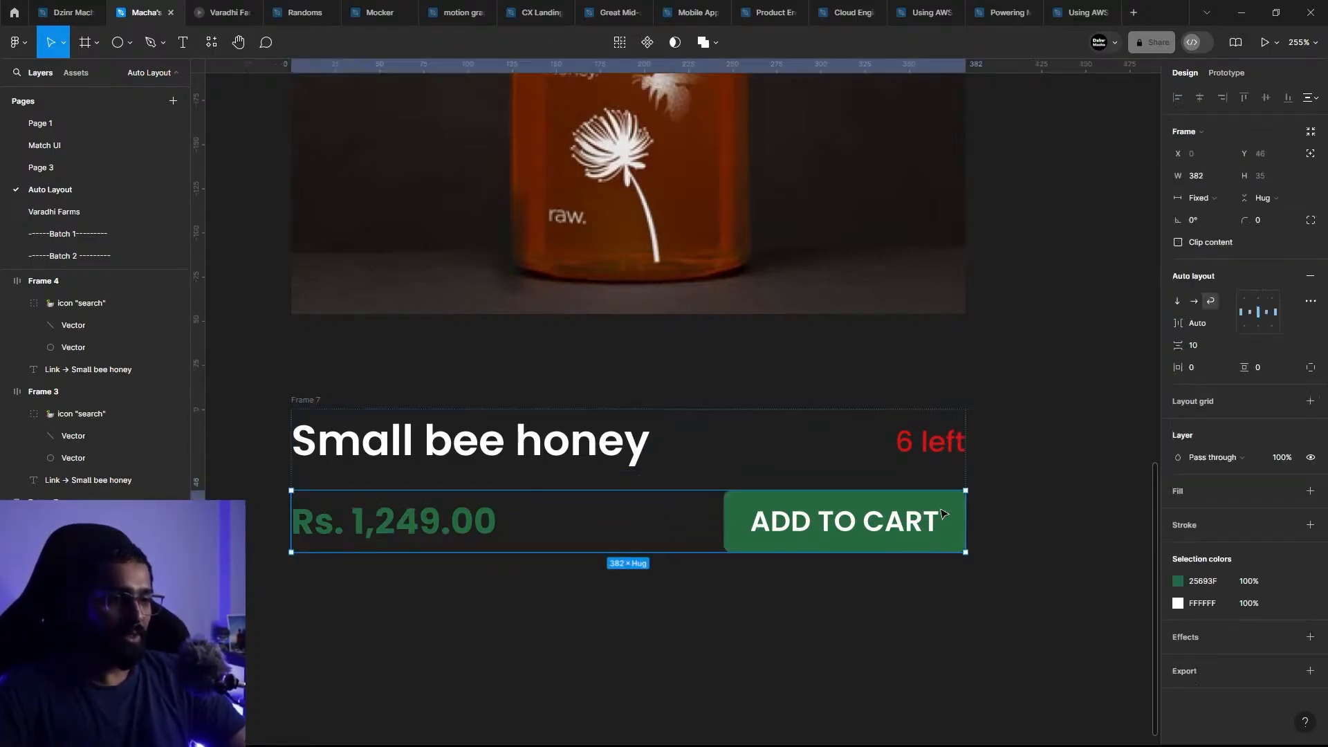
drag(971, 510, 580, 507)
key(ctrl+z)
Step: Return the price text's horizontal resizing to Hug contents, test the price row by narrowing it, and undo the narrowing
click(425, 524)
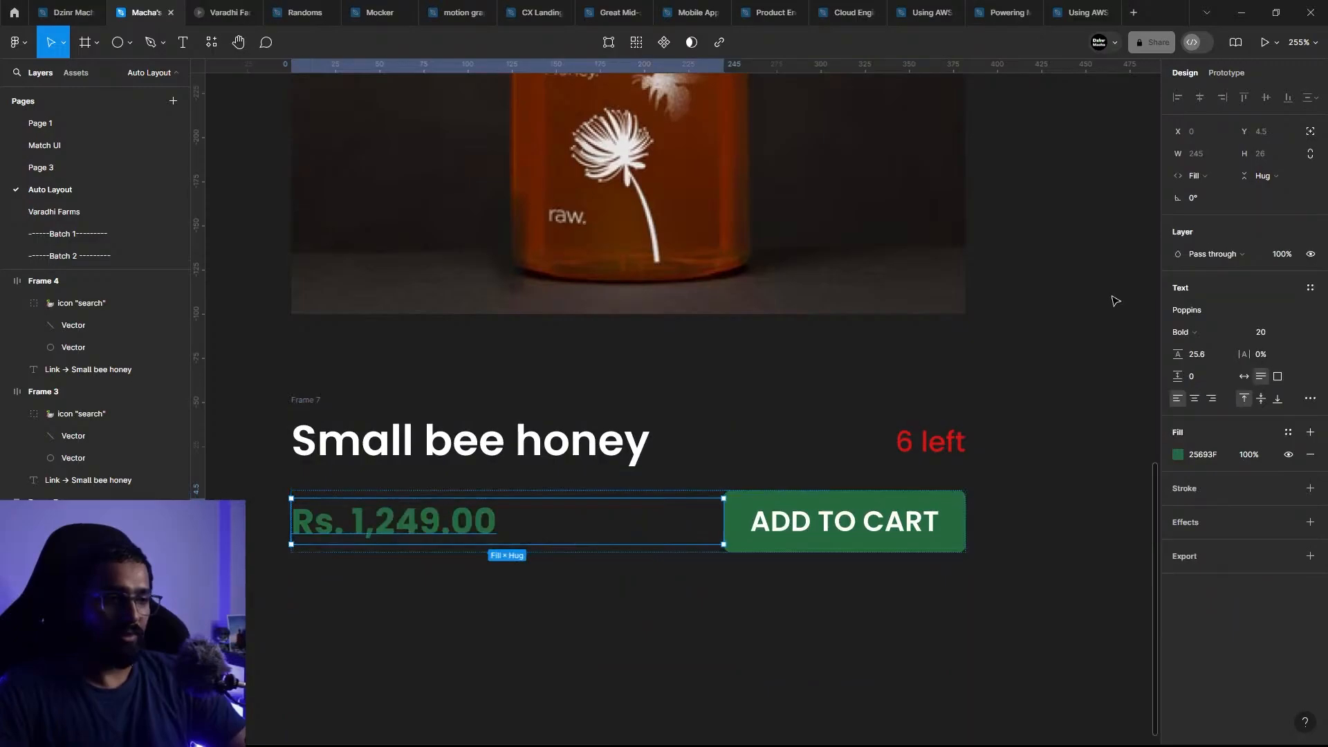
click(1199, 176)
click(1207, 158)
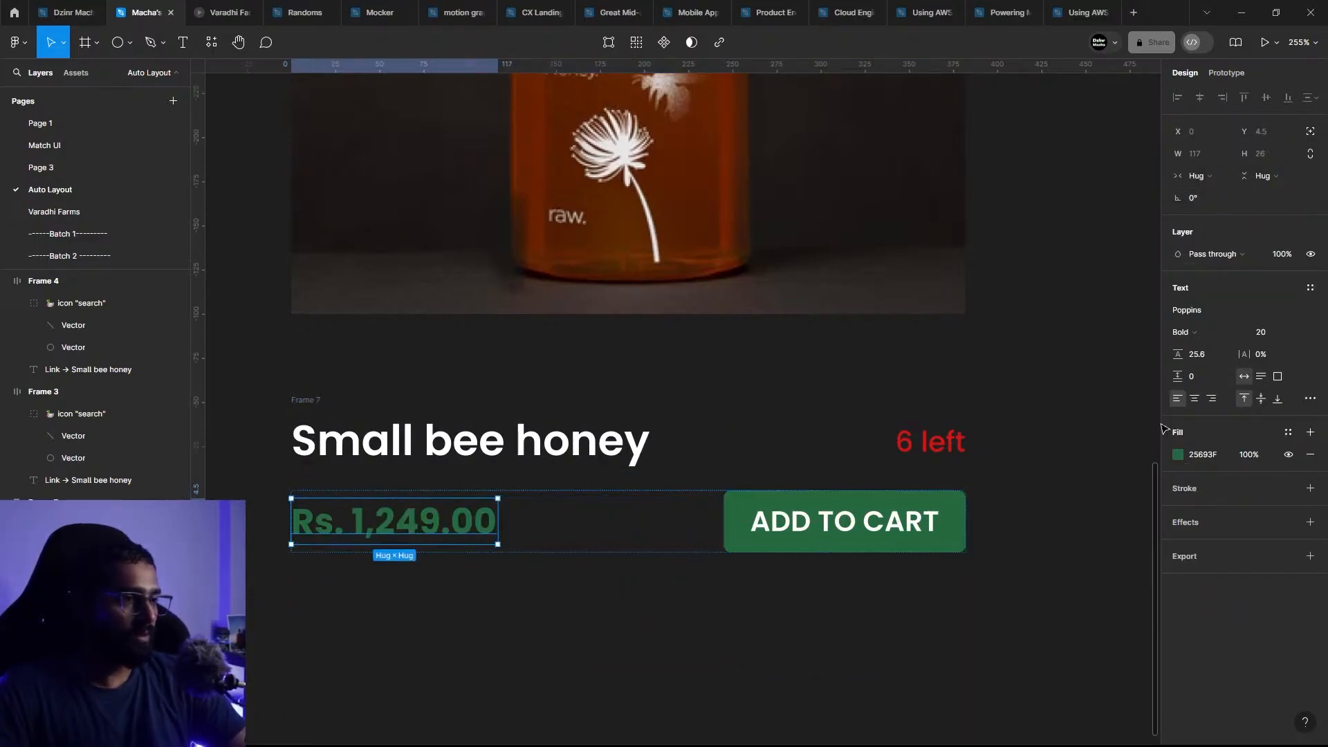
click(612, 524)
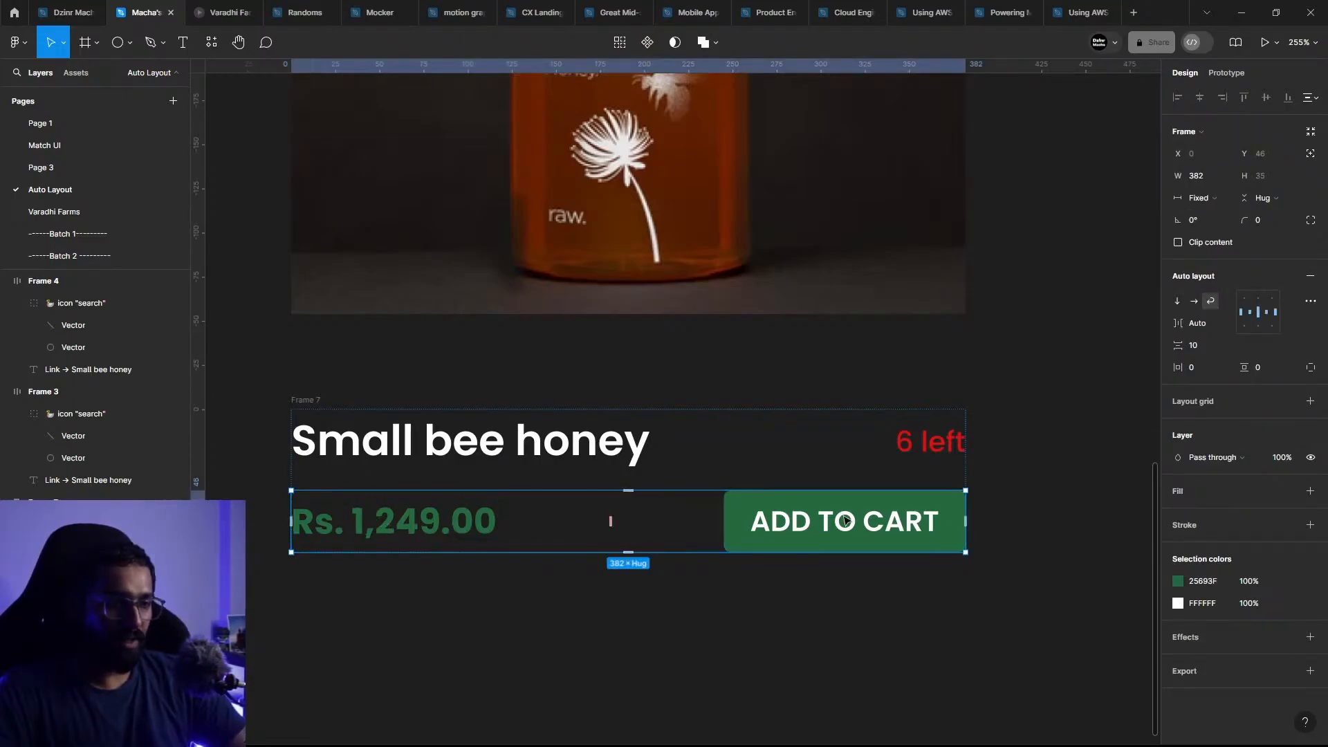
drag(968, 509, 750, 517)
key(ctrl+z)
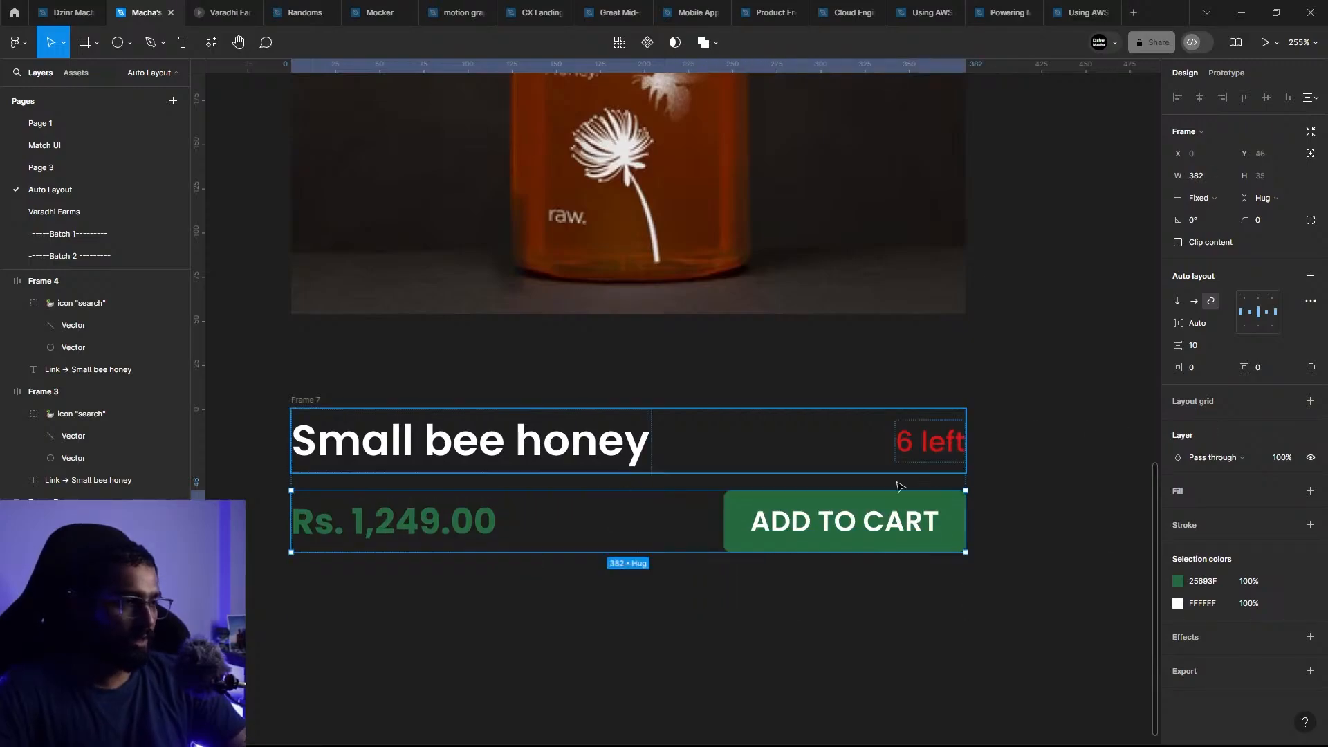
Step: Set the horizontal resizing of the "Small bee honey" title text to Fill container
click(596, 443)
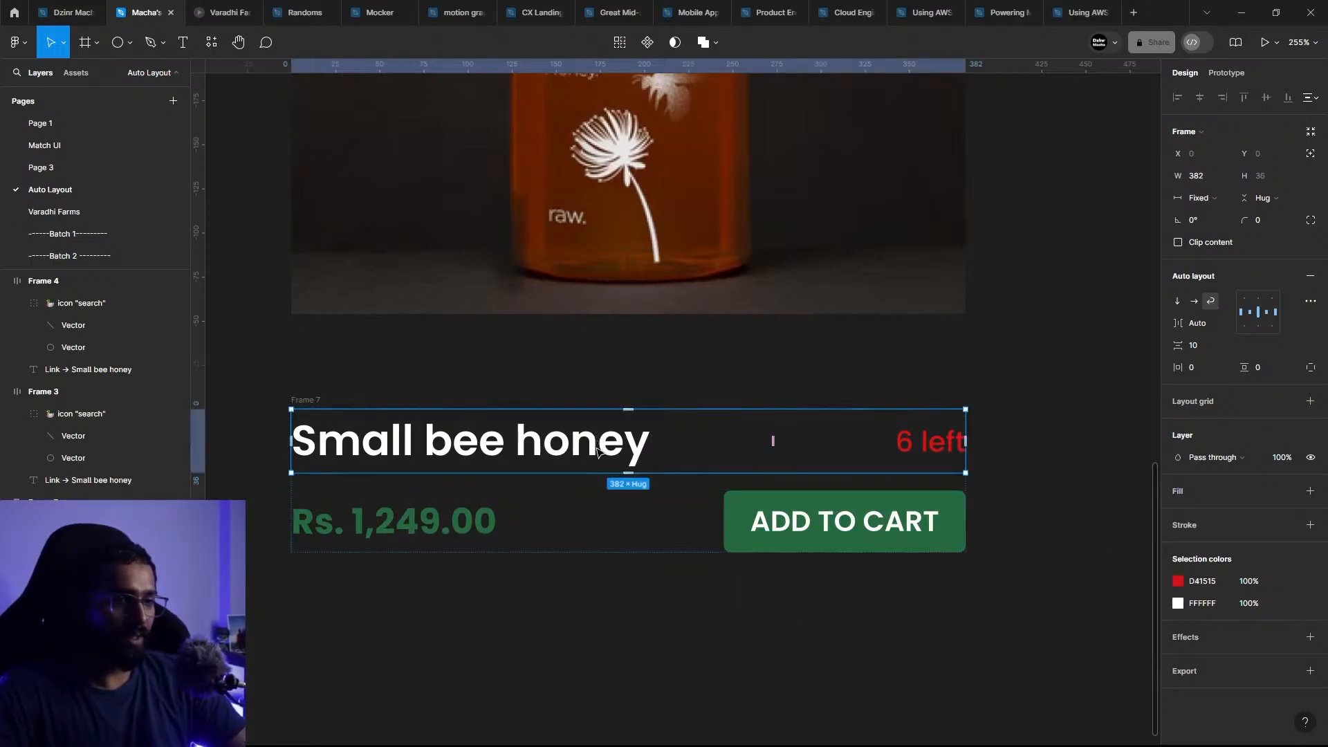
double_click(594, 459)
click(1191, 173)
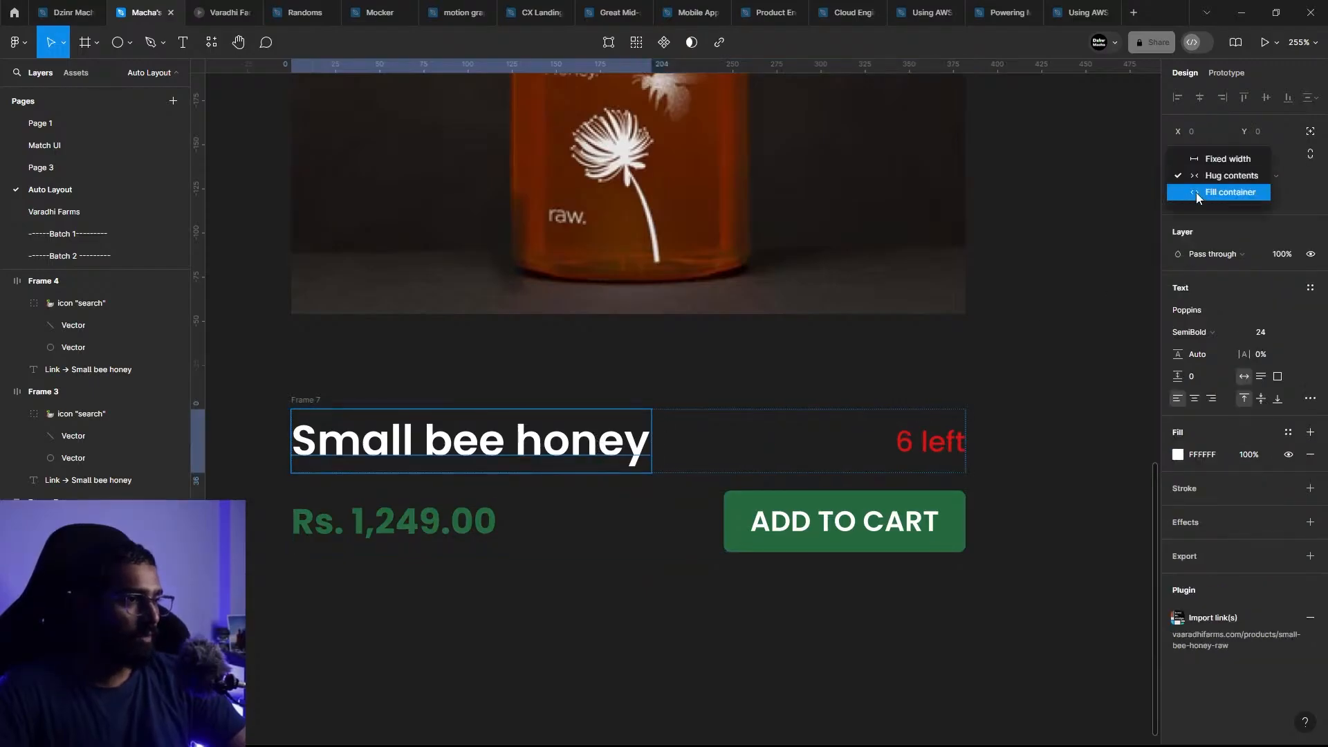
click(1197, 198)
click(1011, 449)
Step: Test the title row's response by narrowing it to 134 wide, and undo the resize
click(612, 459)
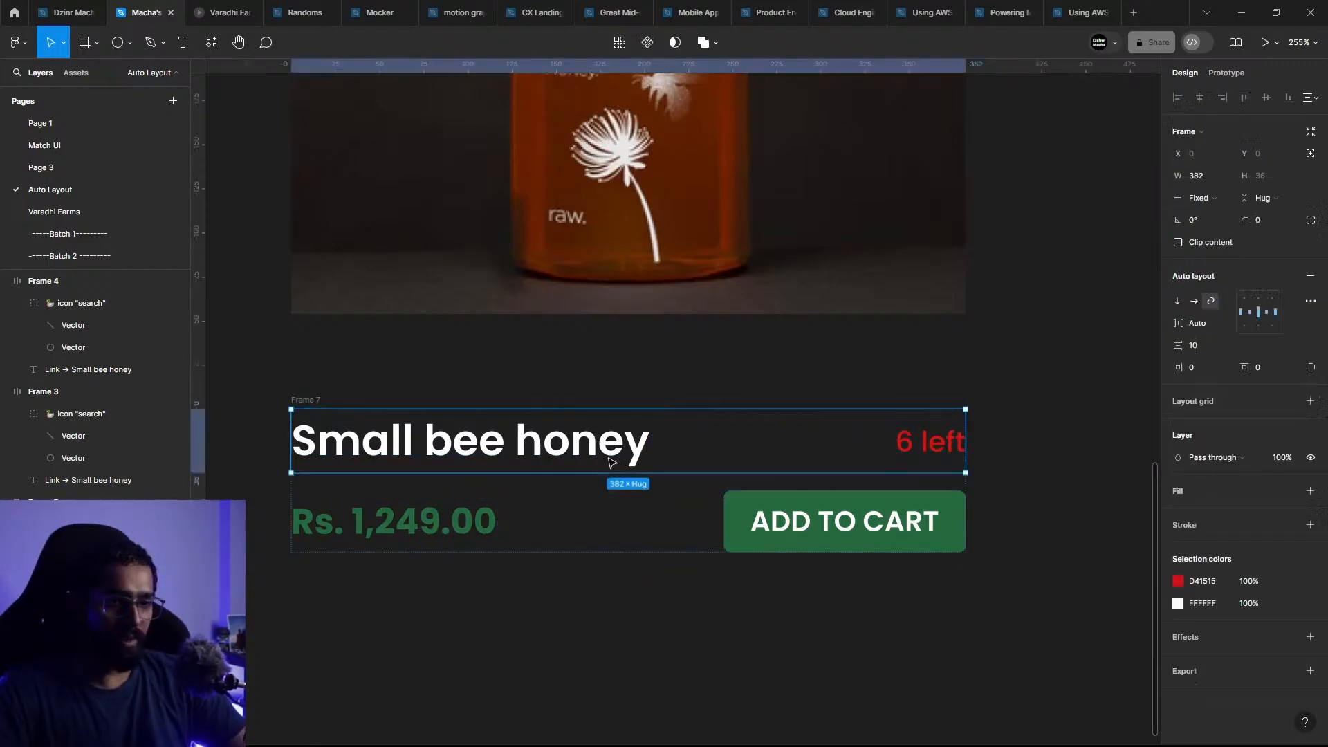
drag(968, 449, 528, 455)
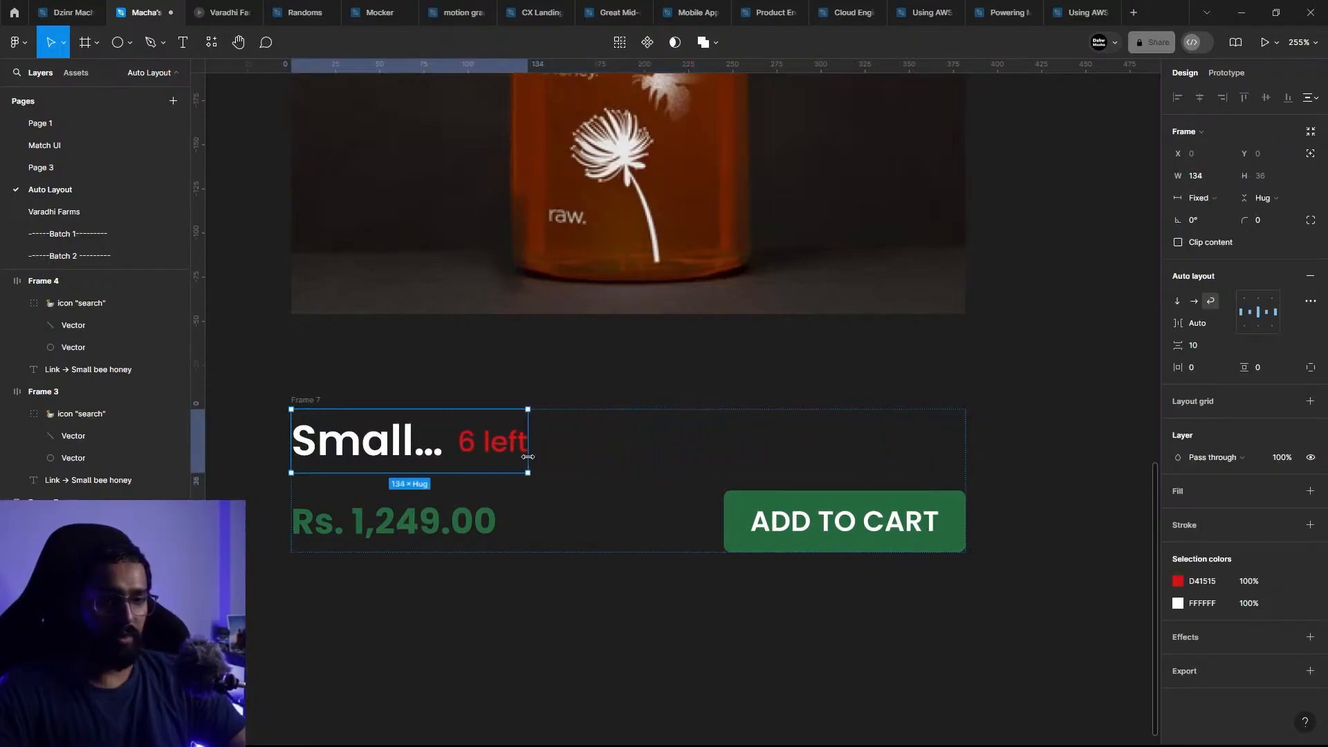
key(ctrl+z)
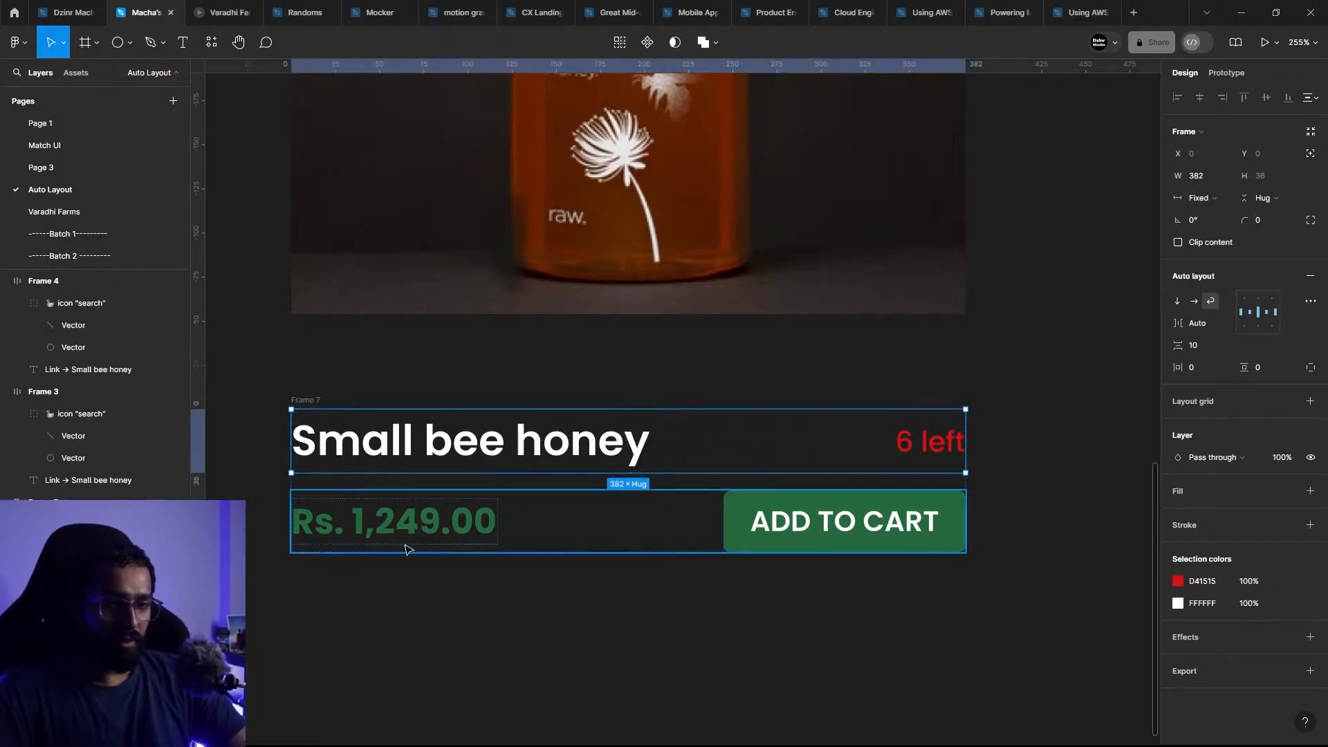
Step: Test how the outer frame holding both rows responds to narrowing, and undo the resize
click(1053, 430)
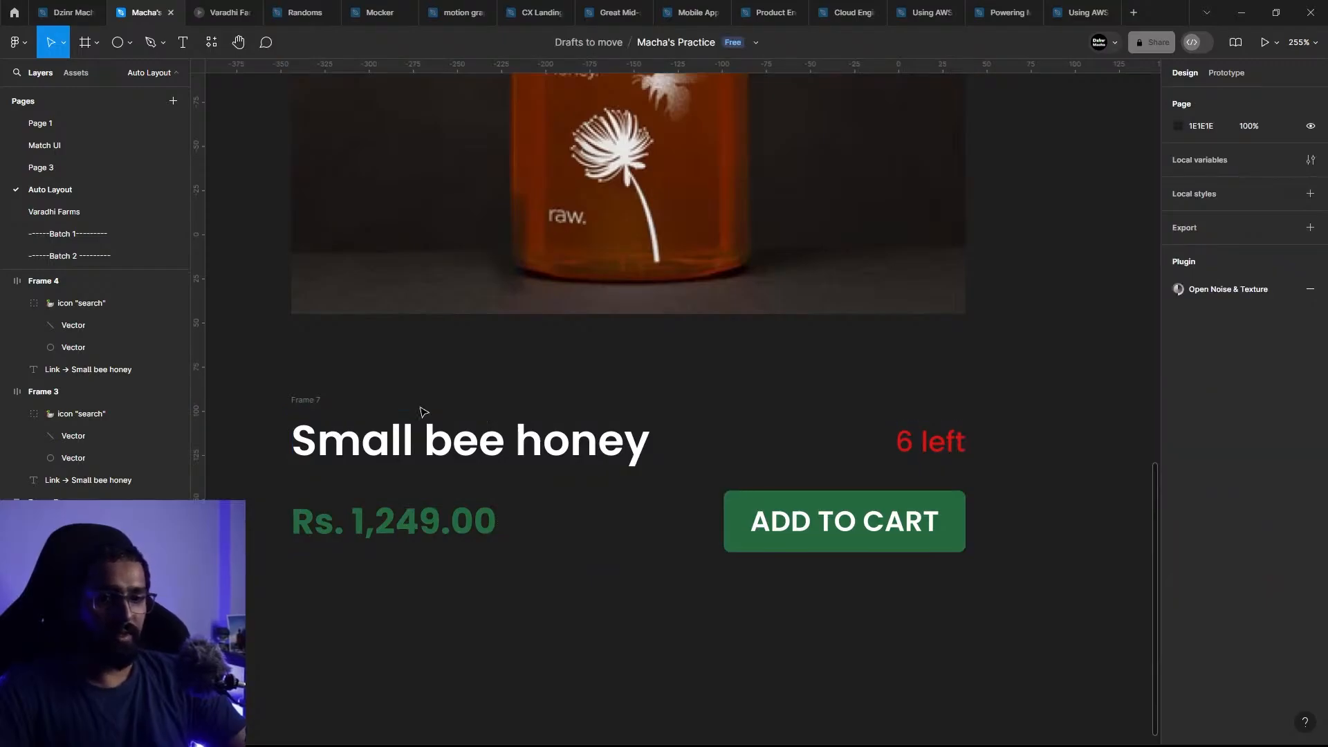
click(326, 409)
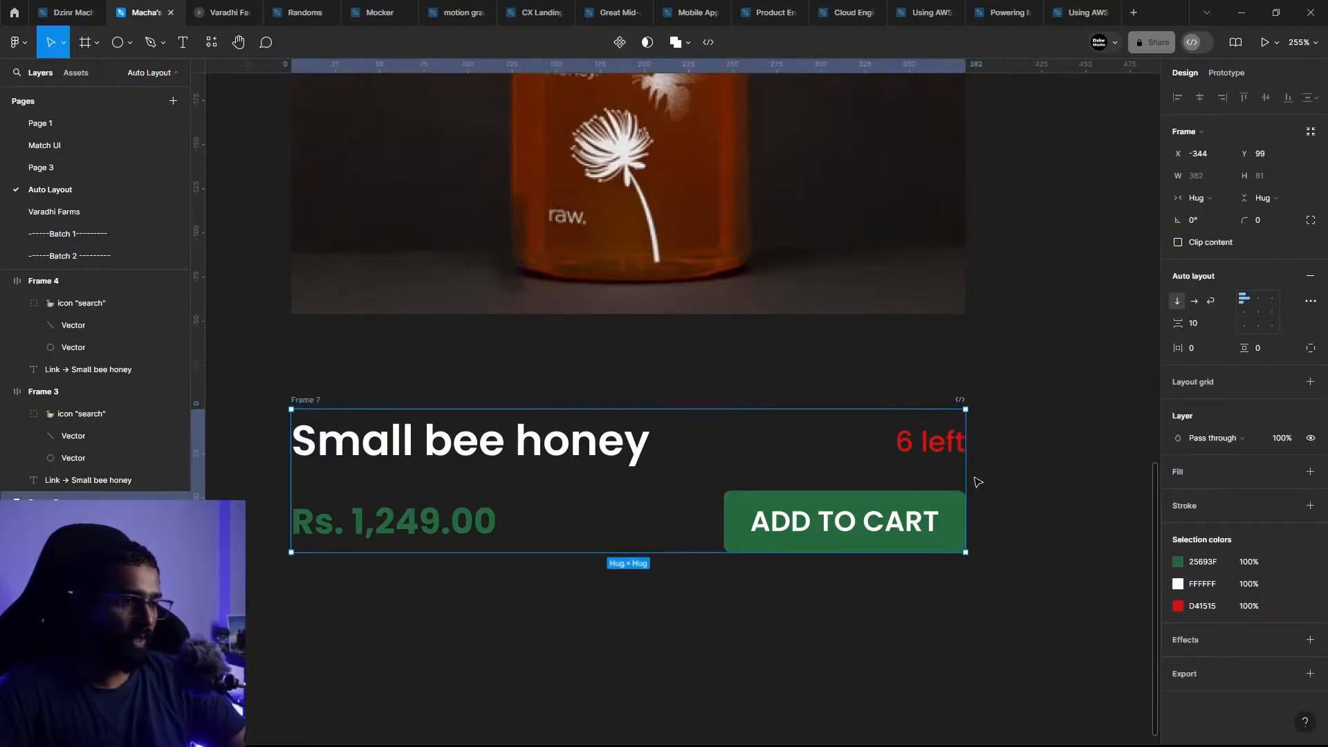
drag(966, 471, 644, 472)
key(ctrl+z)
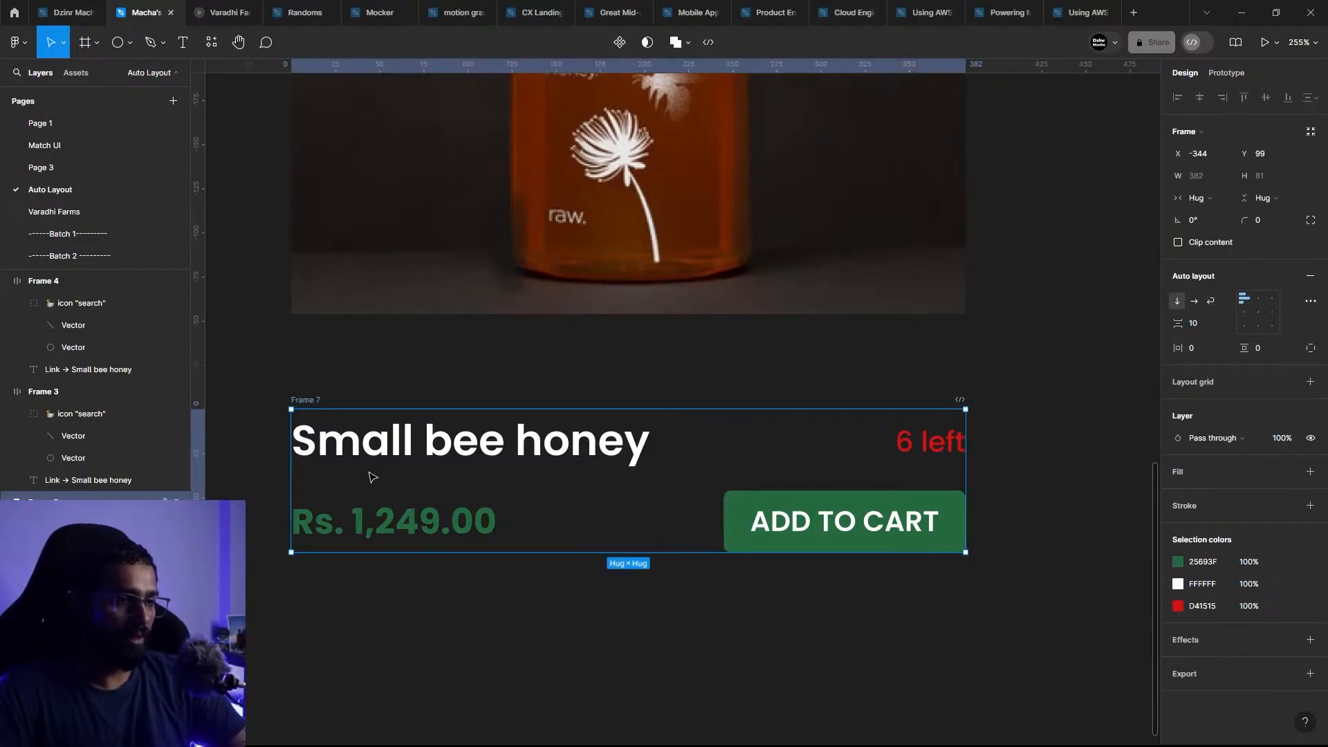
Step: Enable Clip content on the outer frame, test it by narrowing the frame, and undo the narrowing
click(1201, 196)
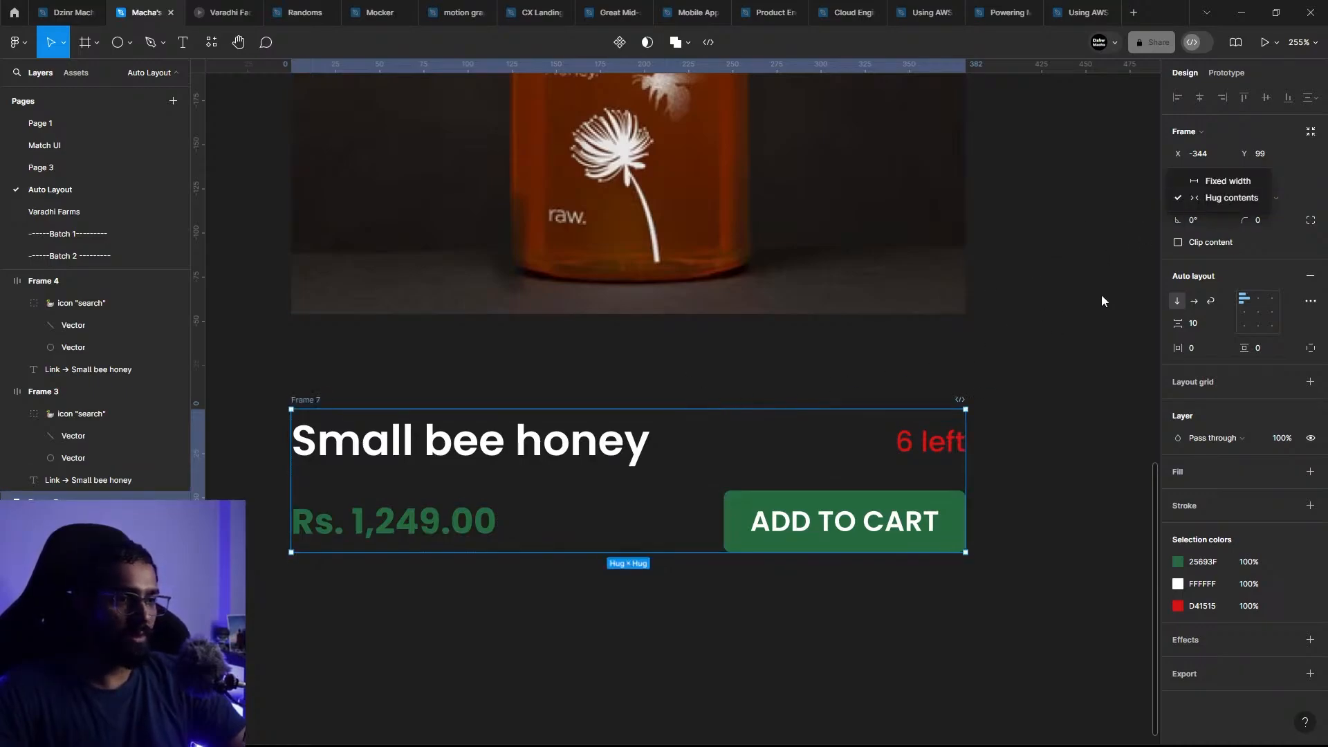
click(1169, 244)
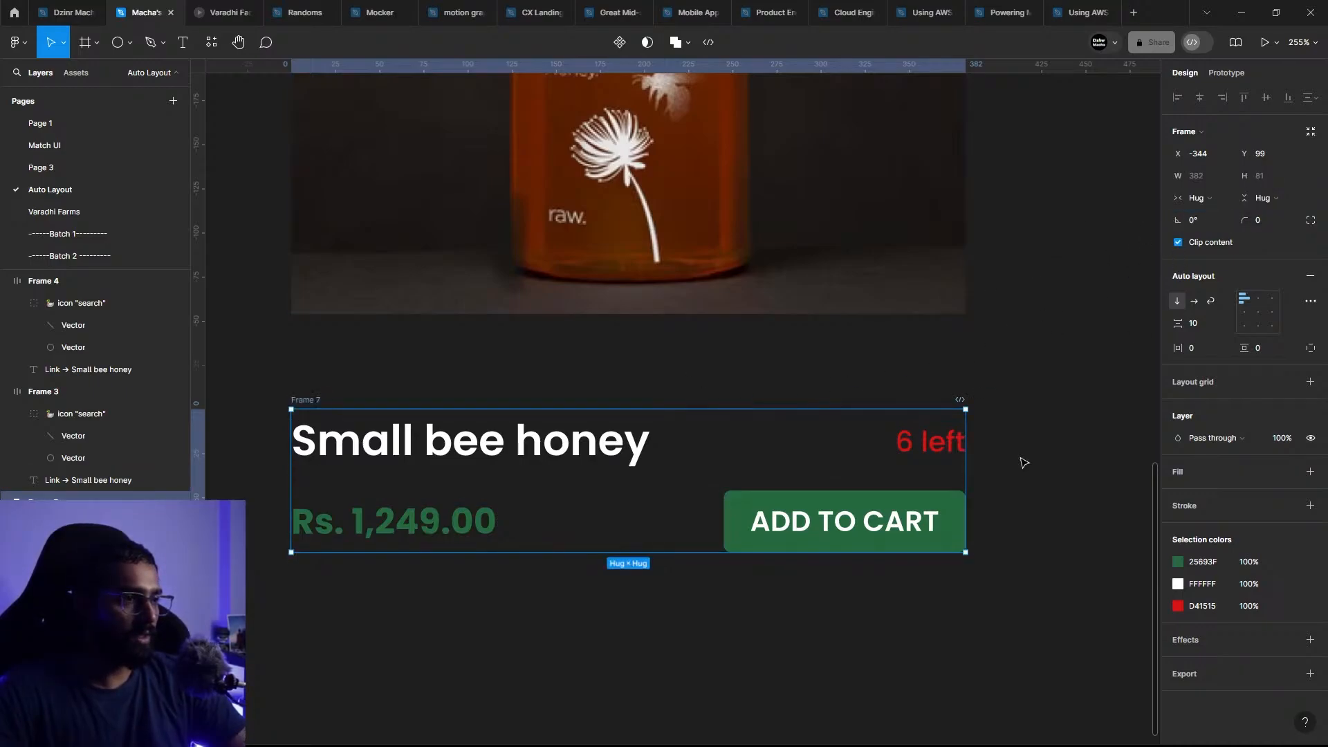
drag(964, 469, 703, 468)
key(ctrl+z)
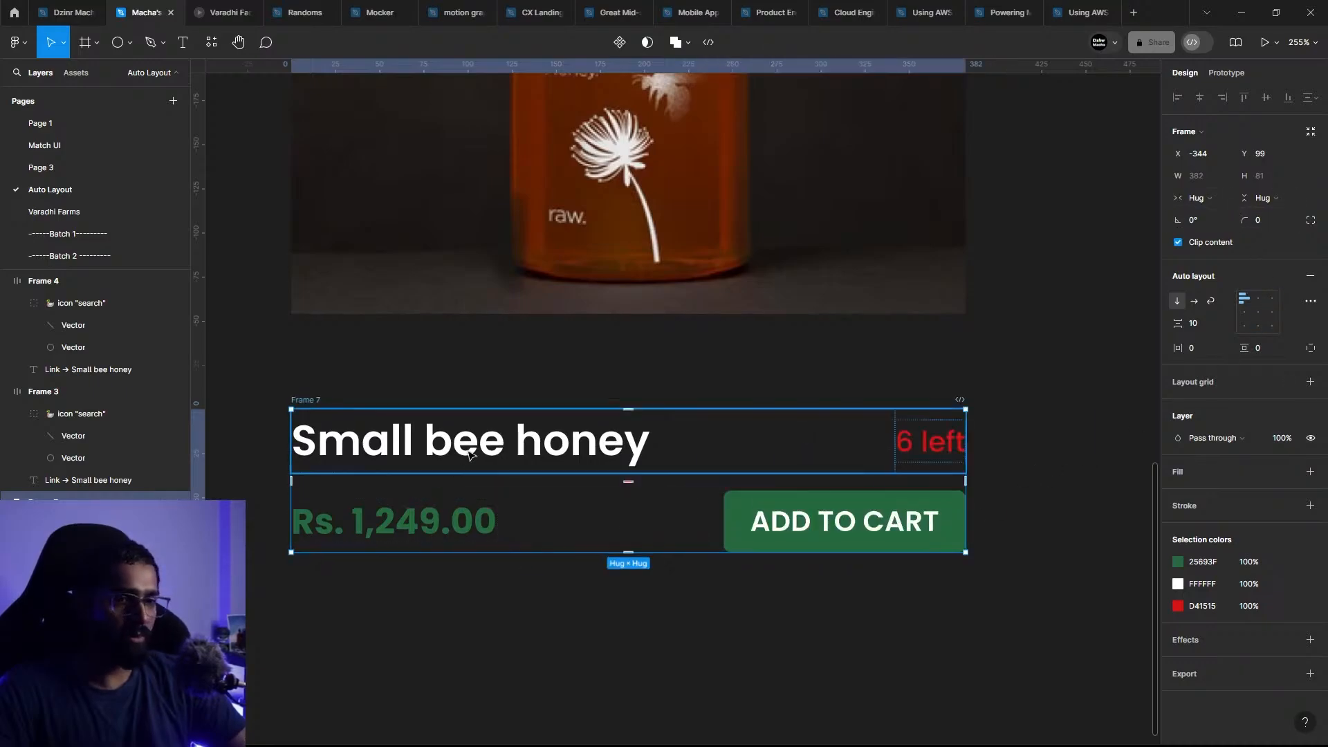
Step: View the title row's horizontal resizing options without changing them, and compare the title row with the price row
click(879, 419)
click(1204, 199)
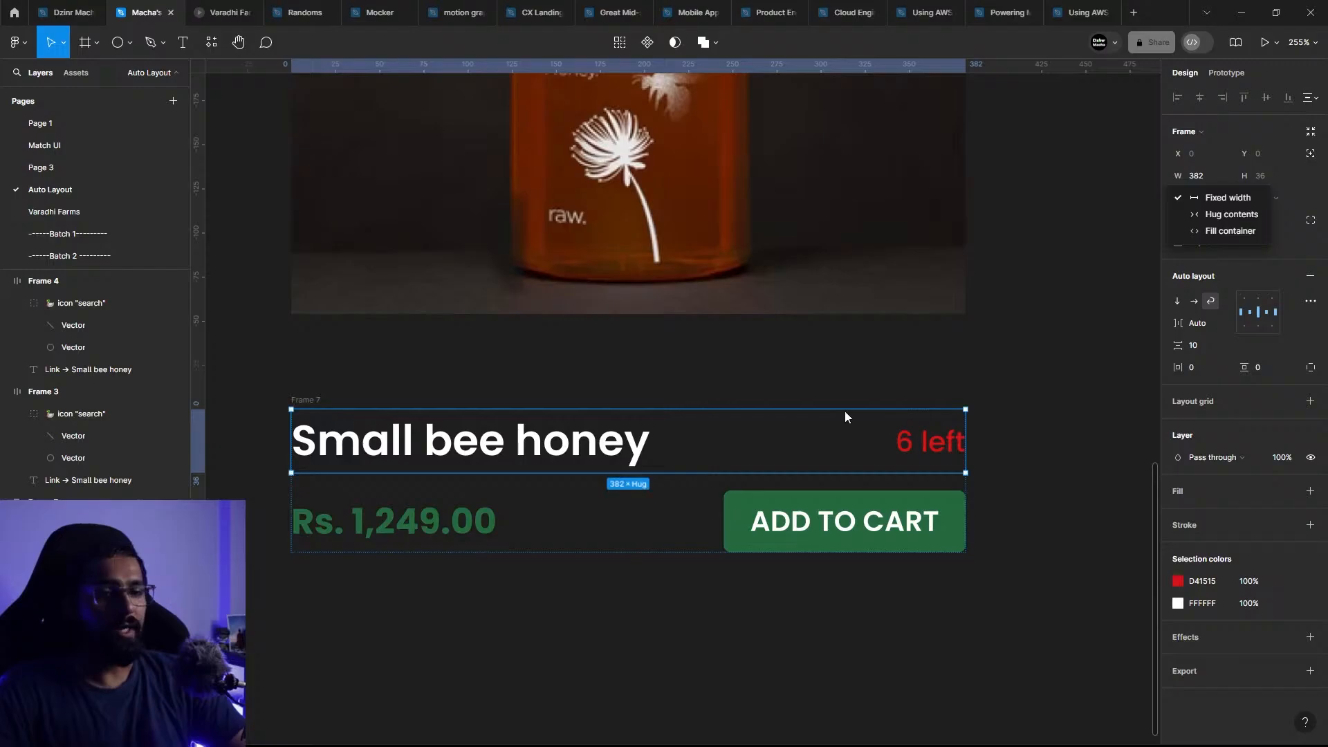
key(Escape)
key(Escape)
click(367, 460)
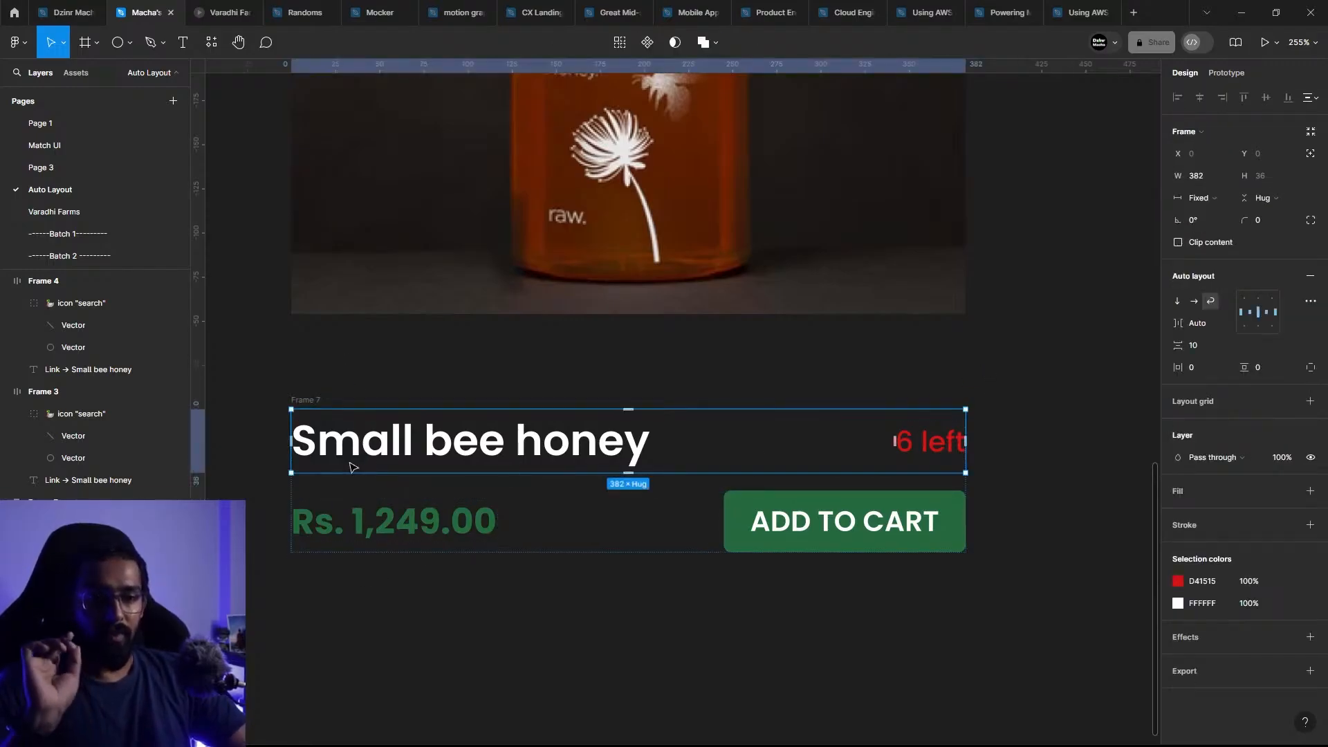
click(394, 530)
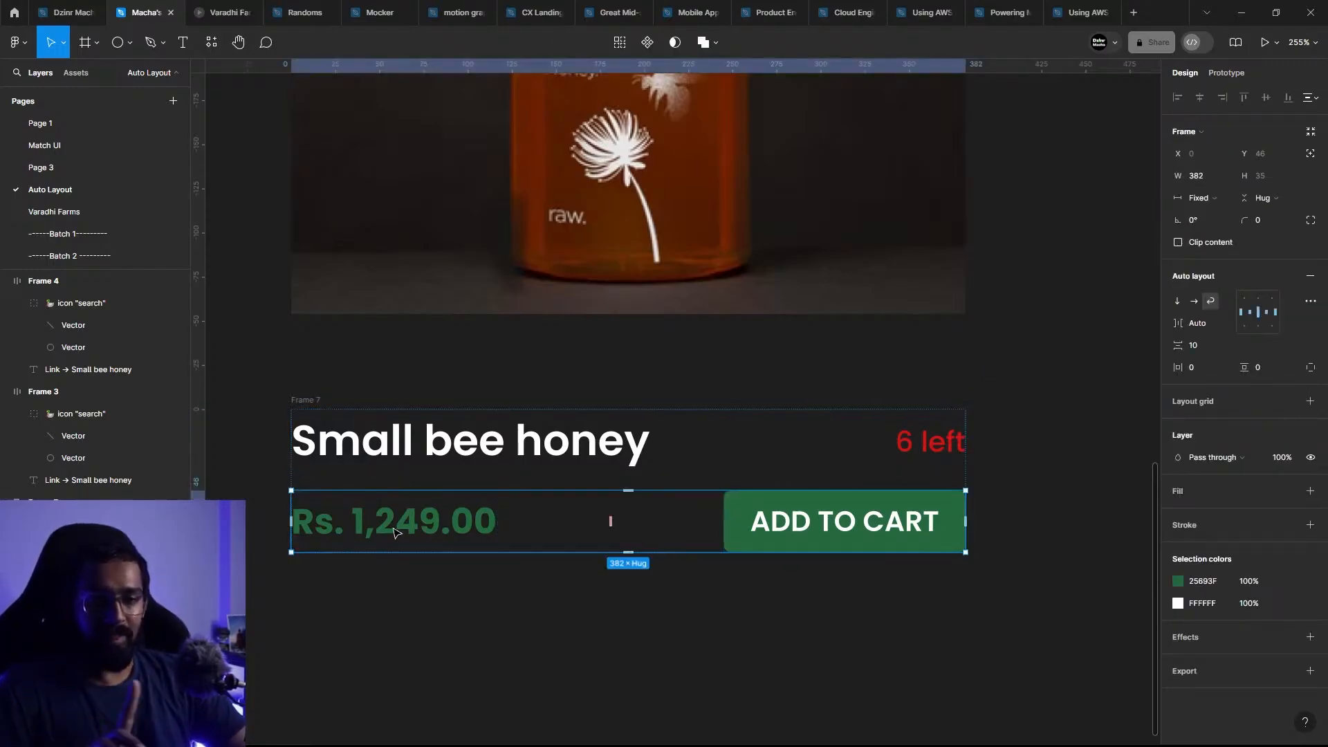
click(468, 457)
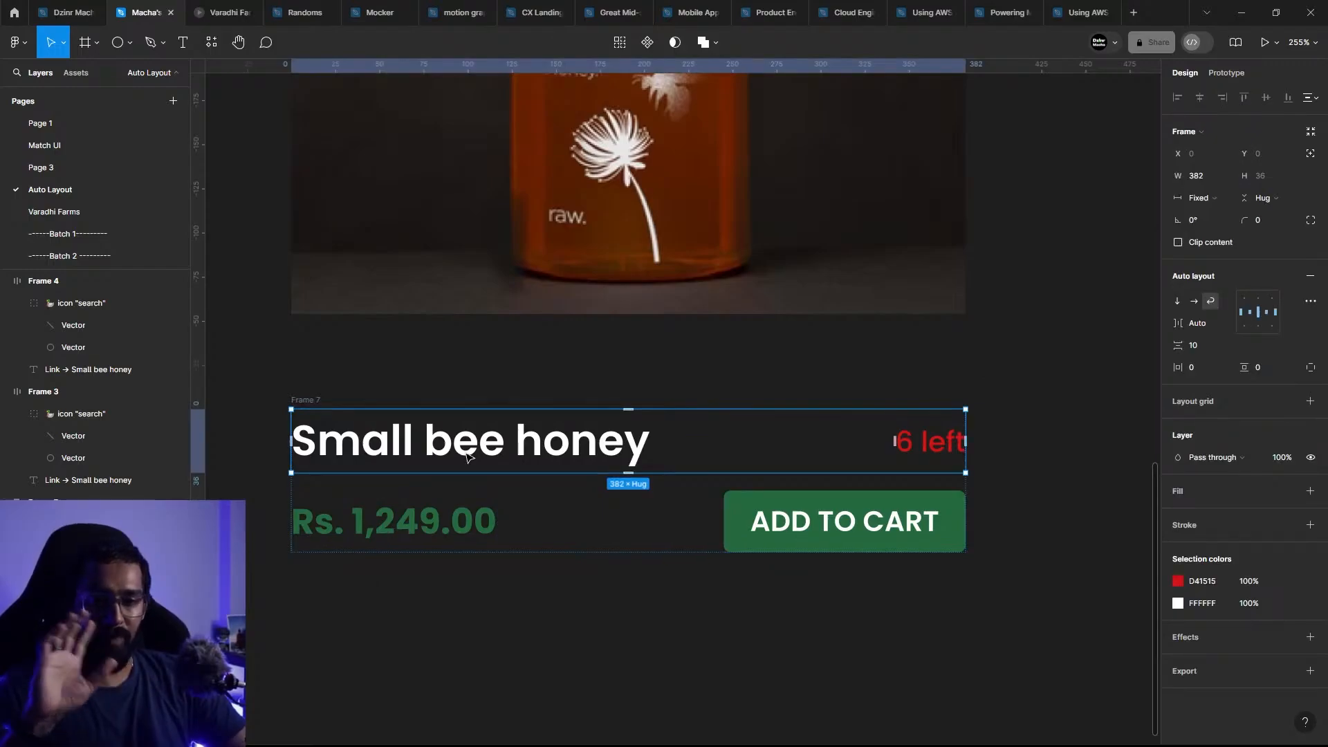
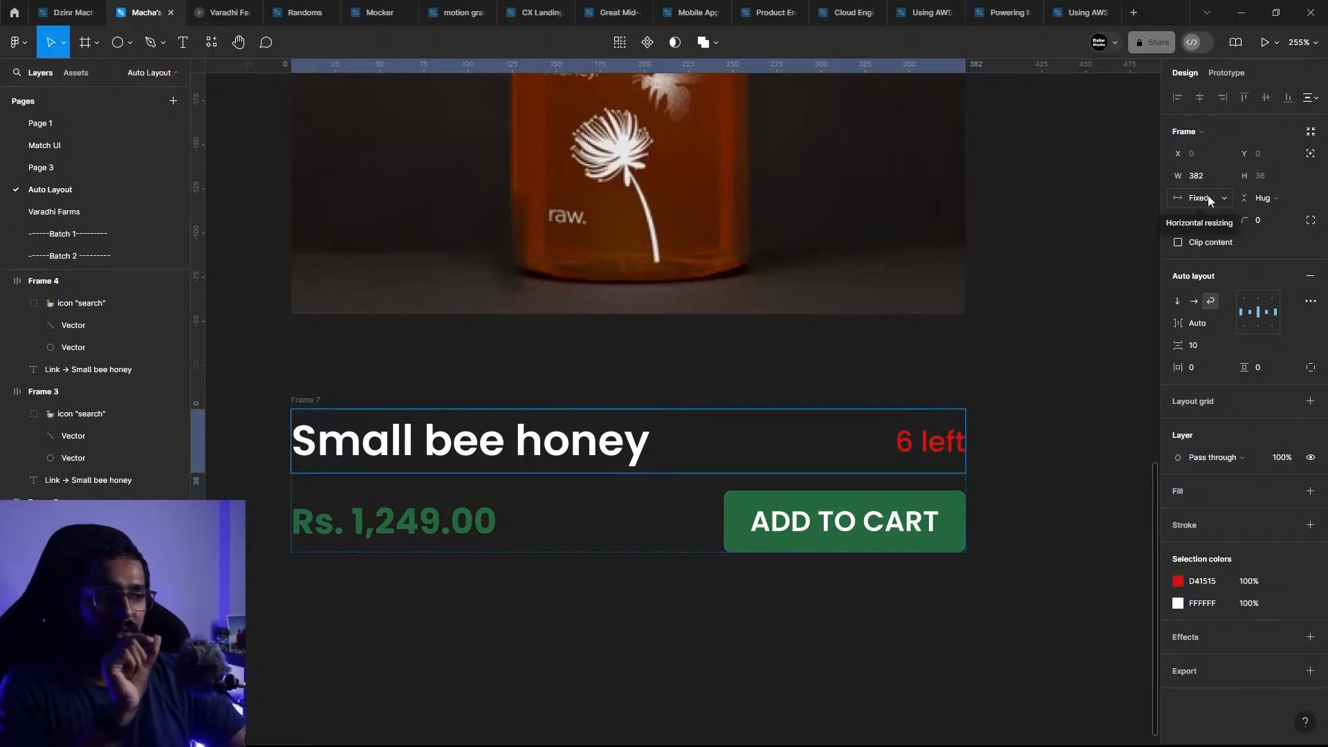
Step: Set the title row's horizontal resizing to Fill container
click(1211, 198)
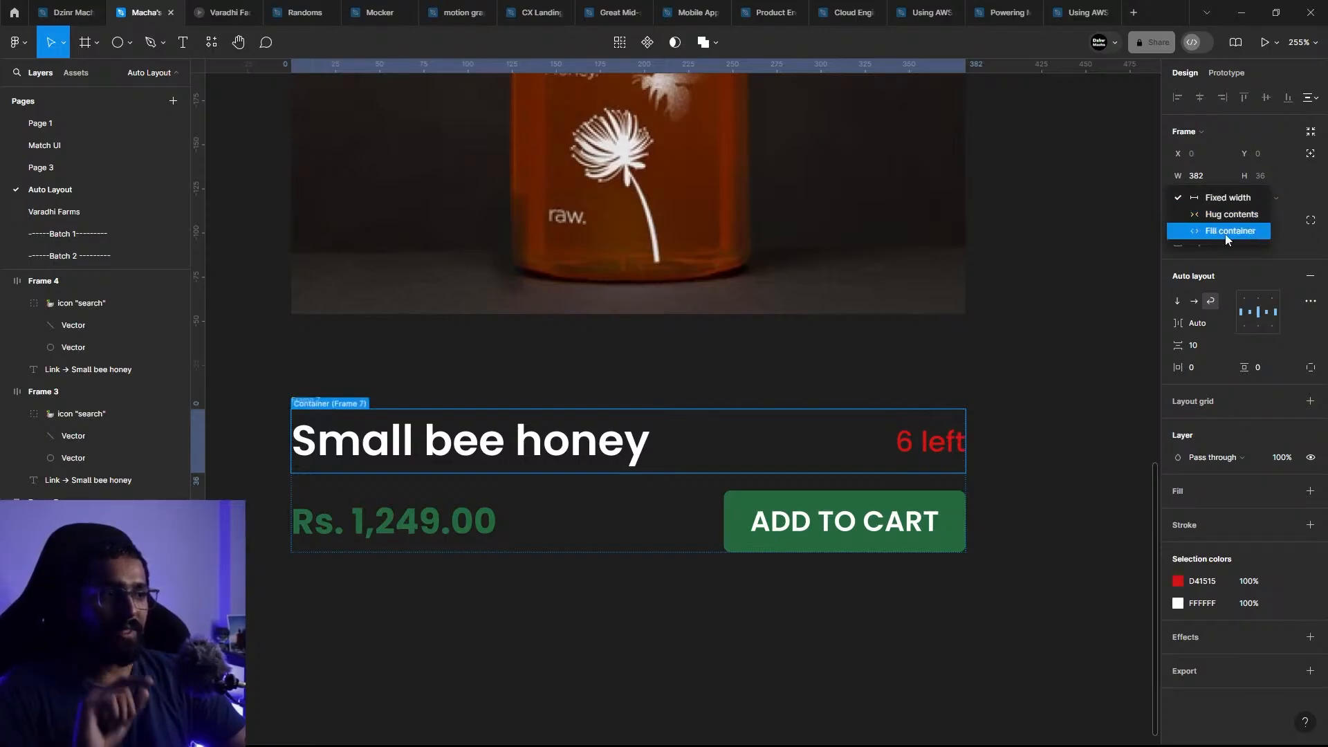
click(1231, 231)
click(1022, 475)
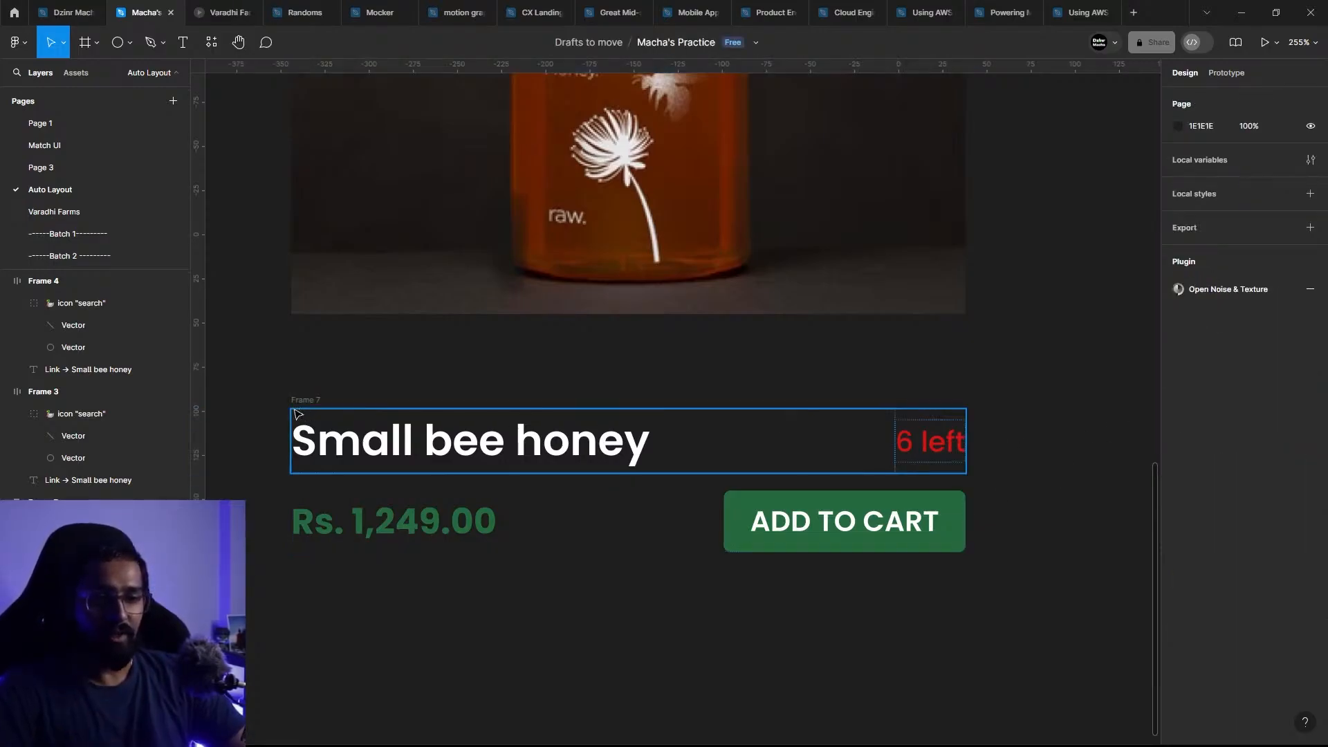
Step: Test the outer frame's response by narrowing it to 270 wide, and undo the resize
click(311, 402)
drag(971, 491, 768, 469)
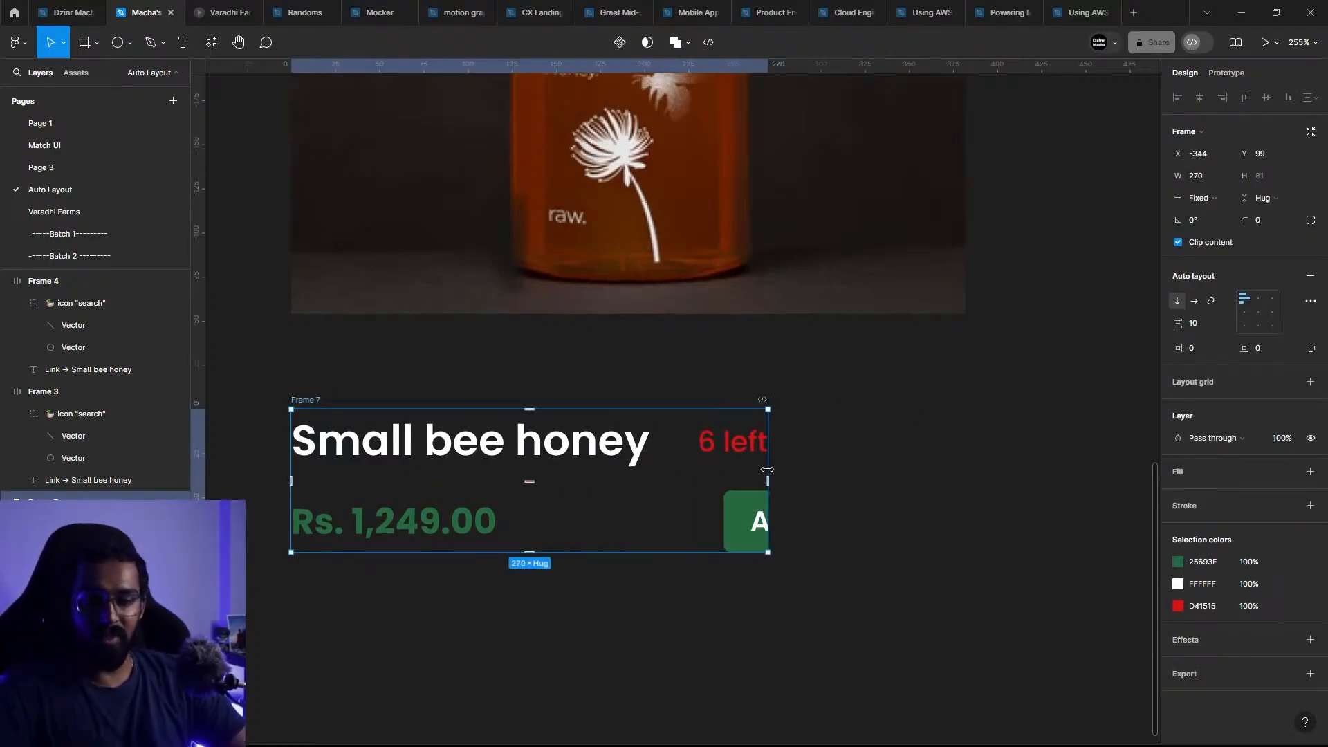
key(ctrl+z)
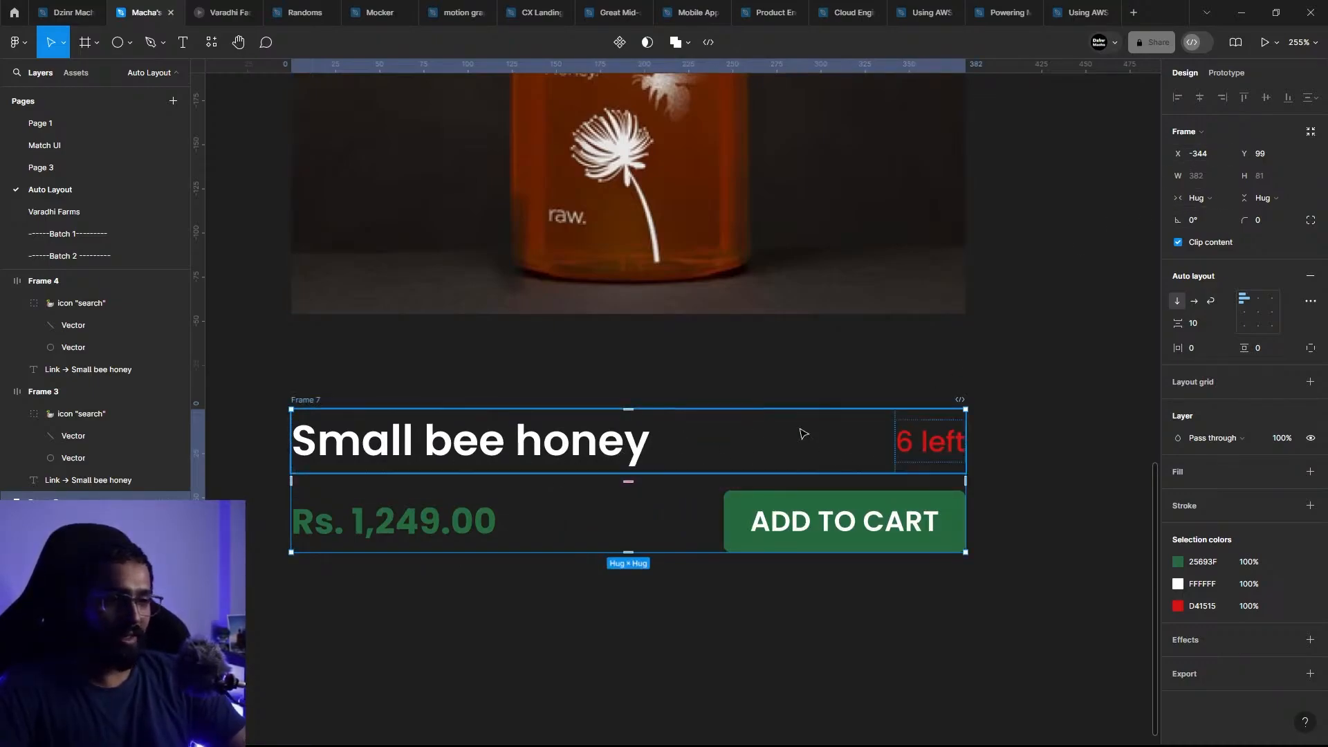
click(475, 559)
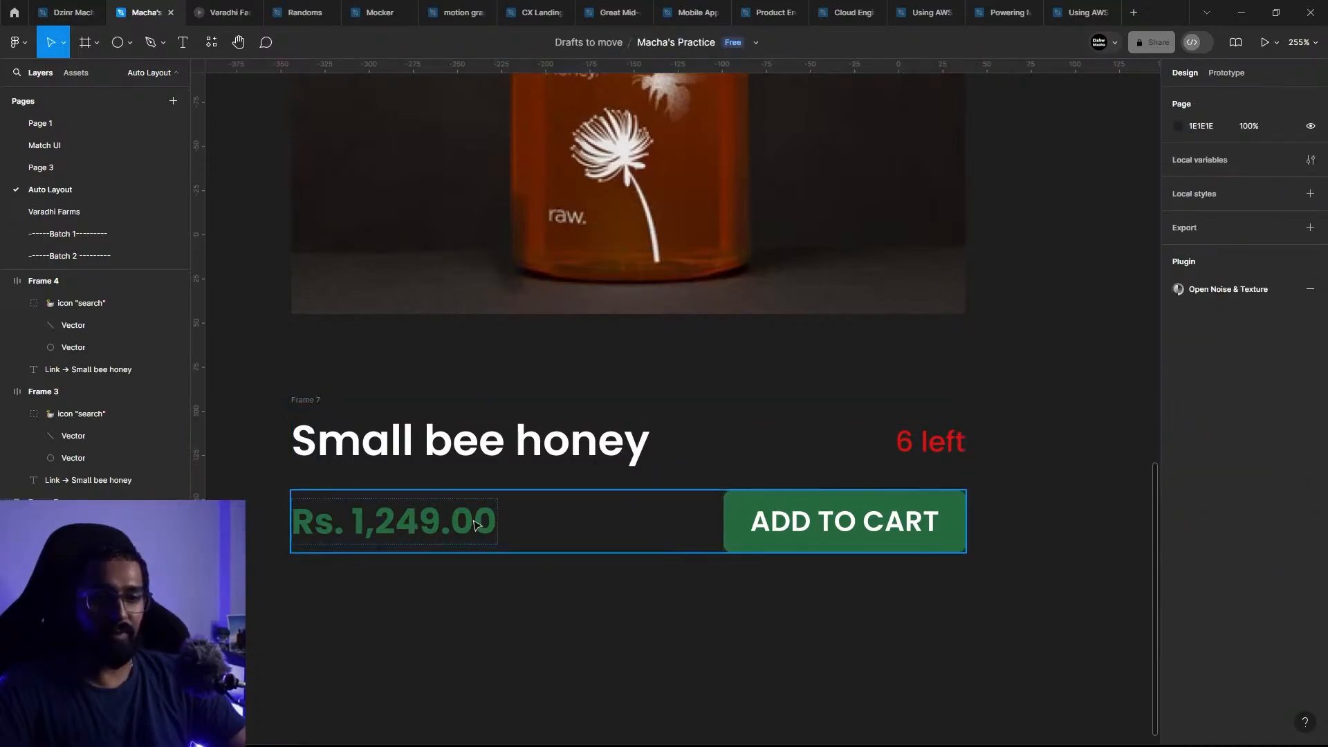
Step: Set the horizontal resizing of the row with the price and ADD TO CART to Fill container
click(356, 511)
click(1211, 205)
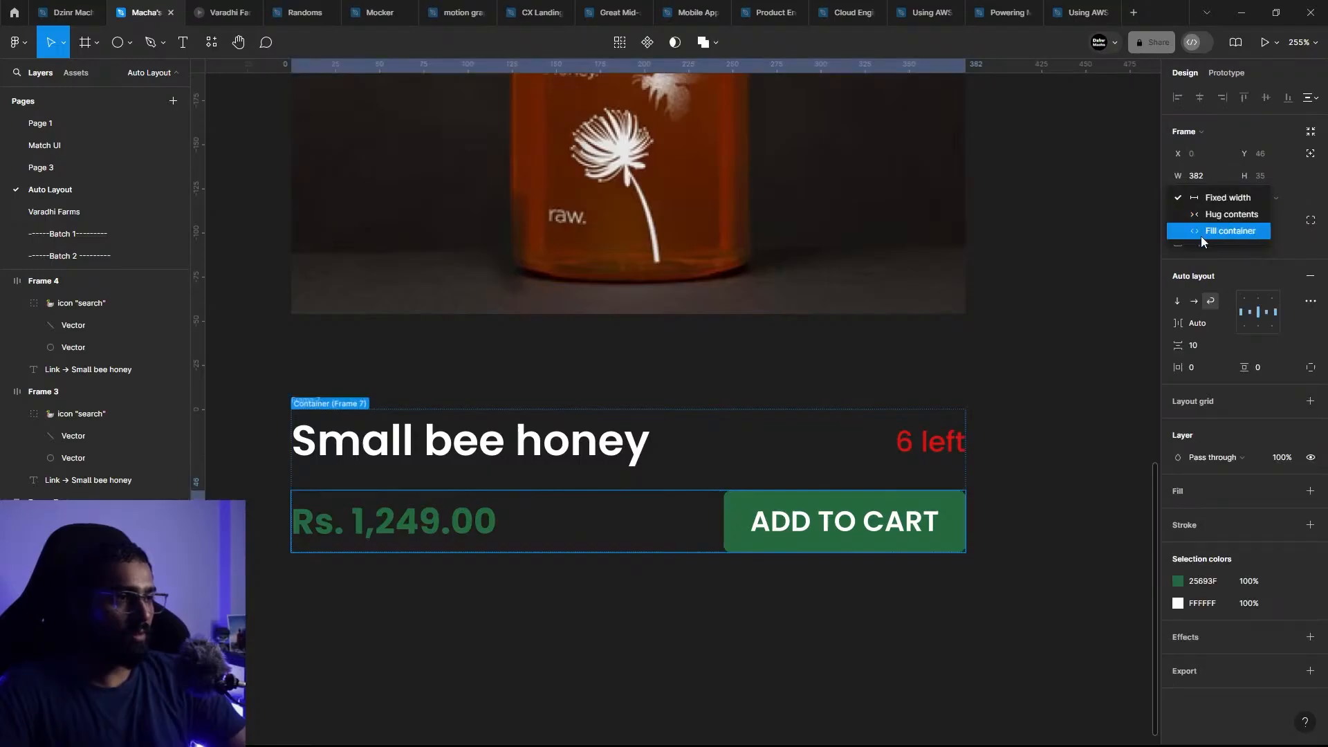
click(1214, 238)
click(692, 613)
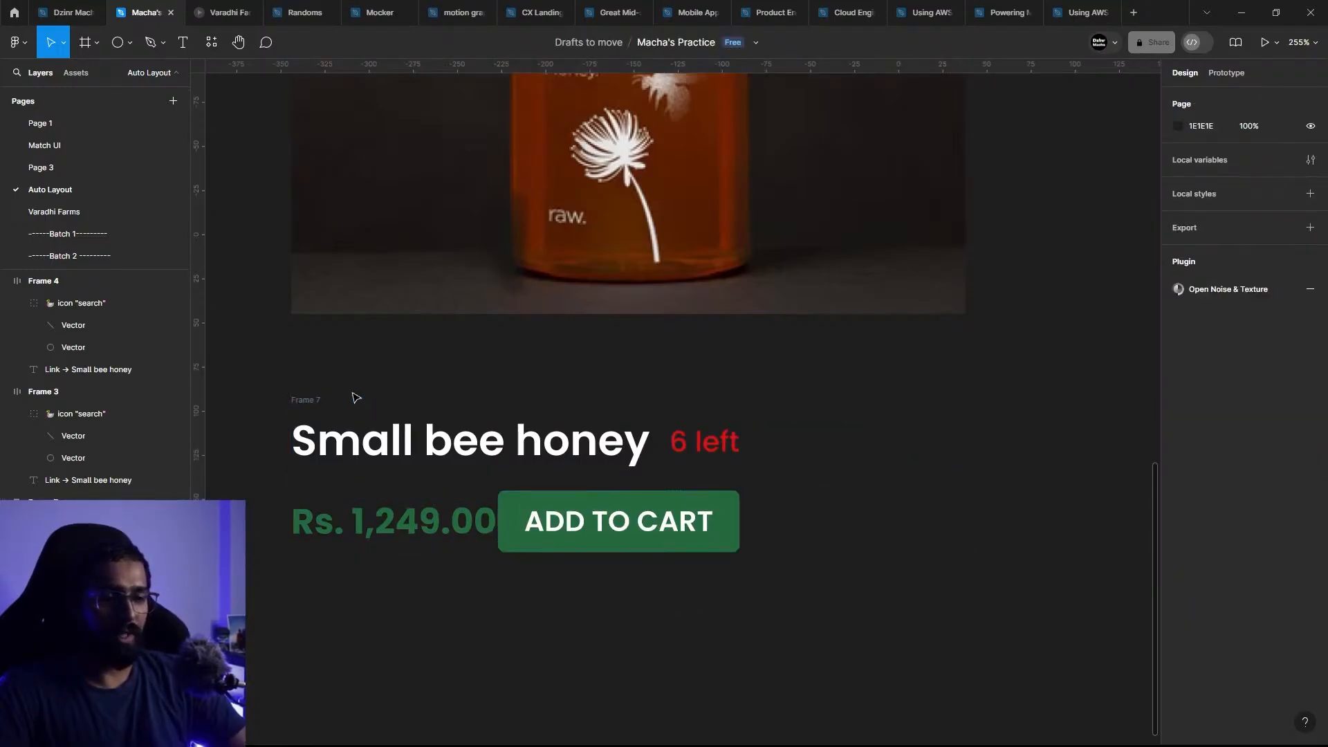
Step: Widen the outer frame around both rows to 382, matching the honey image's width
click(303, 399)
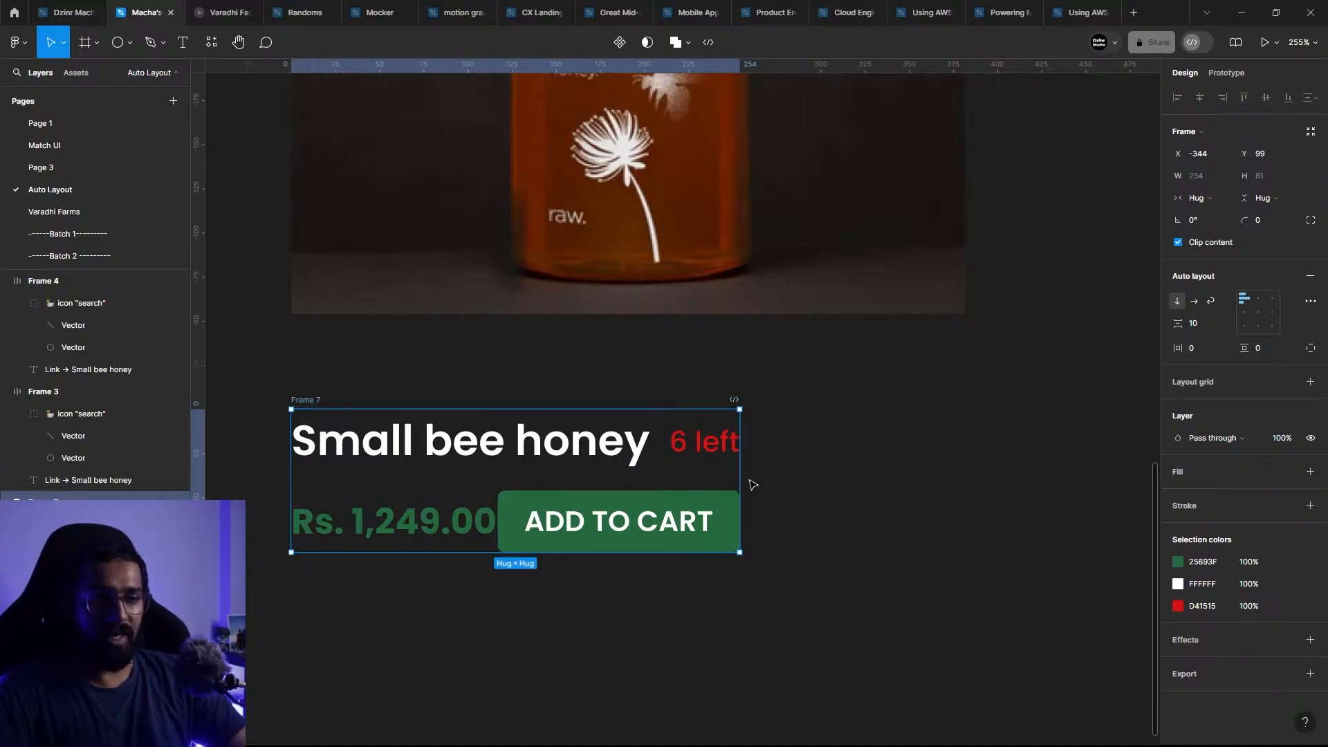
drag(744, 476, 967, 462)
click(1036, 455)
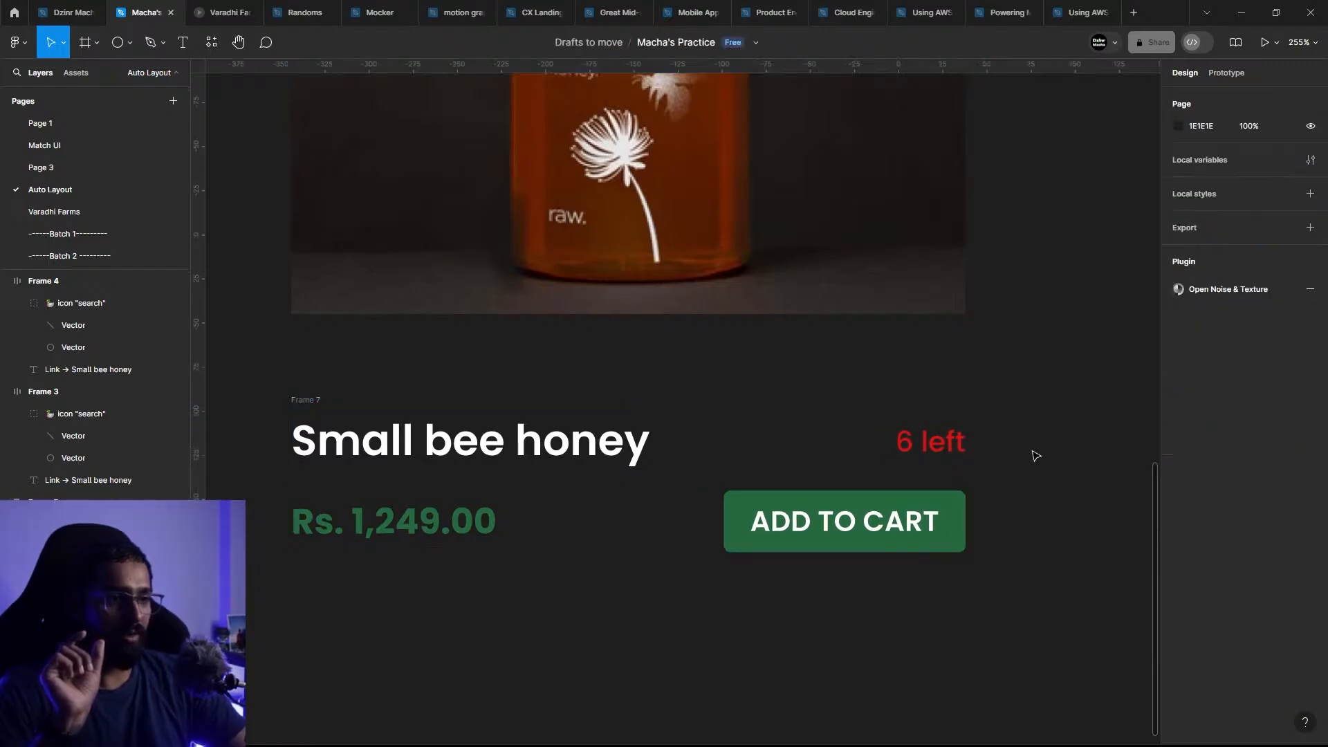
Step: Test how both filled rows respond to strongly narrowing the outer frame, and undo the resize
click(315, 399)
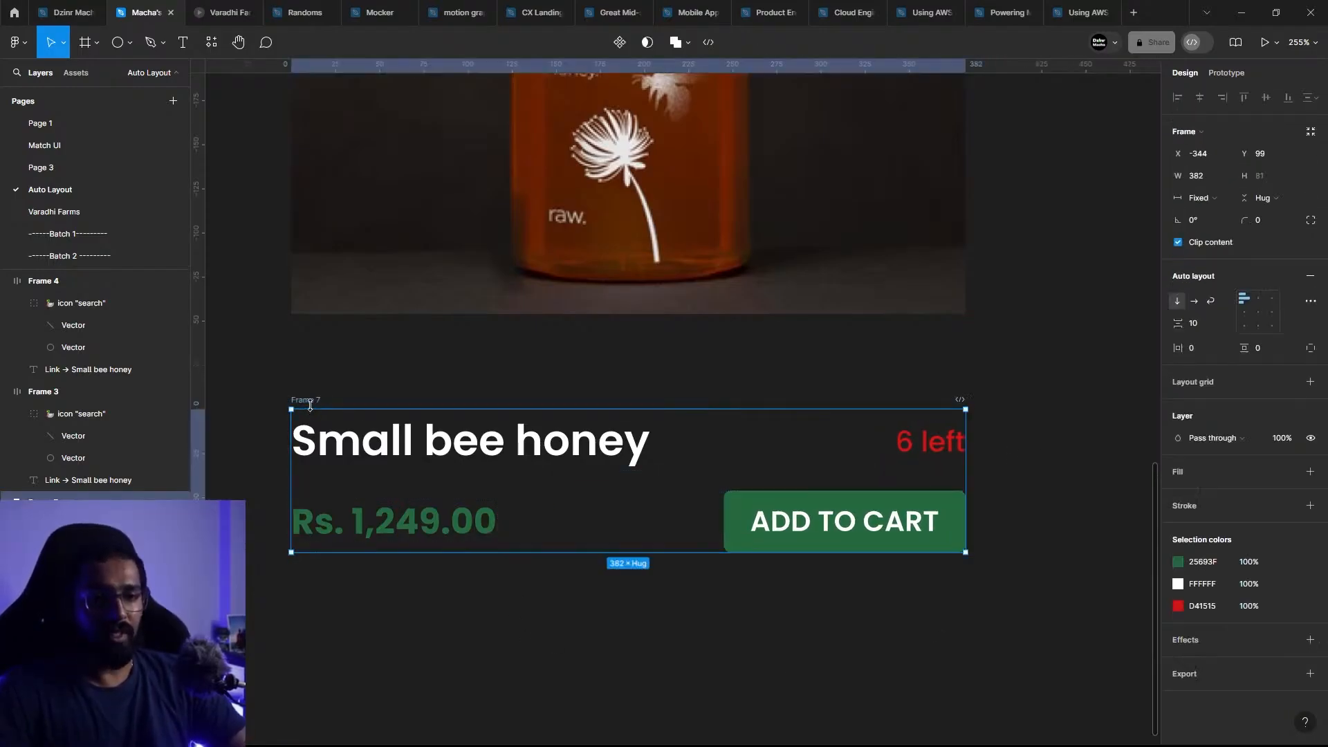
drag(968, 477, 552, 454)
scroll(656, 657, down, 5)
click(706, 588)
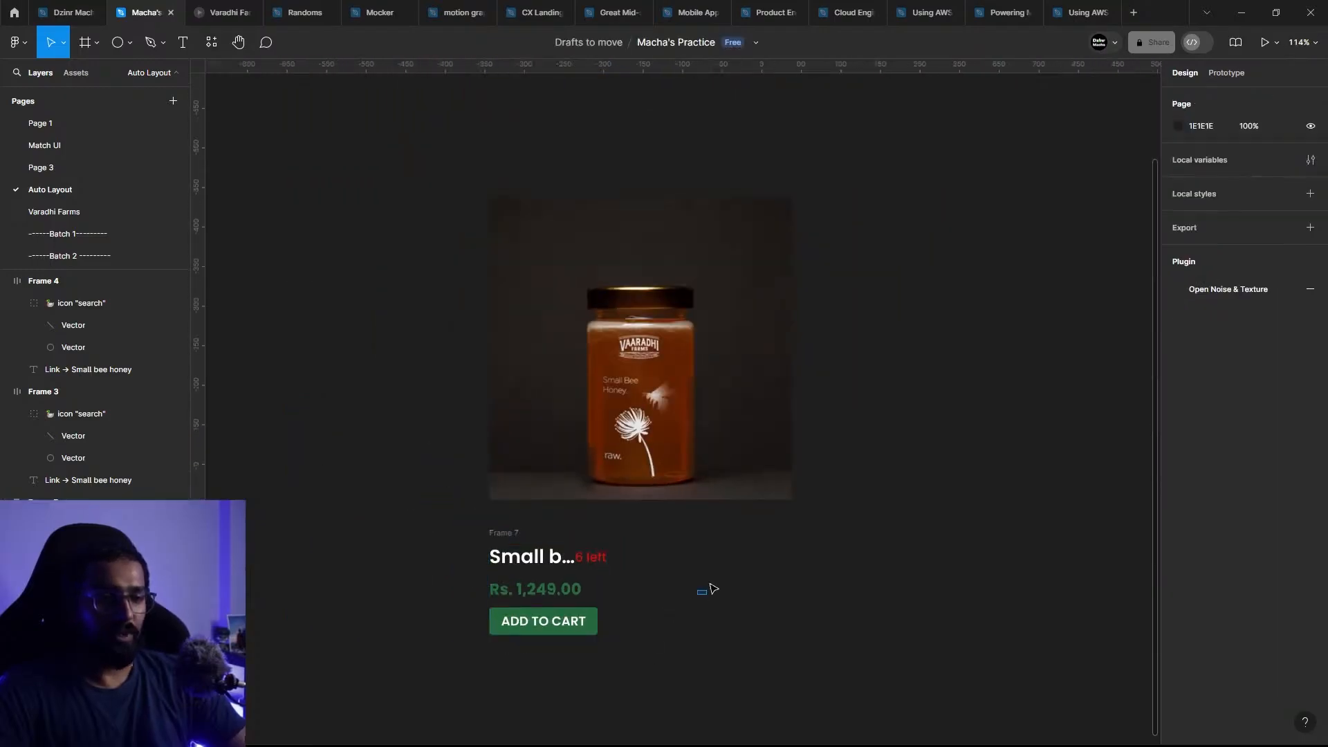
key(ctrl+z)
key(ctrl+z)
click(851, 572)
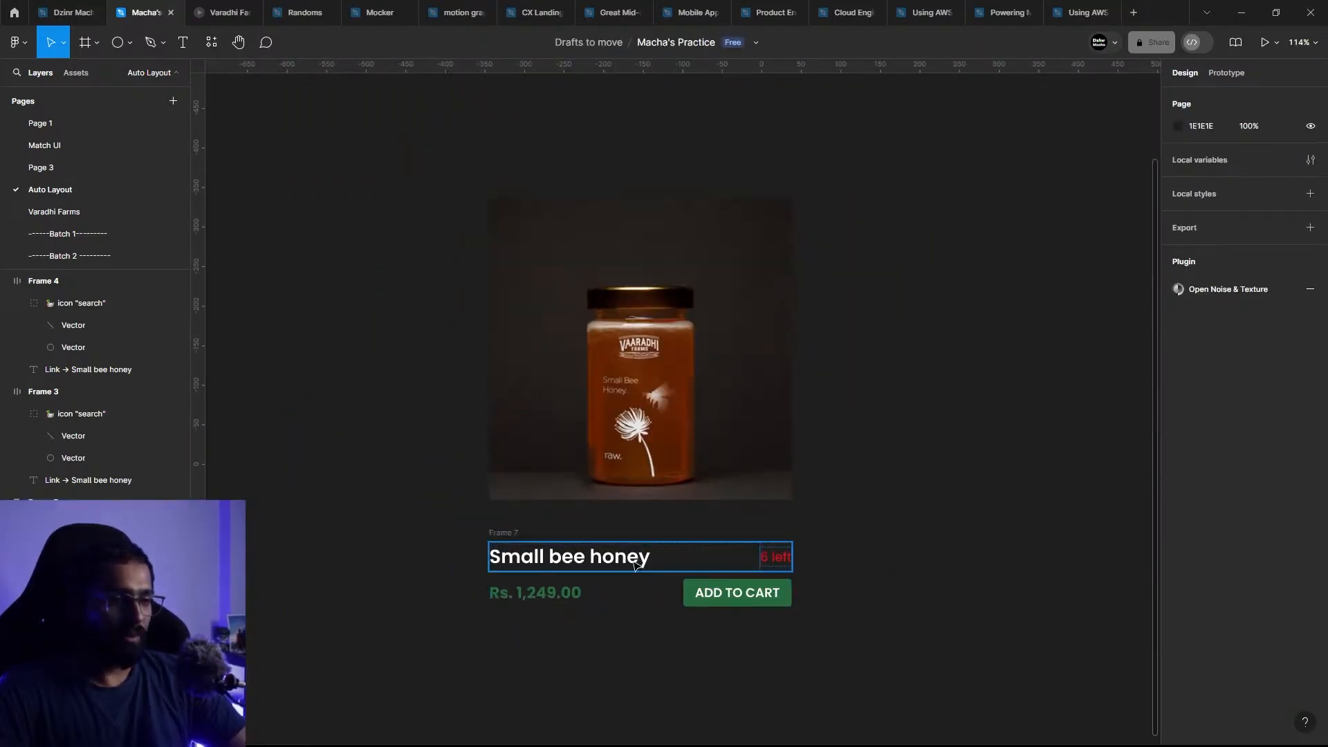
Step: Set the horizontal resizing of the "Small bee honey" title text to Hug contents
double_click(723, 565)
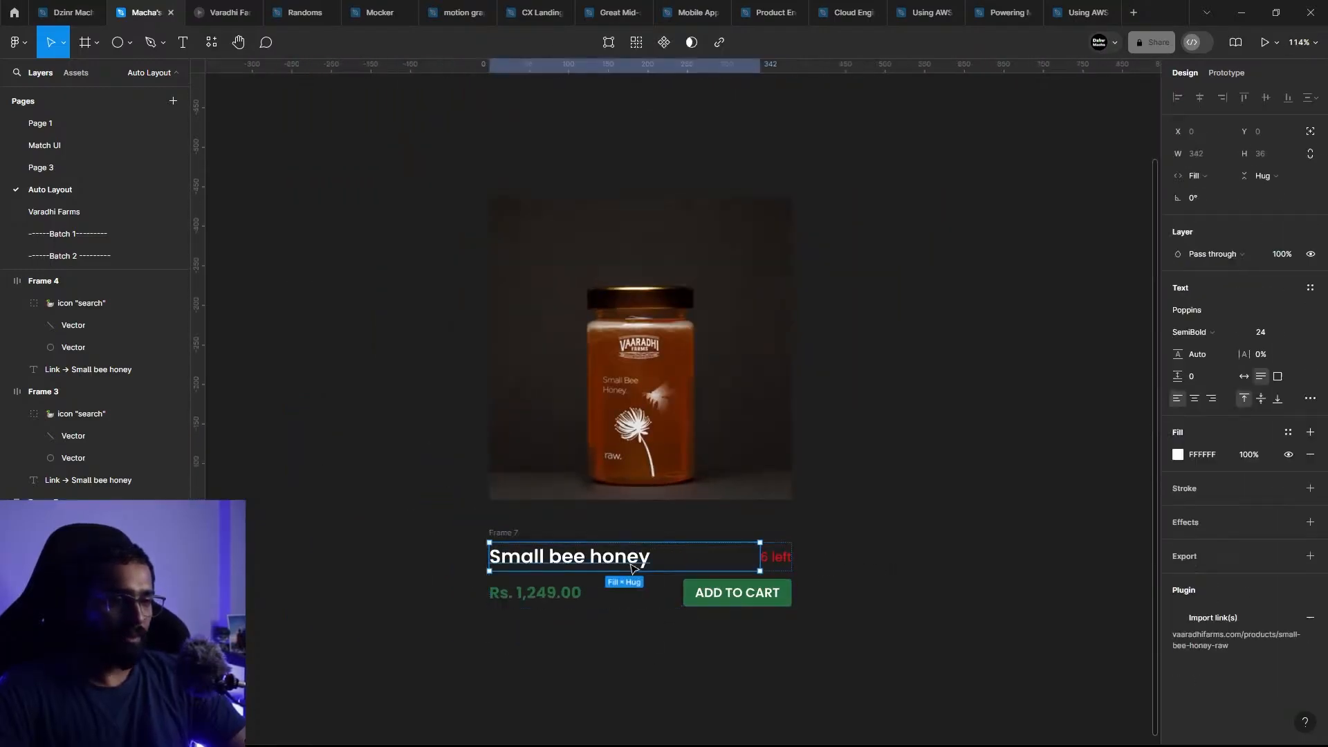
click(1211, 179)
click(1228, 159)
click(907, 578)
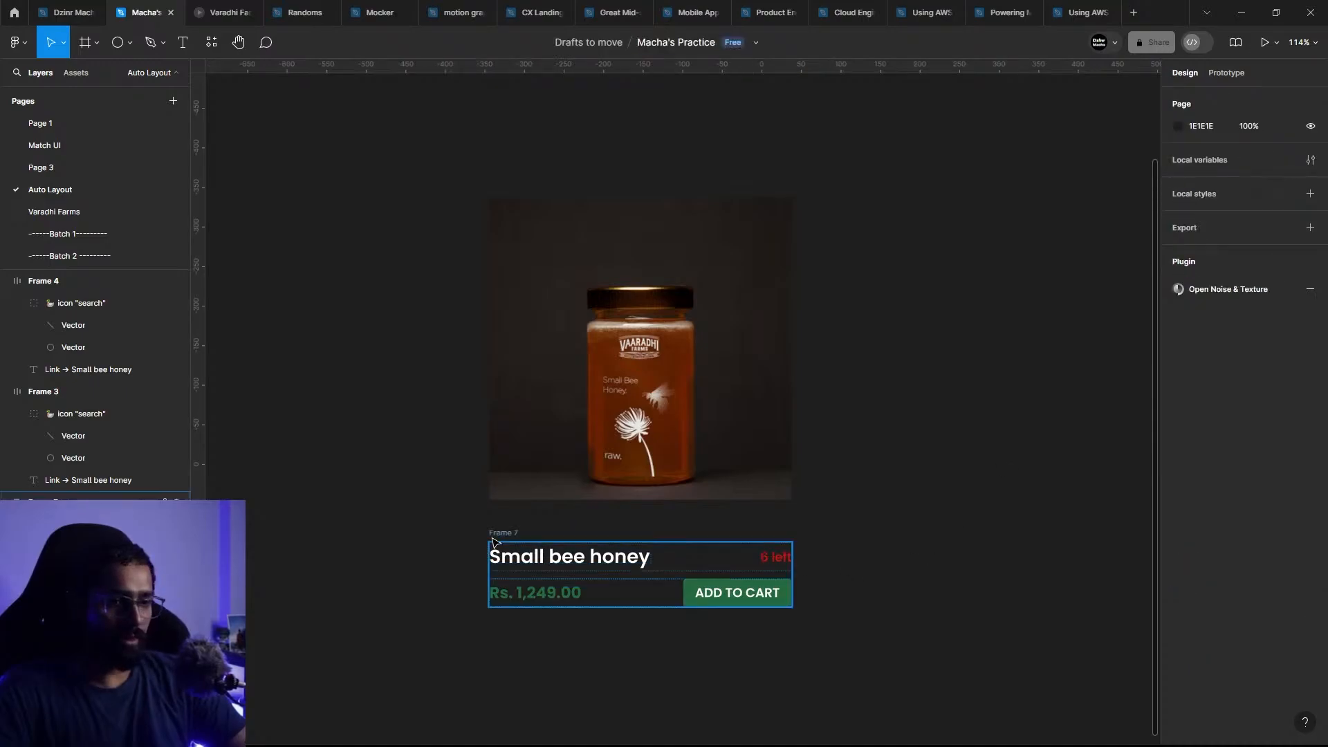
Step: Test how the hugging title text responds to narrowing the outer frame, and undo the resize
click(510, 533)
drag(797, 568, 646, 578)
key(ctrl+z)
click(870, 615)
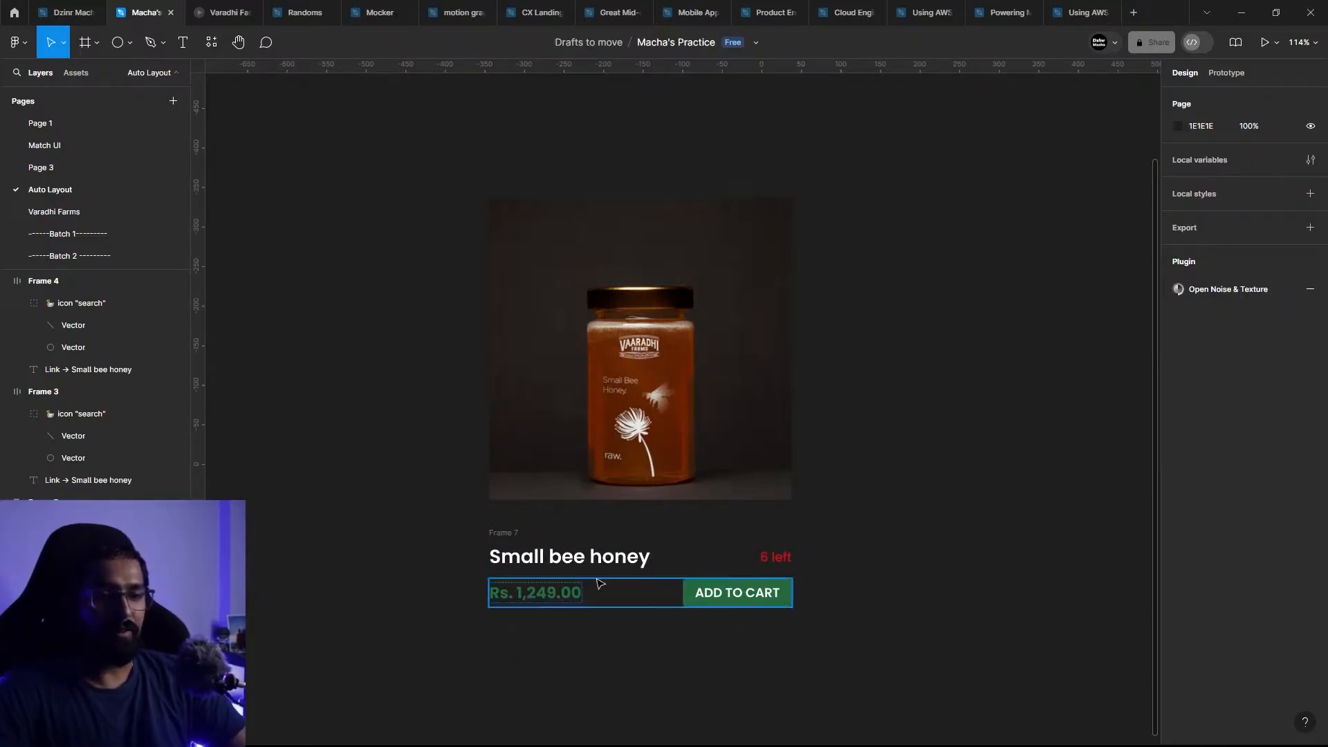
Step: Test the wrapping of both rows by narrowing the outer frame to 220 wide, and restore its width to 382
click(600, 583)
click(484, 540)
click(500, 533)
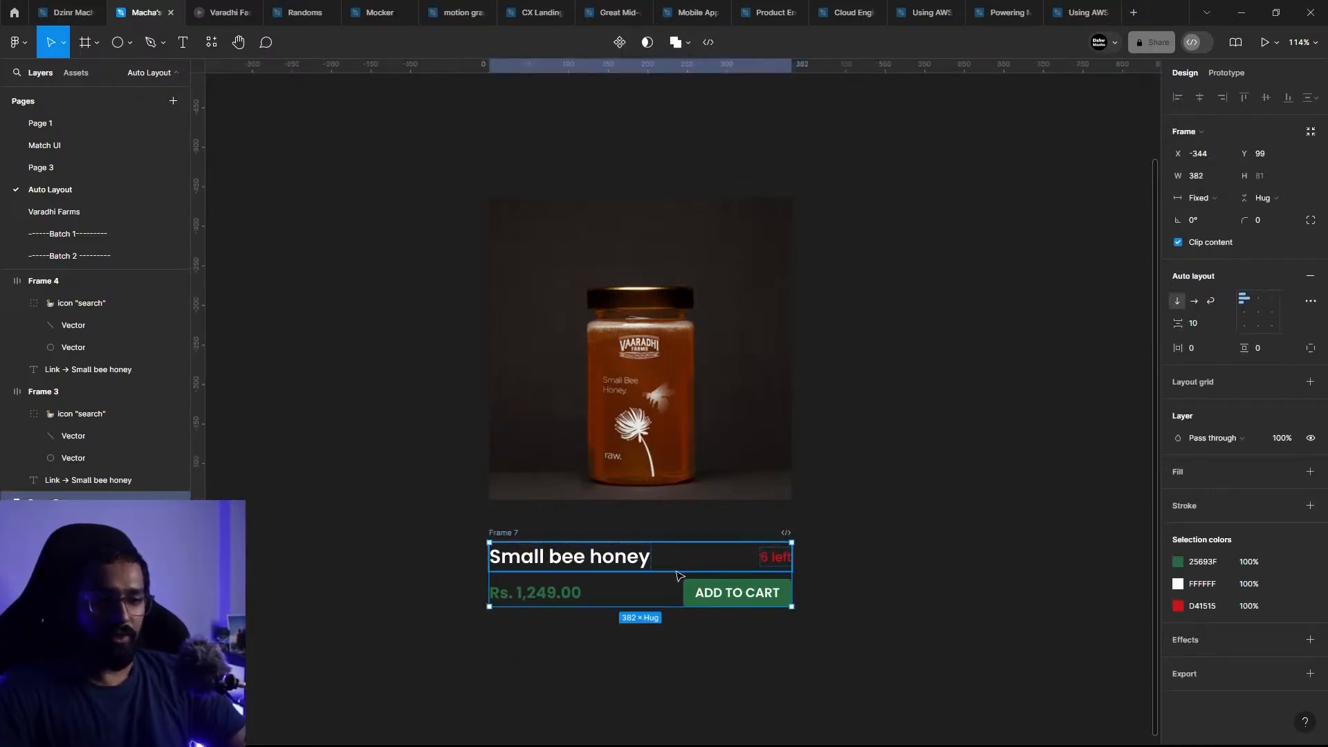
drag(794, 569, 664, 578)
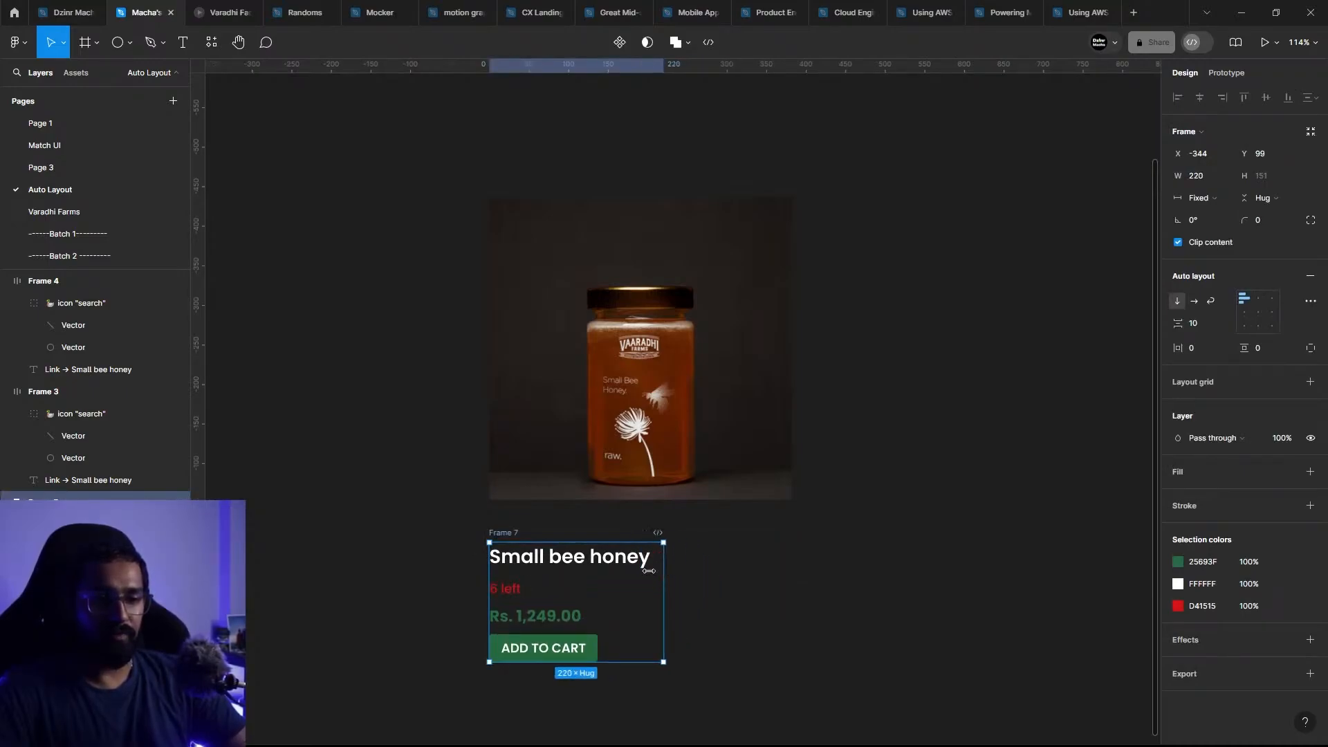
click(633, 569)
click(712, 569)
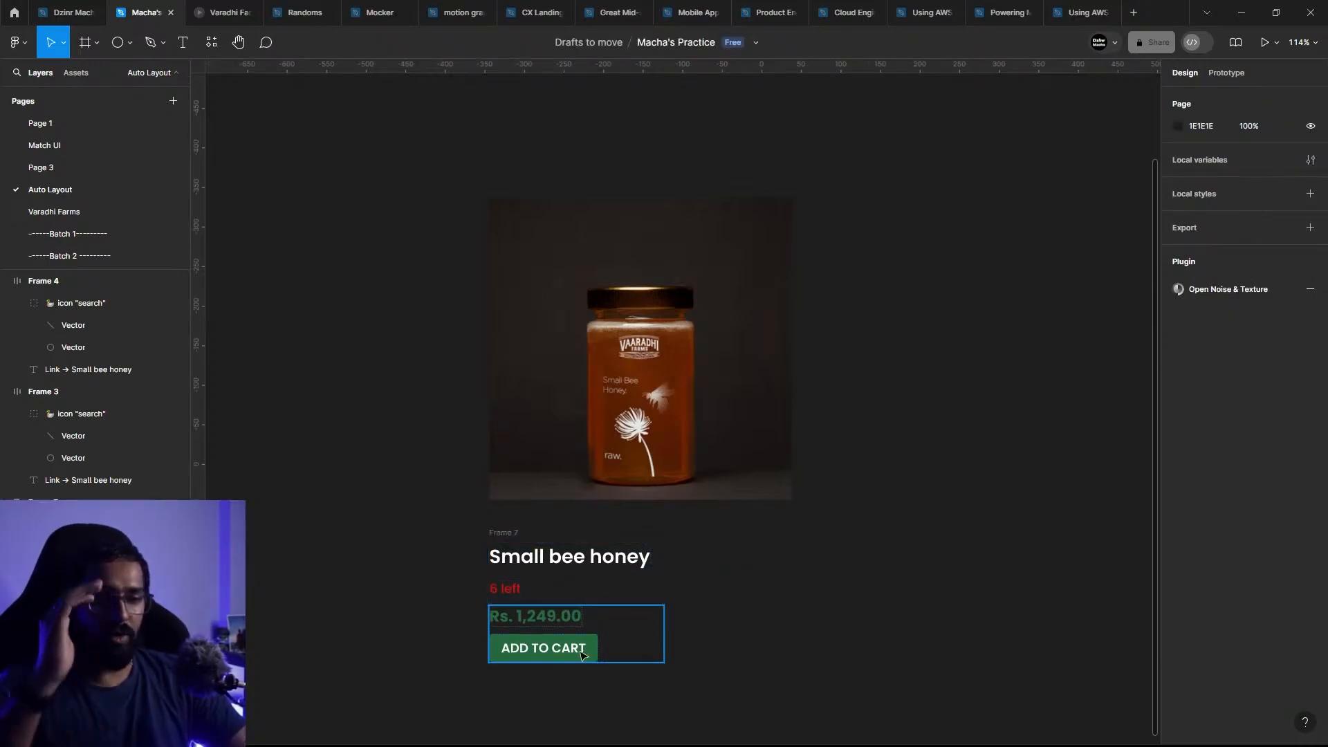
click(513, 533)
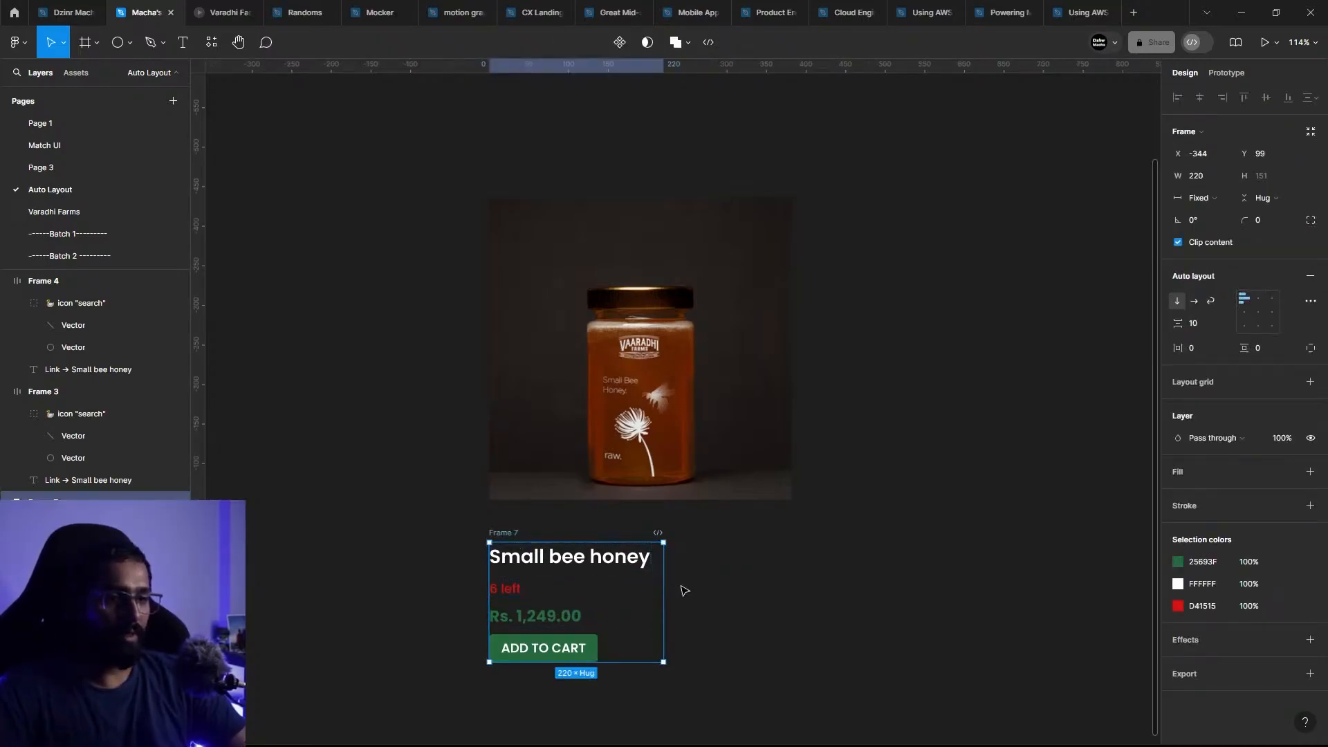
drag(667, 585, 792, 568)
click(830, 547)
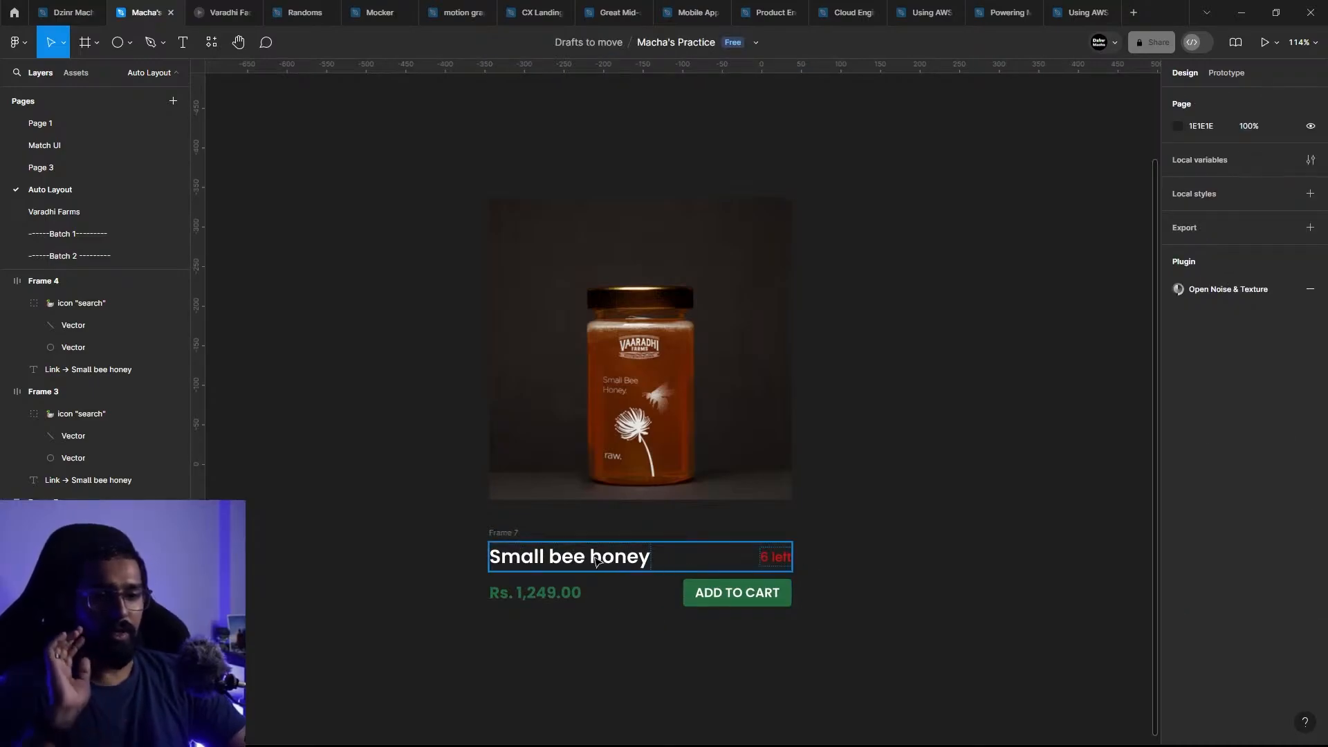
Step: Try to combine the honey image and the text frame below it with auto layout
click(493, 533)
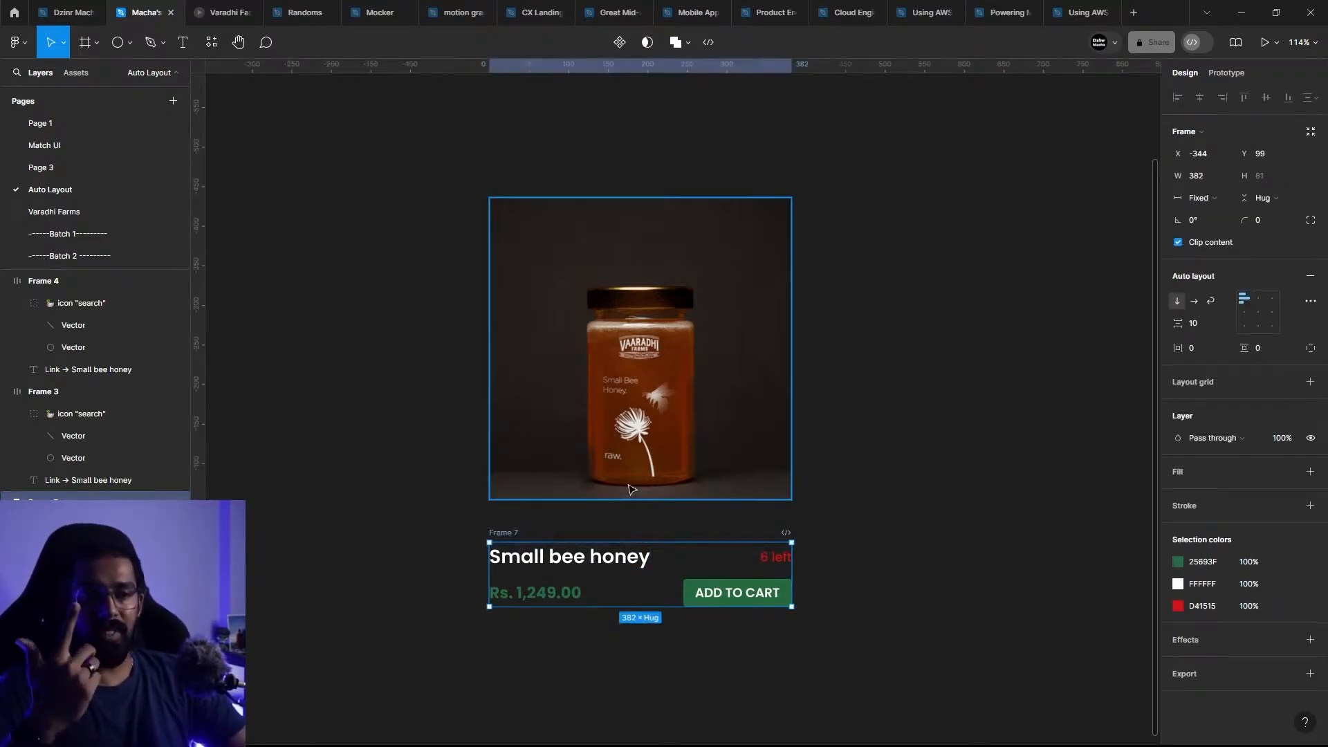
click(653, 268)
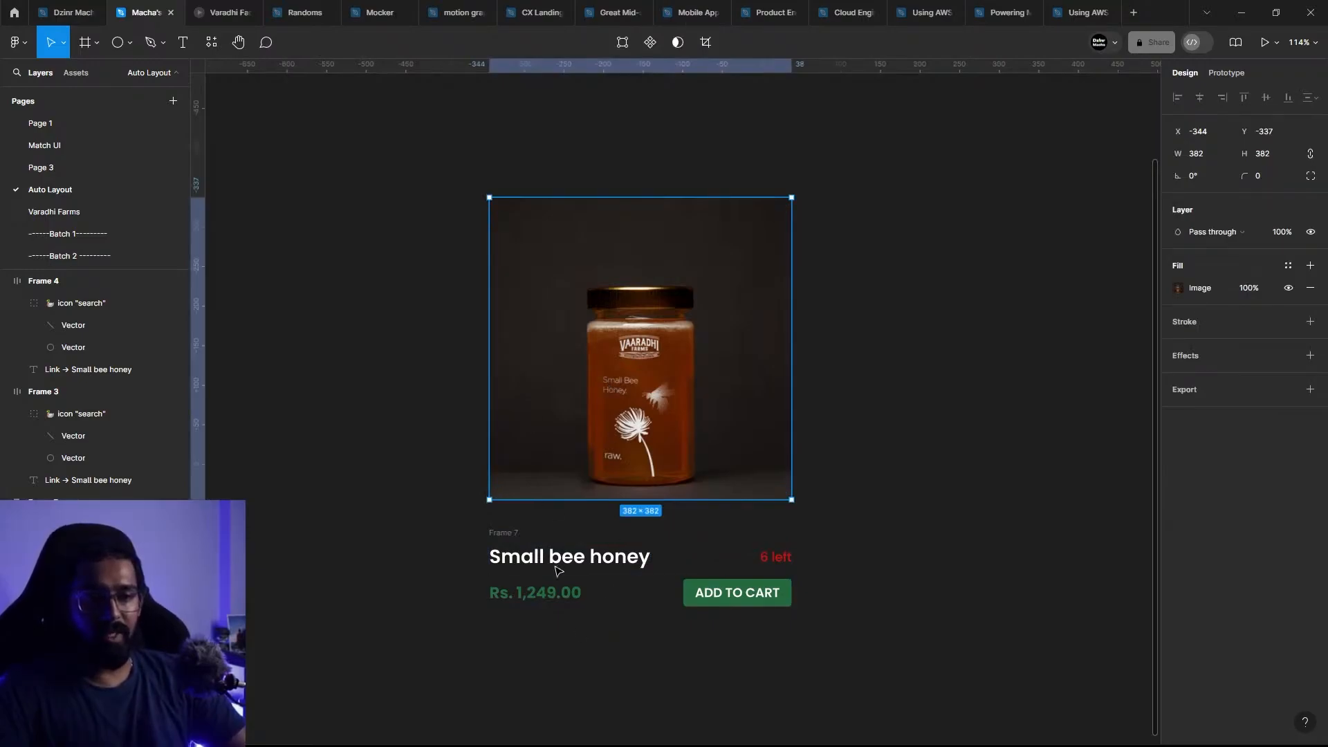
click(762, 649)
drag(791, 667, 482, 317)
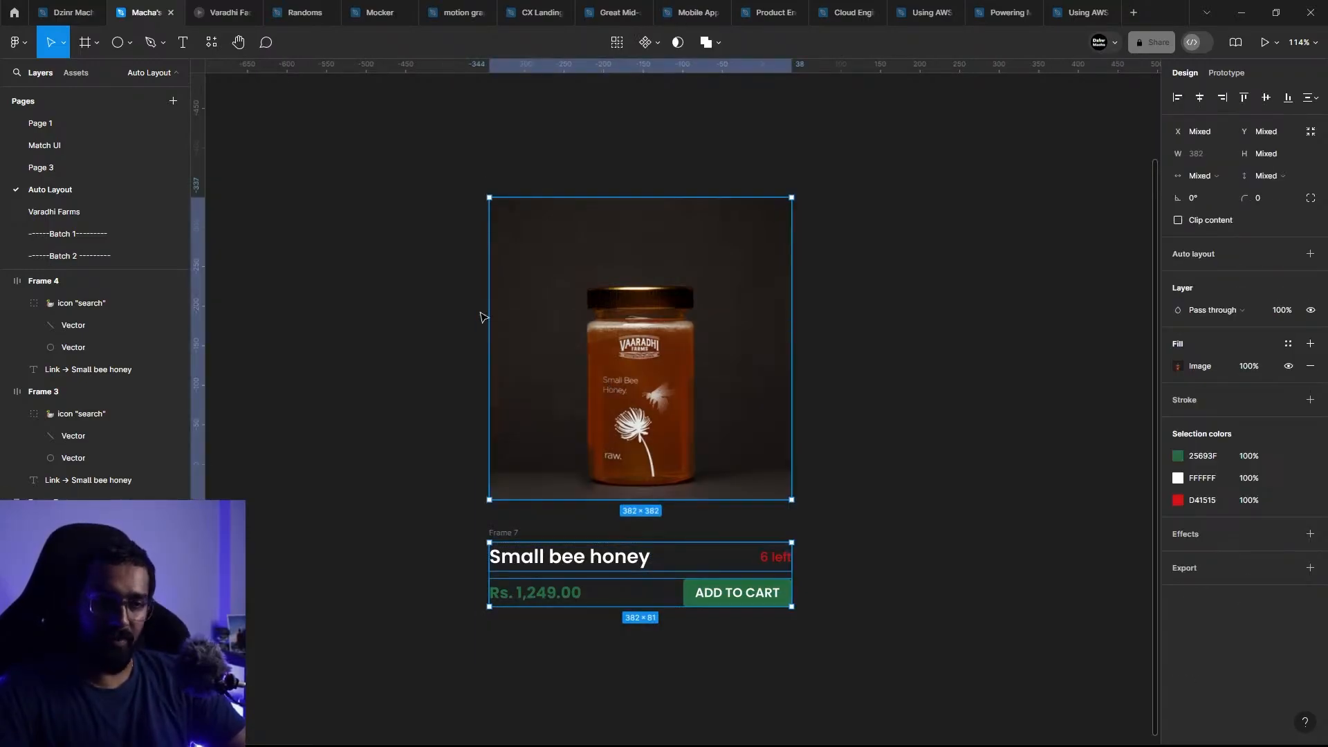
key(shift+a)
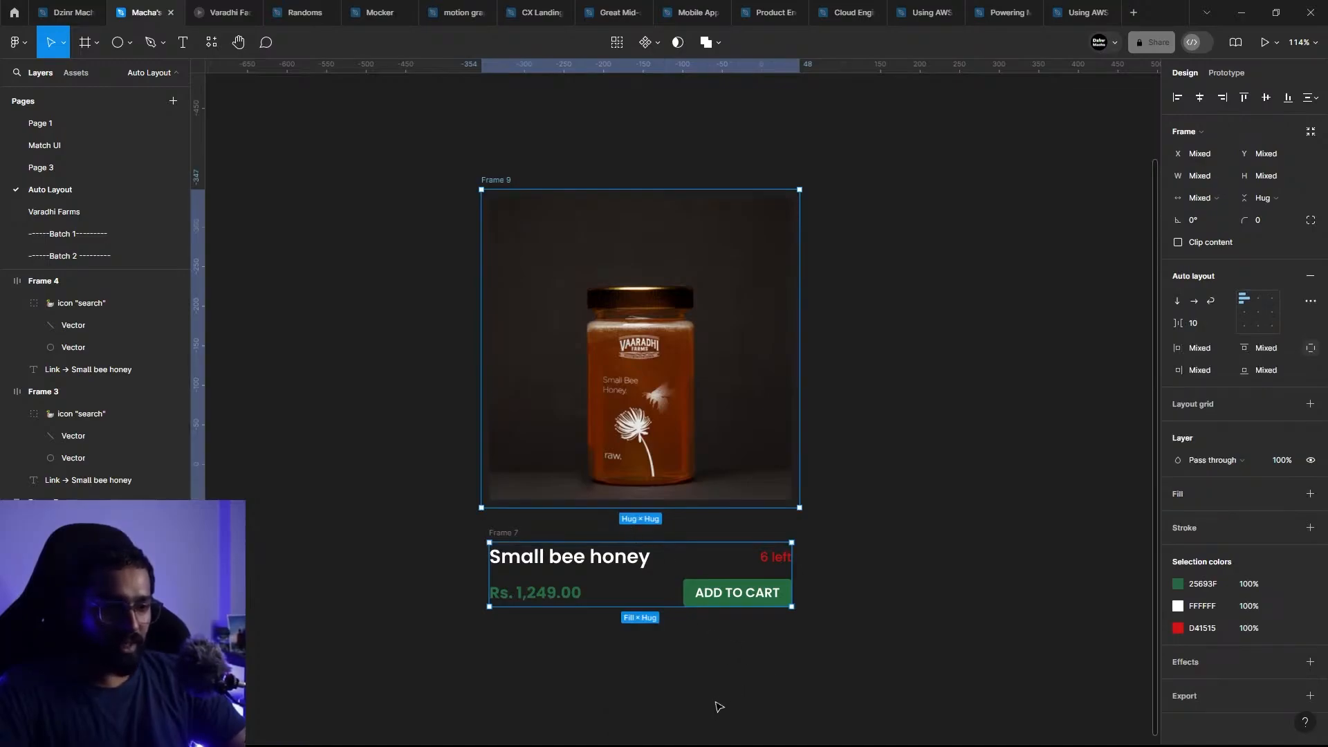
click(622, 676)
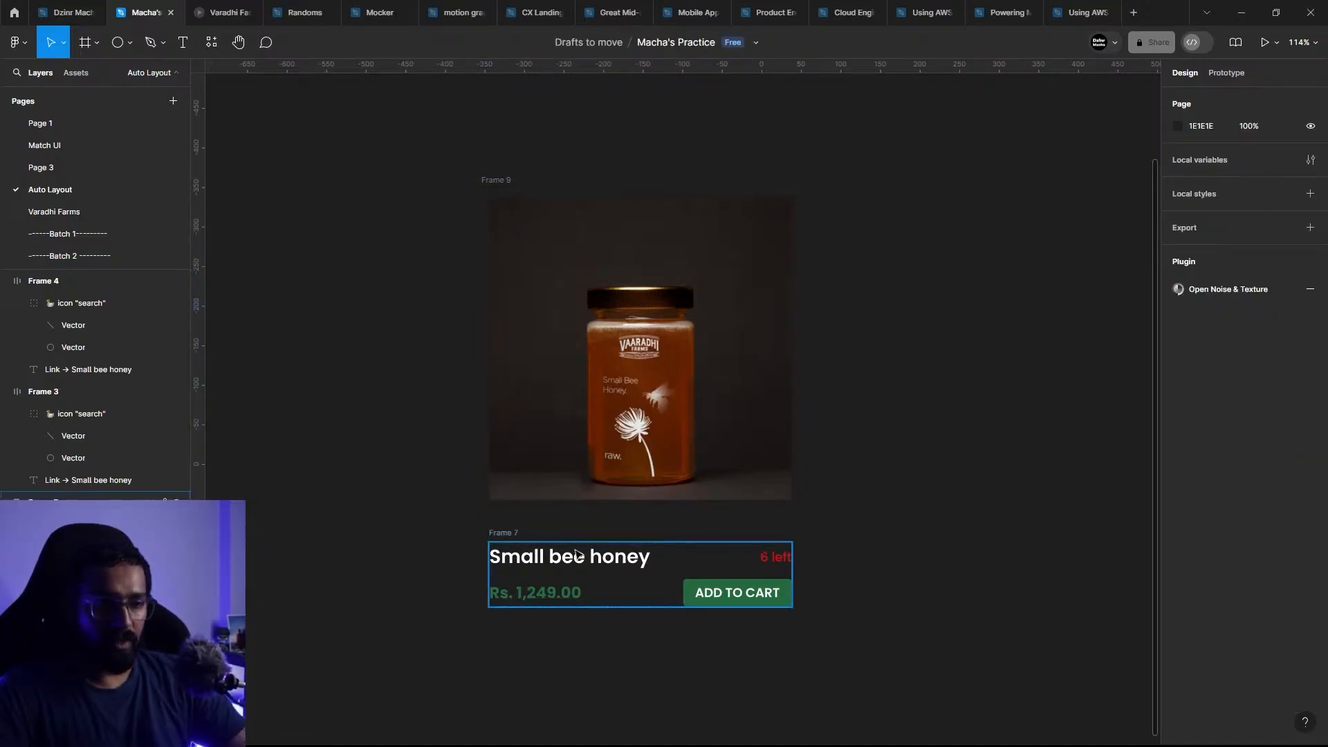
Step: Remove the auto layout from the separate frame around the honey image, and ungroup that frame
click(579, 492)
click(538, 170)
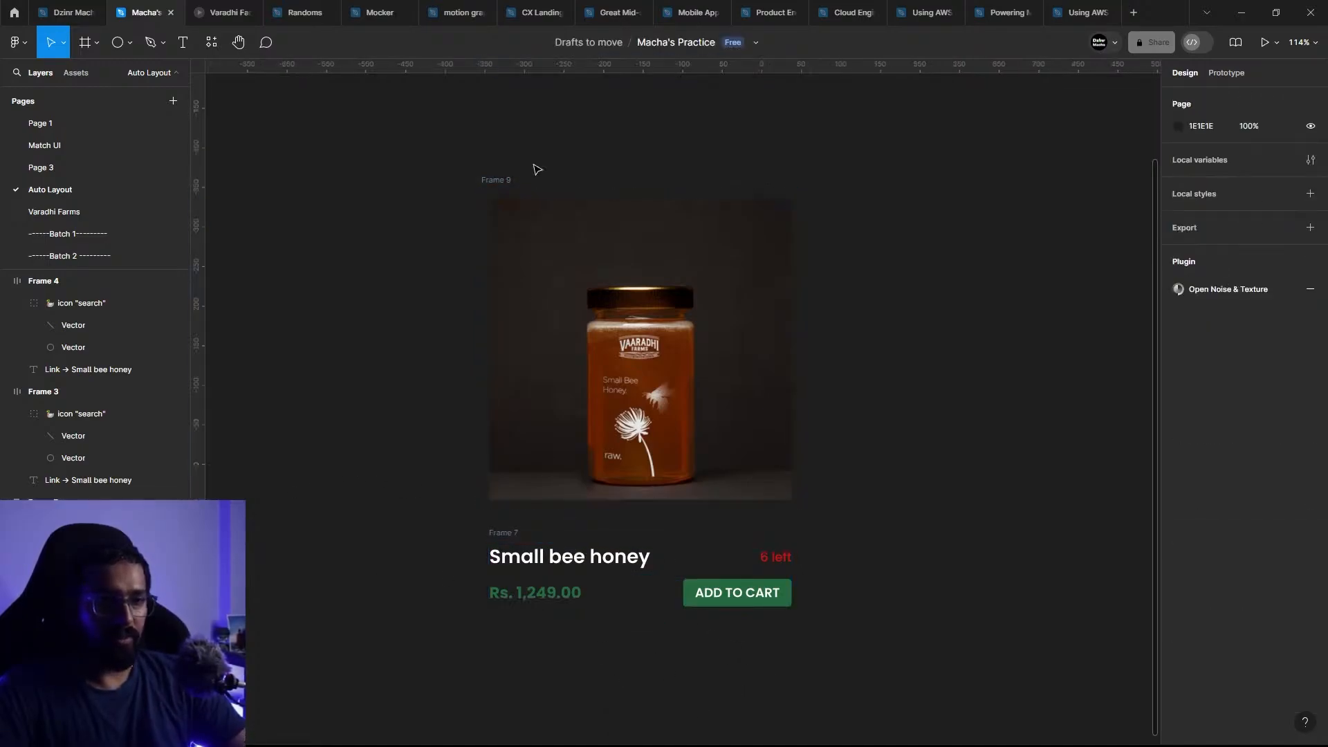
click(659, 412)
key(Tab)
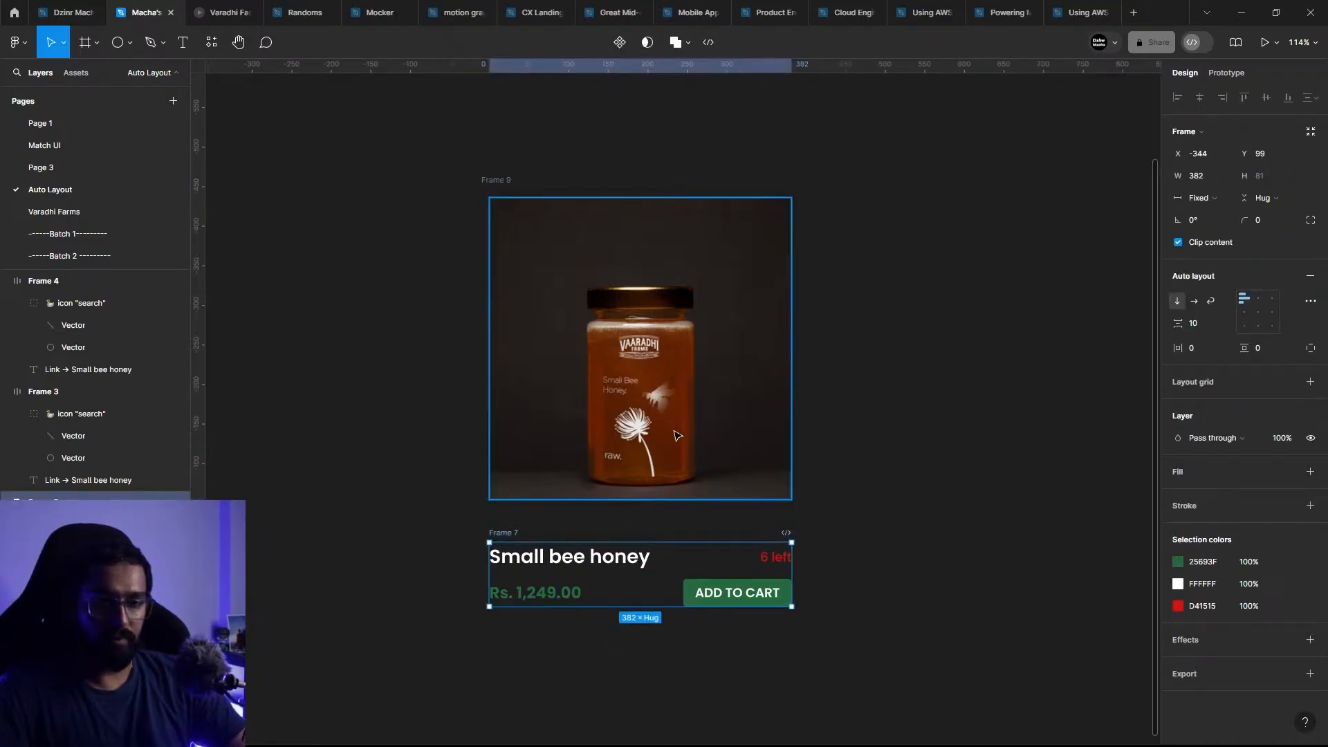
shift+click(530, 428)
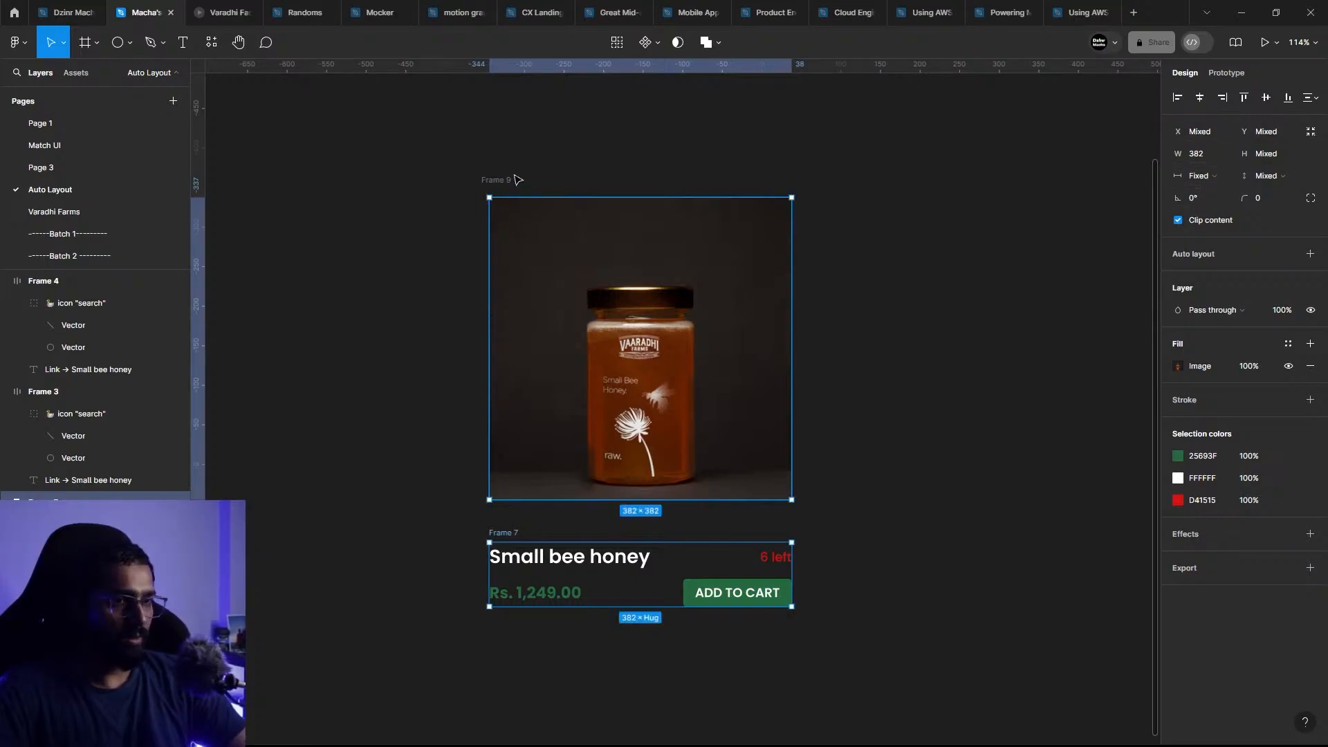
key(Escape)
click(516, 197)
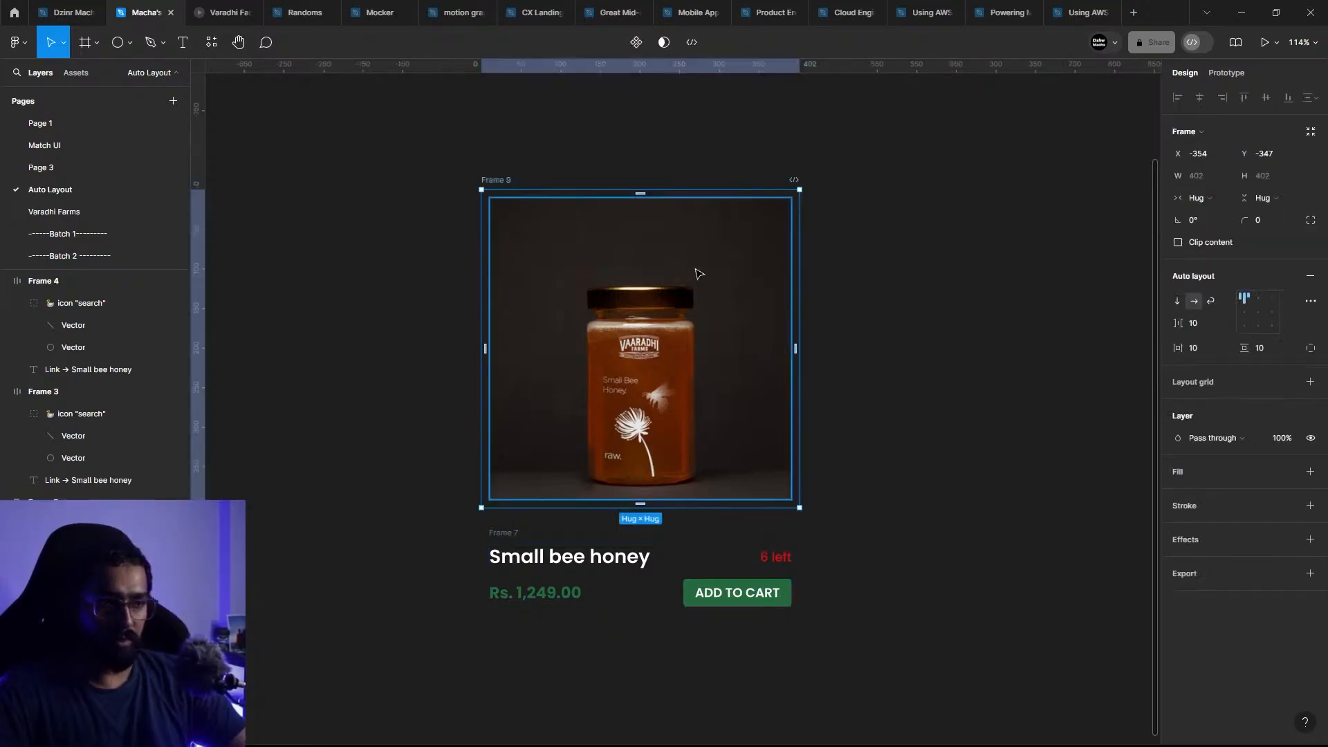
click(1310, 275)
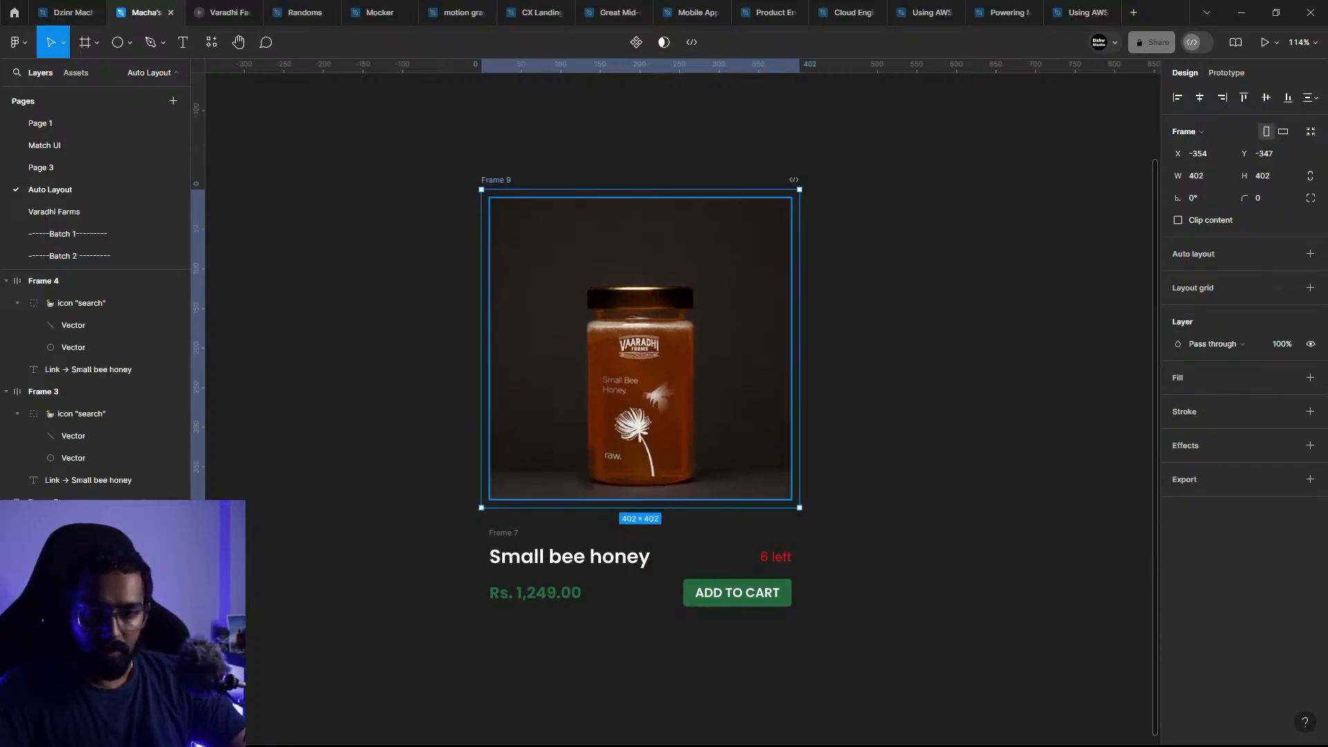
key(ctrl+shift+g)
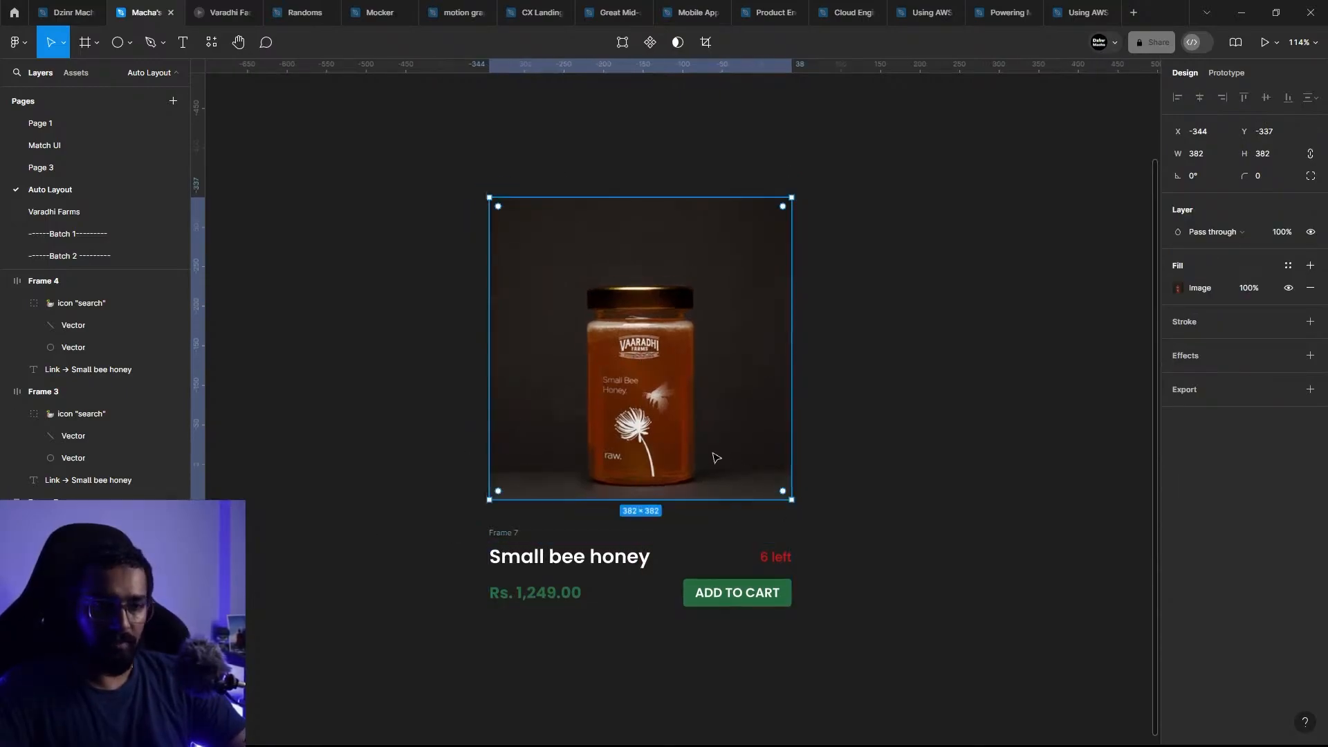
Step: Wrap the honey image and the text frame below it together in one vertical auto layout frame
drag(449, 149, 887, 691)
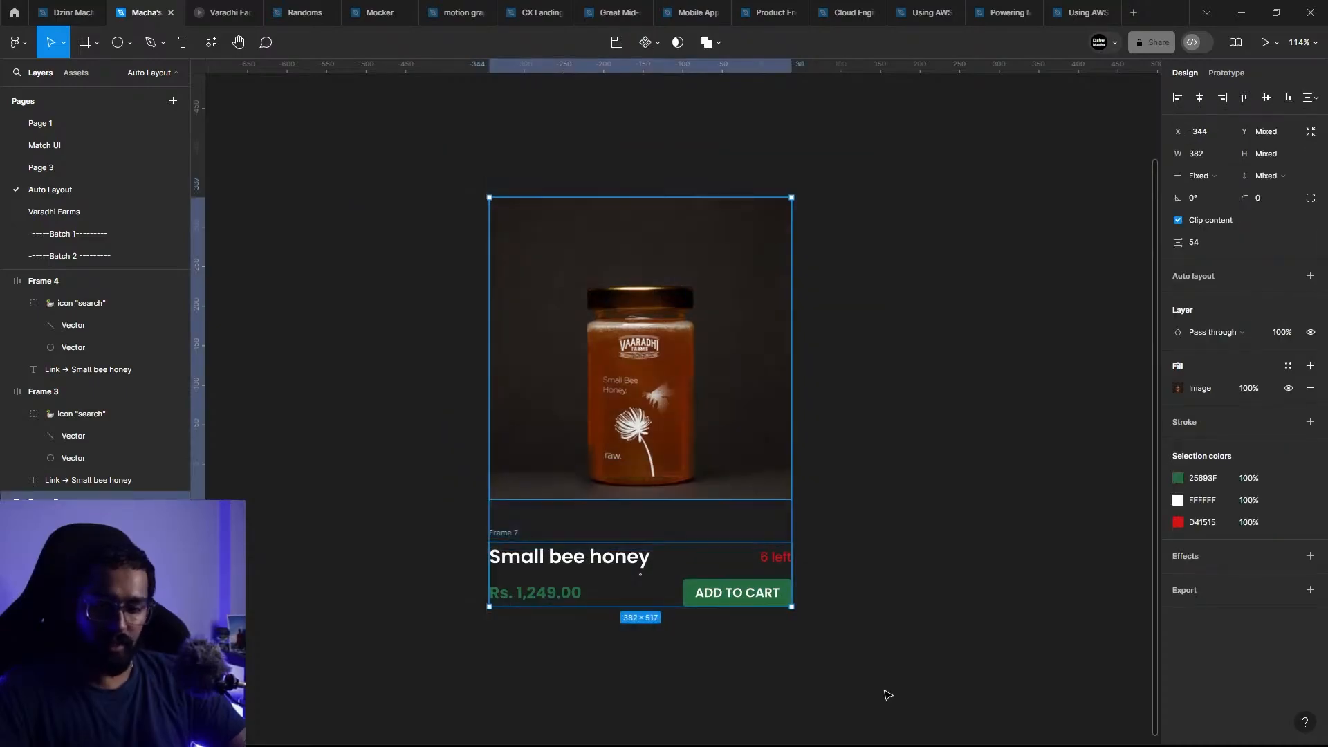
key(shift+a)
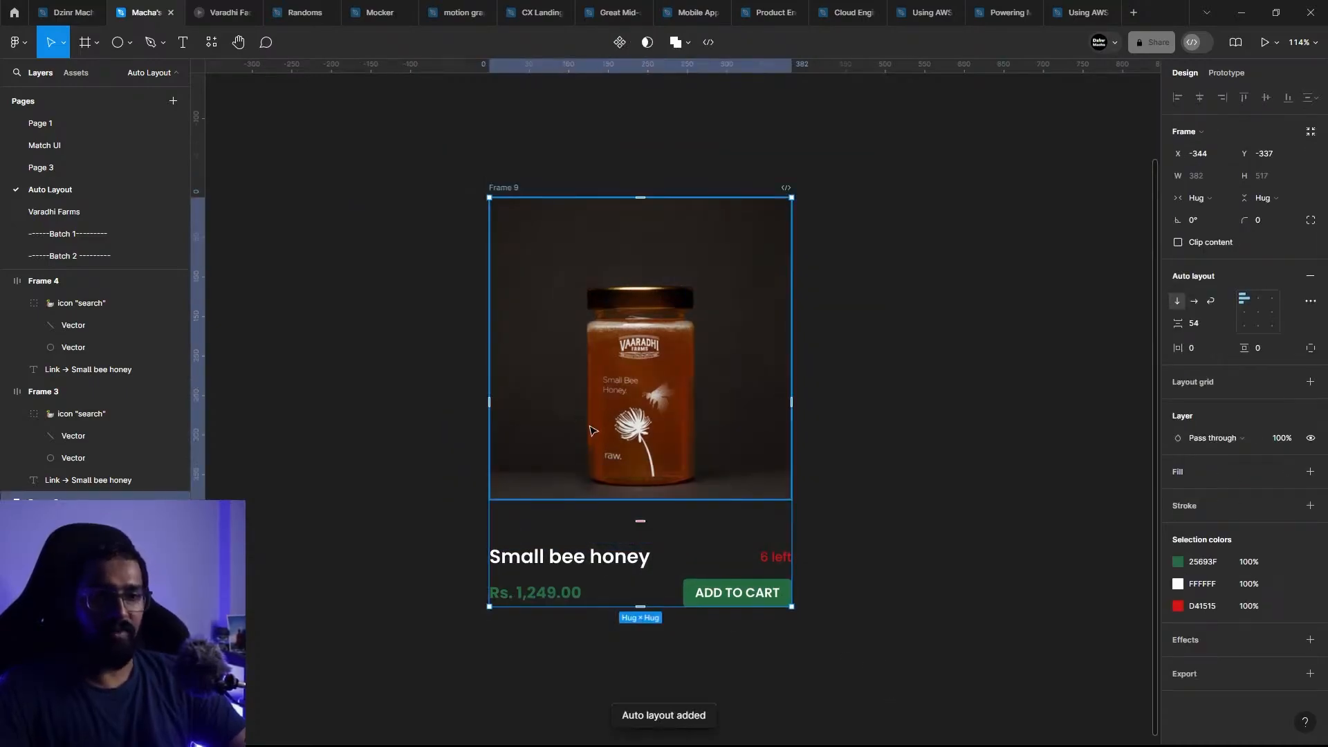
Step: Set the honey image's horizontal resizing to Fill container
click(692, 363)
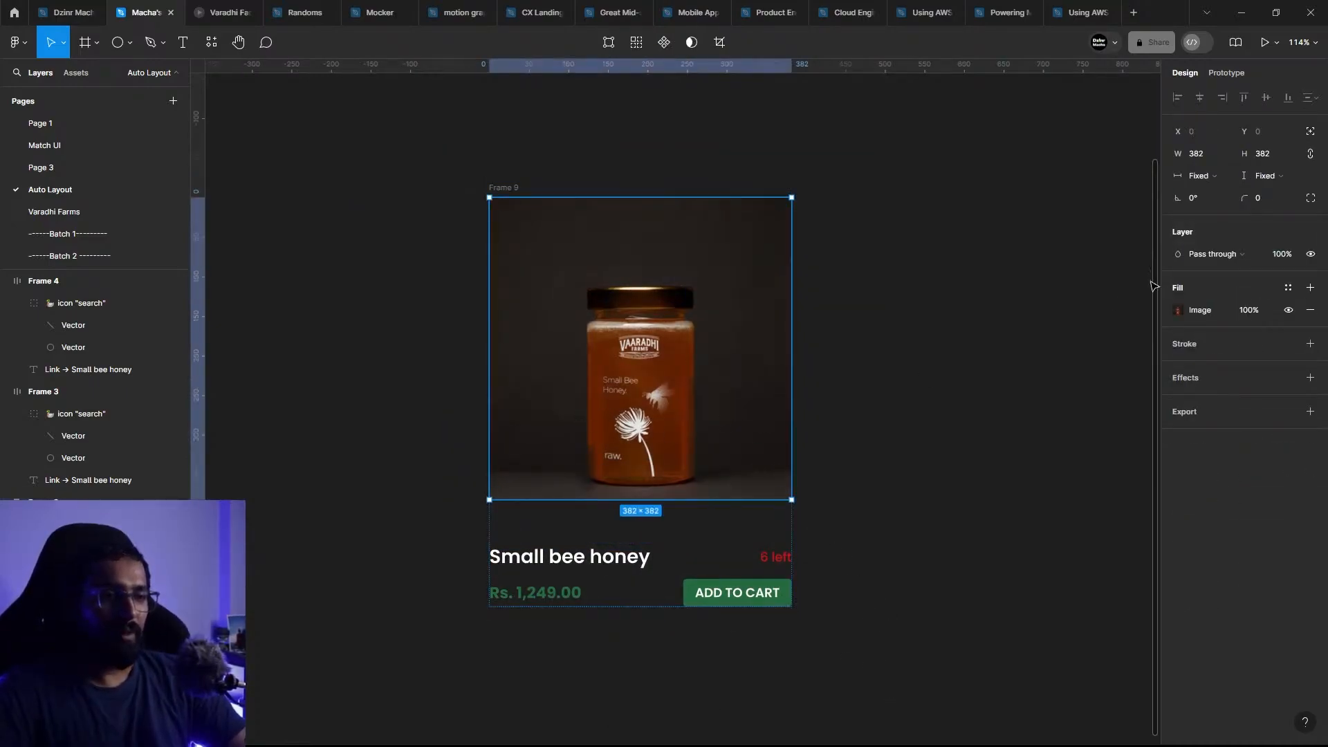
click(1212, 179)
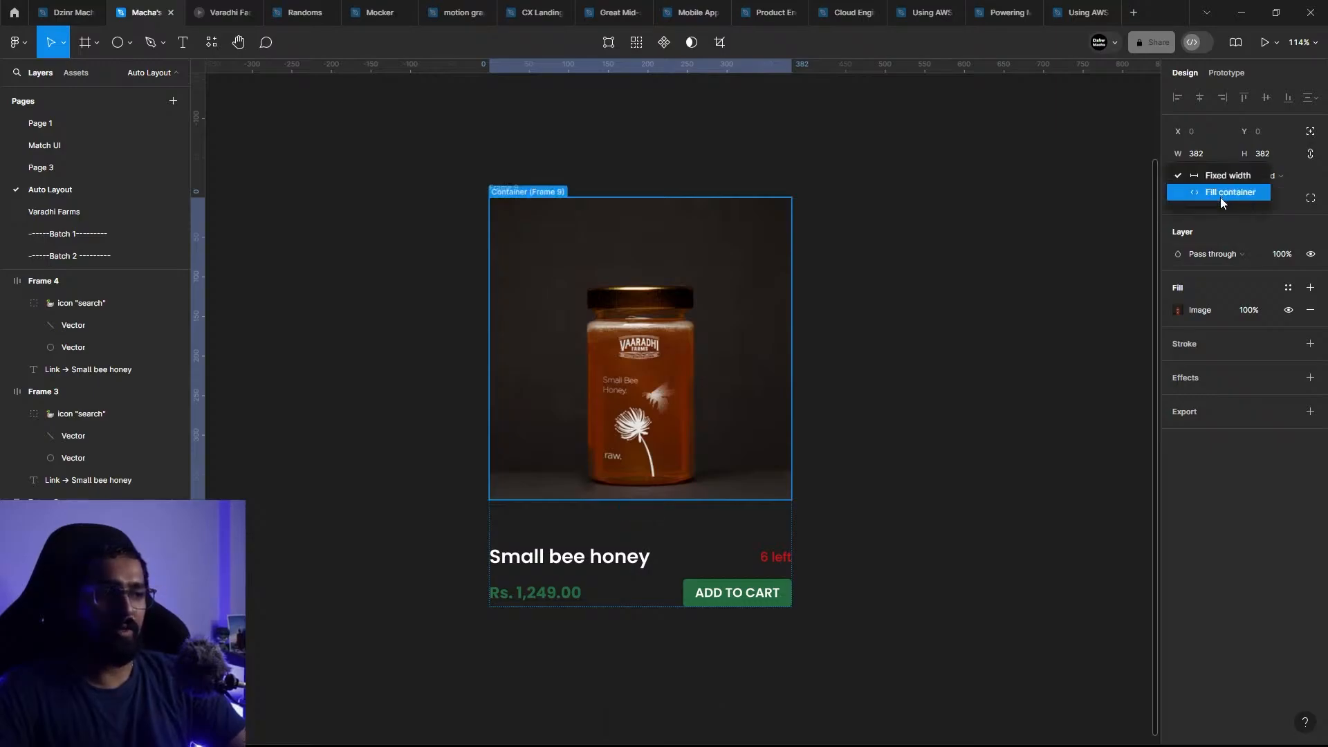
click(1201, 194)
Step: Set the outer card frame's item gap to 20 and its horizontal and vertical padding to 10
click(487, 132)
click(554, 291)
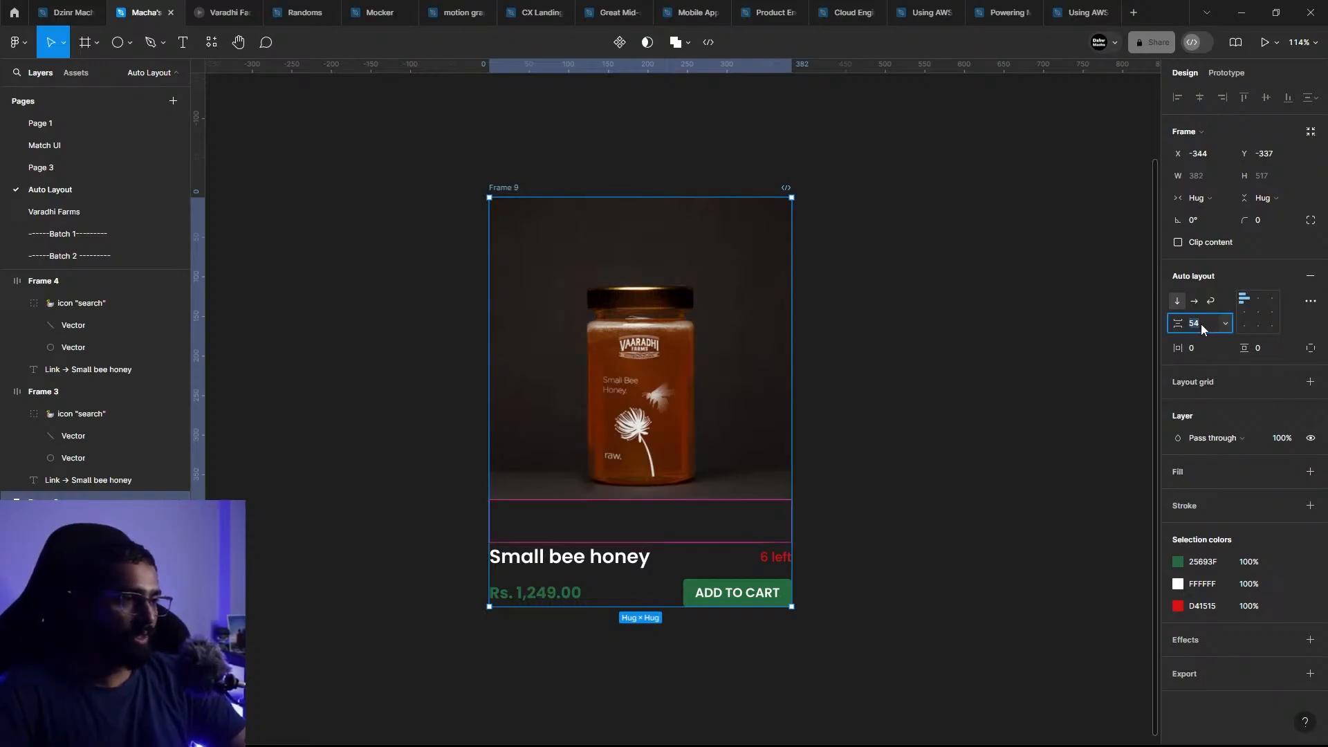
text(20)
key(Return)
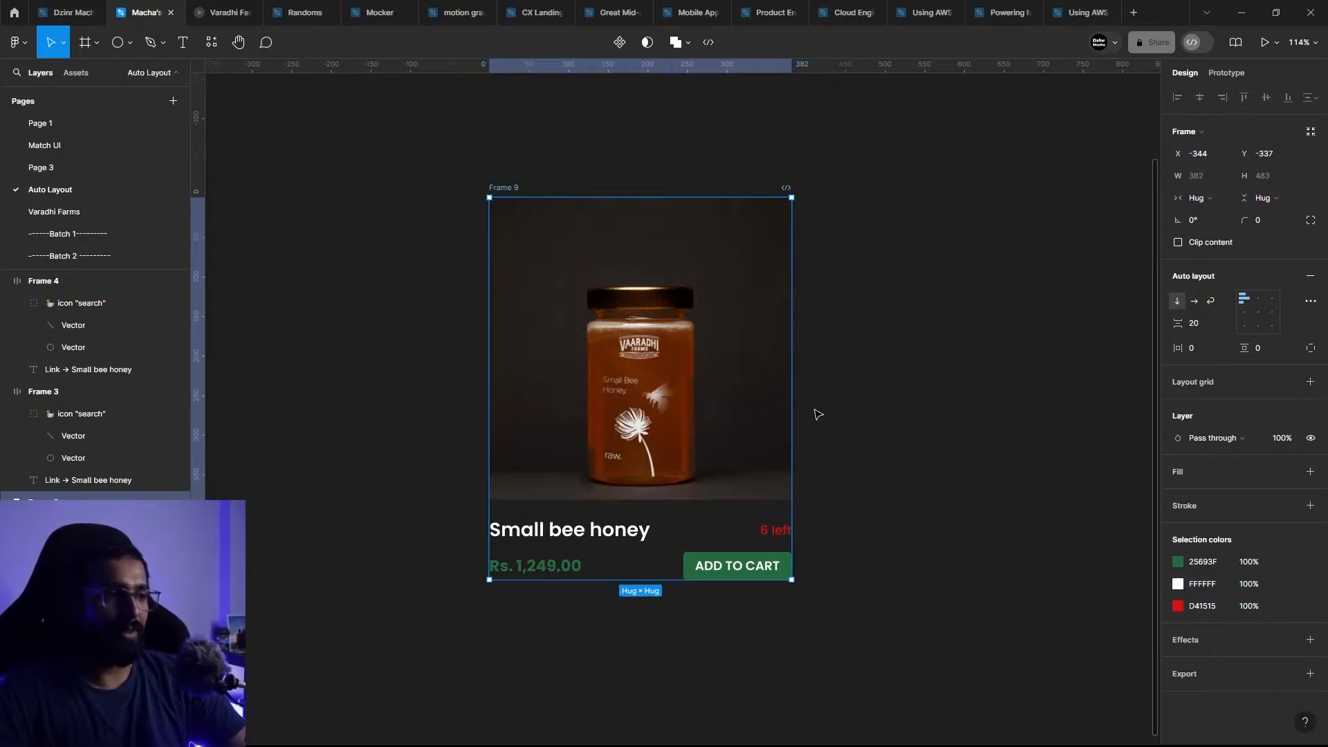
click(1206, 348)
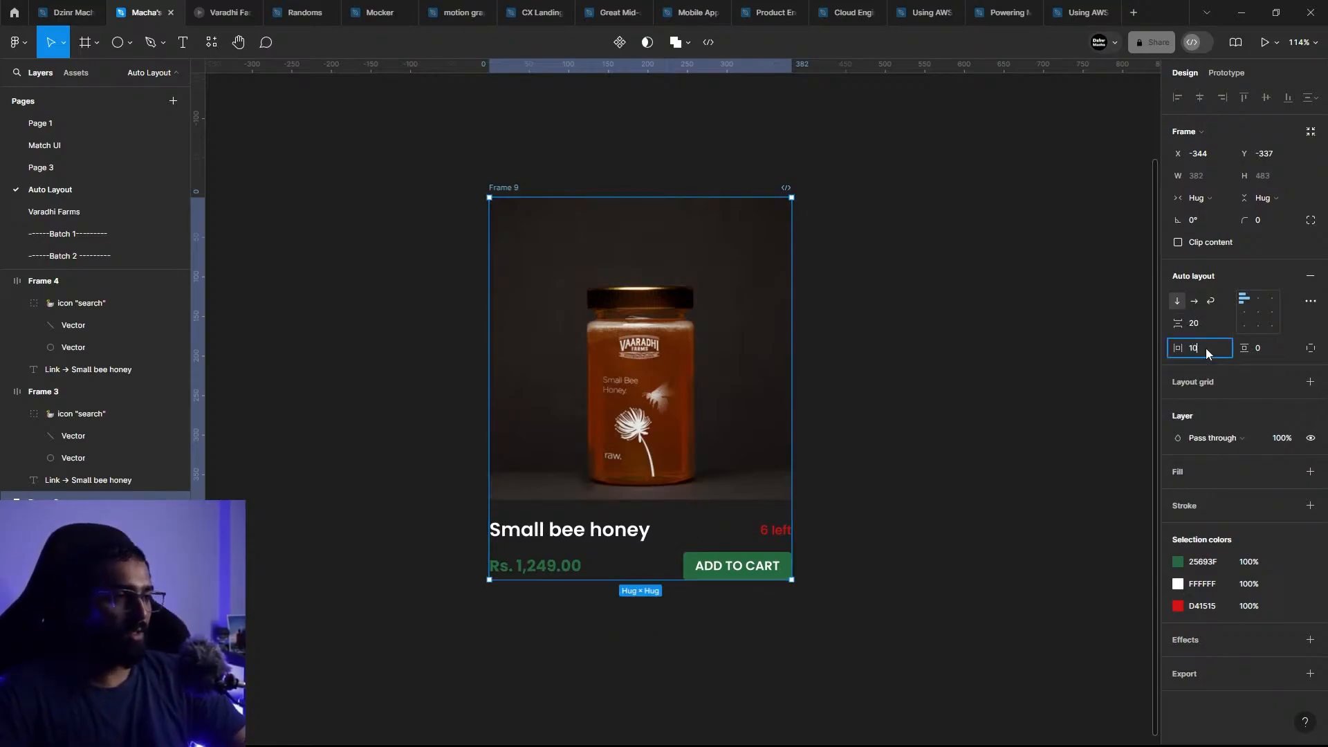
text(10)
key(Tab)
text(10)
key(Return)
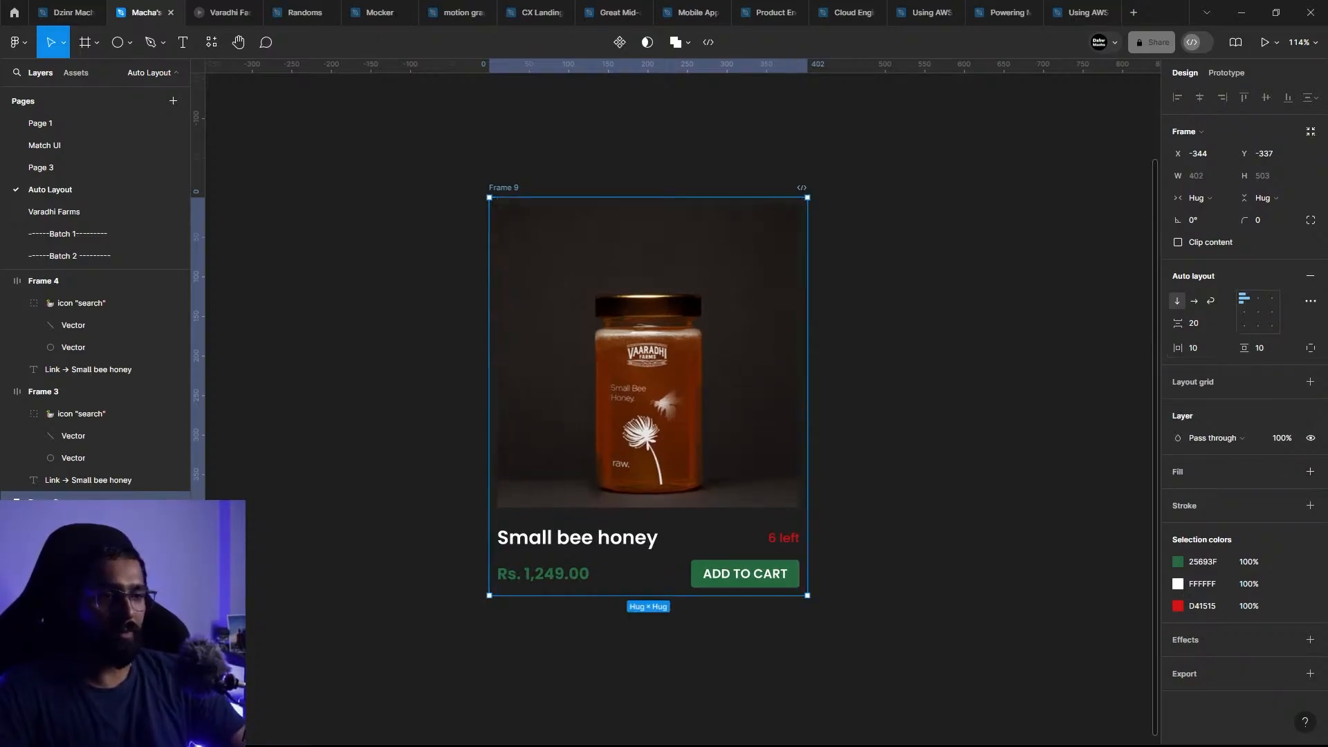
Step: Give the outer card frame a white FFFFFF fill and change the text frame's white color to black 000000
click(1309, 472)
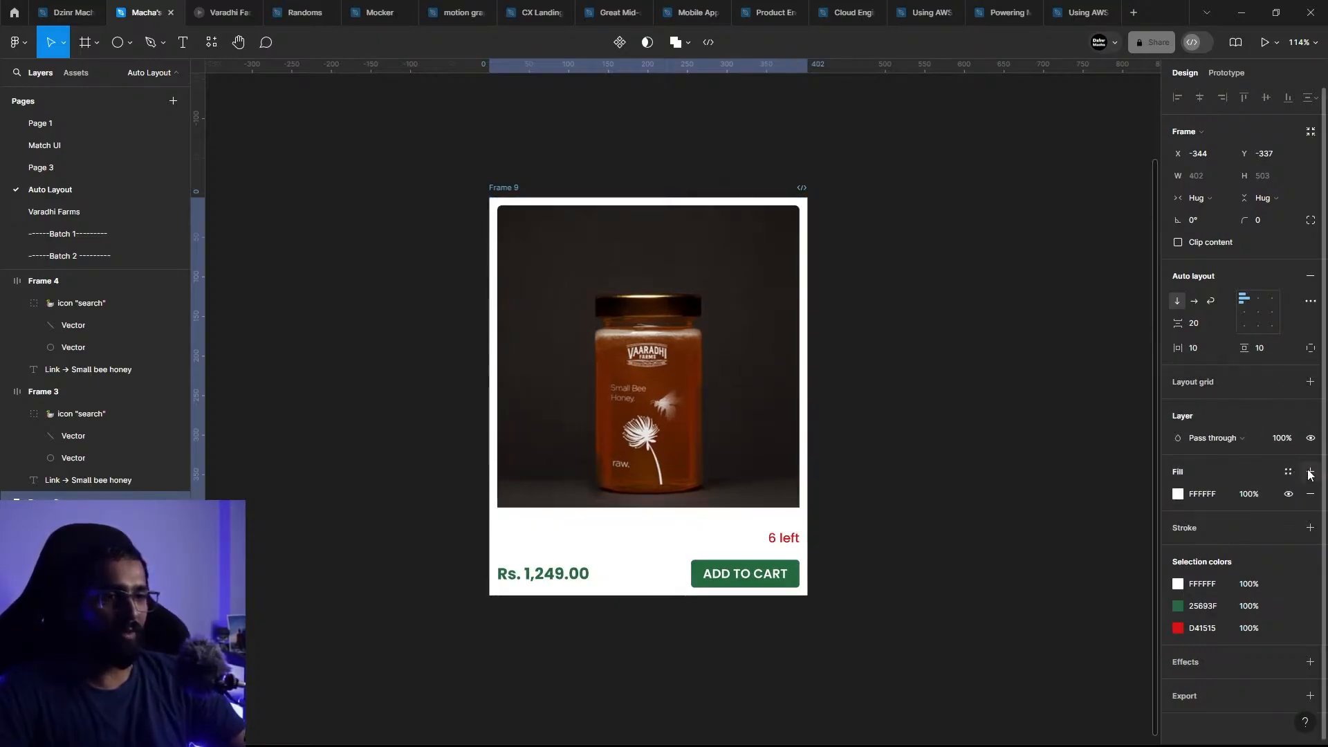
click(624, 560)
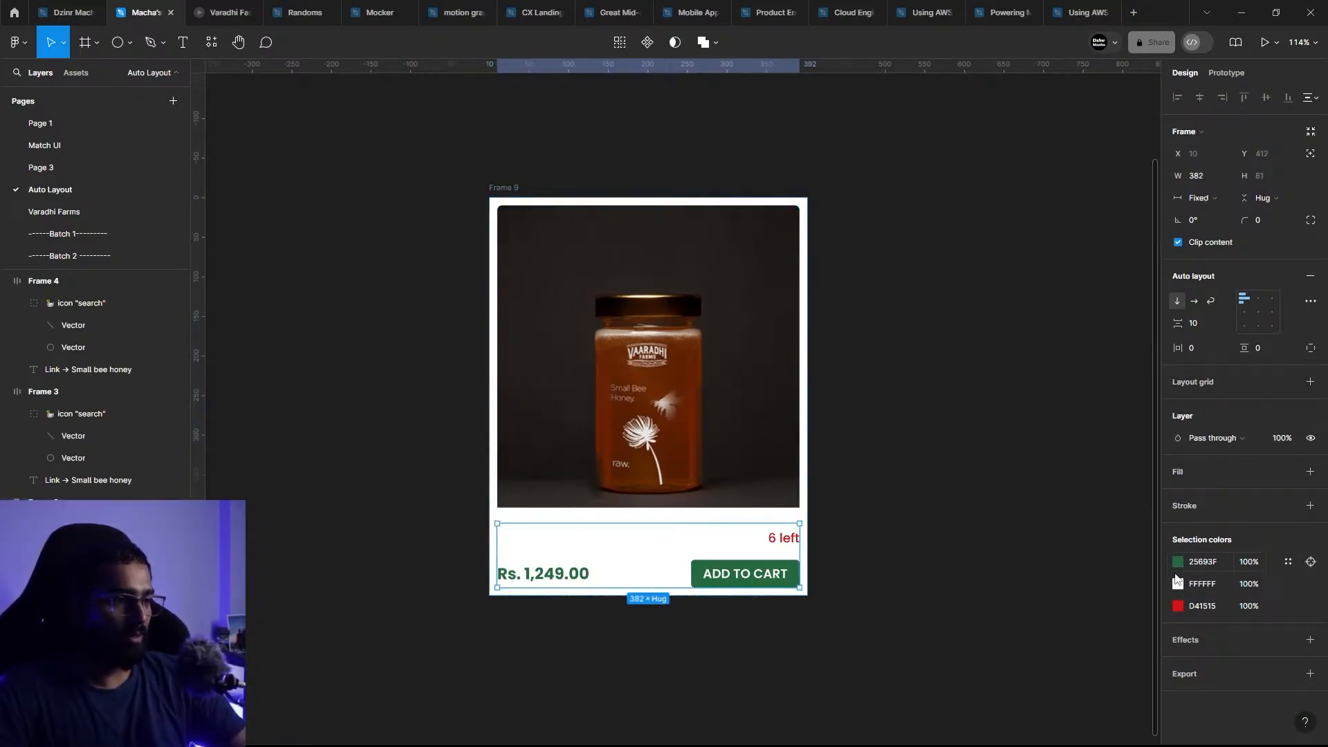
click(1178, 583)
drag(1117, 541, 865, 589)
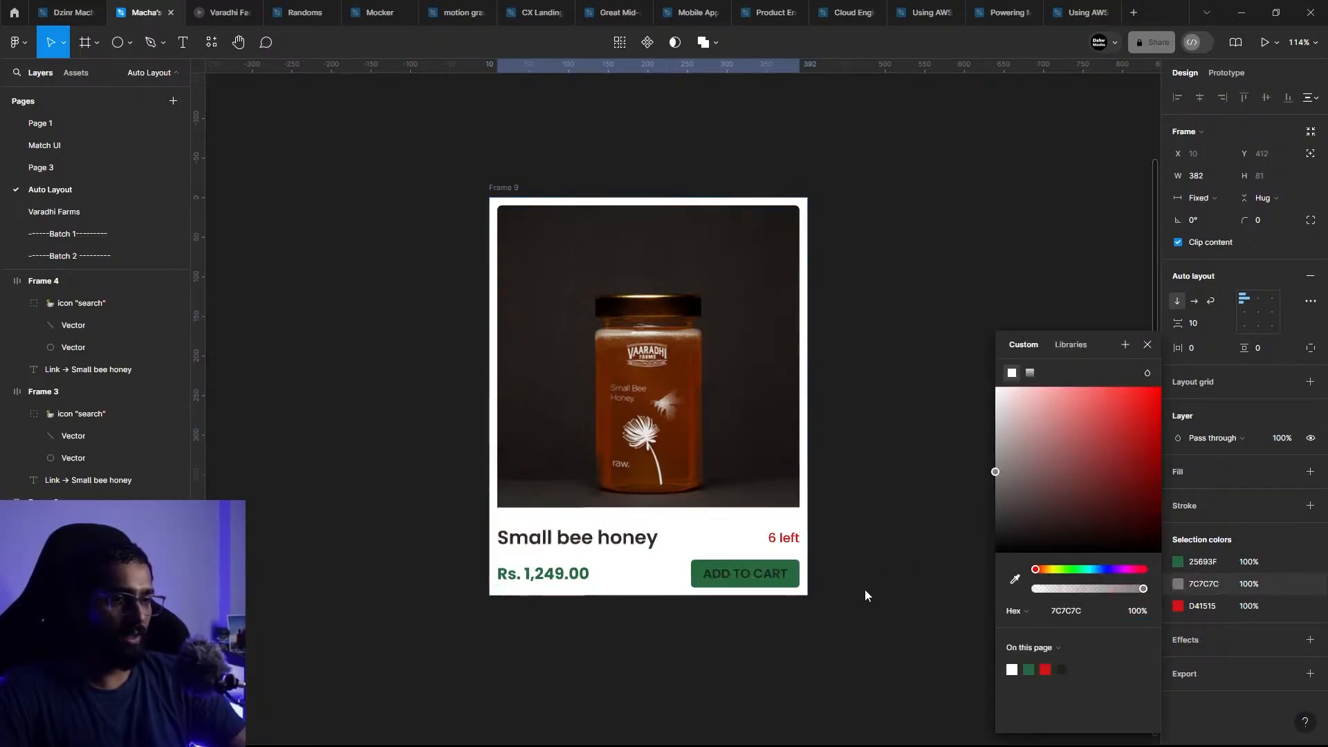
Step: Change the color of the ADD TO CART label on the green button to white
click(755, 579)
click(754, 579)
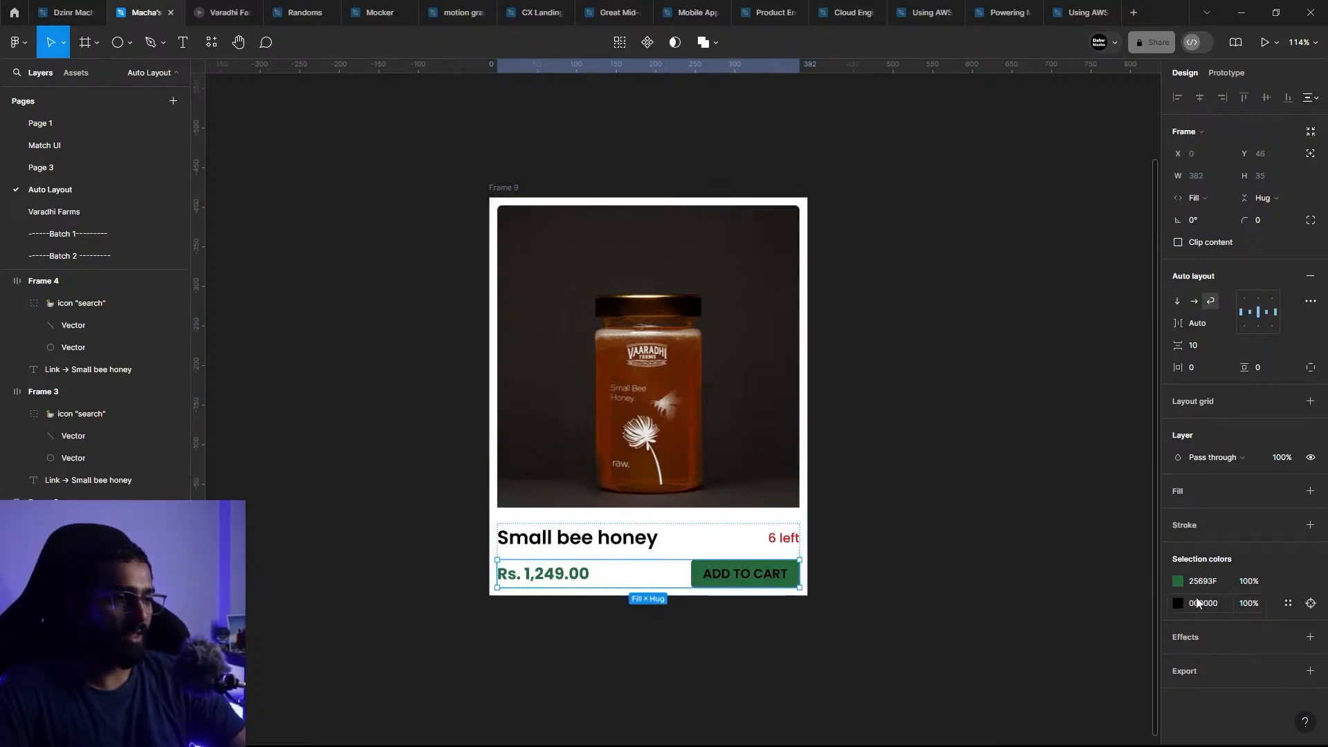
click(1179, 602)
click(819, 325)
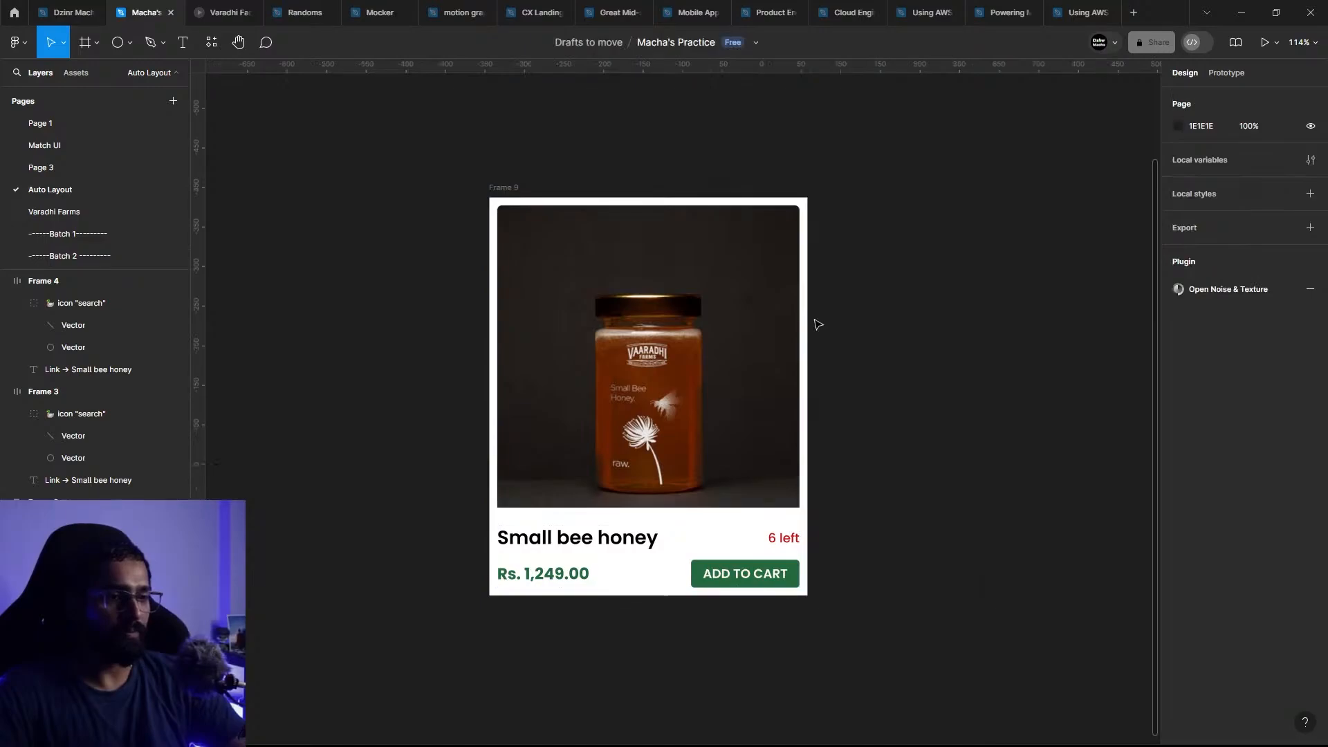
Step: Review the horizontal and vertical padding settings of the outer card frame
scroll(824, 347, right, 2)
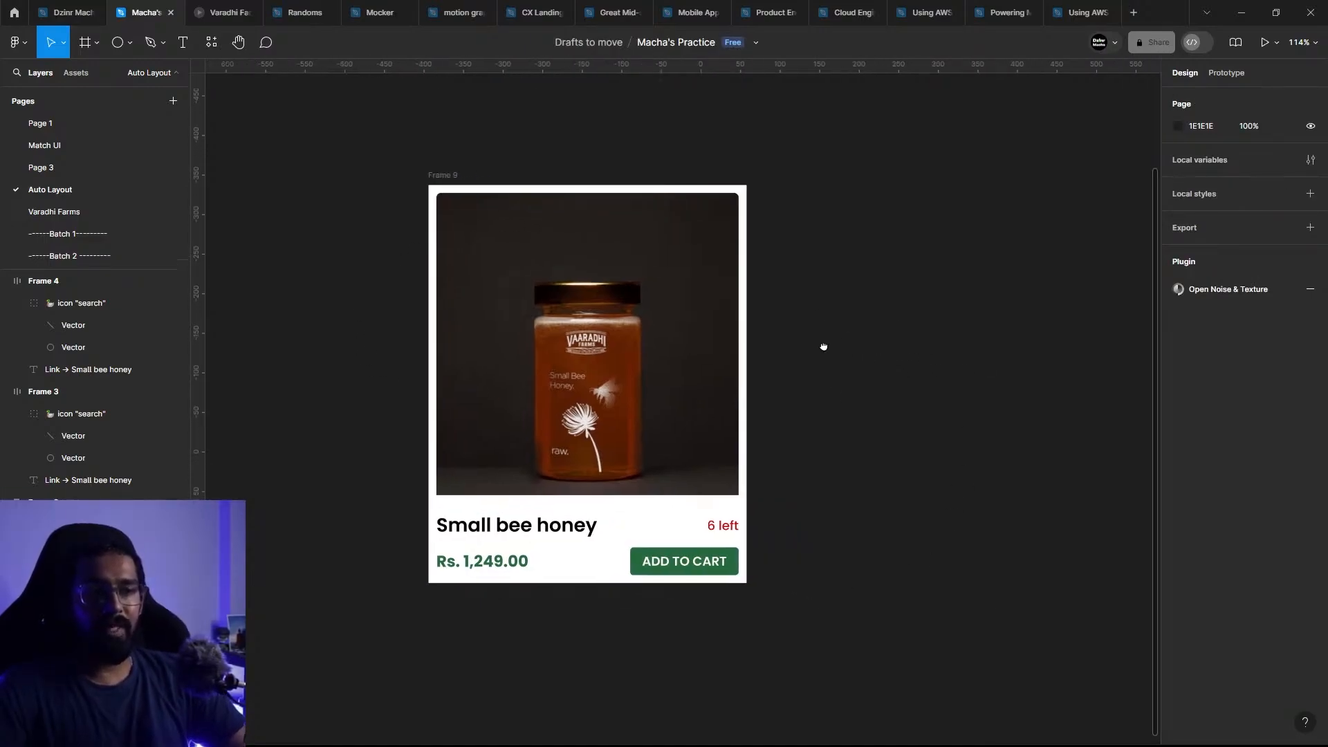
click(446, 195)
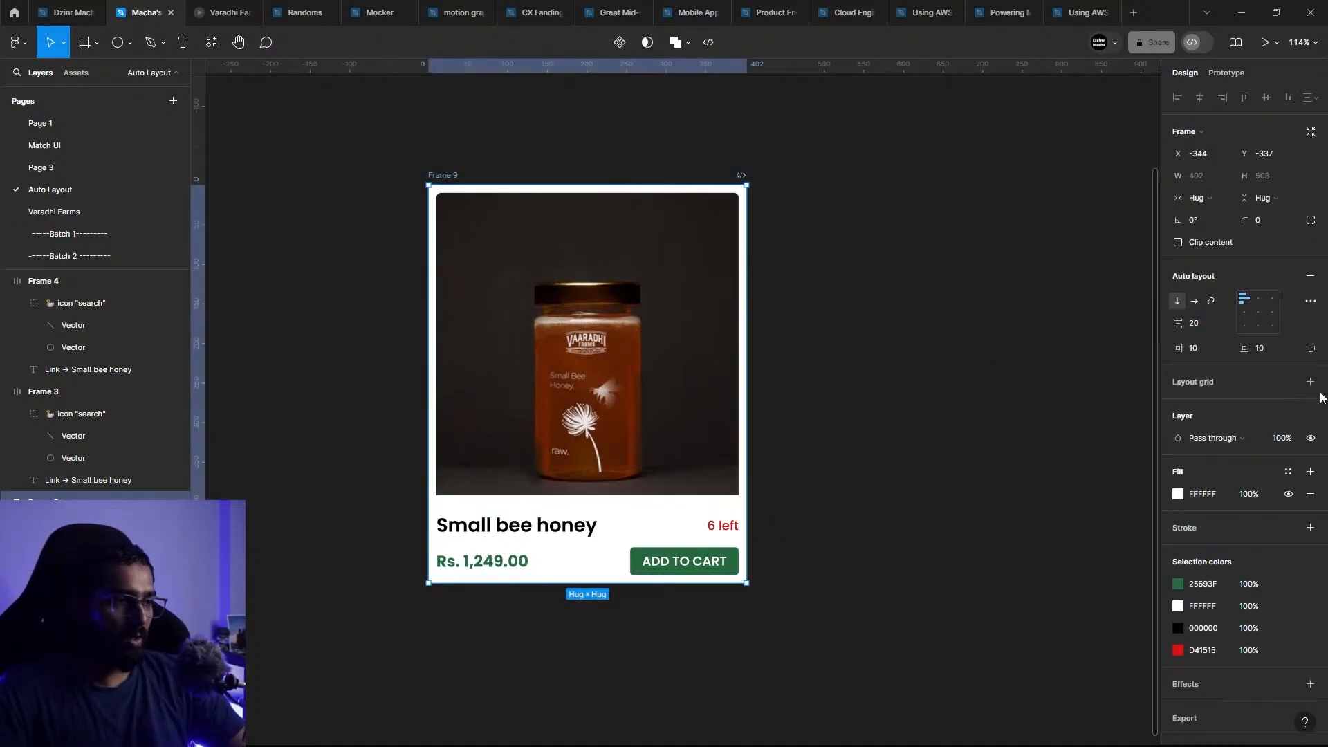
click(1200, 348)
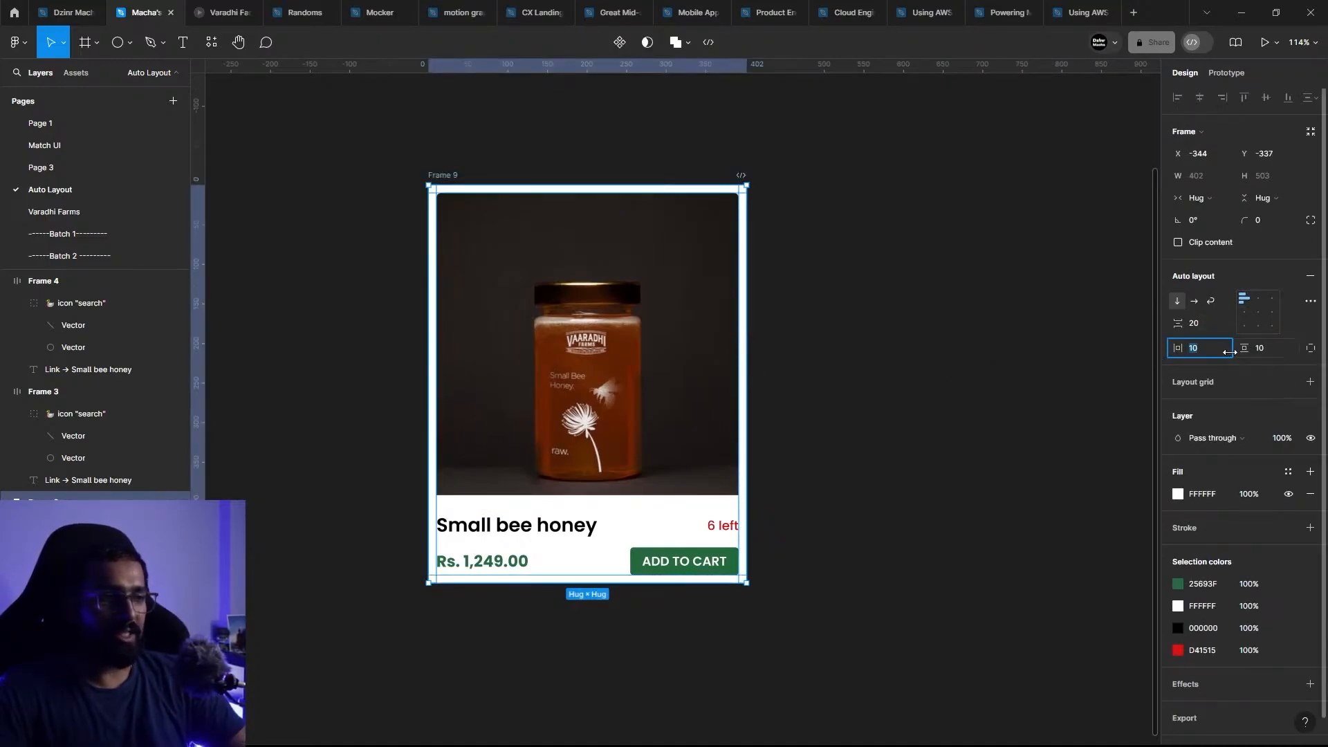
click(1264, 351)
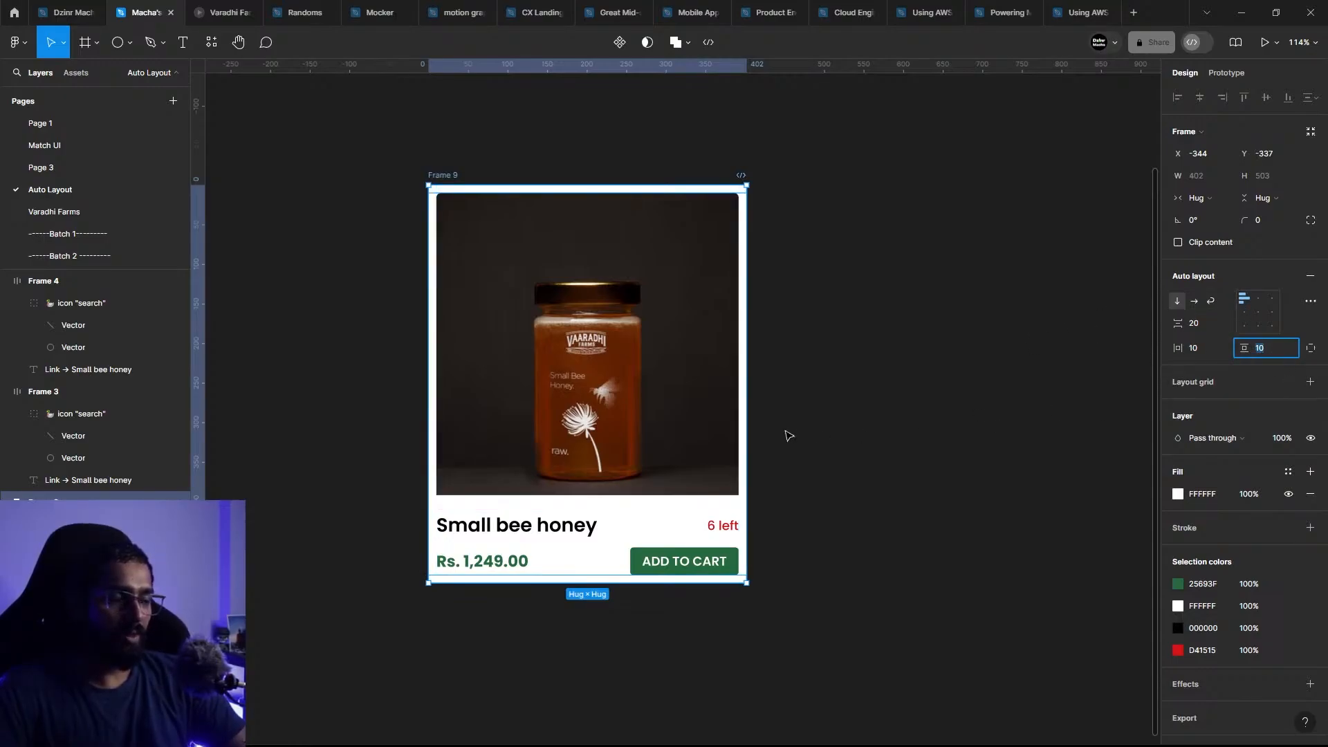
click(942, 402)
Step: Try resizing the outer card frame's width, check the honey image's resizing setting, and undo the resizes
click(447, 178)
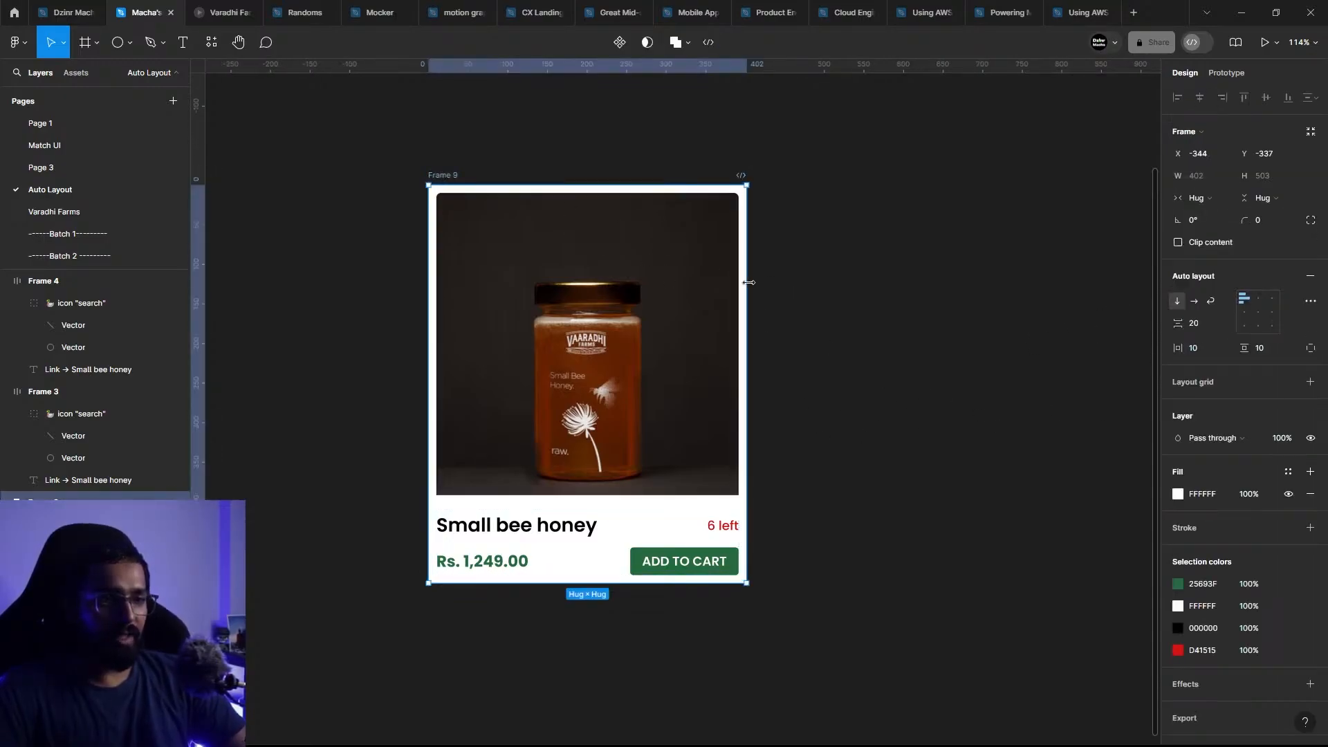
mouse_move(749, 283)
mouse_down()
mouse_move(614, 277)
mouse_move(741, 277)
mouse_up()
drag(740, 355, 845, 343)
key(ctrl+z)
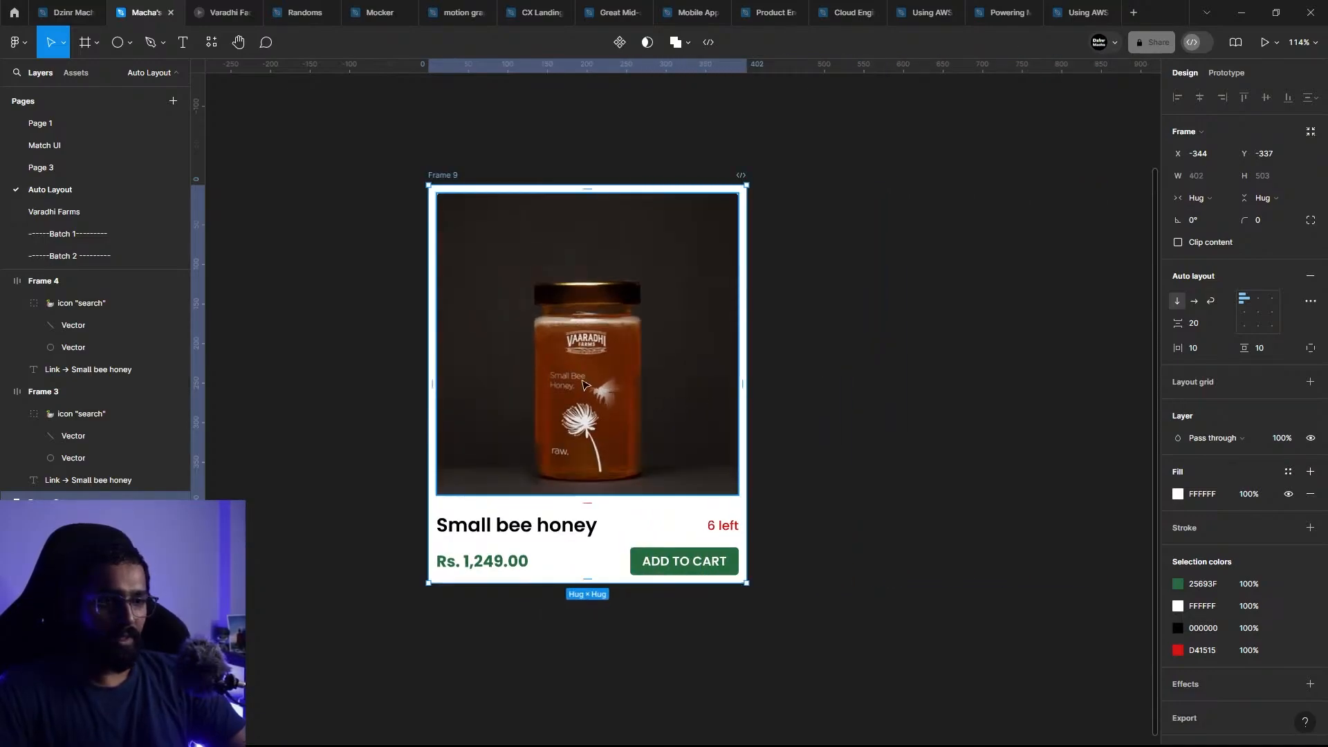
double_click(583, 383)
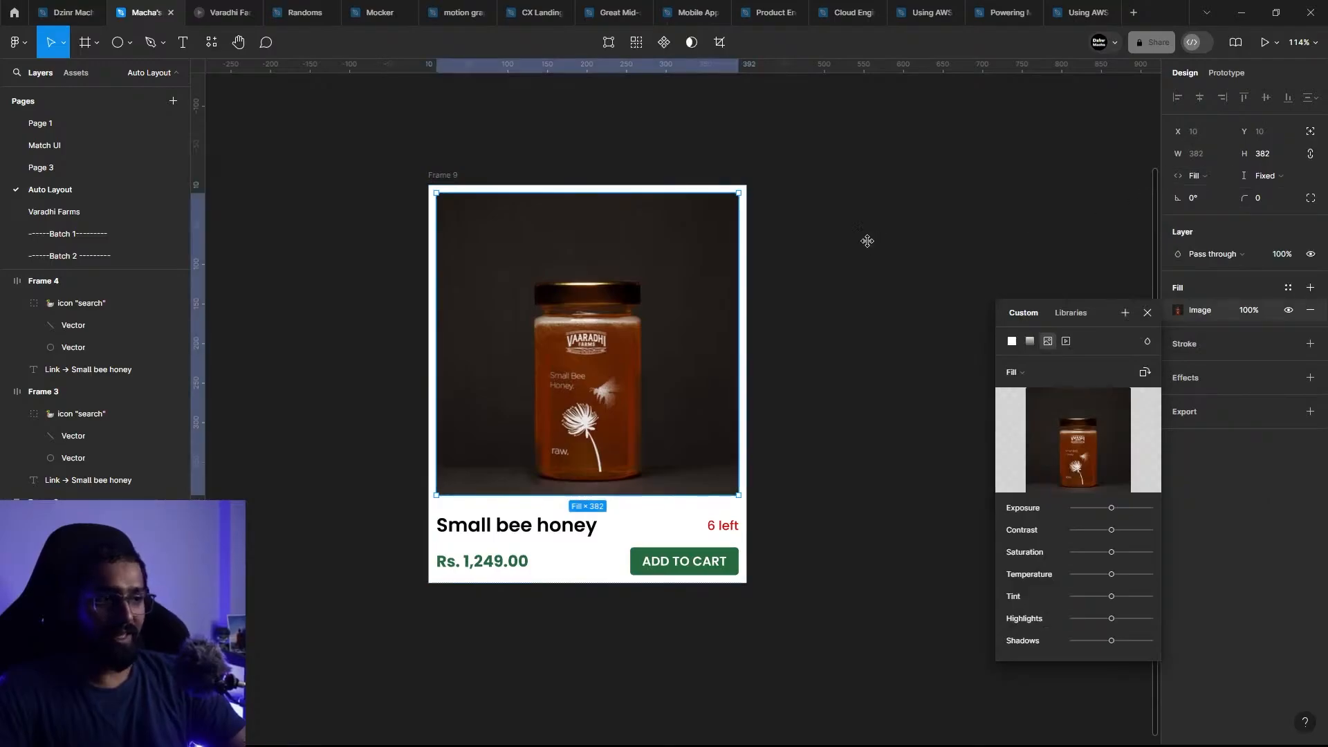
click(427, 174)
click(445, 175)
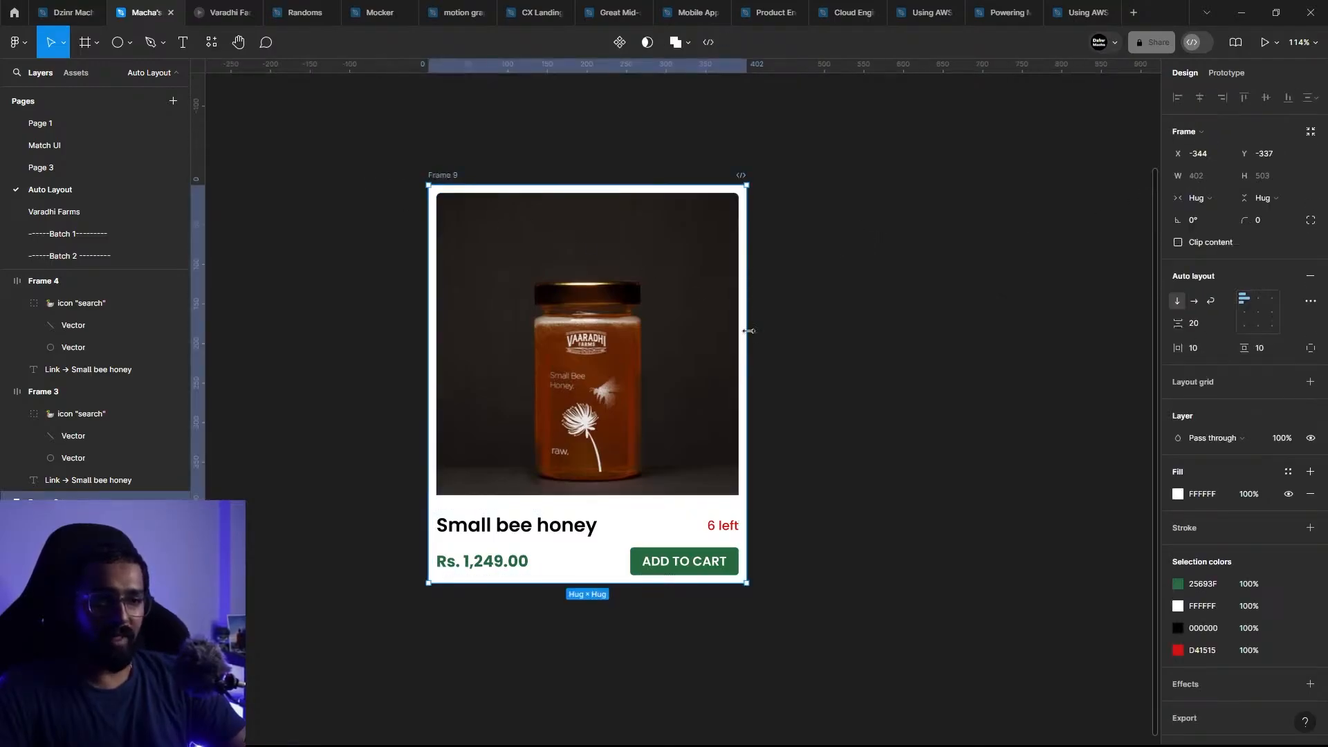
drag(746, 331, 658, 314)
key(ctrl+z)
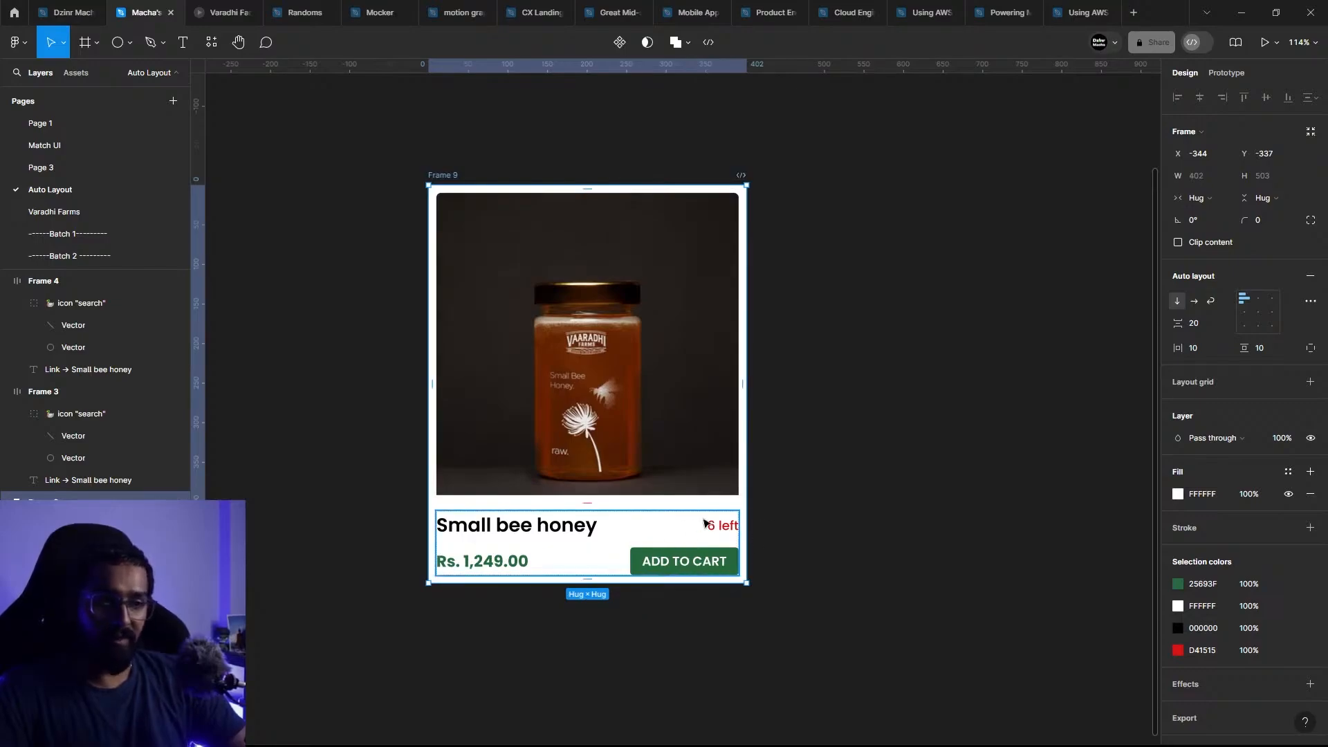
Step: Set the horizontal resizing of the text frame below the honey image to Fill container
click(567, 526)
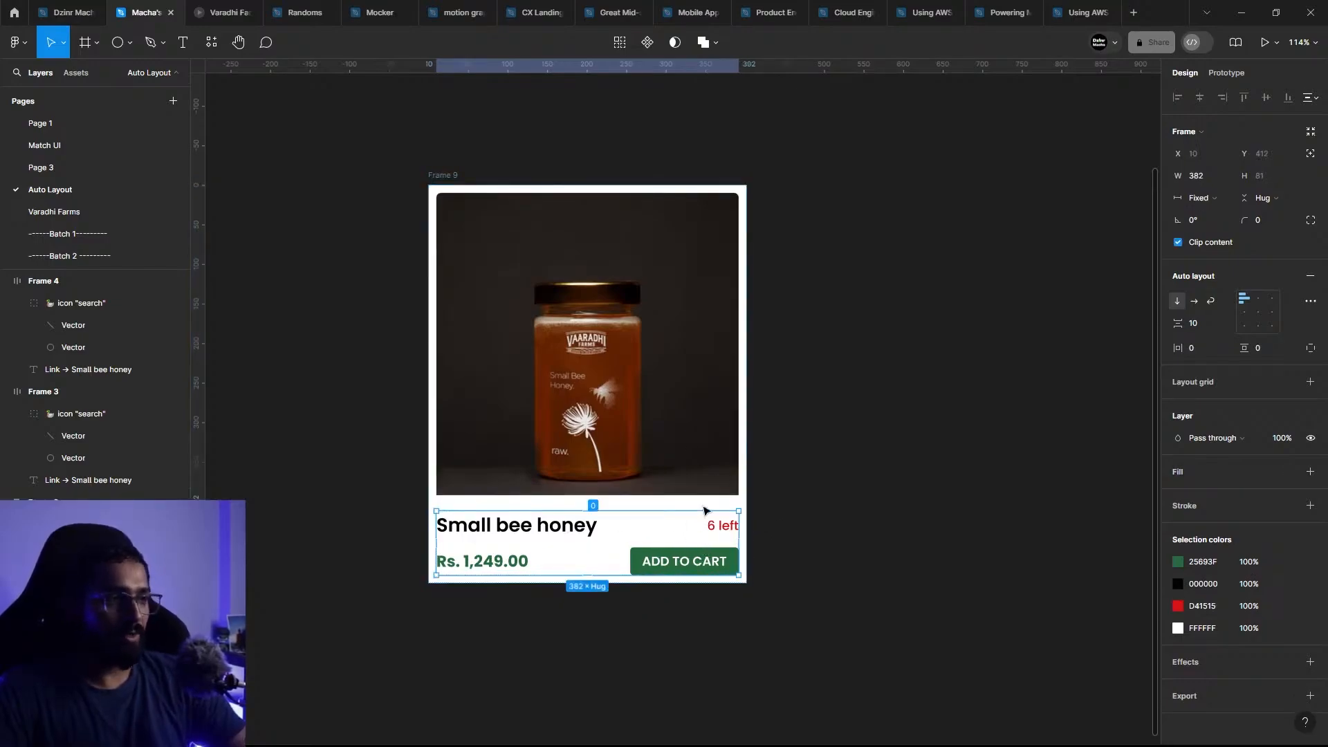
click(1193, 201)
click(1203, 227)
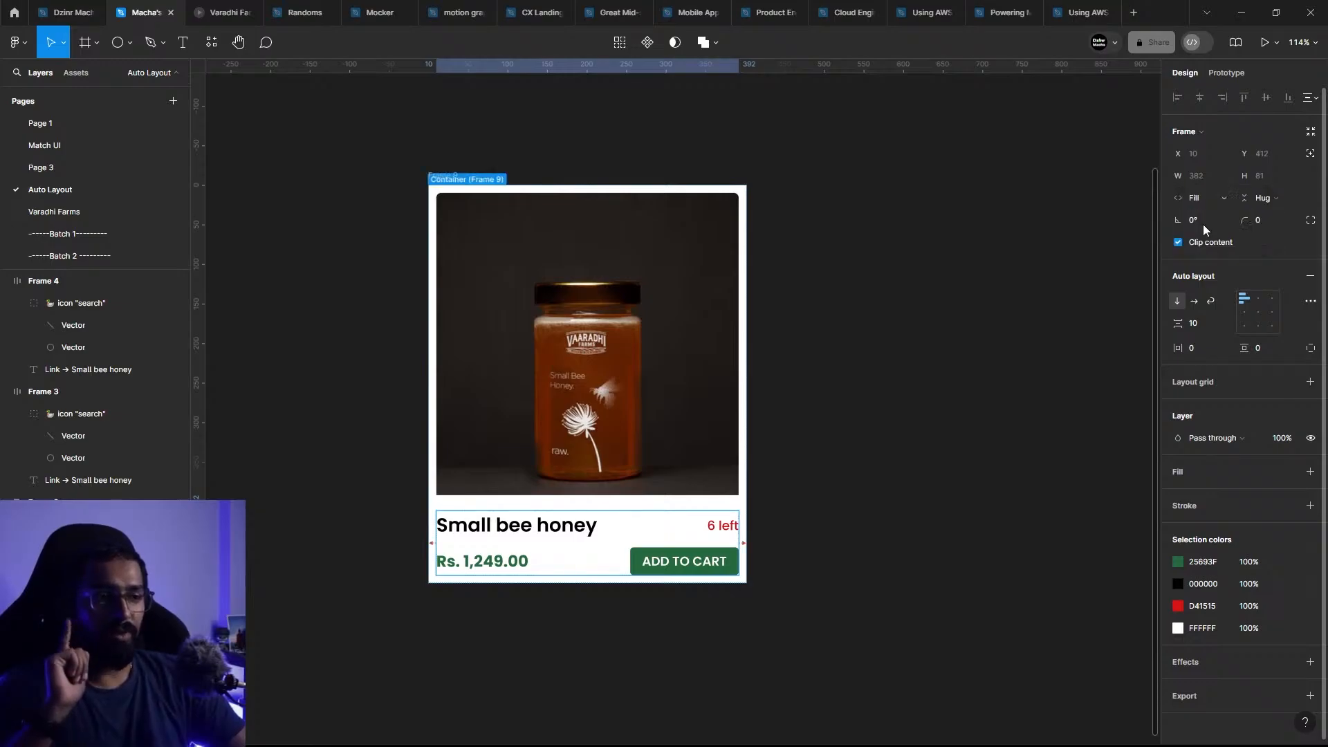
click(617, 154)
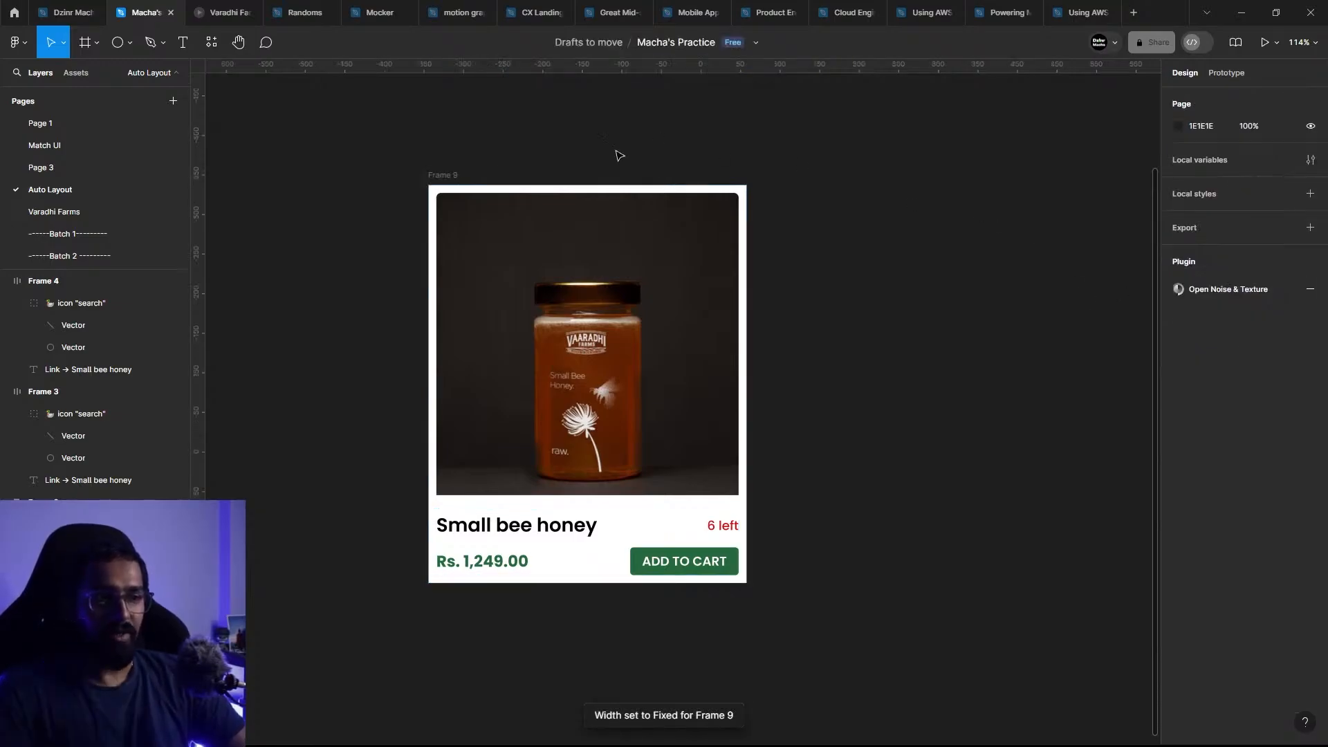
Step: Narrow the outer card frame to a width of about 361
click(447, 188)
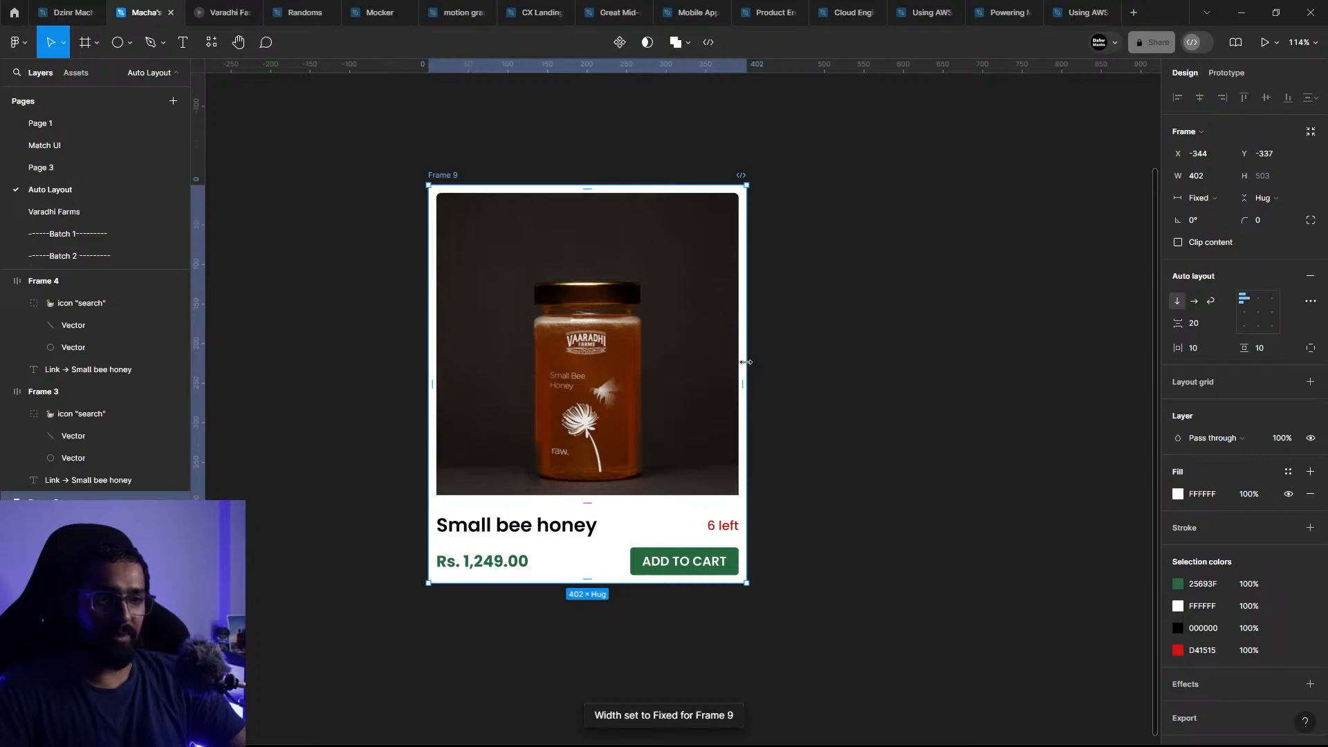
drag(746, 362, 715, 371)
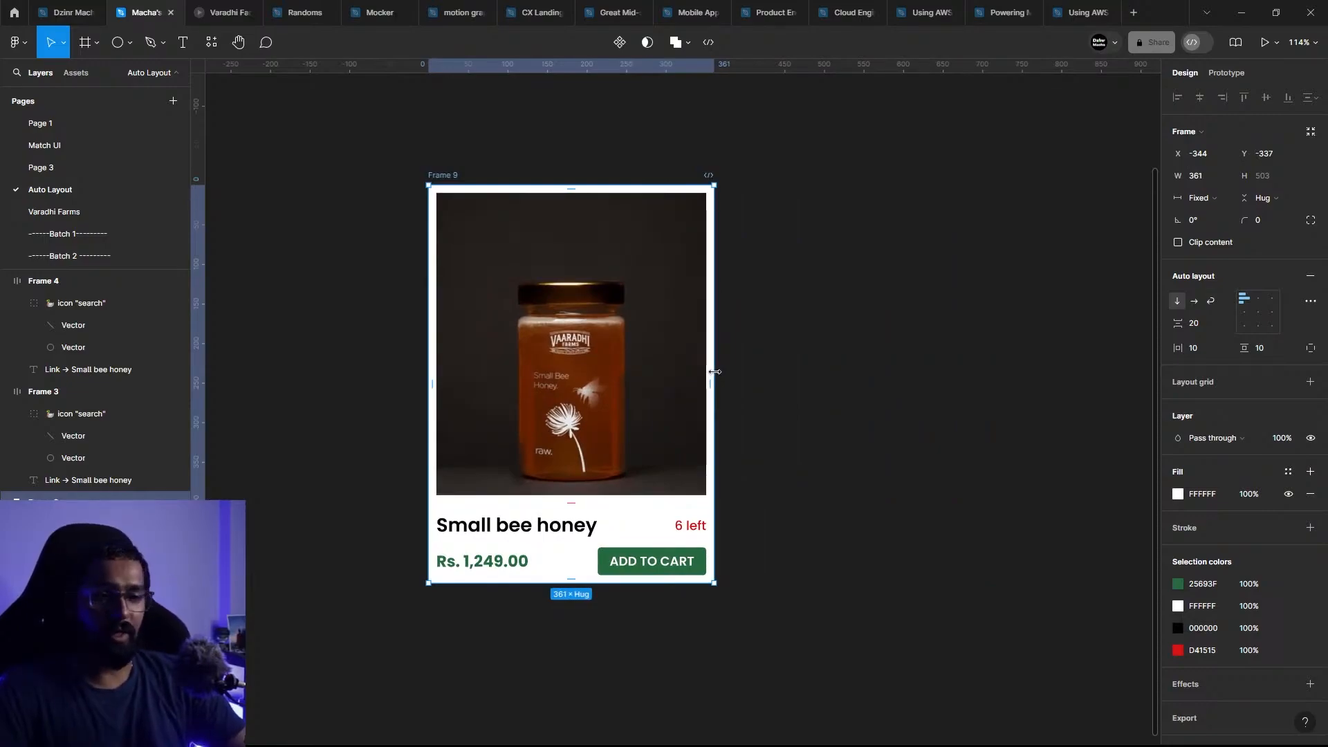
click(904, 359)
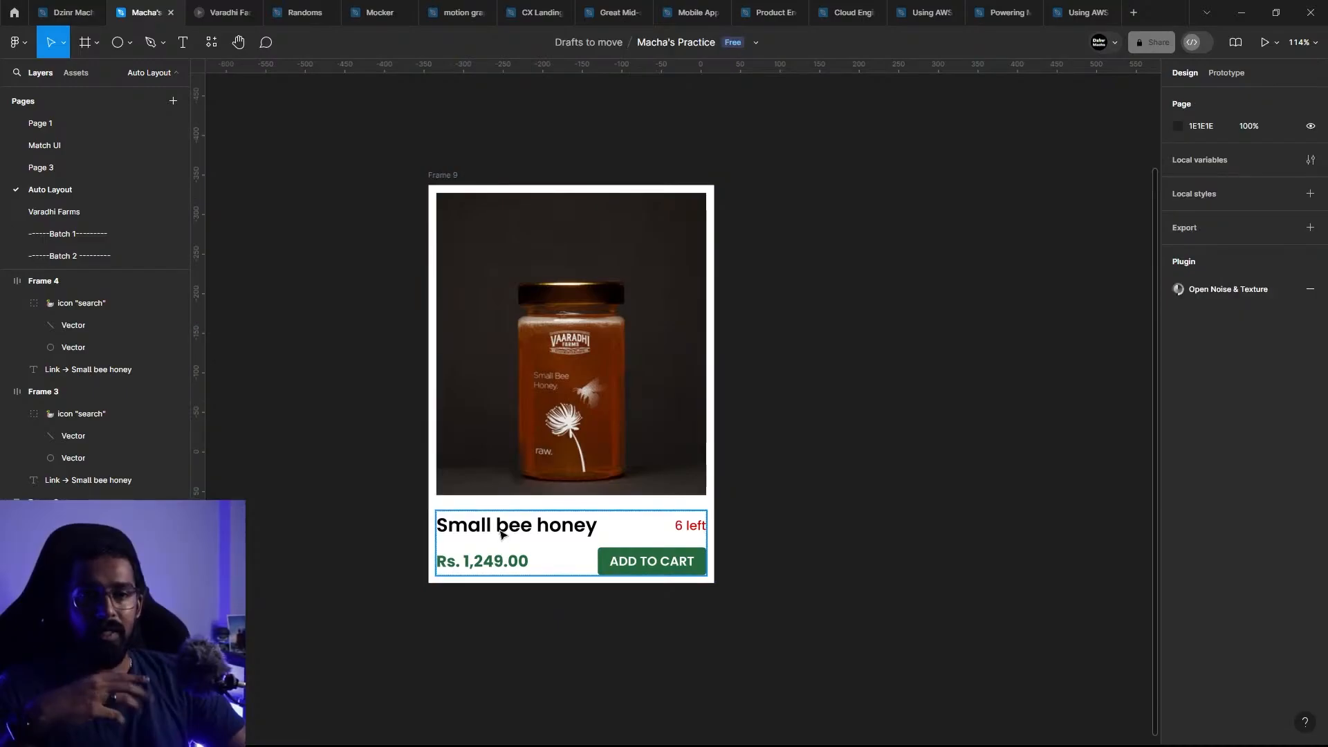
Step: Duplicate the whole honey product card and place the copy beside the original with a small gap
drag(462, 214, 313, 248)
scroll(318, 249, down, 1)
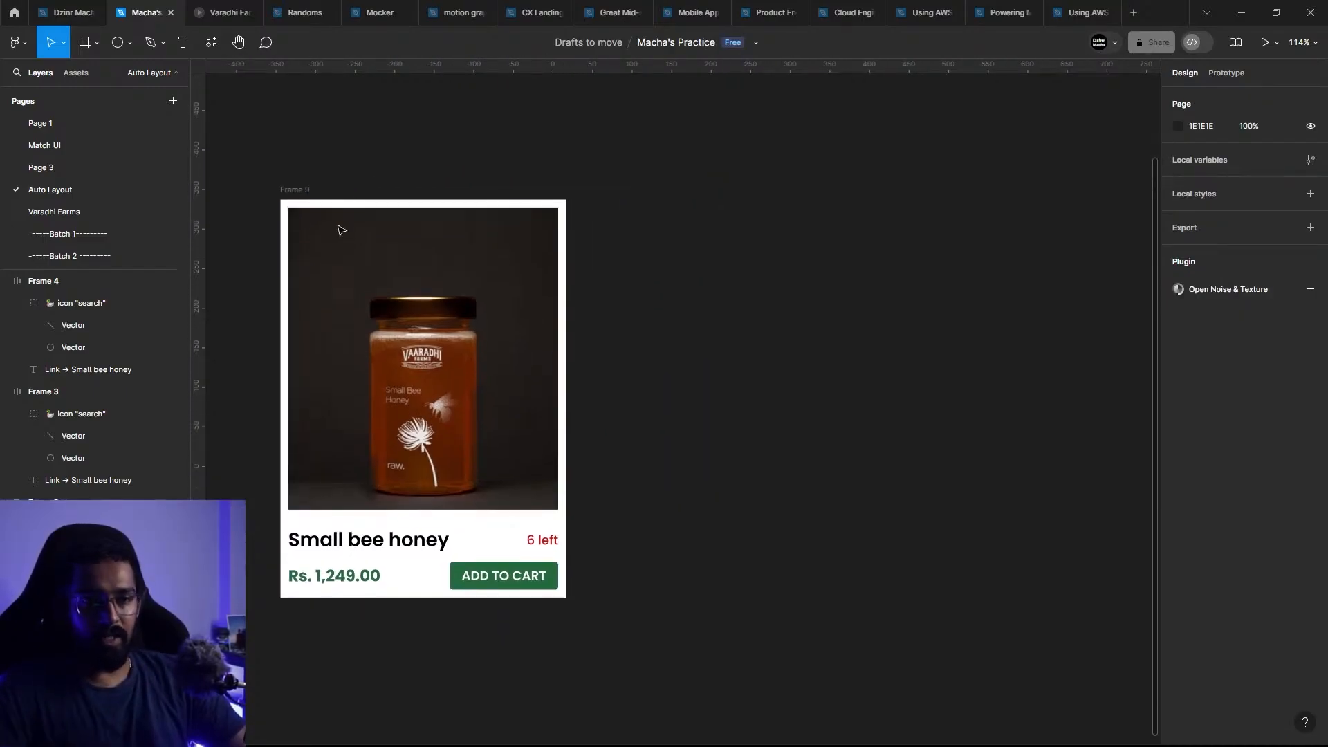
click(295, 193)
drag(296, 199, 620, 197)
click(973, 412)
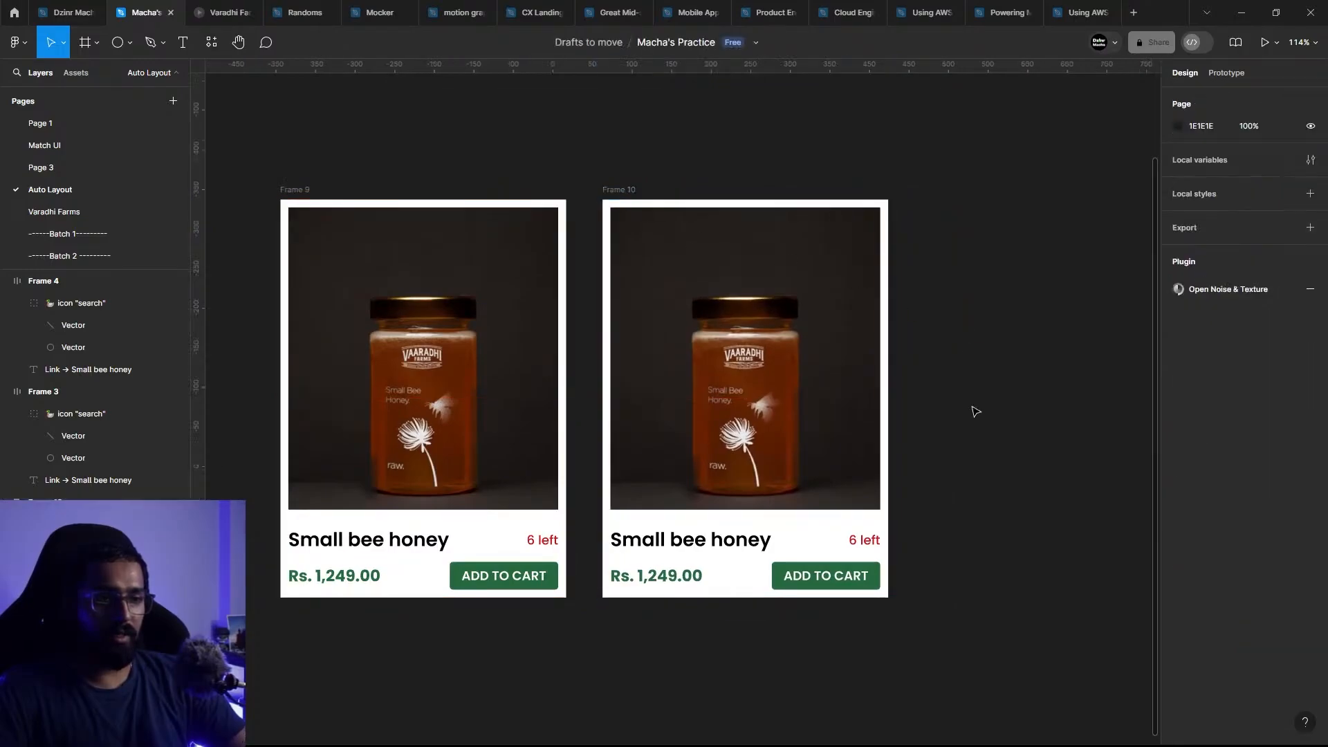
Step: Replace the duplicate card's title with "Wild Raw Honey", copied from the product card on the Varadhi Farms page
click(54, 211)
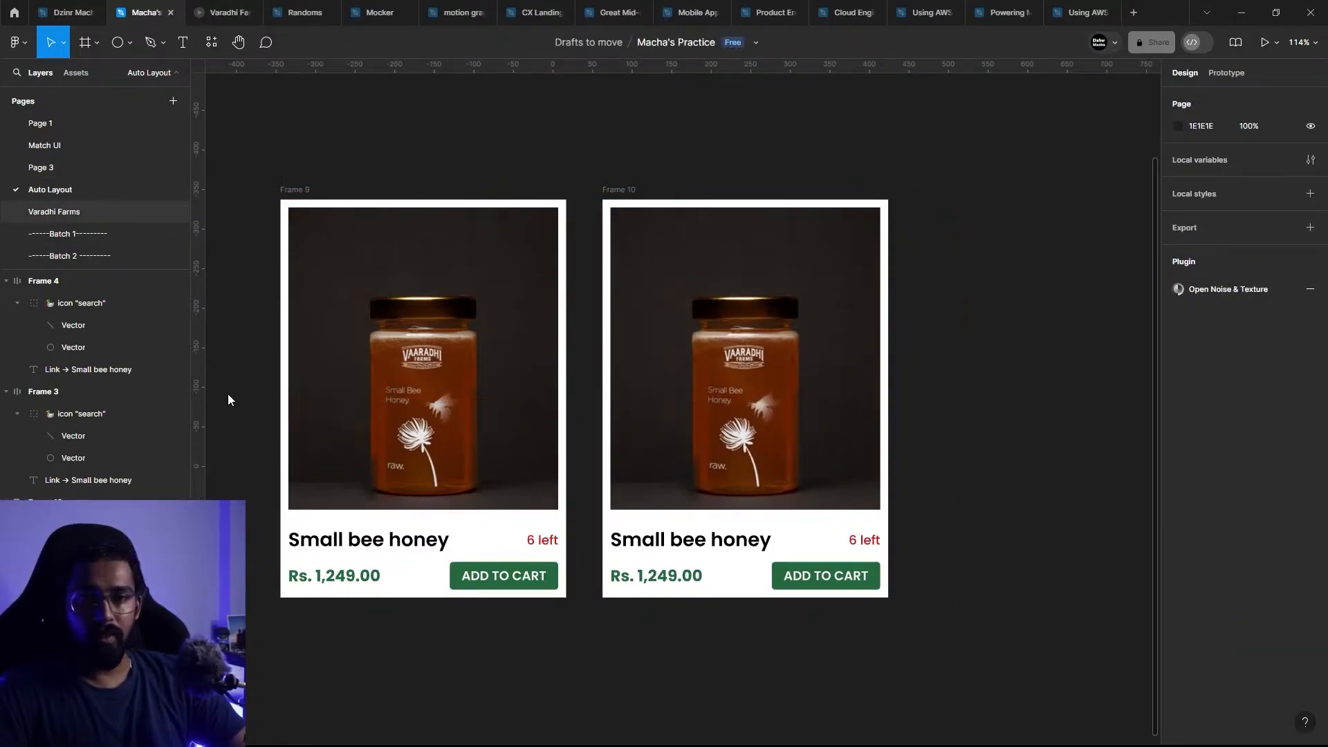
scroll(632, 339, up, 5)
click(631, 339)
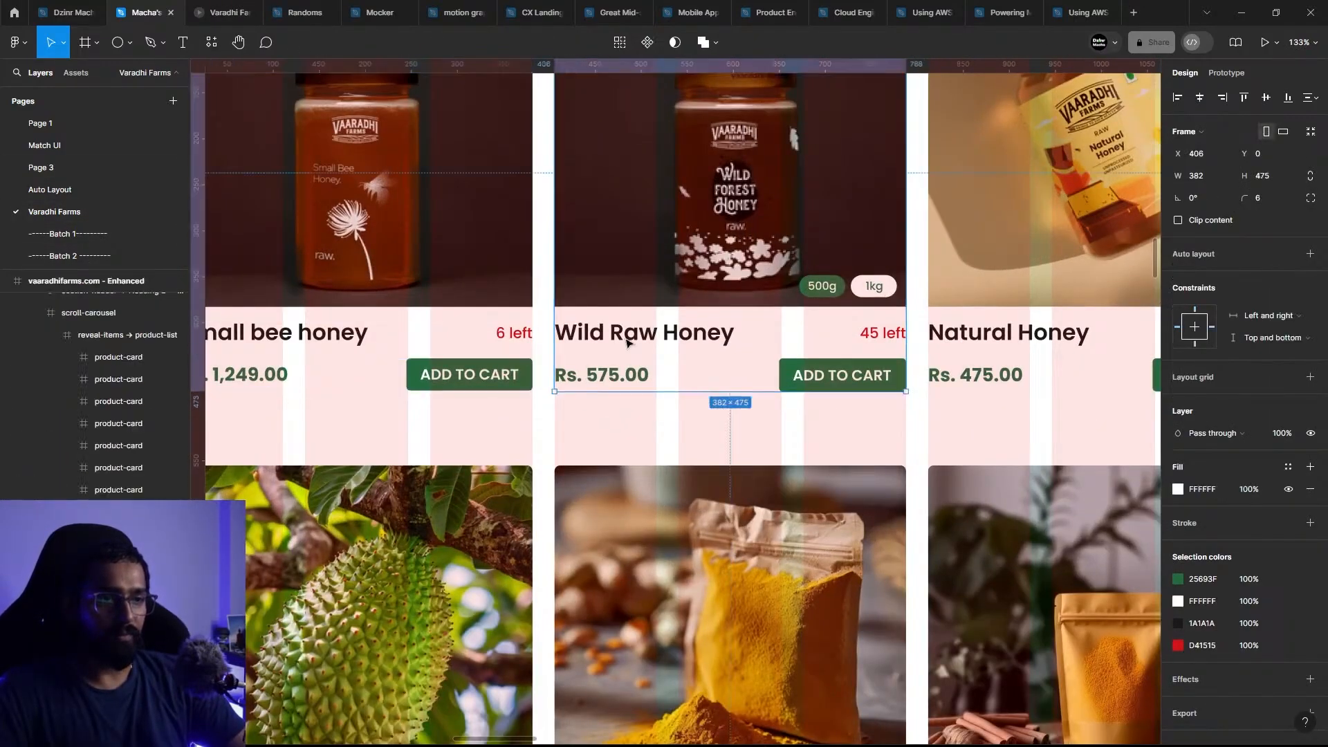
double_click(627, 339)
key(ctrl+c)
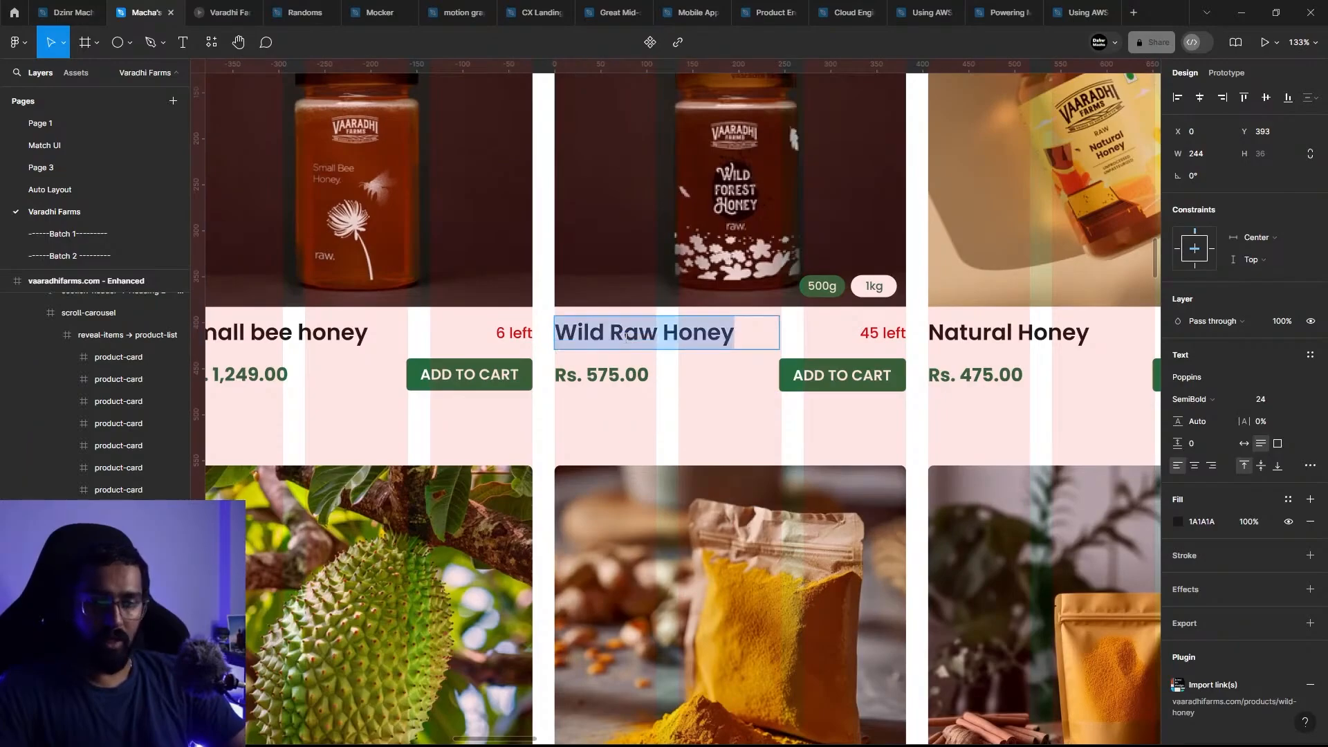
click(95, 196)
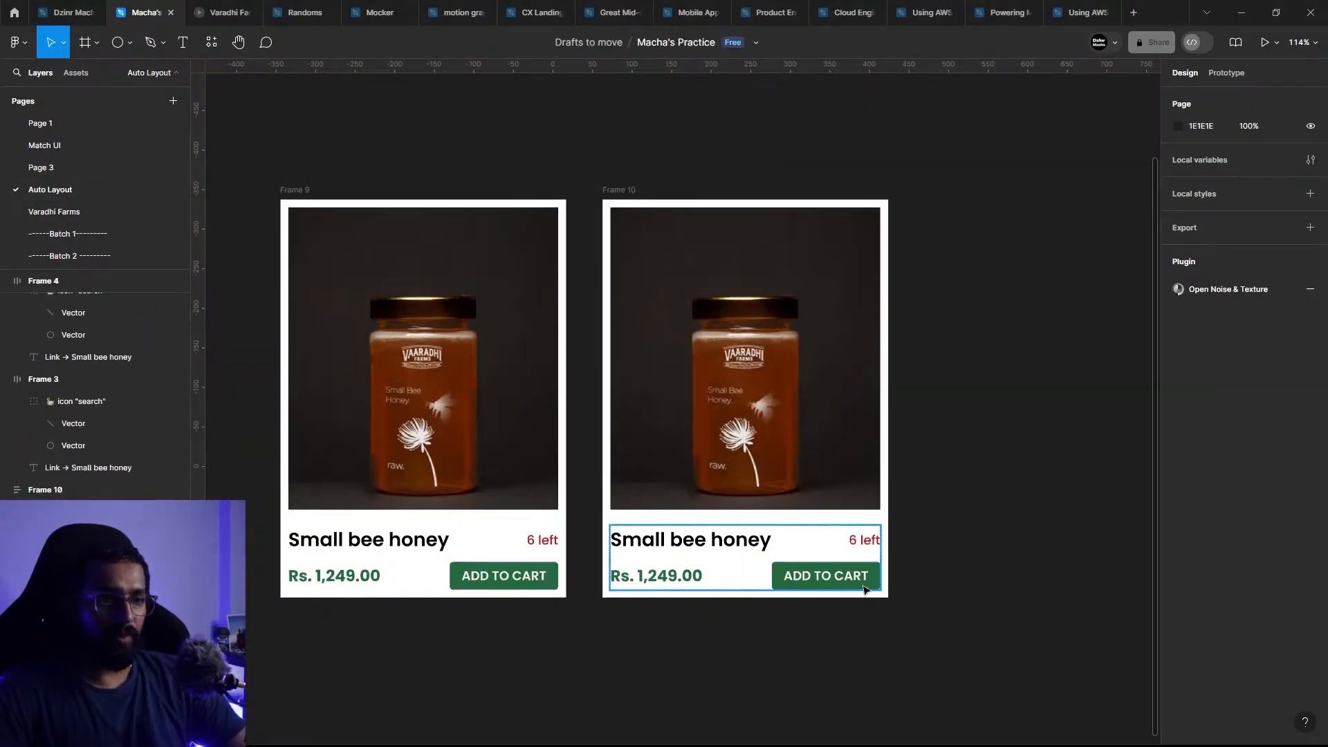
double_click(732, 546)
double_click(732, 546)
key(ctrl+v)
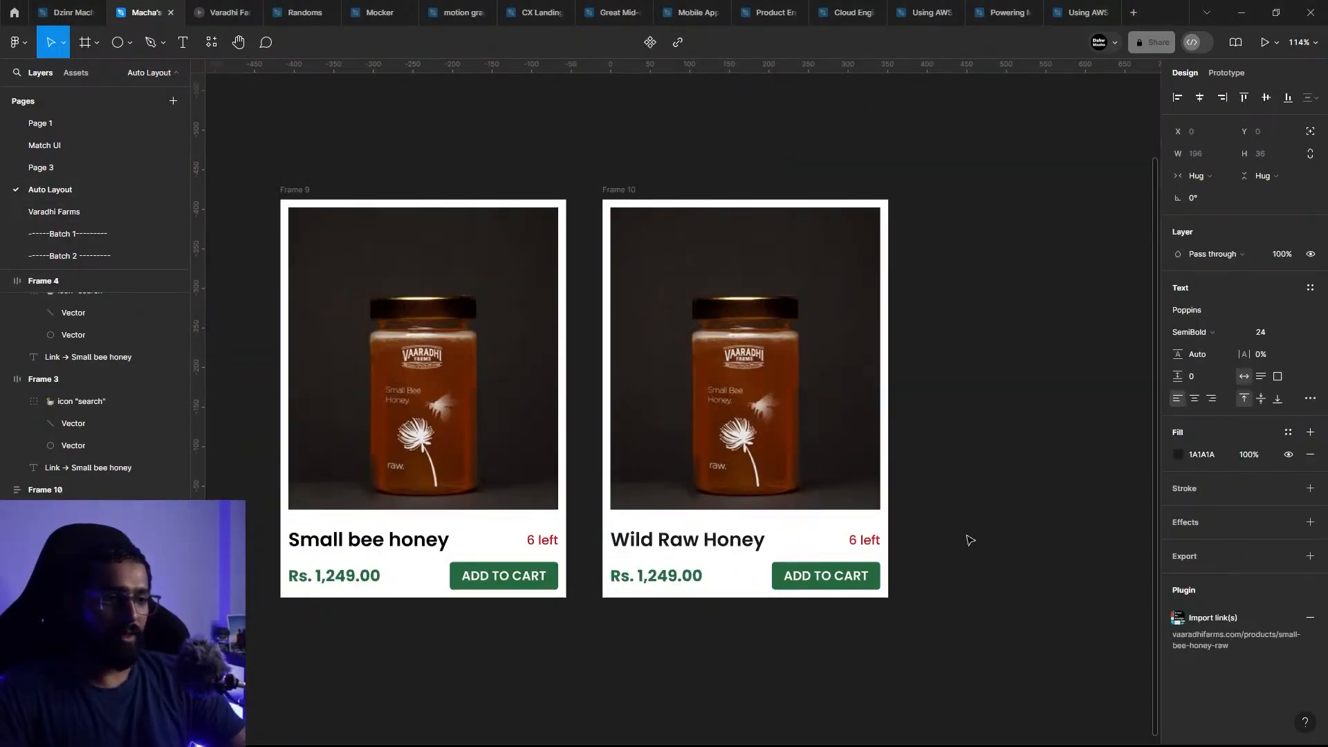
key(Escape)
Step: Replace the Wild Raw Honey card's price with "Rs. 575.00", copied from the matching product on the Varadhi Farms page
key(alt+Tab)
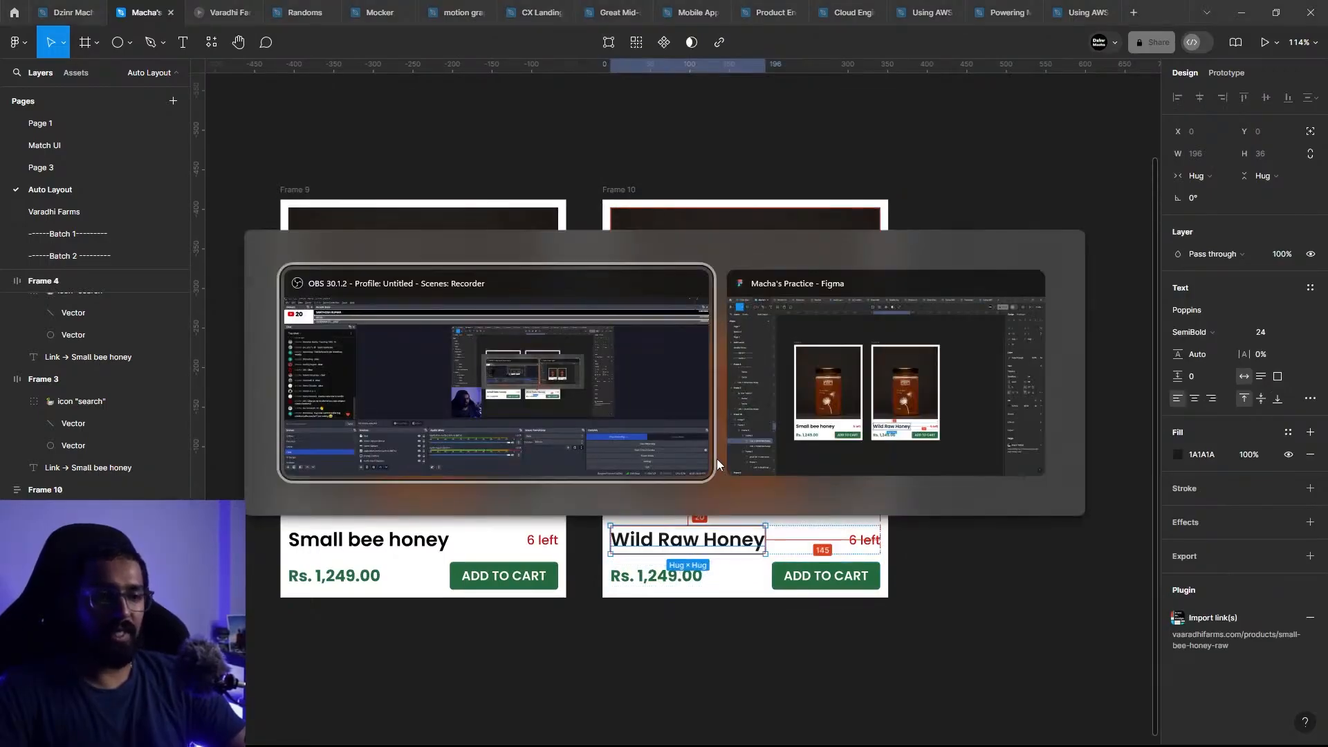
click(95, 212)
click(609, 374)
double_click(631, 374)
key(ctrl+c)
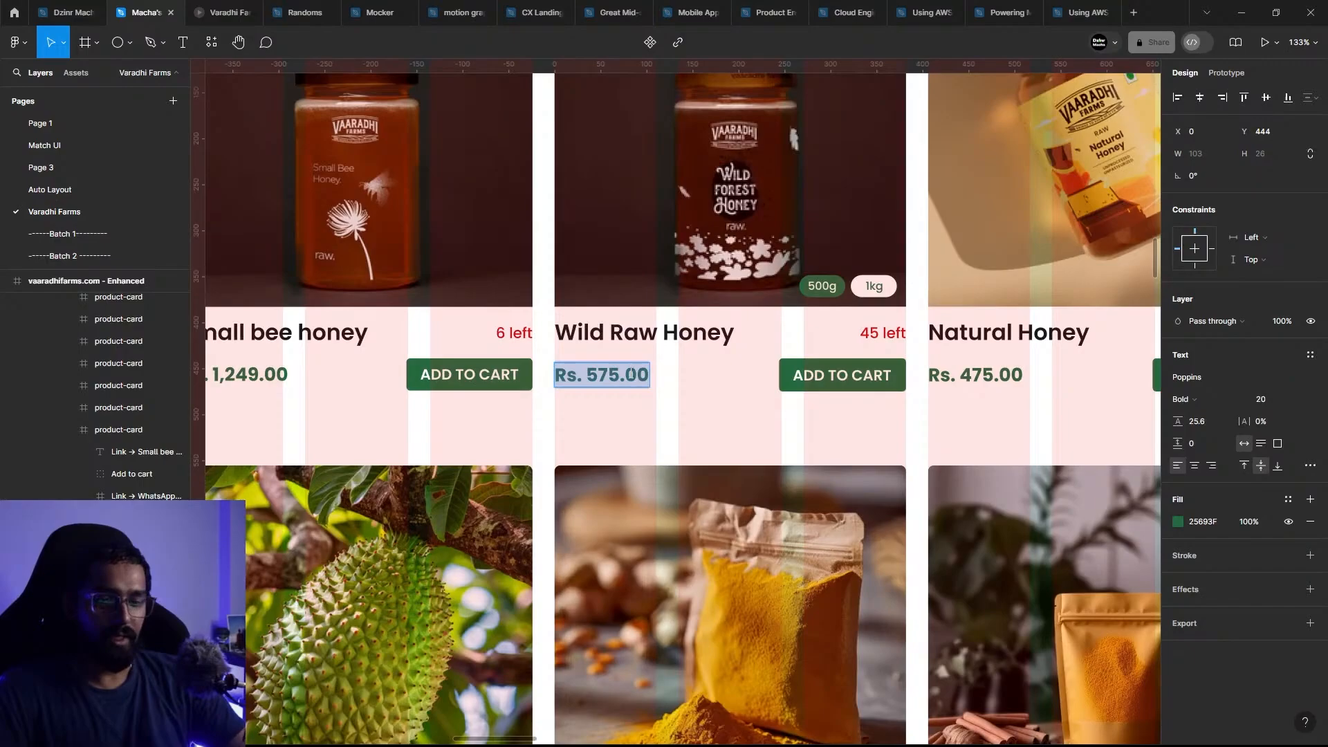
click(97, 190)
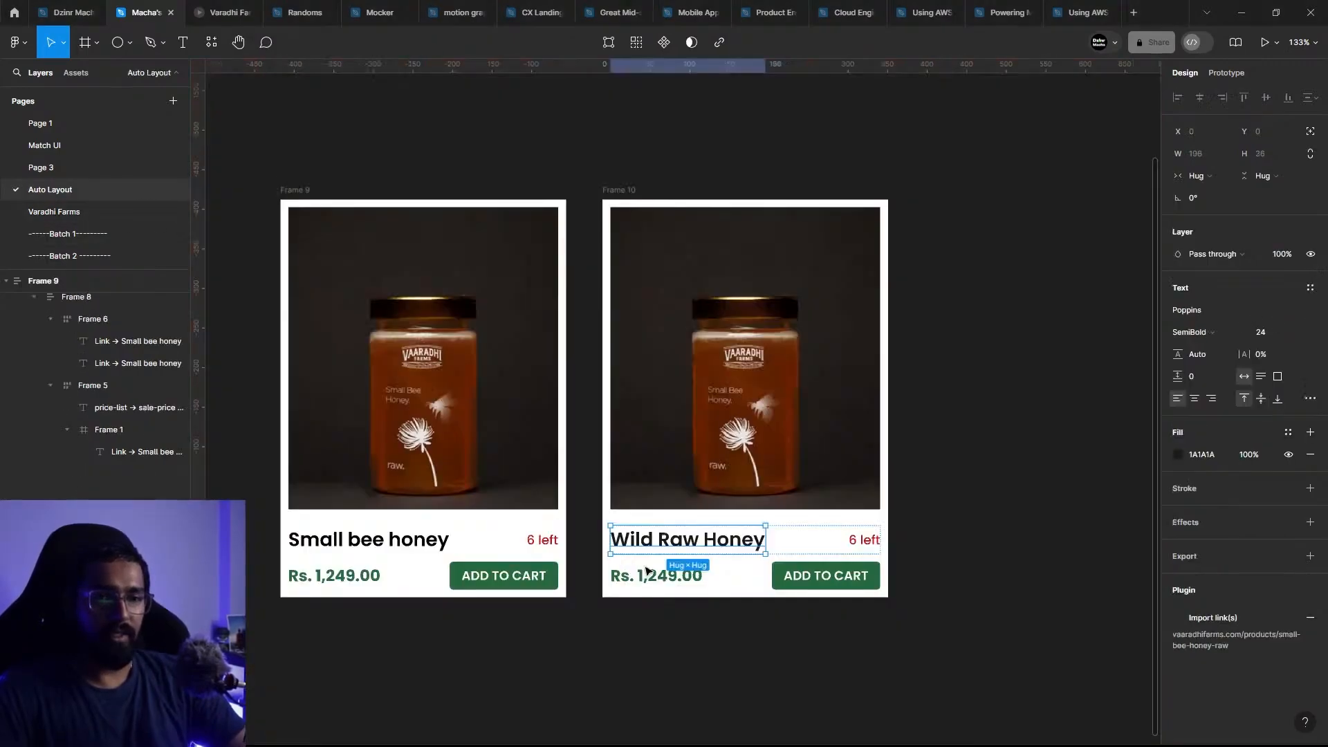
click(687, 585)
double_click(687, 585)
key(Return)
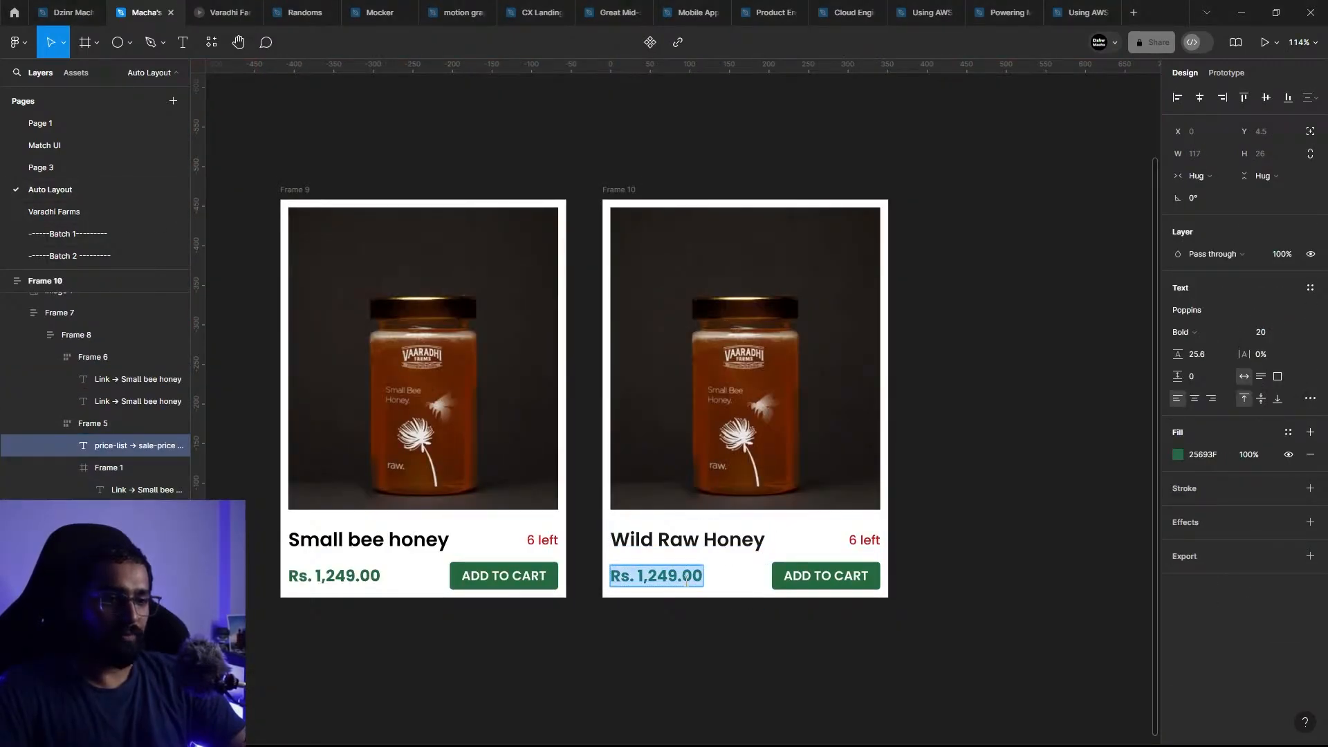
key(ctrl+v)
Step: Change the stock label on the Wild Raw Honey card to "45 left"
click(869, 541)
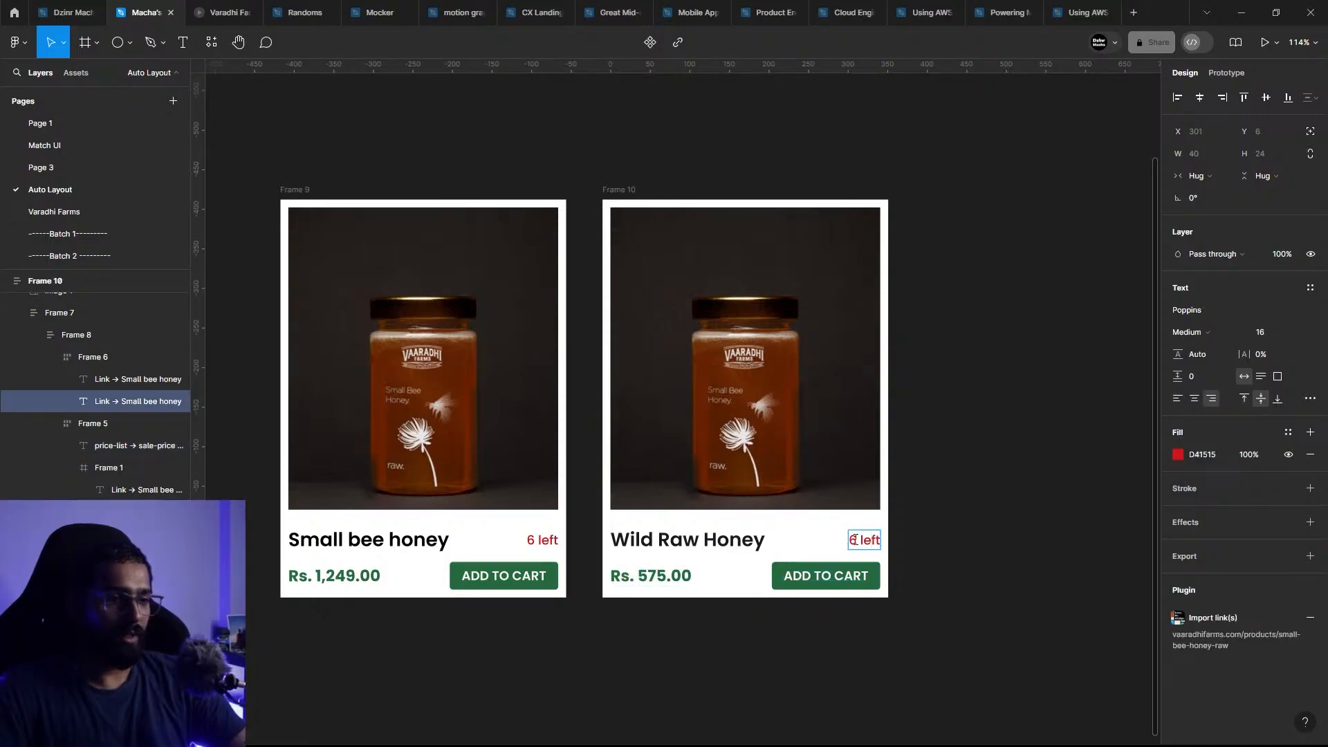
text(5)
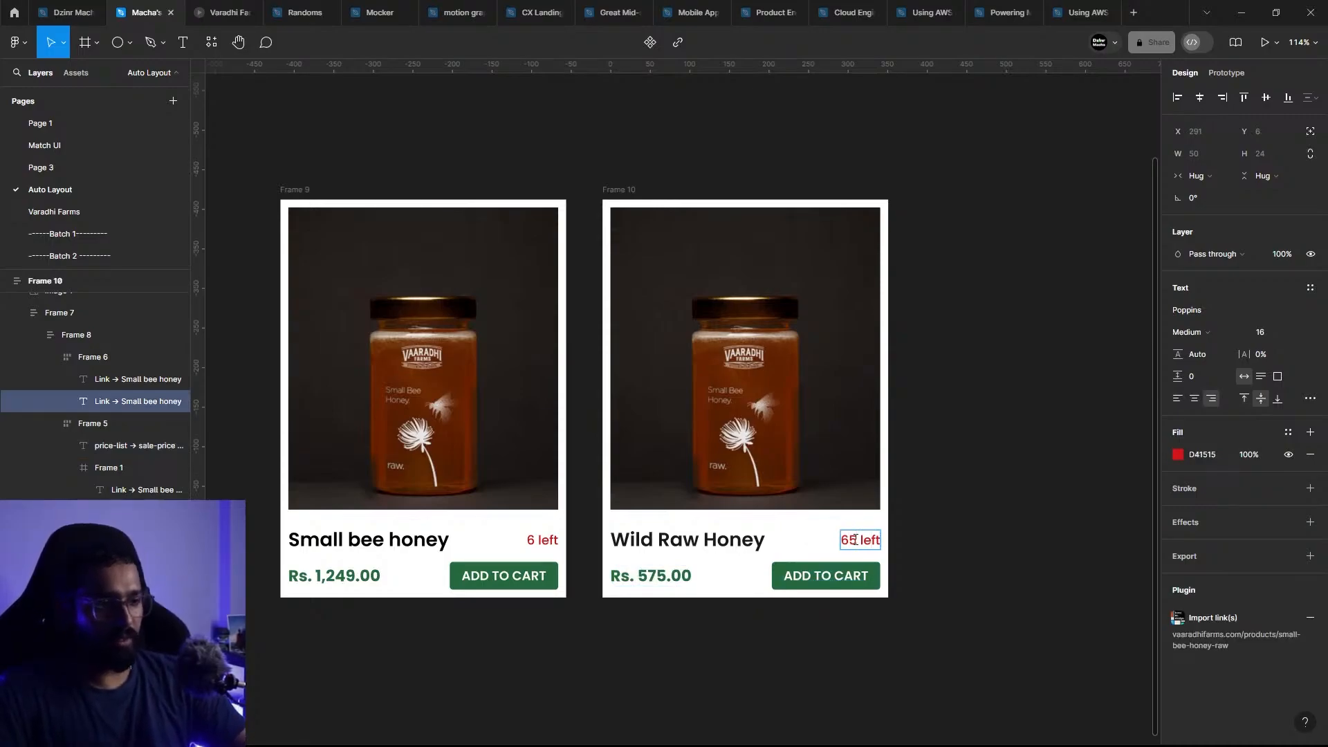
key(BackSpace)
key(BackSpace)
text(45)
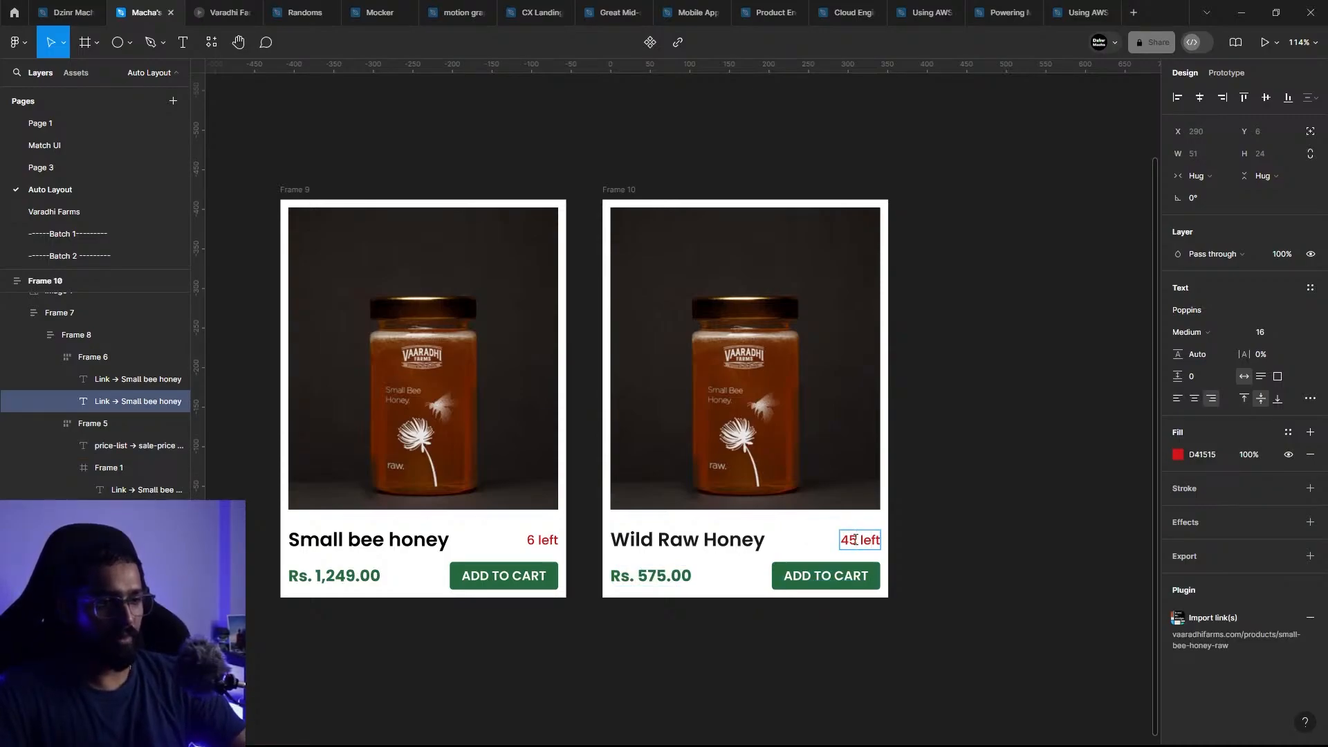
key(Escape)
Step: Replace the Wild Raw Honey card's image with the wild forest honey picture, copied as PNG from the Varadhi Farms page
key(alt+Tab)
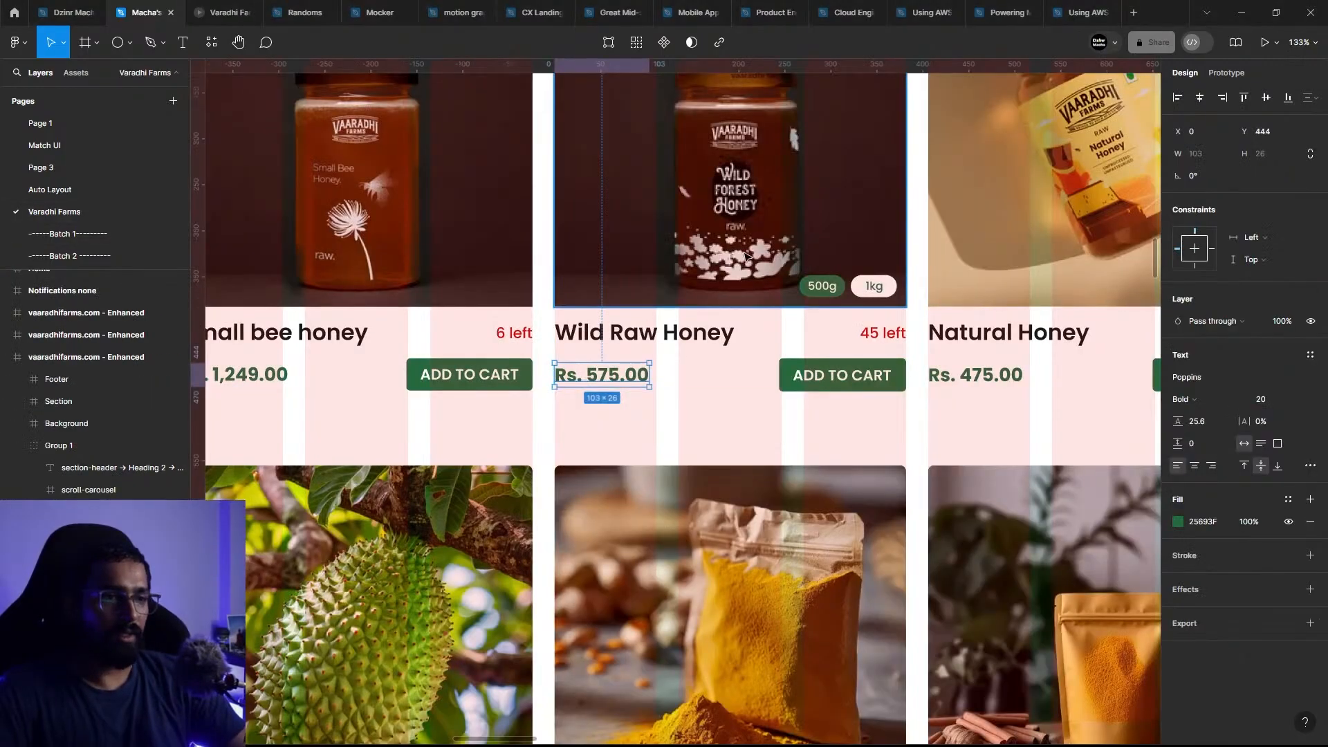
click(746, 256)
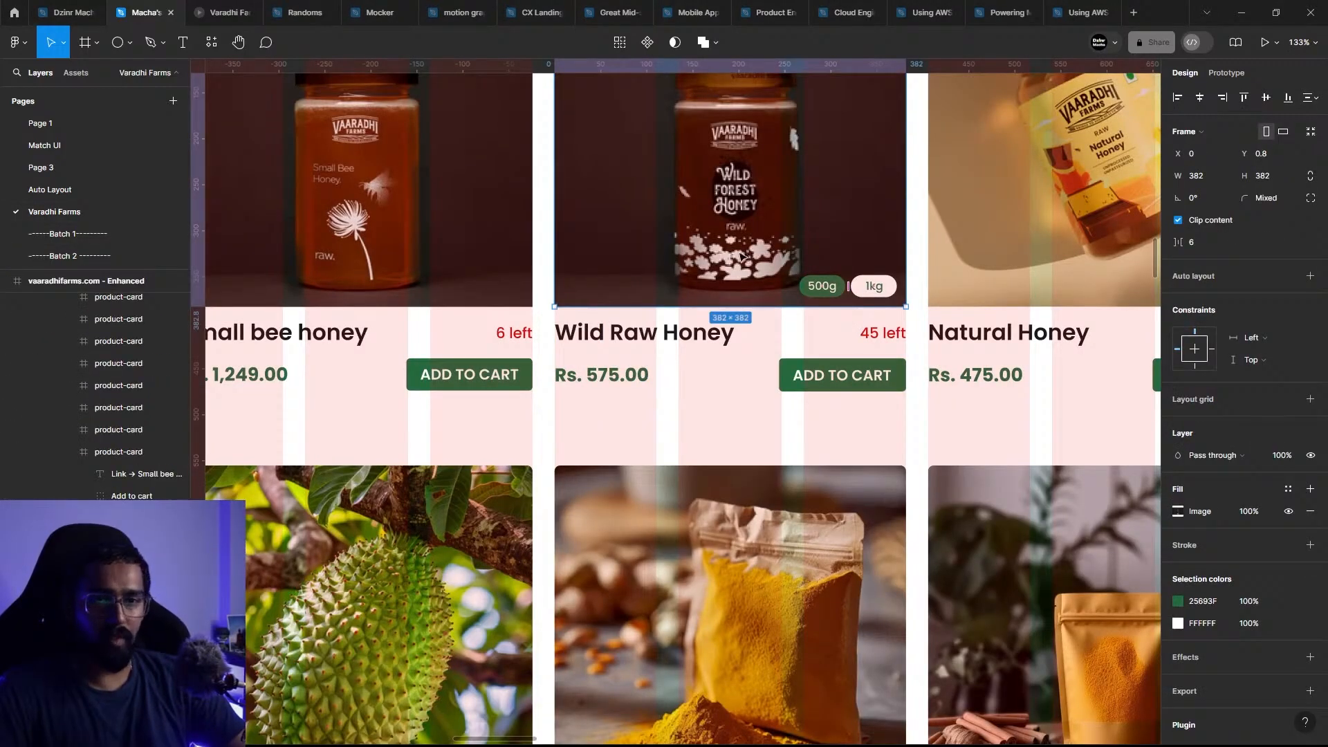
key(ctrl+shift+c)
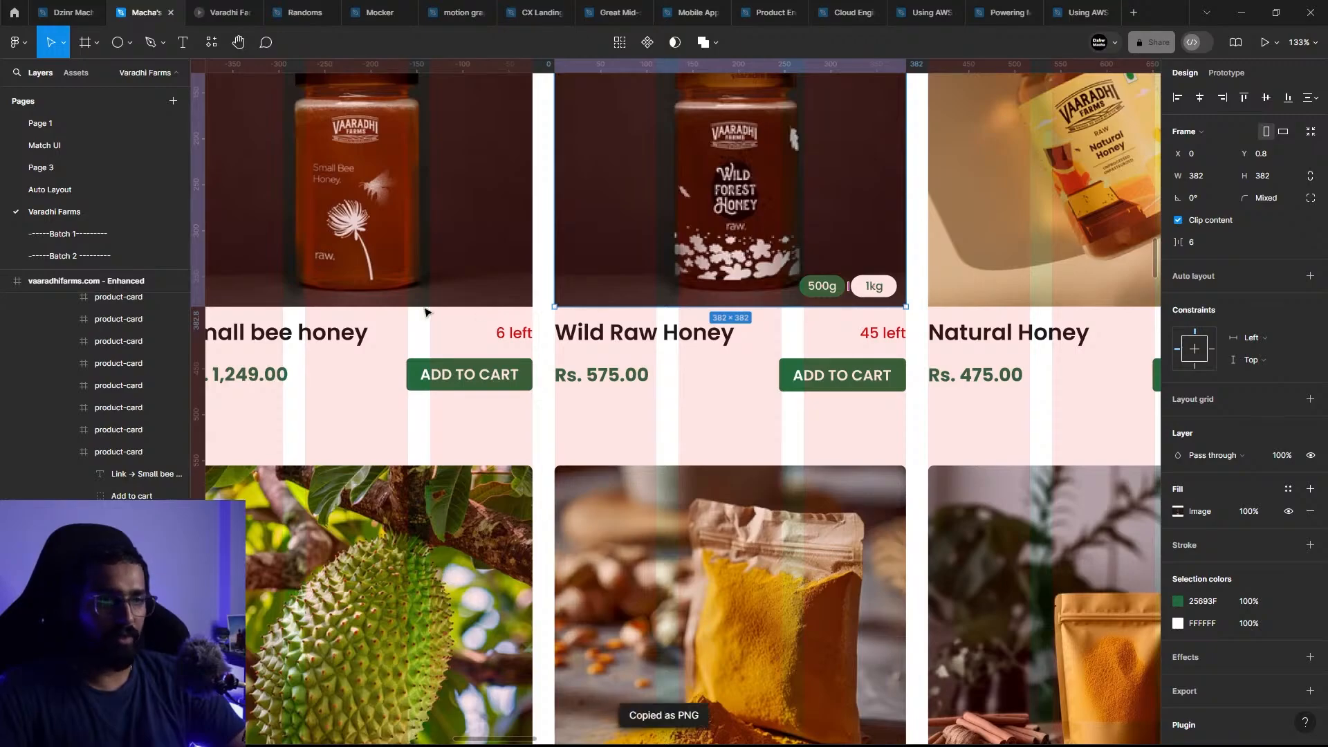
click(90, 189)
click(775, 337)
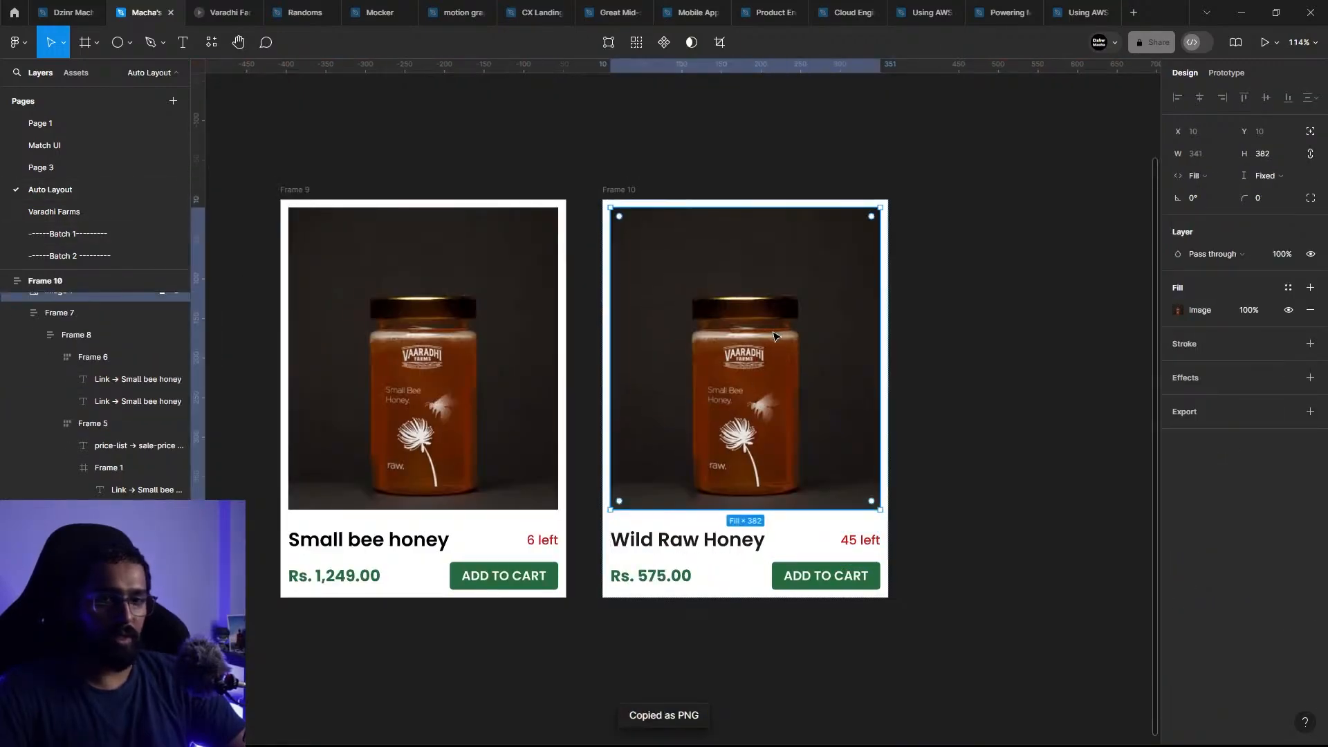
key(ctrl+v)
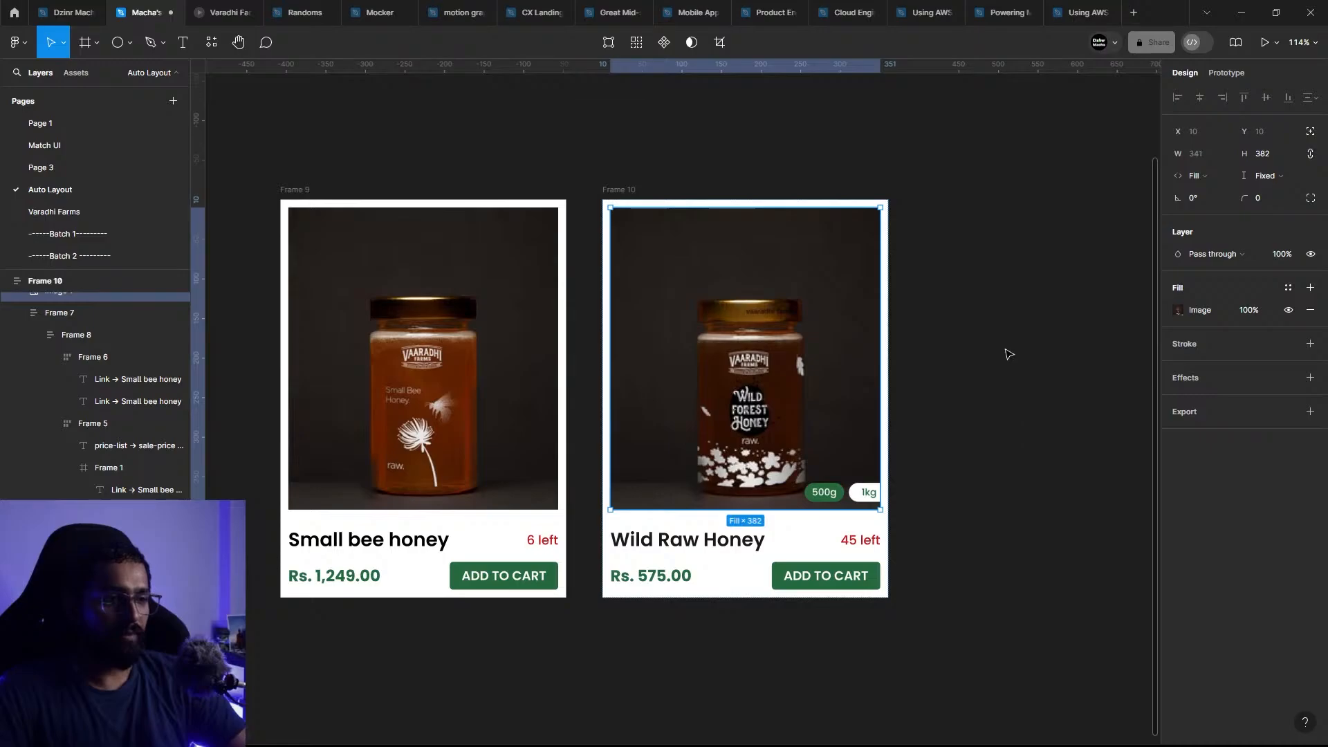
click(1000, 346)
click(658, 350)
click(658, 111)
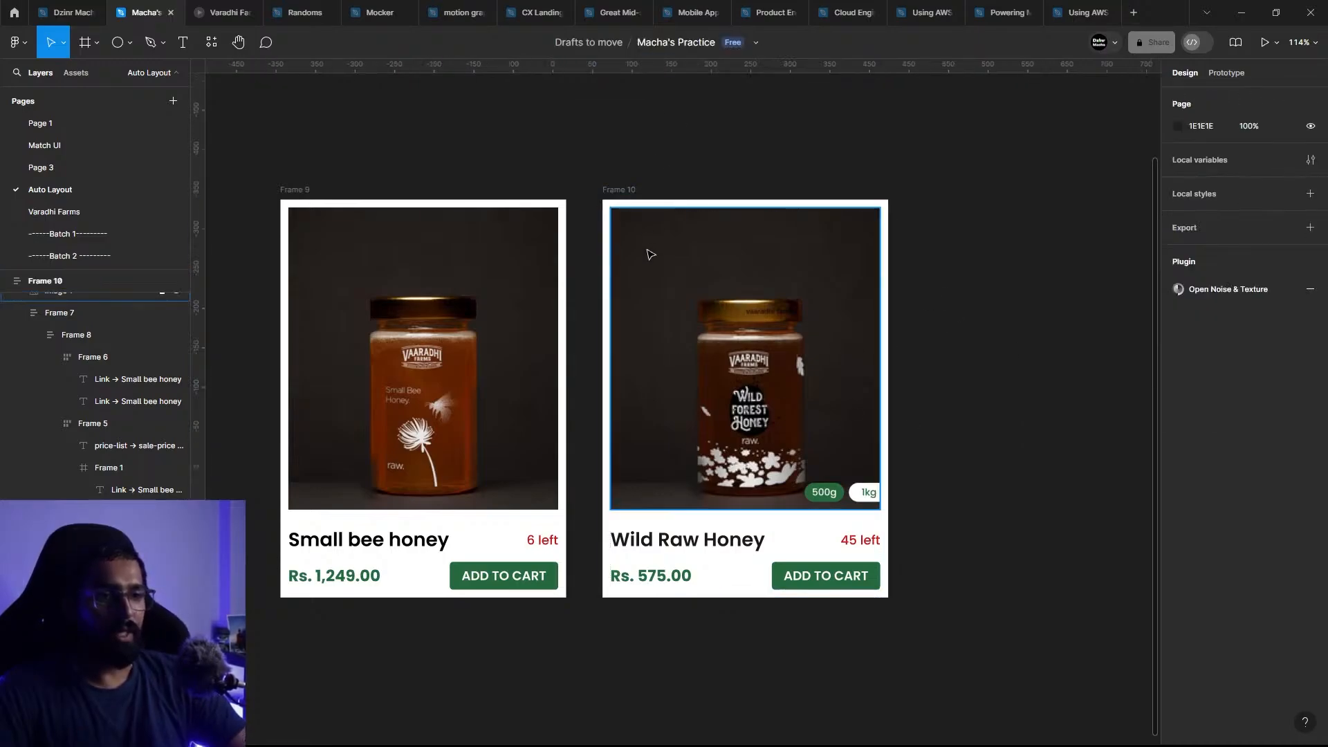
click(650, 255)
click(636, 177)
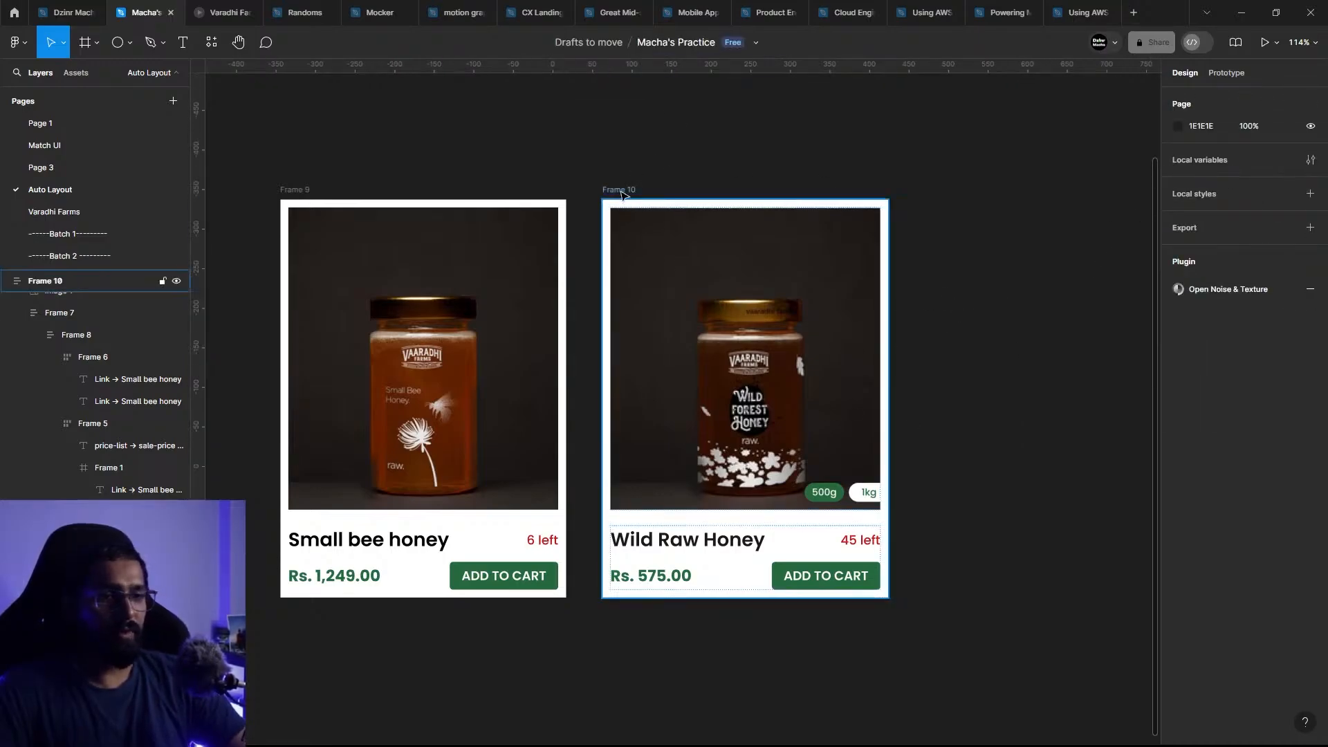
click(623, 190)
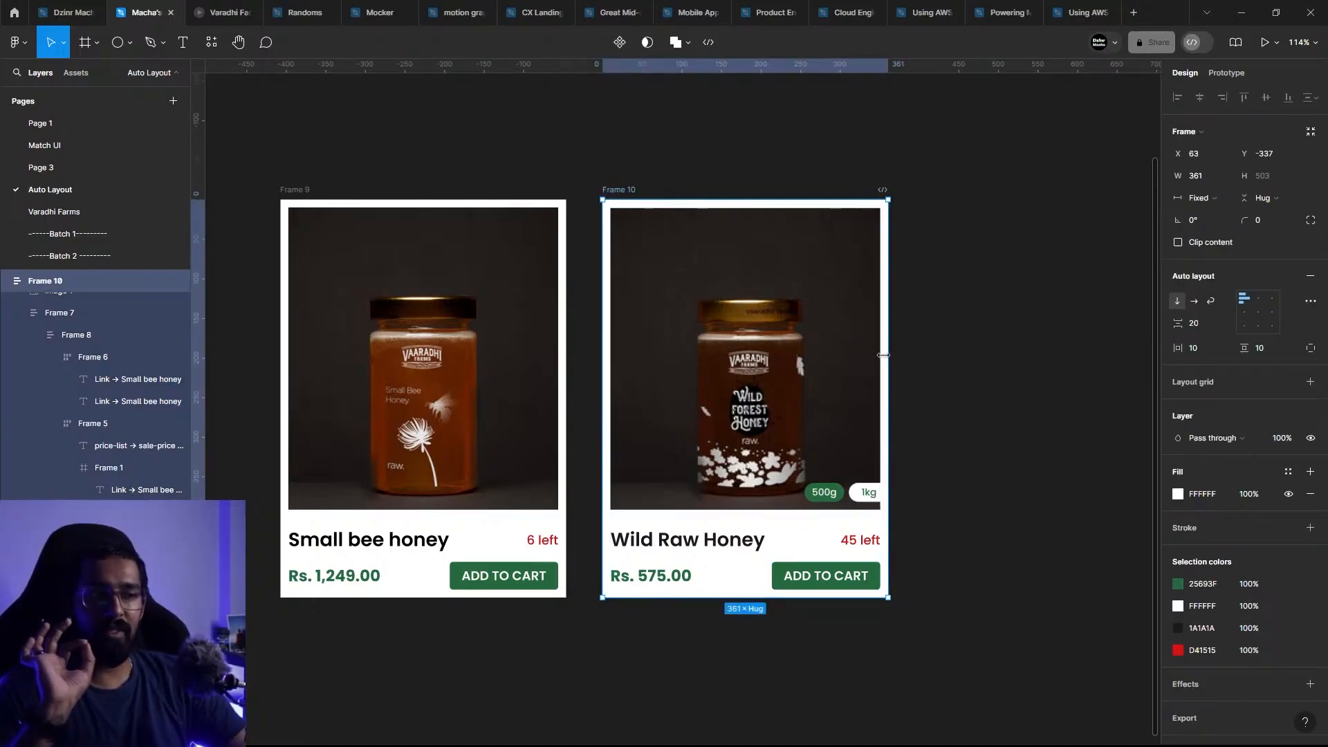
drag(895, 355, 888, 401)
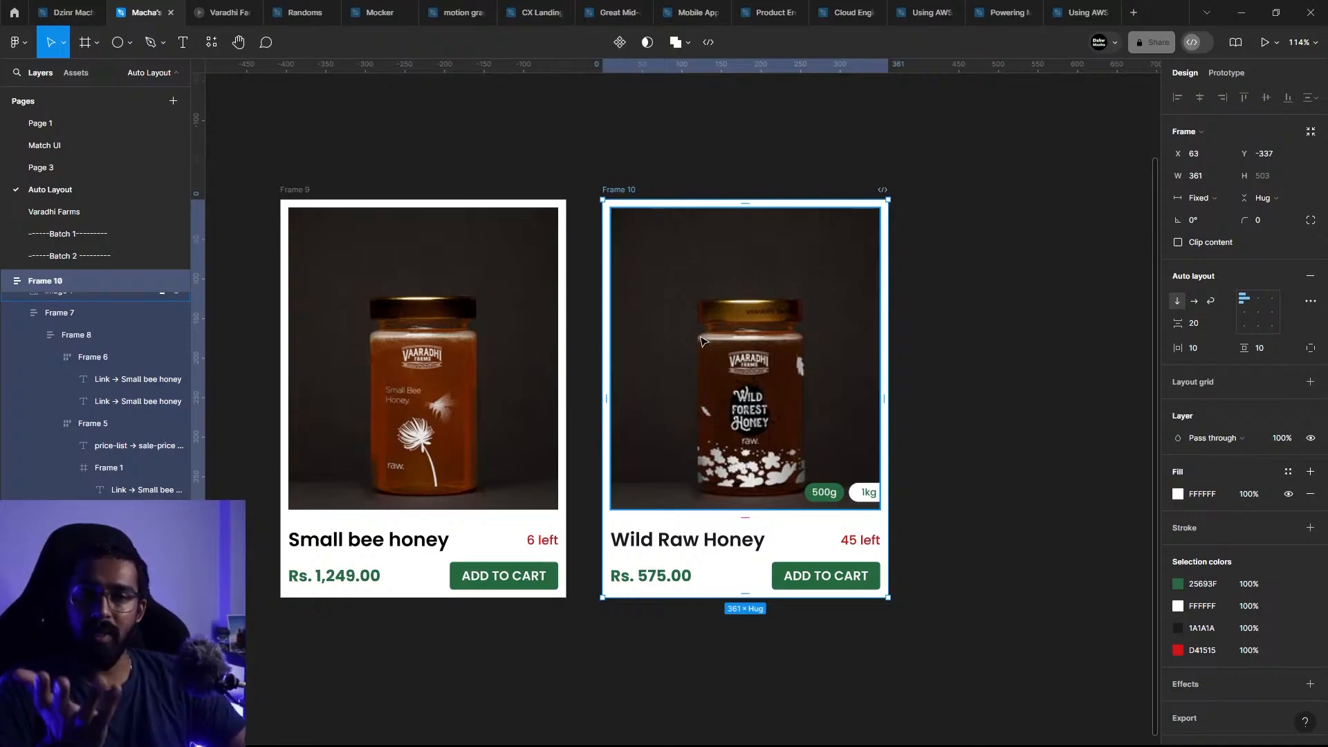
click(559, 662)
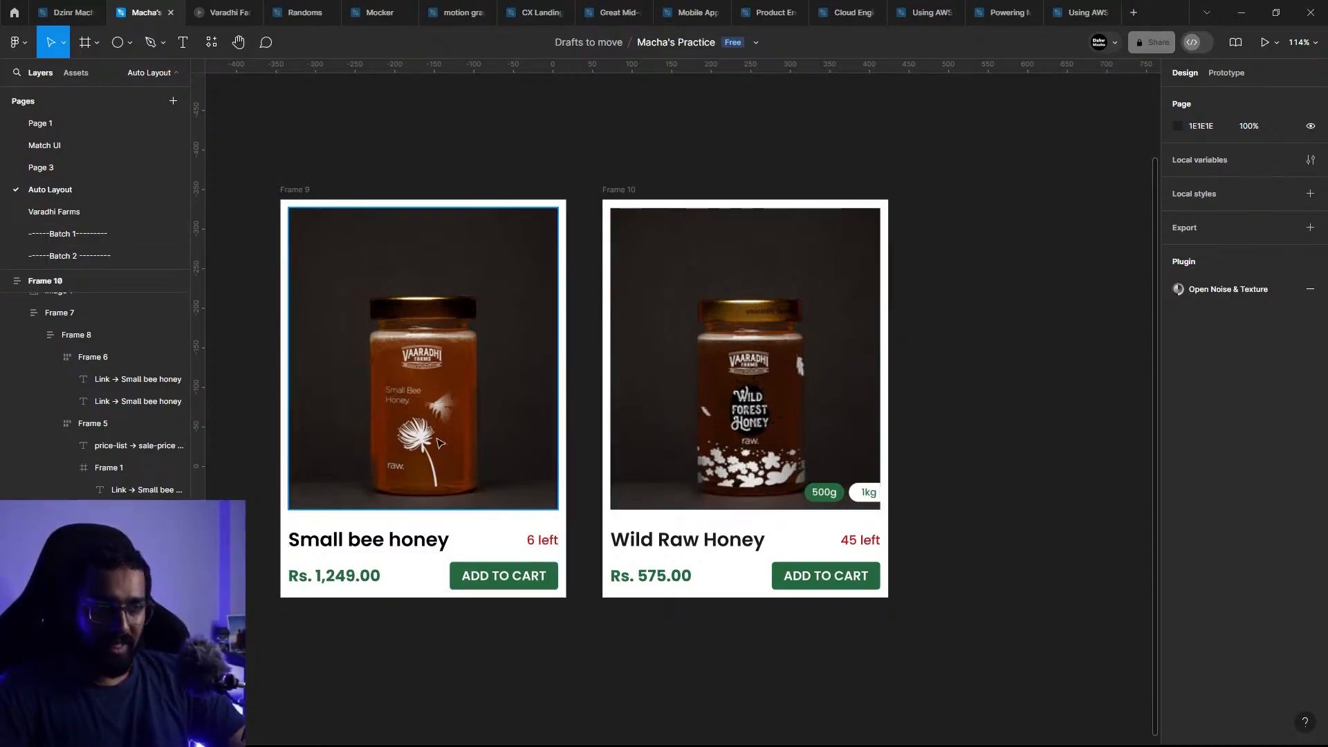
Step: Wrap the two product cards together in a new horizontal auto layout frame
scroll(434, 415, down, 5)
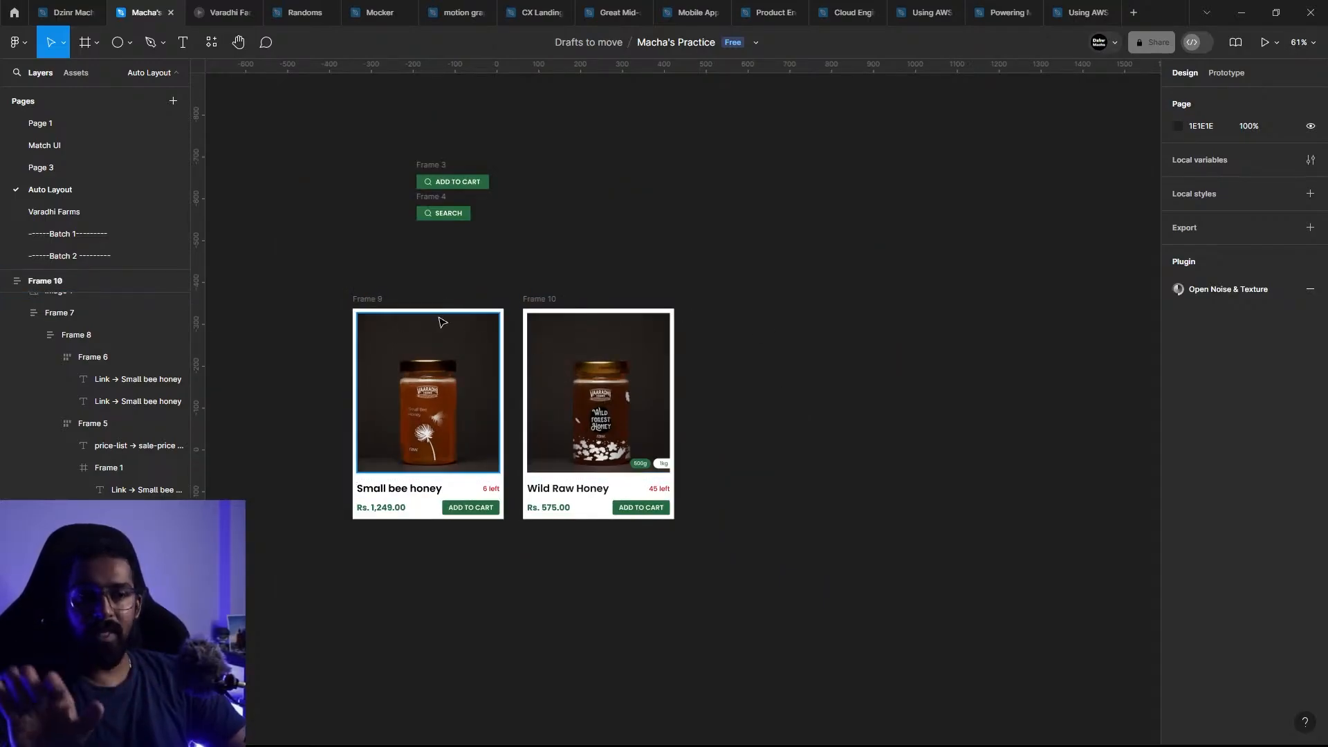
drag(300, 278, 419, 332)
drag(753, 559, 772, 526)
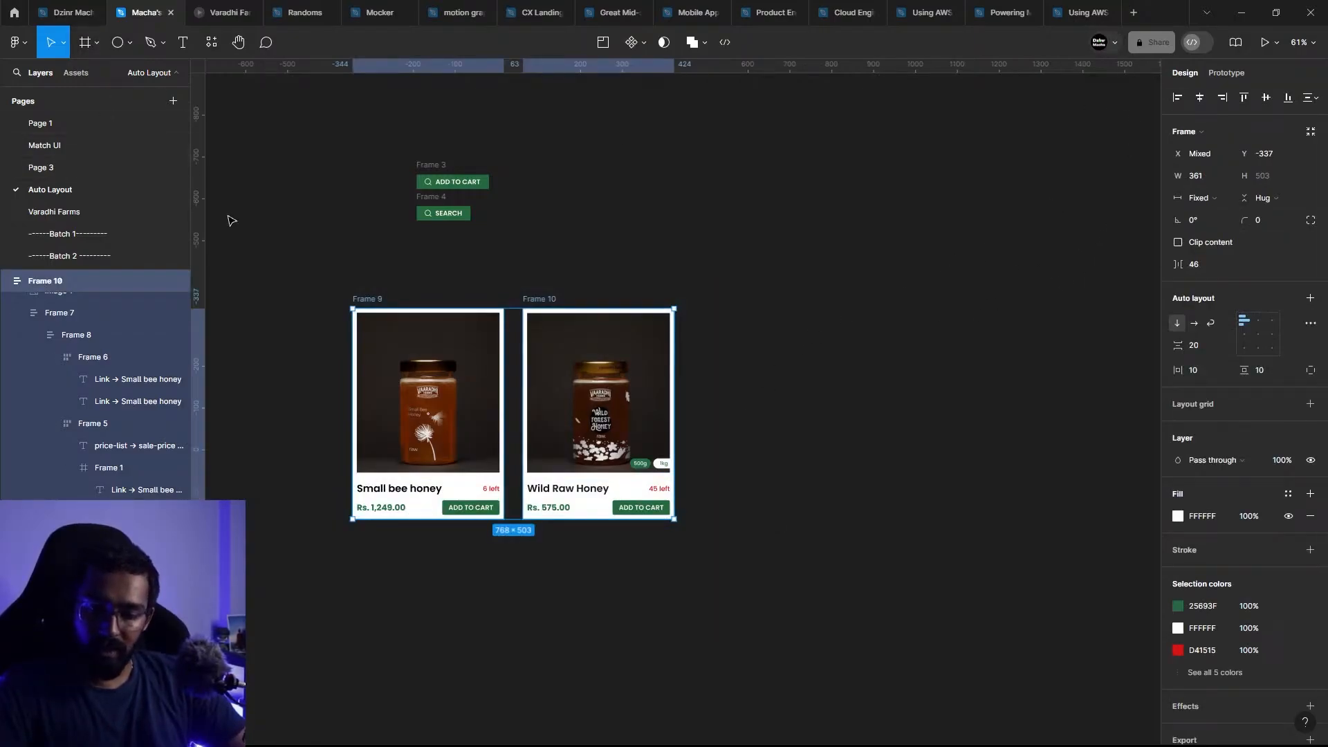
key(shift+a)
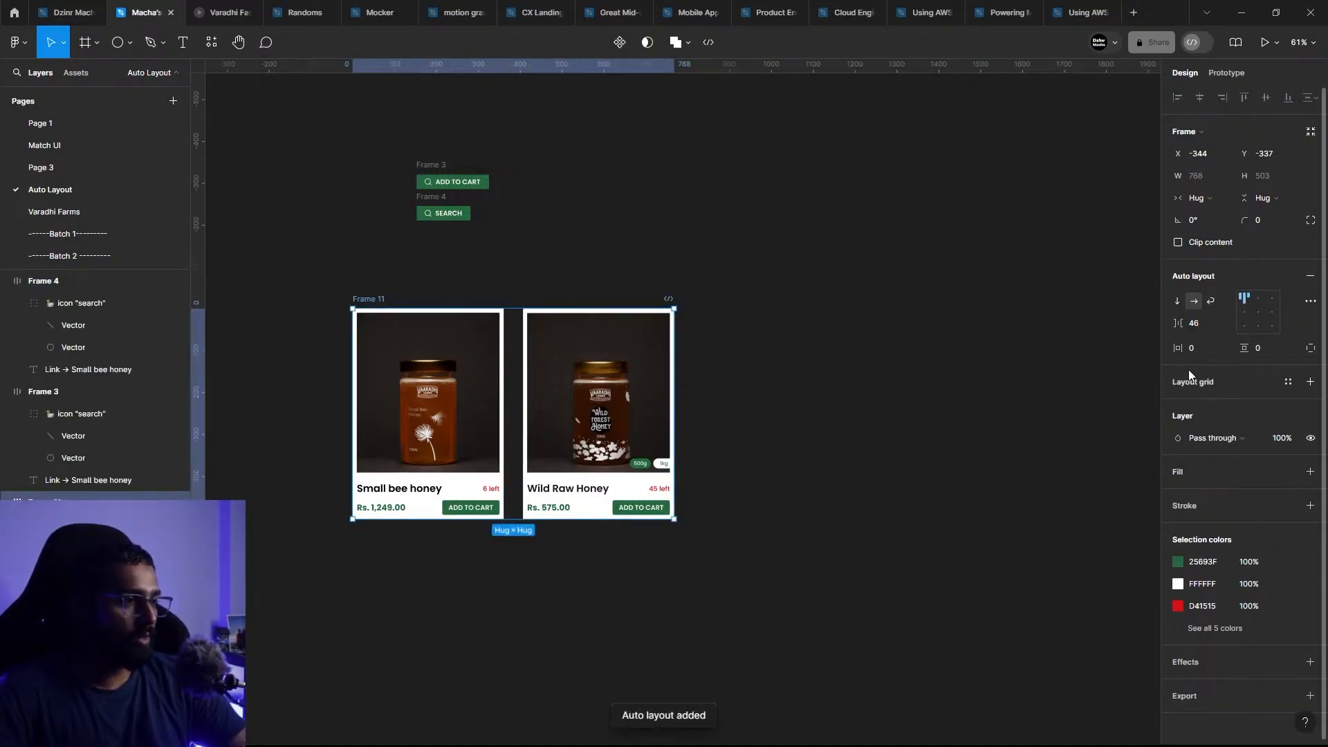
Step: Set the new outer frame's horizontal padding to 50 and its vertical padding to 100
text(50)
key(Tab)
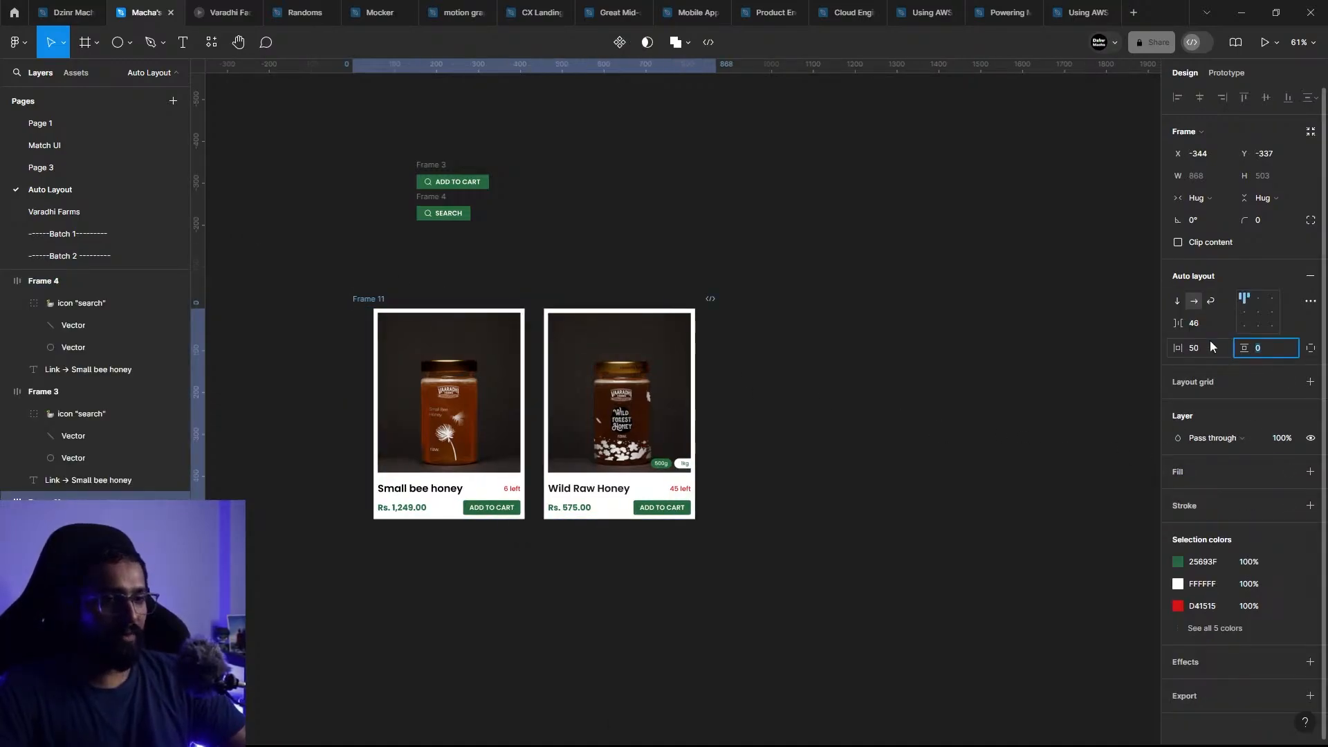
text(100)
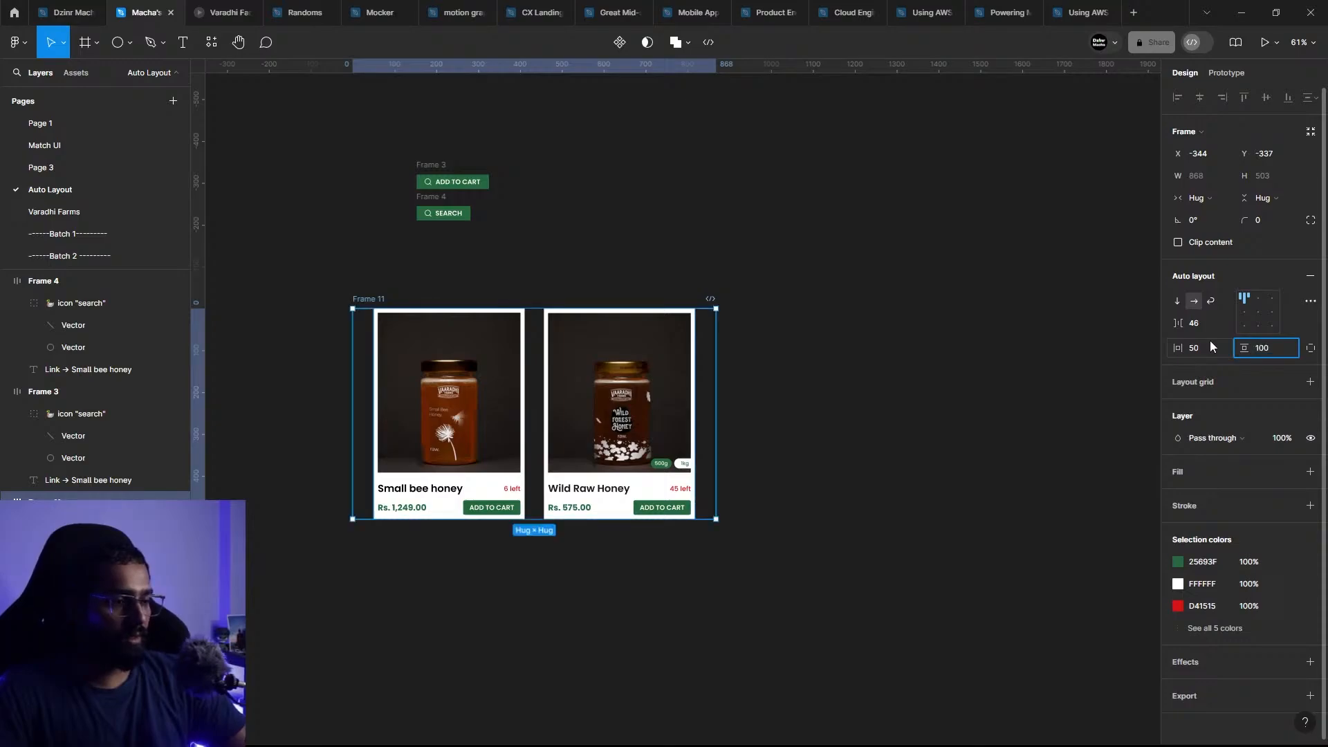
key(Return)
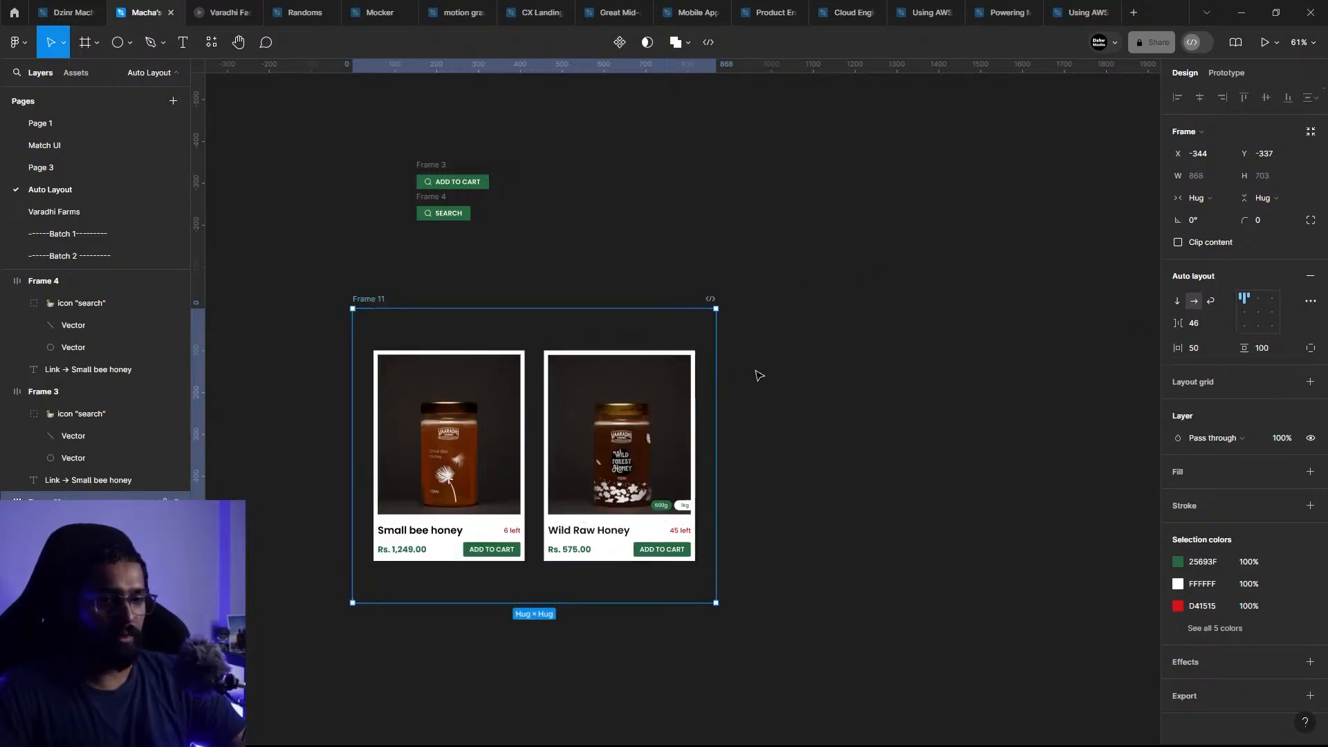
Step: Add a mid-grey 979797 fill to the outer frame holding both cards
click(1310, 472)
click(1179, 494)
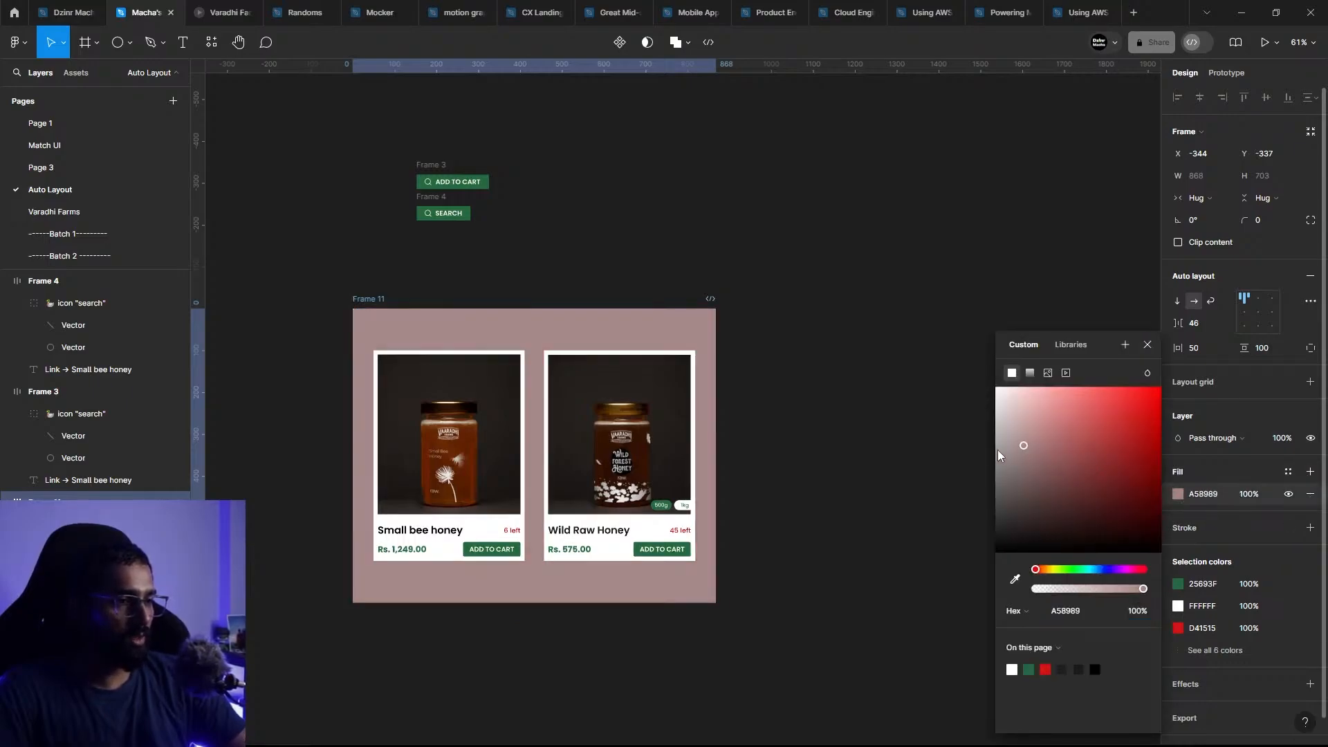
drag(1023, 445, 894, 523)
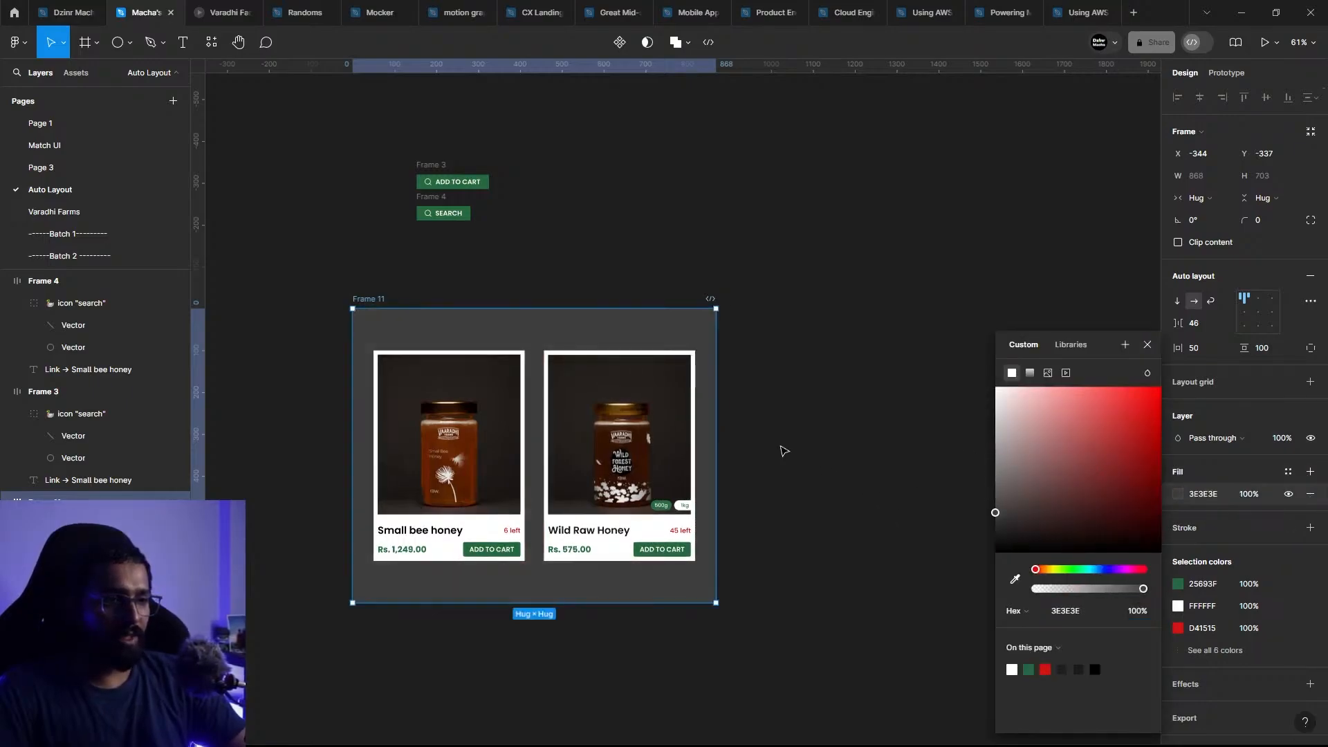
drag(992, 495, 972, 465)
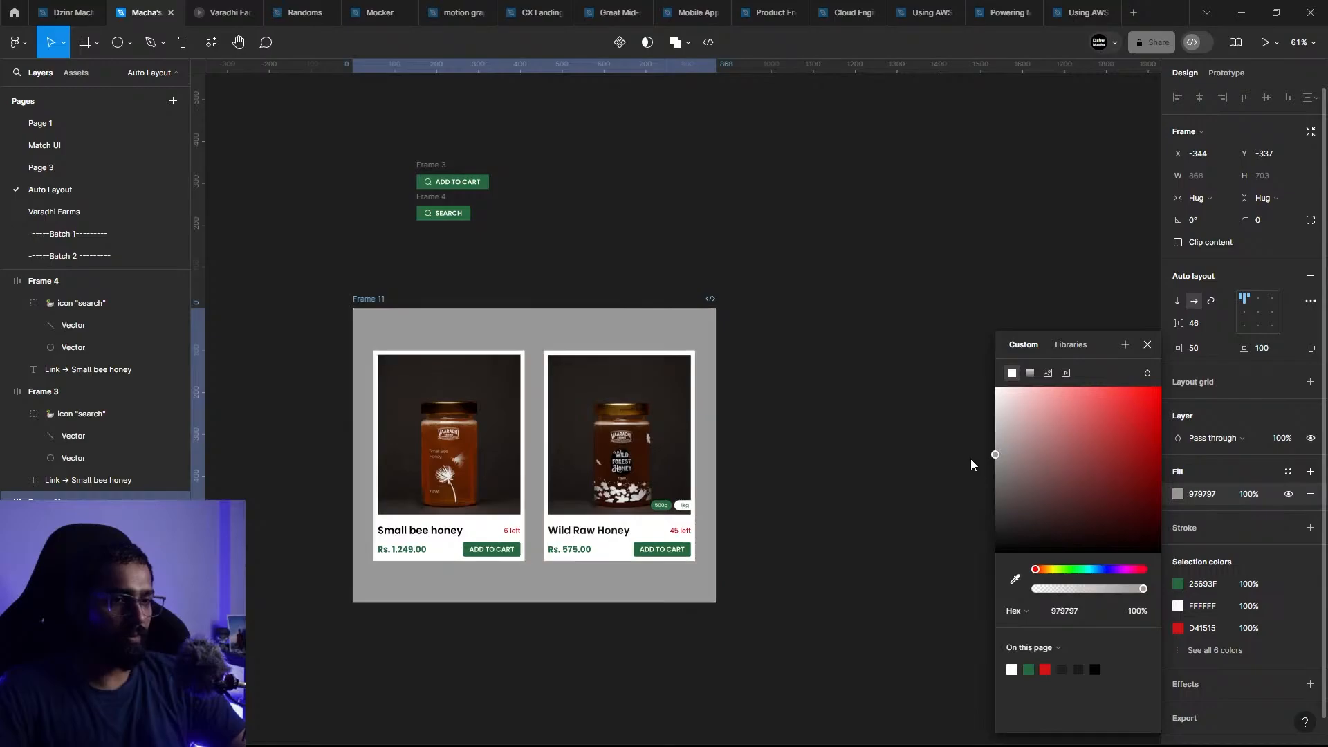
click(785, 425)
Step: Set the horizontal resizing of both product cards inside the grey frame to Fill container
scroll(411, 543, up, 5)
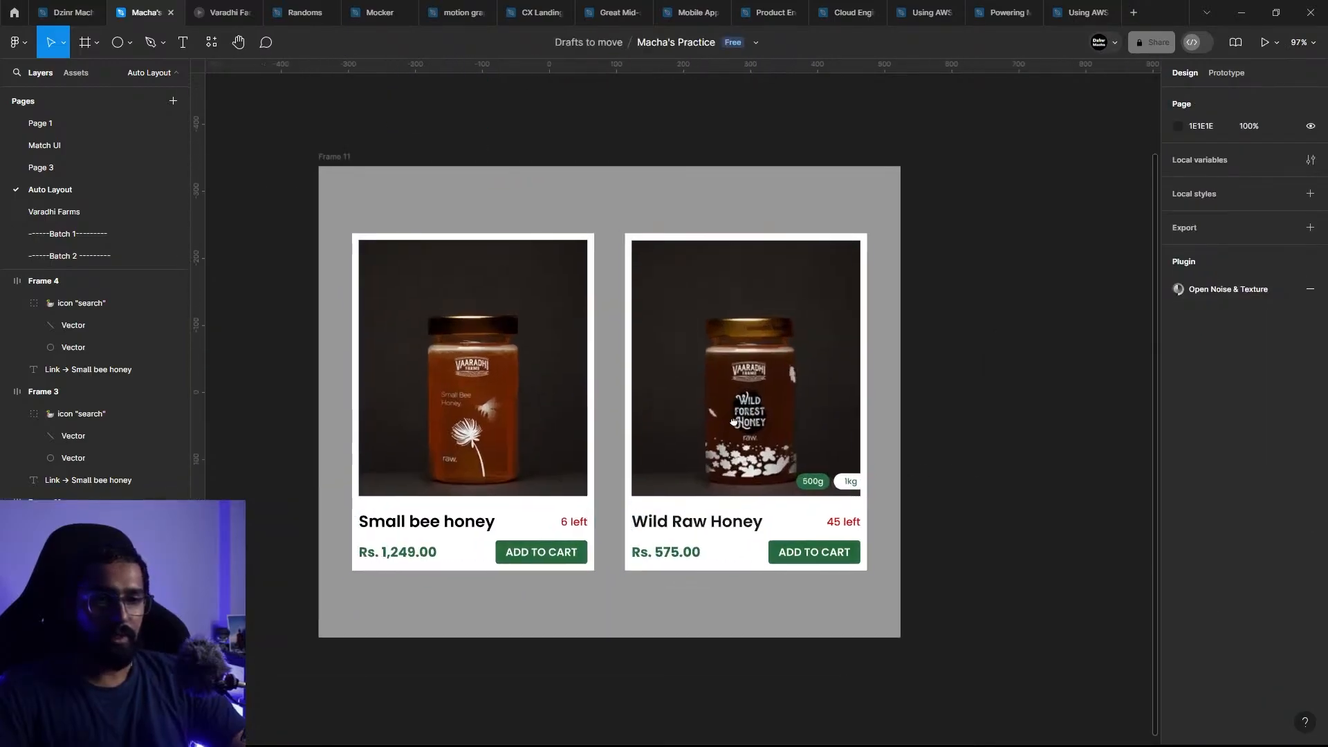
click(367, 174)
click(416, 282)
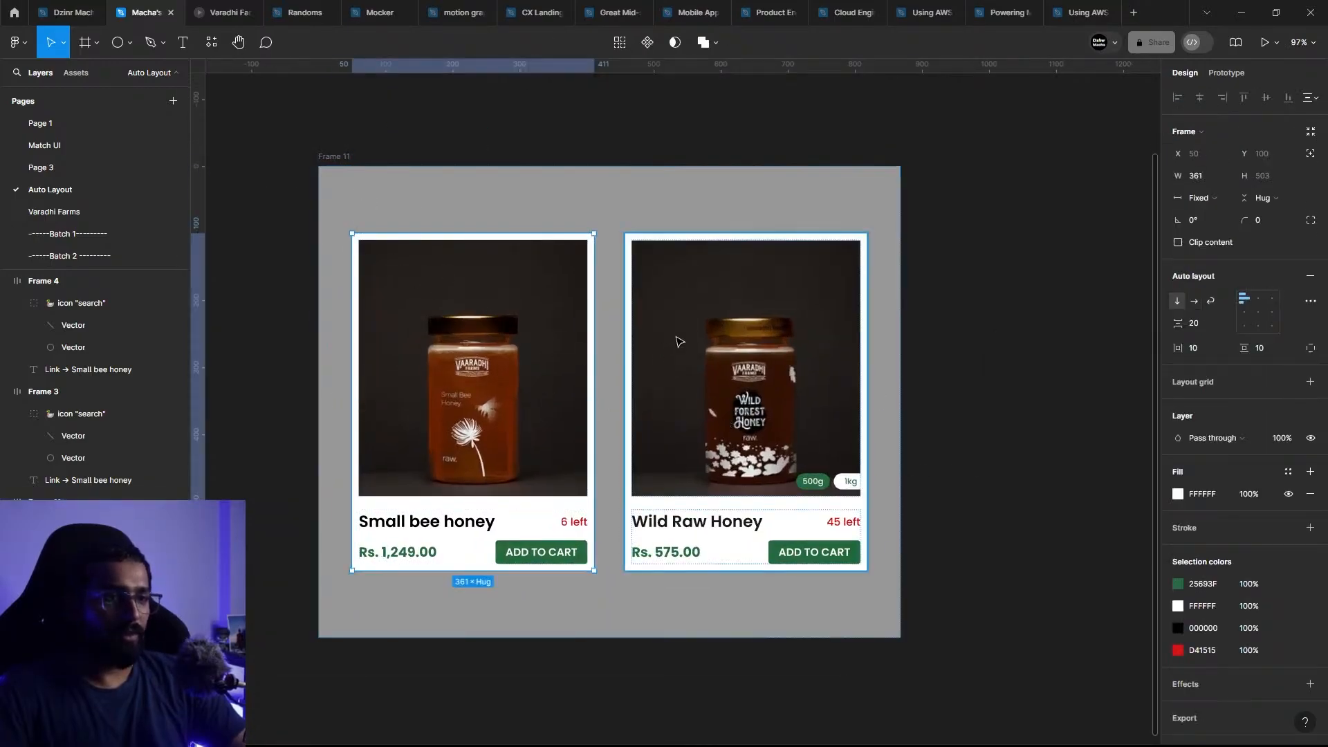
shift+click(689, 284)
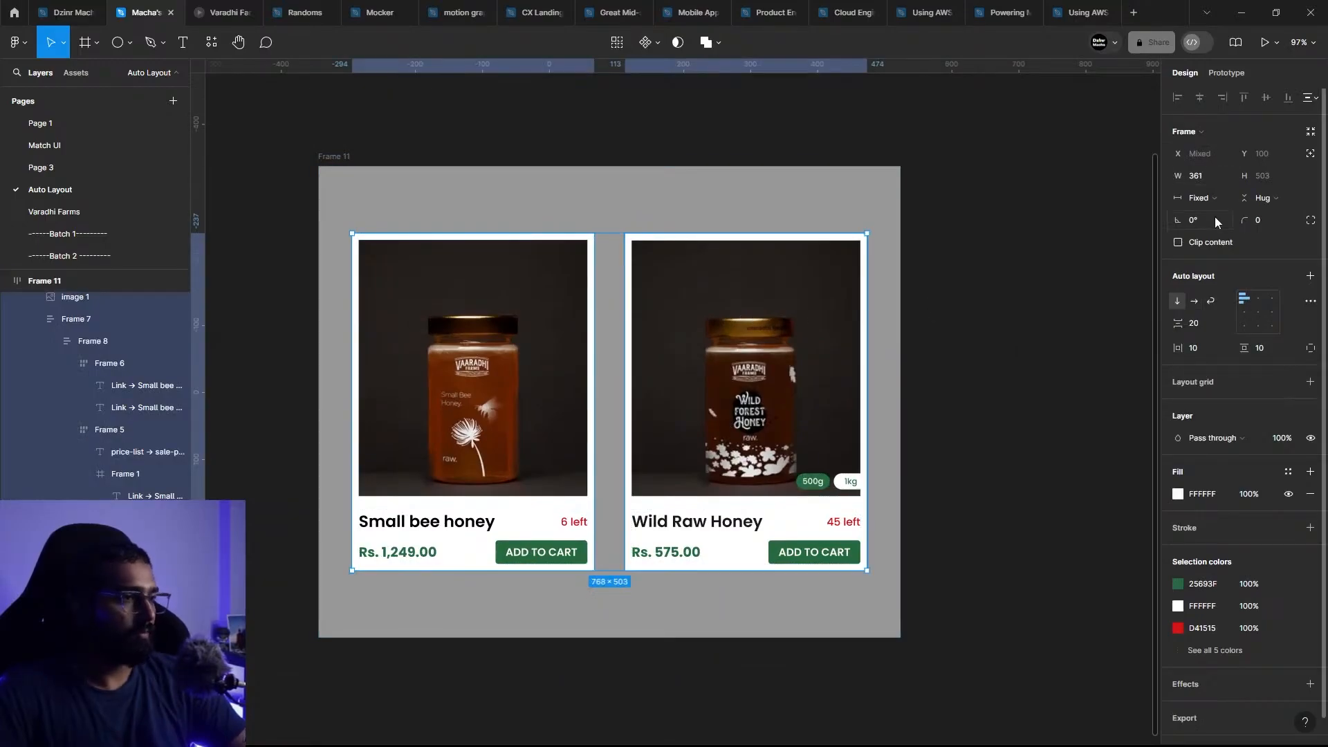
click(1208, 198)
click(1231, 231)
click(943, 297)
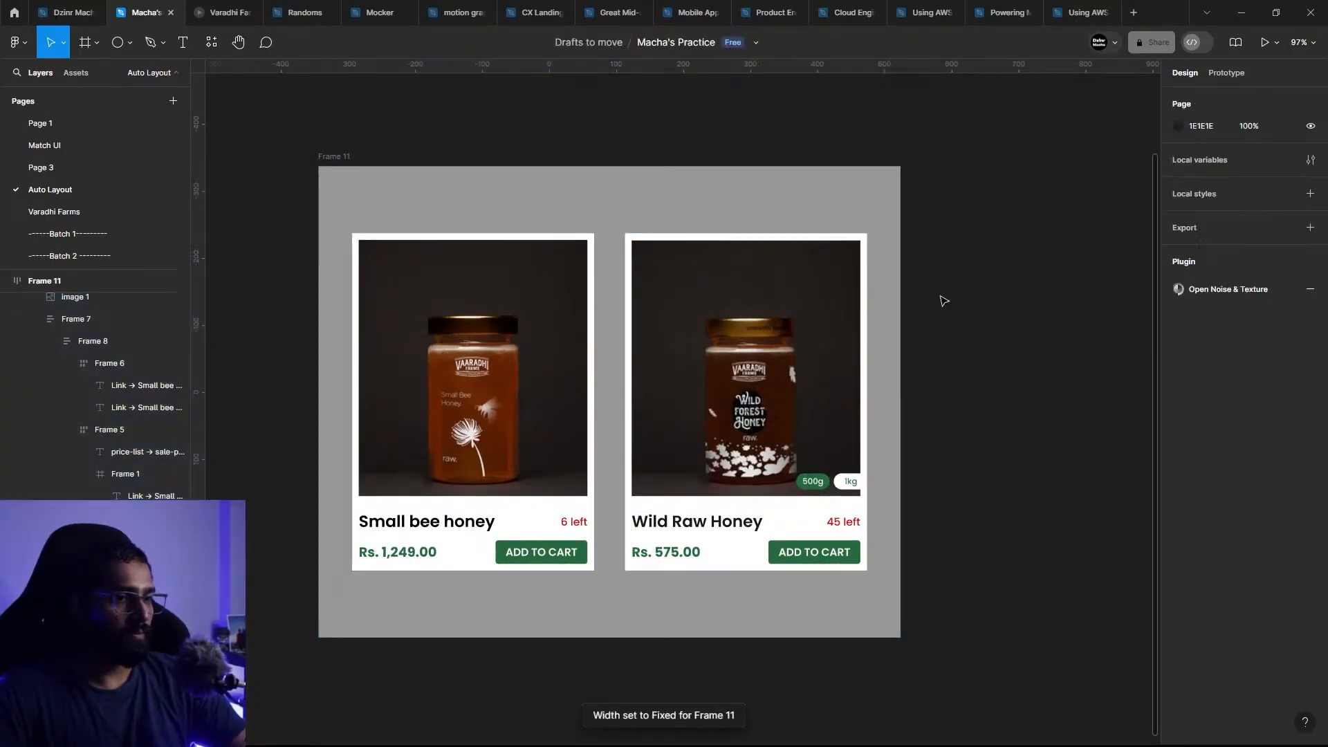
Step: Try narrowing the grey outer frame to a width of about 517
click(516, 216)
click(580, 346)
click(894, 380)
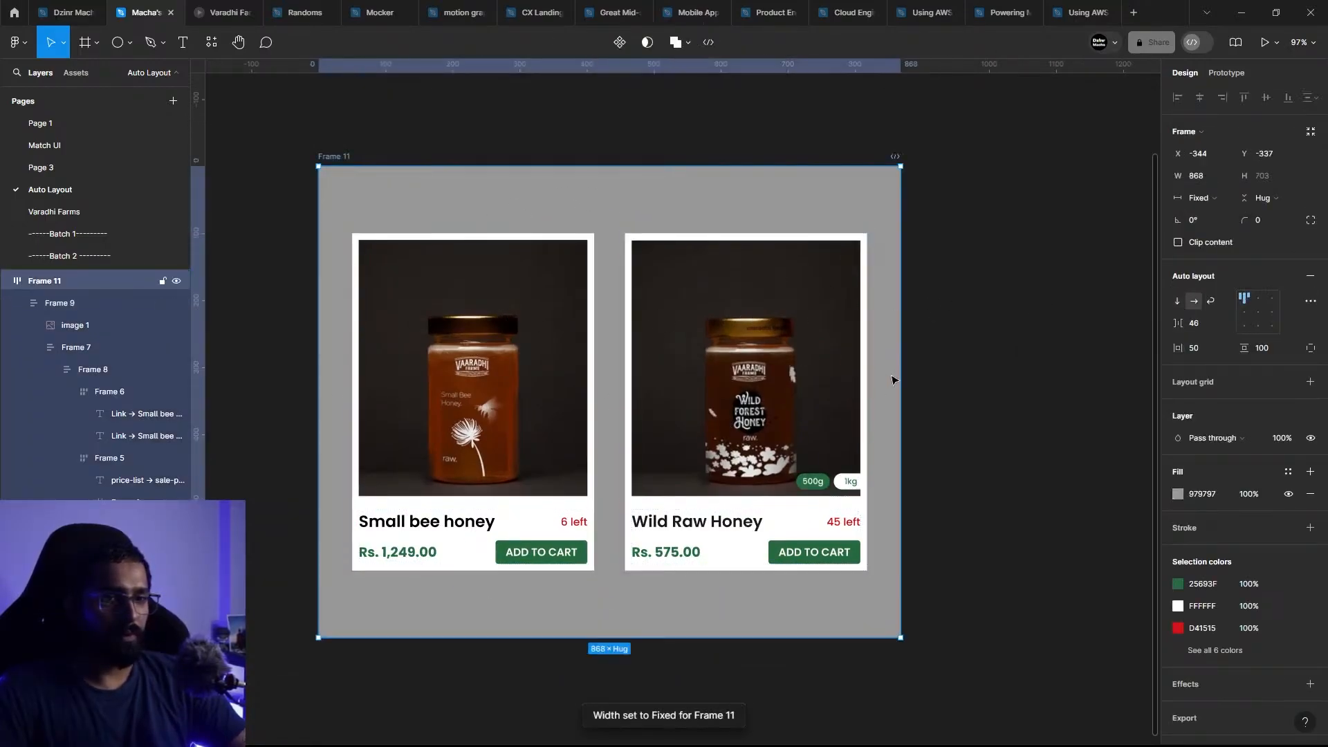
click(909, 379)
click(900, 368)
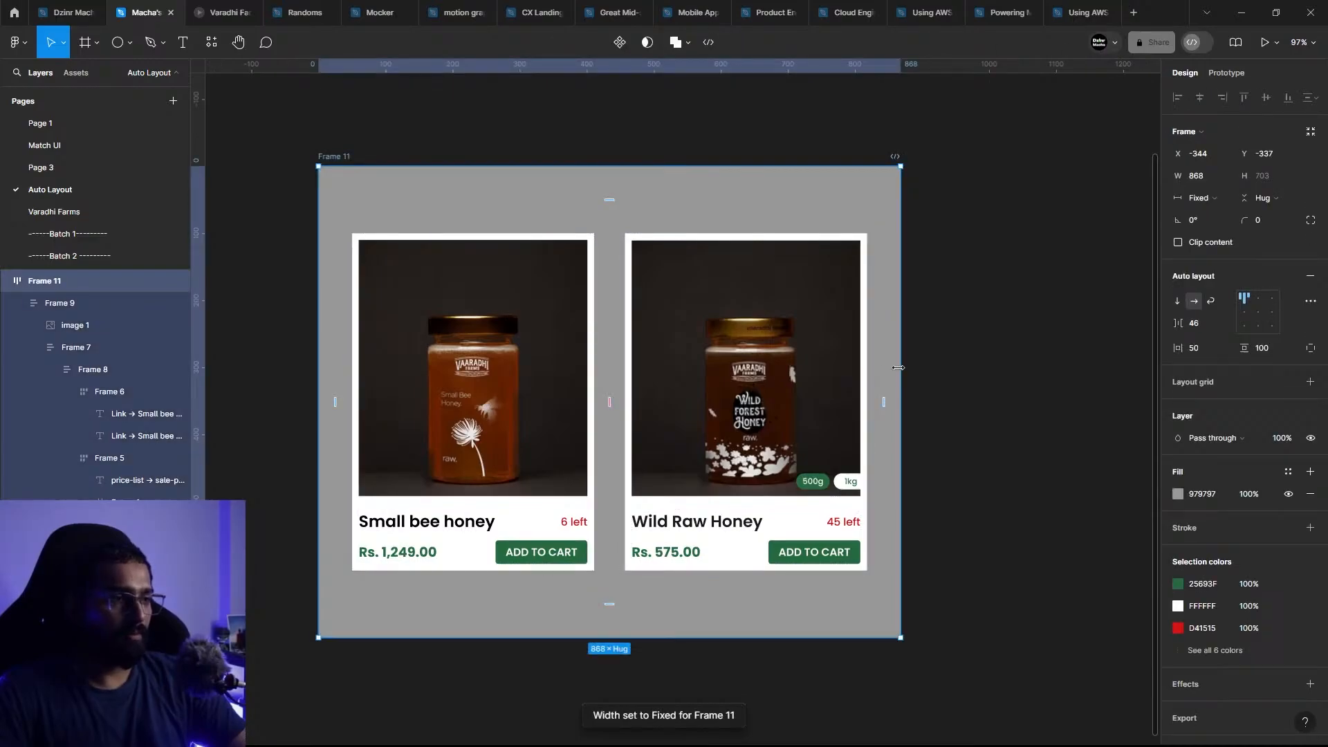
drag(899, 368, 666, 423)
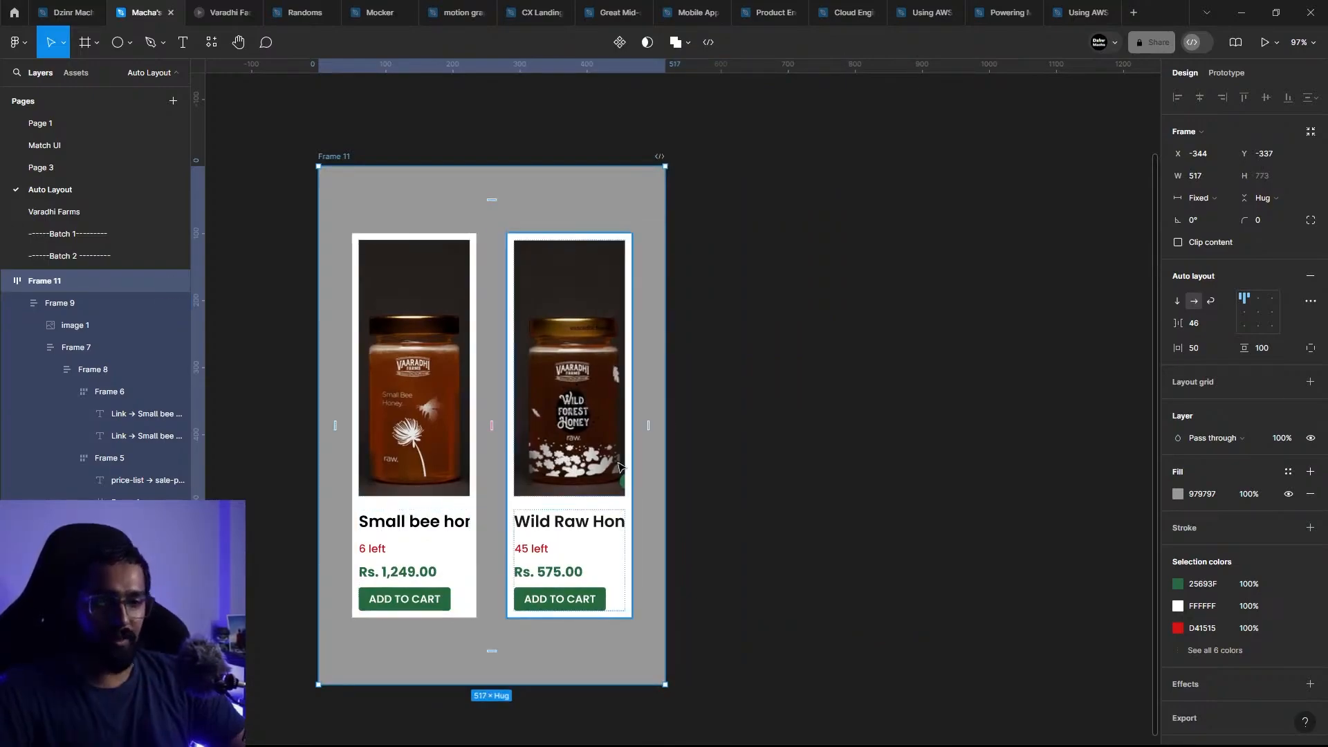
Step: Switch the grey outer frame's auto layout direction to vertical so the two cards stack
click(1193, 302)
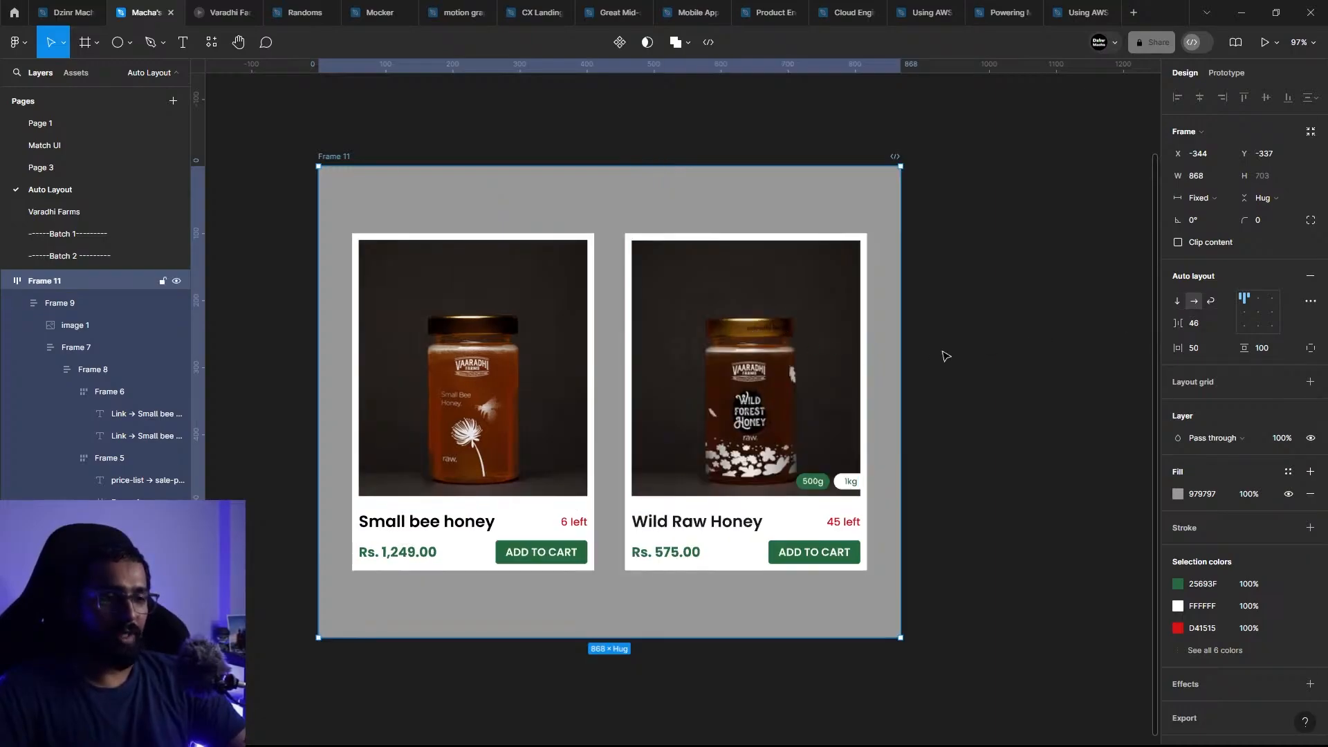
click(1179, 302)
scroll(685, 450, down, 5)
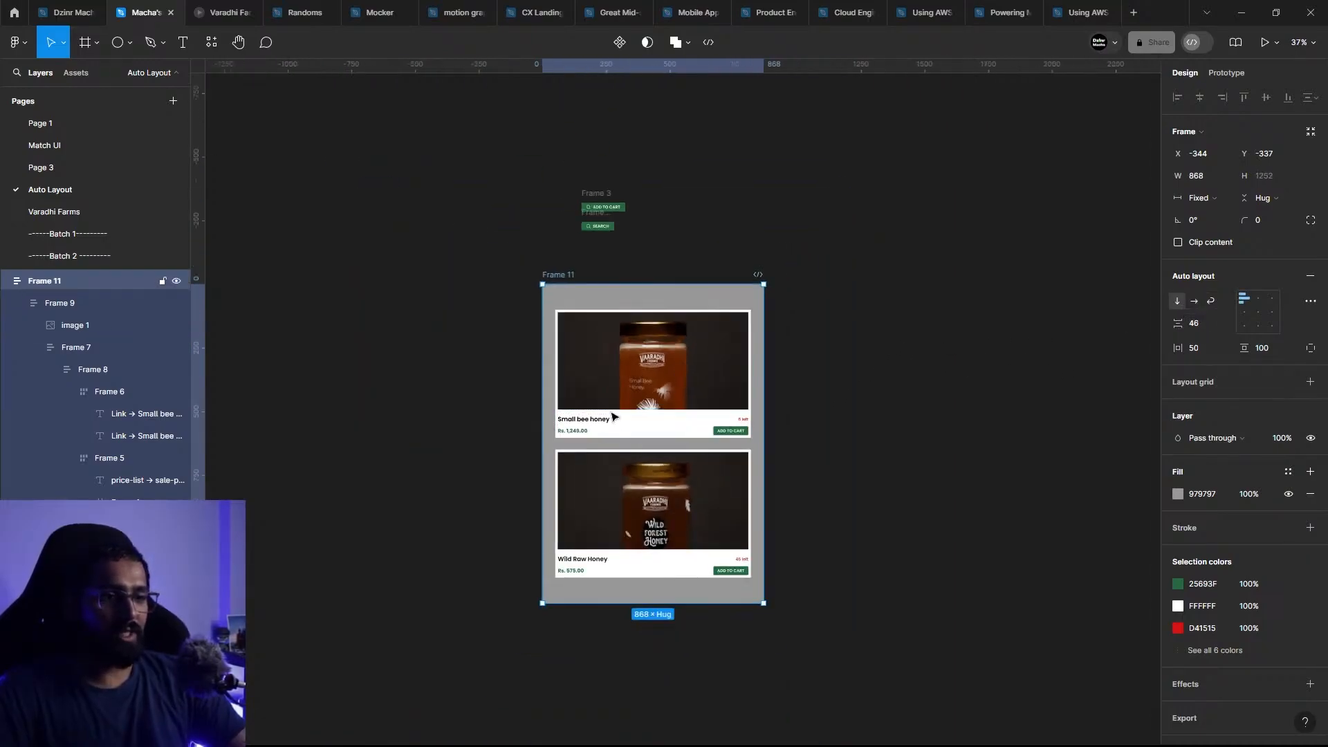
Step: Toggle the grey outer frame's auto layout direction between horizontal and vertical, finishing on horizontal with the two cards side by side
scroll(685, 451, up, 3)
click(932, 439)
scroll(715, 404, up, 2)
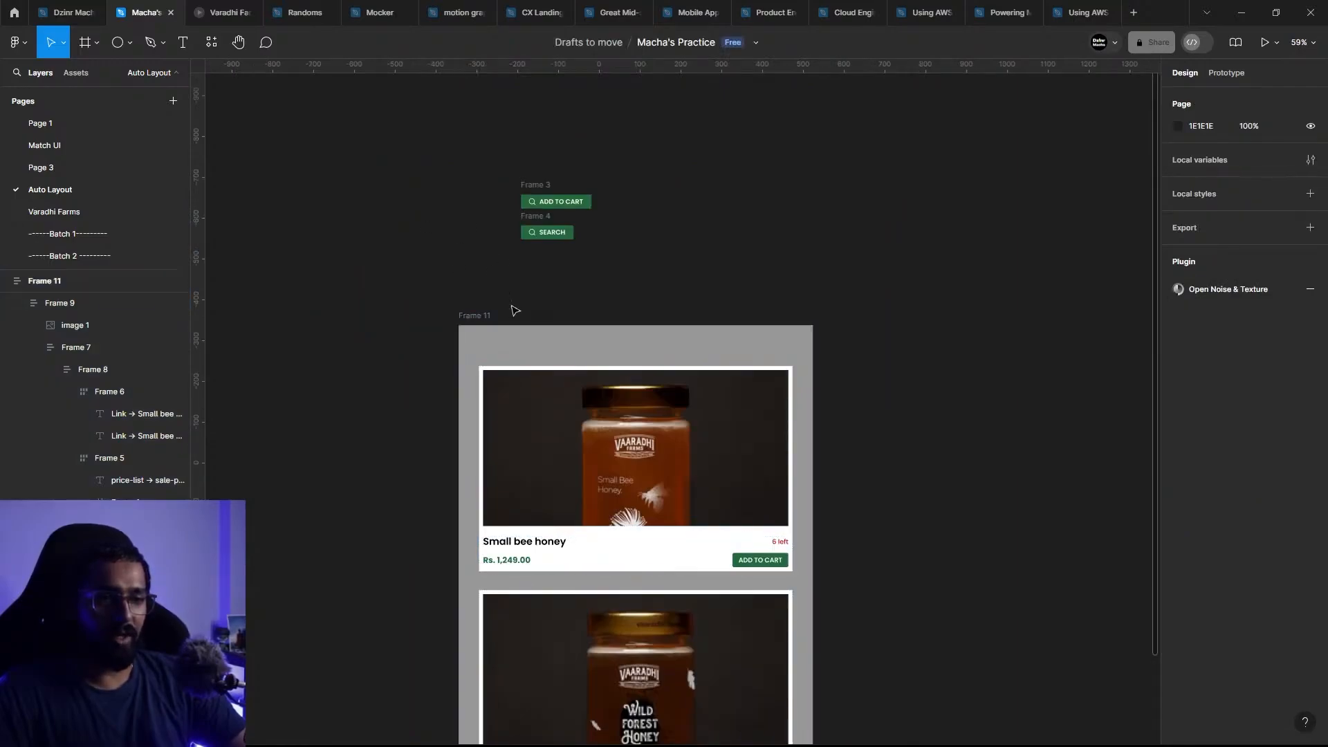
click(476, 321)
scroll(484, 333, down, 2)
scroll(631, 401, up, 2)
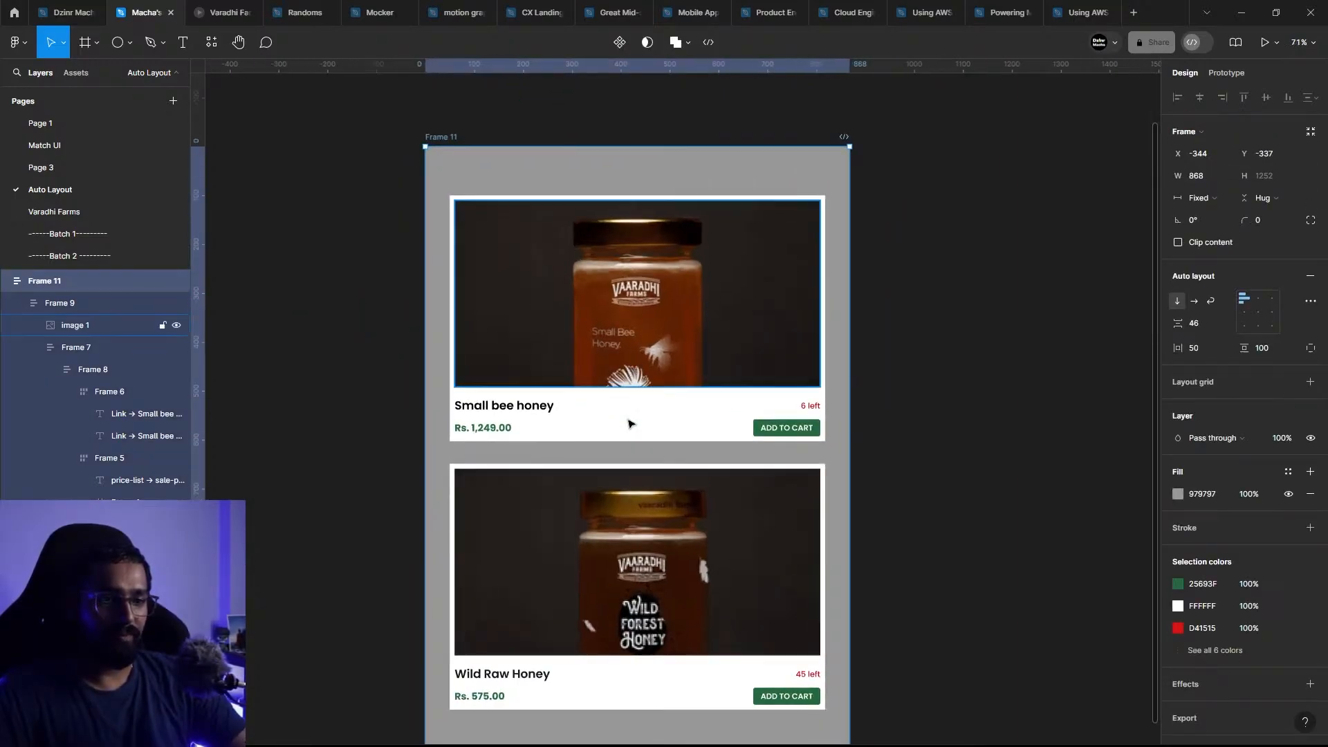
click(1192, 302)
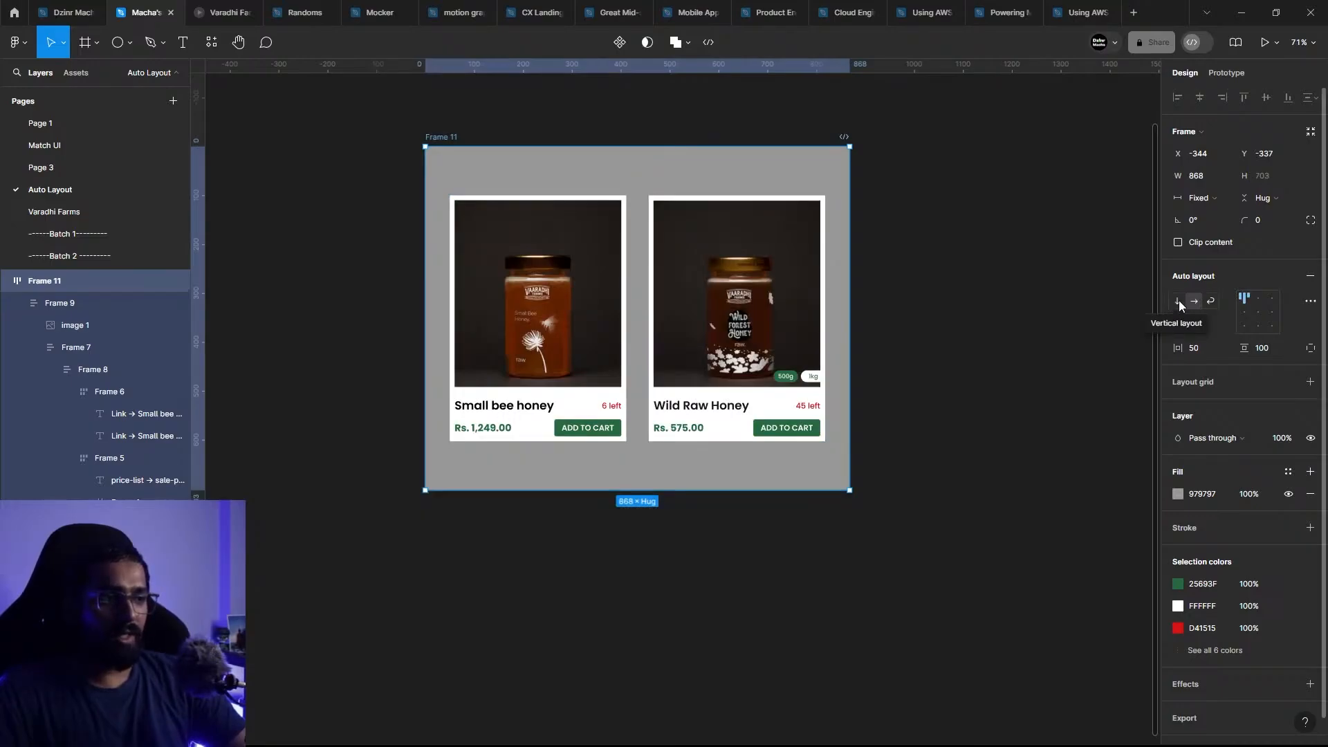
click(1177, 301)
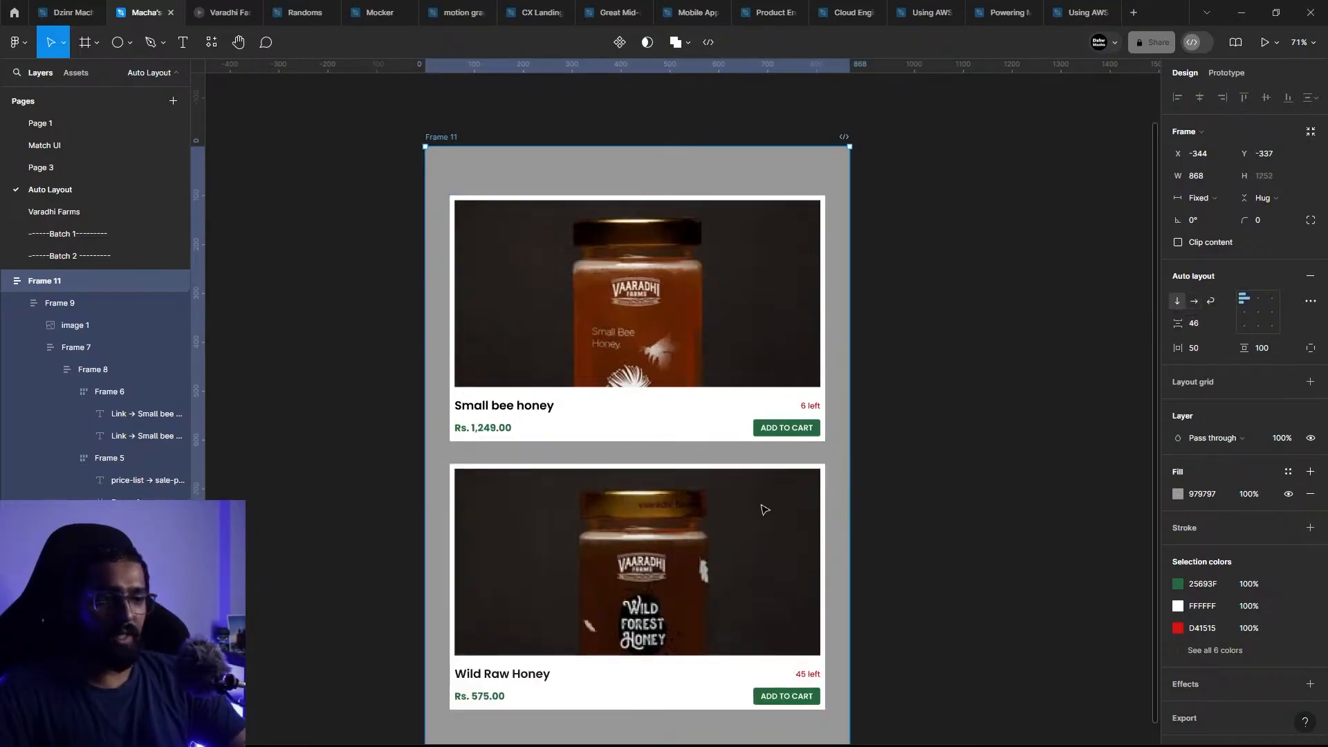
click(1191, 302)
click(1179, 301)
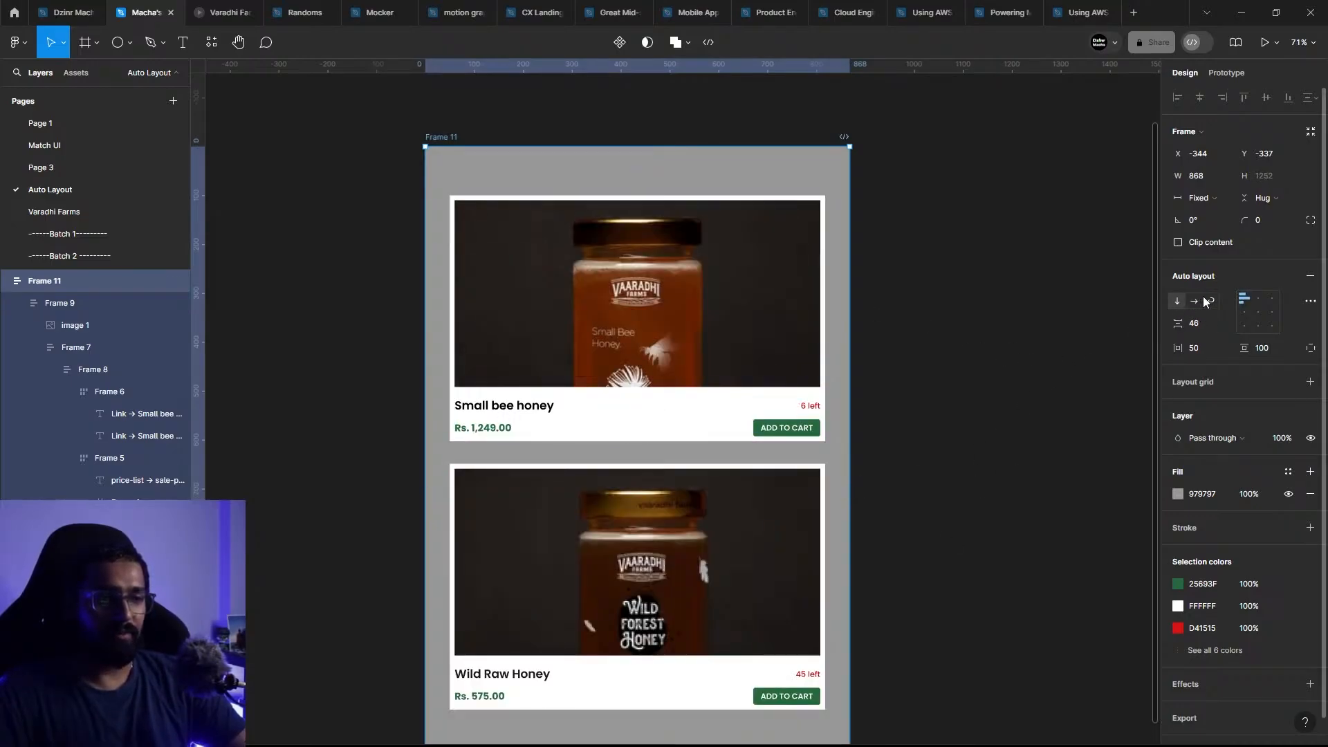
click(1194, 301)
click(1175, 299)
click(1196, 299)
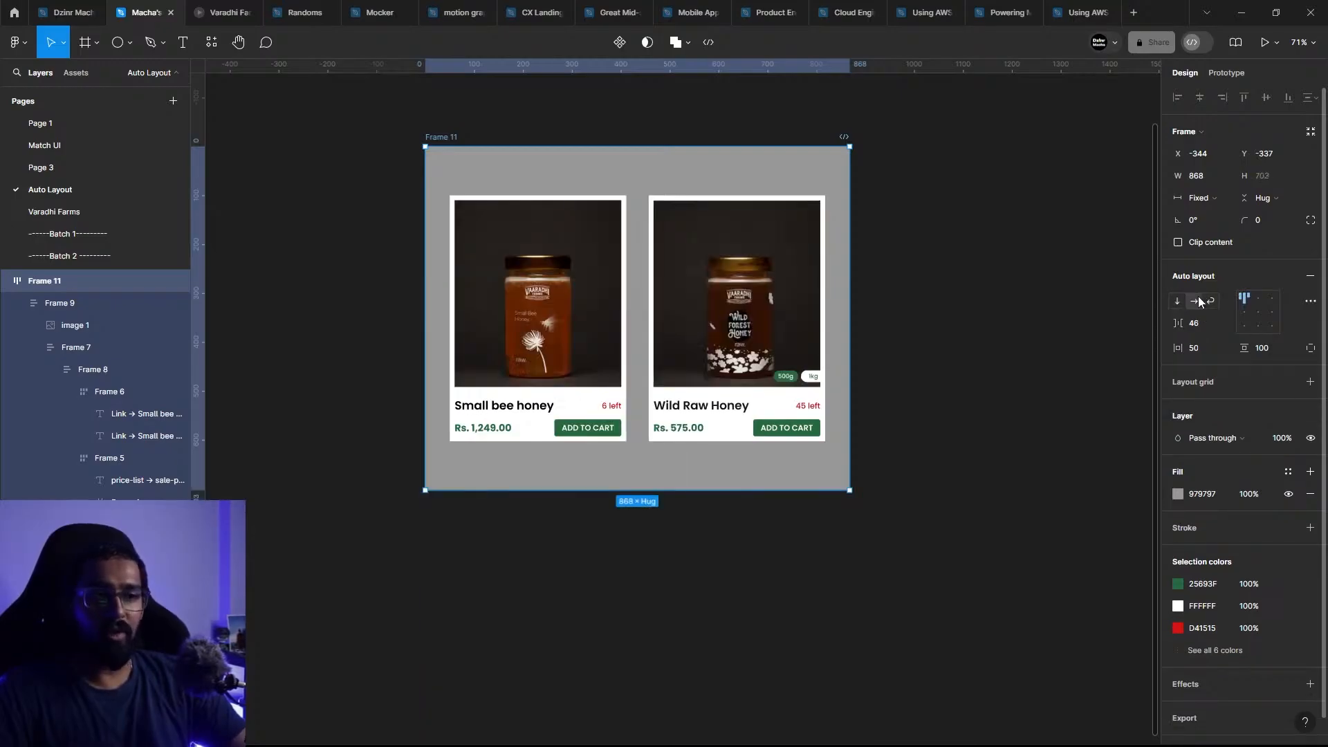
click(1184, 299)
click(1195, 300)
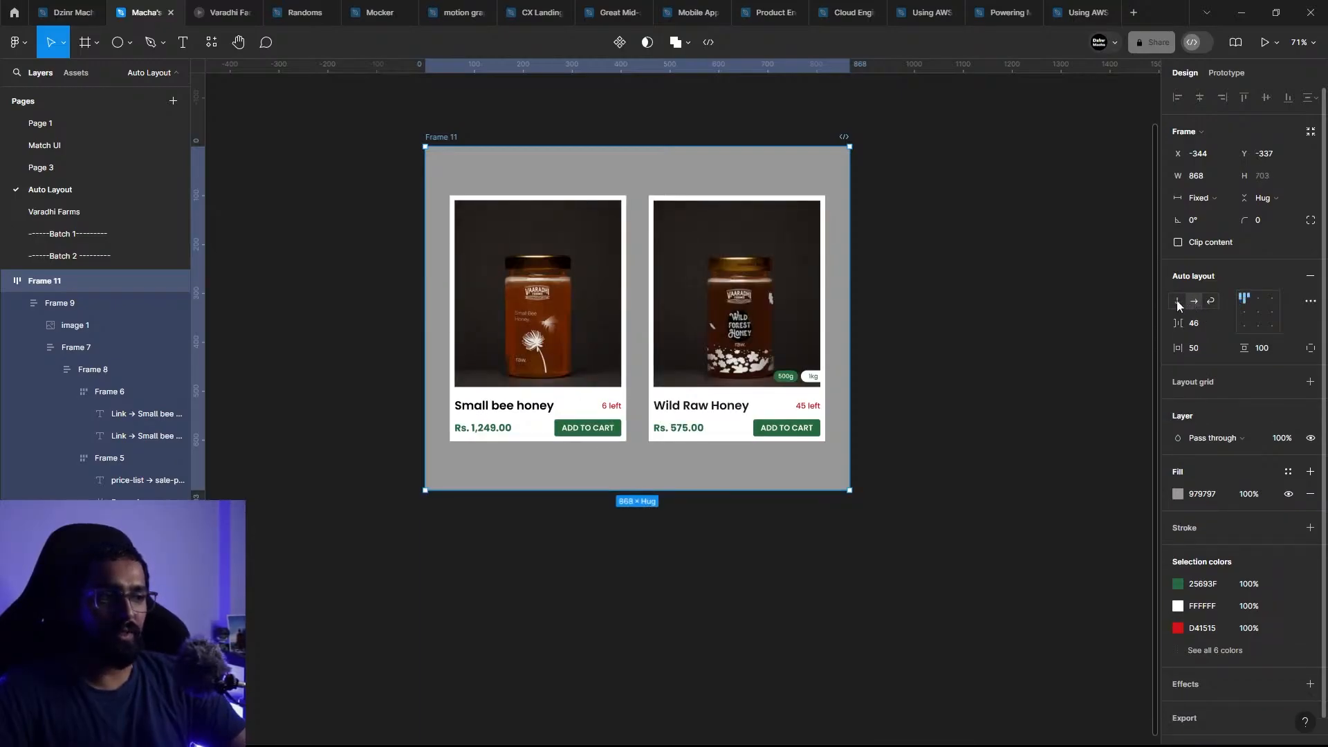
click(1177, 301)
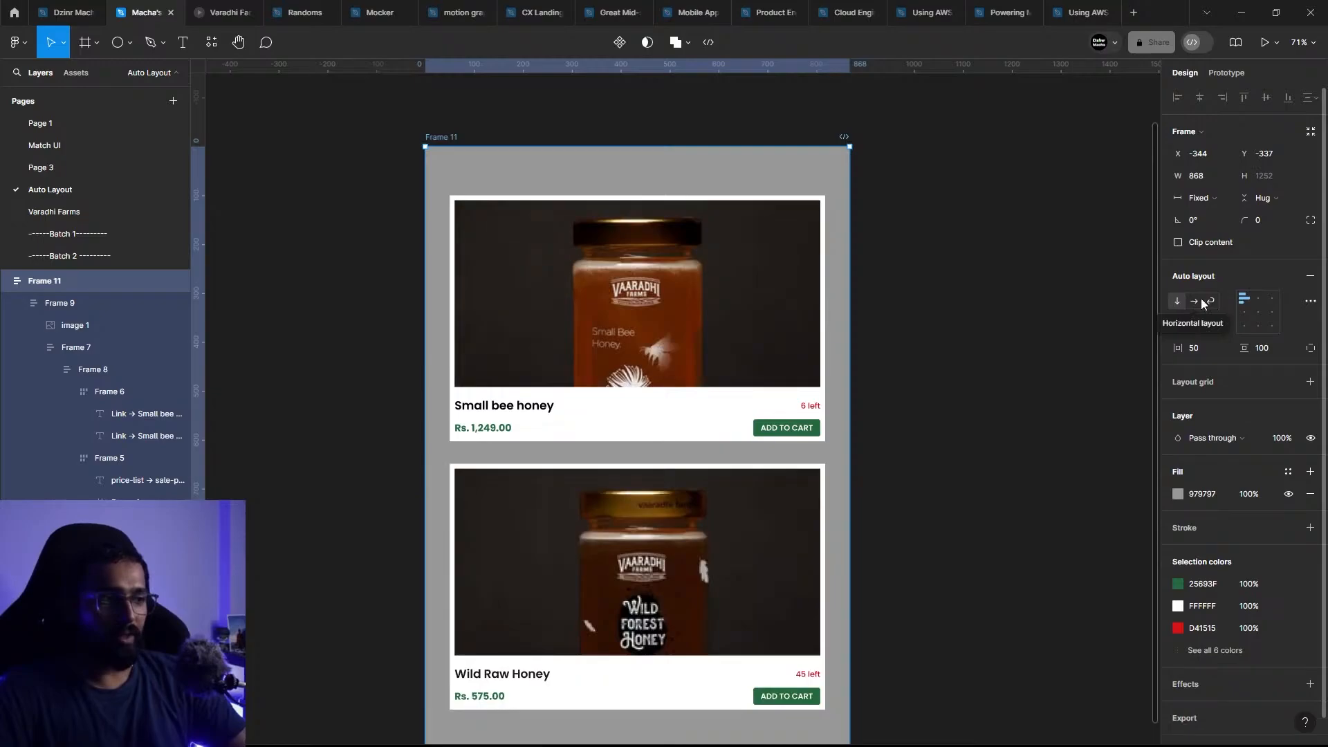
click(1201, 303)
key(Escape)
Step: Review the horizontal resizing options of the Small bee honey card, keeping Fill container
click(490, 230)
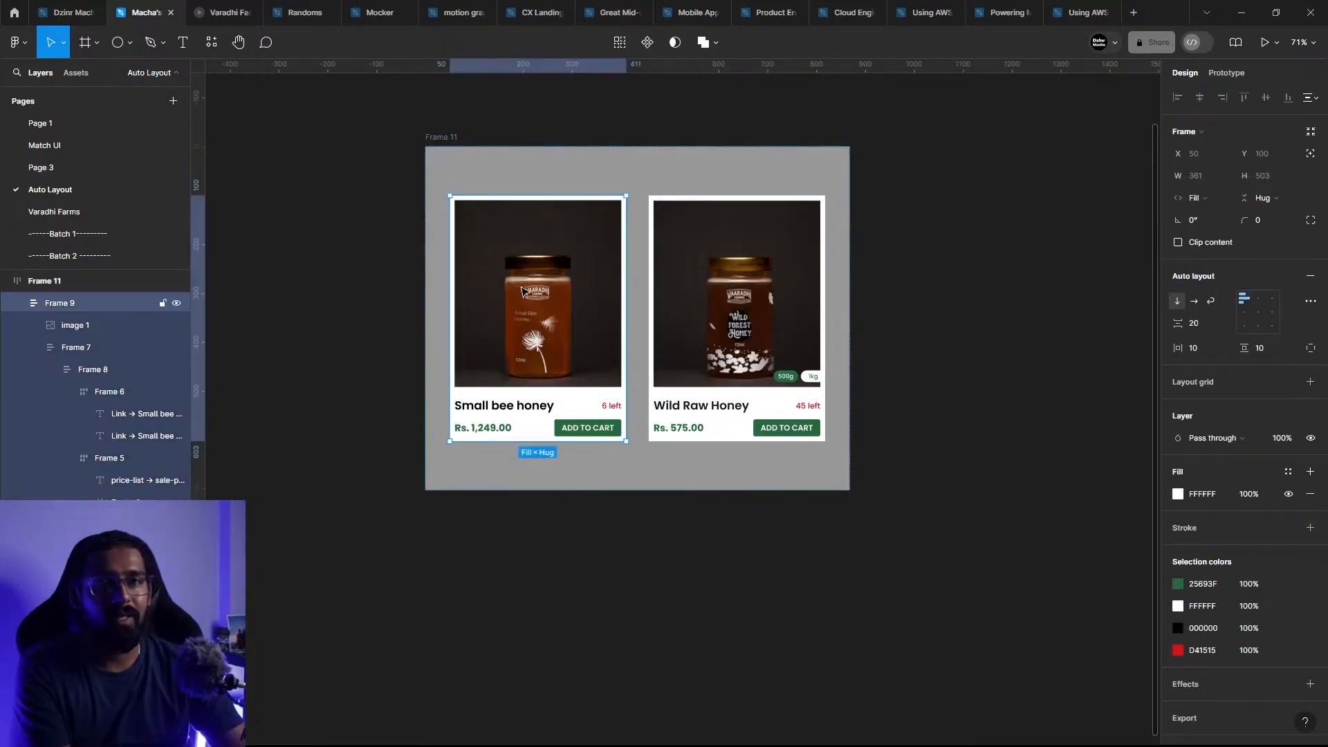
click(1220, 194)
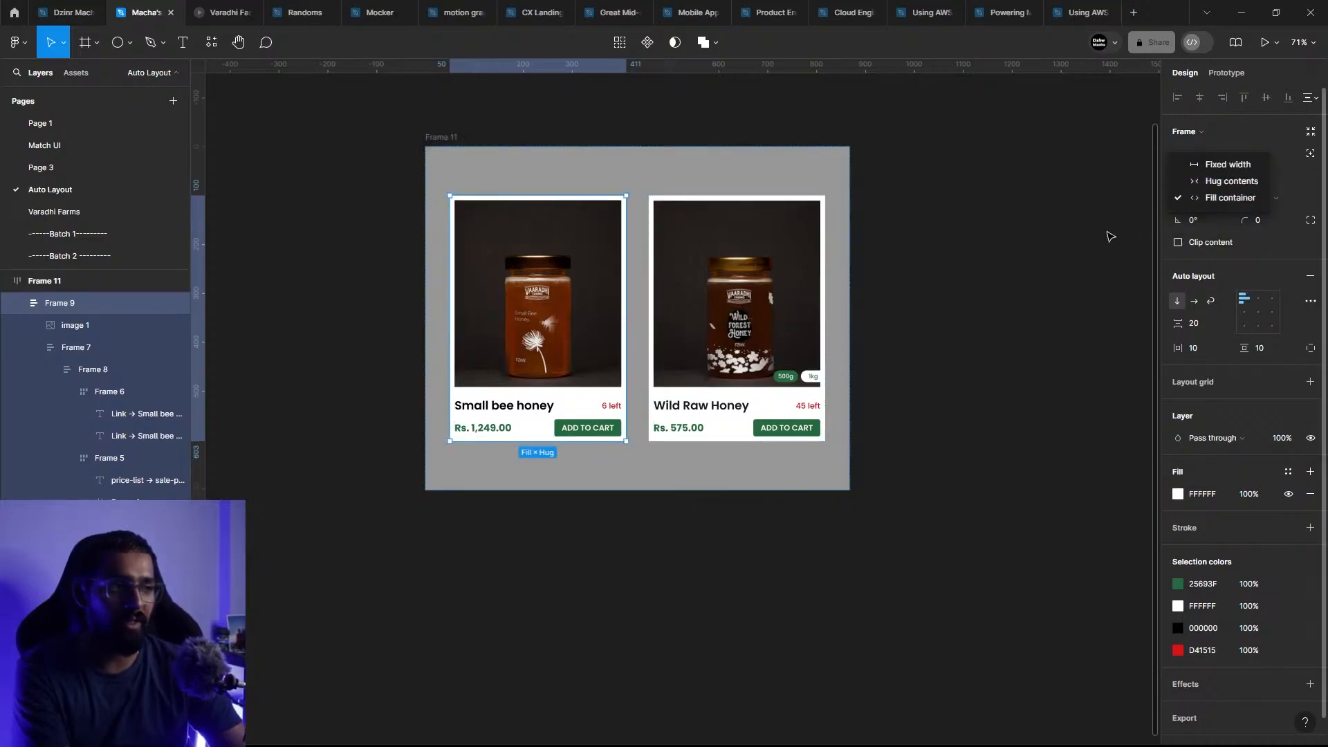
click(1111, 237)
click(1203, 199)
click(1157, 223)
click(1215, 206)
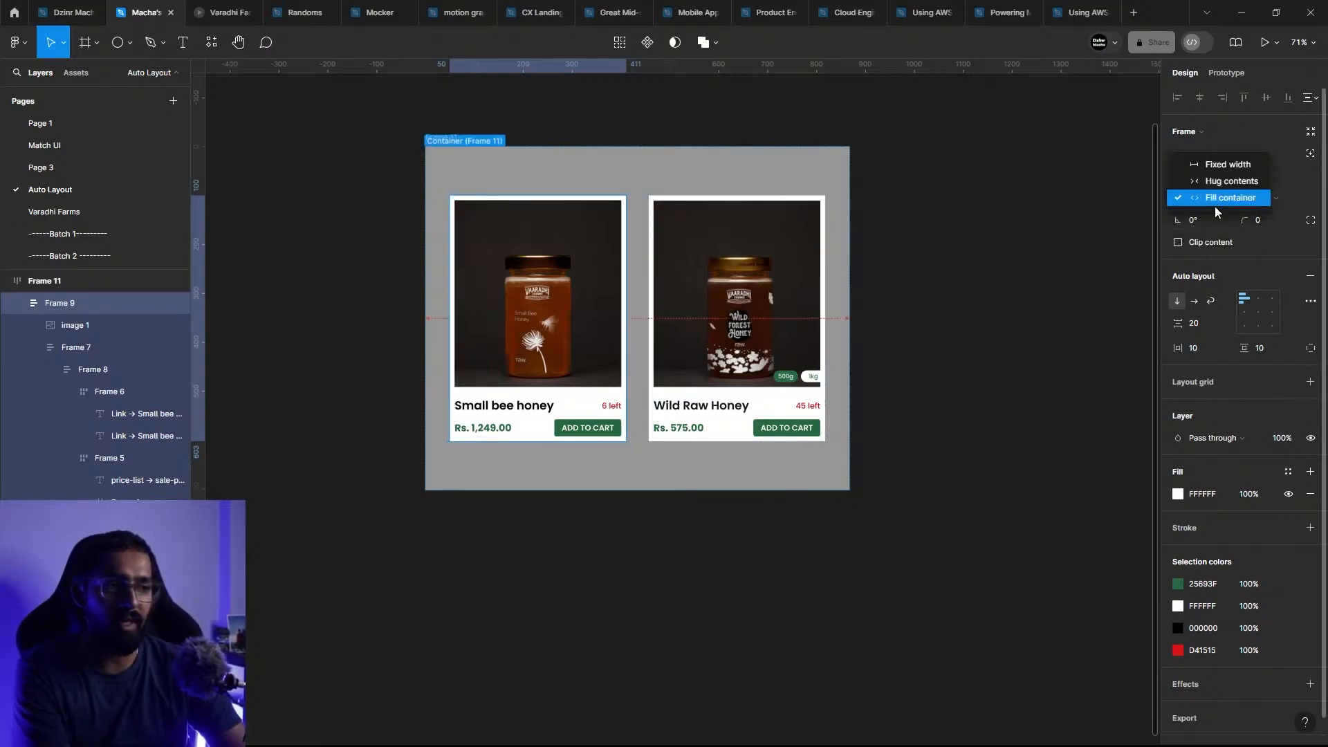
click(1215, 205)
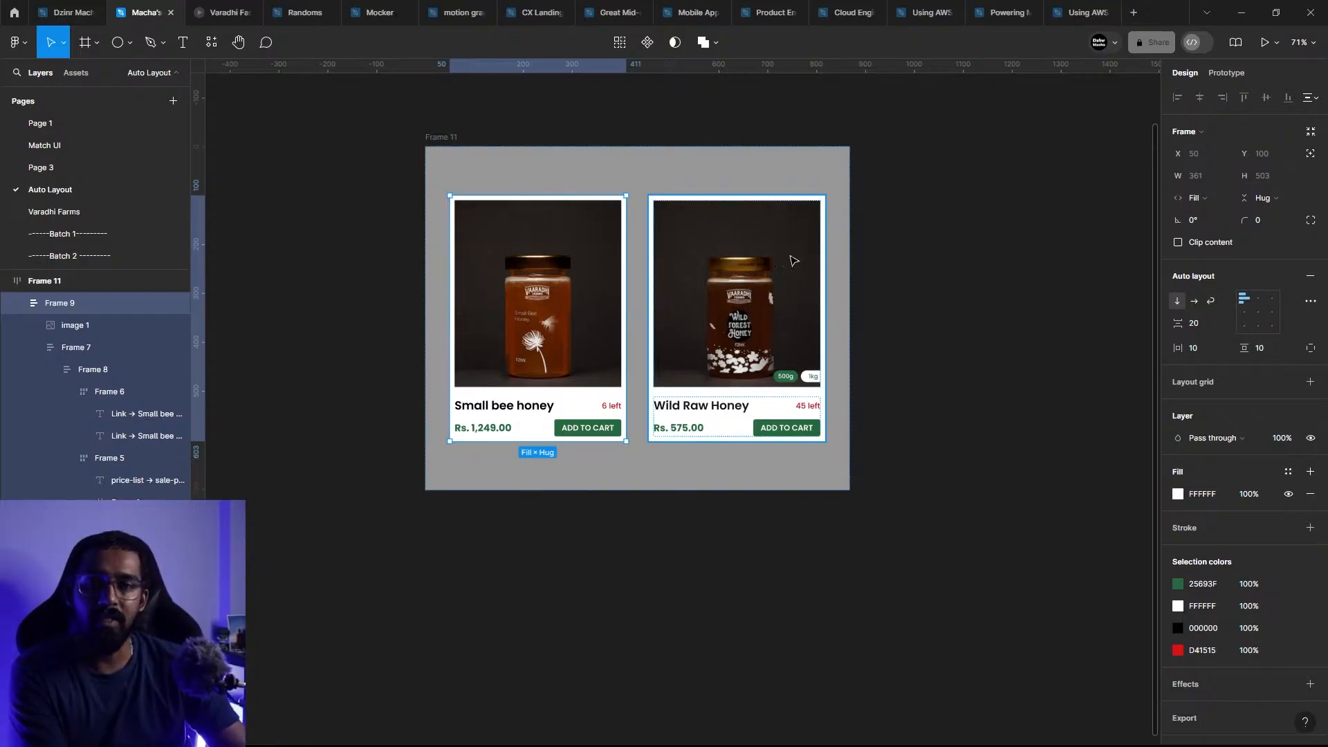
click(927, 305)
scroll(637, 362, up, 3)
drag(771, 351, 775, 452)
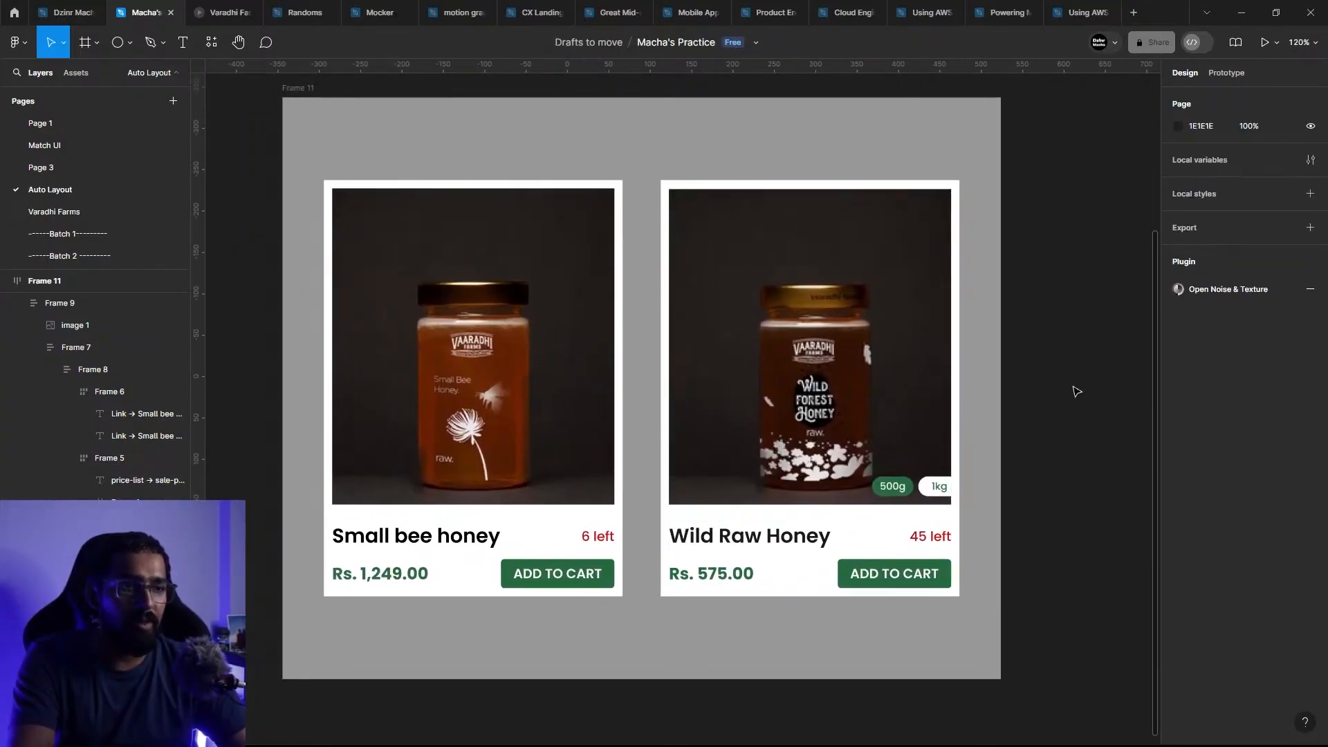